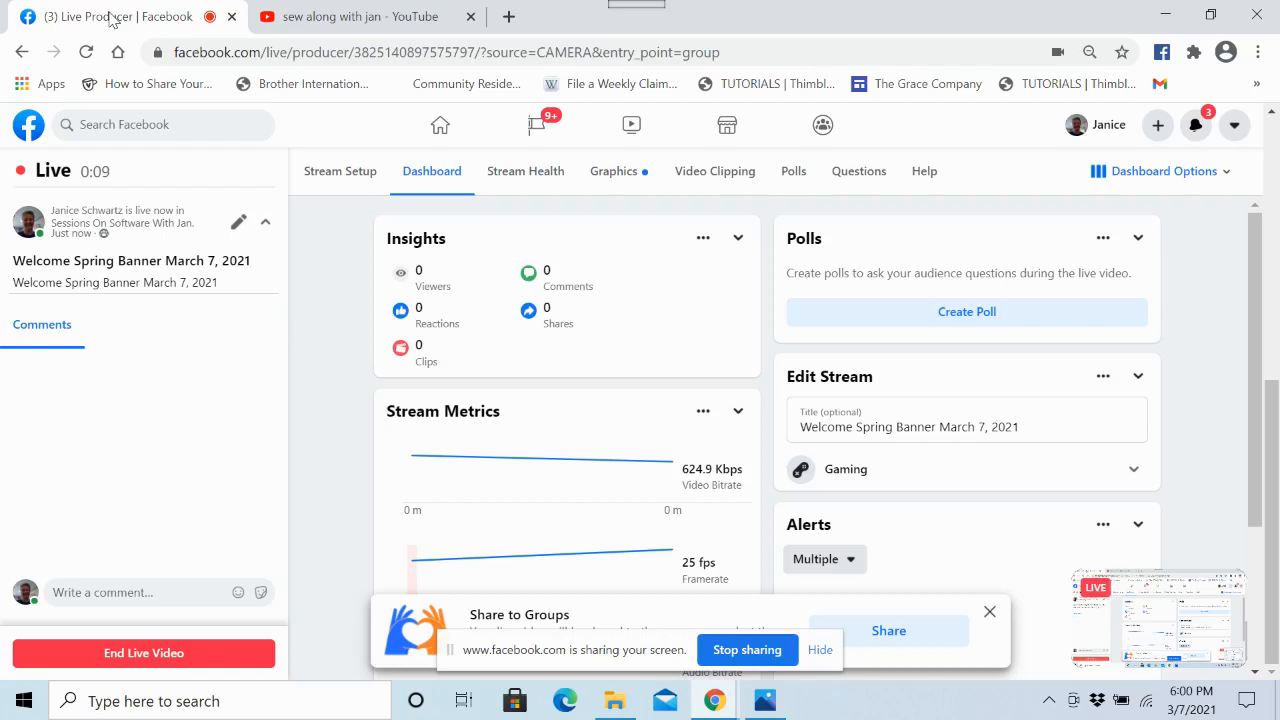
Step: Switch to YouTube, browse the playlists of the Sew Along With Jan channel, and close the page
{"action": "left_click", "coordinate": [355, 20]}
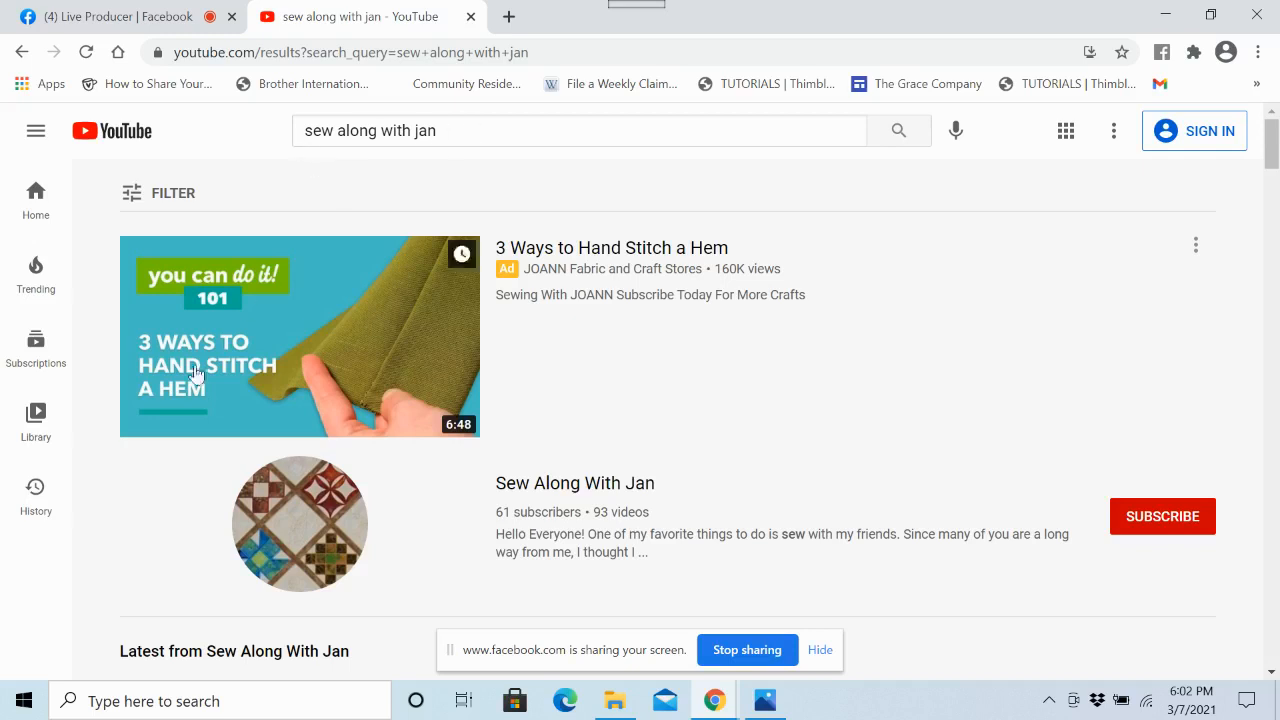
{"action": "left_click", "coordinate": [581, 485]}
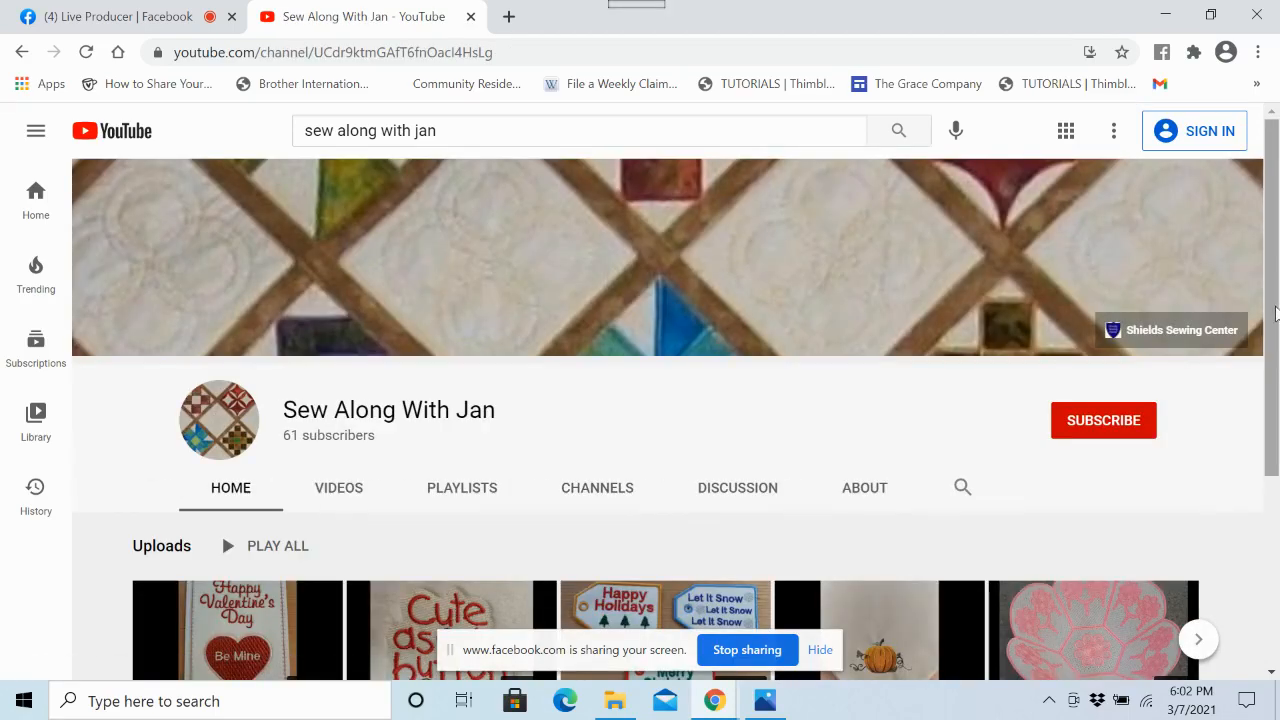
{"action": "left_click_drag", "start_coordinate": [1276, 314], "coordinate": [1277, 383]}
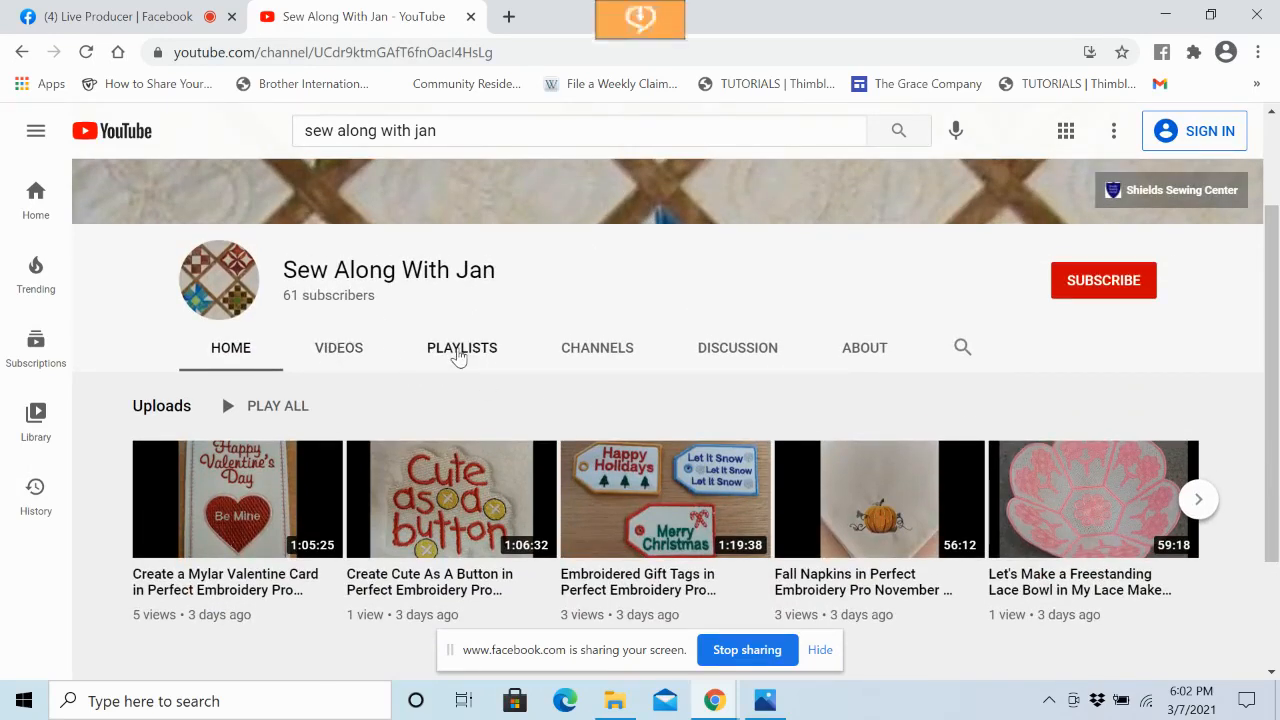
{"action": "left_click", "coordinate": [458, 350]}
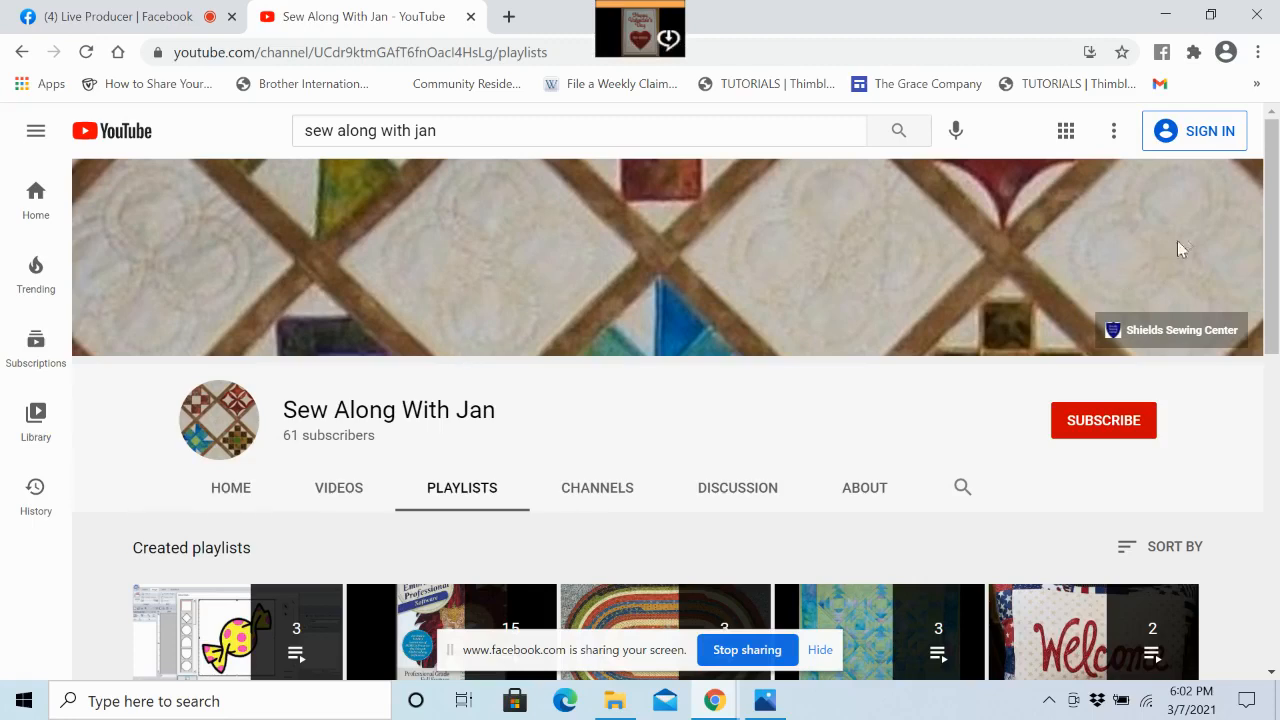
{"action": "left_click_drag", "start_coordinate": [1272, 243], "coordinate": [1278, 337]}
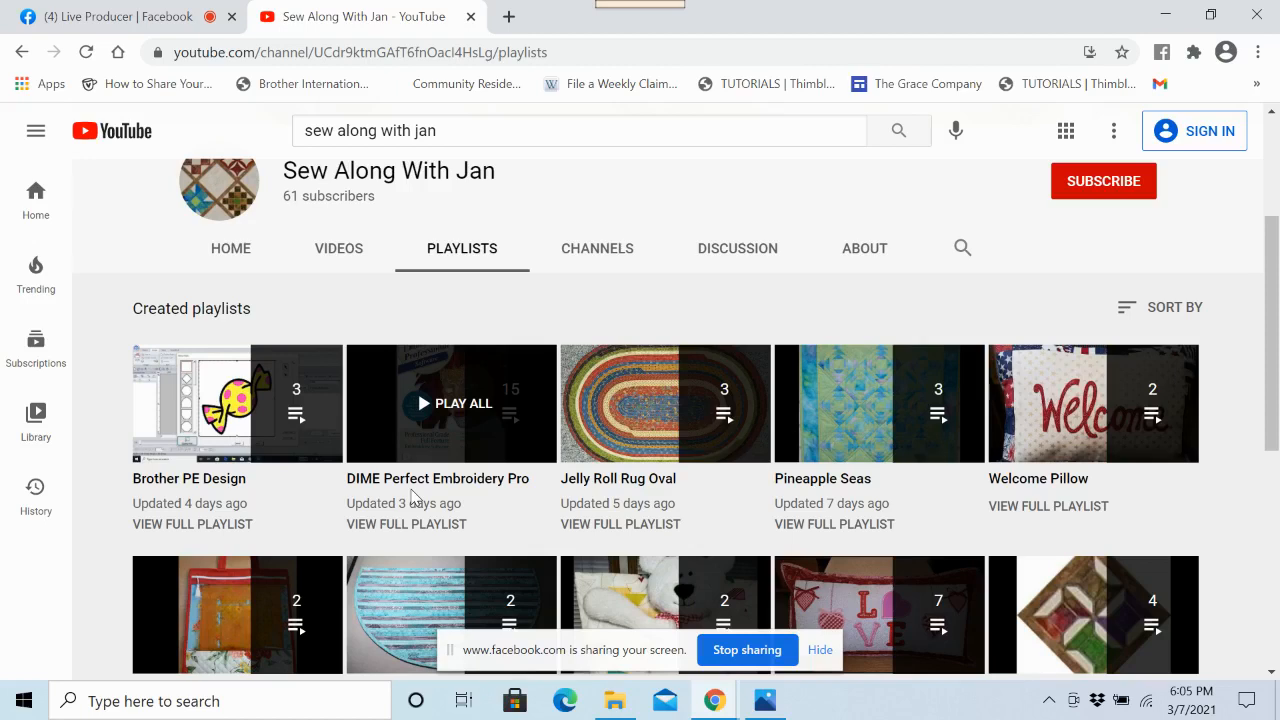
{"action": "left_click", "coordinate": [470, 17]}
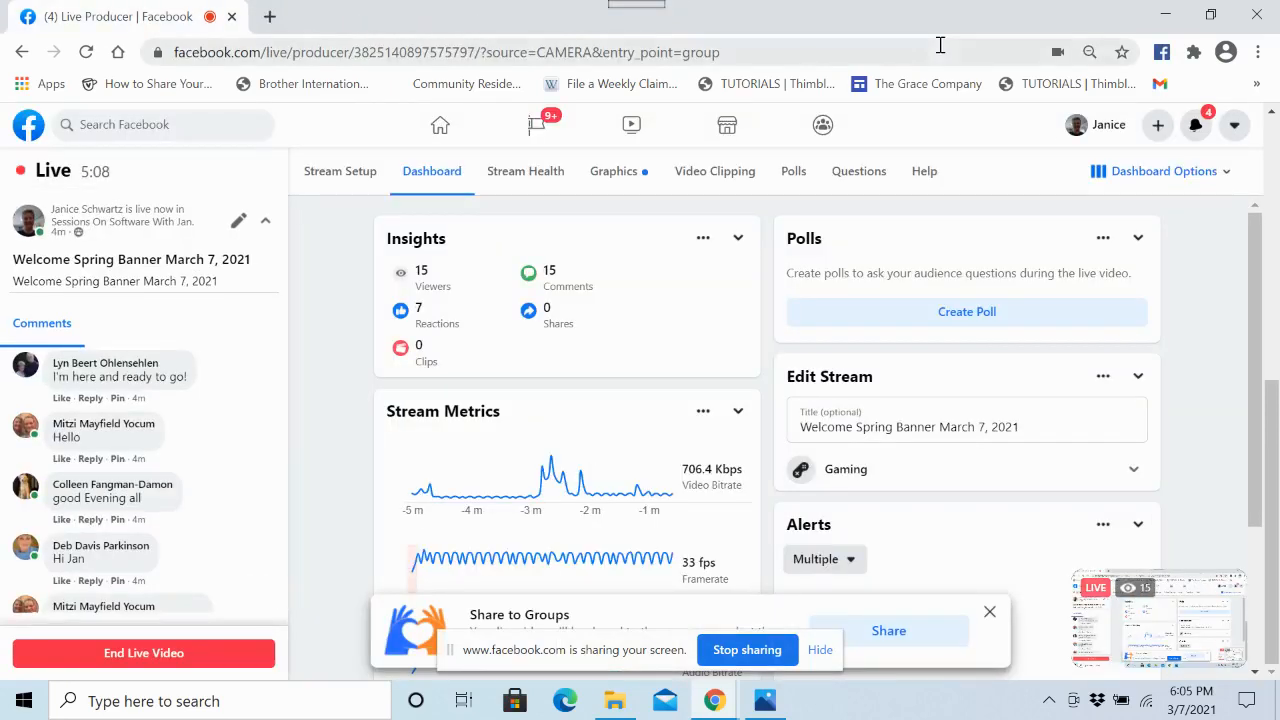
Step: View the Welcome Spring and Hoppy Easter banner photos in Photos, then close them and their folder
{"action": "left_click", "coordinate": [1167, 17]}
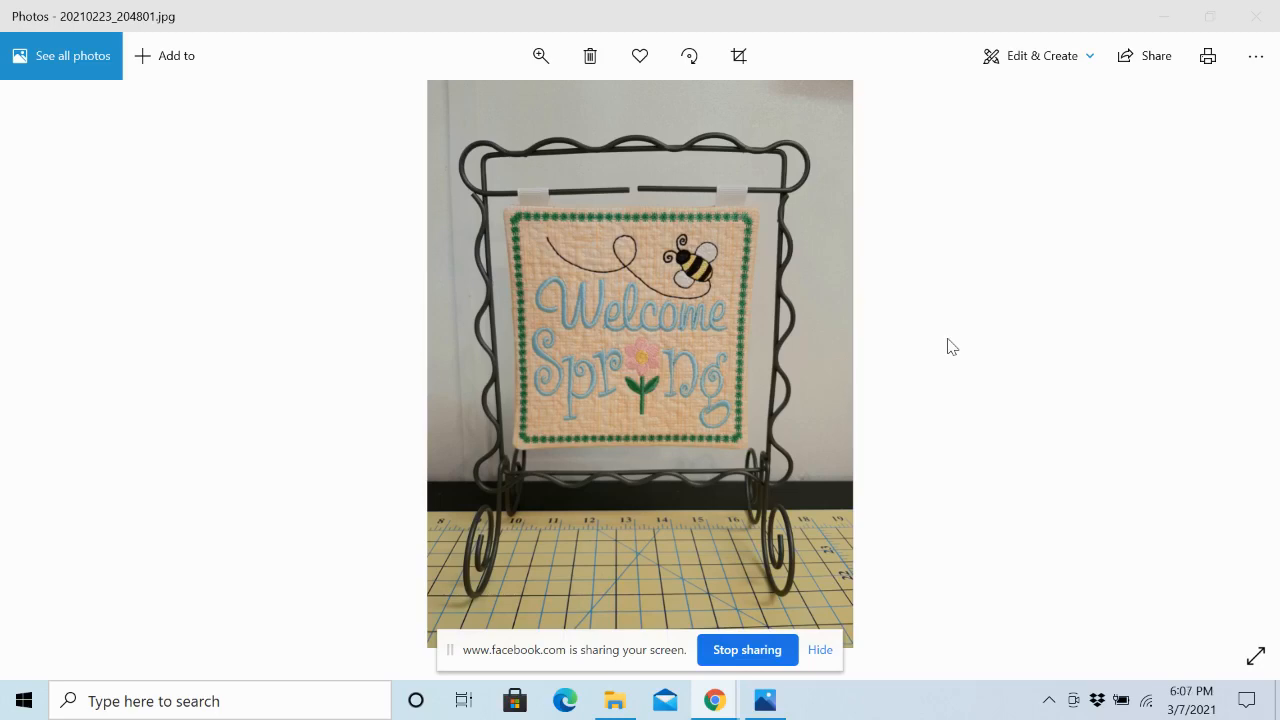
{"action": "left_click", "coordinate": [1255, 17]}
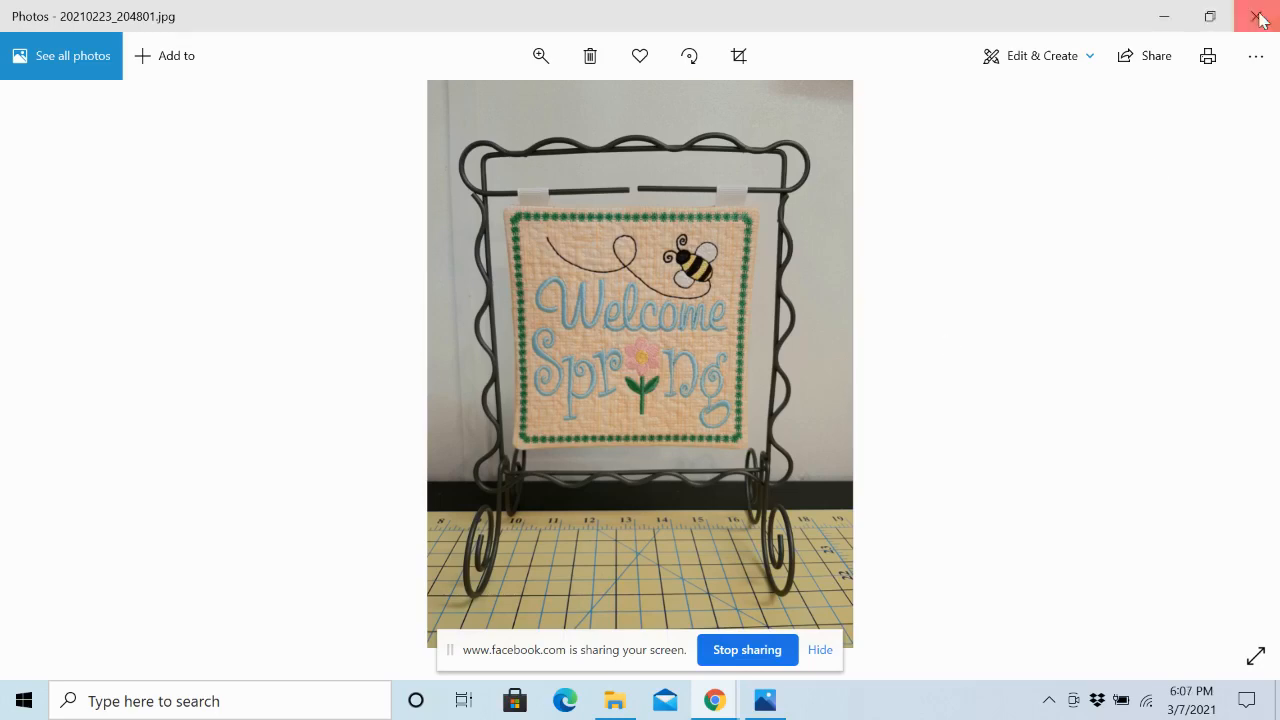
{"action": "double_click", "coordinate": [170, 243]}
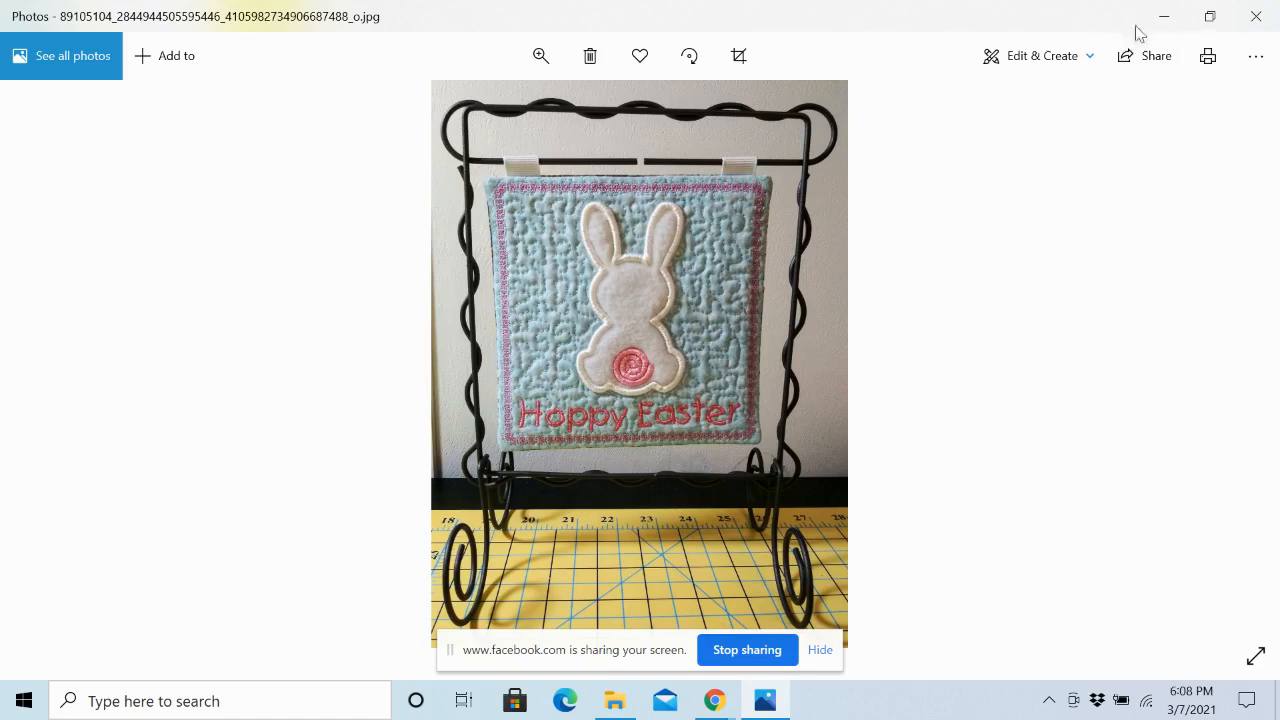
{"action": "left_click", "coordinate": [1256, 16]}
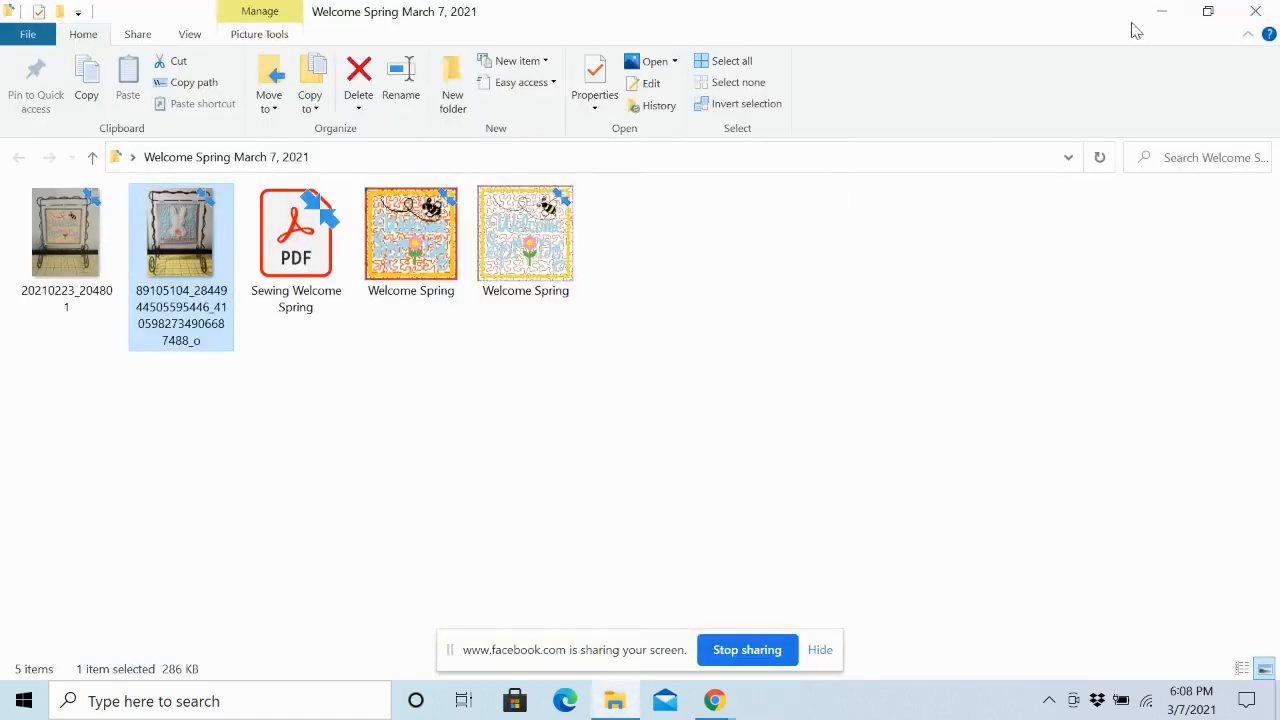
{"action": "left_click", "coordinate": [1256, 12]}
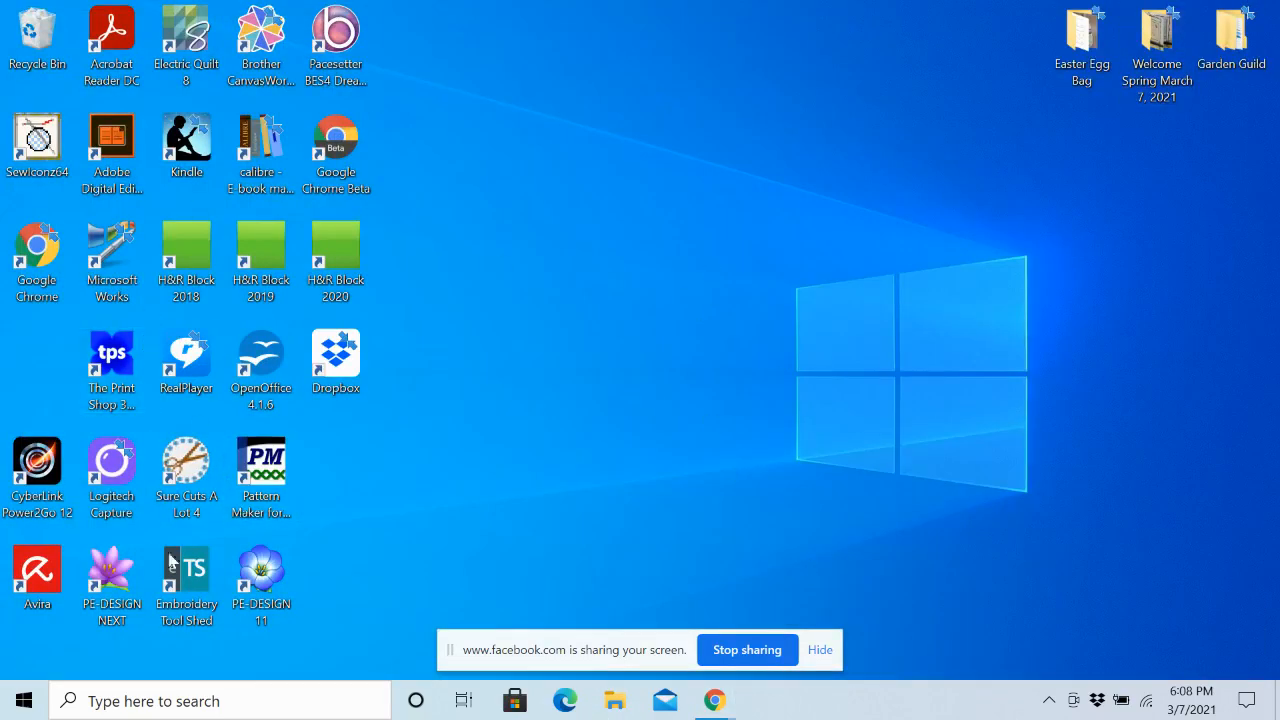
Step: Launch Embroidery Tool Shed and create a new blank design in a maximized window
{"action": "double_click", "coordinate": [190, 575]}
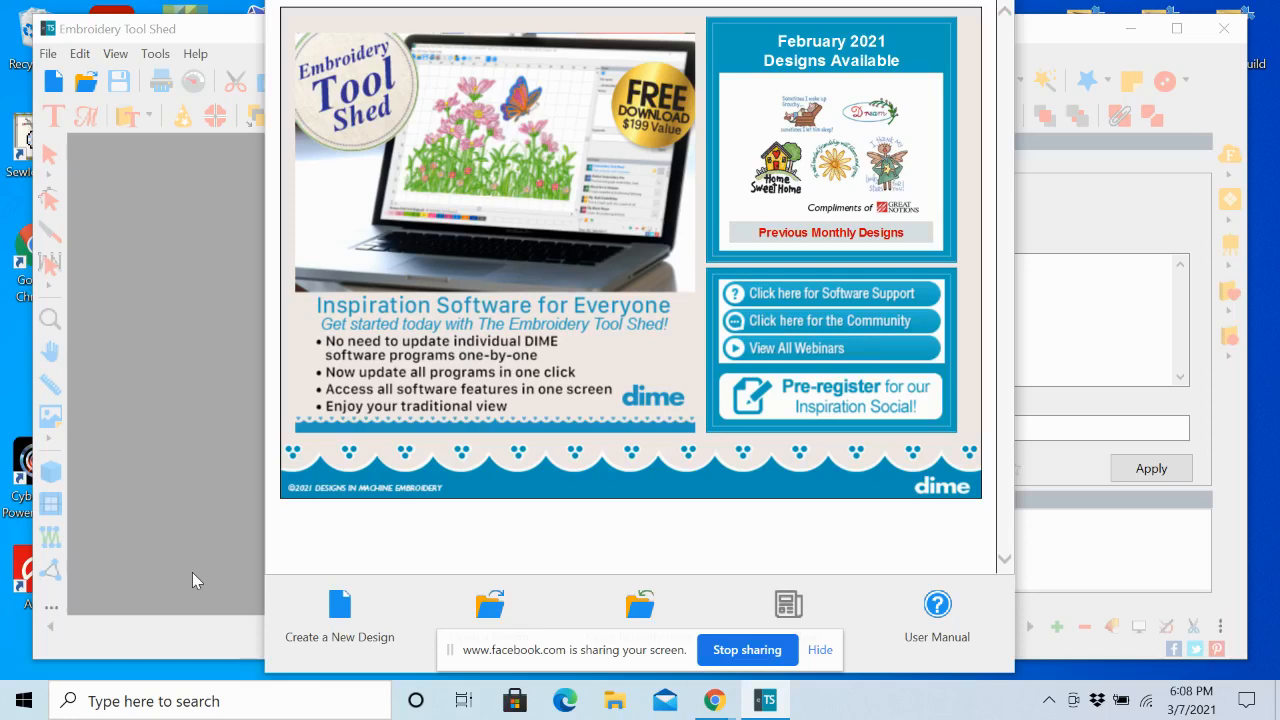
{"action": "left_click", "coordinate": [341, 605]}
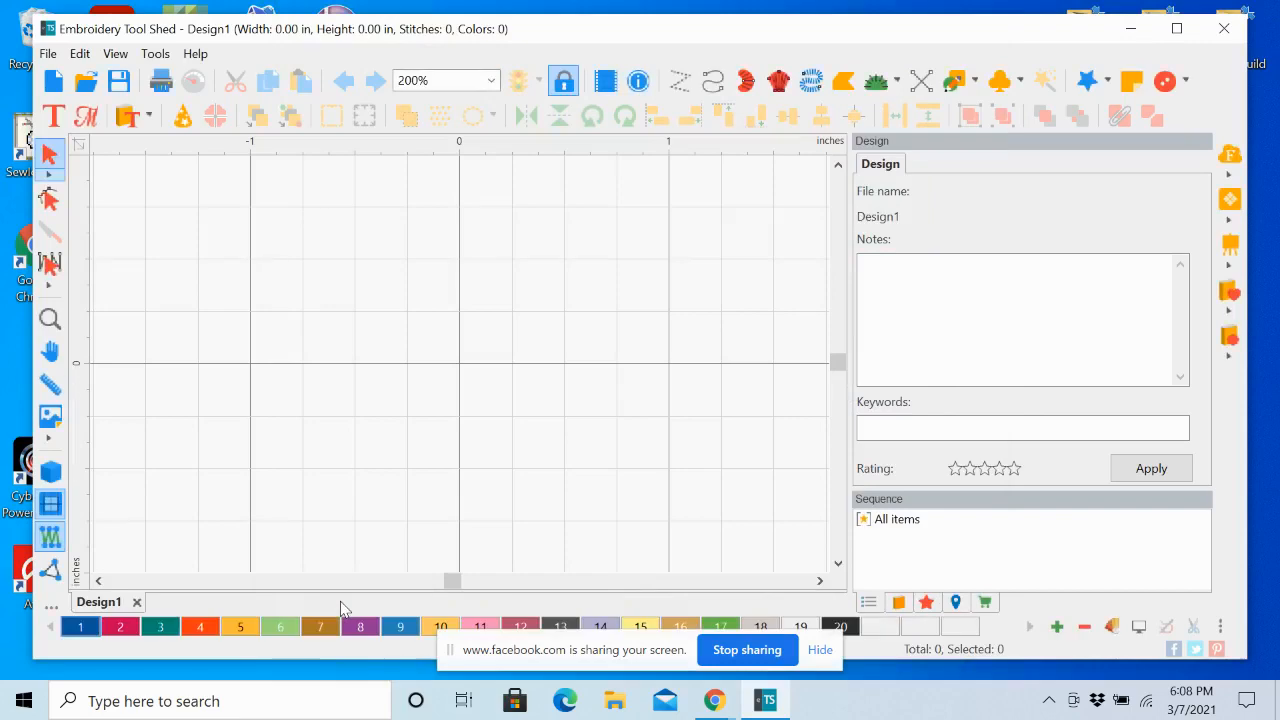
{"action": "left_click", "coordinate": [1177, 28]}
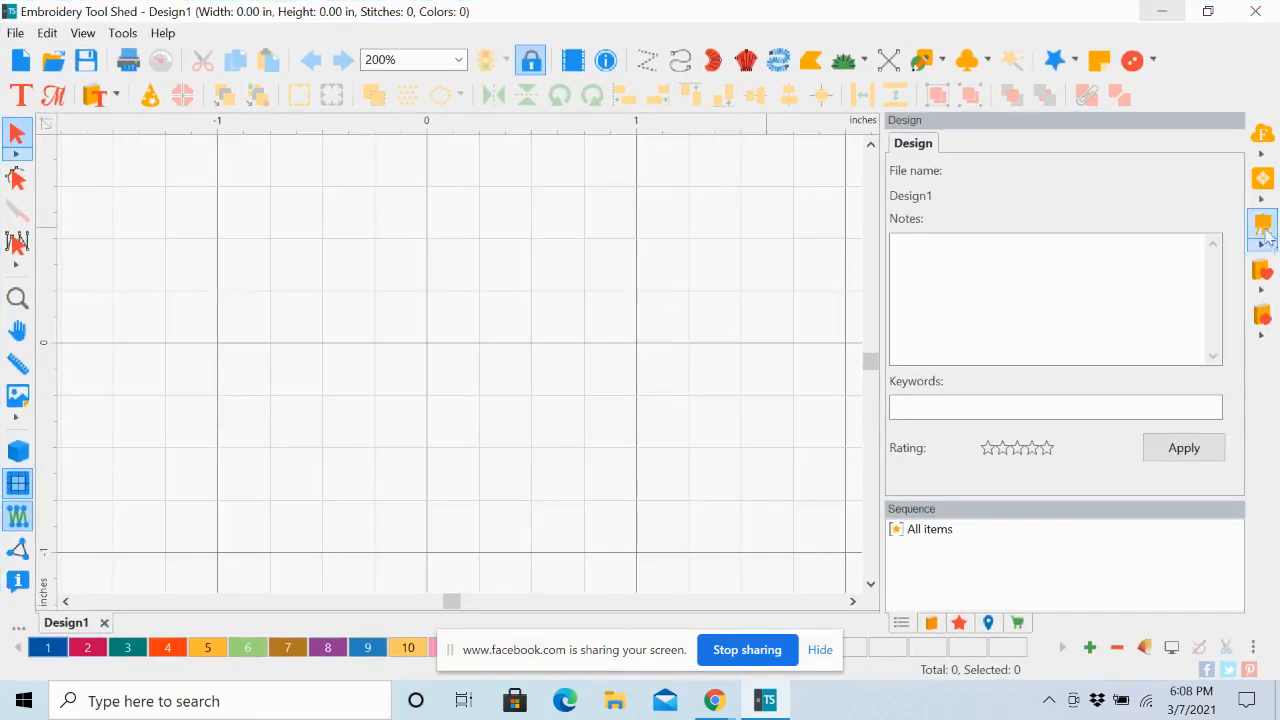
Step: Move the screen-sharing bar off the color palette and switch the ruler units to metric
{"action": "left_click_drag", "start_coordinate": [637, 648], "coordinate": [872, 687]}
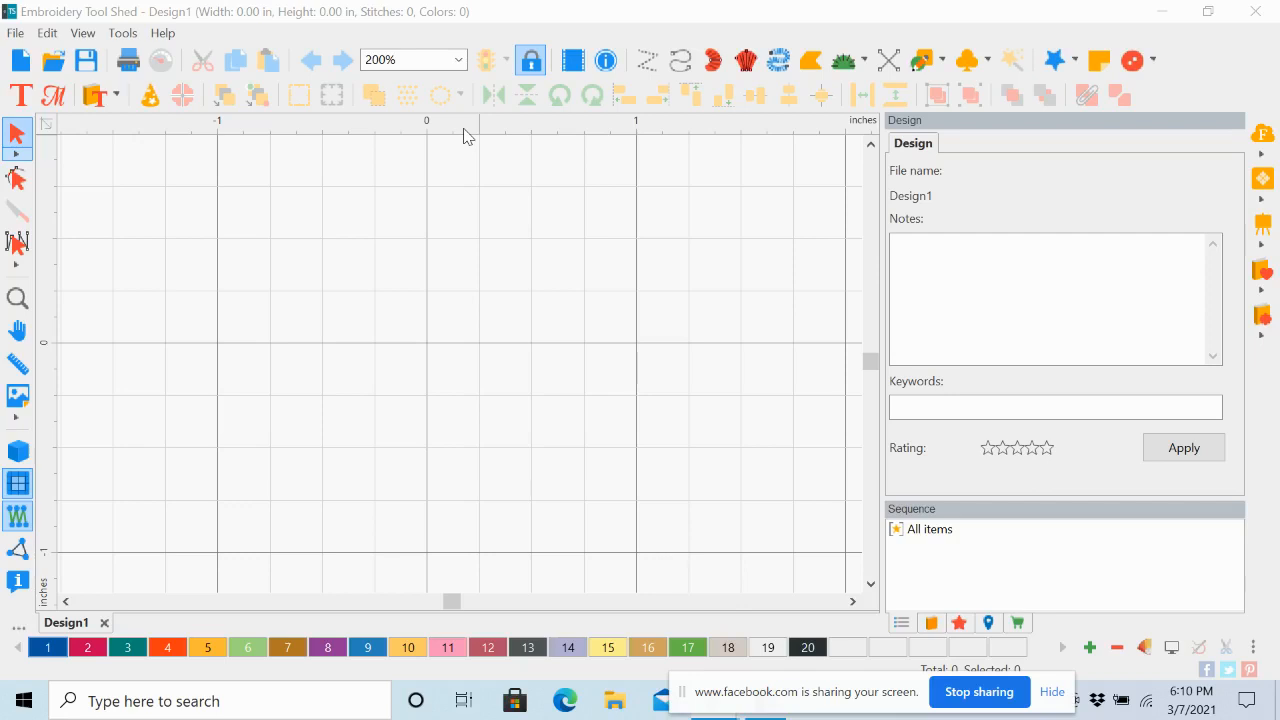
{"action": "right_click", "coordinate": [521, 130]}
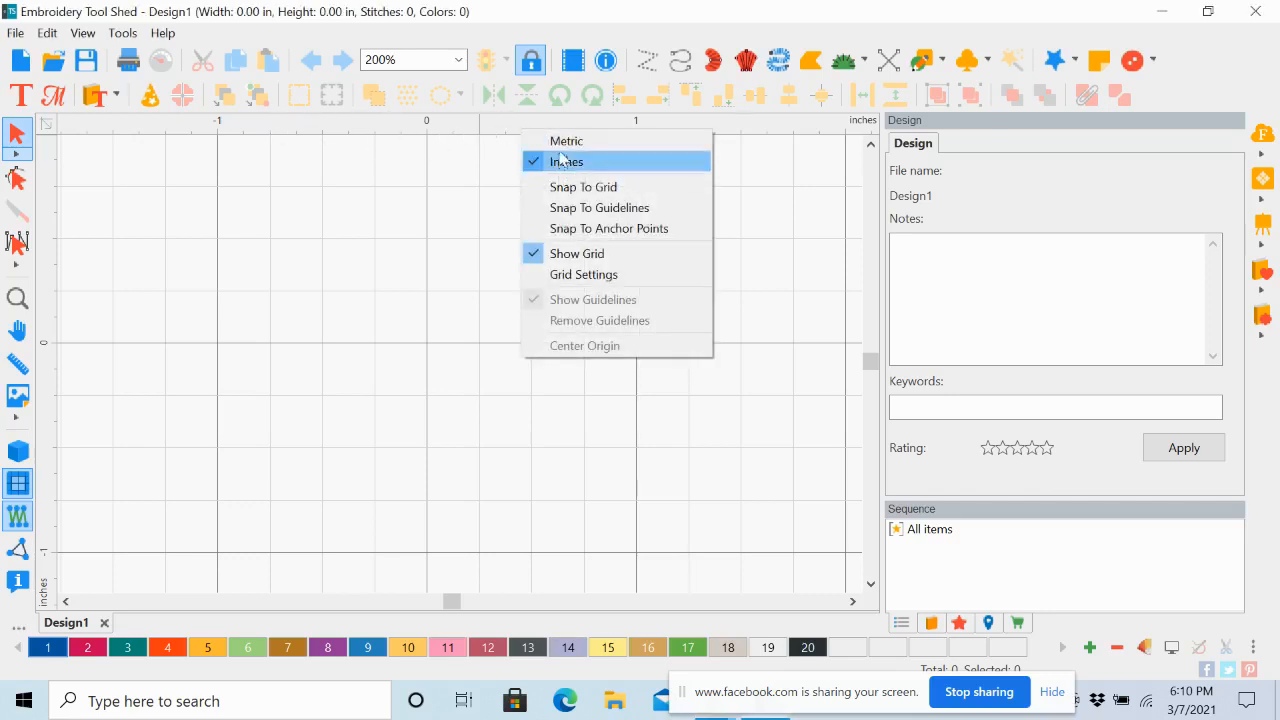
{"action": "left_click", "coordinate": [559, 146]}
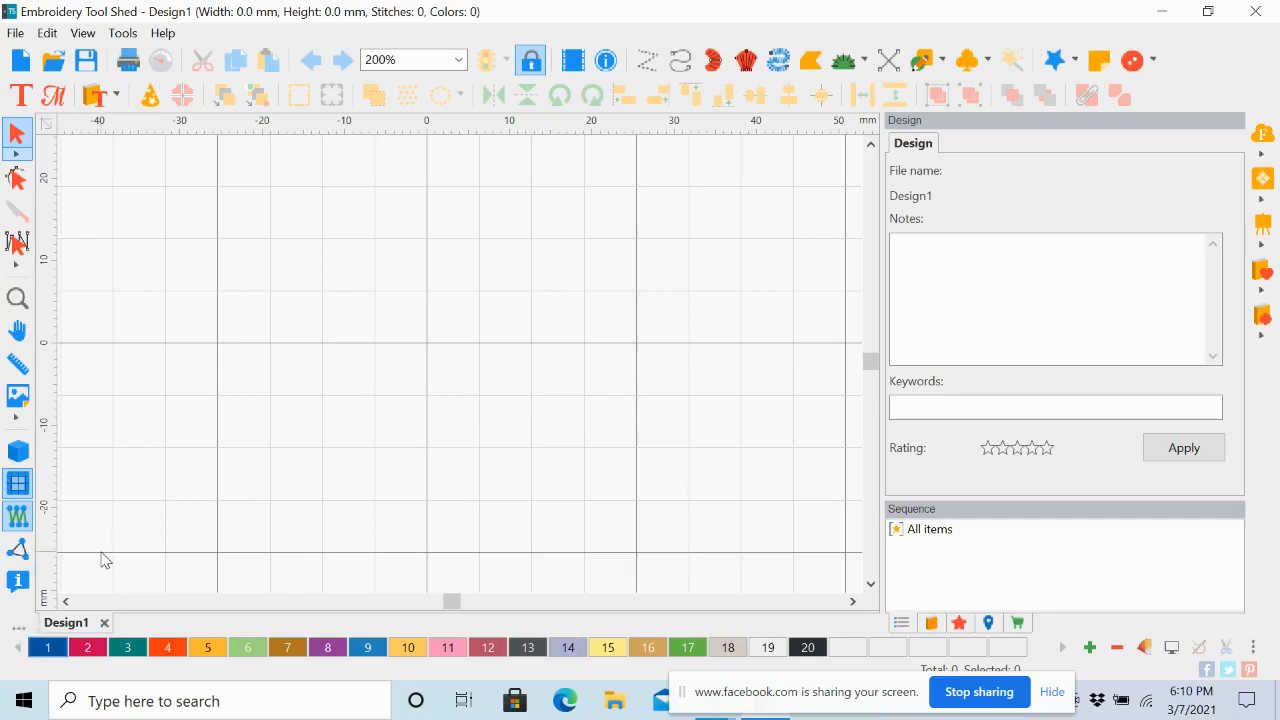
Step: Start a new custom hoop and set both its width and height to 150 mm
{"action": "left_click", "coordinate": [16, 633]}
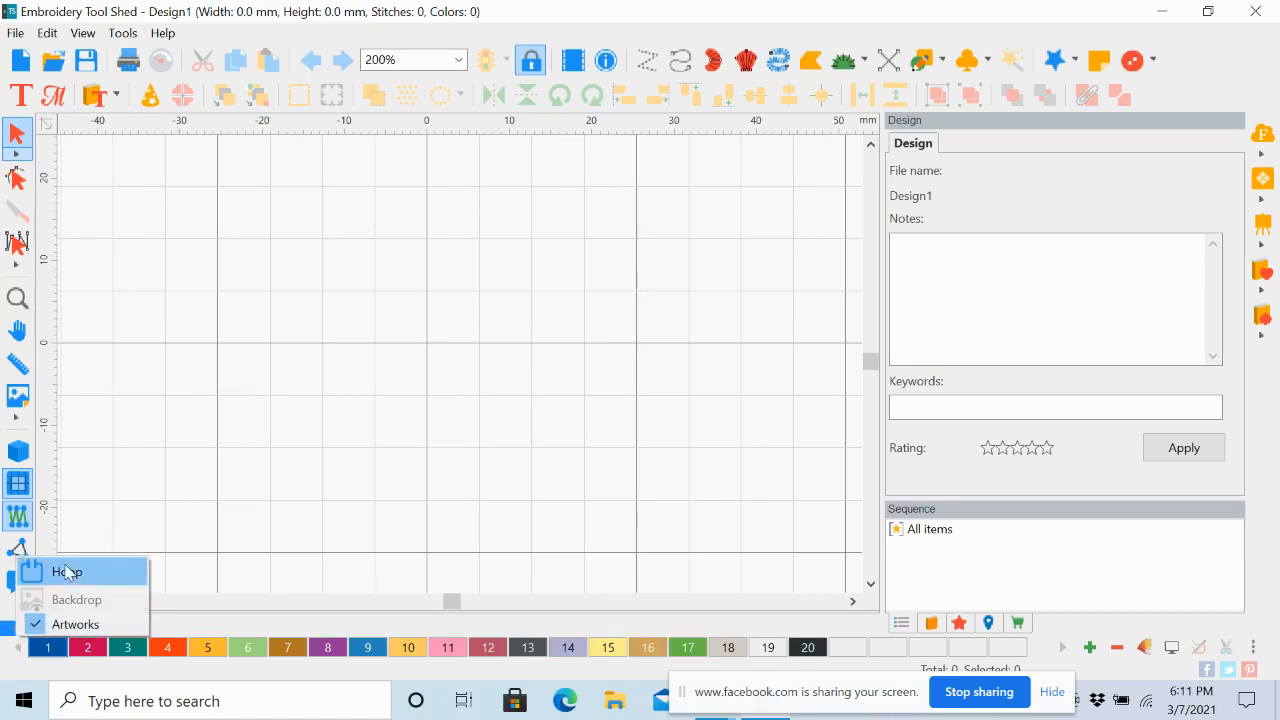
{"action": "left_click", "coordinate": [67, 572]}
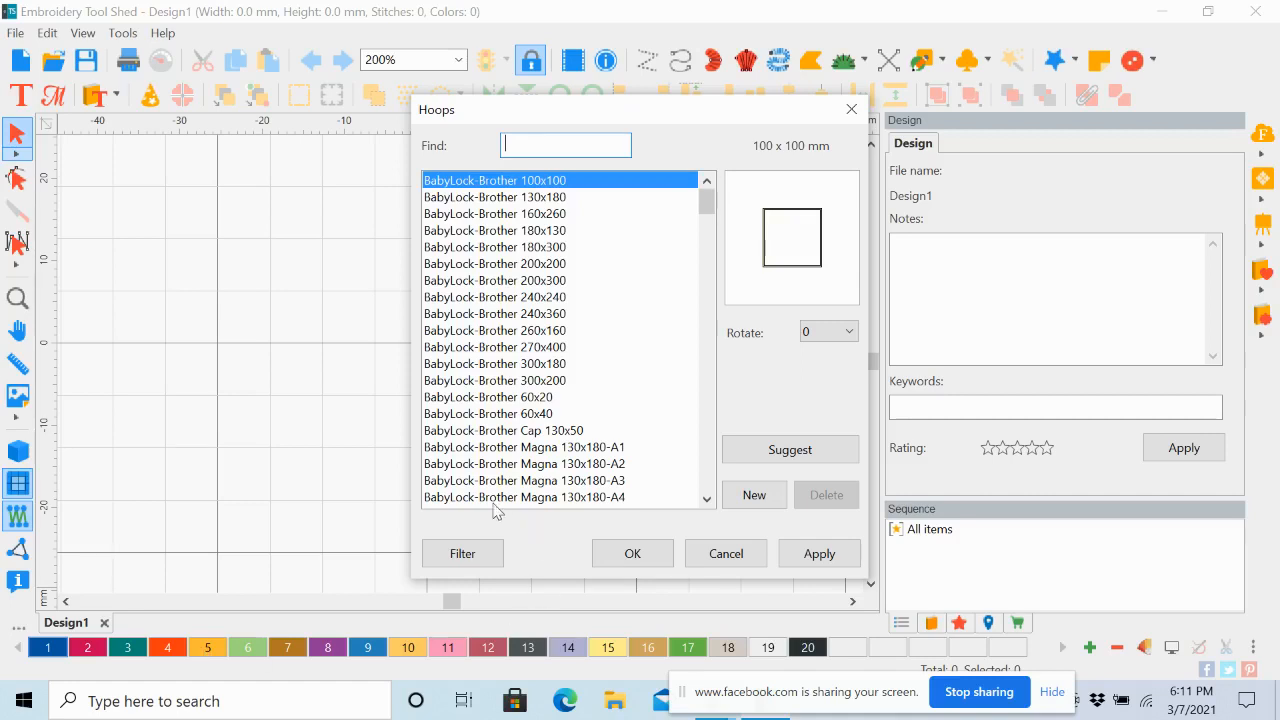
{"action": "left_click", "coordinate": [755, 495]}
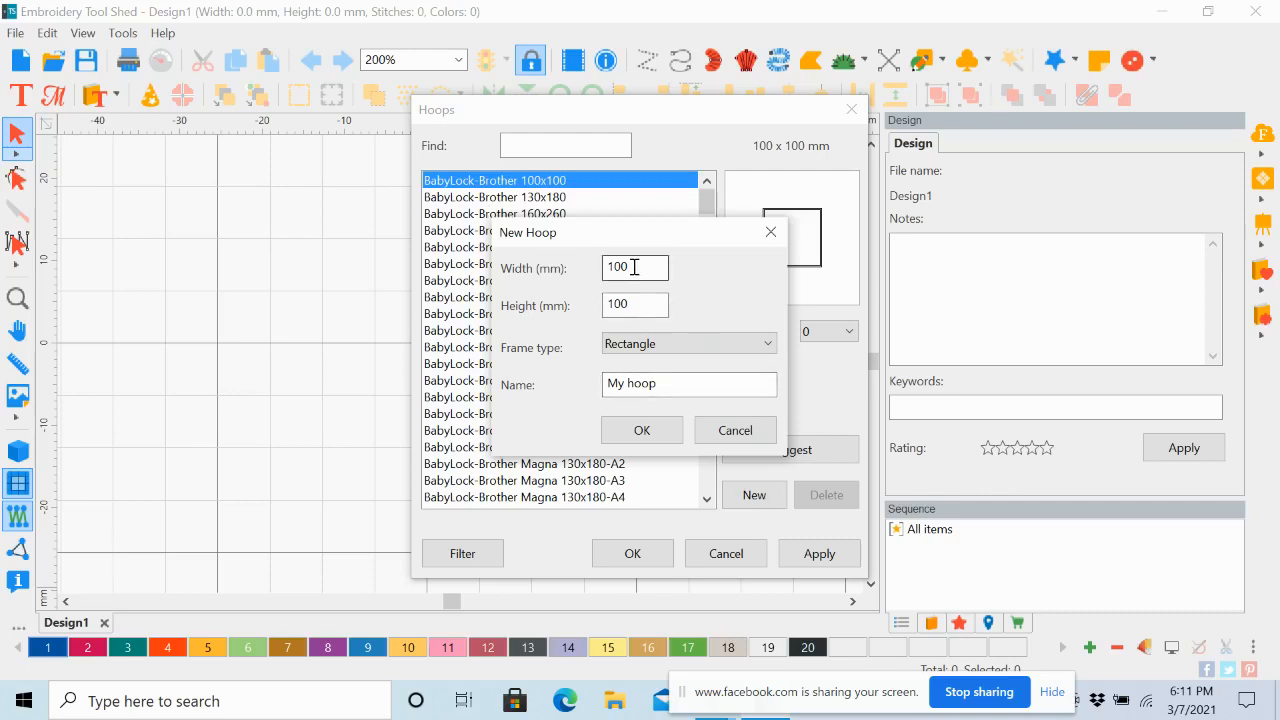
{"action": "left_click_drag", "start_coordinate": [634, 267], "coordinate": [598, 280]}
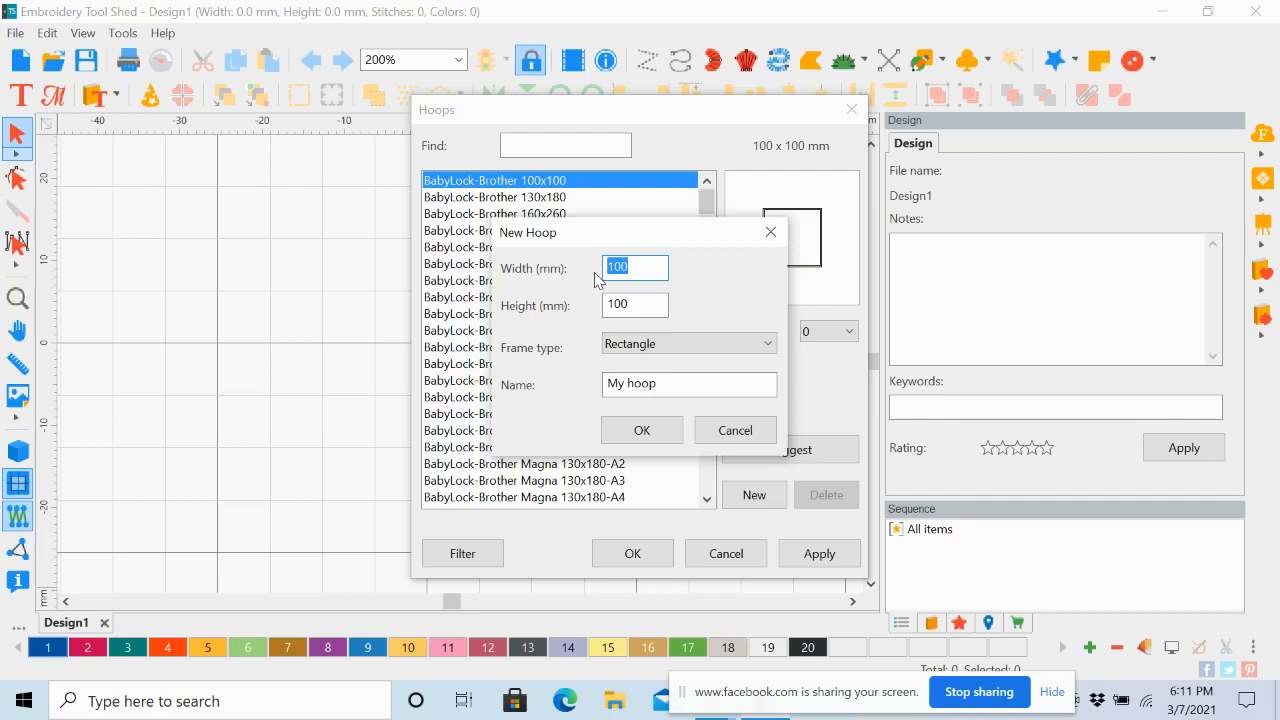
{"action": "type", "text": "150"}
{"action": "left_click", "coordinate": [626, 305]}
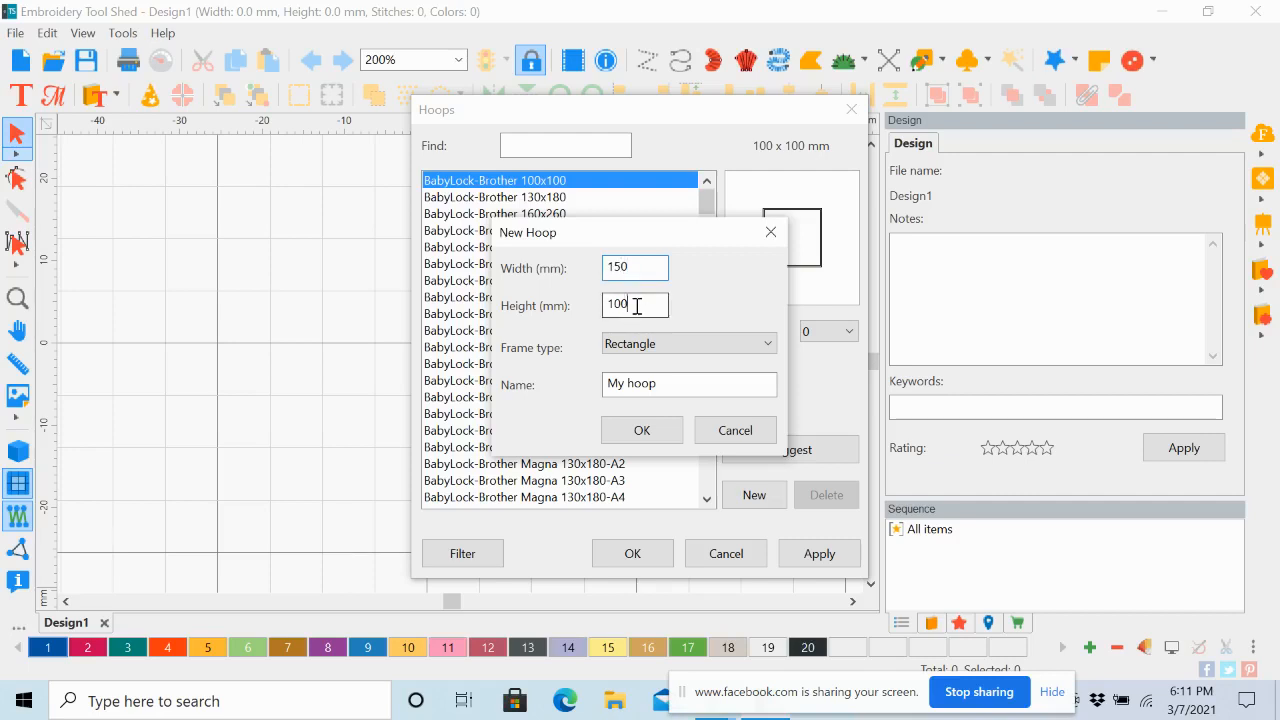
{"action": "left_click_drag", "start_coordinate": [636, 305], "coordinate": [589, 320]}
{"action": "type", "text": "150"}
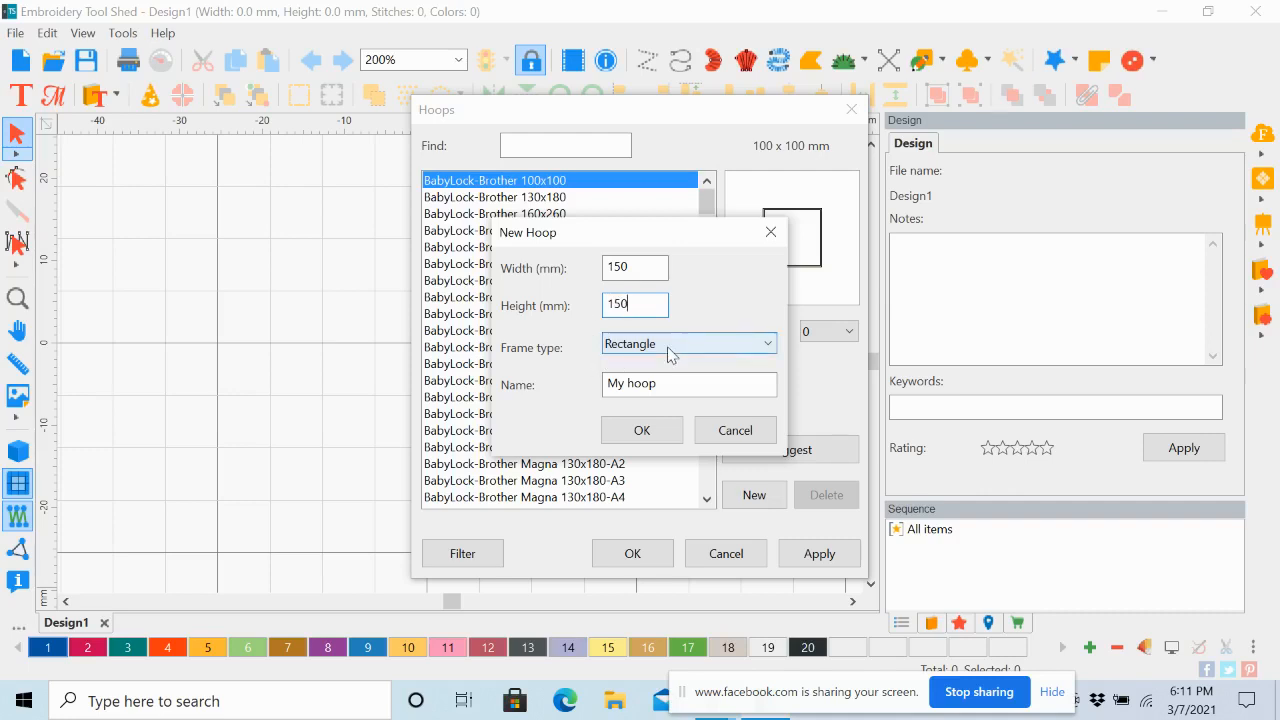
Step: Keep the new hoop's frame type as Rectangle, name it Brother 6x6, and save it
{"action": "left_click", "coordinate": [772, 345]}
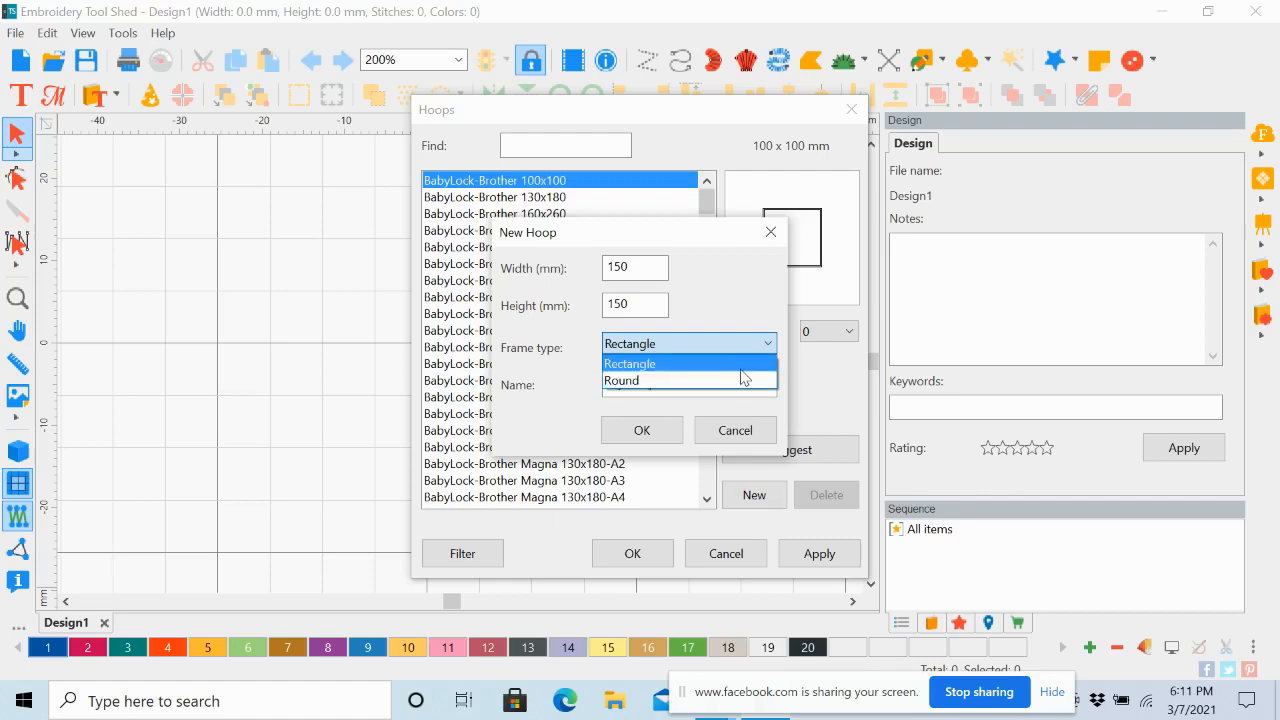
{"action": "left_click", "coordinate": [738, 364]}
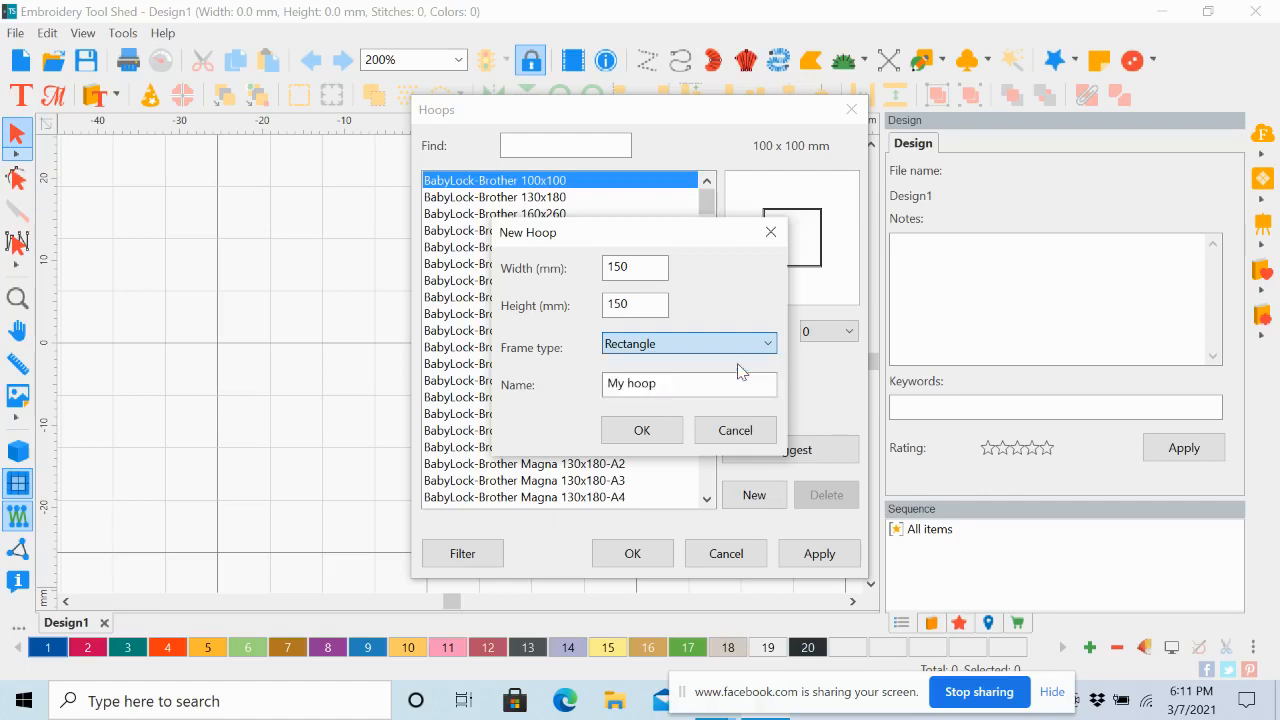
{"action": "left_click_drag", "start_coordinate": [654, 383], "coordinate": [563, 384]}
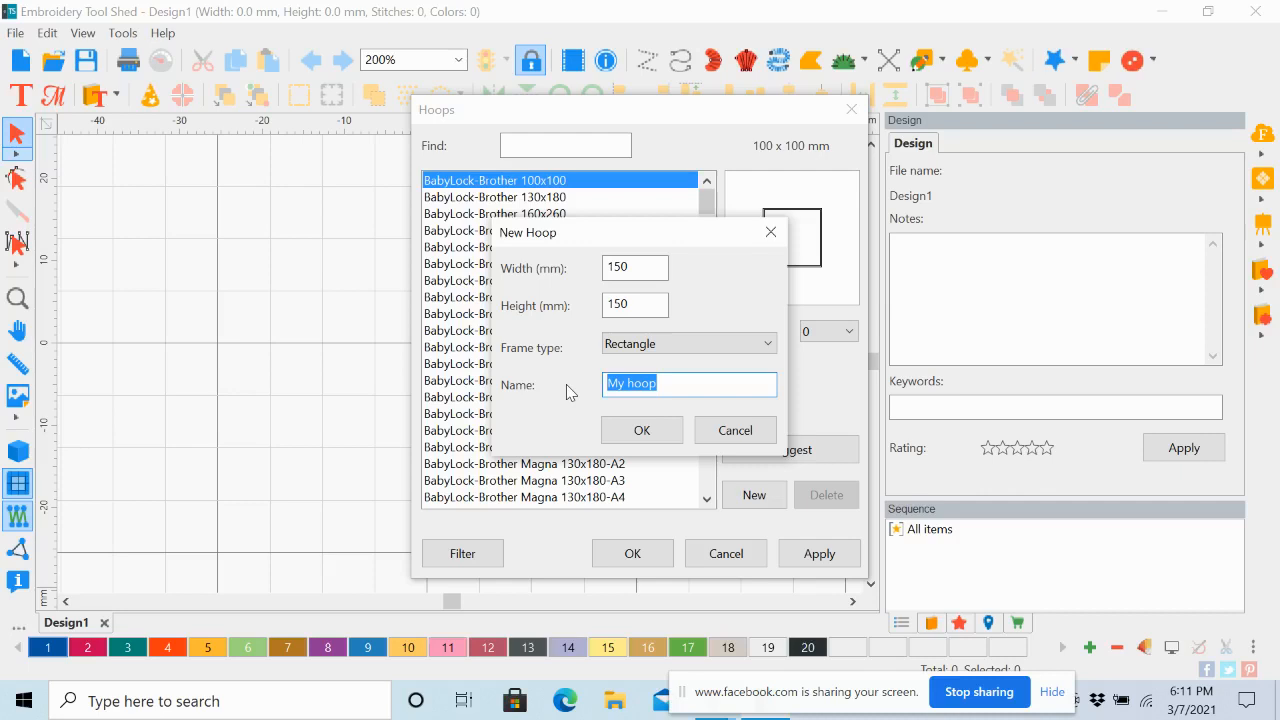
{"action": "type", "text": "Brother 6x6"}
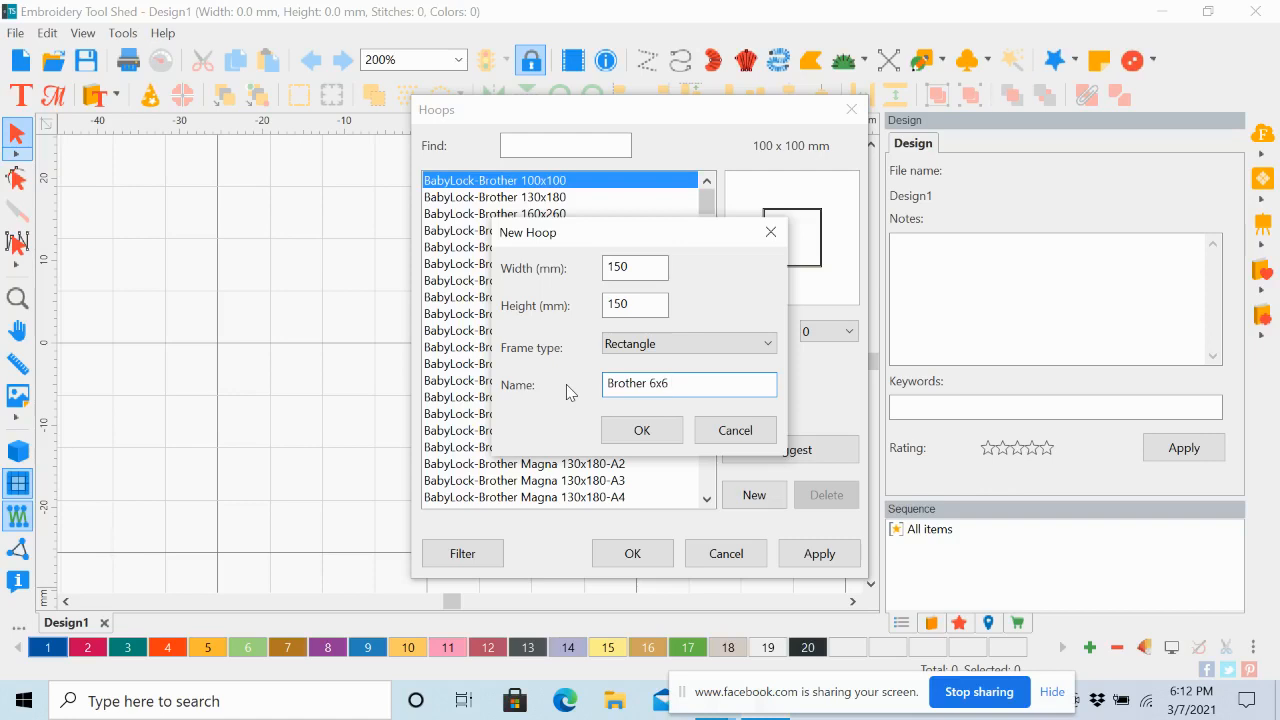
{"action": "left_click", "coordinate": [654, 432]}
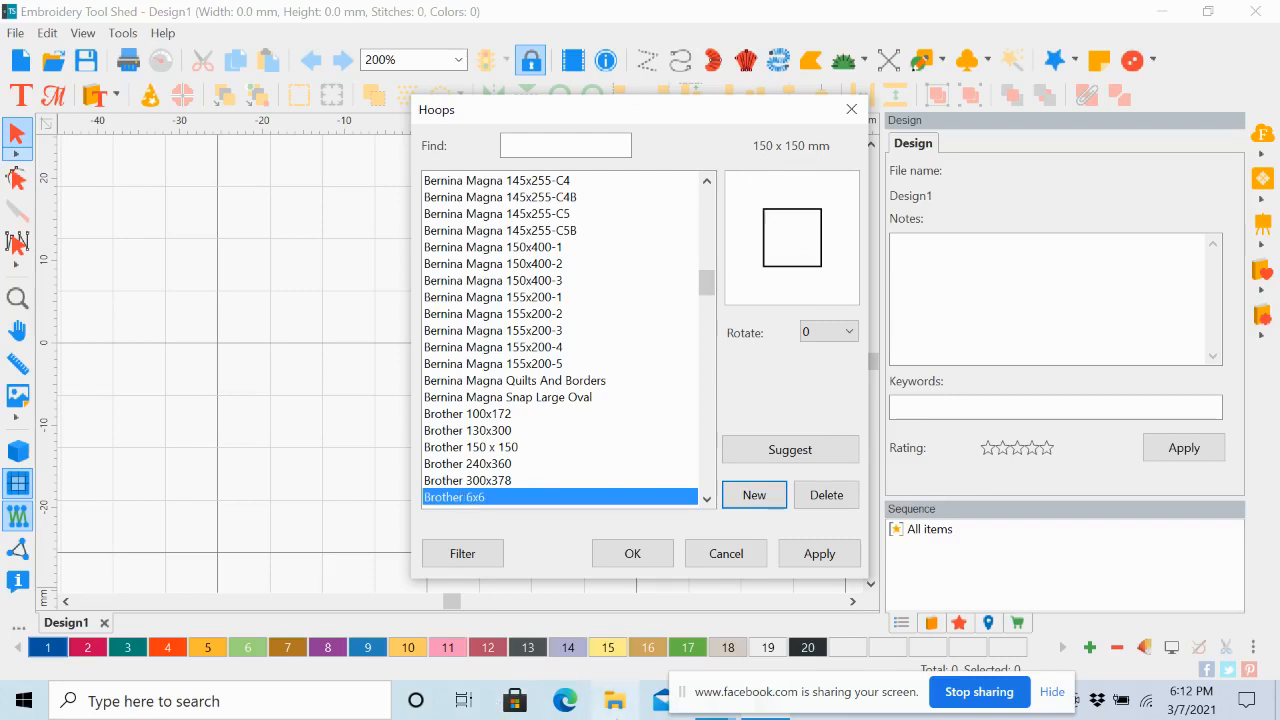
Step: Apply the Brother 6x6 hoop to the design and switch the ruler units to inches
{"action": "left_click", "coordinate": [634, 555]}
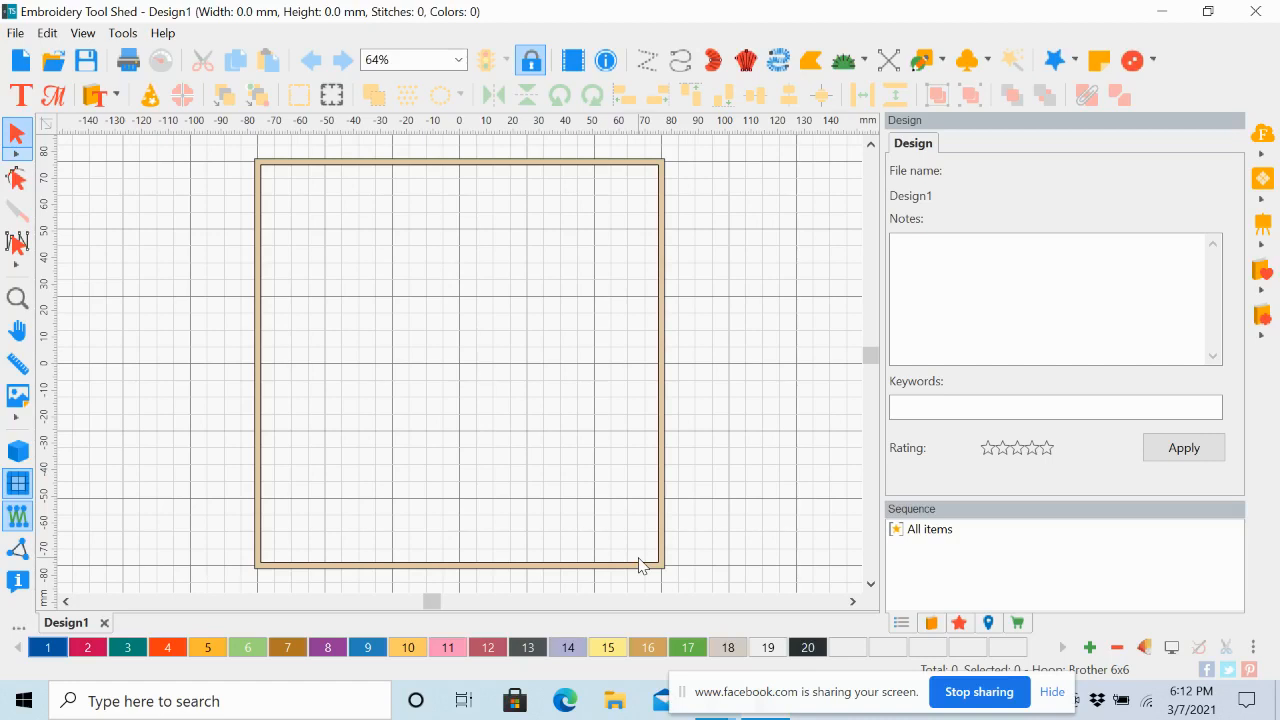
{"action": "right_click", "coordinate": [473, 135]}
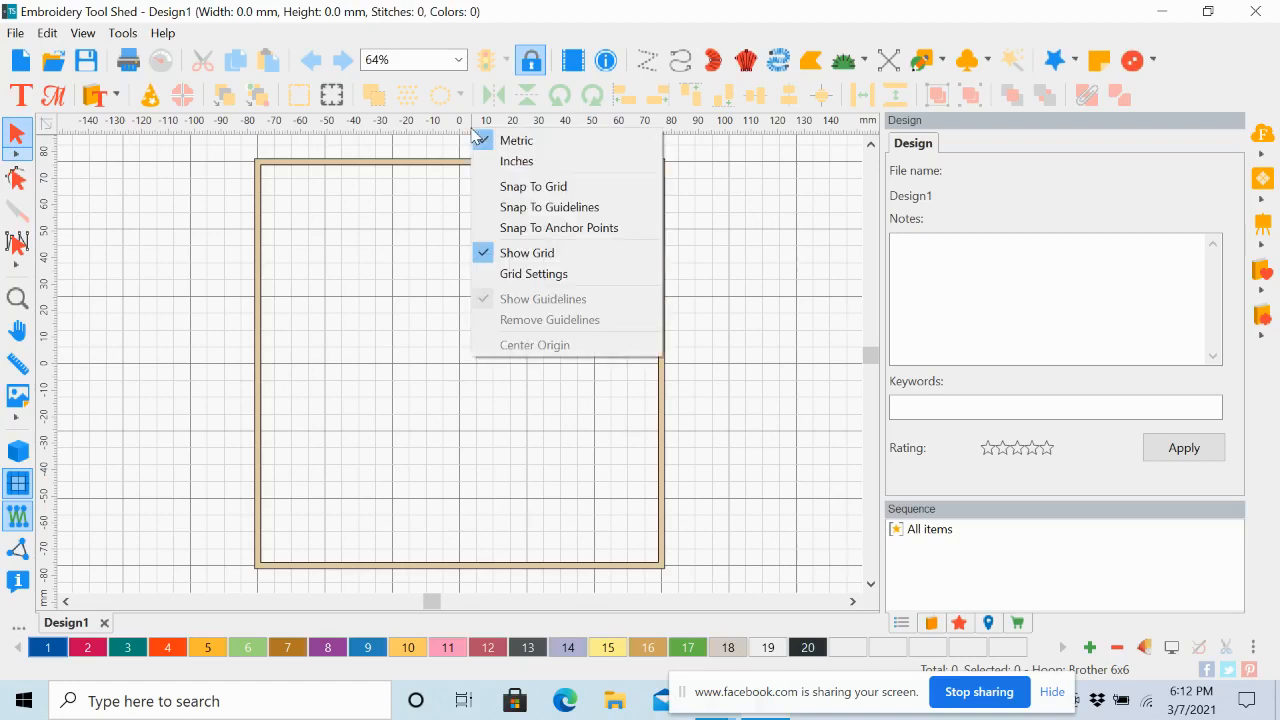
{"action": "left_click", "coordinate": [514, 161]}
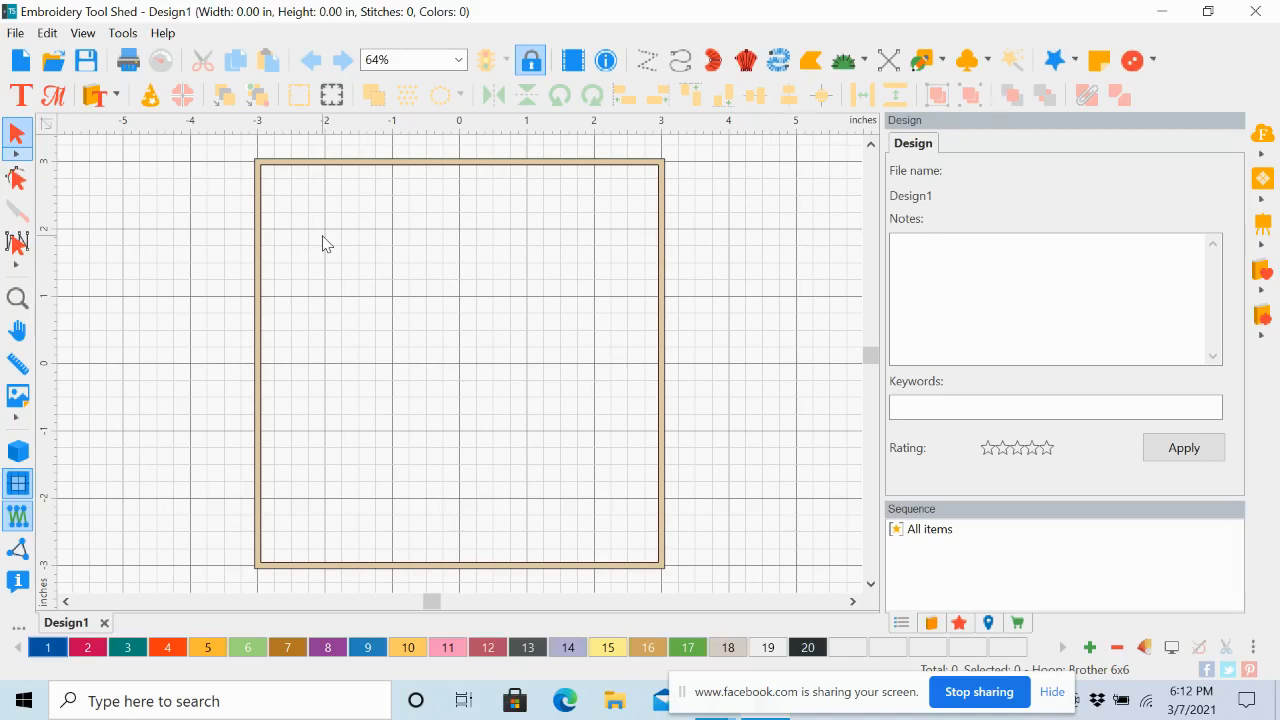
Step: Hide the hoop on the workspace and show it again using the Brother 6x6 hoop
{"action": "left_click", "coordinate": [14, 638]}
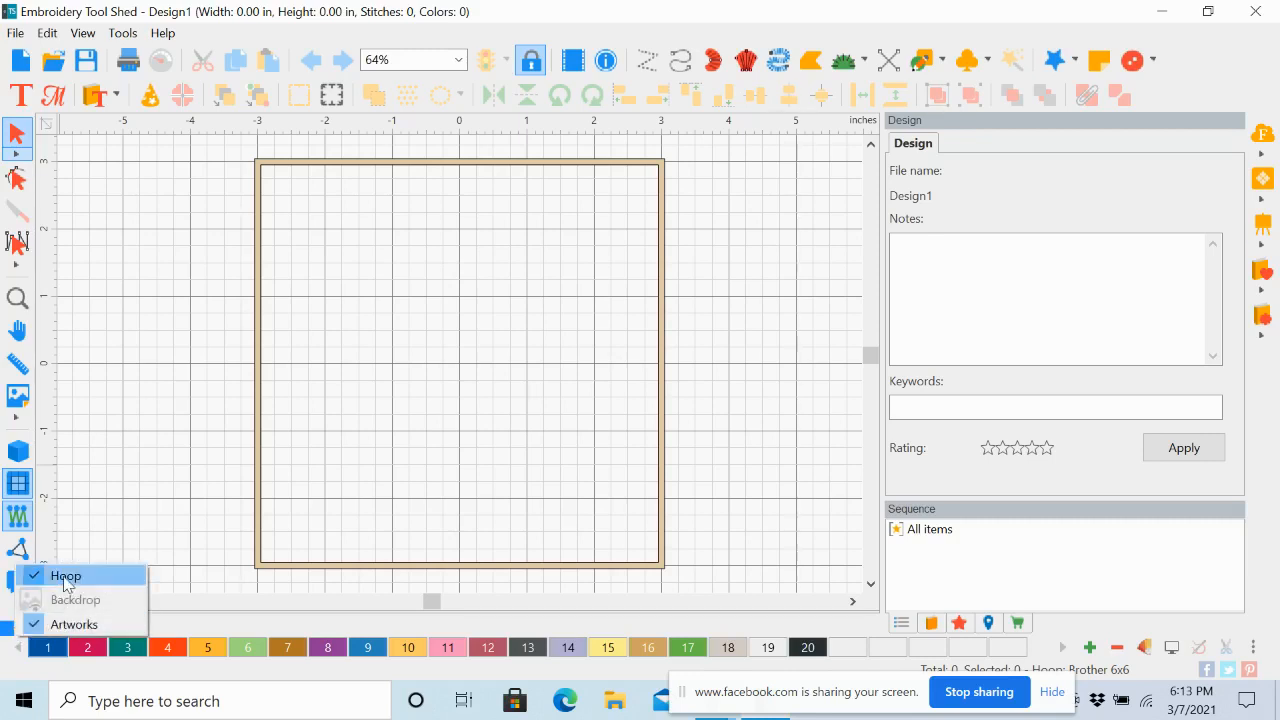
{"action": "left_click", "coordinate": [66, 577]}
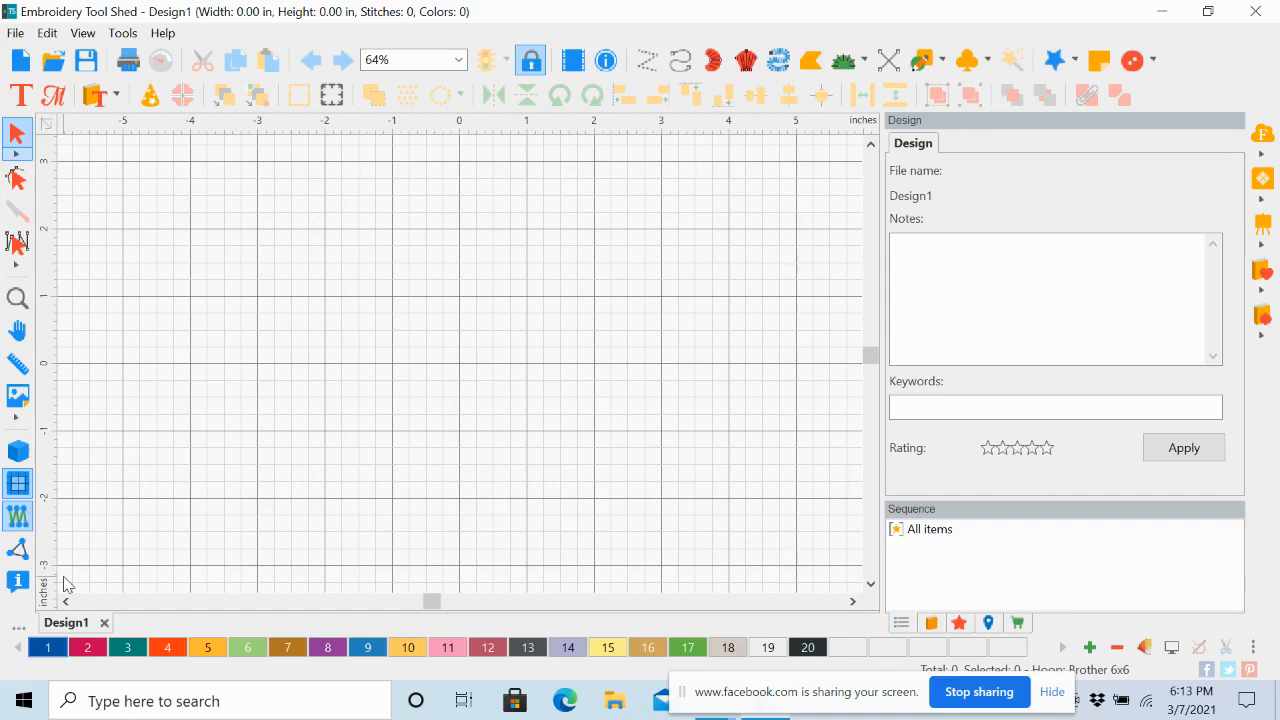
{"action": "left_click", "coordinate": [14, 638]}
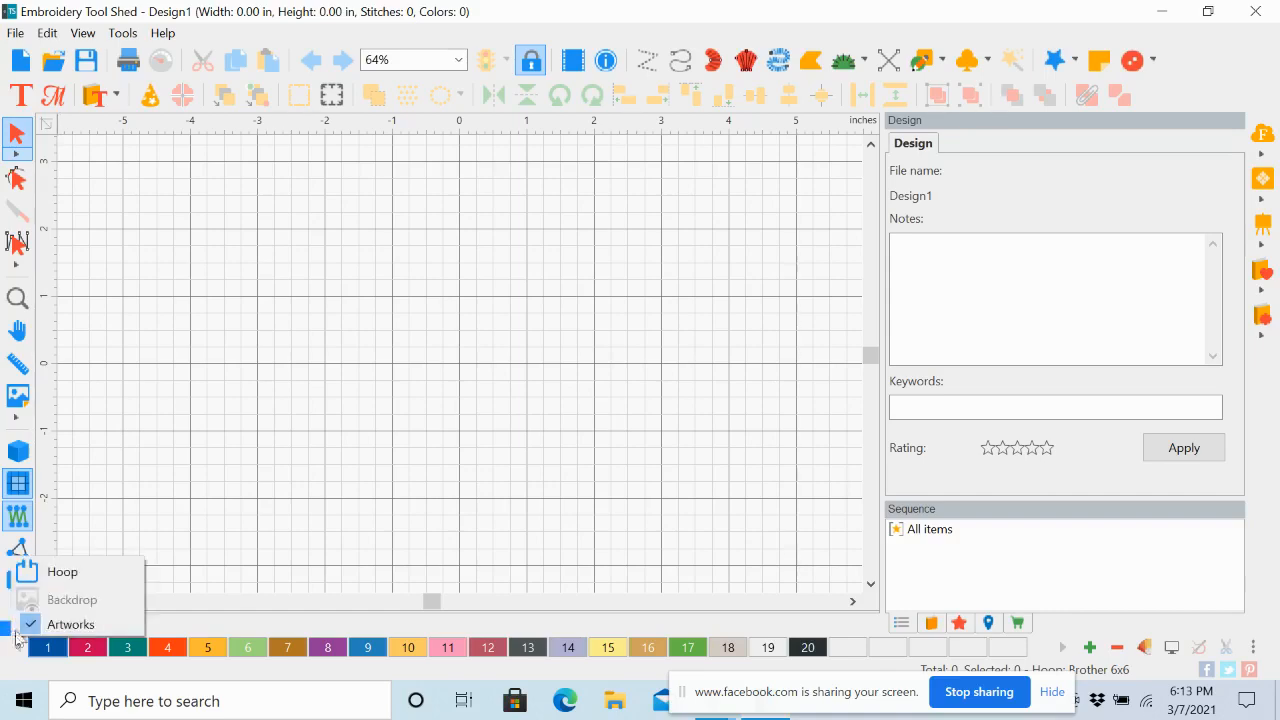
{"action": "left_click", "coordinate": [66, 577]}
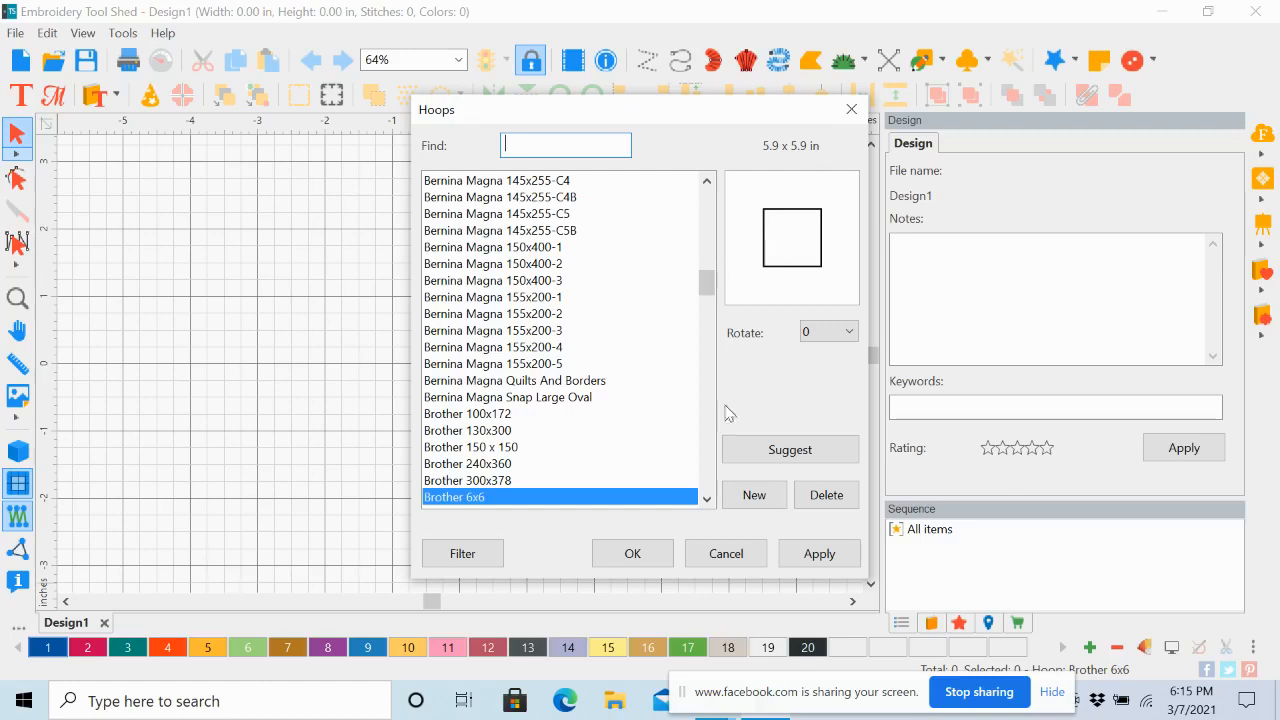
{"action": "left_click", "coordinate": [638, 558]}
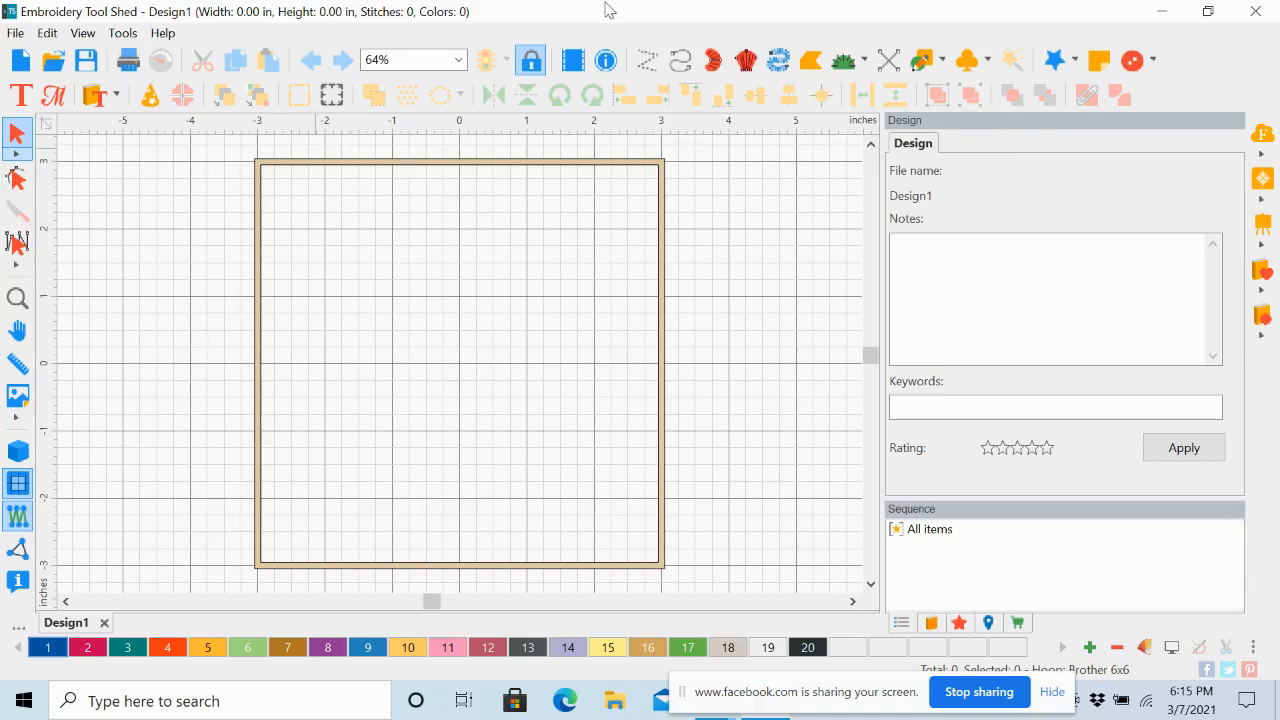
Step: Draw a four-cornered complex fill shape about 2.25 x 1.68 in inside the upper part of the hoop
{"action": "left_click", "coordinate": [810, 68]}
{"action": "left_click", "coordinate": [388, 231]}
{"action": "left_click", "coordinate": [484, 297]}
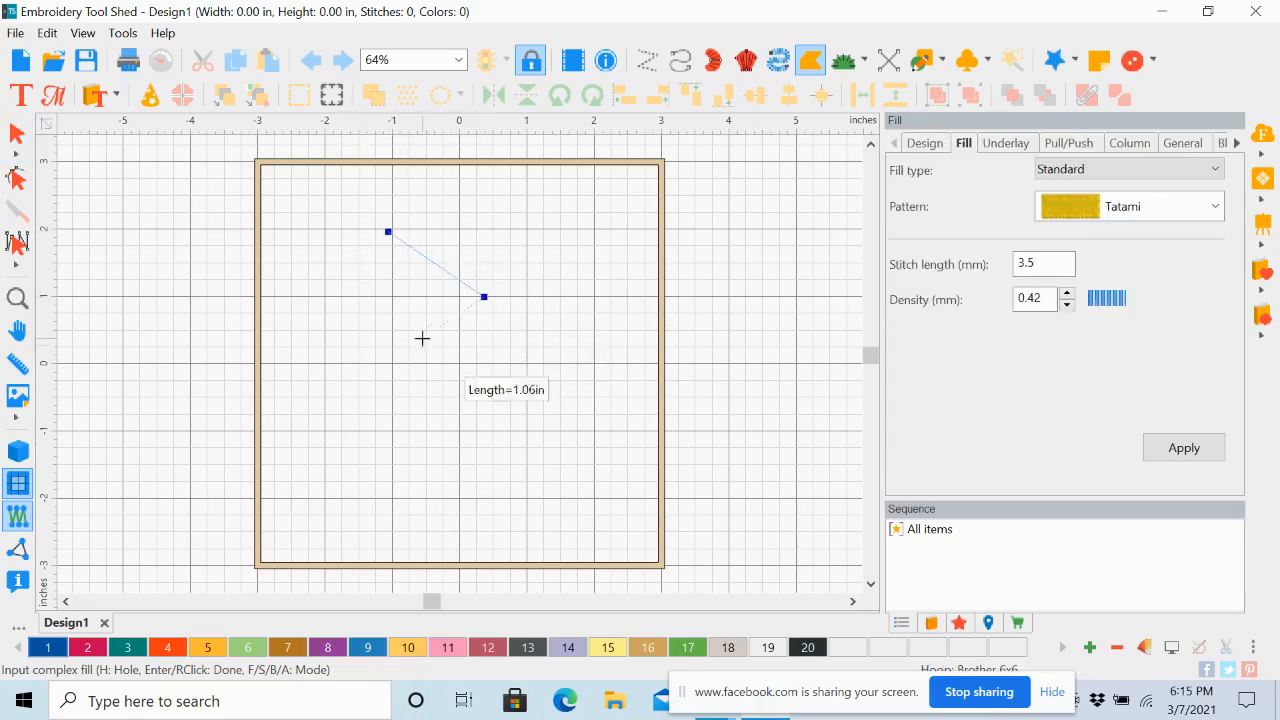
{"action": "left_click", "coordinate": [375, 345]}
{"action": "left_click", "coordinate": [332, 270]}
{"action": "left_click", "coordinate": [390, 236]}
{"action": "right_click", "coordinate": [390, 236]}
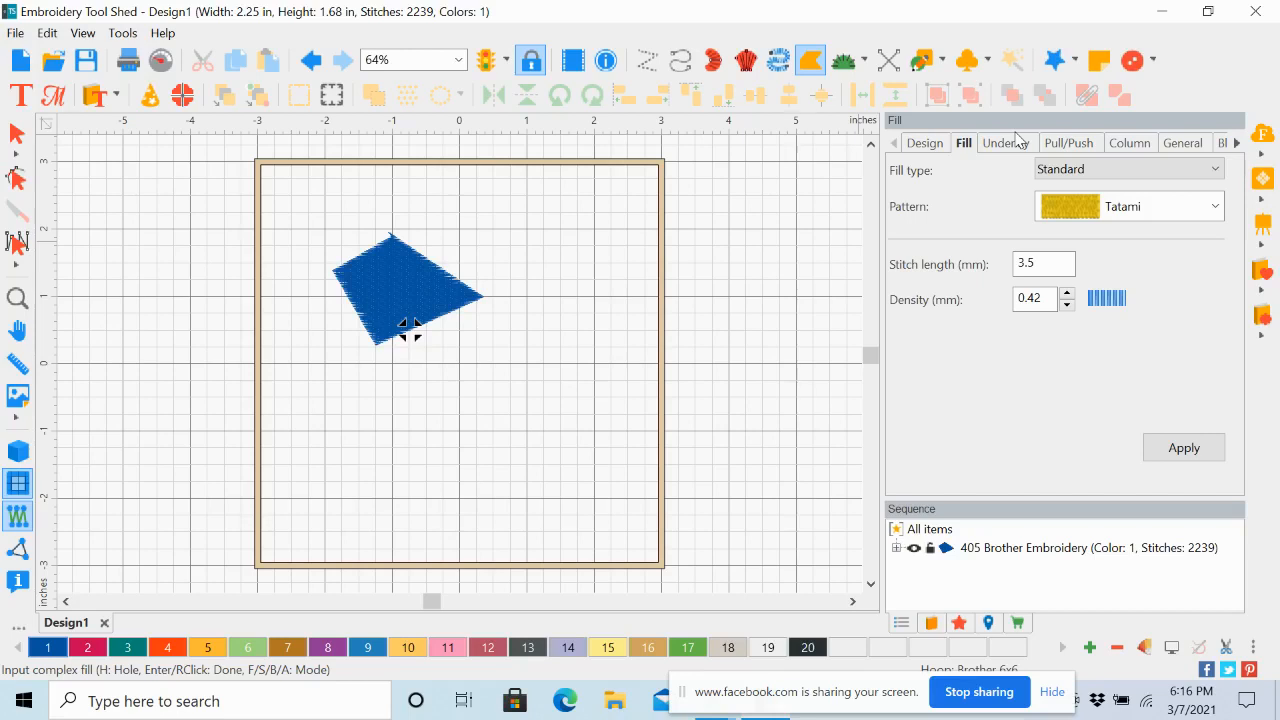
Step: Review the environment and view settings in the general options and close them without changes
{"action": "left_click", "coordinate": [124, 38]}
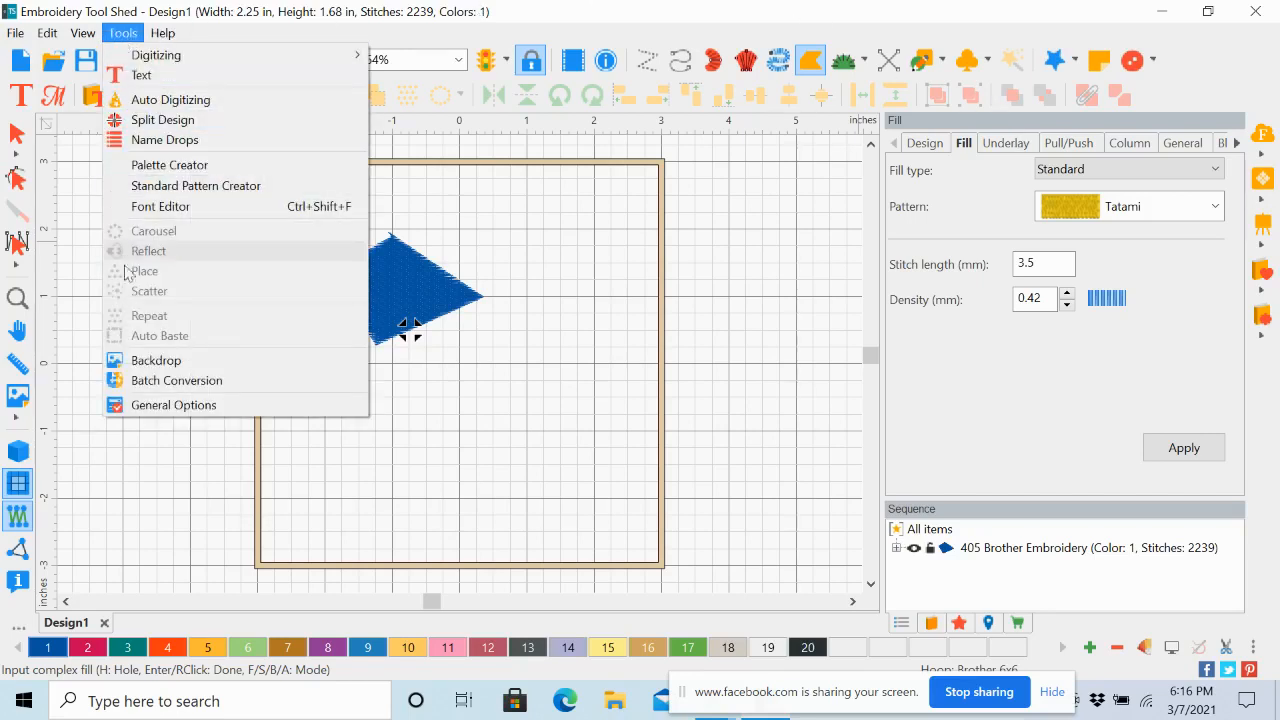
{"action": "left_click", "coordinate": [147, 406]}
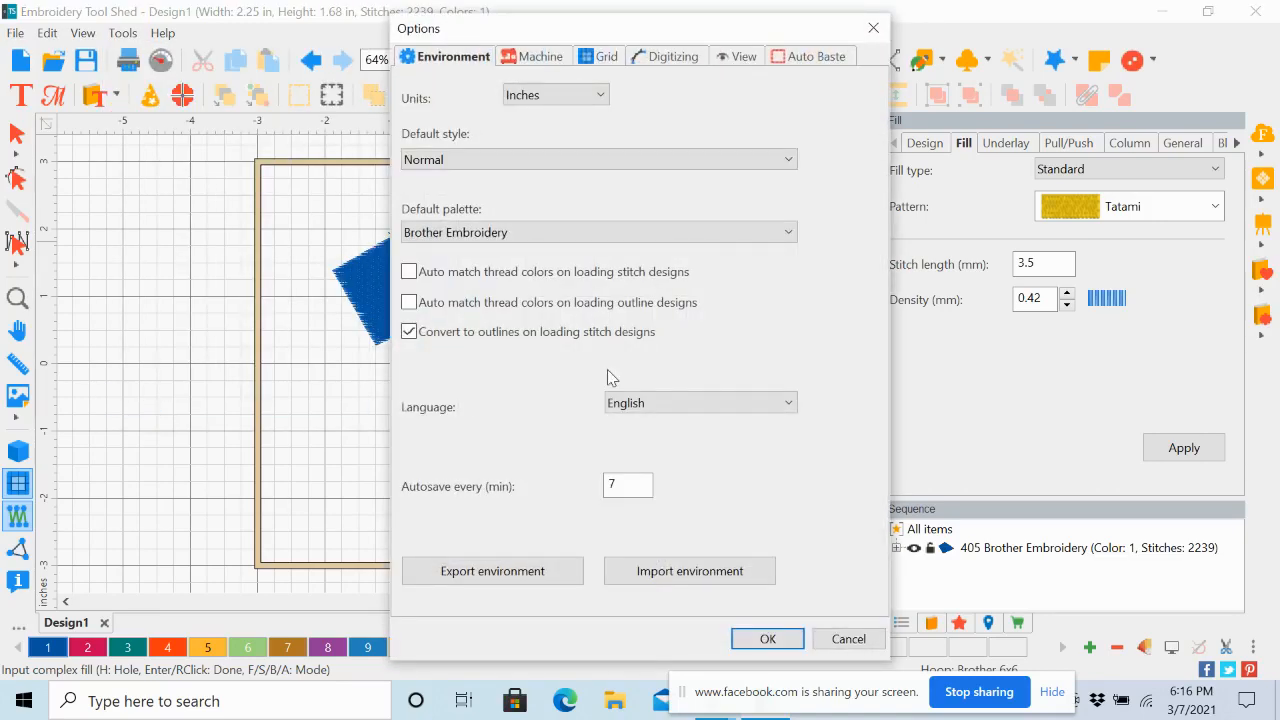
{"action": "left_click", "coordinate": [745, 57]}
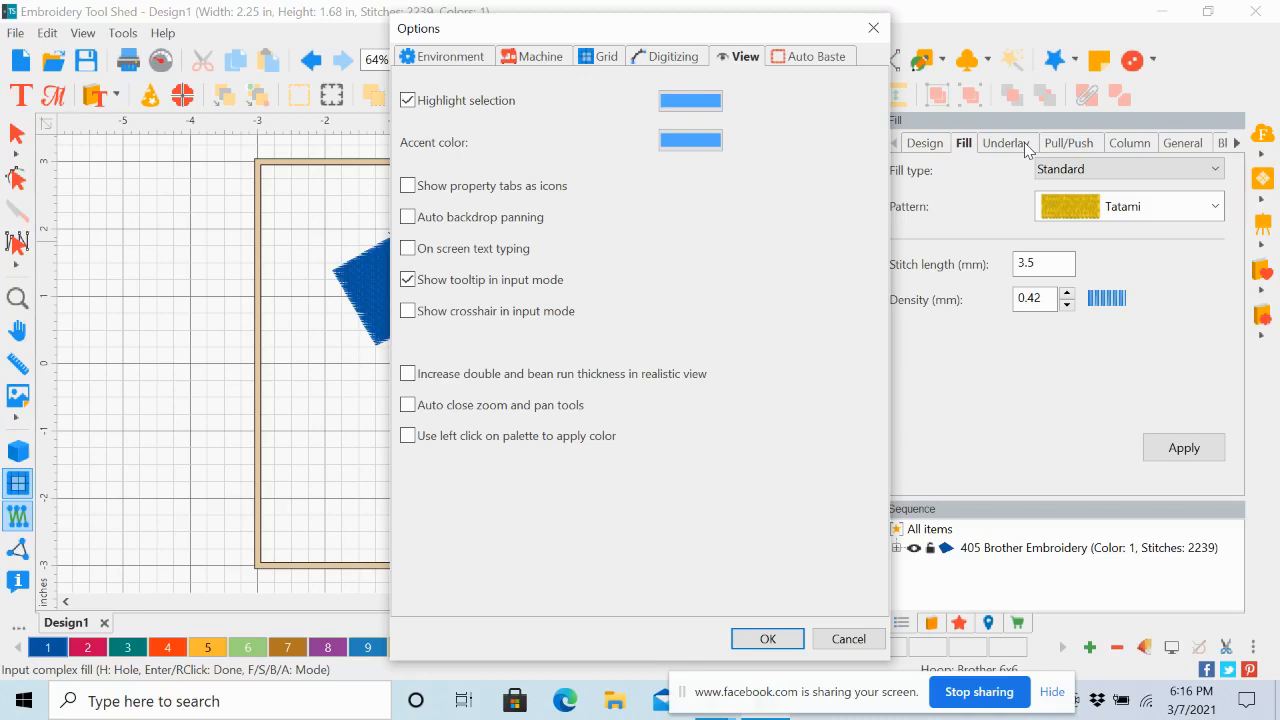
{"action": "left_click", "coordinate": [849, 639]}
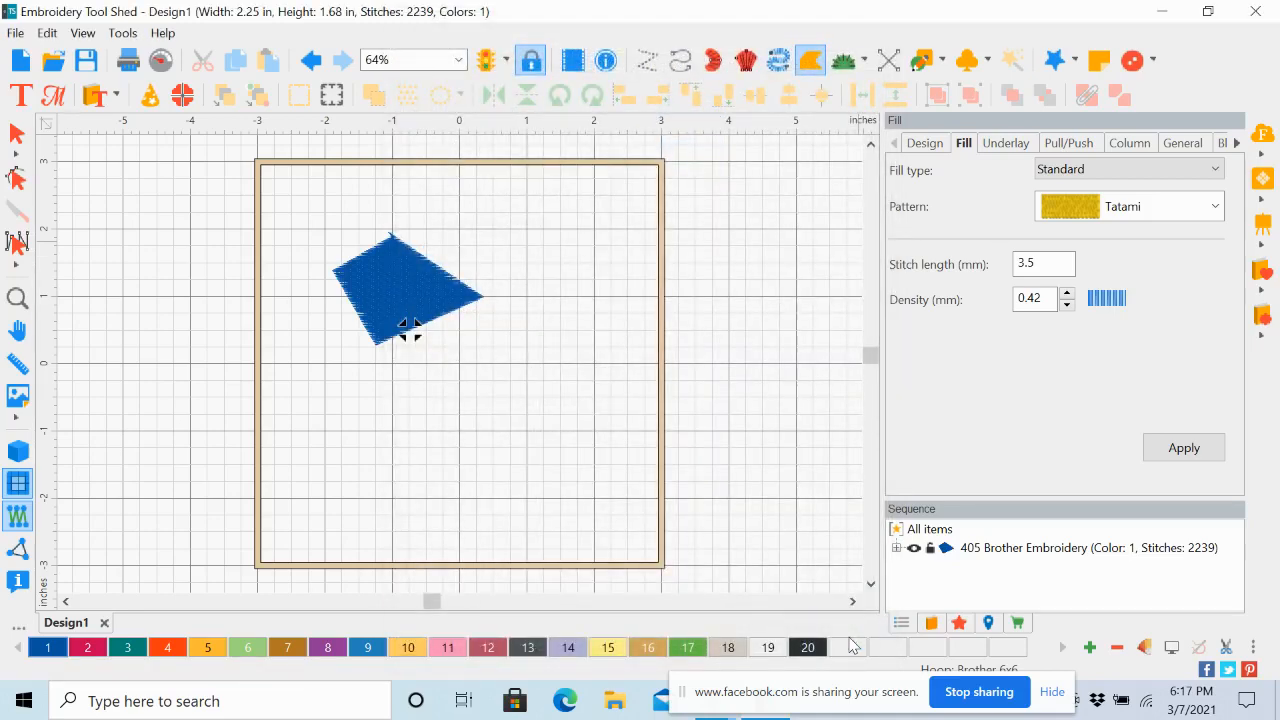
Step: Undo the fill shape and draw a square artwork outline about 4.01 x 4.01 in inside the hoop
{"action": "left_click", "coordinate": [311, 61]}
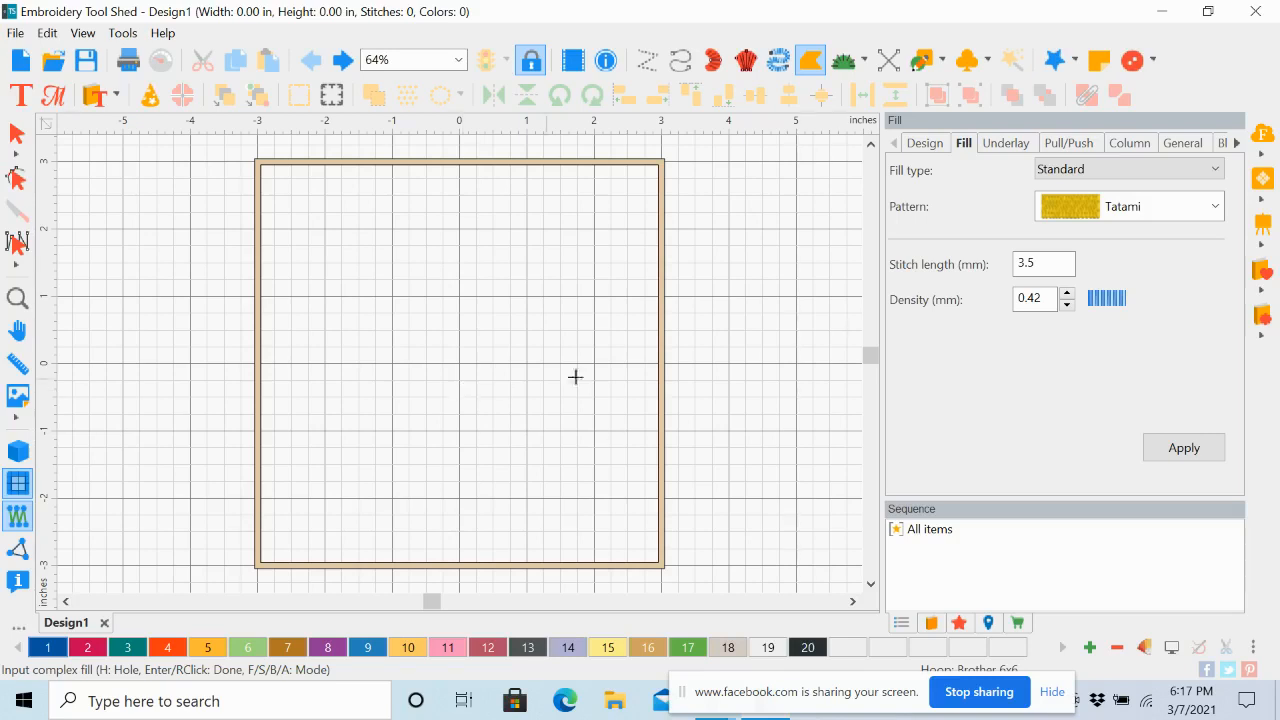
{"action": "left_click", "coordinate": [942, 61]}
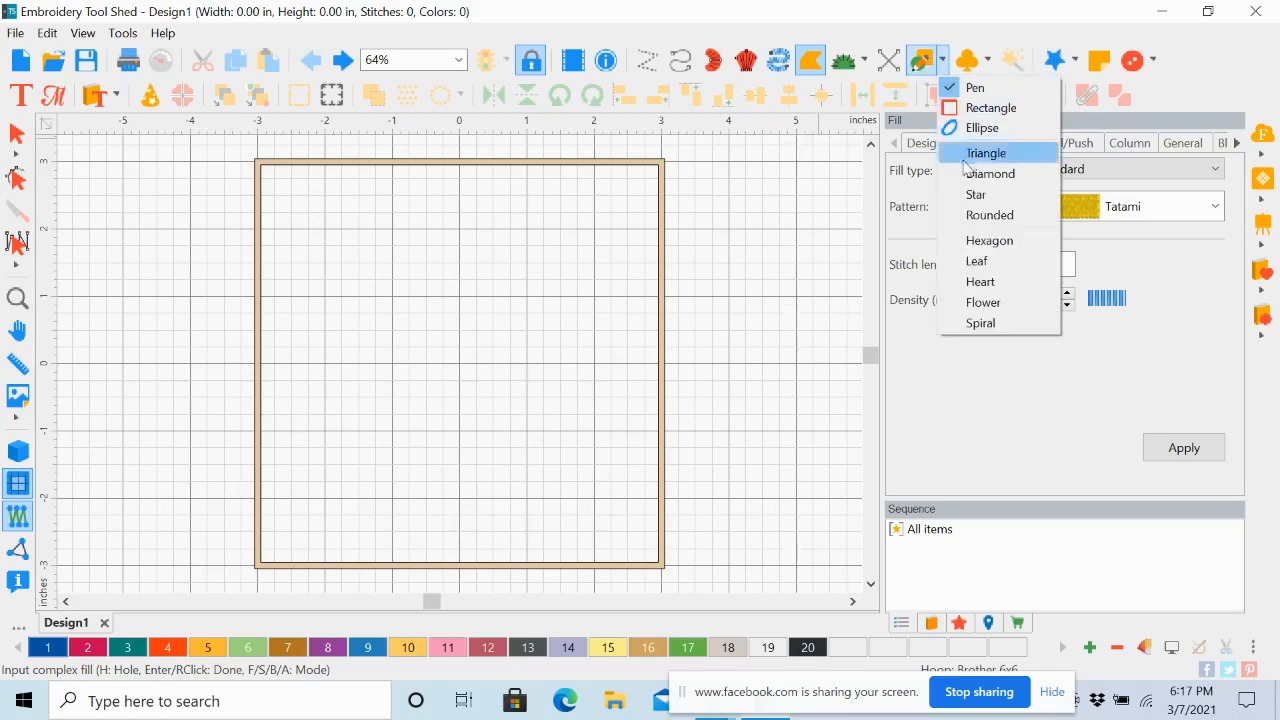
{"action": "left_click", "coordinate": [978, 108]}
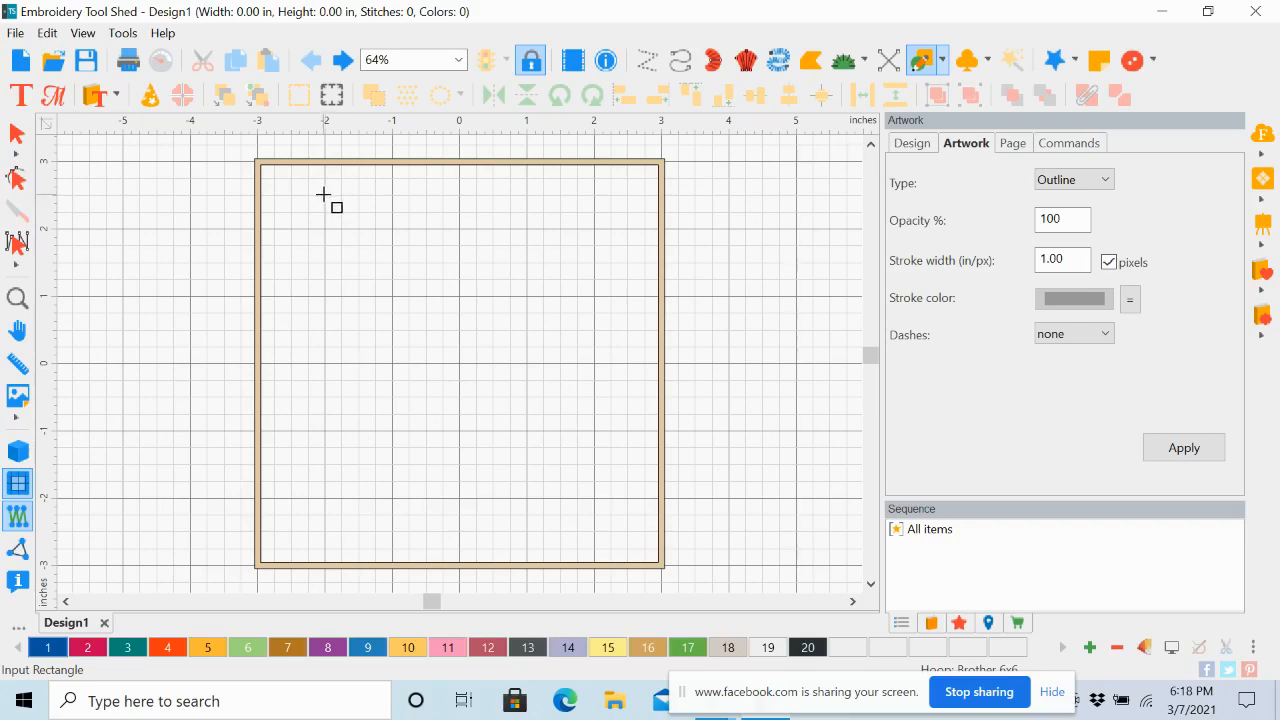
{"action": "left_click_drag", "start_coordinate": [323, 195], "coordinate": [593, 391]}
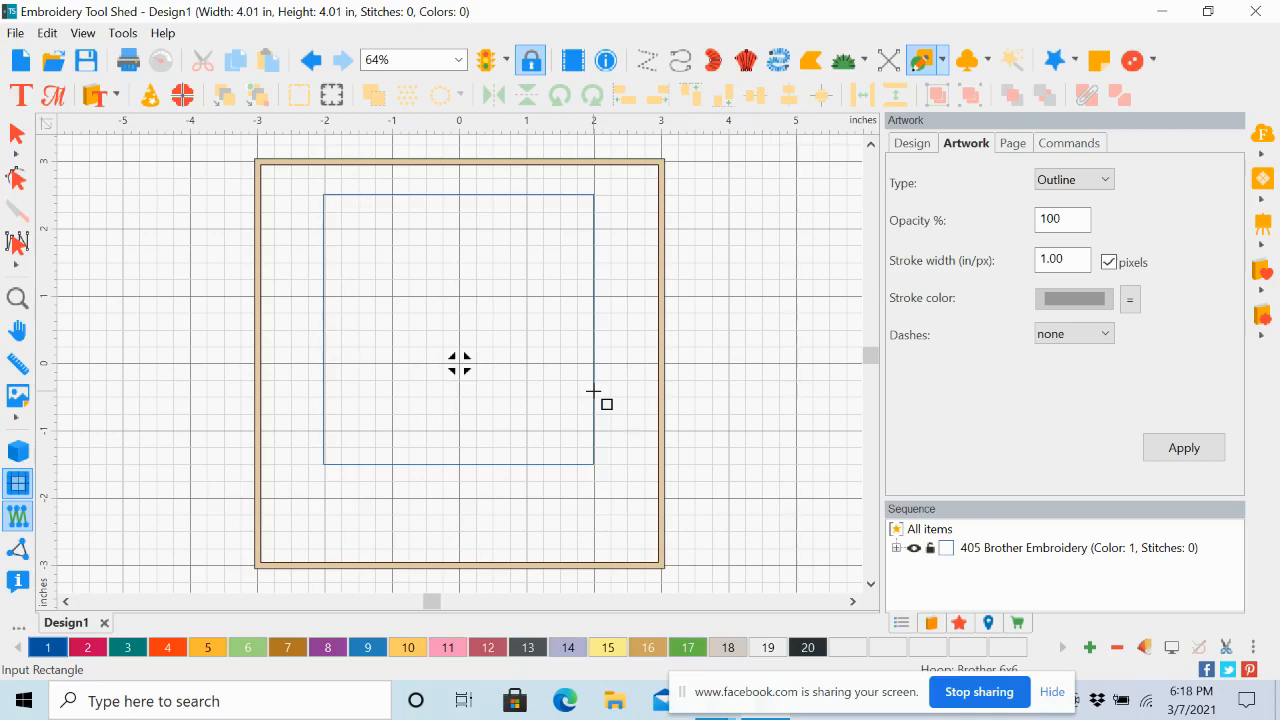
Step: Select the square outline and center it in the hoop
{"action": "left_click", "coordinate": [17, 140]}
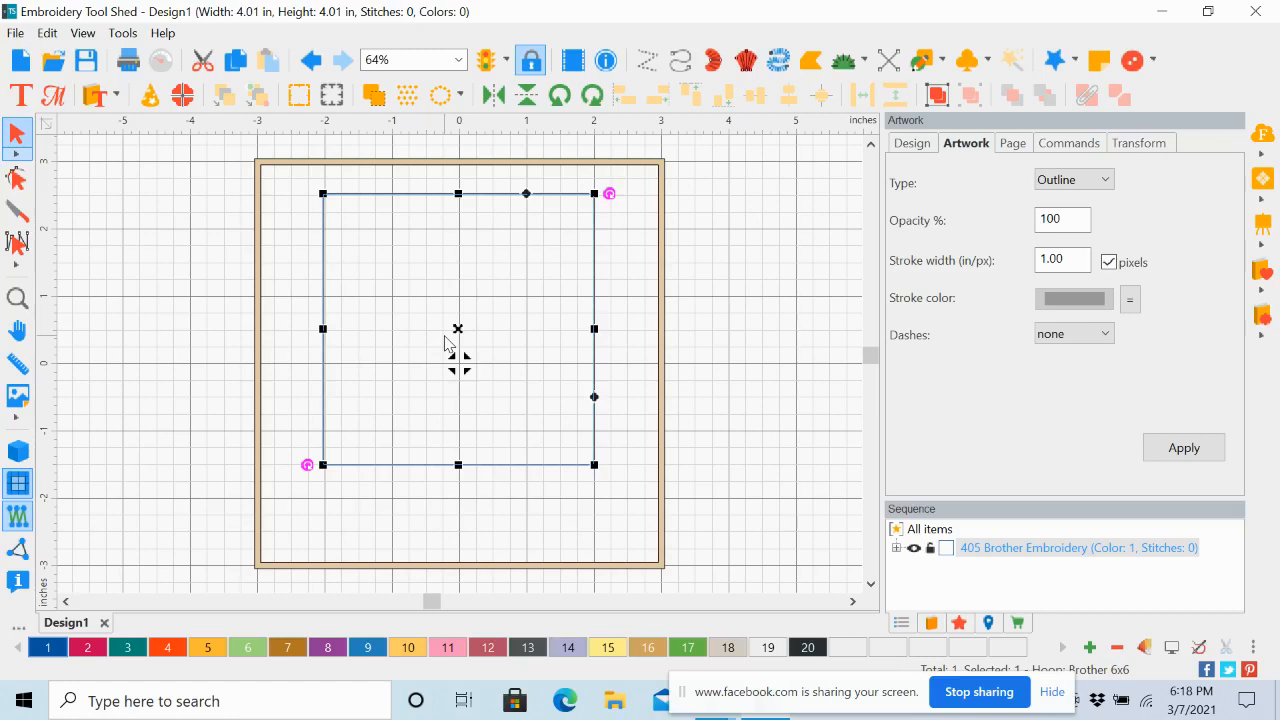
{"action": "right_click", "coordinate": [500, 128]}
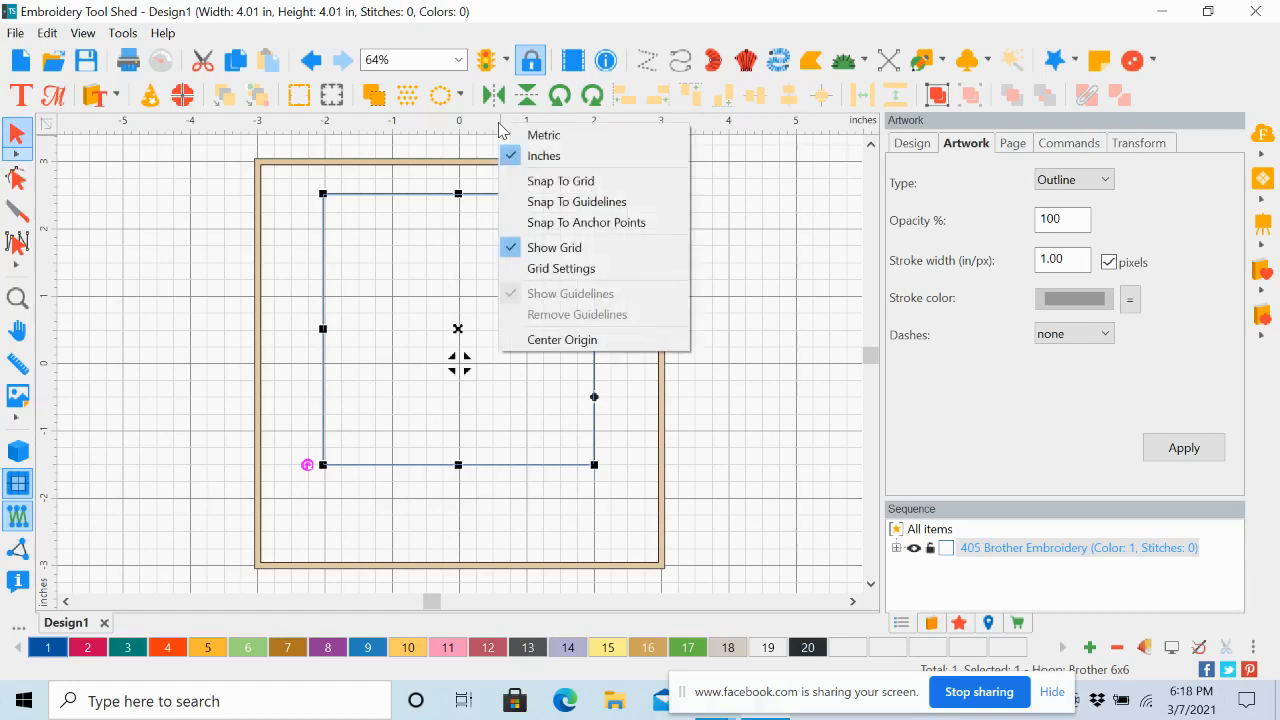
{"action": "left_click", "coordinate": [560, 346]}
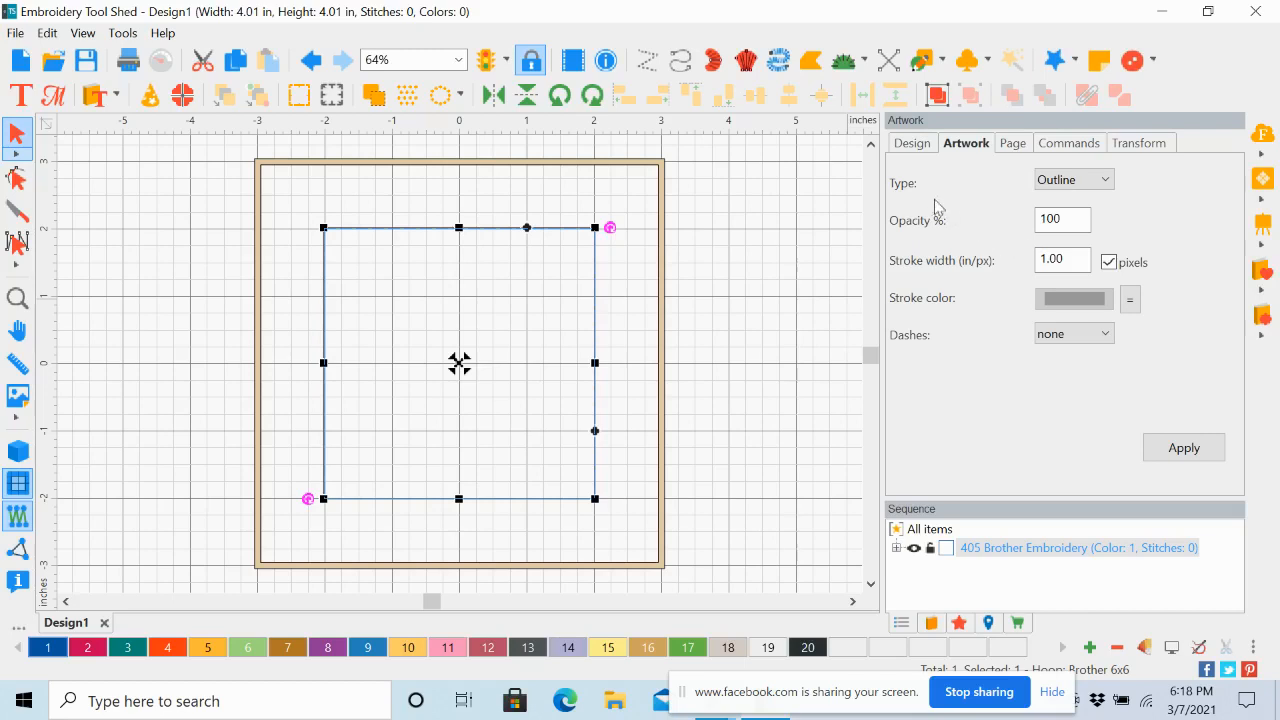
Step: Resize the square outline to 5.60 x 5.60 in, keeping its aspect ratio
{"action": "left_click", "coordinate": [1157, 151]}
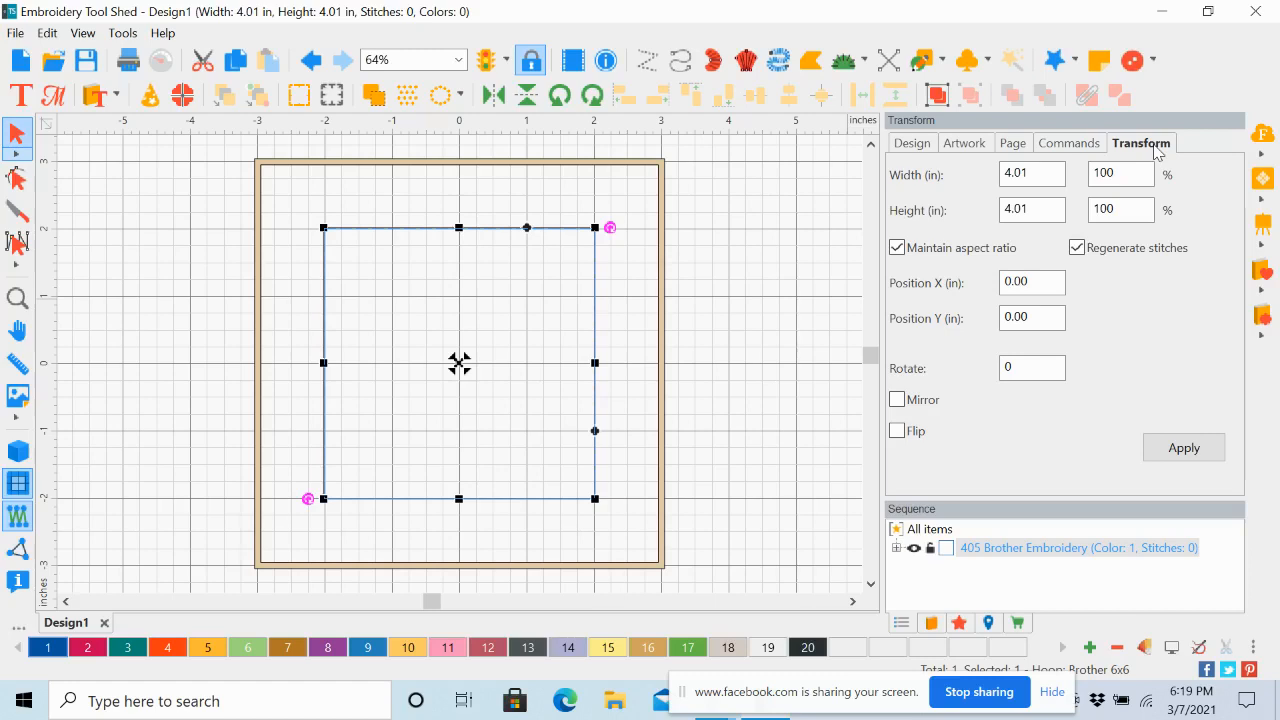
{"action": "double_click", "coordinate": [1038, 170]}
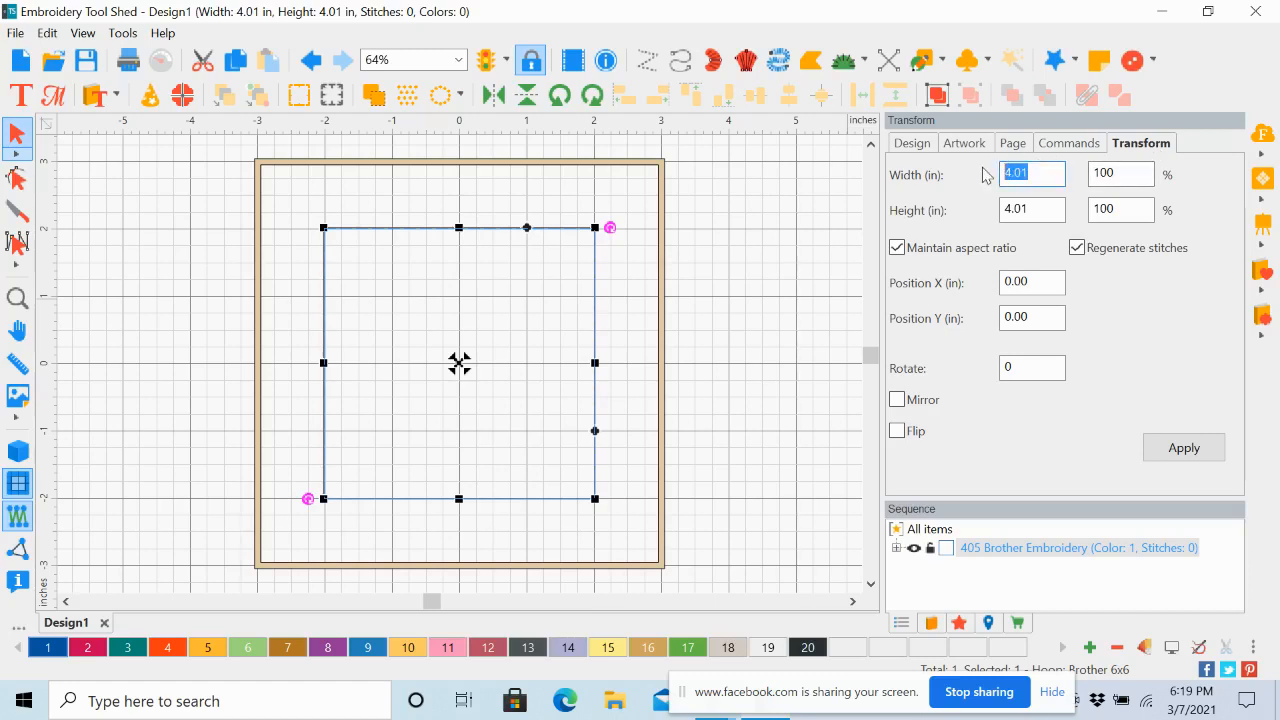
{"action": "type", "text": "5.60"}
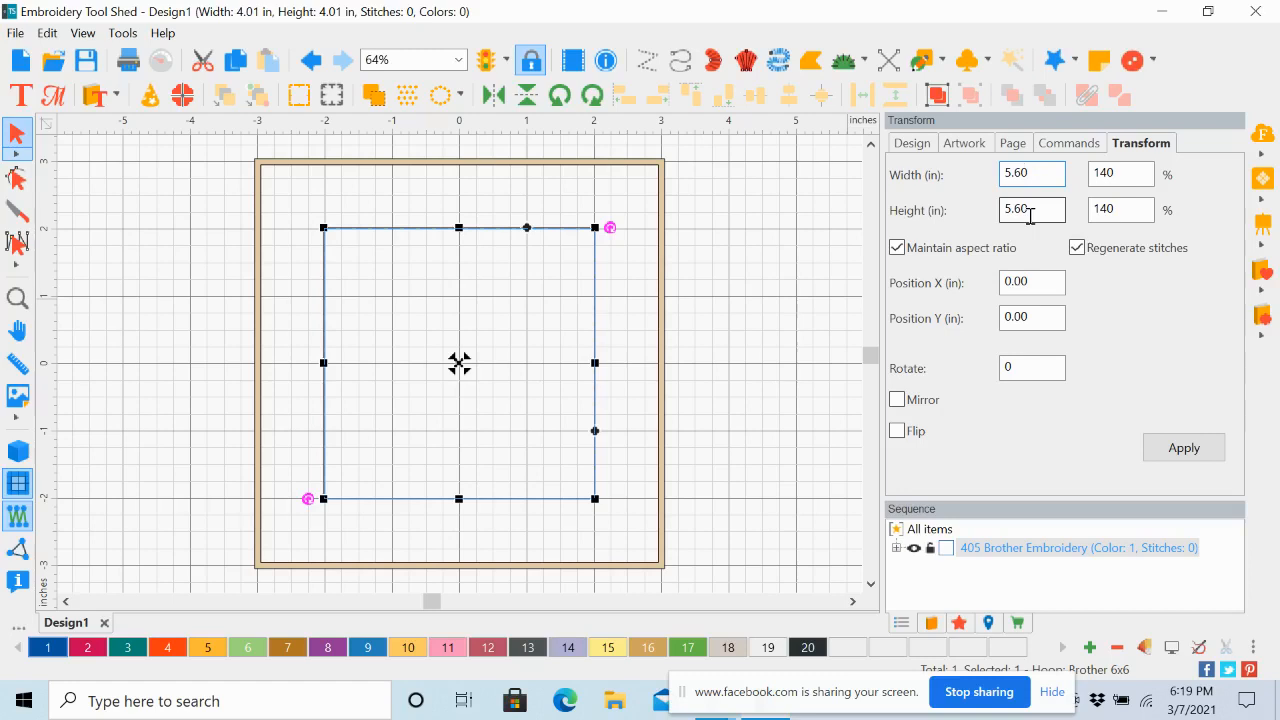
{"action": "left_click", "coordinate": [1184, 448]}
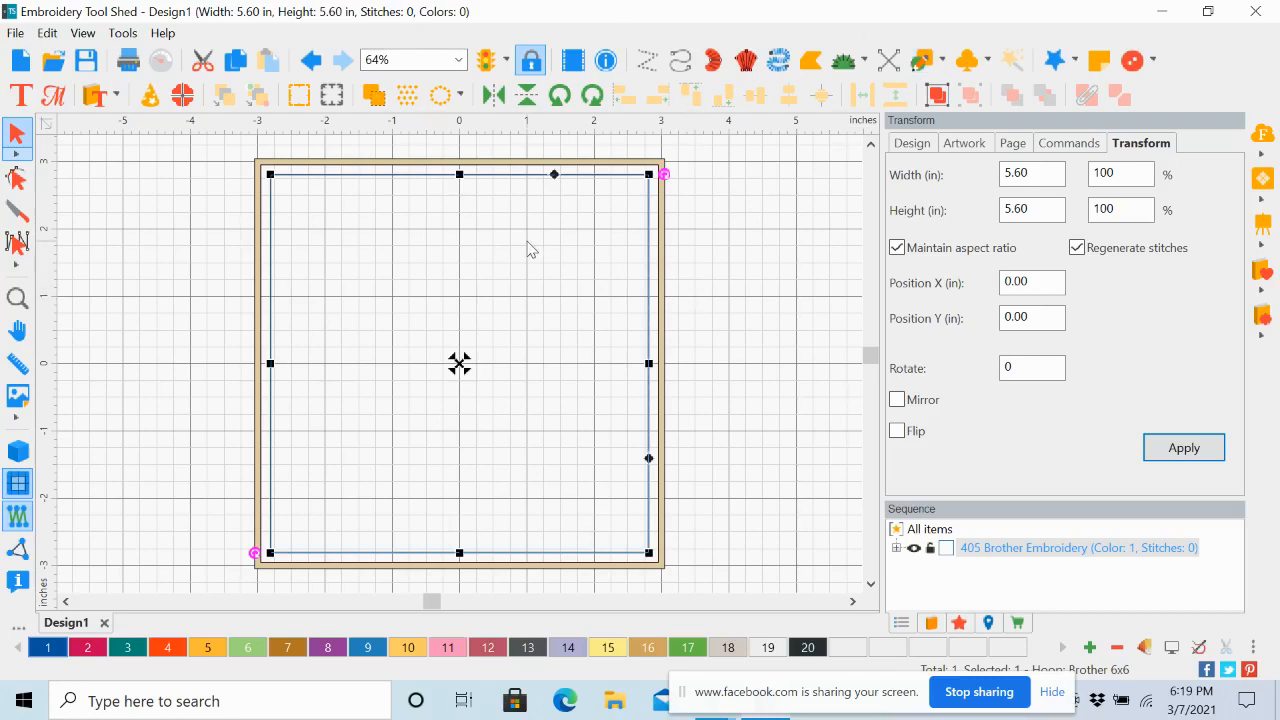
Step: Convert the square outline to a Run stitch
{"action": "right_click", "coordinate": [652, 260]}
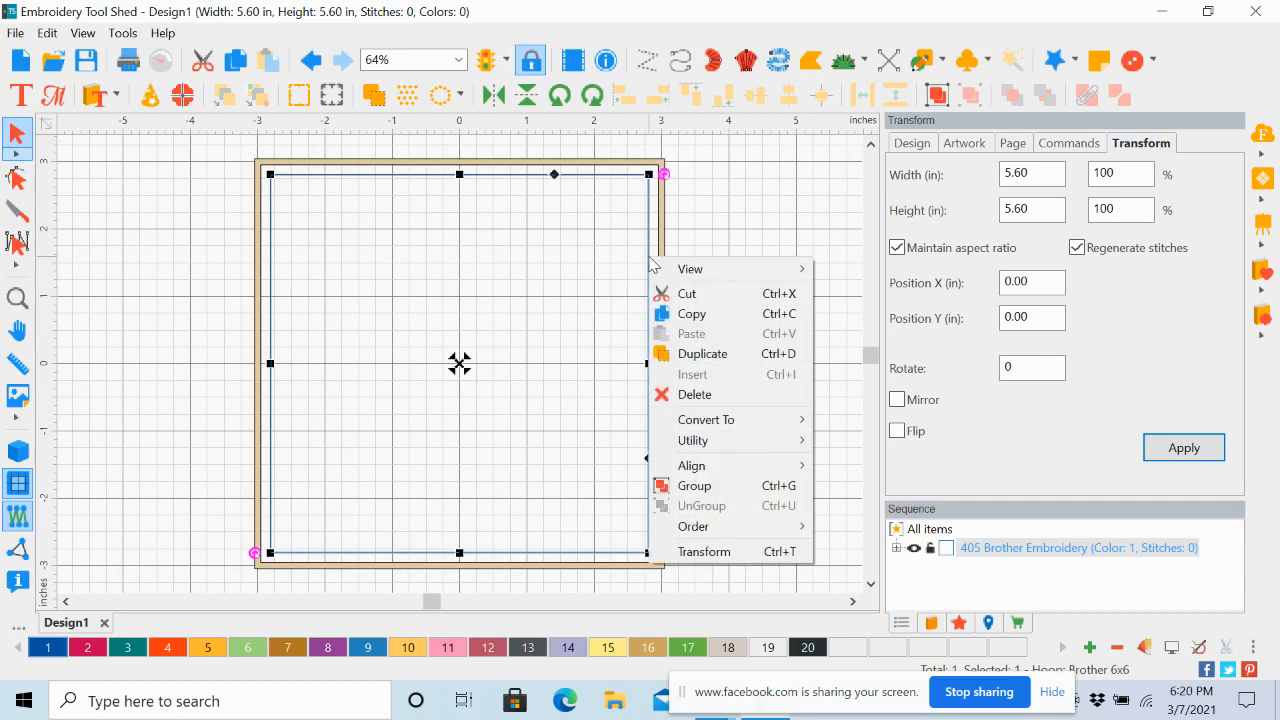
{"action": "mouse_move", "coordinate": [690, 422]}
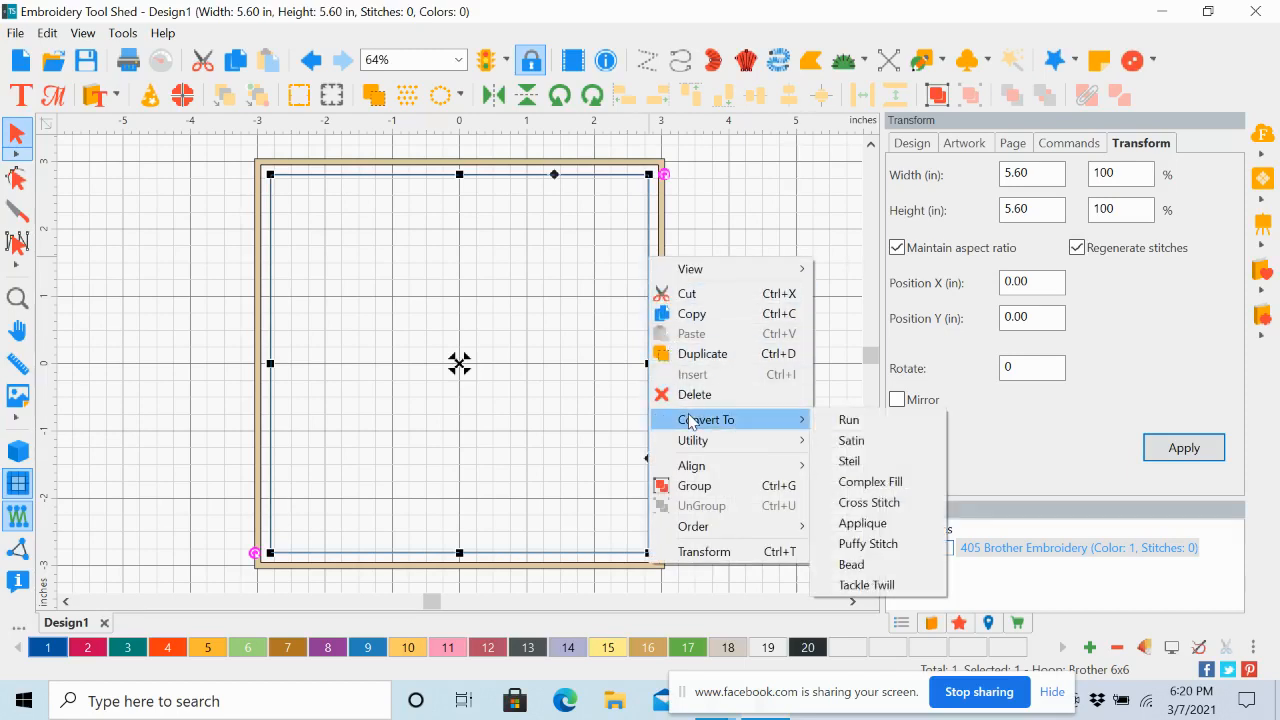
{"action": "left_click", "coordinate": [849, 421]}
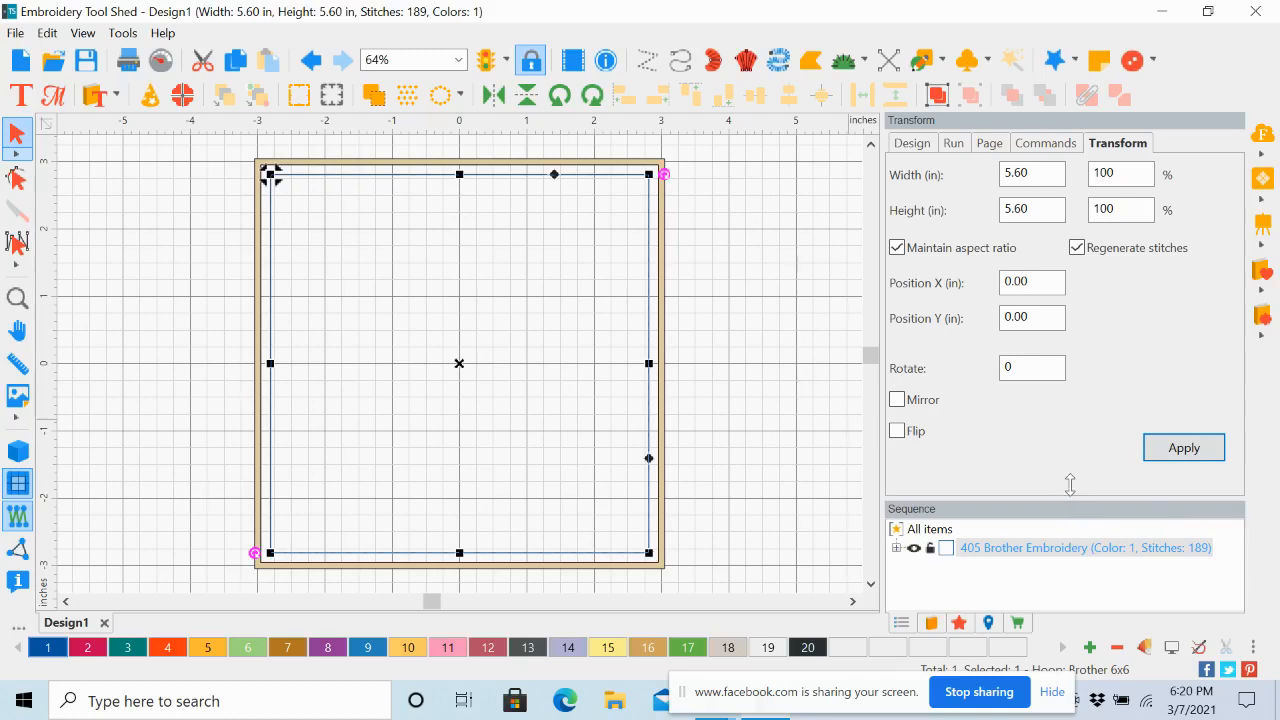
Step: Enlarge the sequence list, select the square's run object, and set its stitch length to 2.5 mm
{"action": "left_click_drag", "start_coordinate": [1070, 484], "coordinate": [1071, 474]}
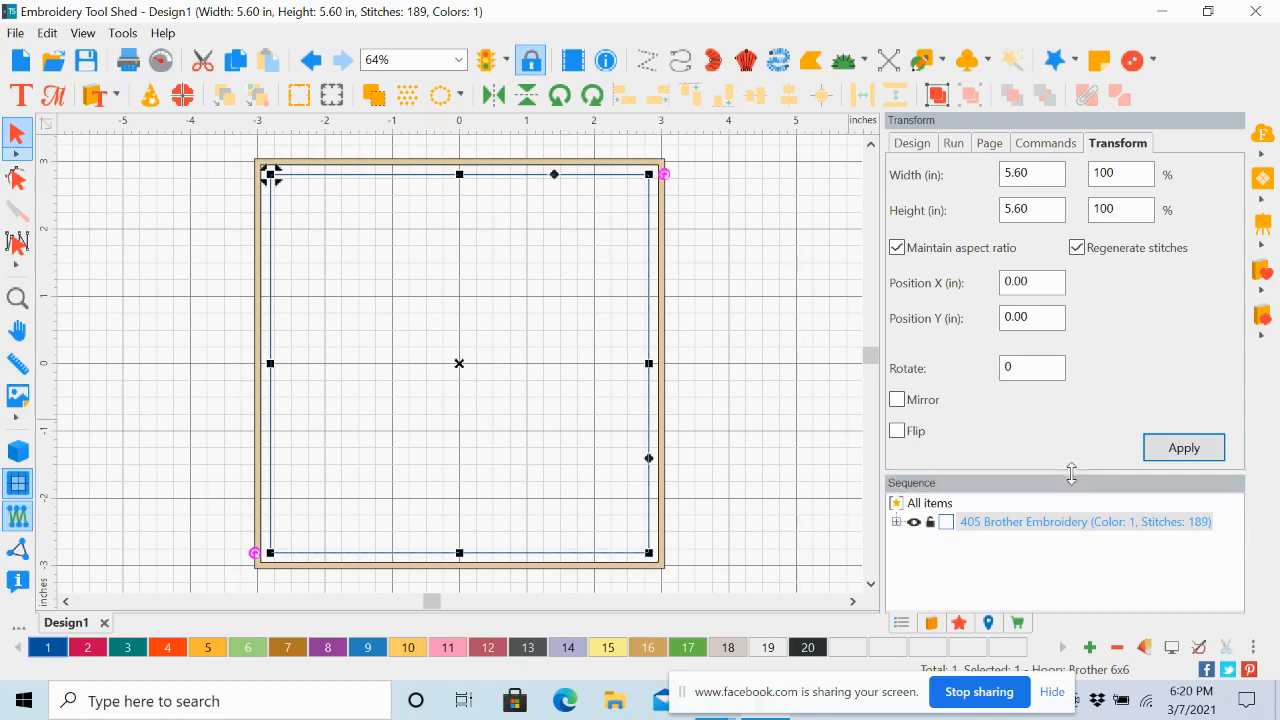
{"action": "left_click", "coordinate": [896, 523]}
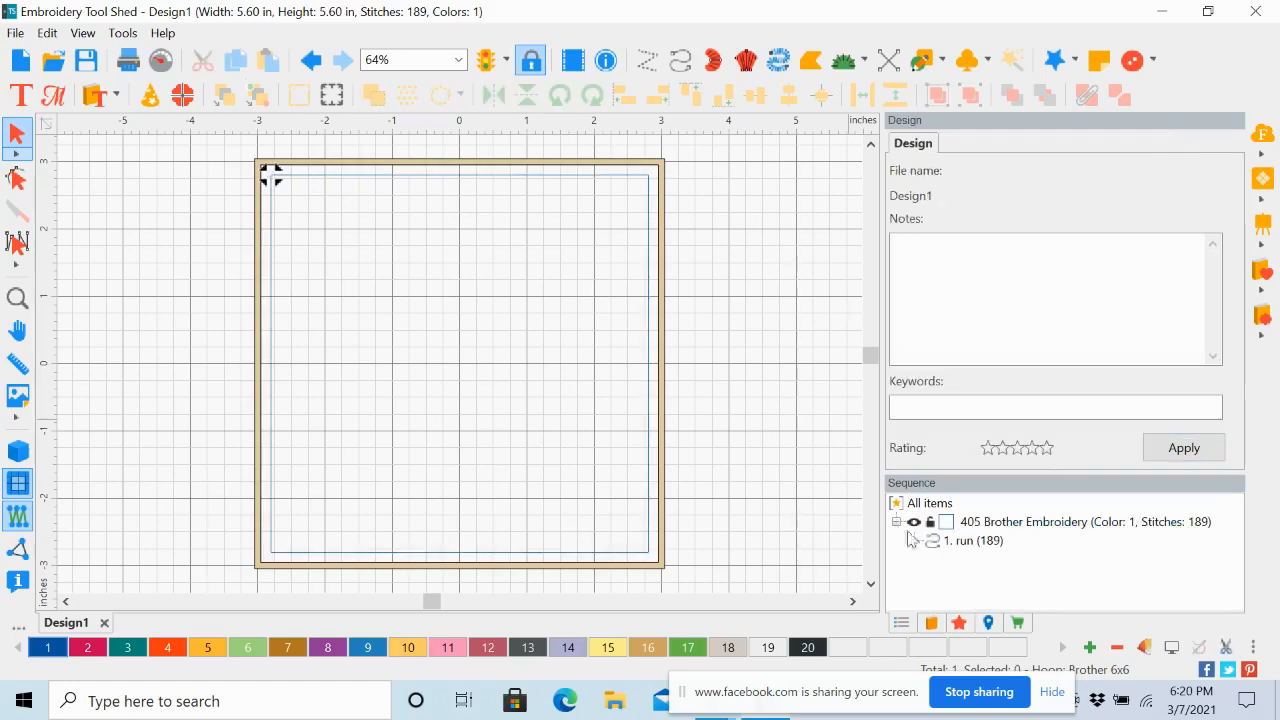
{"action": "left_click", "coordinate": [970, 541]}
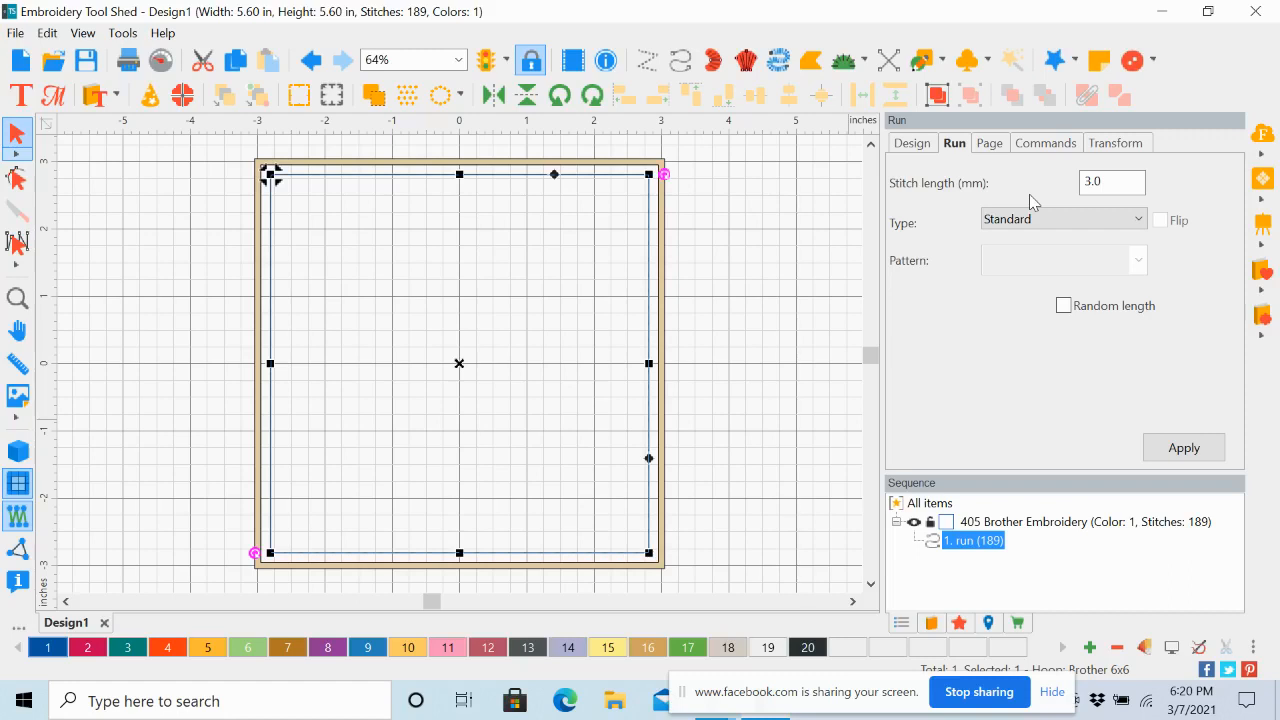
{"action": "left_click", "coordinate": [1106, 186]}
{"action": "left_click_drag", "start_coordinate": [1106, 186], "coordinate": [1084, 184]}
{"action": "type", "text": "2"}
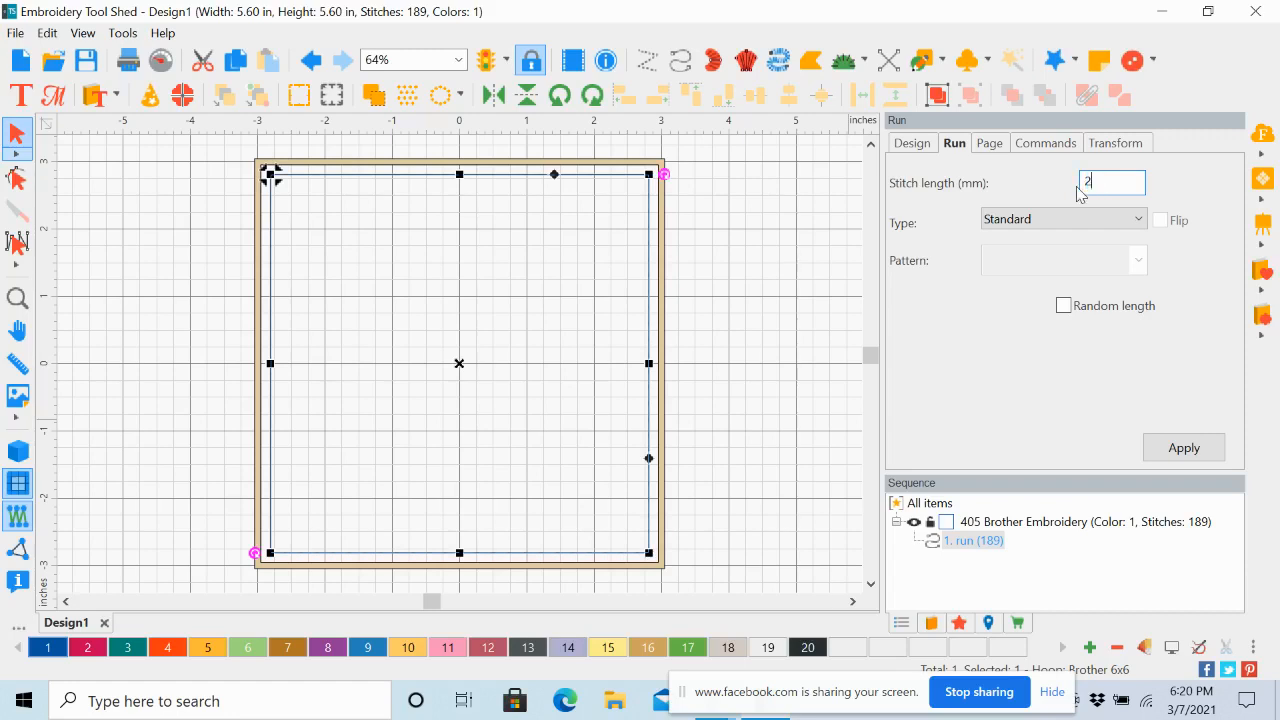
{"action": "type", "text": ".5"}
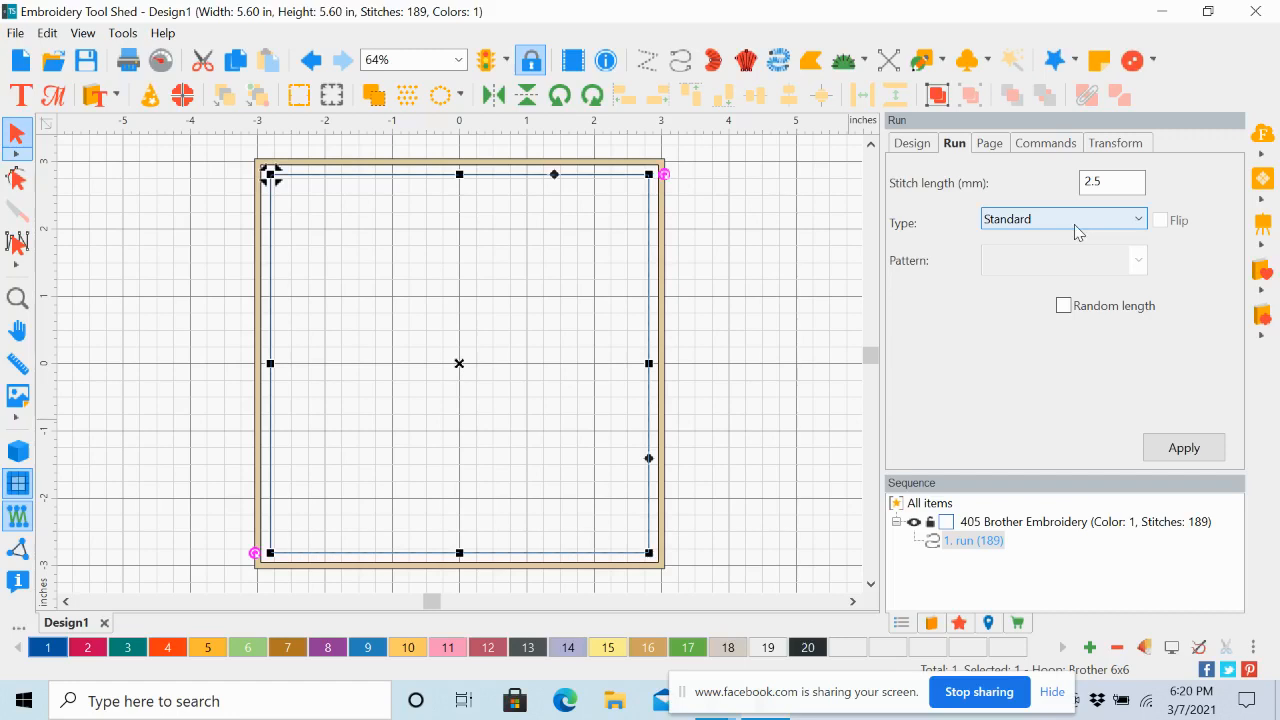
{"action": "left_click", "coordinate": [1186, 456]}
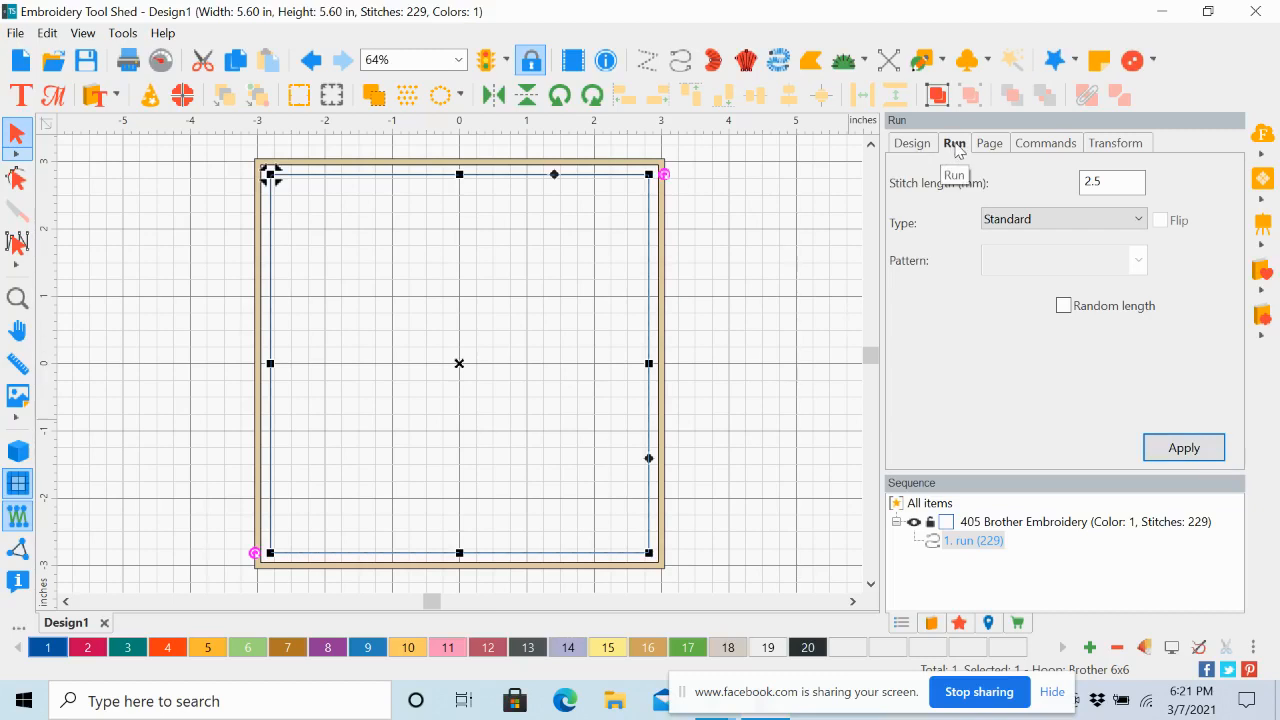
Step: Set both the tie in and the tie off of the square run outline to basic
{"action": "left_click", "coordinate": [1056, 151]}
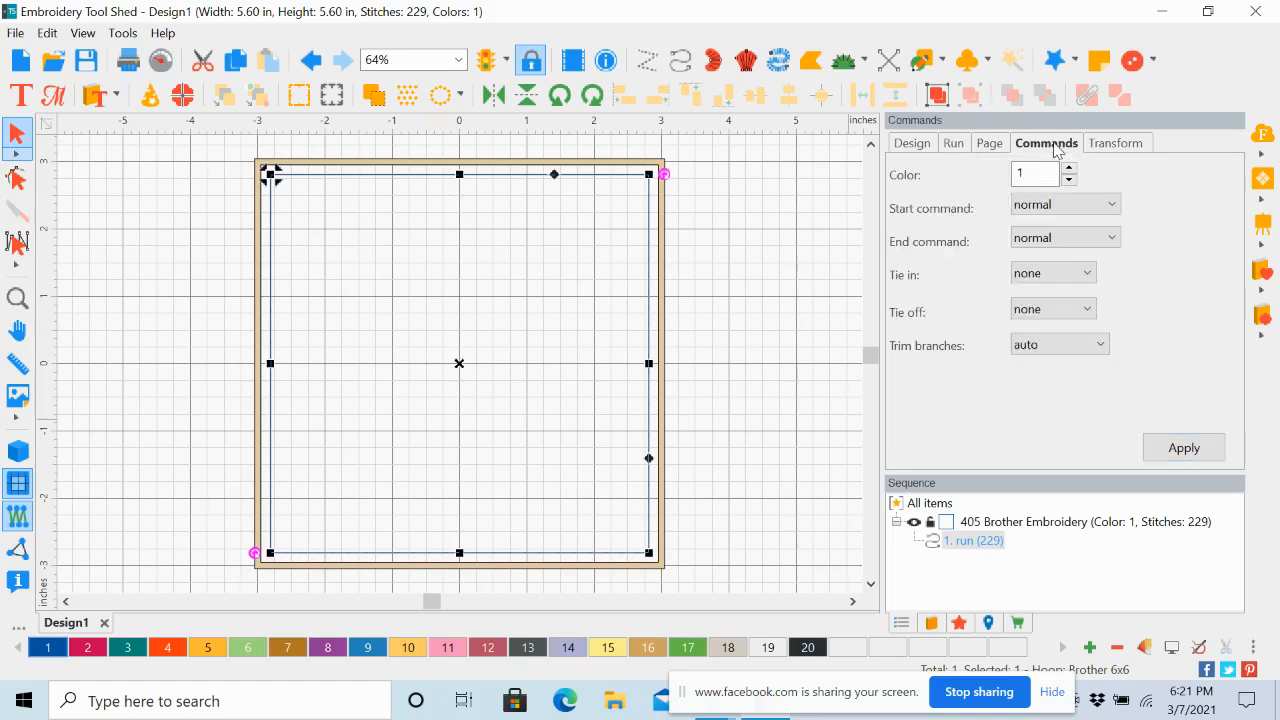
{"action": "left_click", "coordinate": [1081, 282]}
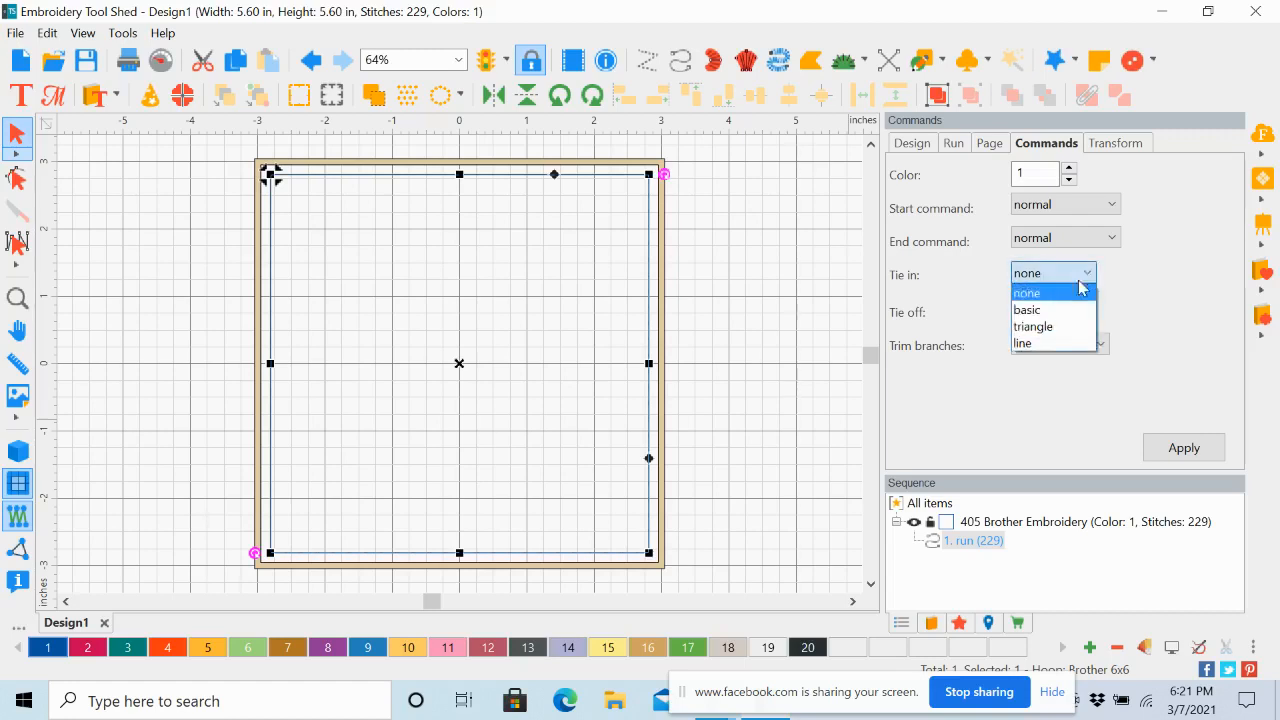
{"action": "left_click", "coordinate": [1074, 310]}
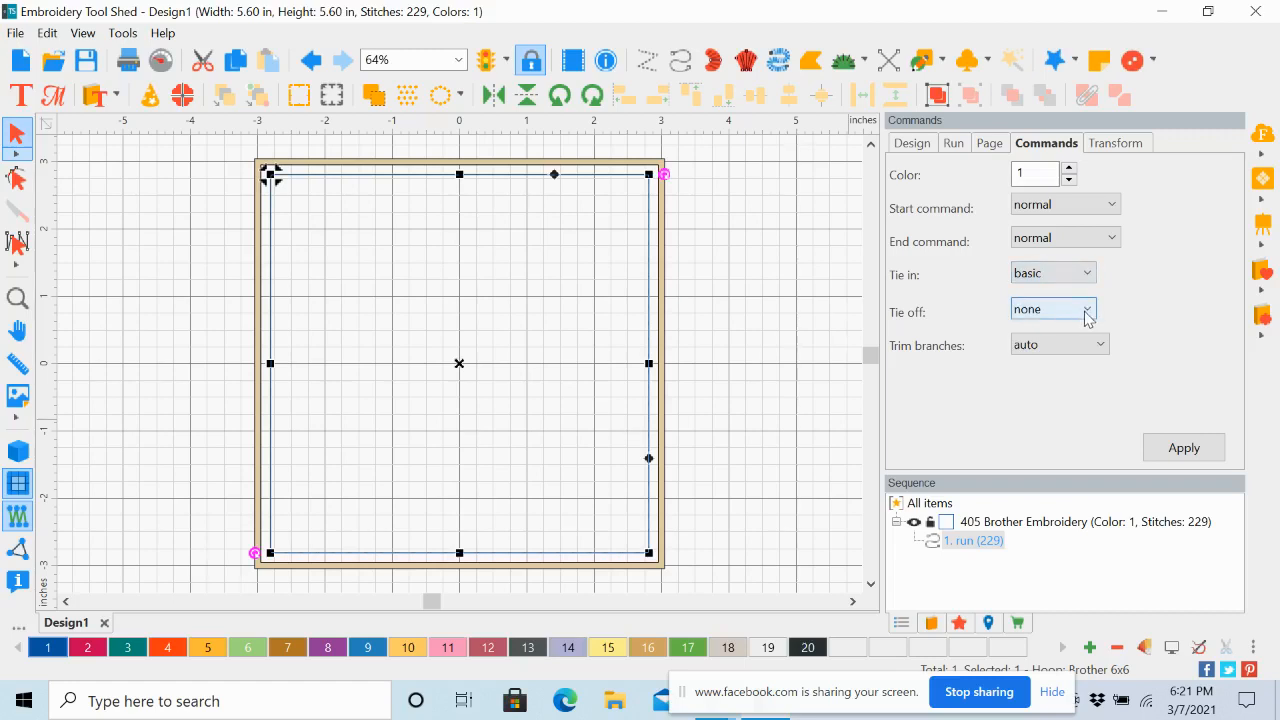
{"action": "left_click", "coordinate": [1072, 311]}
{"action": "left_click", "coordinate": [1080, 345]}
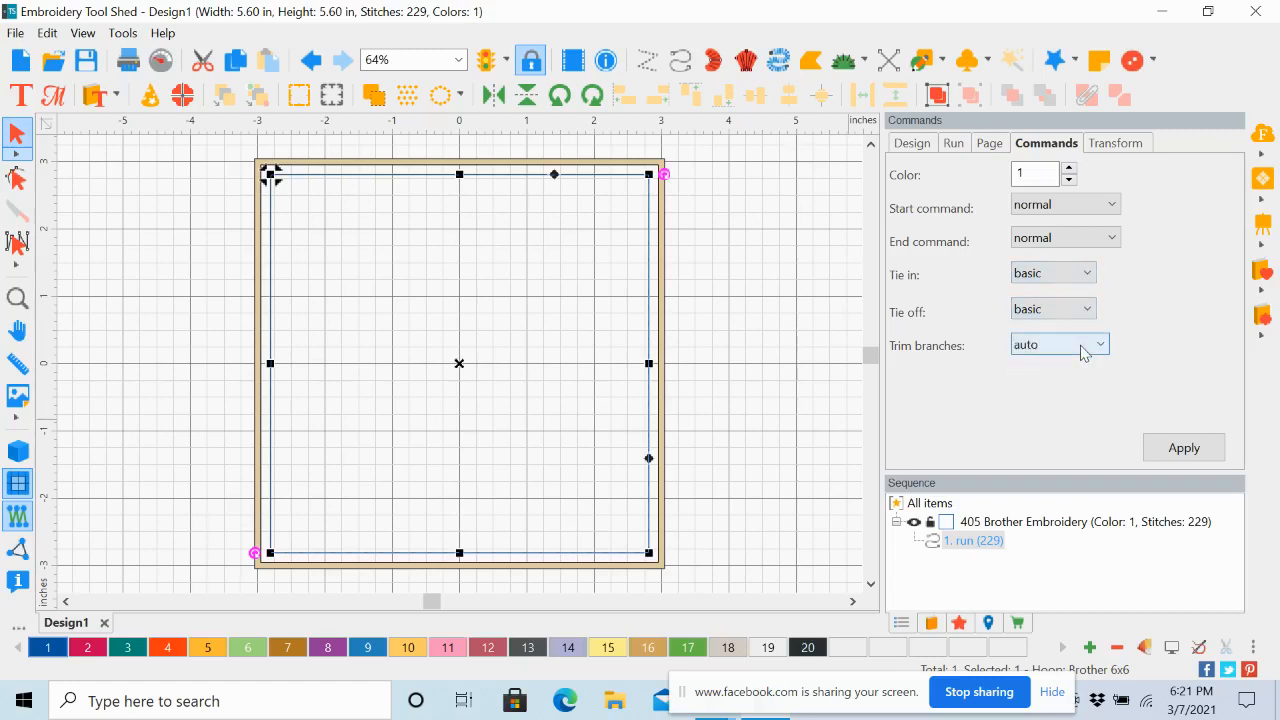
{"action": "left_click", "coordinate": [1190, 455]}
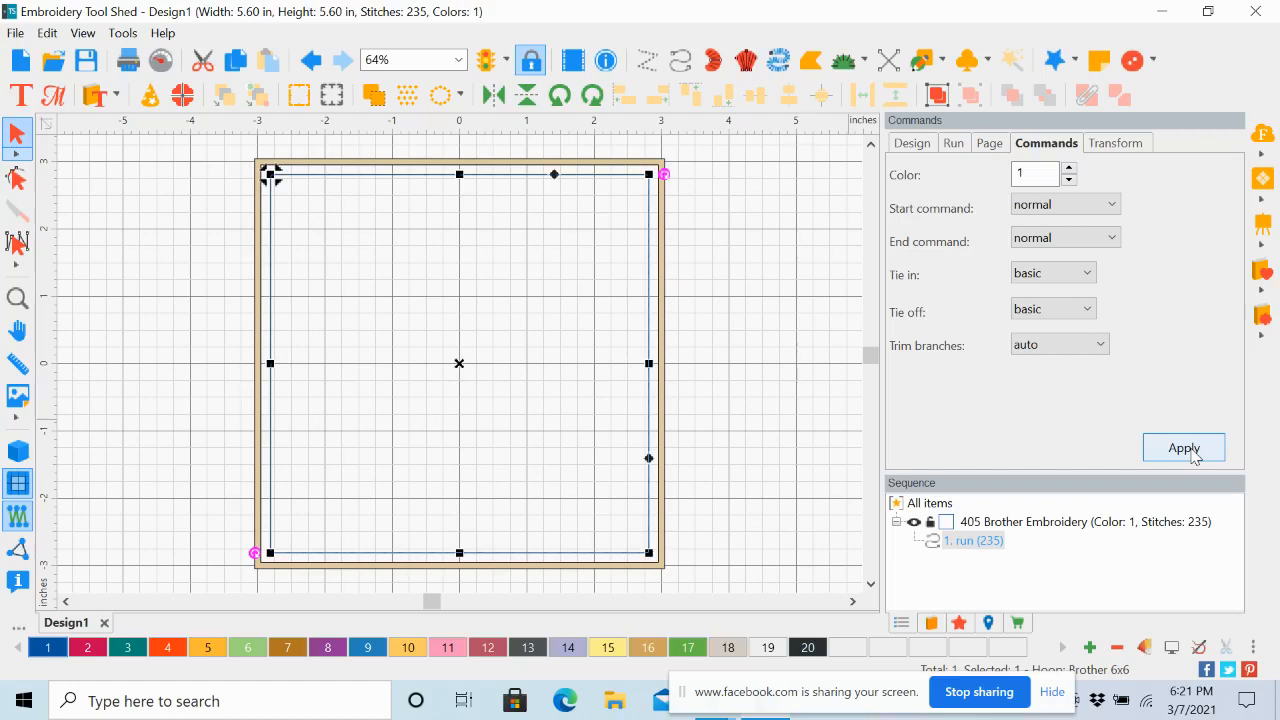
{"action": "left_click", "coordinate": [1190, 450]}
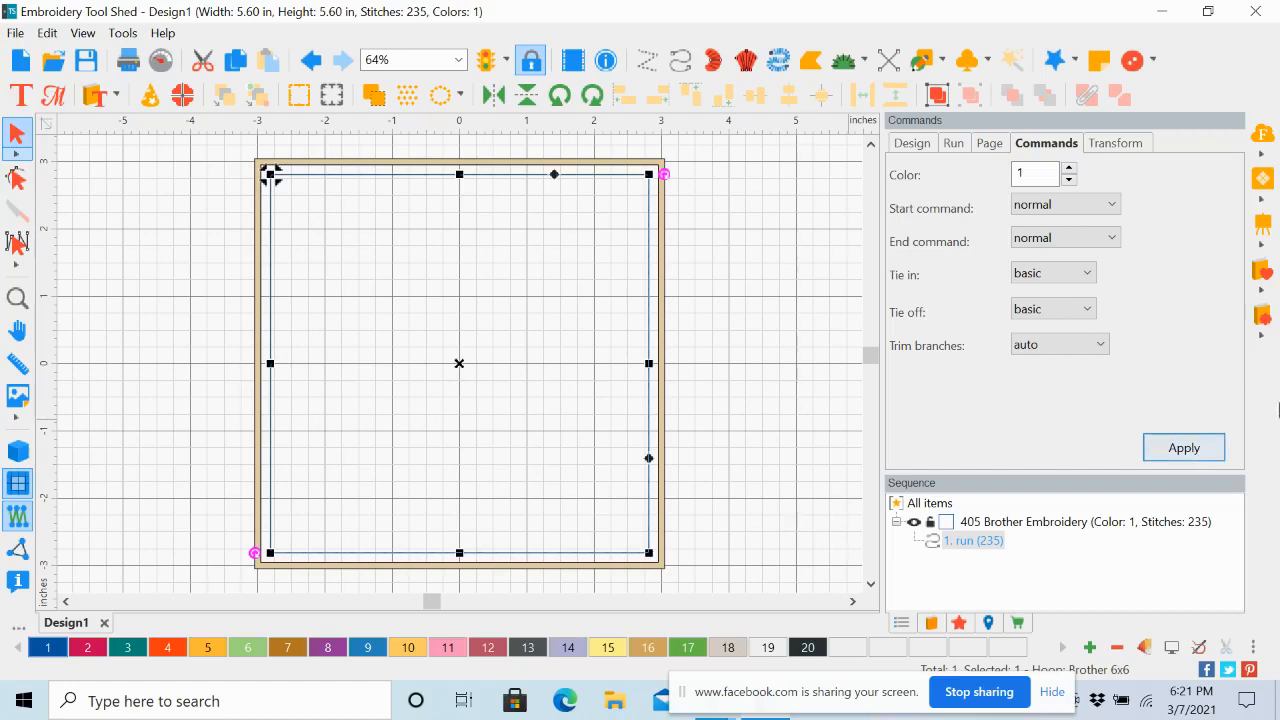
Step: Copy and paste the square run outline, and assign thread color 2 to the copy
{"action": "left_click", "coordinate": [232, 66]}
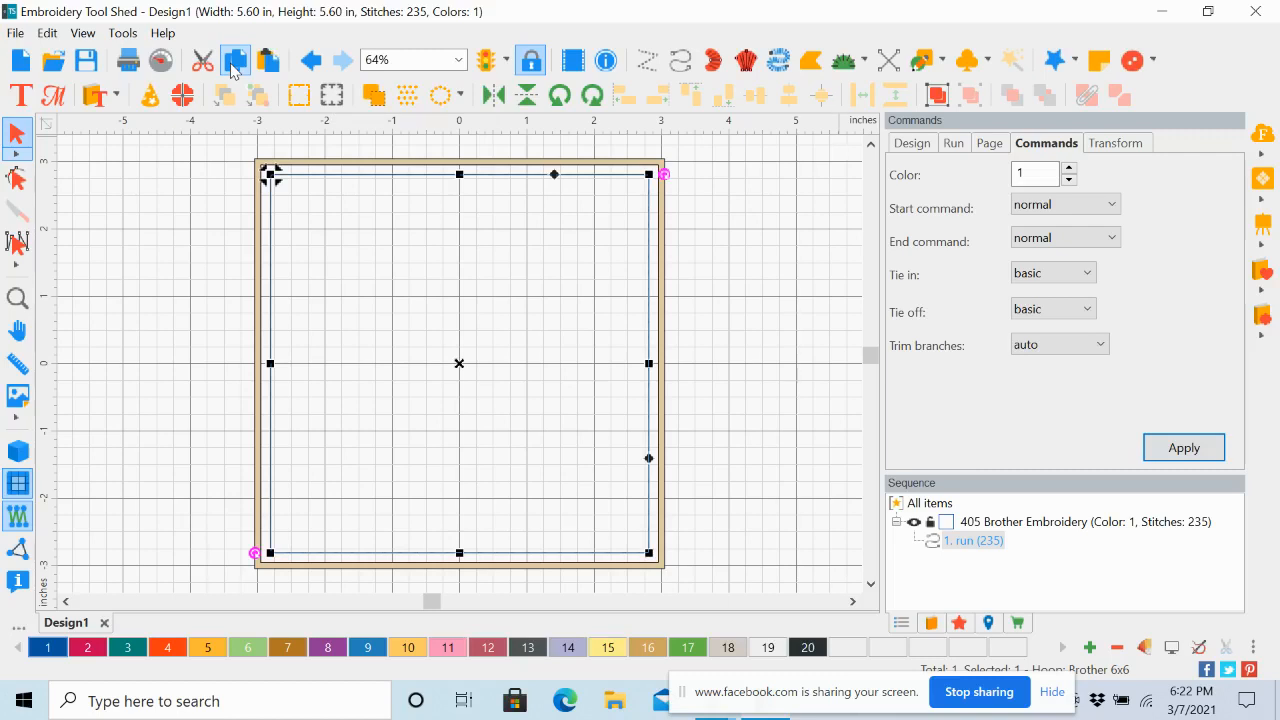
{"action": "left_click", "coordinate": [270, 60]}
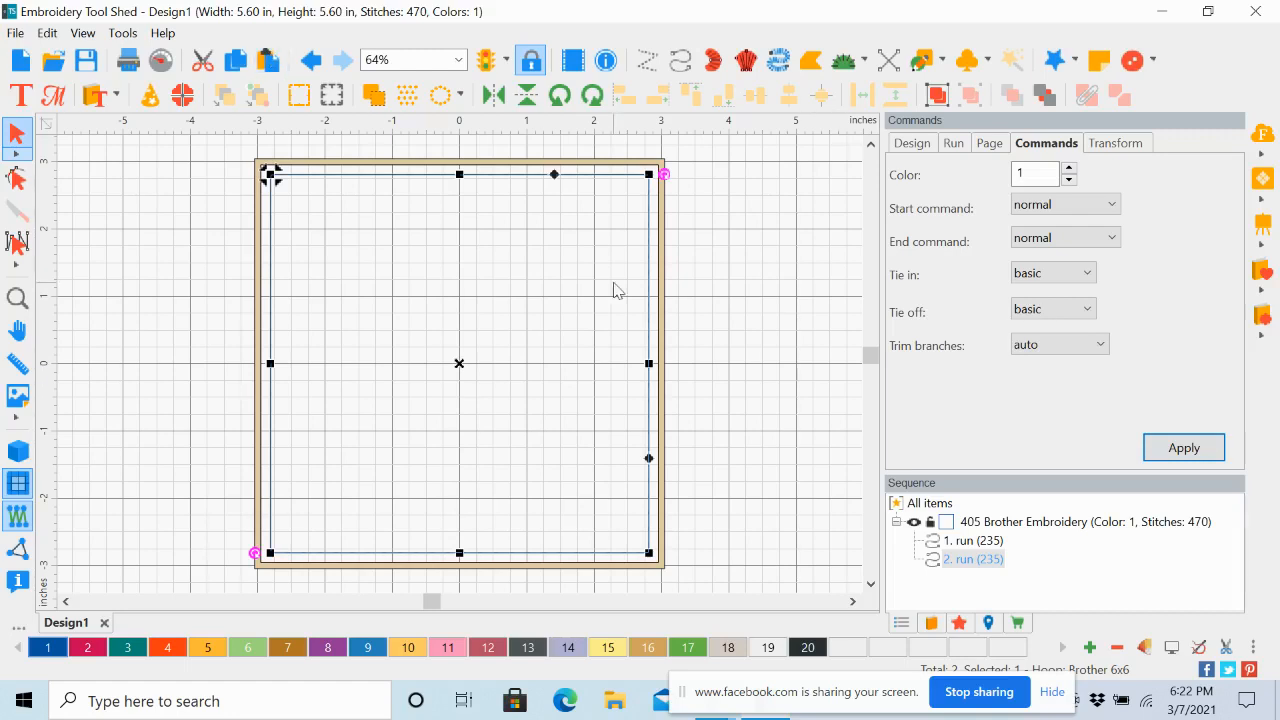
{"action": "left_click", "coordinate": [968, 562]}
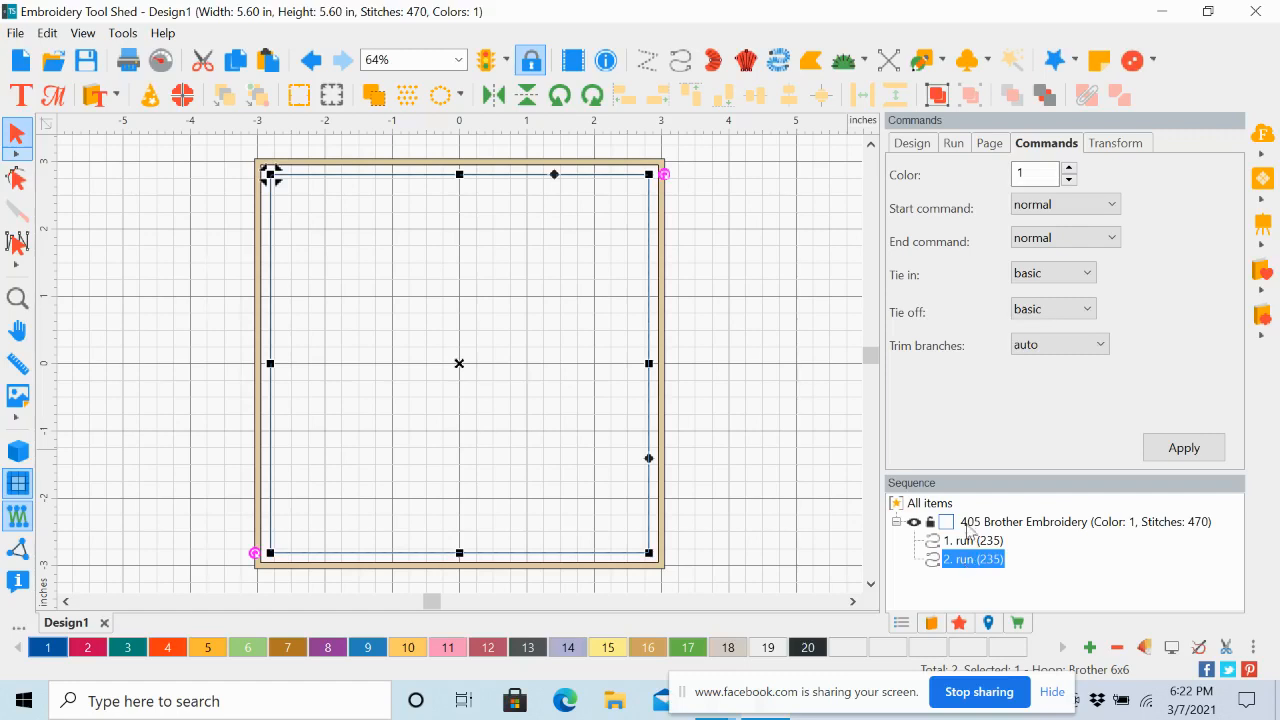
{"action": "left_click", "coordinate": [88, 648]}
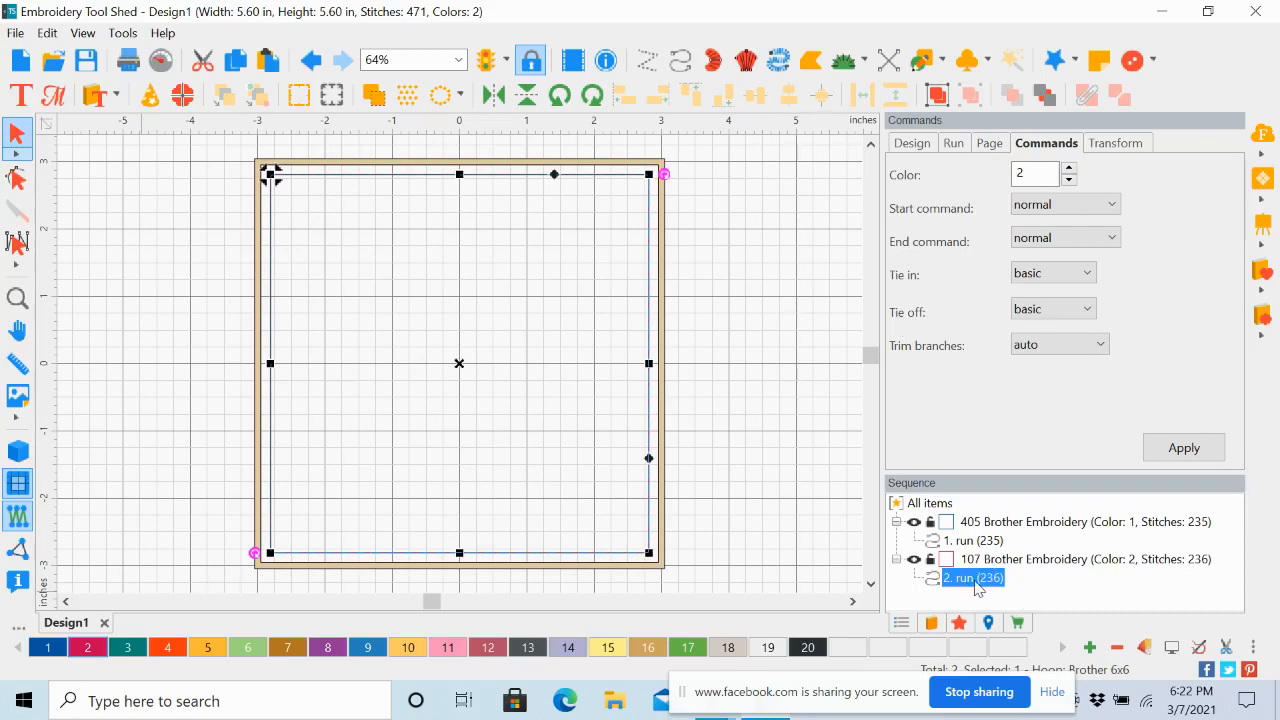
Step: Scale the color 2 square down to 98%, keeping its aspect ratio
{"action": "left_click", "coordinate": [1125, 148]}
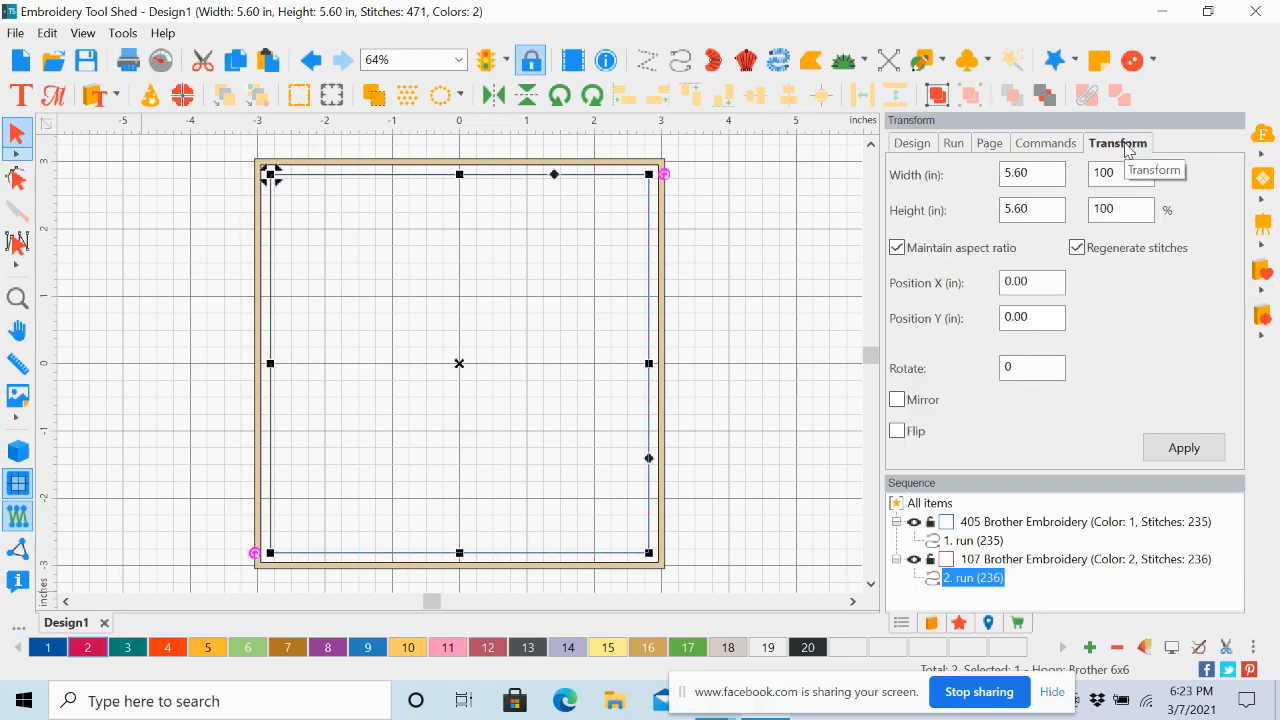
{"action": "left_click_drag", "start_coordinate": [1120, 172], "coordinate": [1090, 172]}
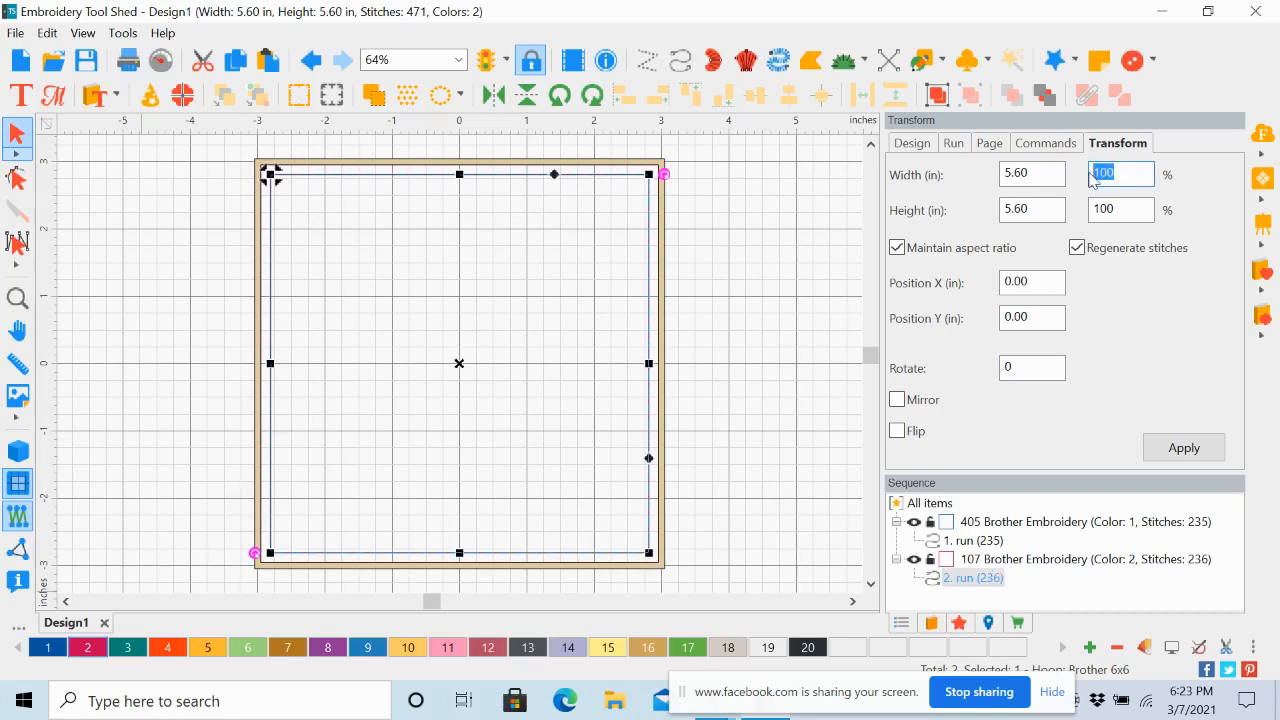
{"action": "type", "text": "98"}
{"action": "left_click", "coordinate": [1188, 451]}
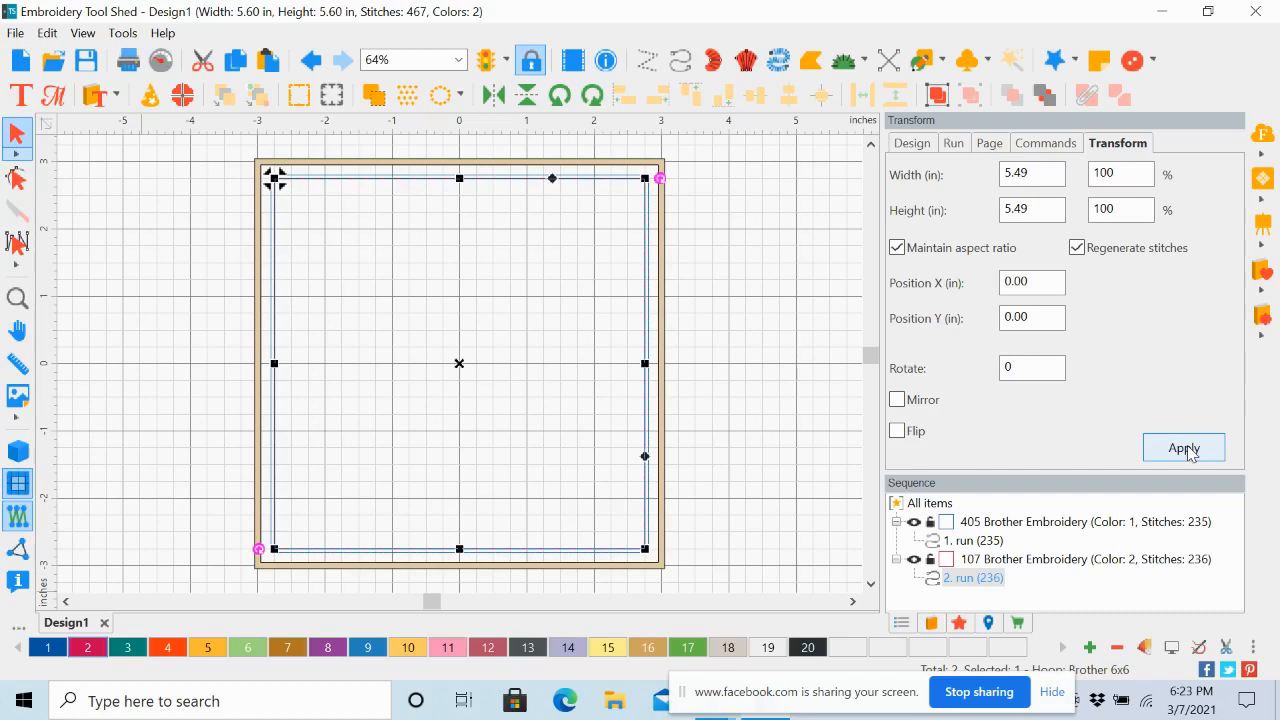
Step: Change the color 2 square's run type to Two ply and check its tie in and tie off commands
{"action": "left_click", "coordinate": [953, 143]}
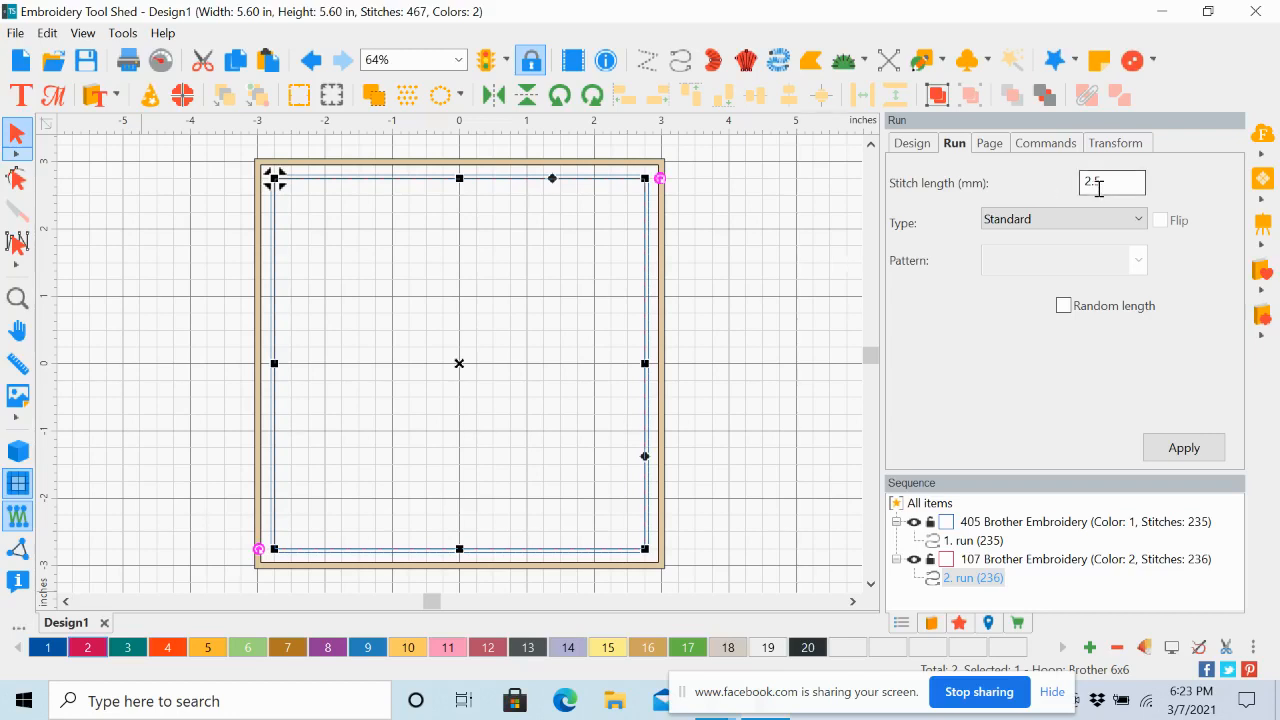
{"action": "left_click", "coordinate": [1139, 220]}
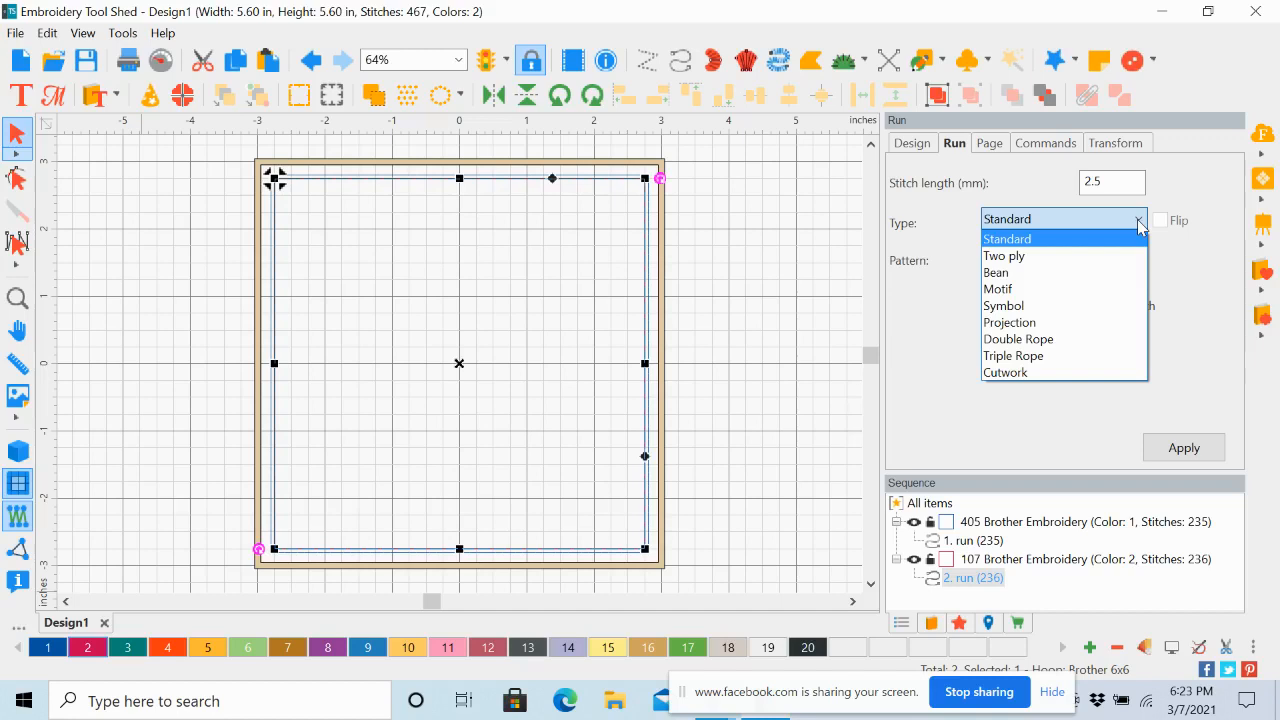
{"action": "left_click", "coordinate": [1012, 257]}
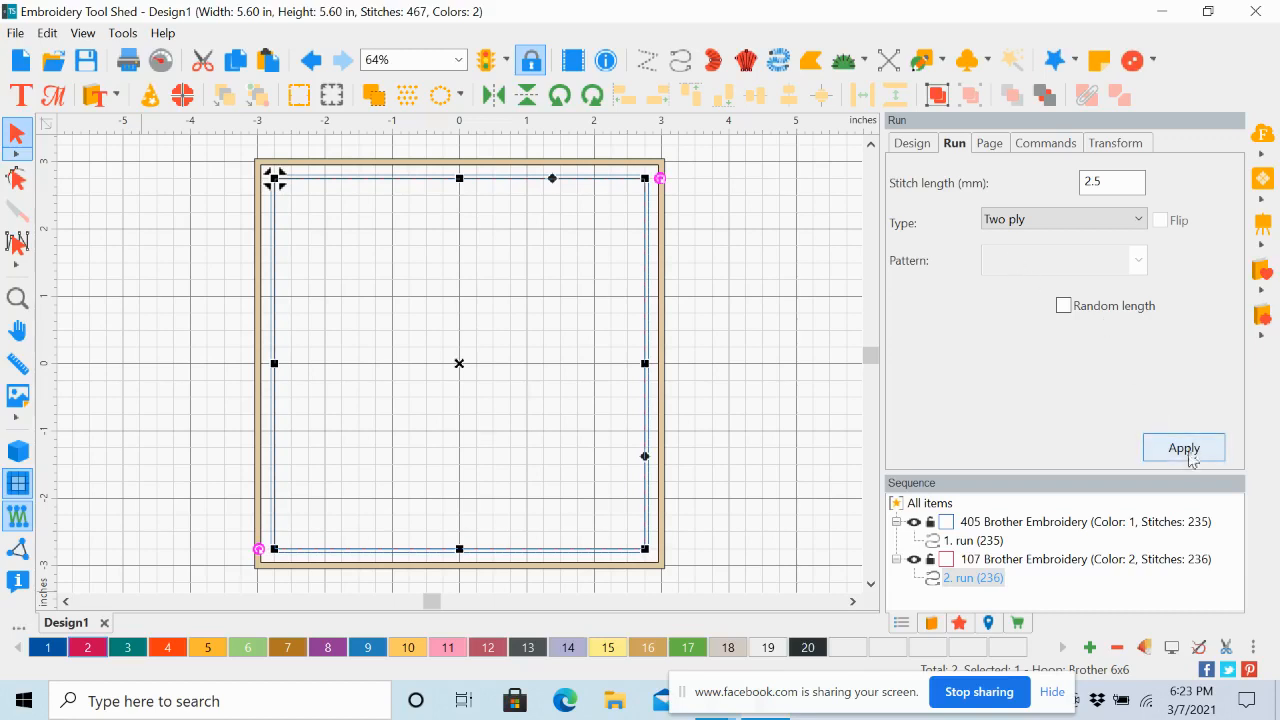
{"action": "left_click", "coordinate": [1186, 450]}
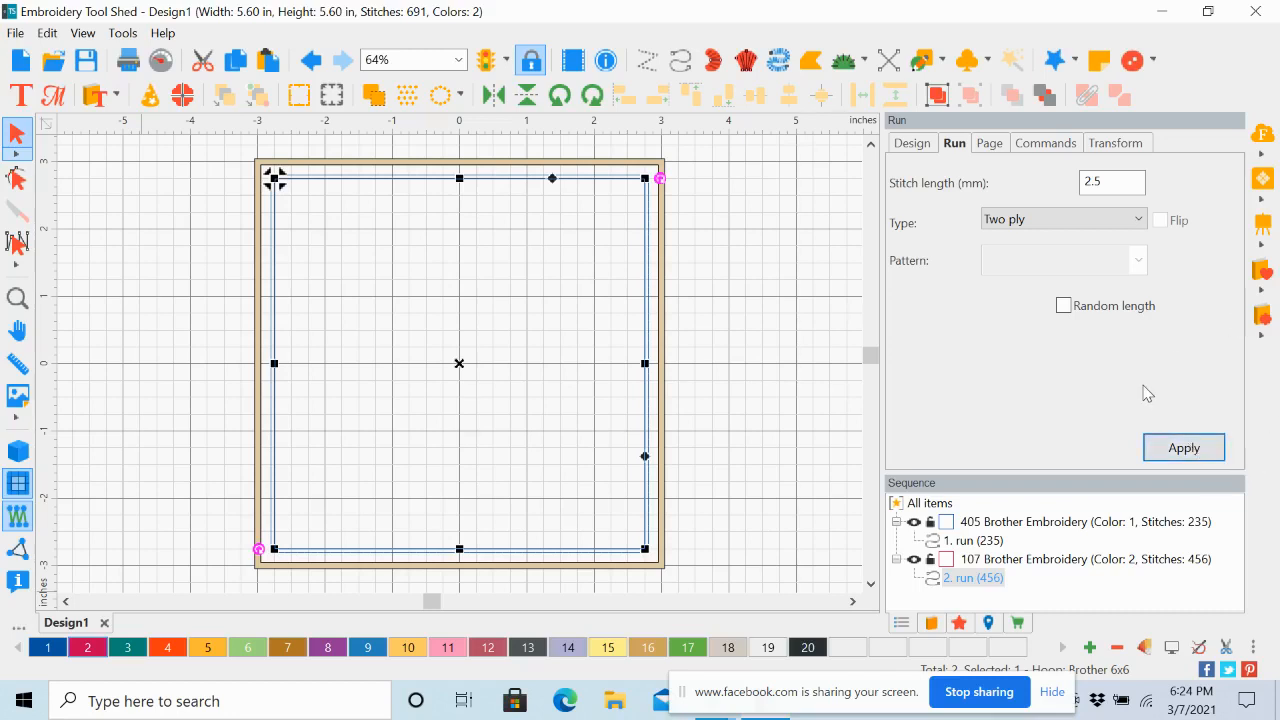
{"action": "left_click", "coordinate": [1049, 146]}
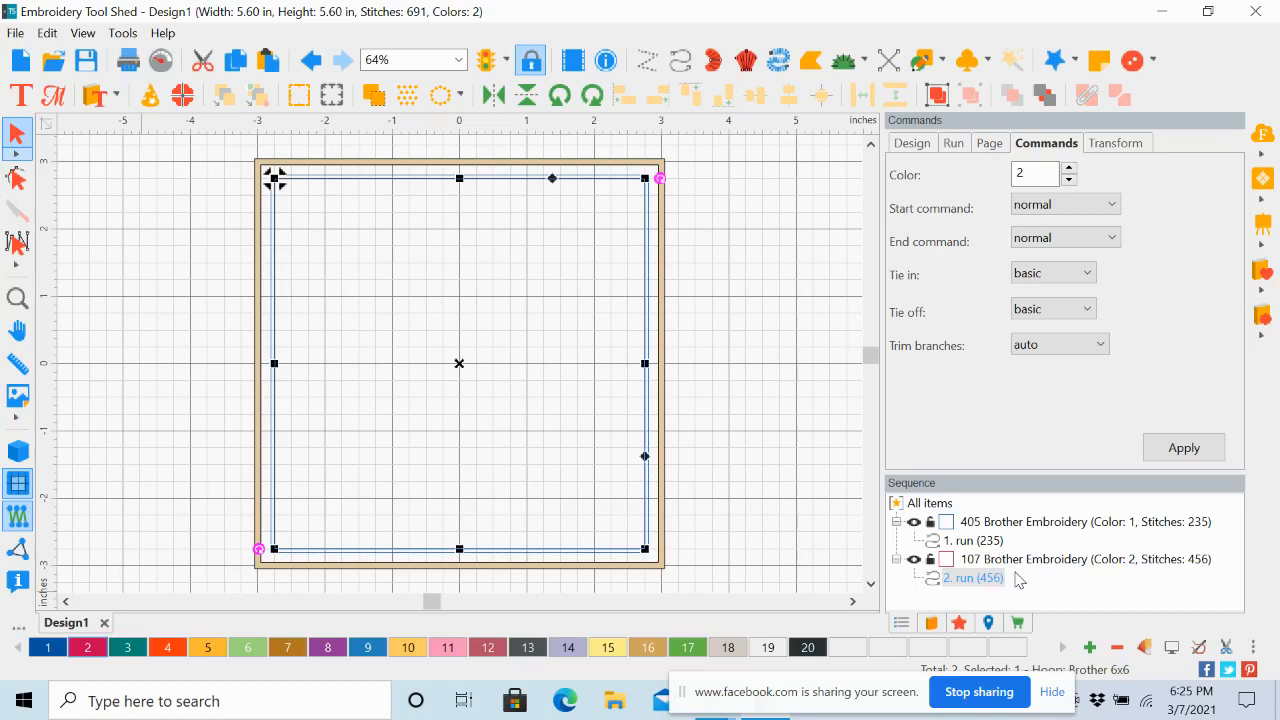
Step: Paste another copy of the square outline in thread color 3 and set its run type to Two ply
{"action": "left_click", "coordinate": [267, 63]}
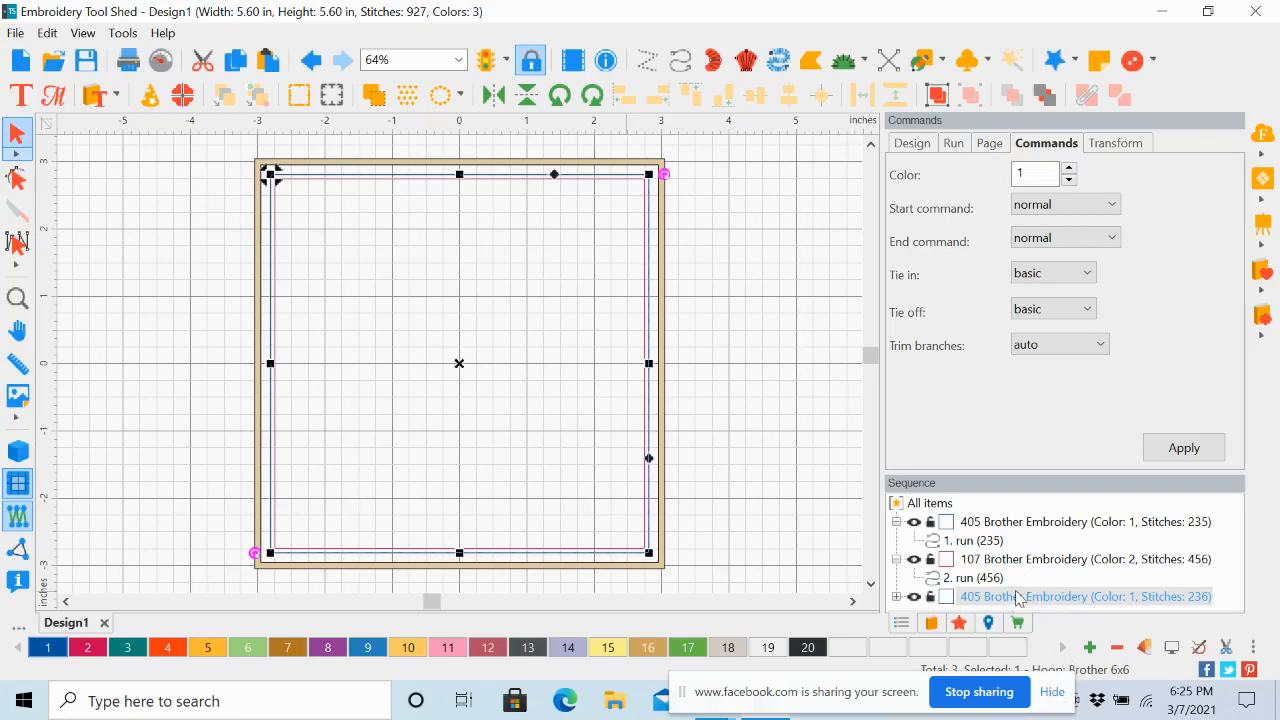
{"action": "left_click", "coordinate": [128, 648]}
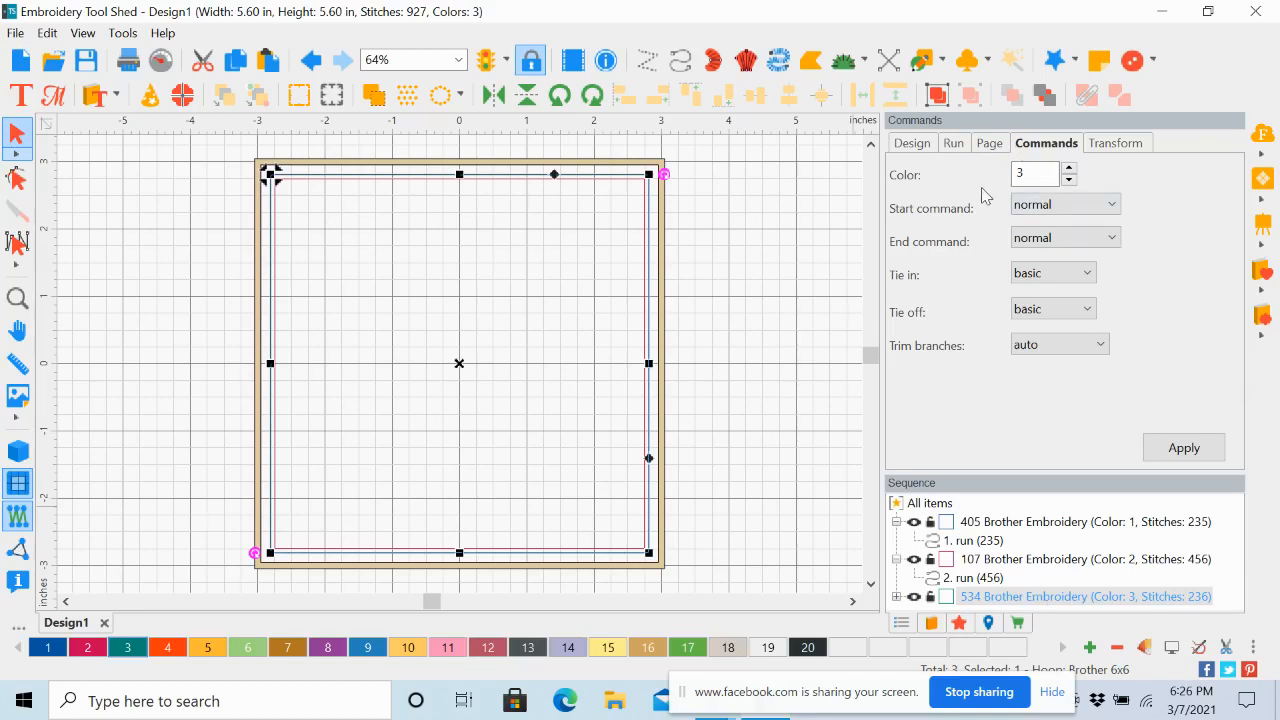
{"action": "left_click", "coordinate": [955, 148]}
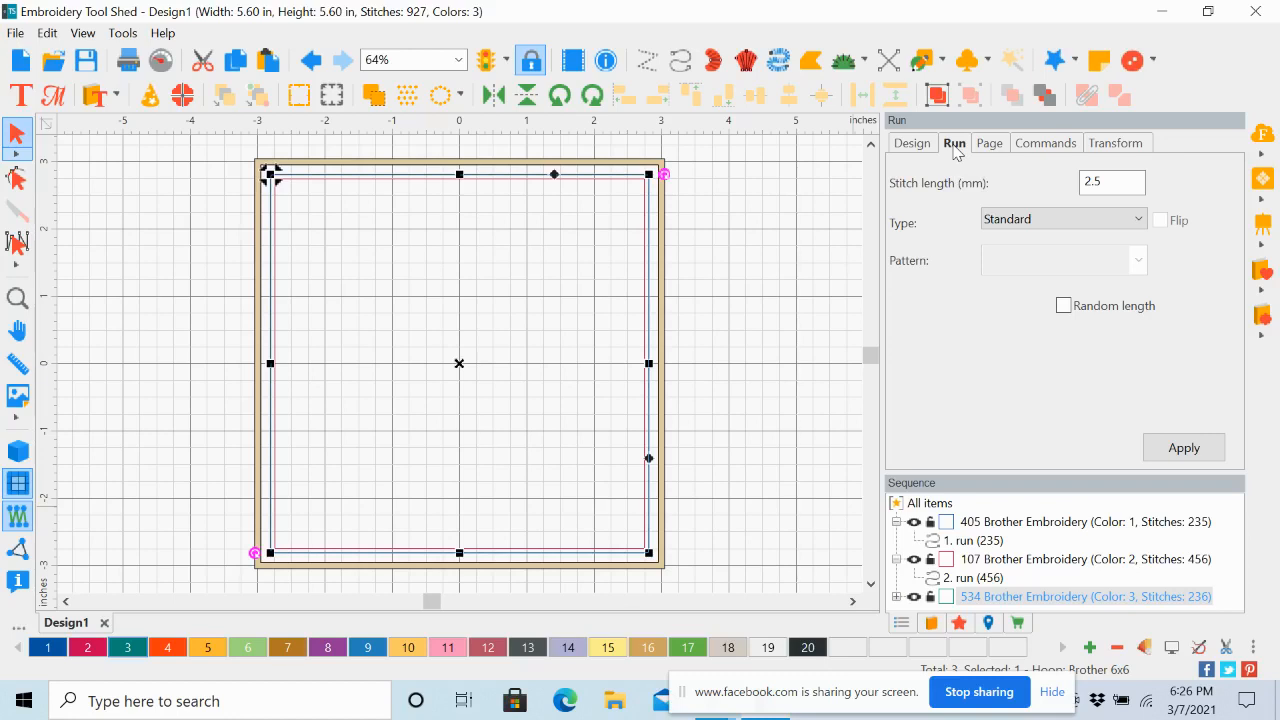
{"action": "left_click", "coordinate": [1140, 220]}
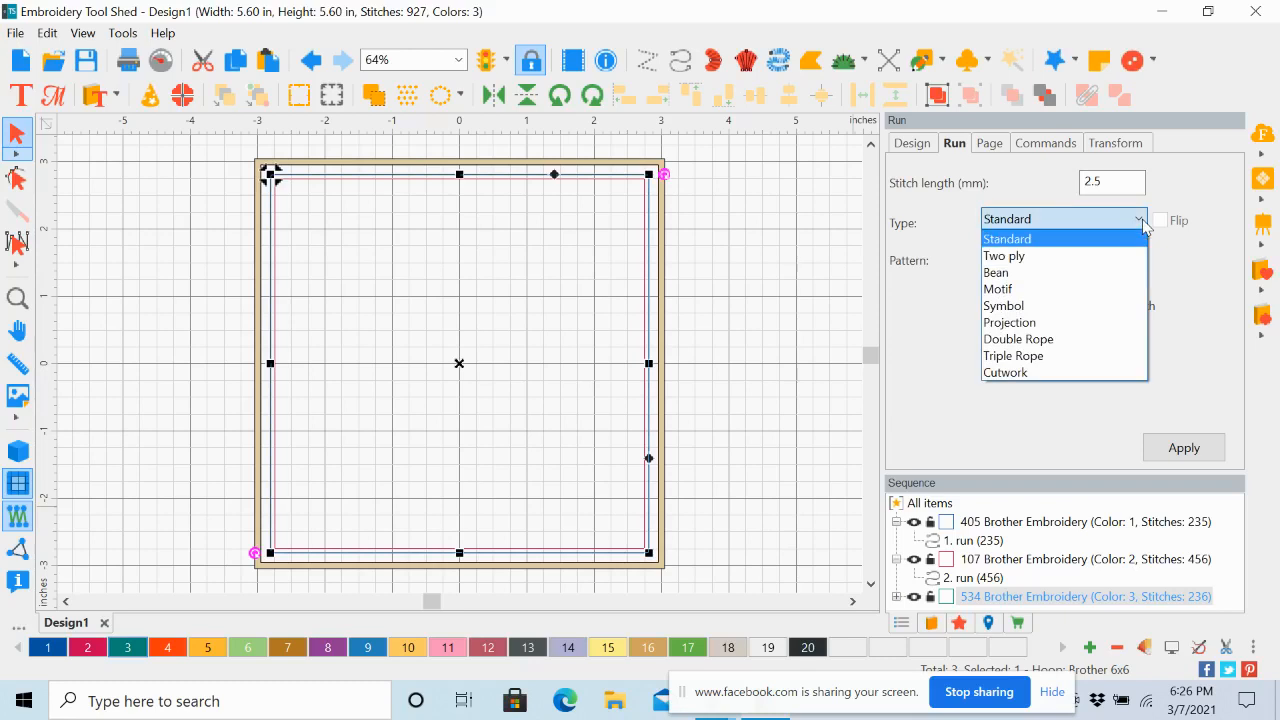
{"action": "left_click", "coordinate": [1034, 257]}
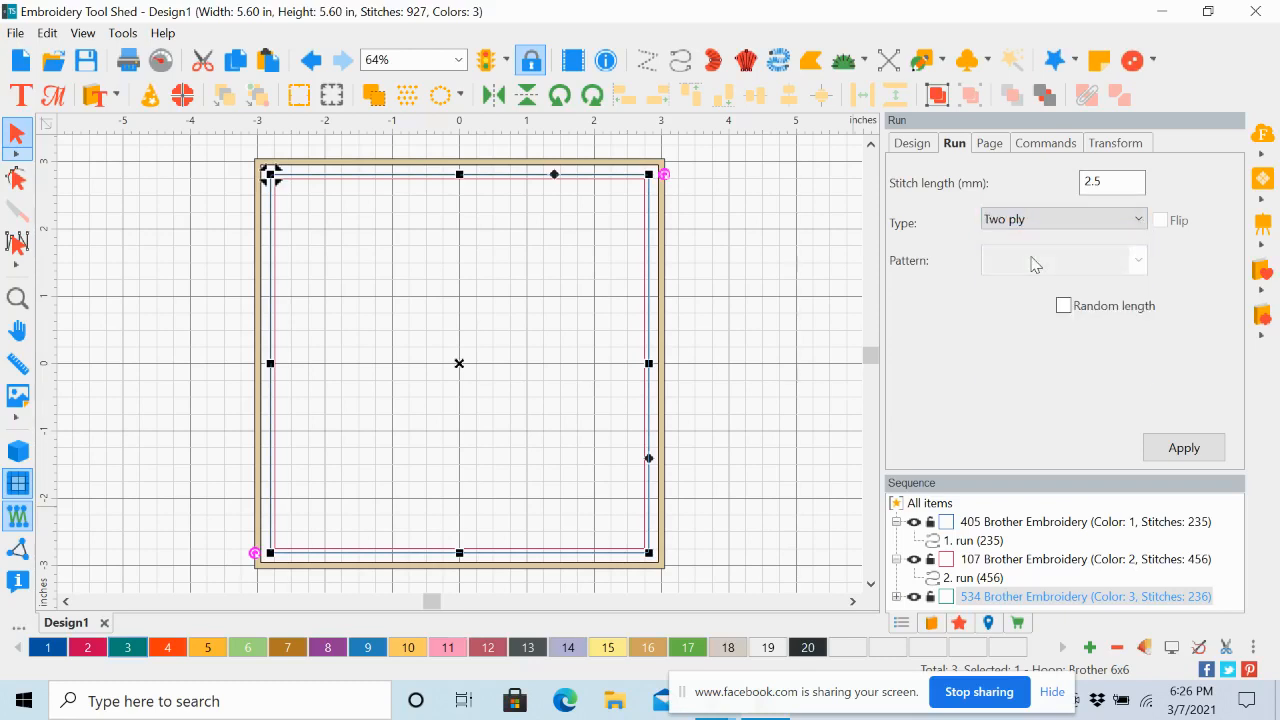
{"action": "left_click", "coordinate": [1184, 452]}
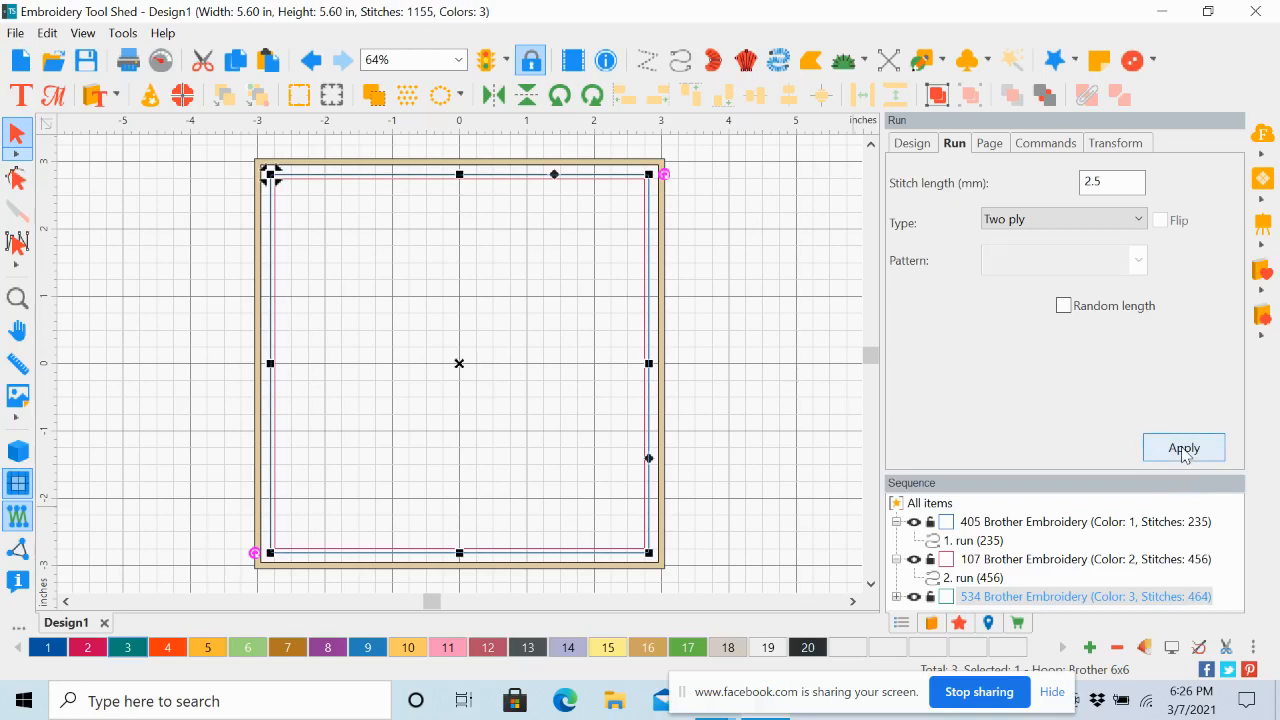
{"action": "left_click", "coordinate": [1050, 146]}
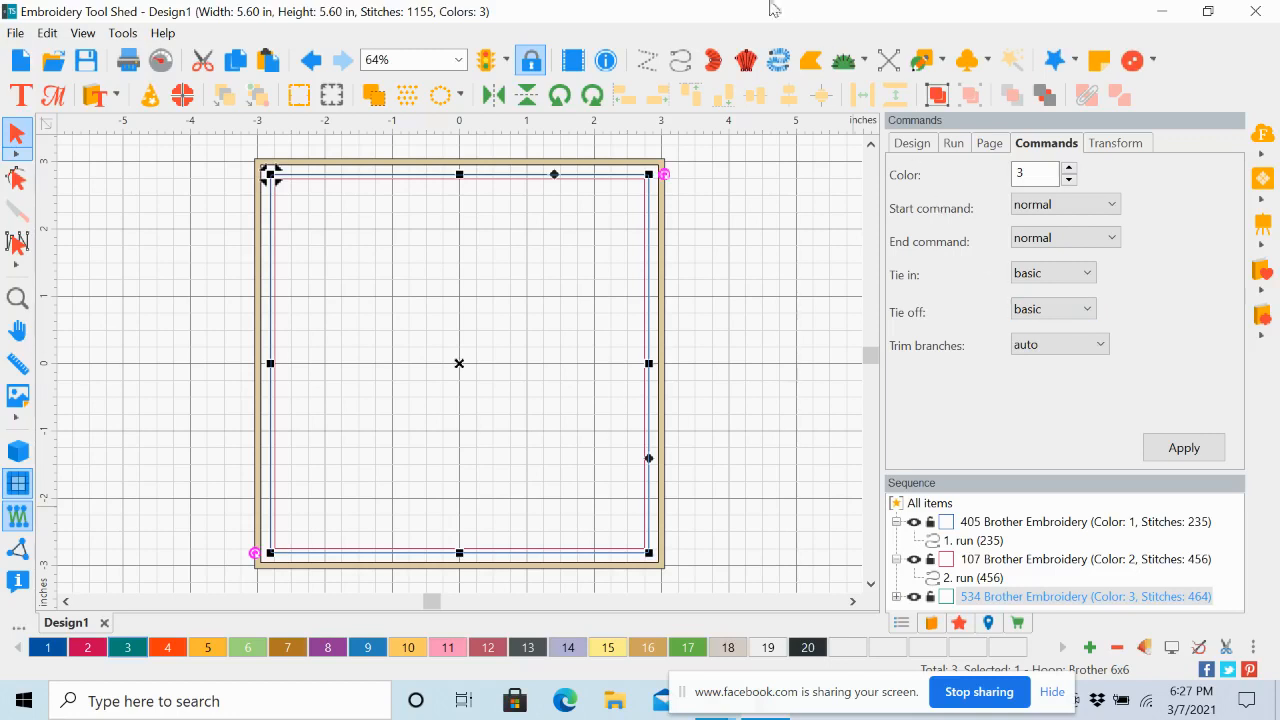
Step: Paste a further copy of the square outline in thread color 4 and convert it to a Complex Fill
{"action": "left_click", "coordinate": [268, 62]}
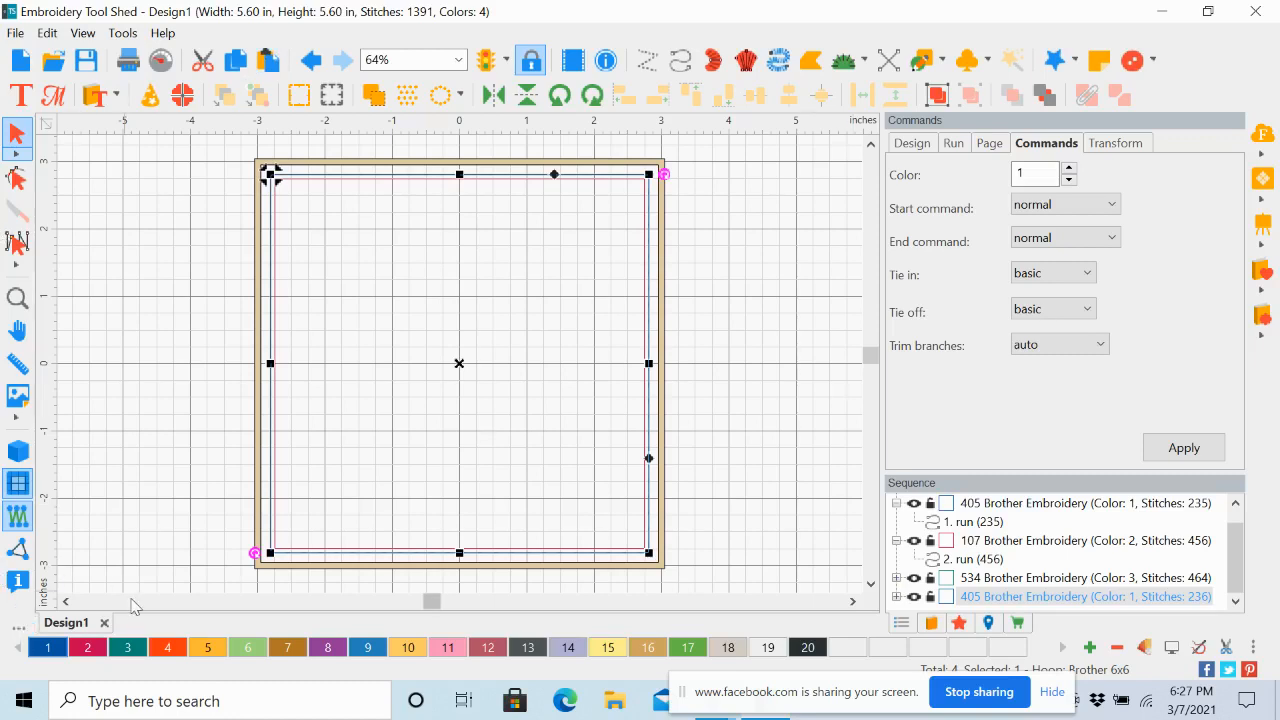
{"action": "left_click", "coordinate": [170, 655]}
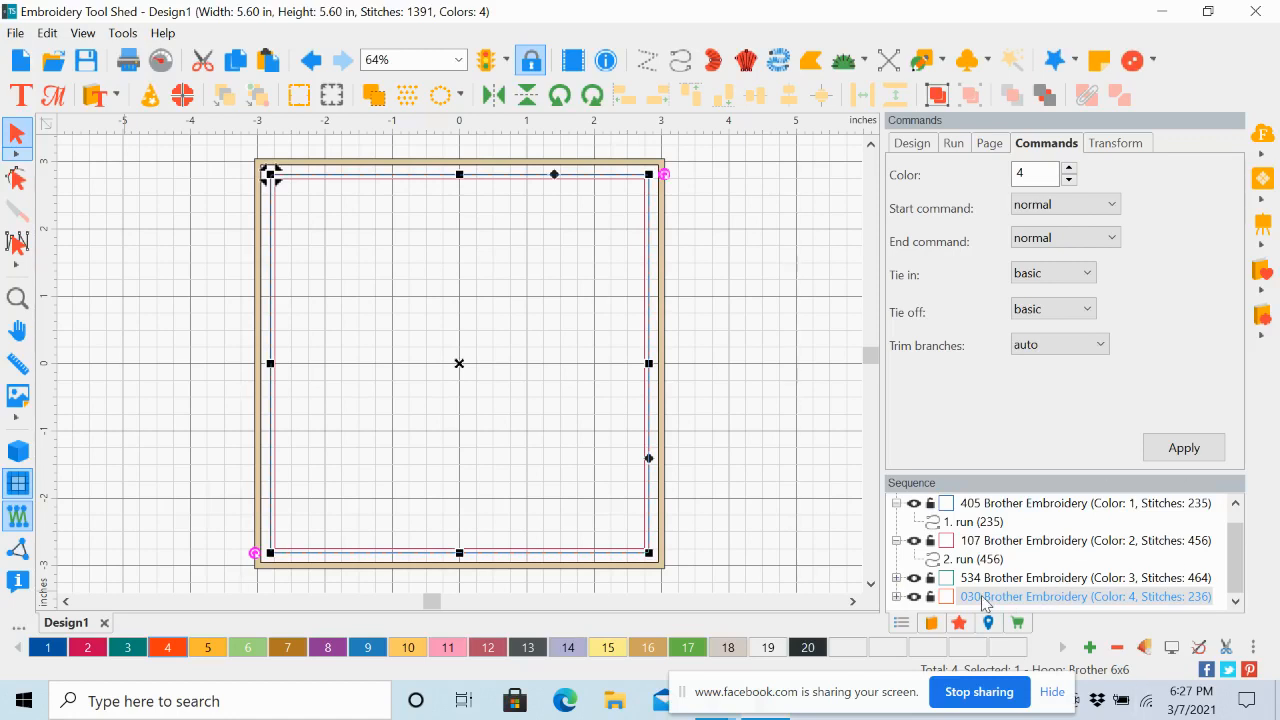
{"action": "right_click", "coordinate": [651, 332]}
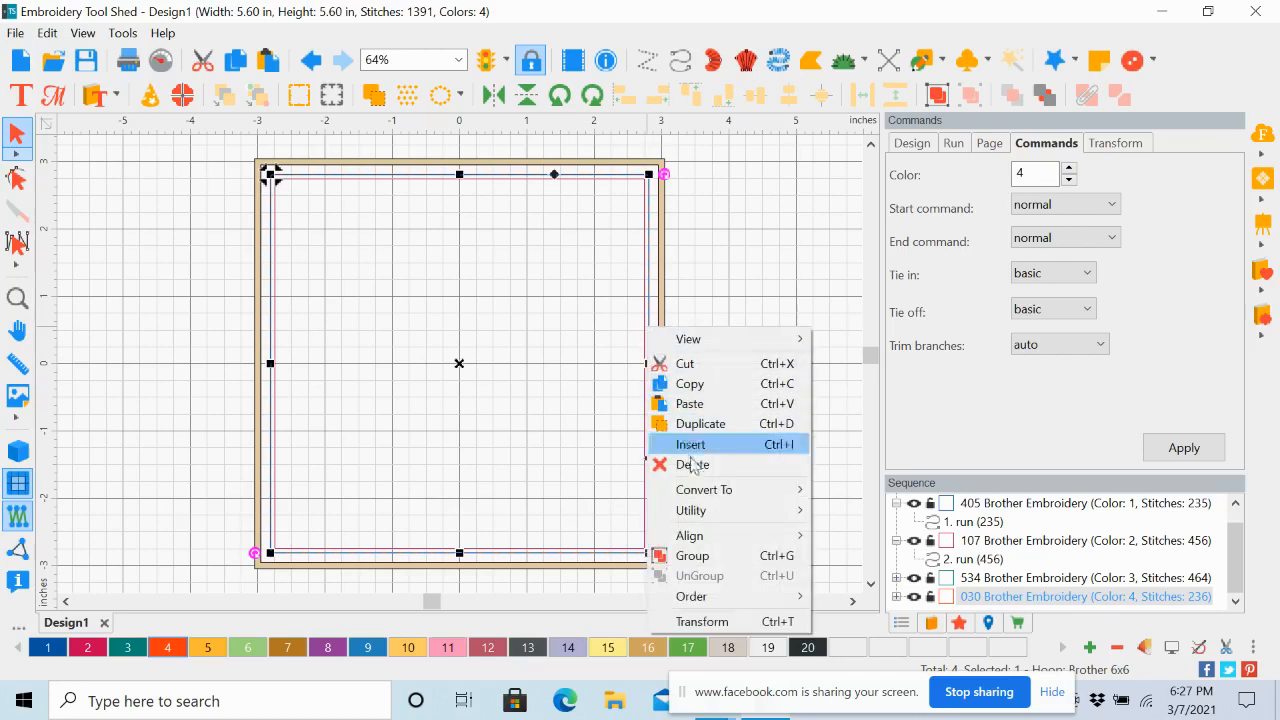
{"action": "mouse_move", "coordinate": [703, 498]}
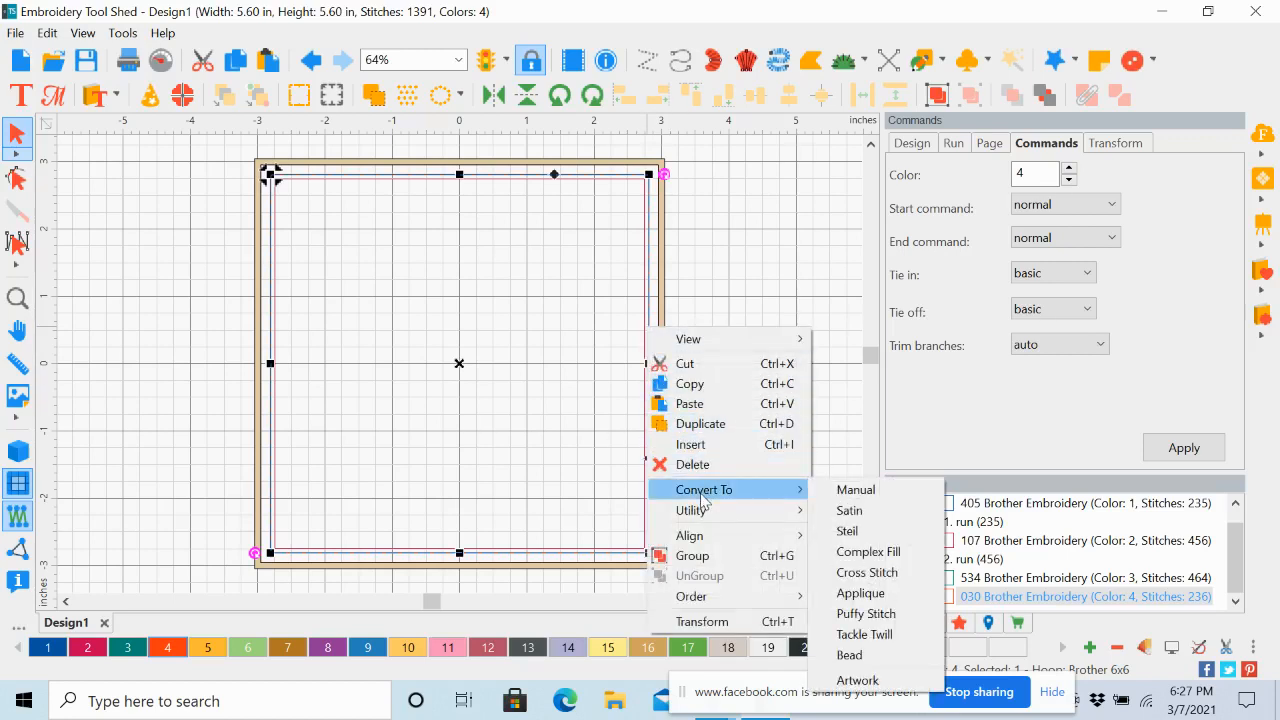
{"action": "left_click", "coordinate": [848, 553]}
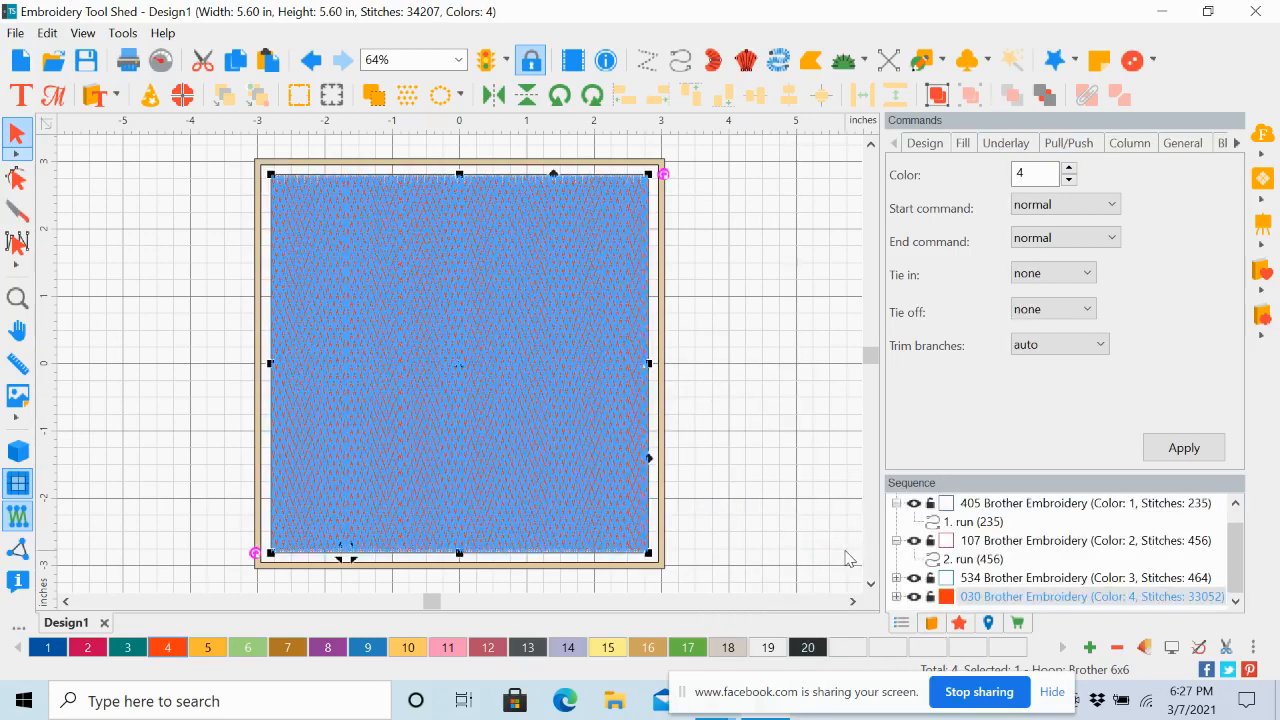
{"action": "left_click", "coordinate": [789, 357]}
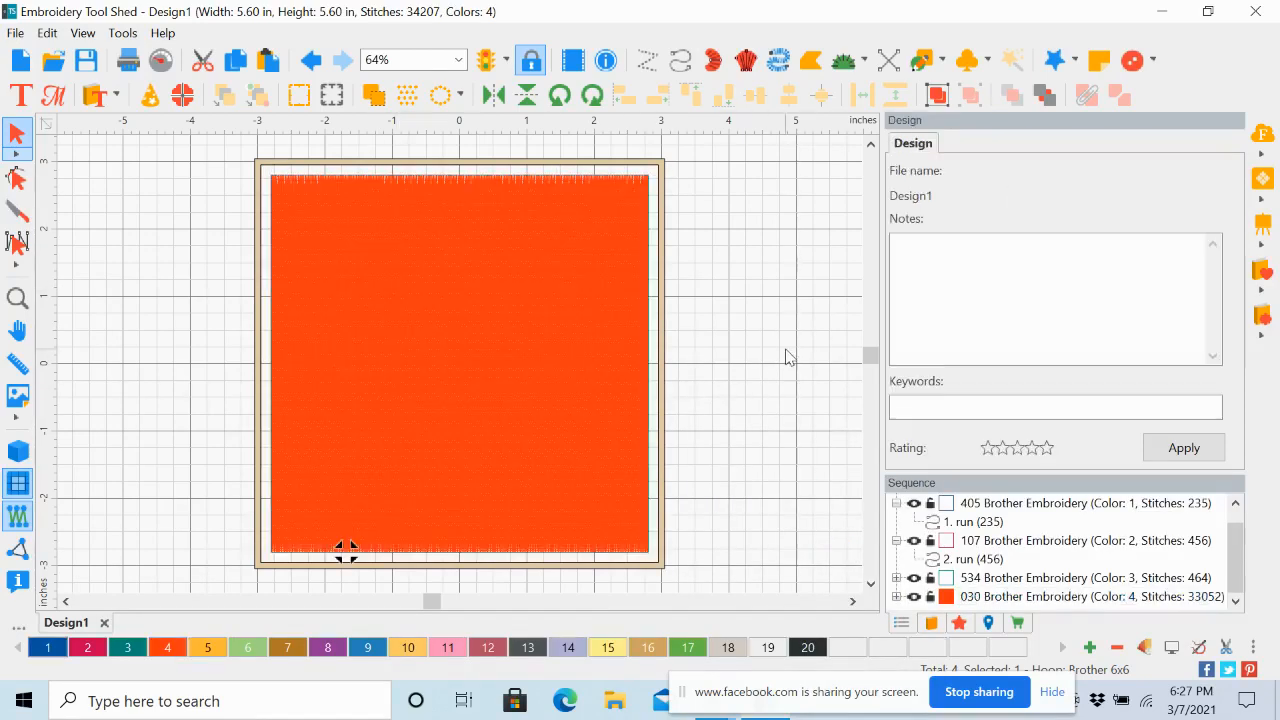
Step: Change the color 4 square's fill type to Stippling with the Hilbert pattern
{"action": "left_click", "coordinate": [1013, 598]}
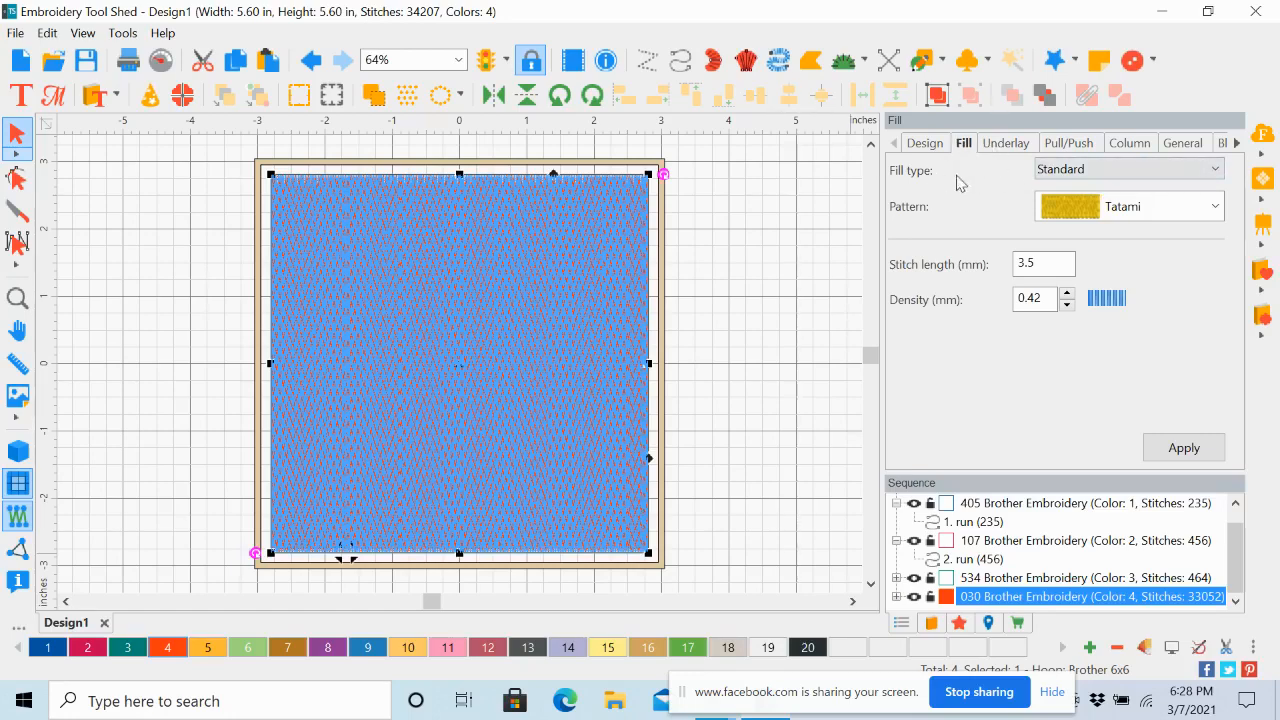
{"action": "left_click", "coordinate": [1218, 170]}
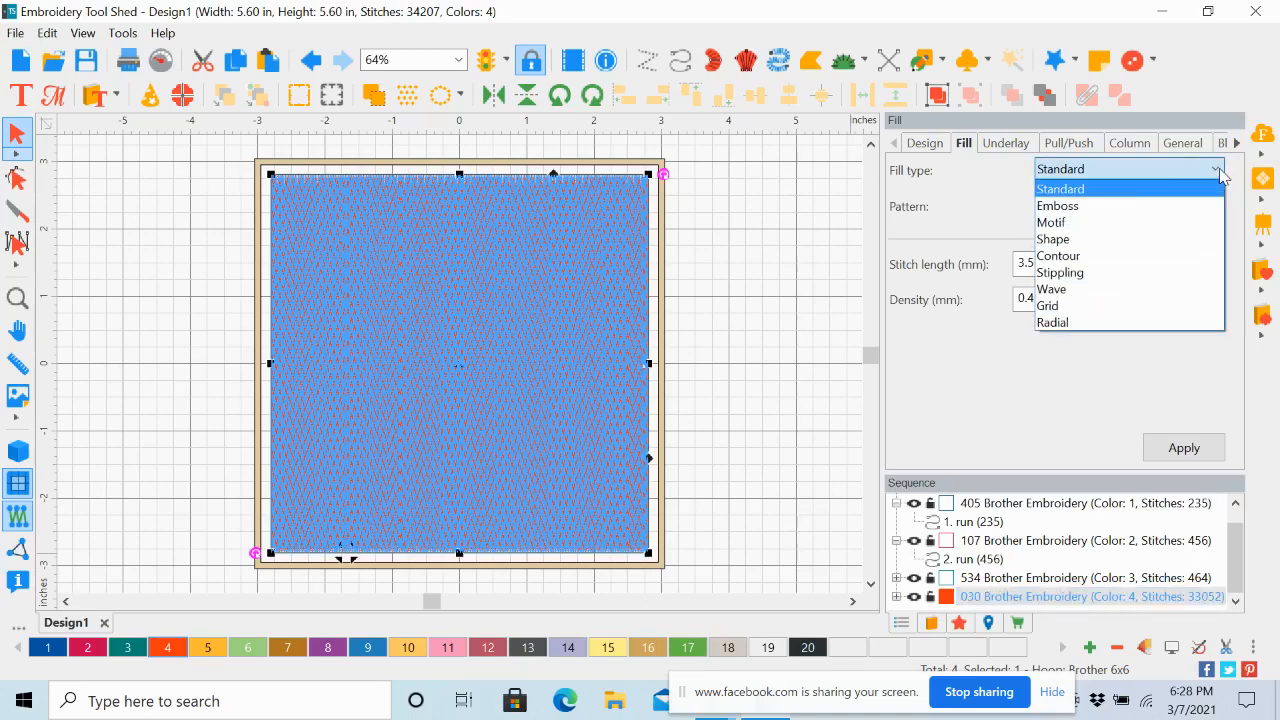
{"action": "left_click", "coordinate": [1121, 273]}
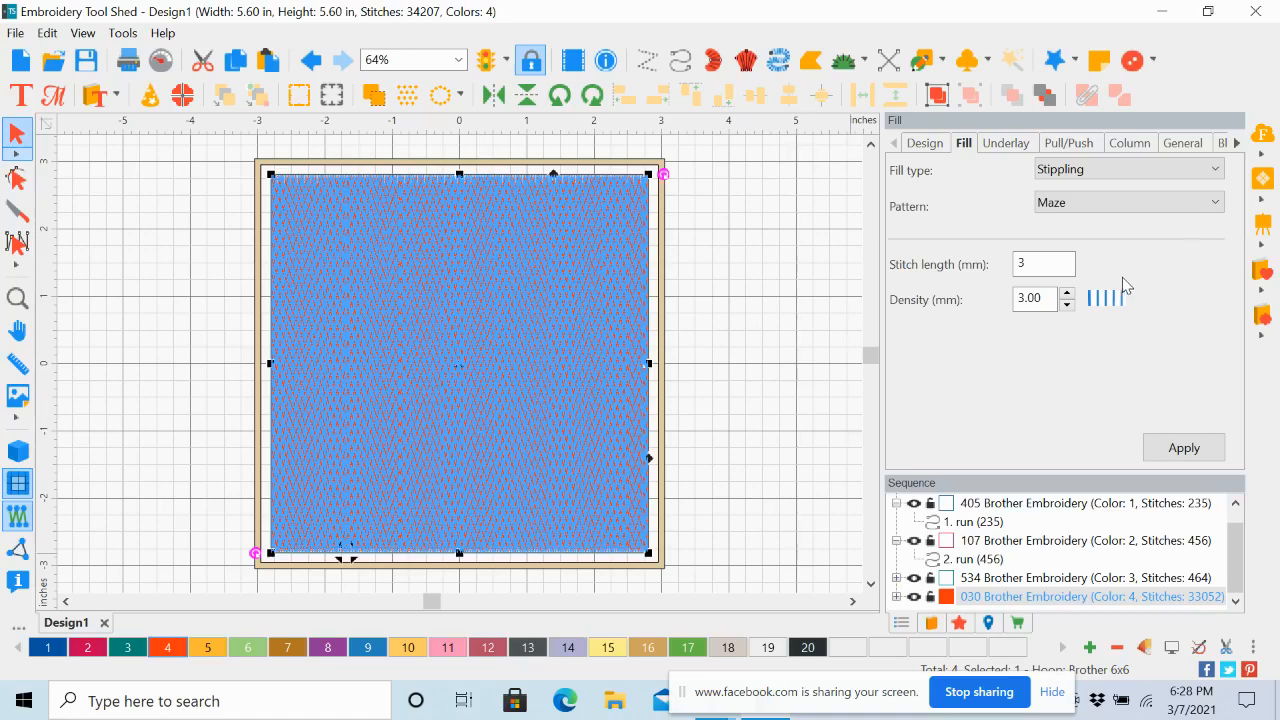
{"action": "left_click", "coordinate": [1212, 204]}
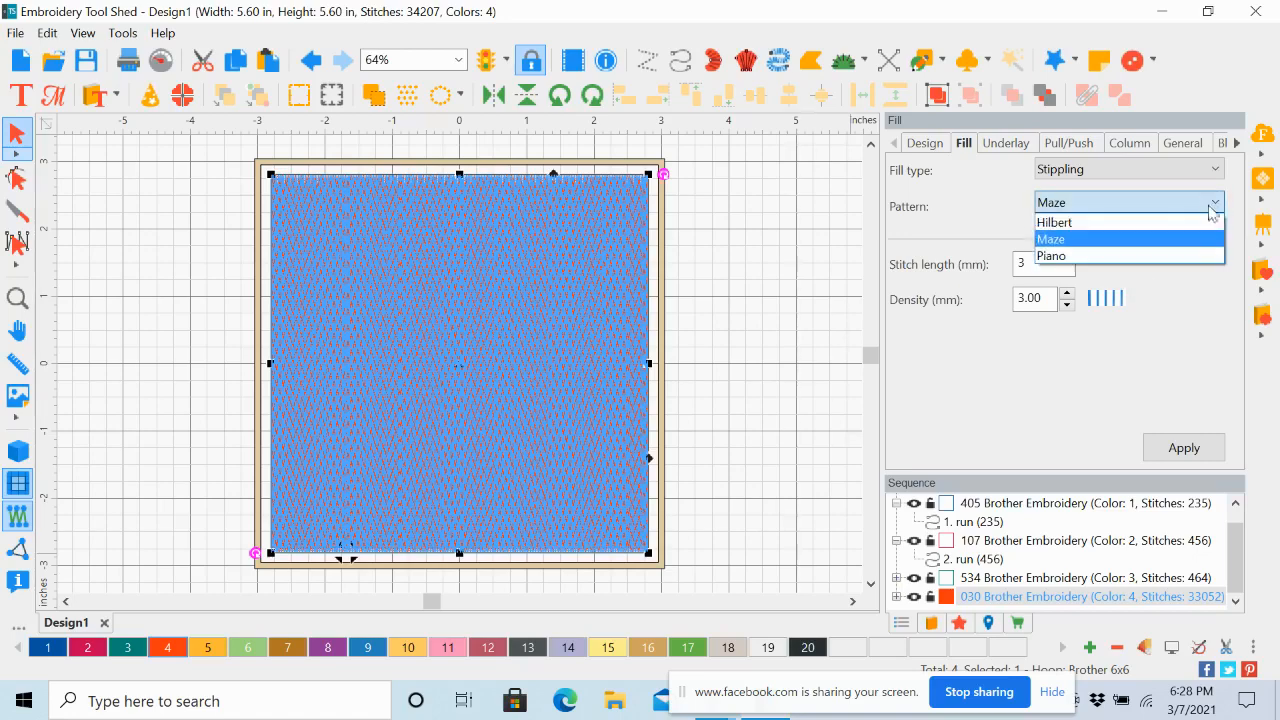
{"action": "left_click", "coordinate": [1196, 223]}
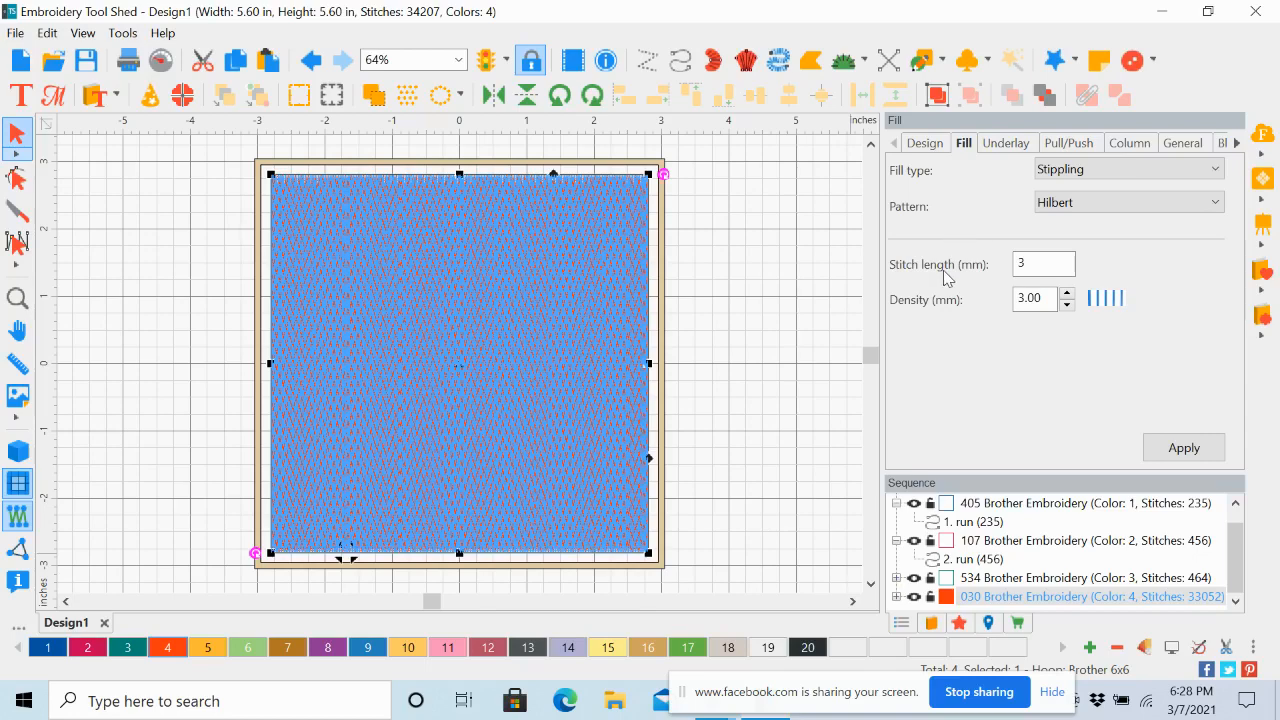
Step: Set the stippling fill's stitch length to 2.5 mm and density to 5.0 mm, and apply the fill settings
{"action": "left_click", "coordinate": [1015, 268]}
{"action": "double_click", "coordinate": [1015, 268]}
{"action": "type", "text": "2.5"}
{"action": "left_click_drag", "start_coordinate": [1050, 300], "coordinate": [1016, 302]}
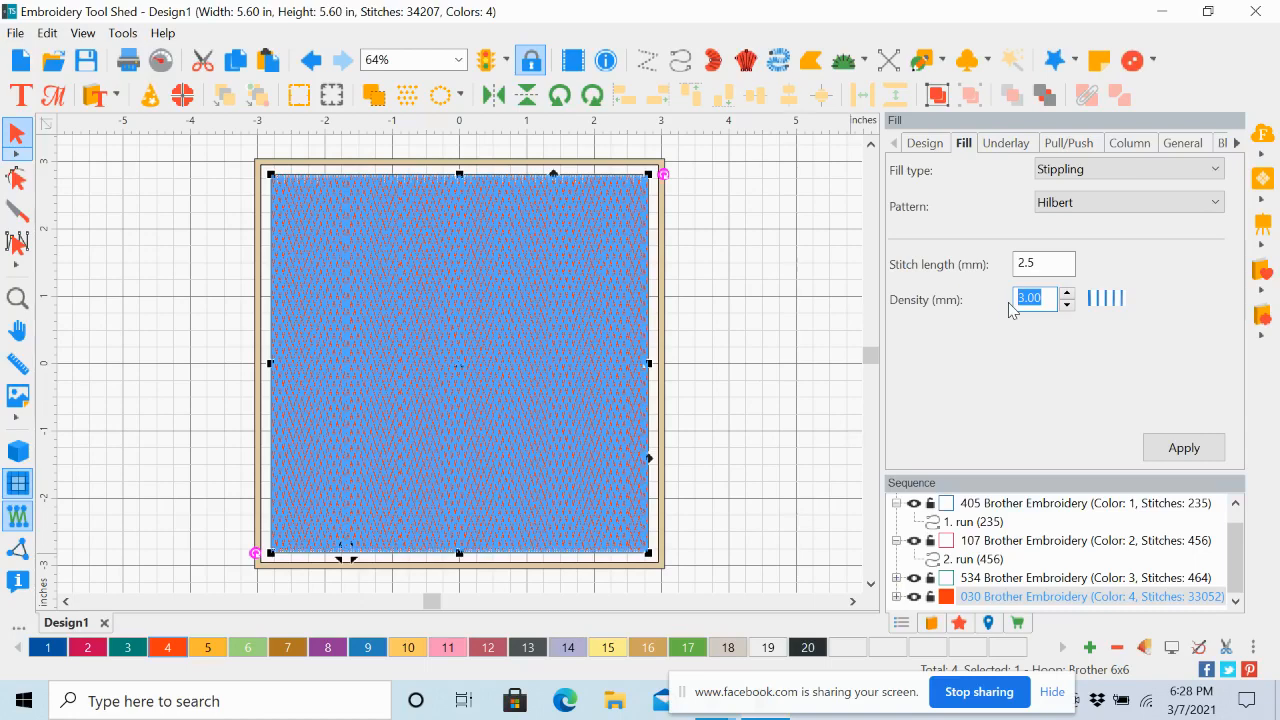
{"action": "type", "text": "5.0"}
{"action": "left_click", "coordinate": [1179, 450]}
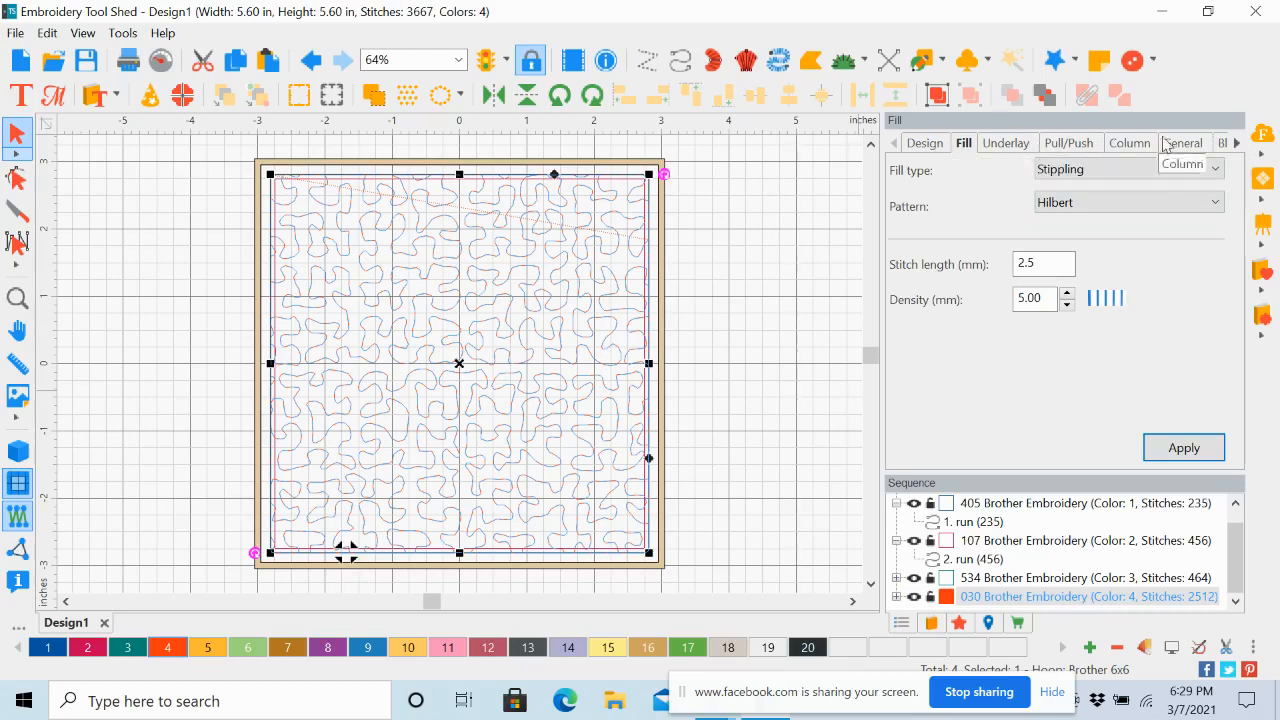
Step: Set both the tie in and tie off commands of the color 4 stippling fill to basic
{"action": "left_click", "coordinate": [1237, 143]}
{"action": "left_click", "coordinate": [1237, 143]}
{"action": "left_click", "coordinate": [1237, 143]}
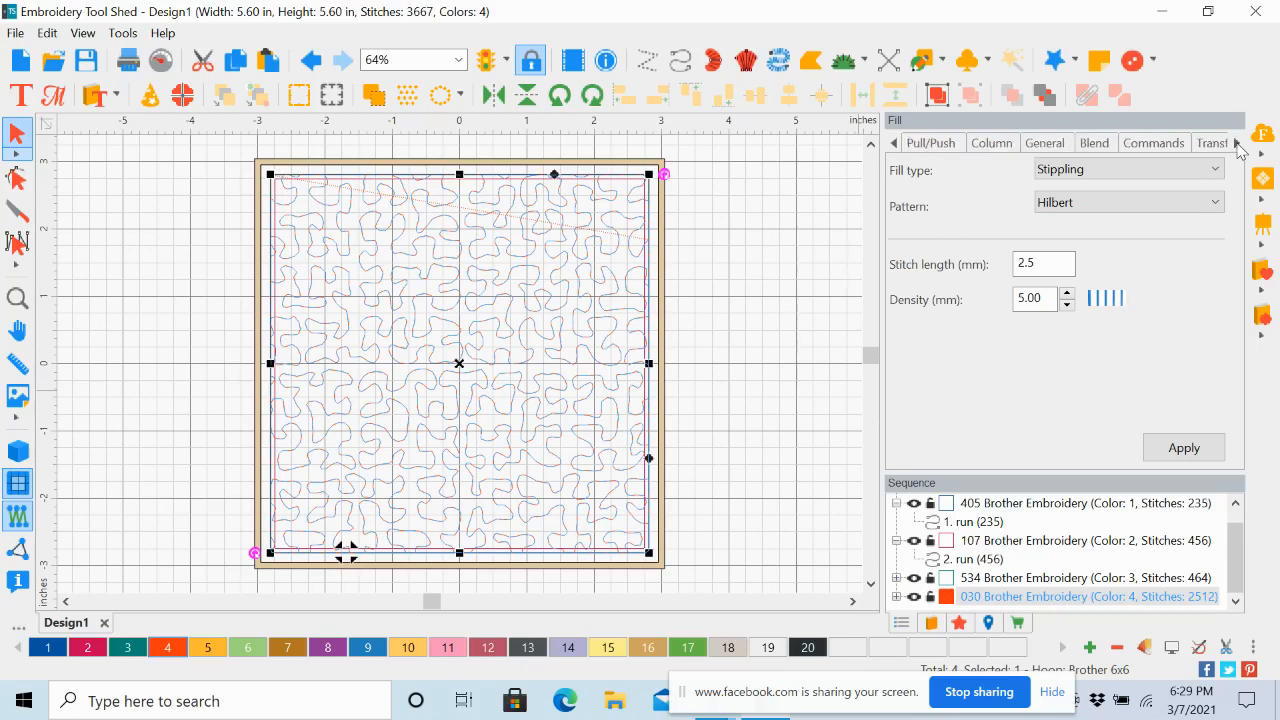
{"action": "left_click", "coordinate": [1237, 143]}
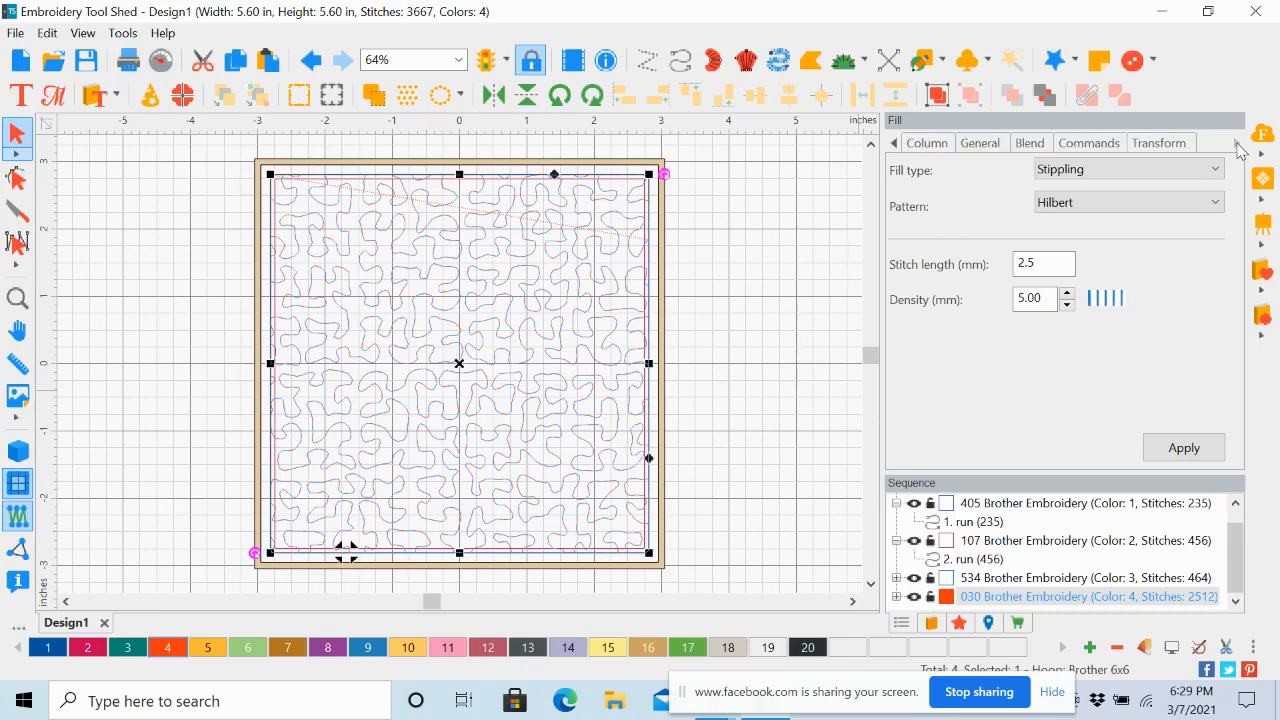
{"action": "left_click", "coordinate": [1105, 150]}
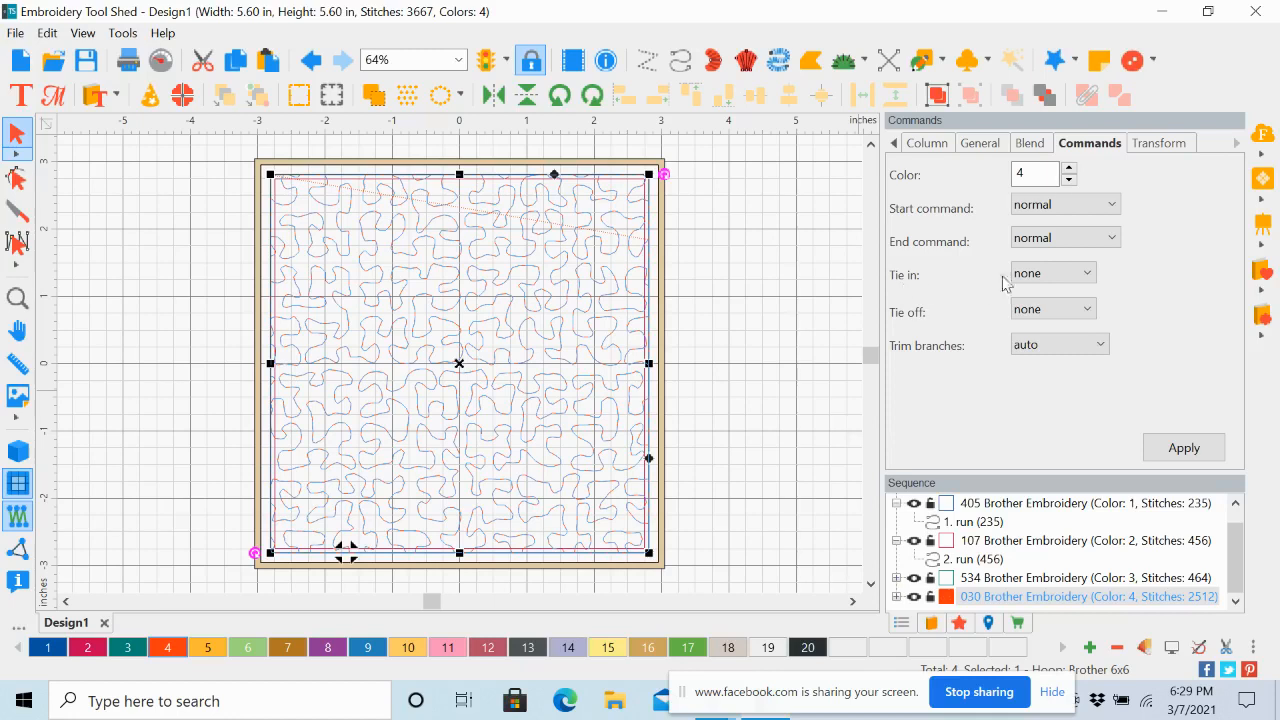
{"action": "left_click", "coordinate": [1088, 277]}
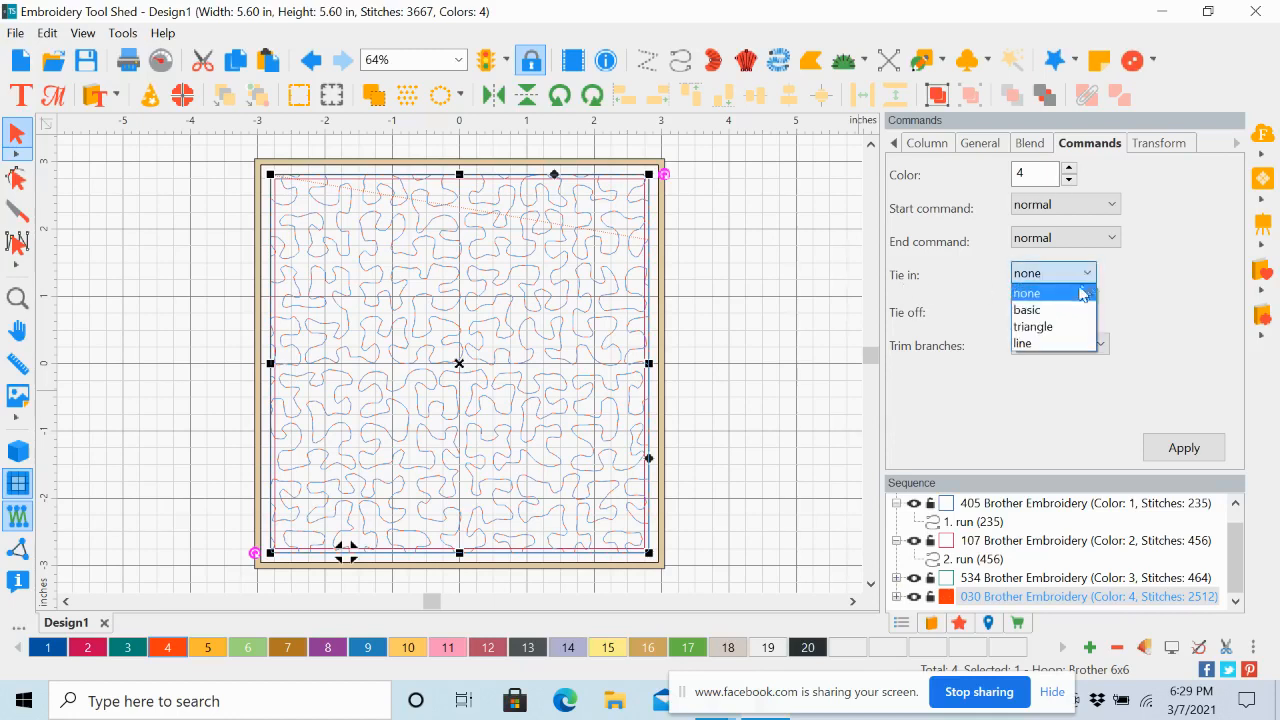
{"action": "left_click", "coordinate": [1090, 311]}
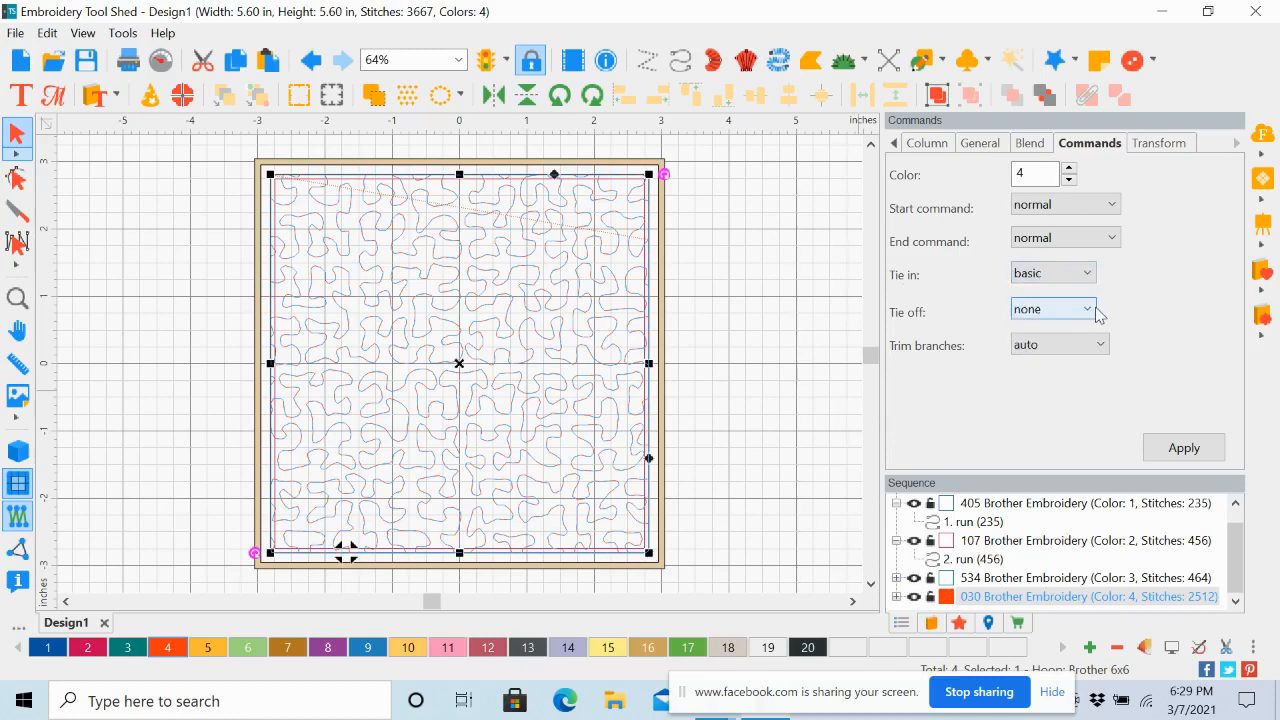
{"action": "left_click", "coordinate": [1089, 312]}
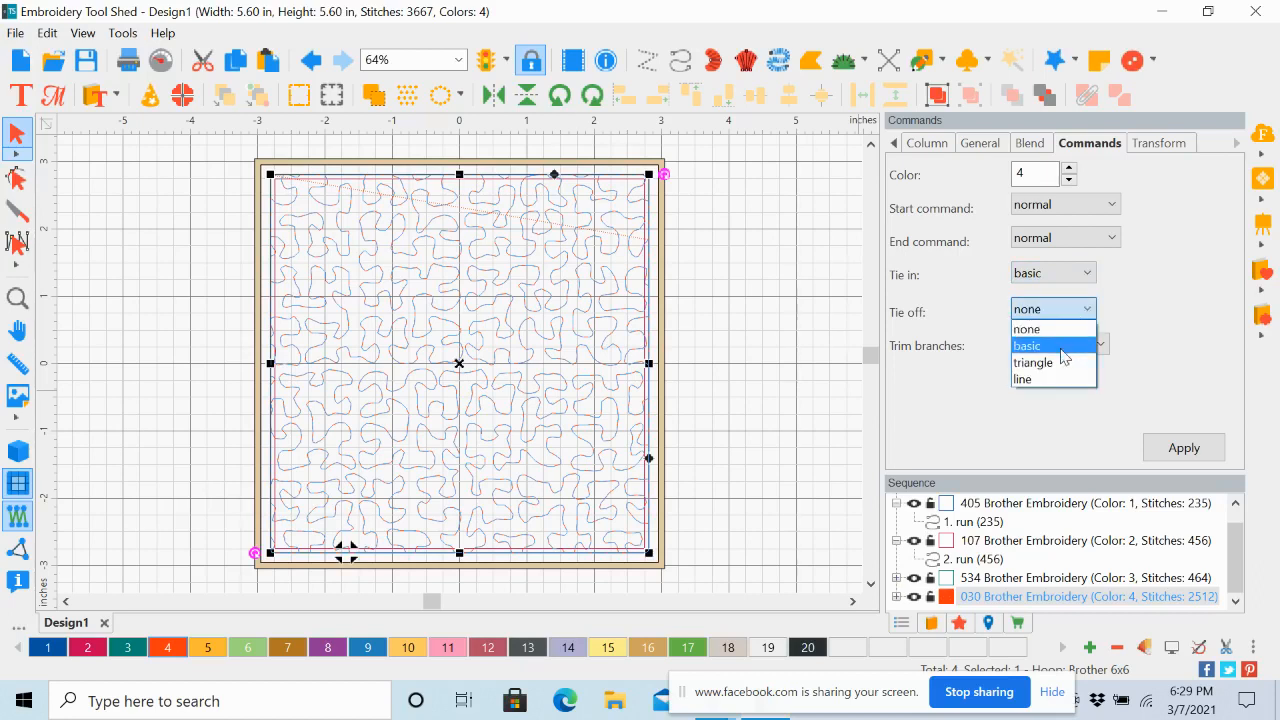
{"action": "left_click", "coordinate": [1064, 346]}
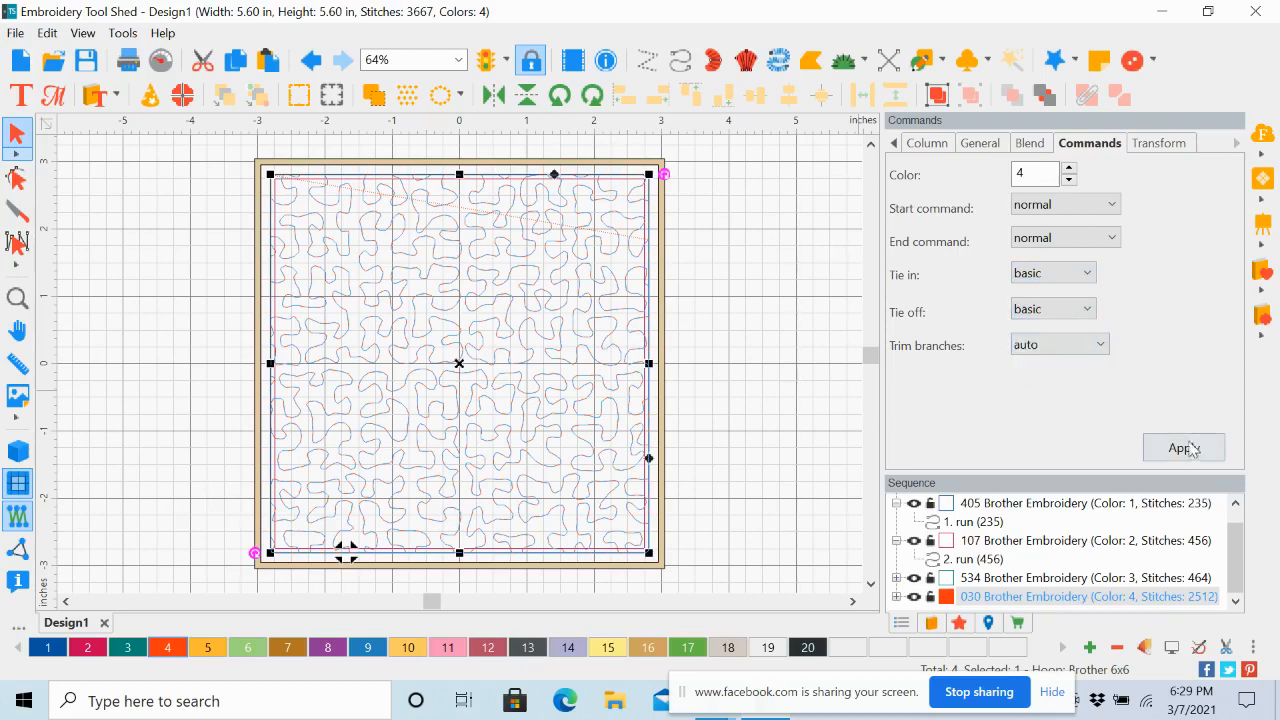
{"action": "left_click", "coordinate": [1188, 452]}
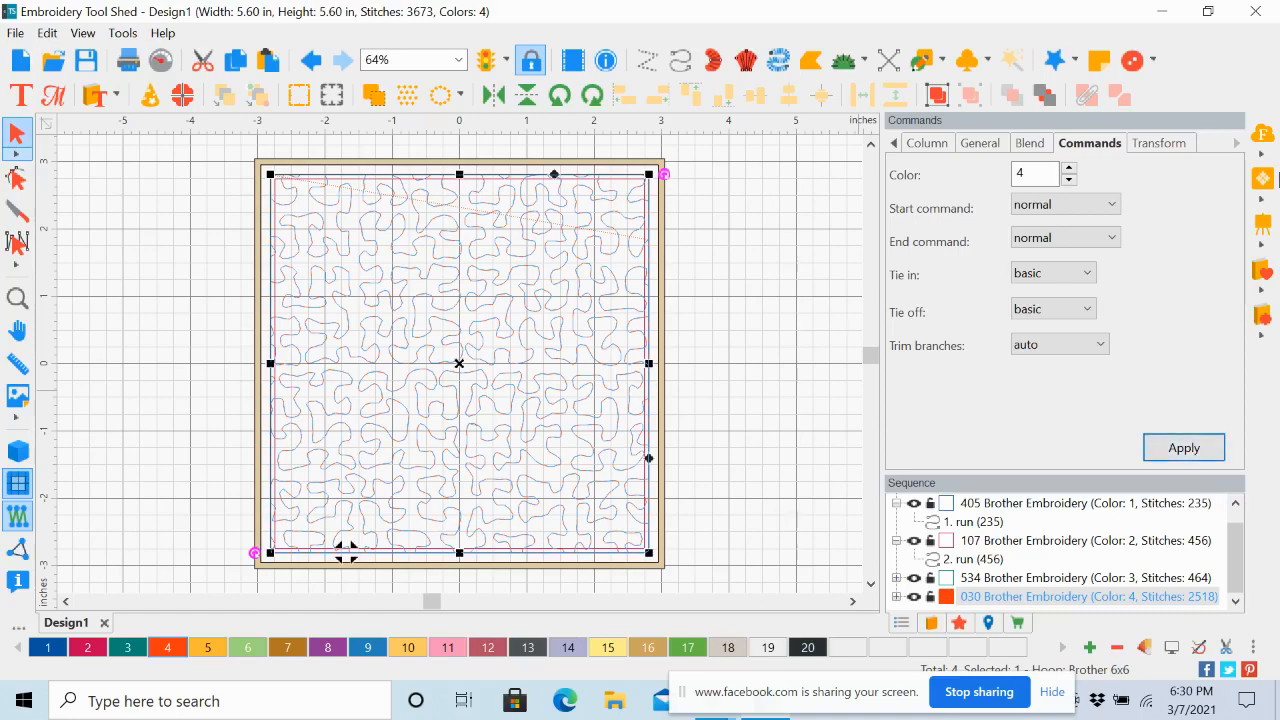
Step: View the finished banner photo 20210223_204801 from the Welcome Spring March 7, 2021 desktop folder and return to Embroidery Tool Shed
{"action": "left_click", "coordinate": [1161, 12]}
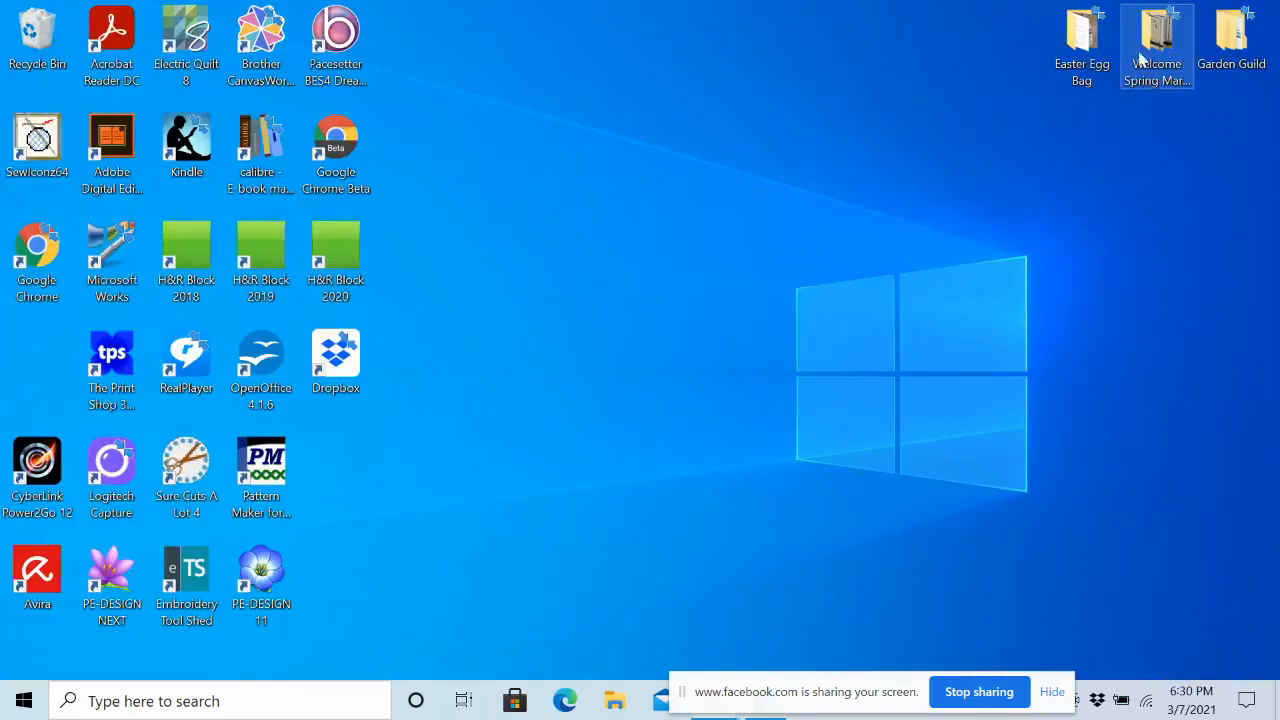
{"action": "double_click", "coordinate": [1160, 38]}
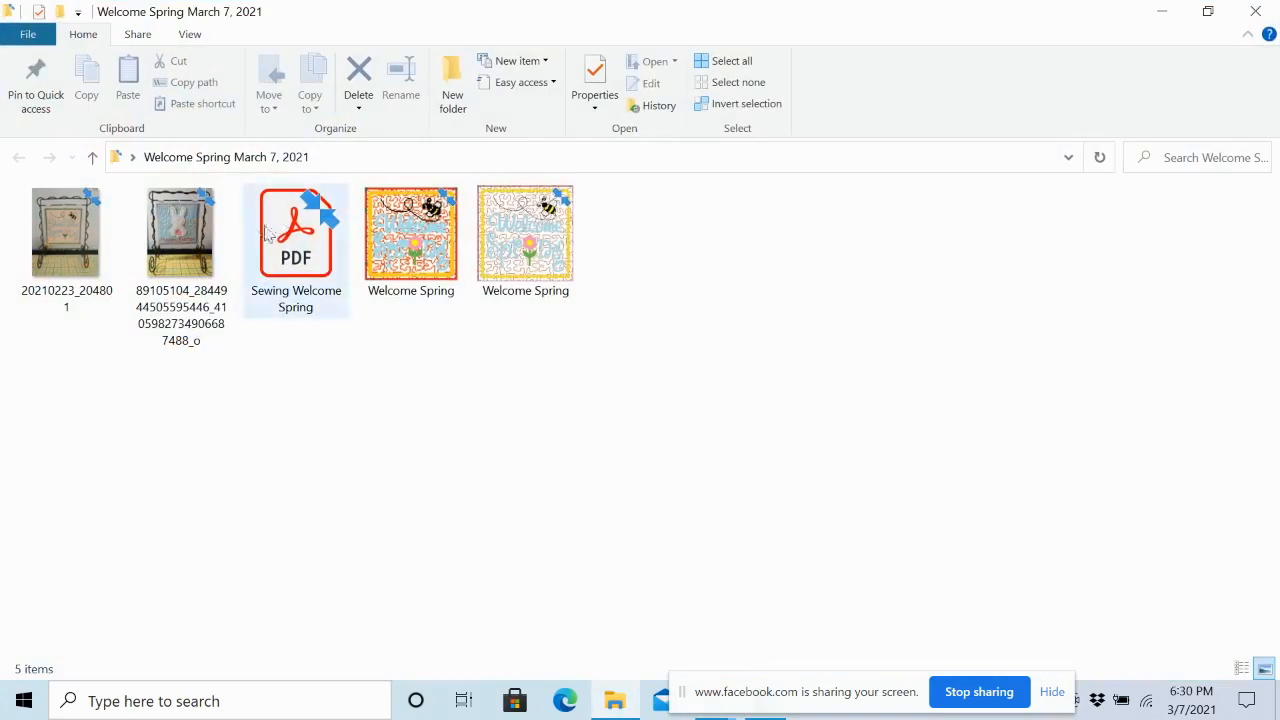
{"action": "double_click", "coordinate": [41, 216]}
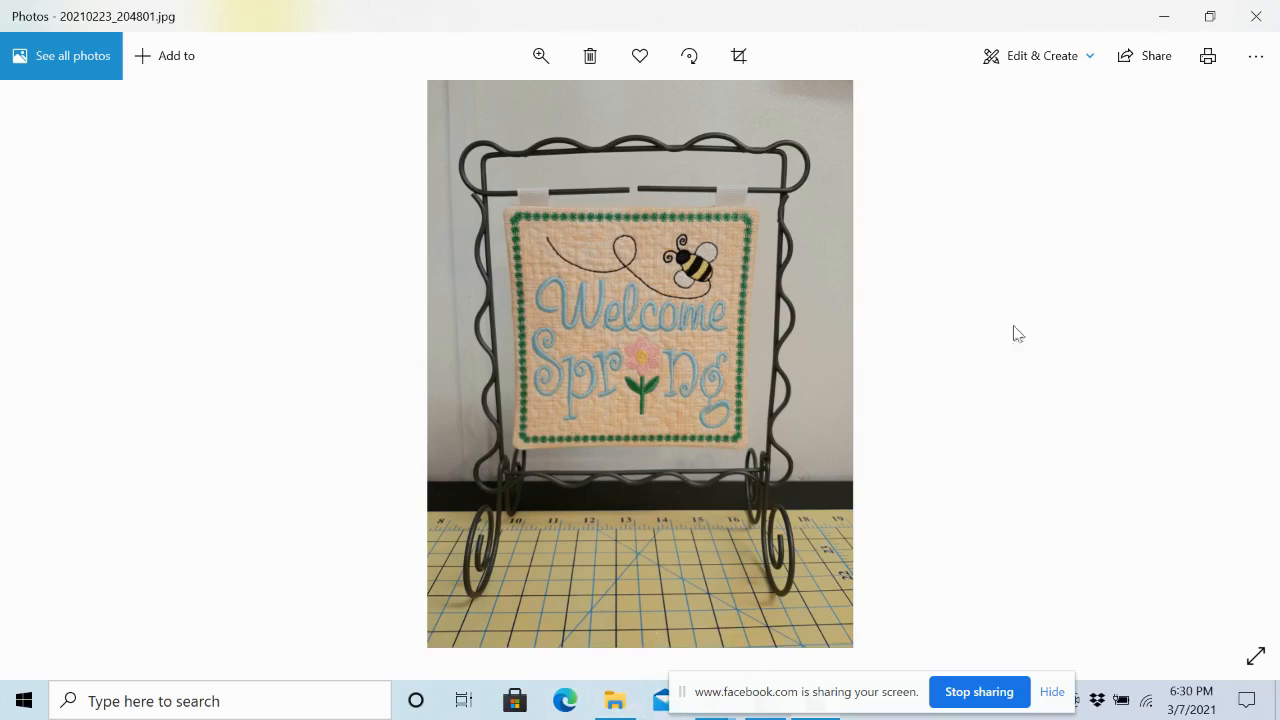
{"action": "left_click", "coordinate": [1148, 57]}
{"action": "left_click_drag", "start_coordinate": [851, 686], "coordinate": [1008, 677]}
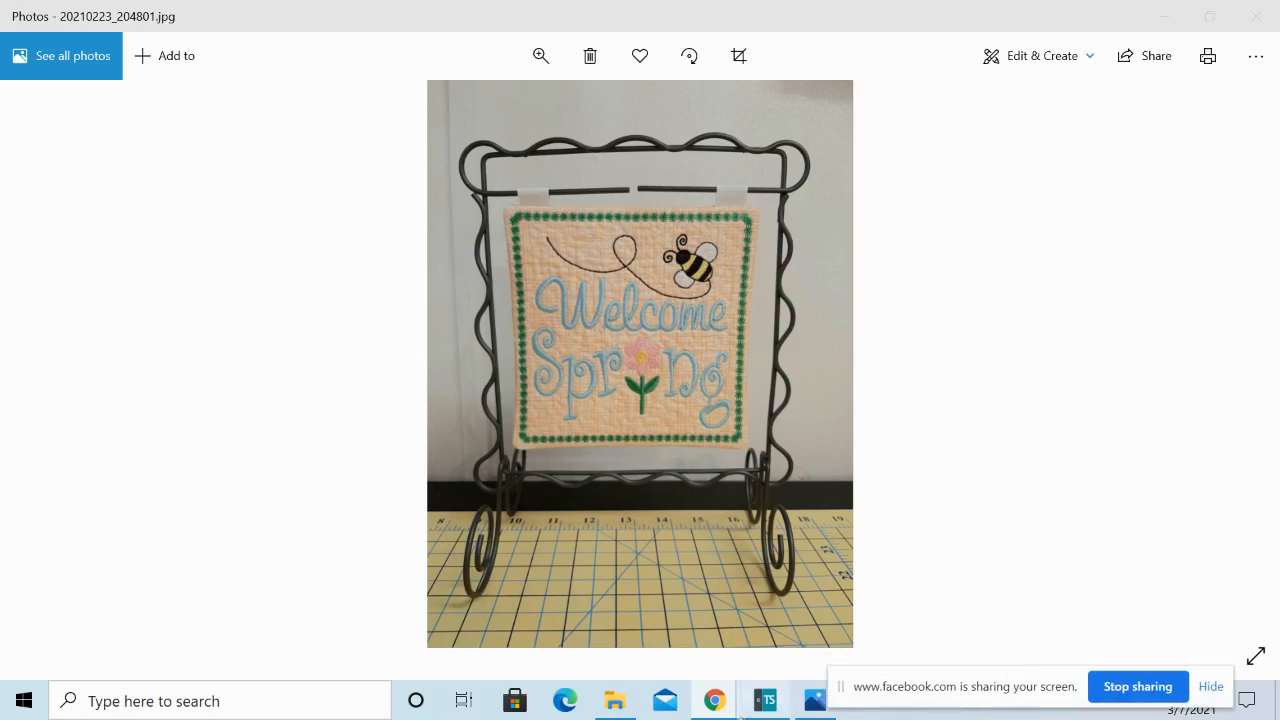
{"action": "left_click", "coordinate": [765, 701]}
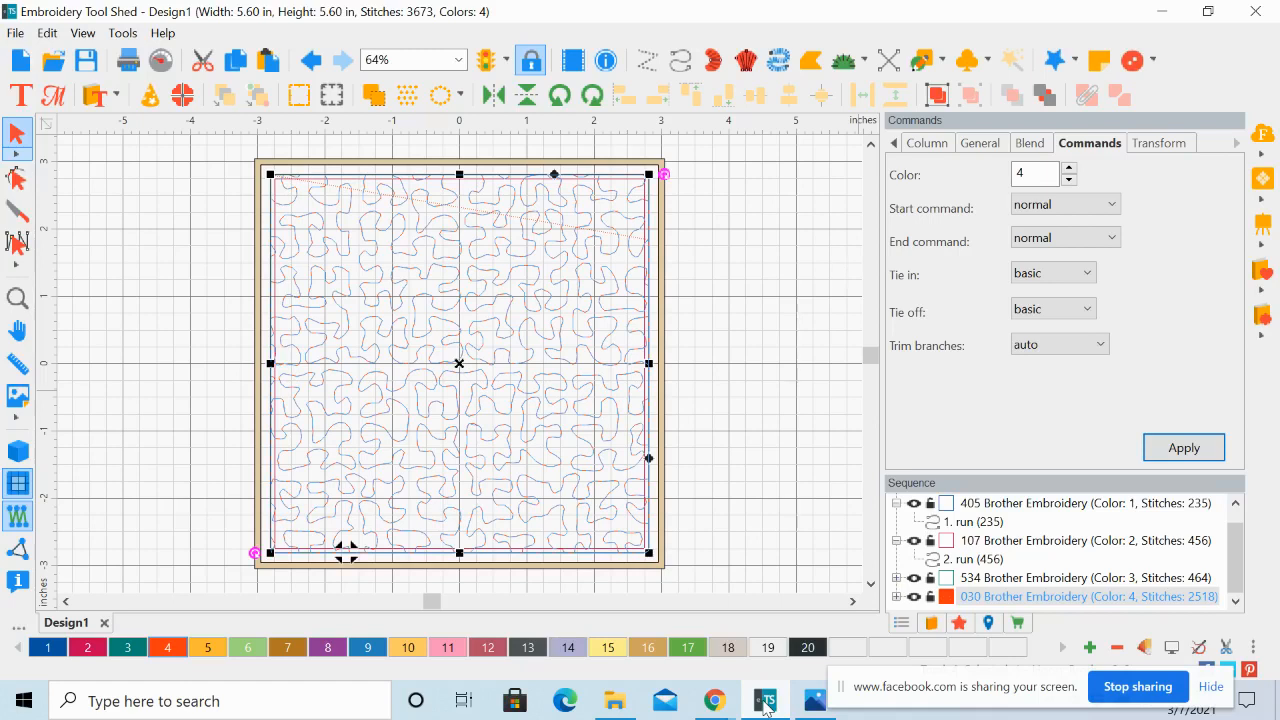
Step: Paste another copy of the square outline in thread color 5 and recheck the finished banner photo for its border
{"action": "left_click", "coordinate": [268, 62]}
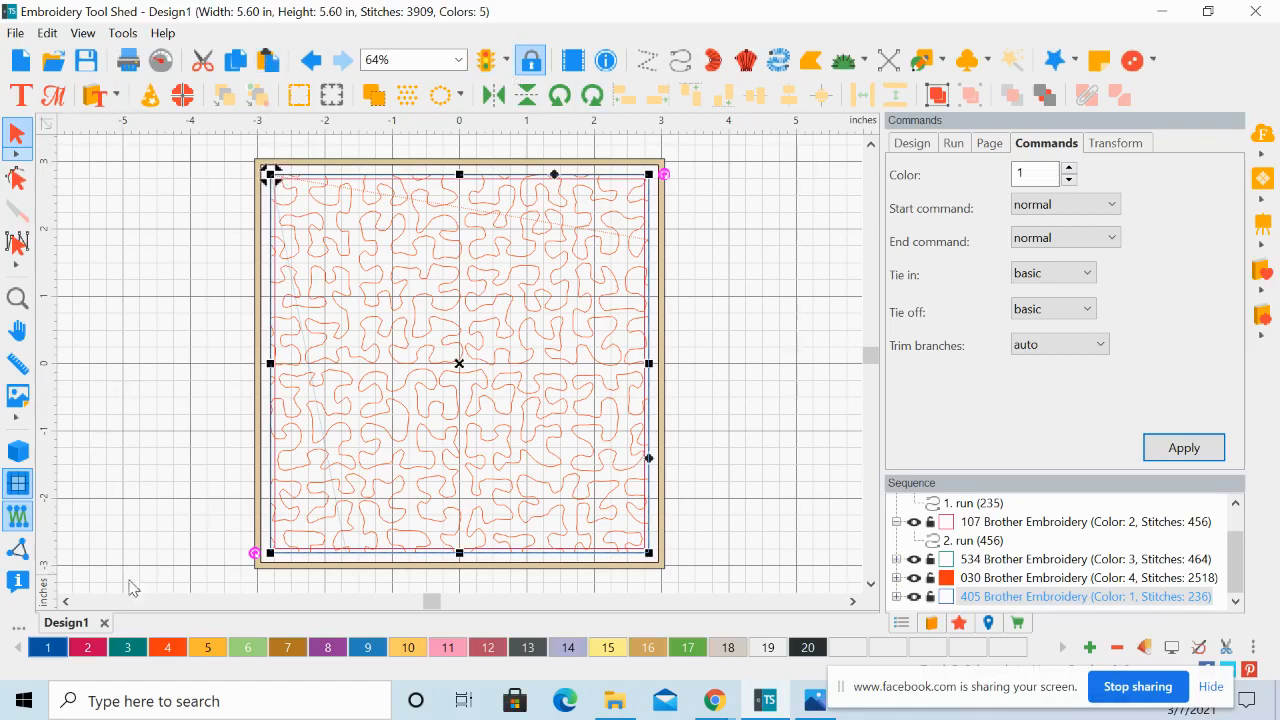
{"action": "left_click", "coordinate": [210, 648]}
{"action": "left_click", "coordinate": [1163, 13]}
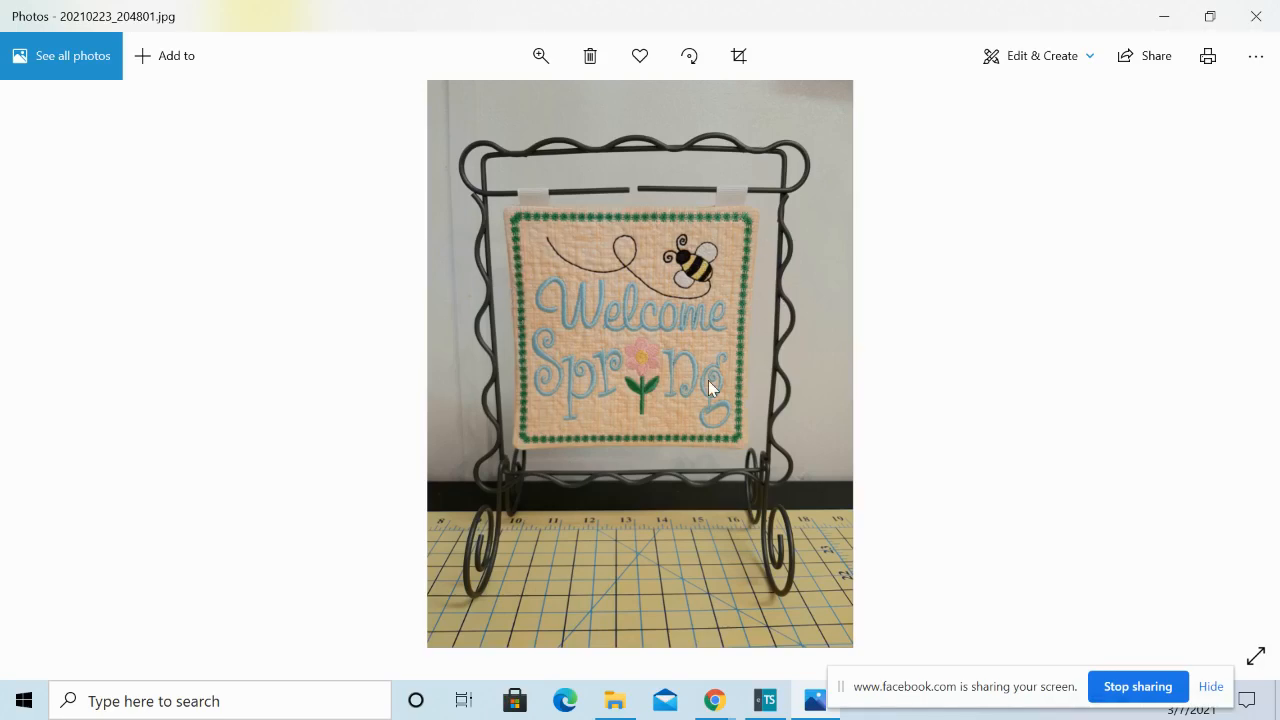
{"action": "left_click", "coordinate": [765, 700]}
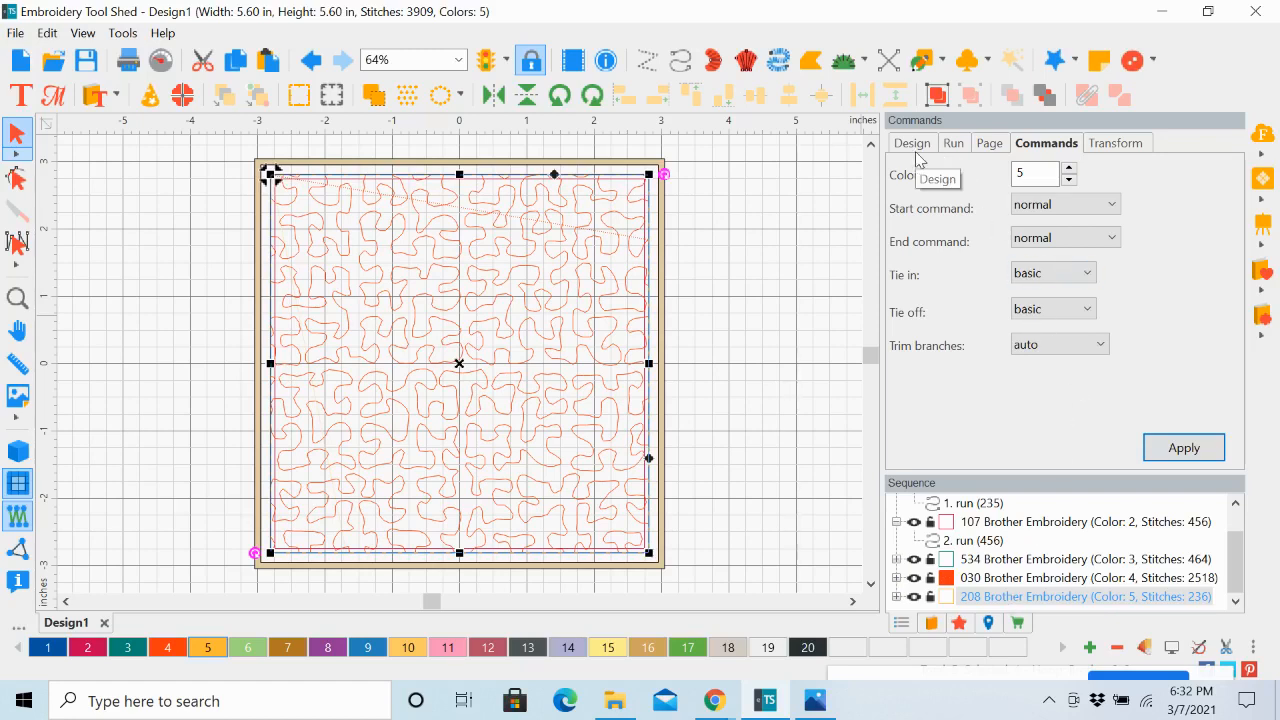
Step: Resize the color 5 square to 5.0 inches wide, keeping its aspect ratio
{"action": "left_click", "coordinate": [1123, 148]}
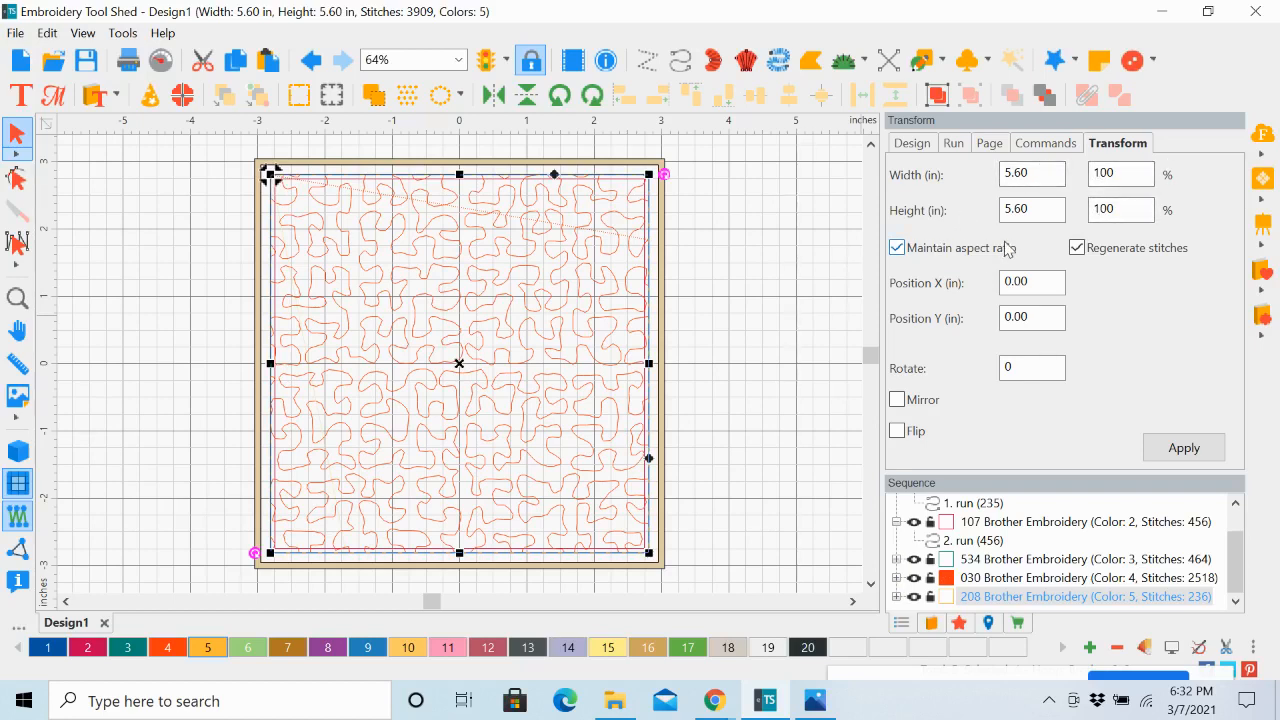
{"action": "left_click_drag", "start_coordinate": [1026, 172], "coordinate": [992, 180]}
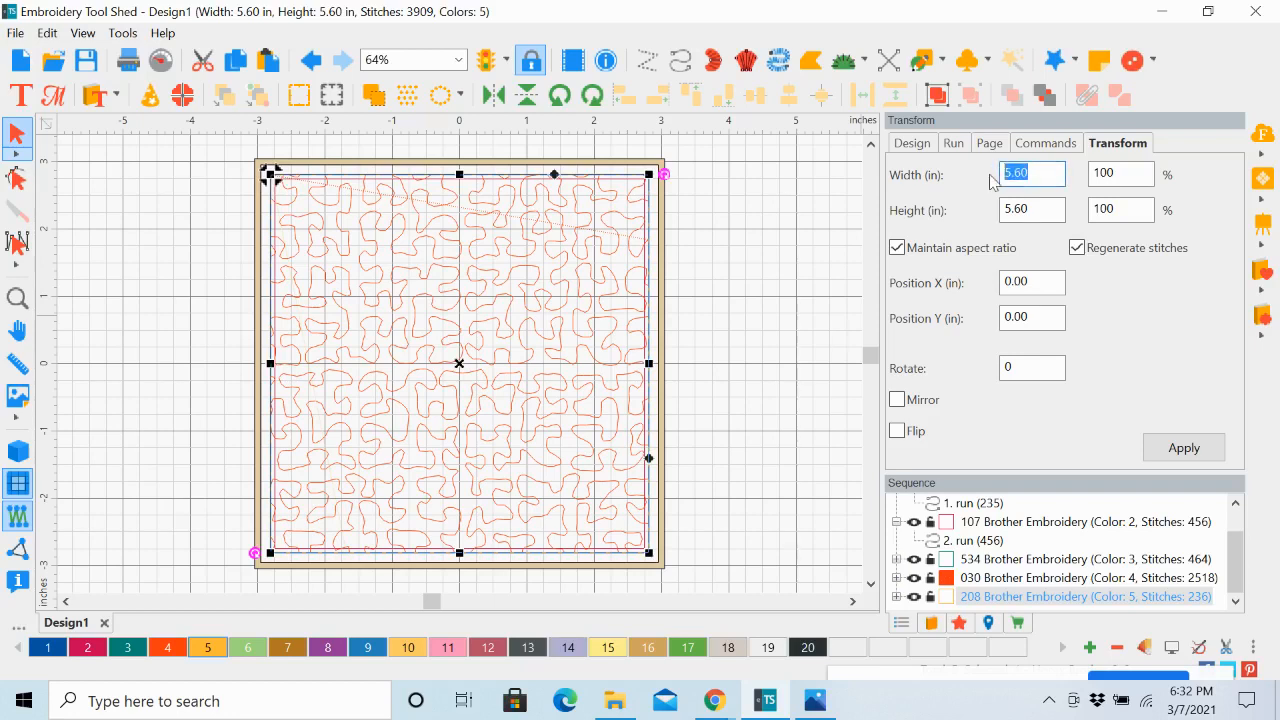
{"action": "type", "text": "5.0"}
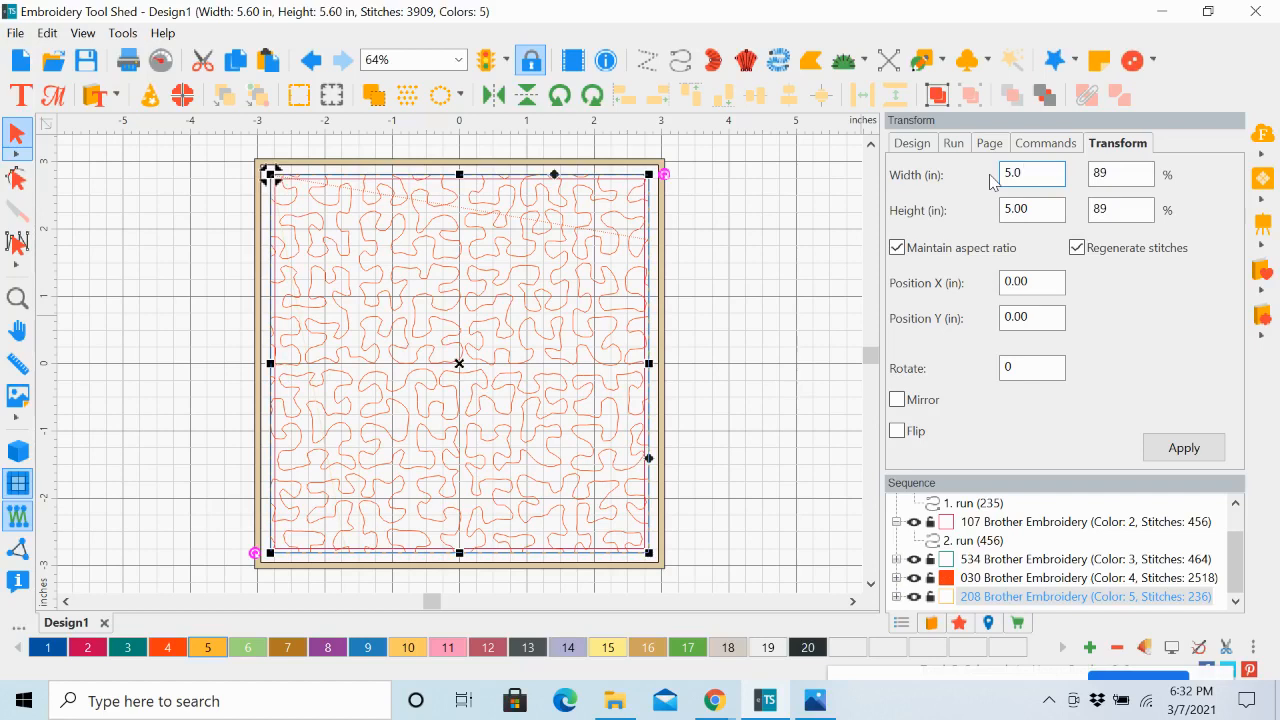
{"action": "left_click", "coordinate": [1190, 448]}
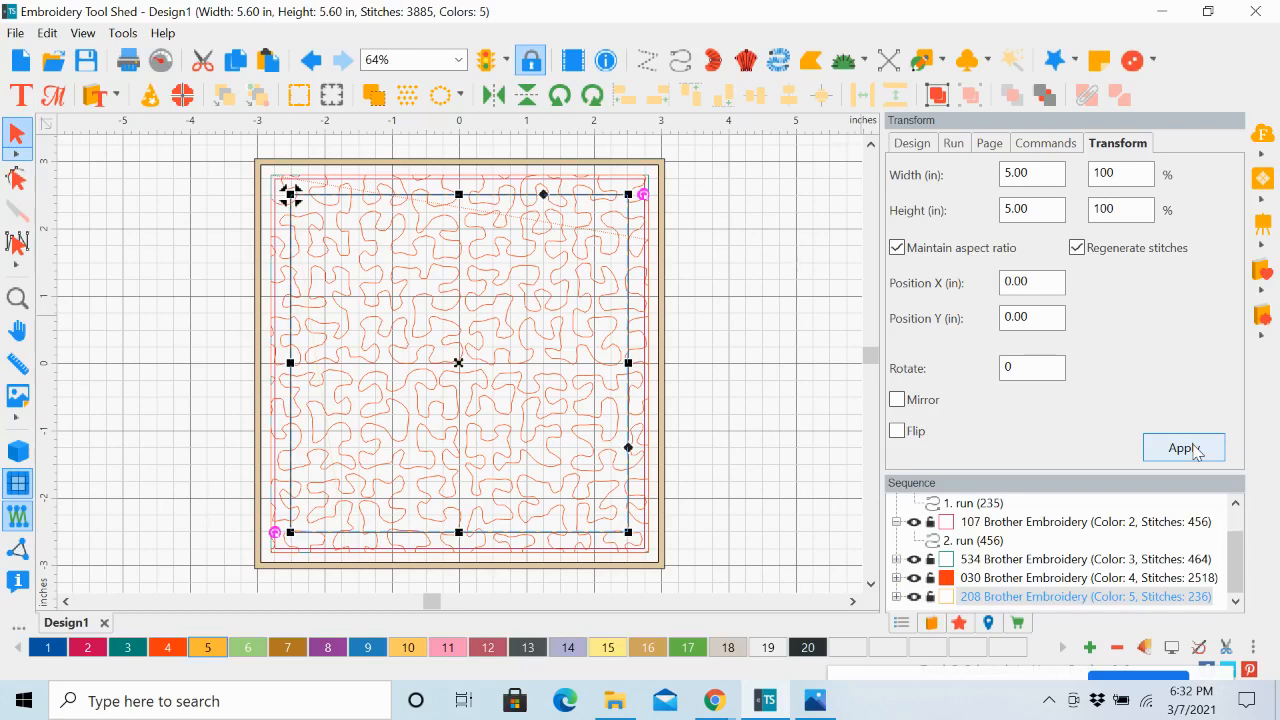
Step: Change the color 5 square's run type to Motif and choose pattern 147
{"action": "left_click", "coordinate": [953, 144]}
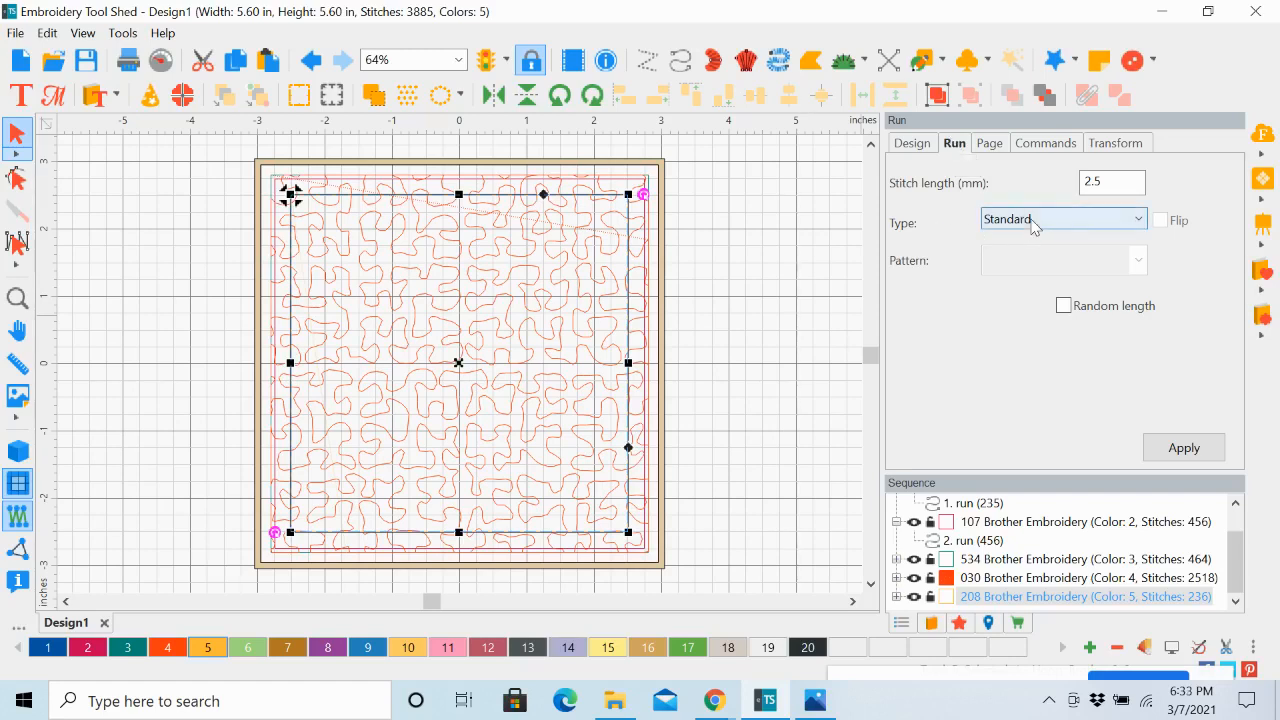
{"action": "left_click", "coordinate": [1140, 226]}
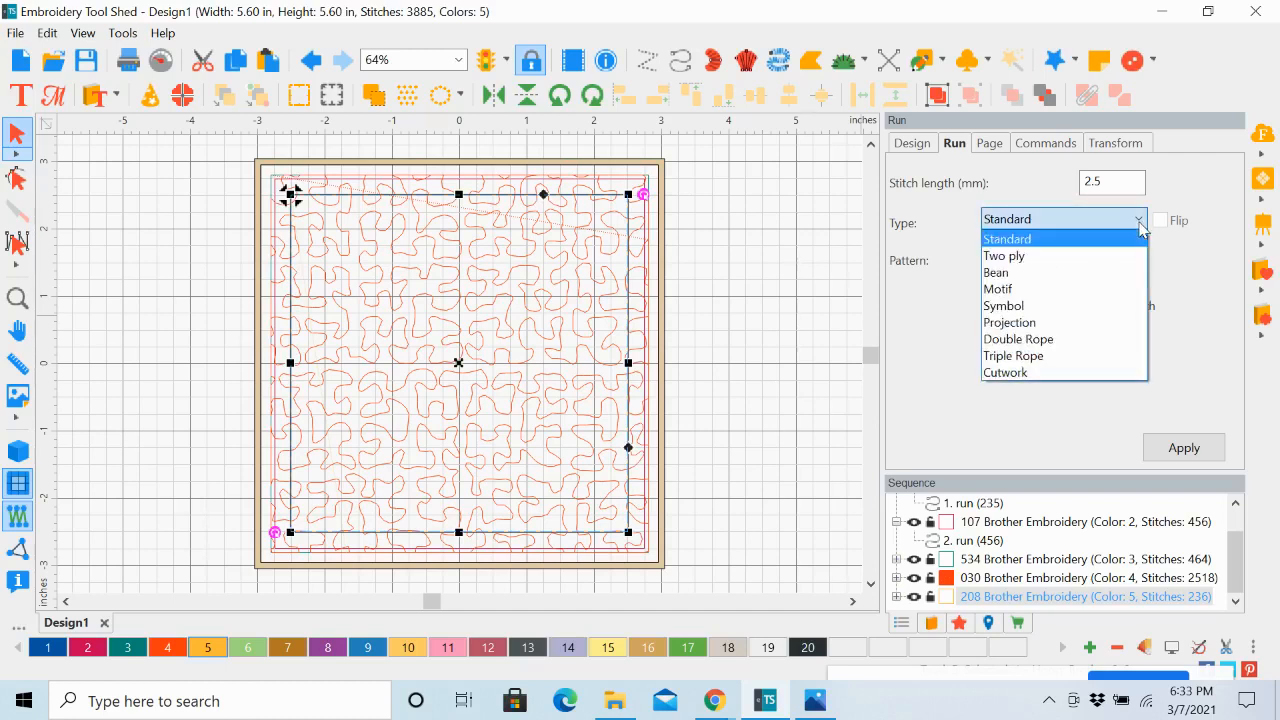
{"action": "left_click", "coordinate": [1110, 290]}
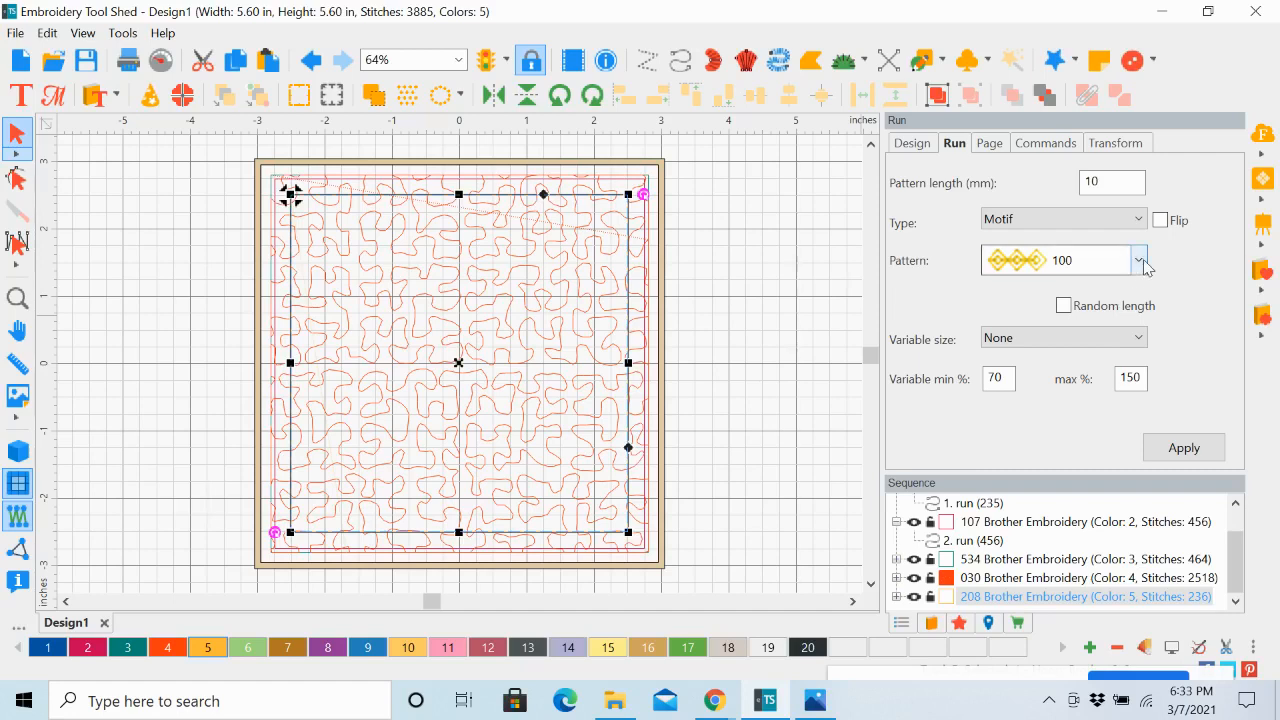
{"action": "left_click", "coordinate": [1139, 260]}
{"action": "left_click_drag", "start_coordinate": [1140, 315], "coordinate": [1139, 447]}
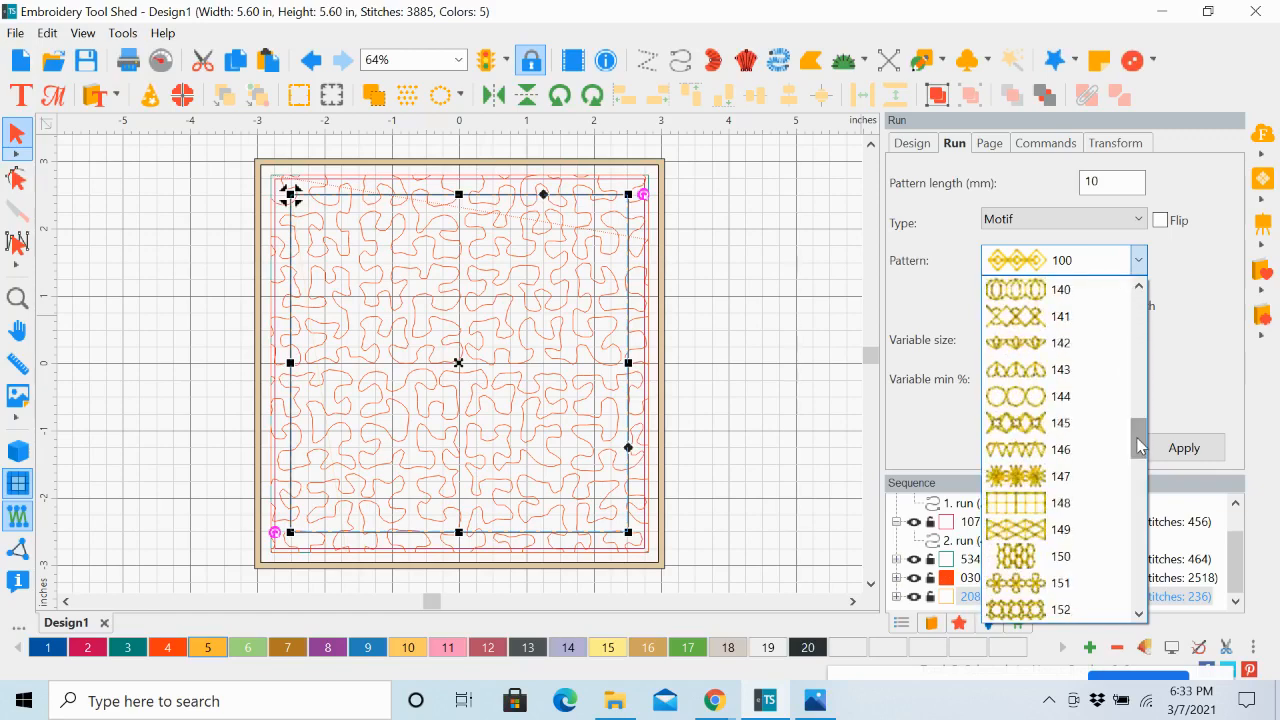
{"action": "left_click", "coordinate": [1021, 484]}
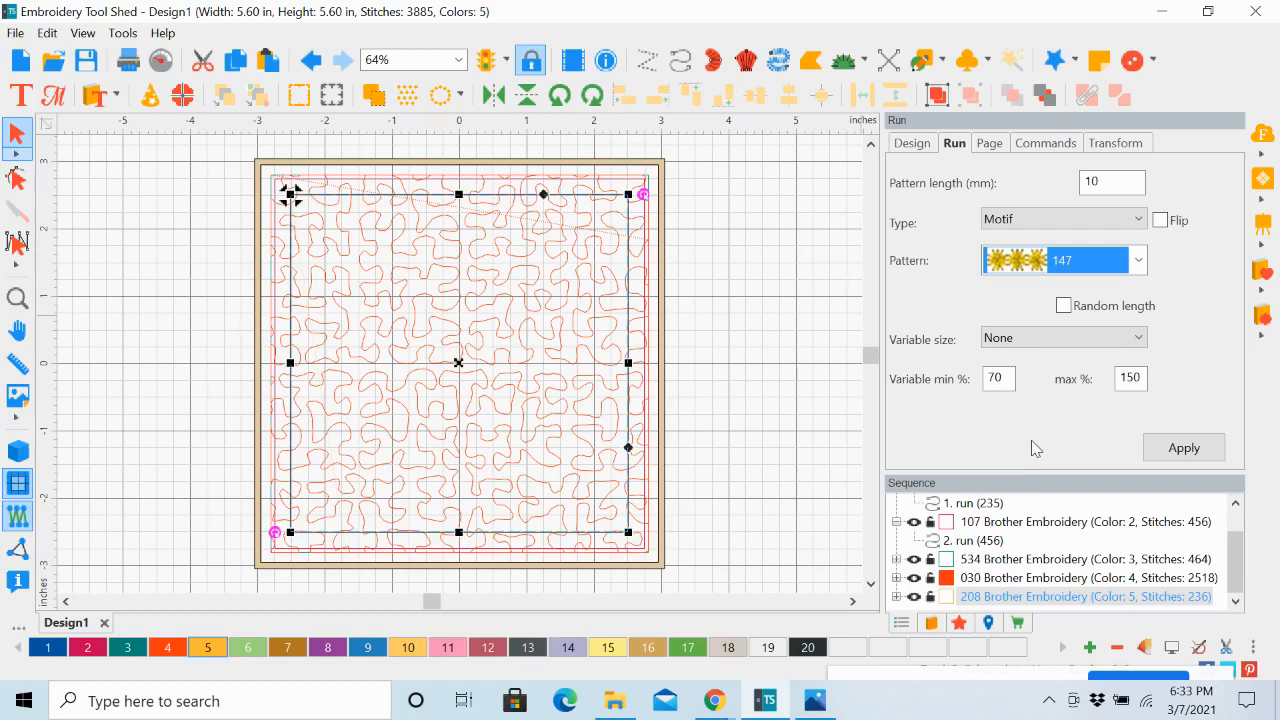
Step: Set the motif border's pattern length to 5.0 mm, apply it, and check its tie in and tie off commands
{"action": "left_click", "coordinate": [1099, 187]}
{"action": "double_click", "coordinate": [1097, 184]}
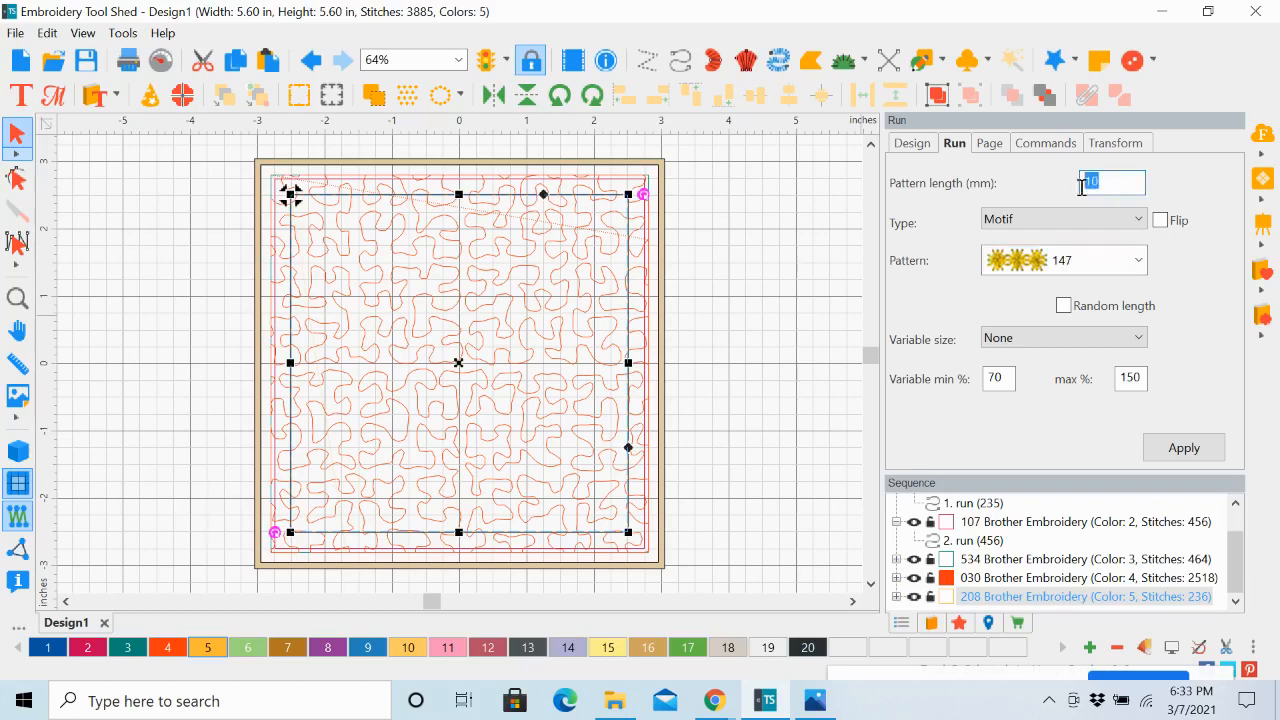
{"action": "type", "text": "5"}
{"action": "left_click", "coordinate": [1184, 449]}
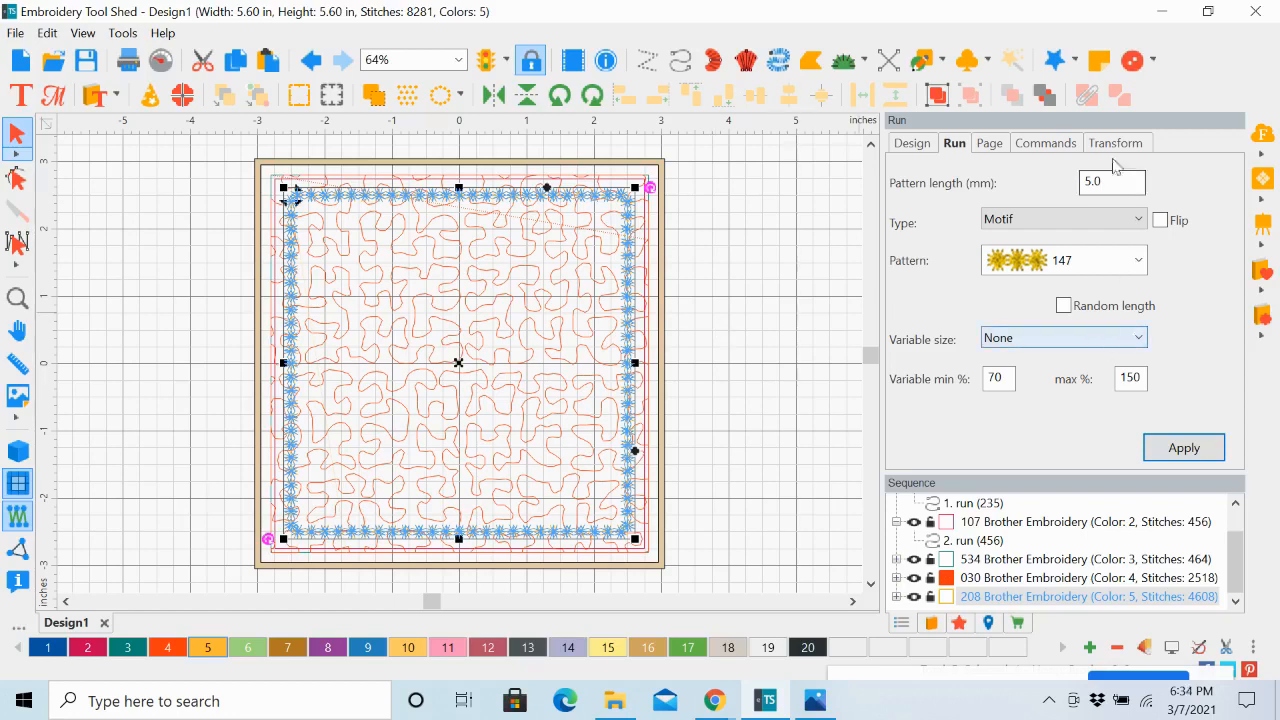
{"action": "left_click", "coordinate": [1042, 145]}
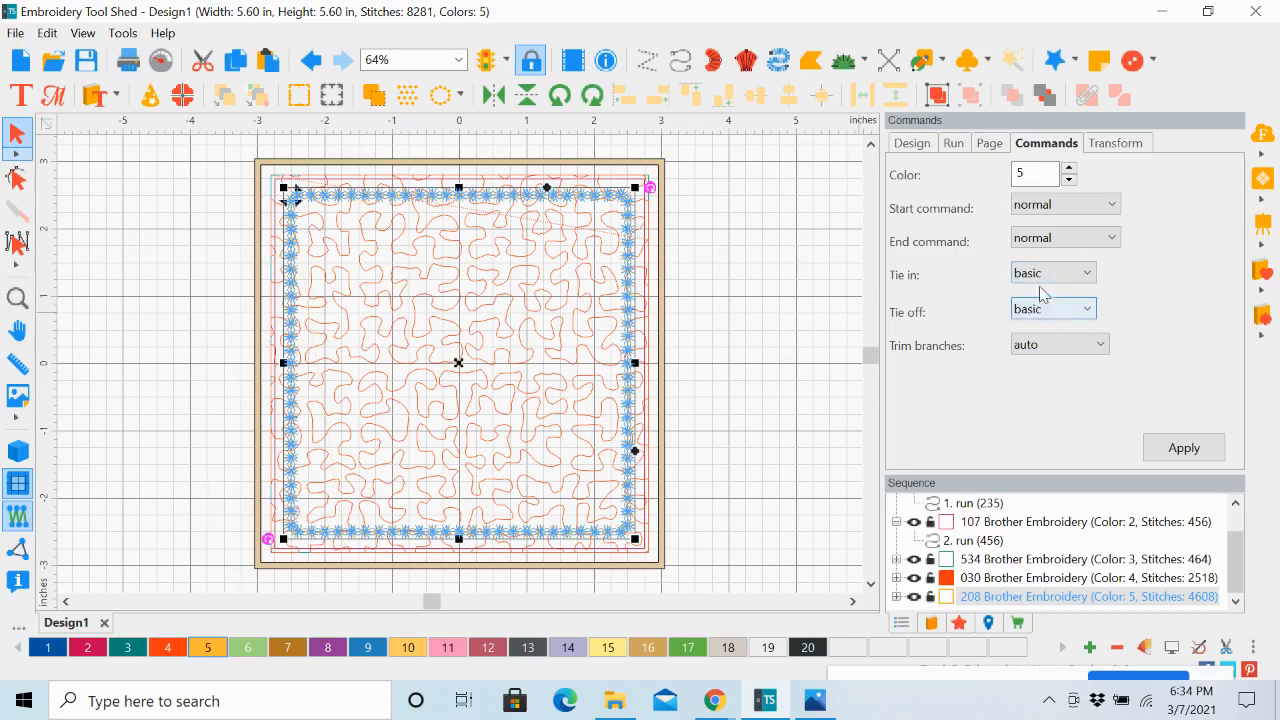
Step: Apply the motif border's commands and place a text object in the Cursive font beside the hoop's upper right corner
{"action": "left_click", "coordinate": [1190, 452]}
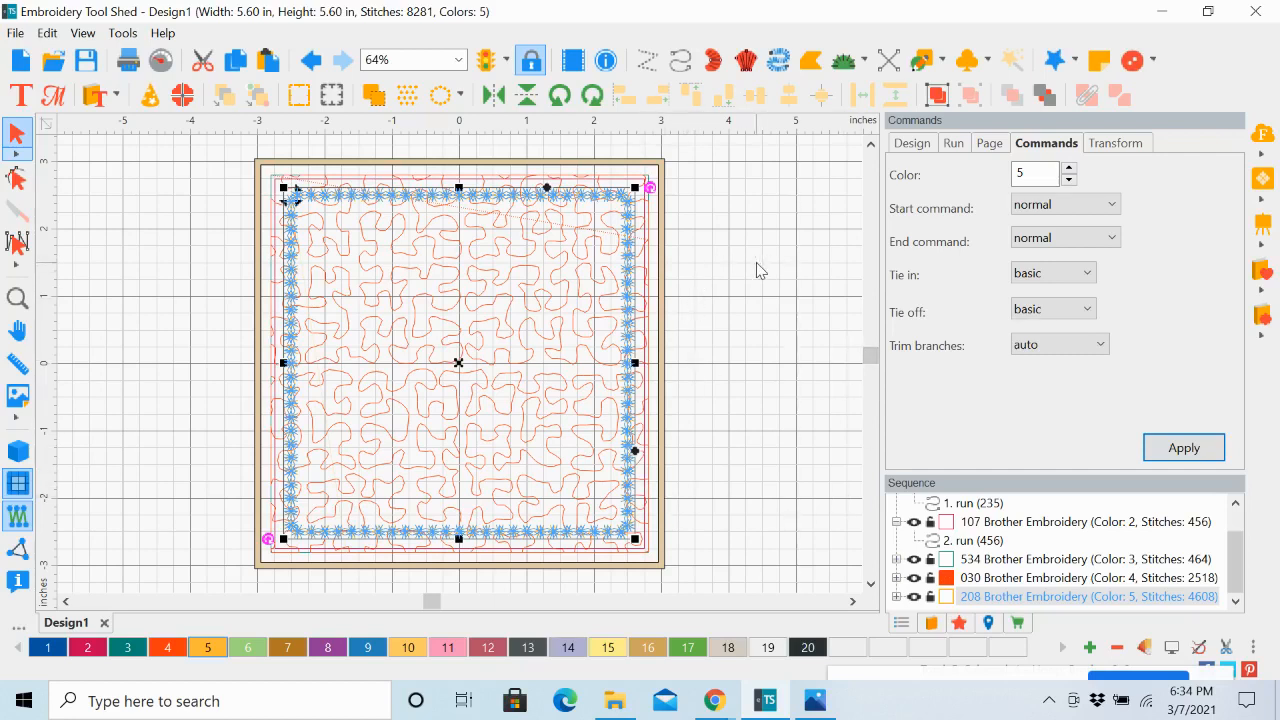
{"action": "left_click", "coordinate": [17, 96]}
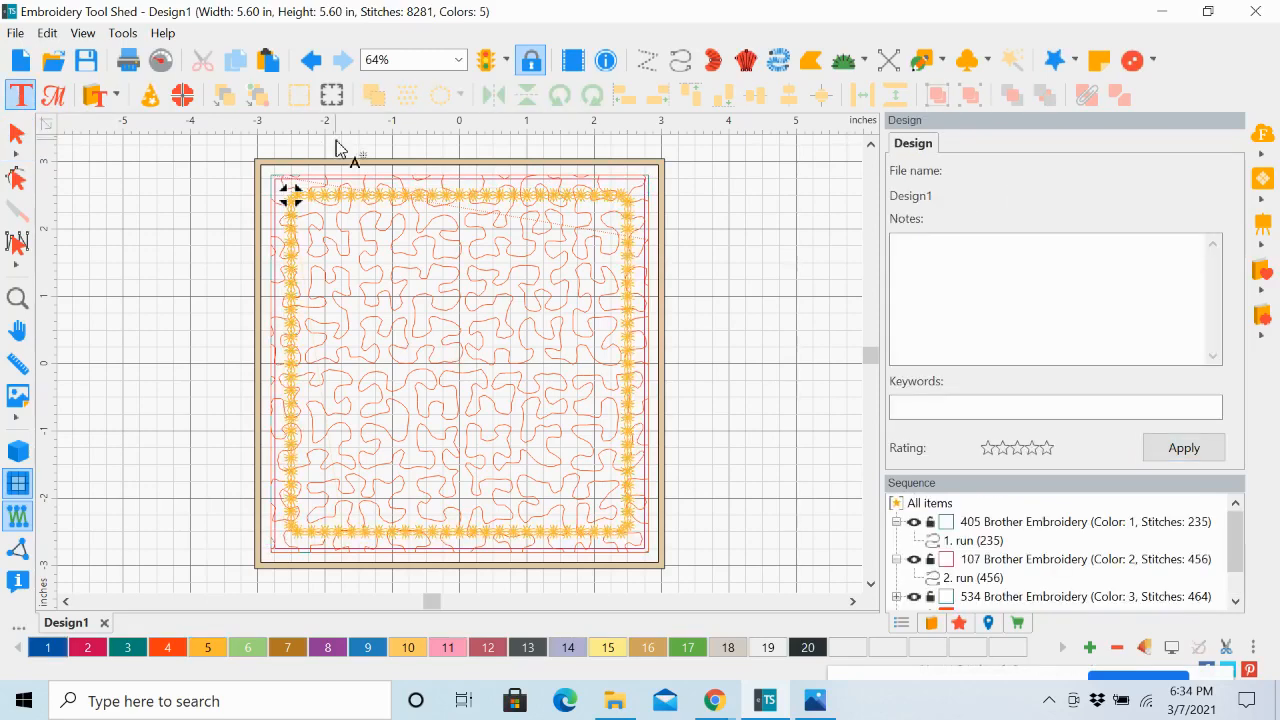
{"action": "left_click", "coordinate": [729, 250]}
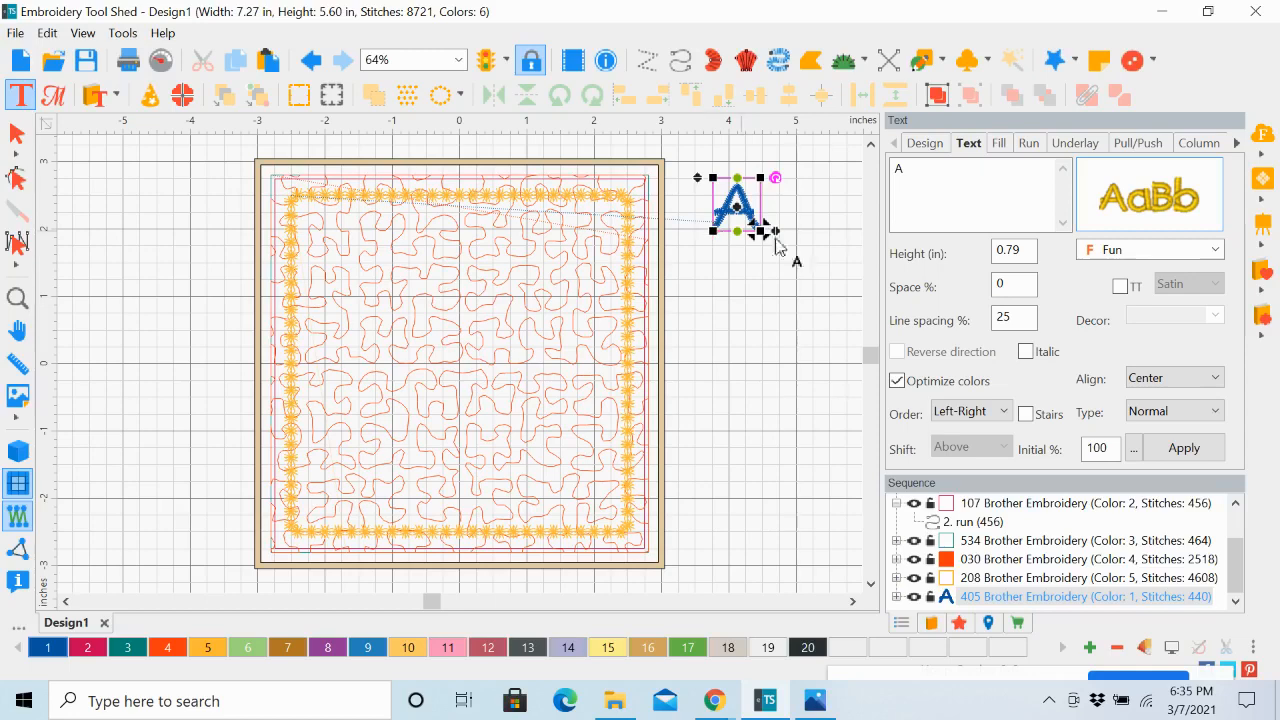
{"action": "left_click", "coordinate": [1215, 251]}
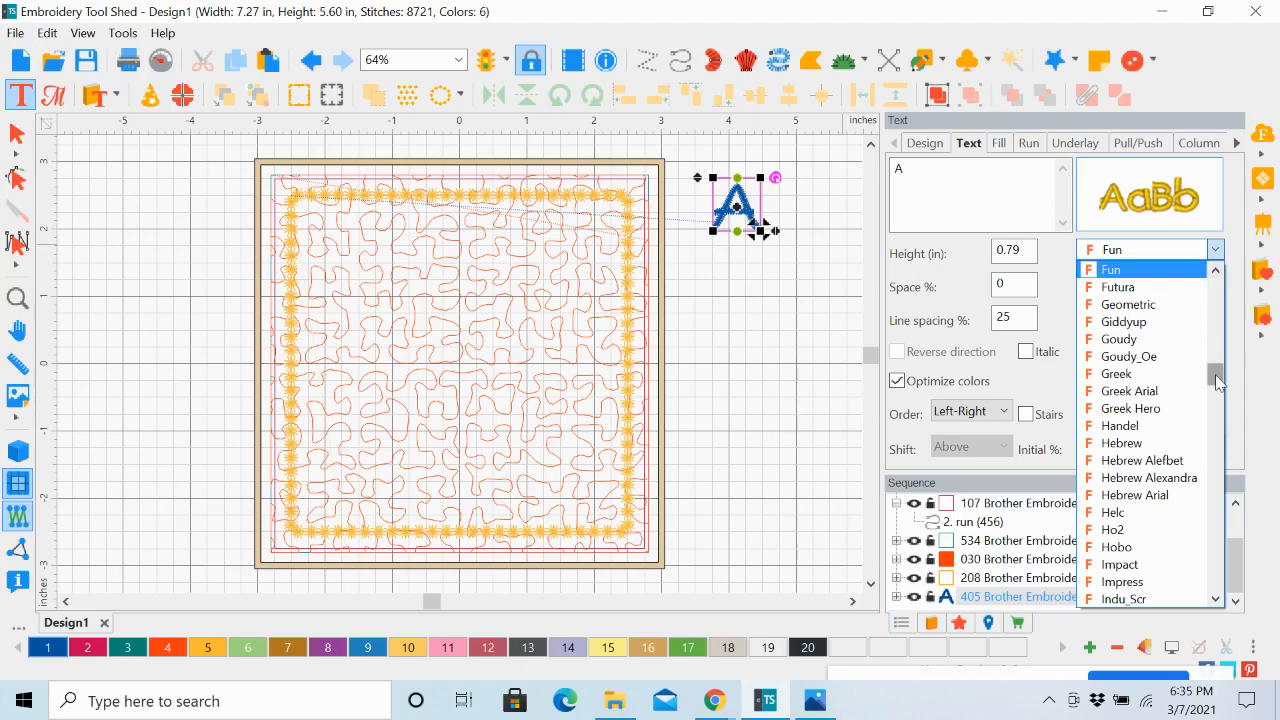
{"action": "left_click_drag", "start_coordinate": [1219, 378], "coordinate": [1218, 342]}
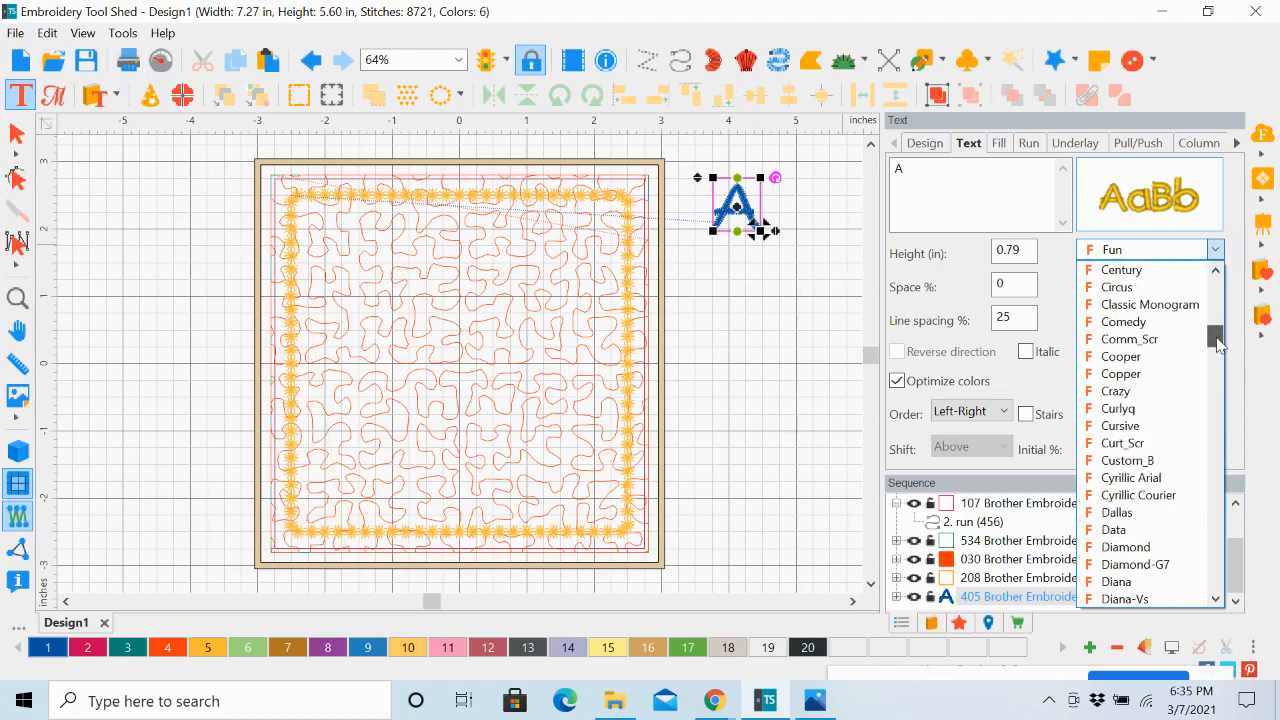
{"action": "left_click", "coordinate": [1118, 427]}
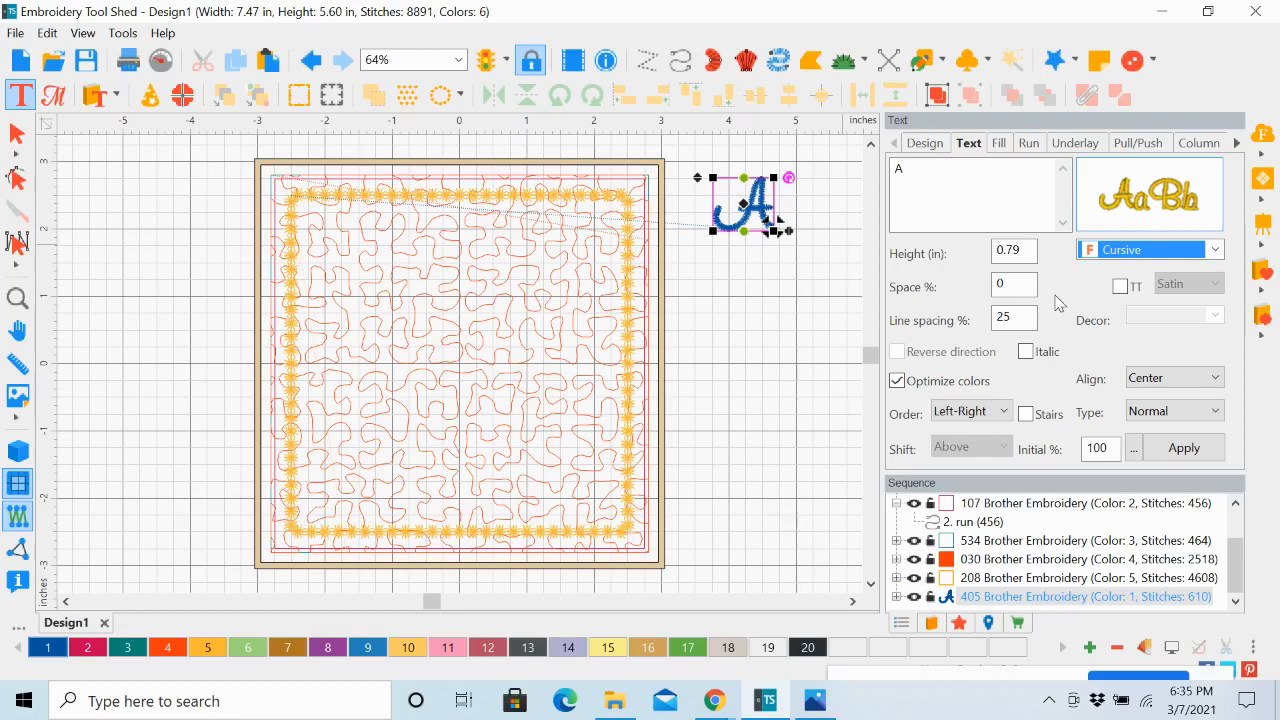
Step: Replace the text object's letter A with the word Welcome and apply it
{"action": "left_click", "coordinate": [908, 174]}
{"action": "left_click_drag", "start_coordinate": [908, 174], "coordinate": [894, 178]}
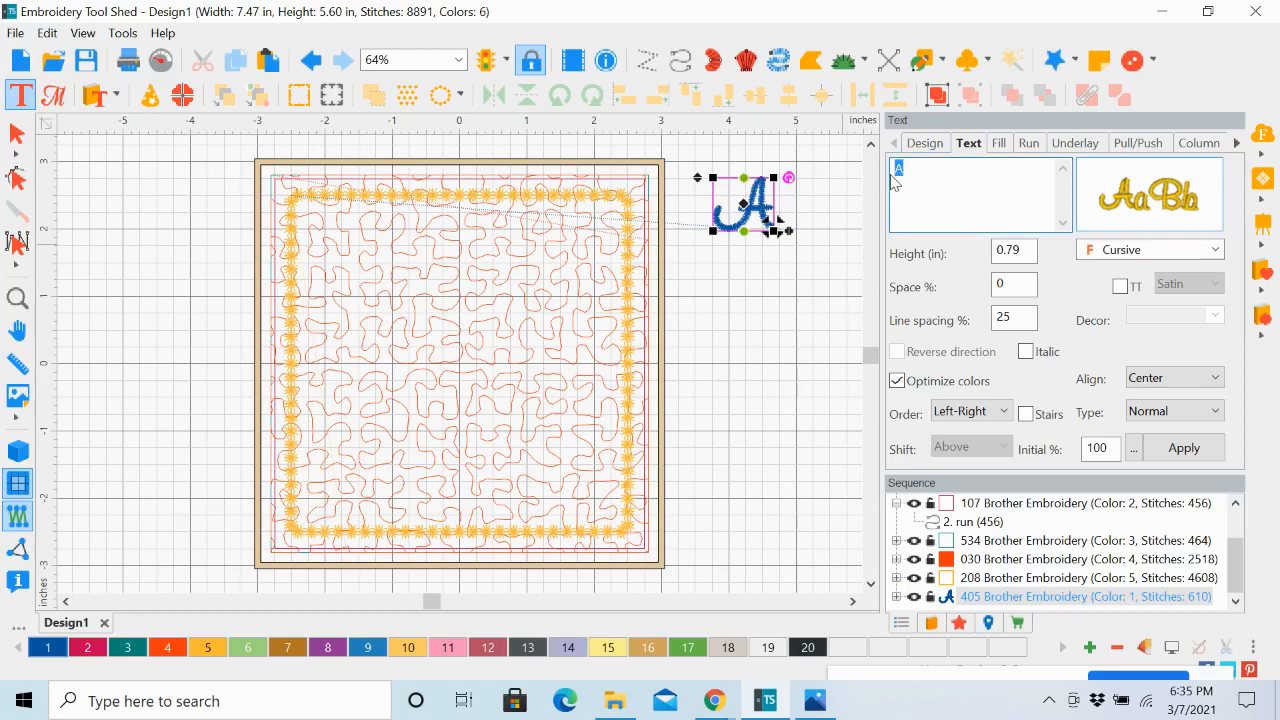
{"action": "type", "text": "Welcome"}
{"action": "left_click", "coordinate": [1180, 449]}
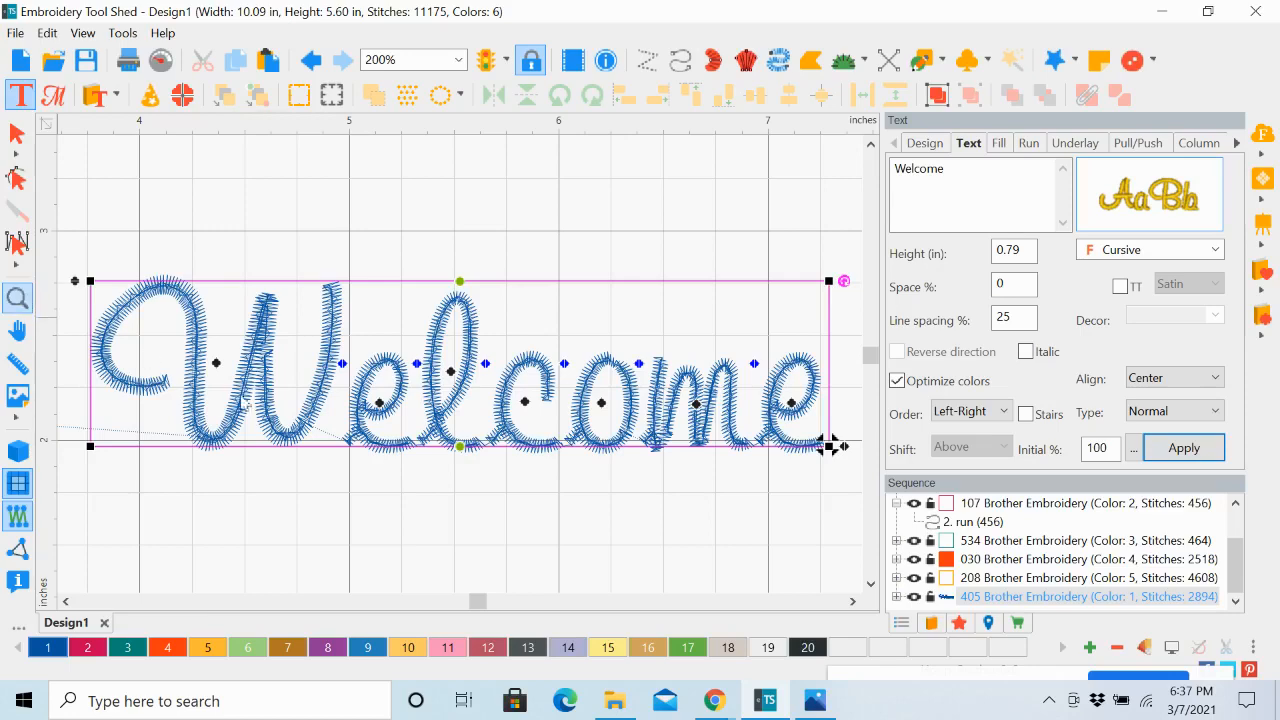
Step: Examine up close how the letters of Welcome join at their connecting strokes
{"action": "left_click", "coordinate": [18, 298]}
{"action": "left_click_drag", "start_coordinate": [362, 395], "coordinate": [490, 508]}
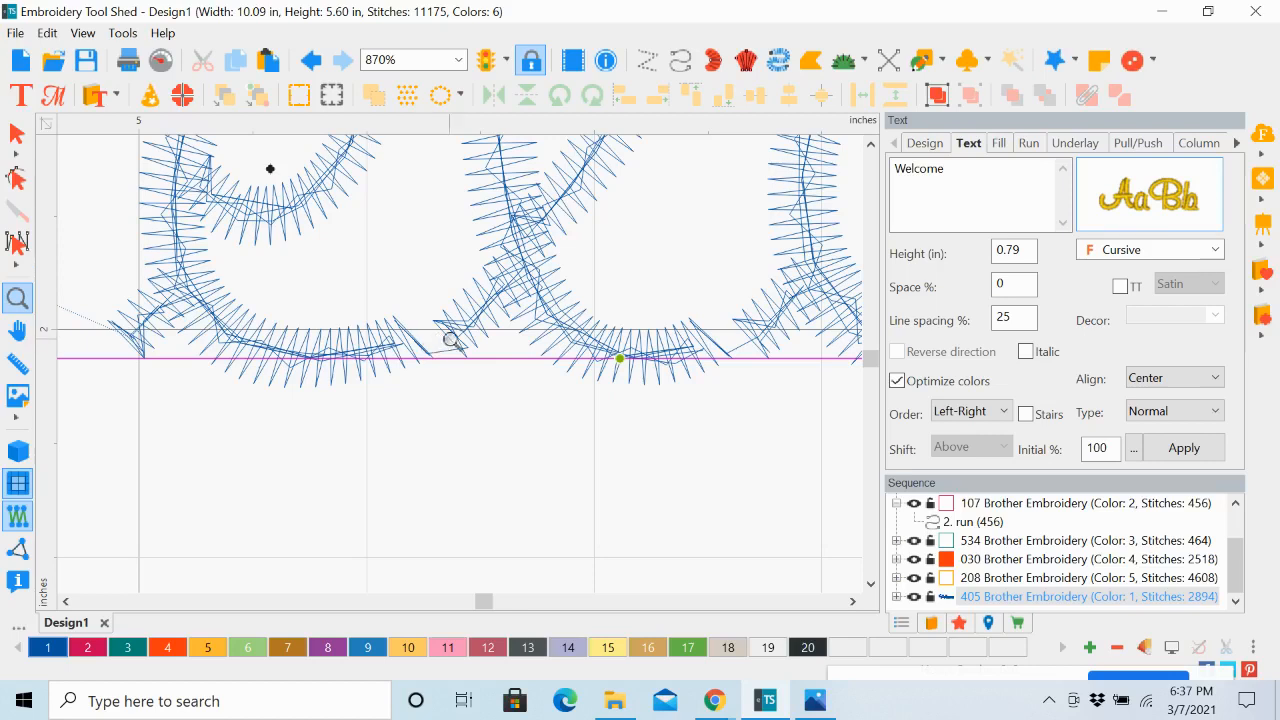
{"action": "left_click", "coordinate": [459, 60]}
{"action": "left_click", "coordinate": [455, 114]}
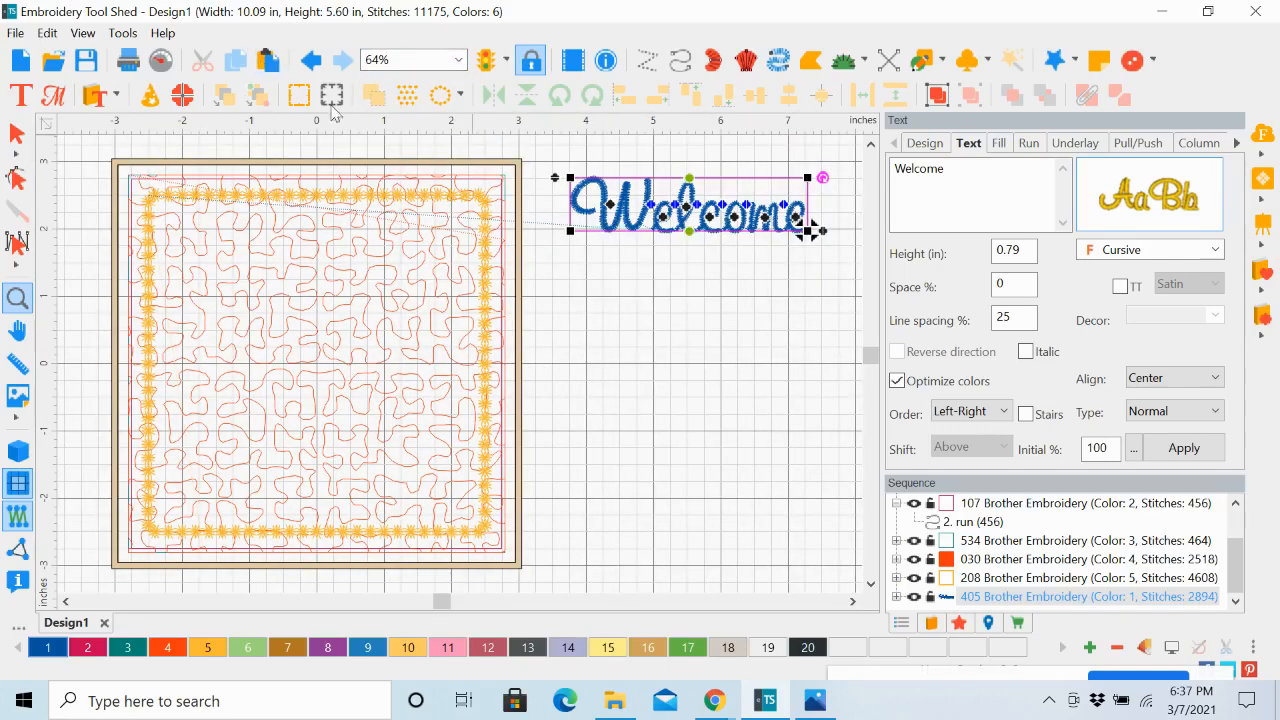
{"action": "left_click", "coordinate": [17, 298]}
{"action": "left_click", "coordinate": [545, 148]}
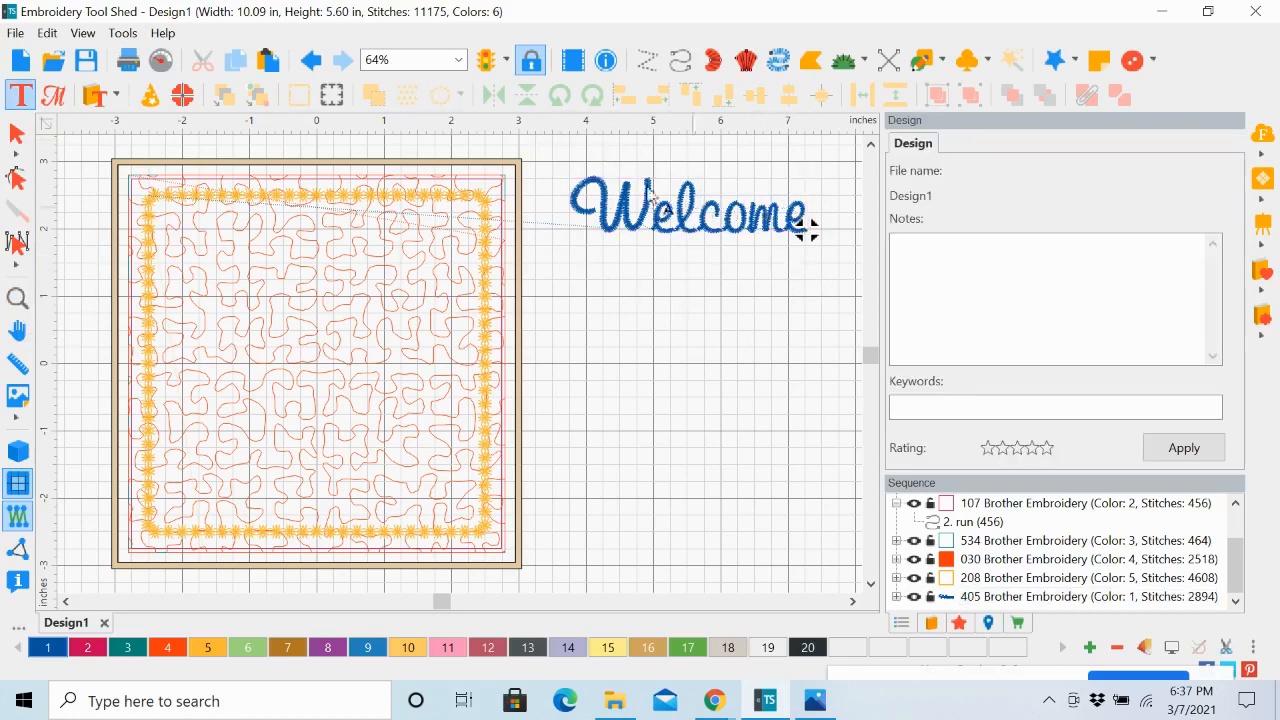
Step: Tighten the spacing between the individual letters of Welcome so that their connecting strokes overlap
{"action": "left_click", "coordinate": [20, 302]}
{"action": "left_click_drag", "start_coordinate": [560, 164], "coordinate": [845, 283]}
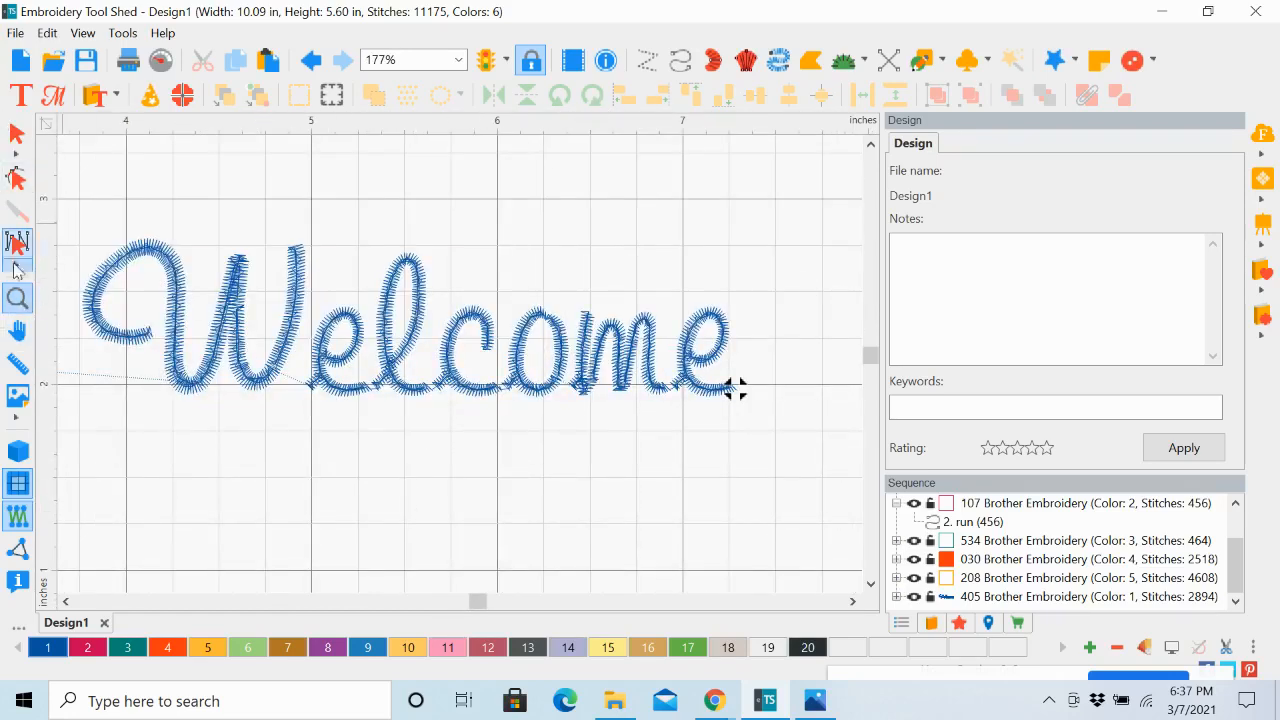
{"action": "left_click", "coordinate": [19, 95]}
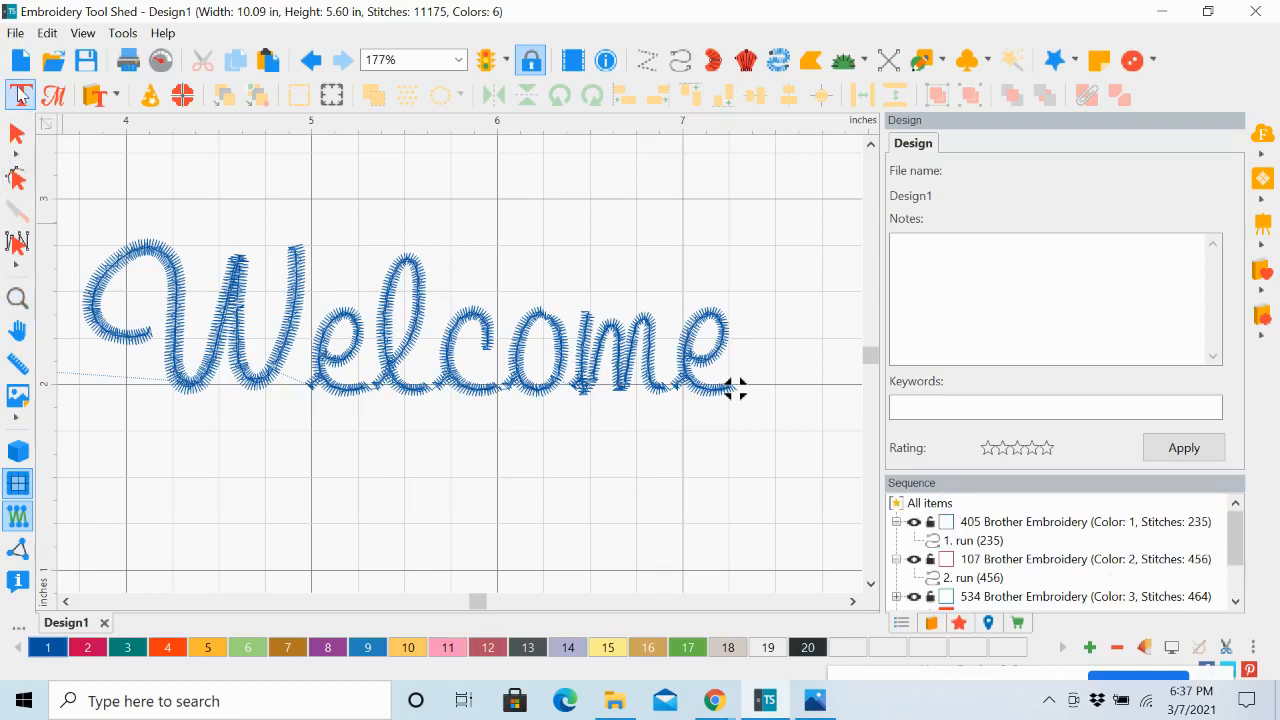
{"action": "left_click", "coordinate": [352, 343]}
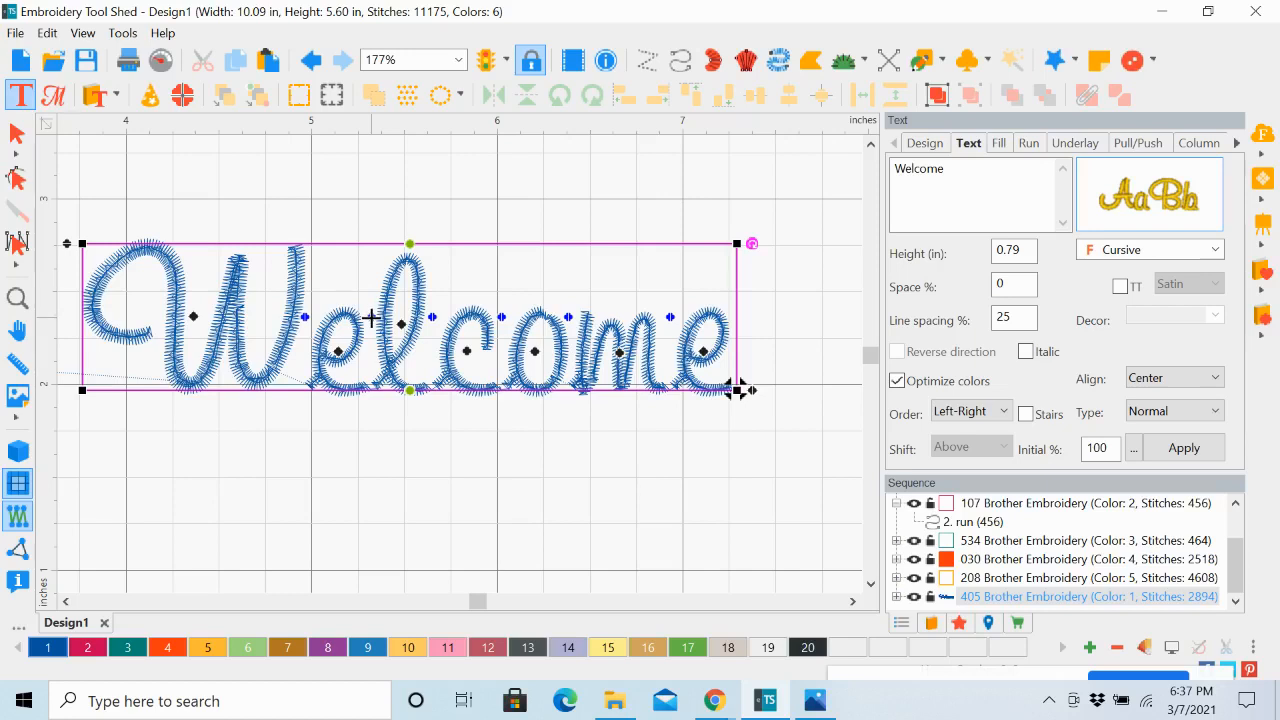
{"action": "left_click_drag", "start_coordinate": [371, 318], "coordinate": [365, 318]}
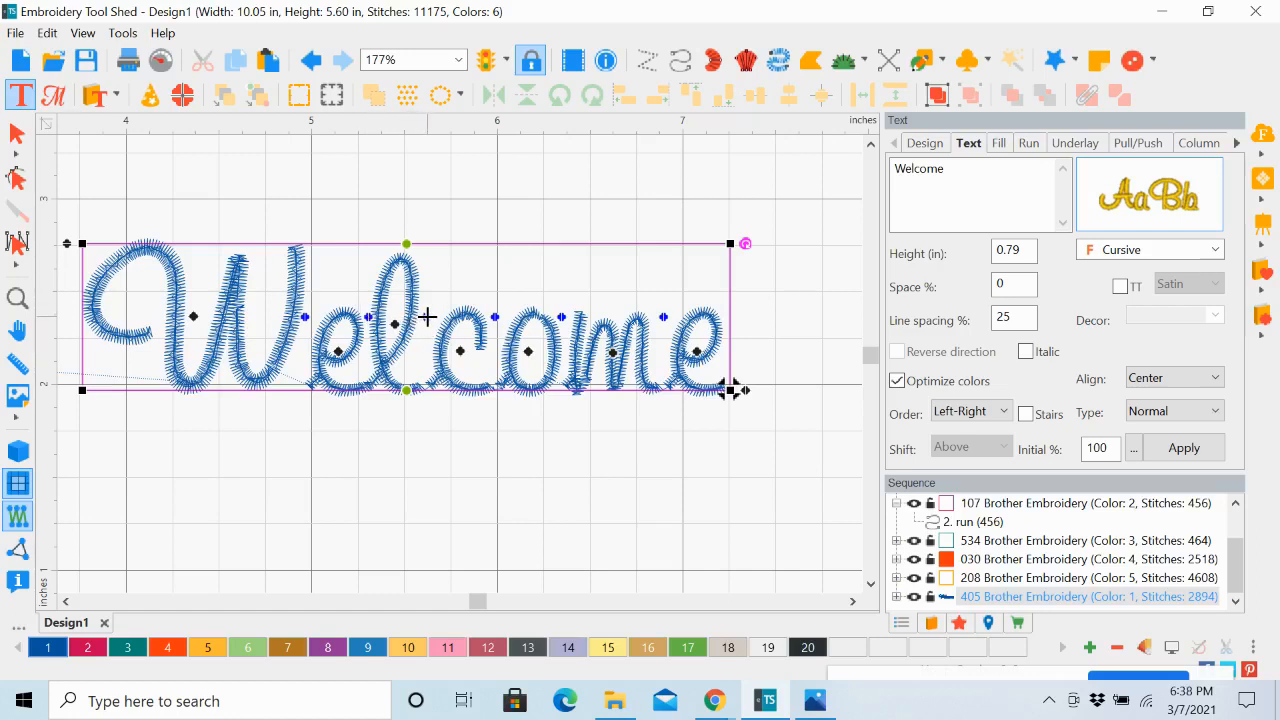
{"action": "left_click_drag", "start_coordinate": [427, 317], "coordinate": [420, 316]}
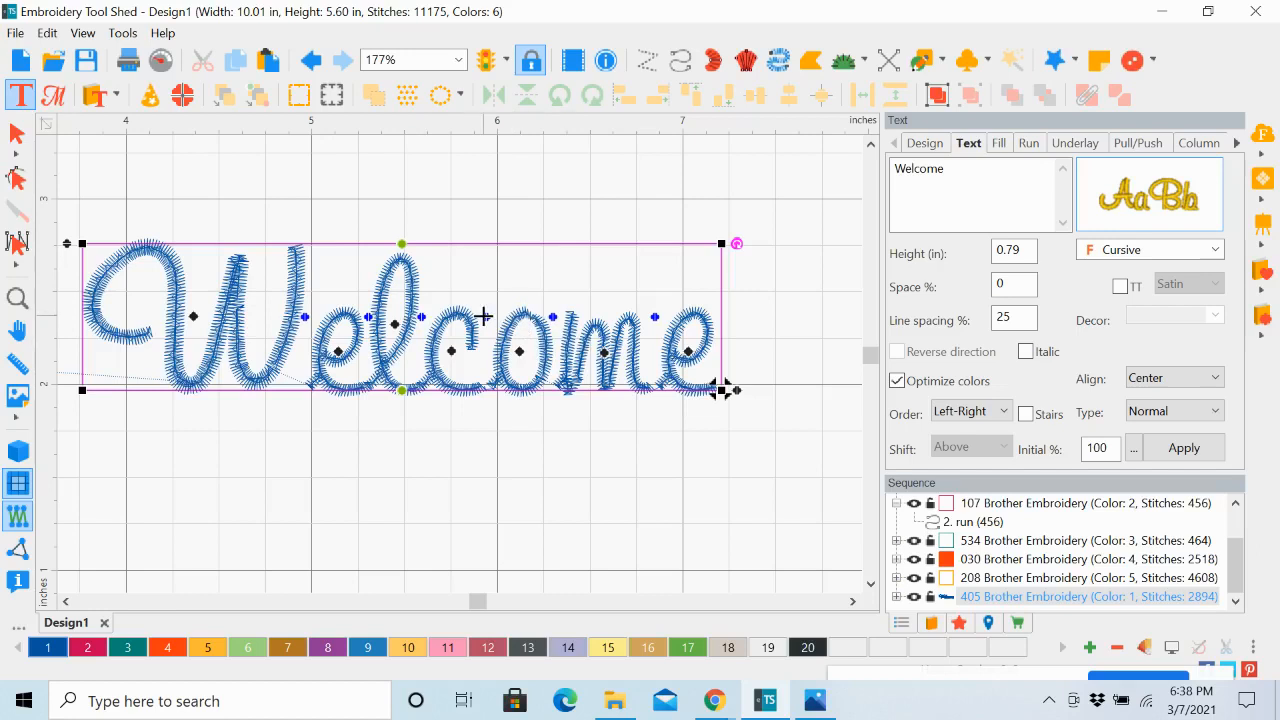
{"action": "left_click_drag", "start_coordinate": [490, 316], "coordinate": [482, 316]}
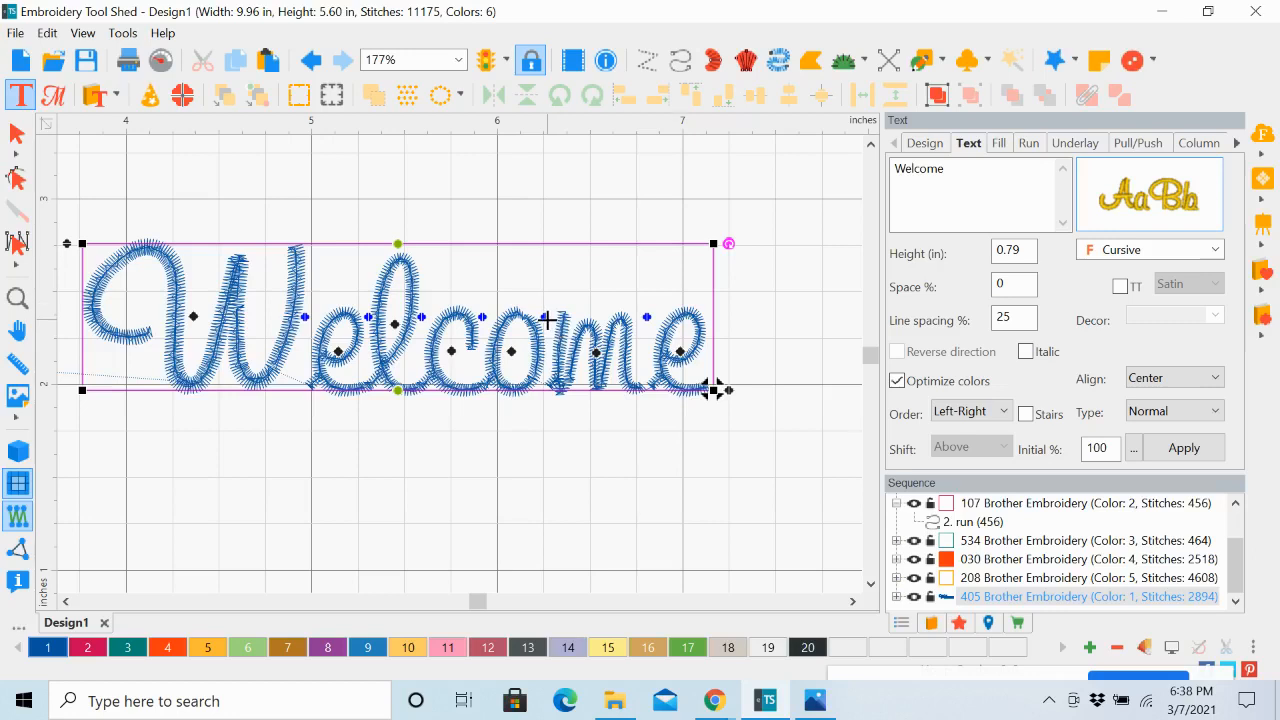
{"action": "left_click_drag", "start_coordinate": [548, 318], "coordinate": [543, 319]}
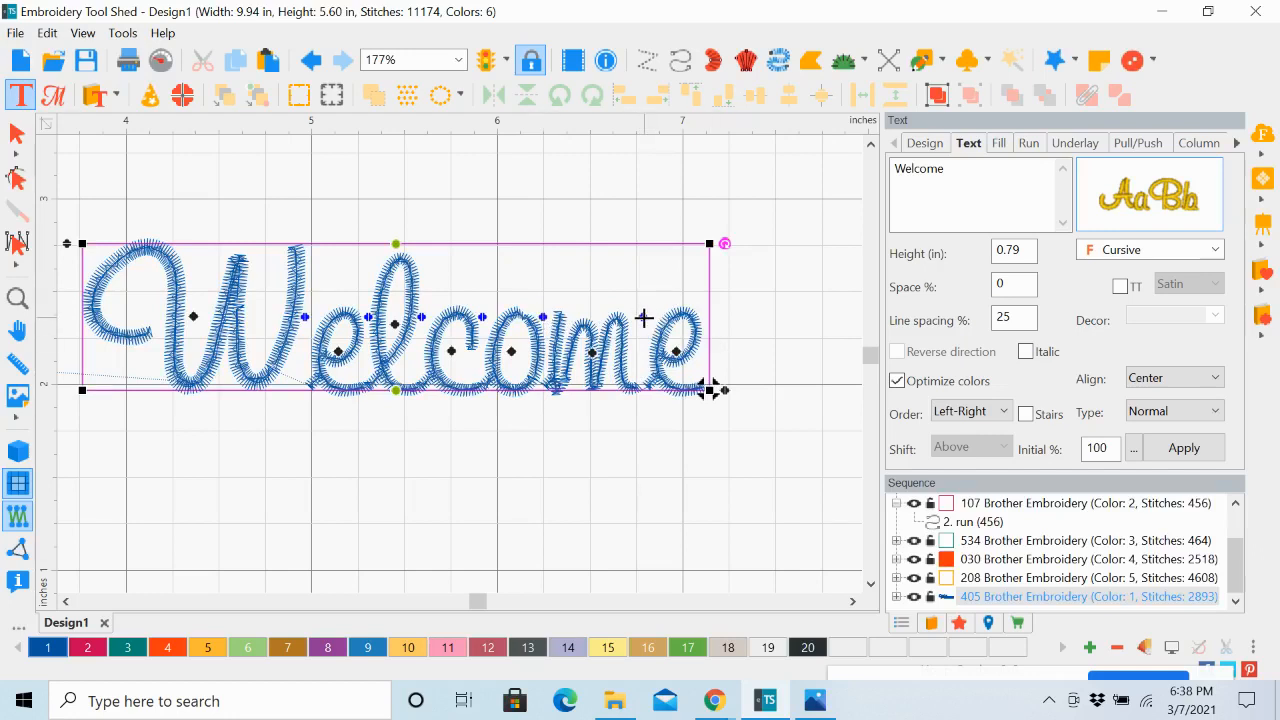
{"action": "left_click_drag", "start_coordinate": [644, 318], "coordinate": [634, 318]}
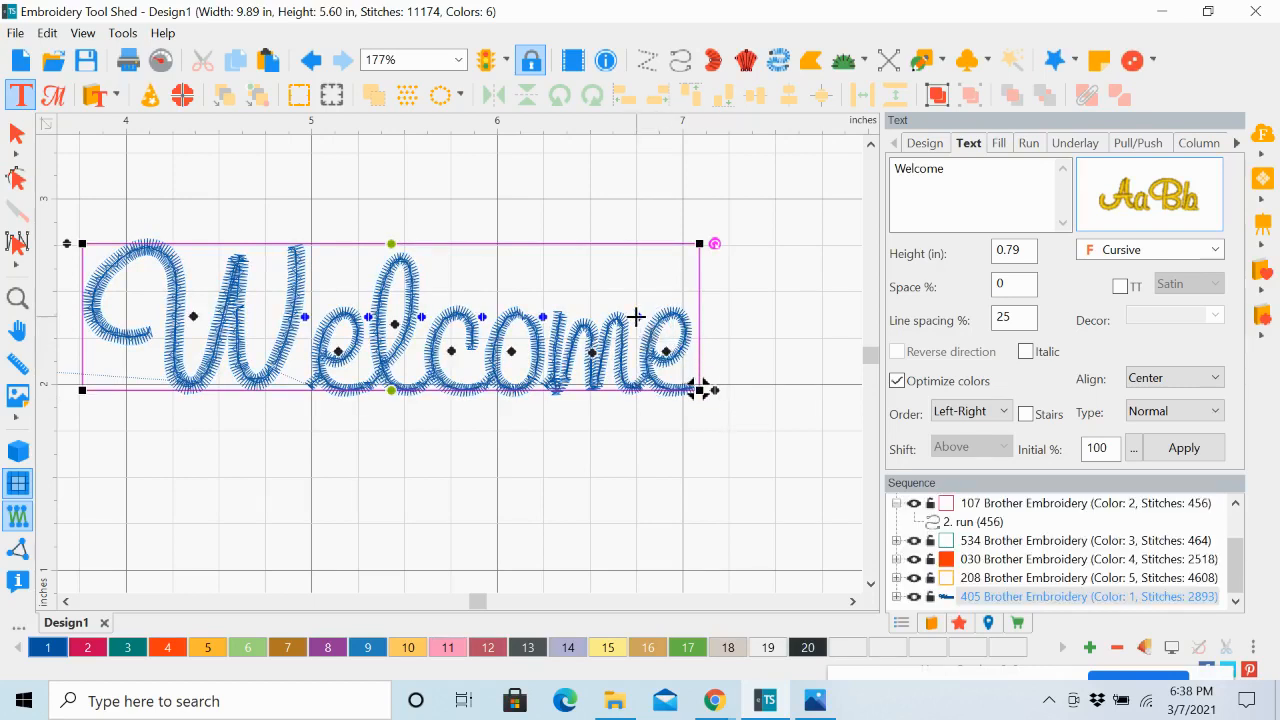
{"action": "left_click_drag", "start_coordinate": [636, 316], "coordinate": [637, 317]}
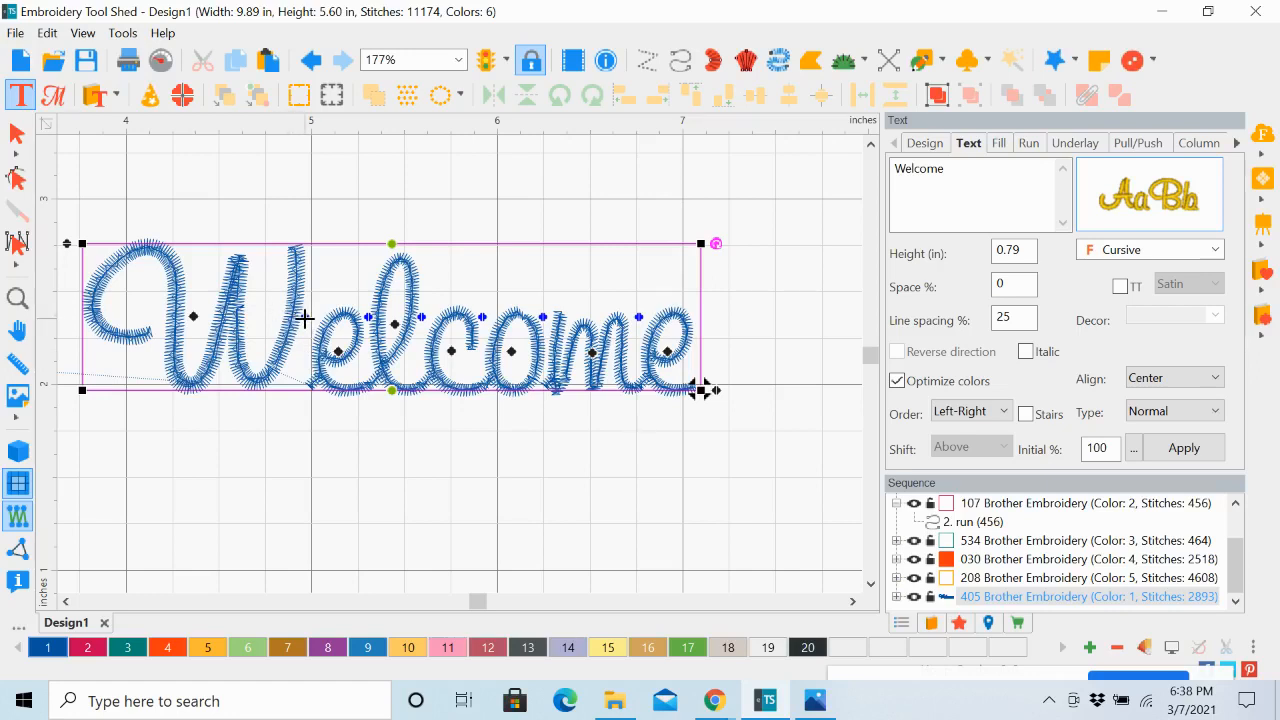
{"action": "left_click_drag", "start_coordinate": [305, 318], "coordinate": [295, 318]}
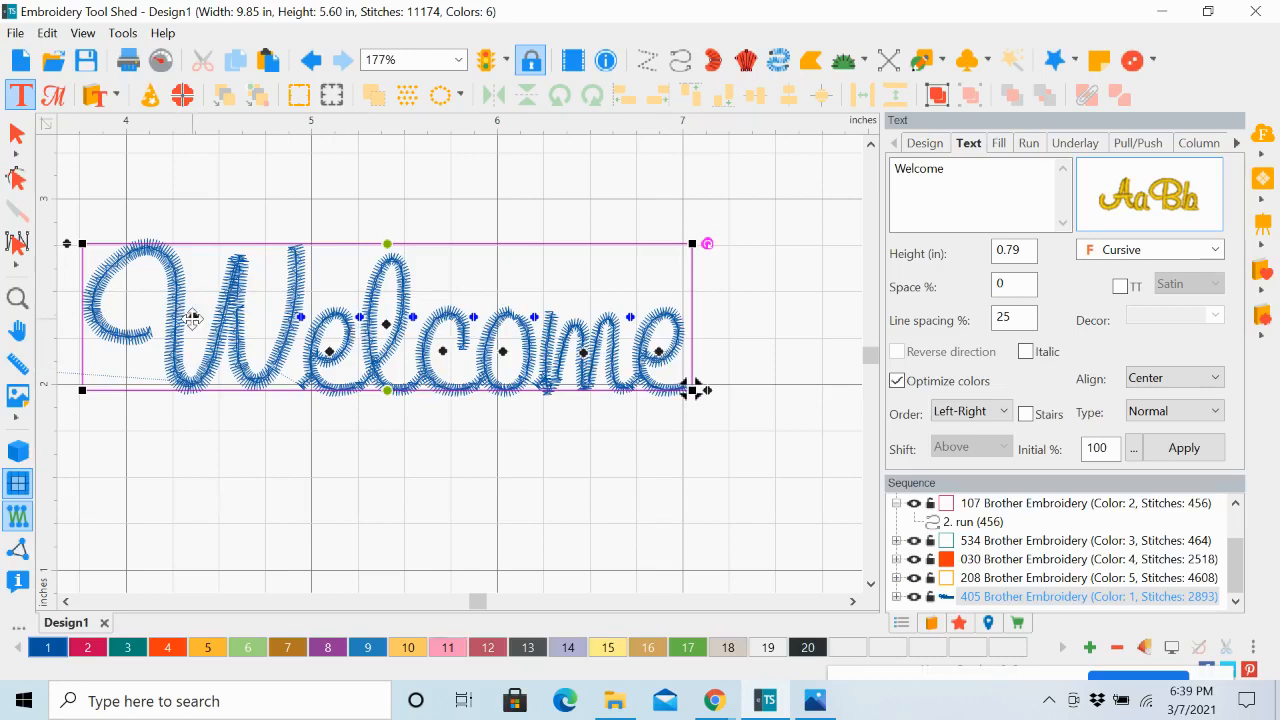
Step: Try moving the letter W up on its own, and undo that move
{"action": "left_click_drag", "start_coordinate": [193, 318], "coordinate": [195, 197]}
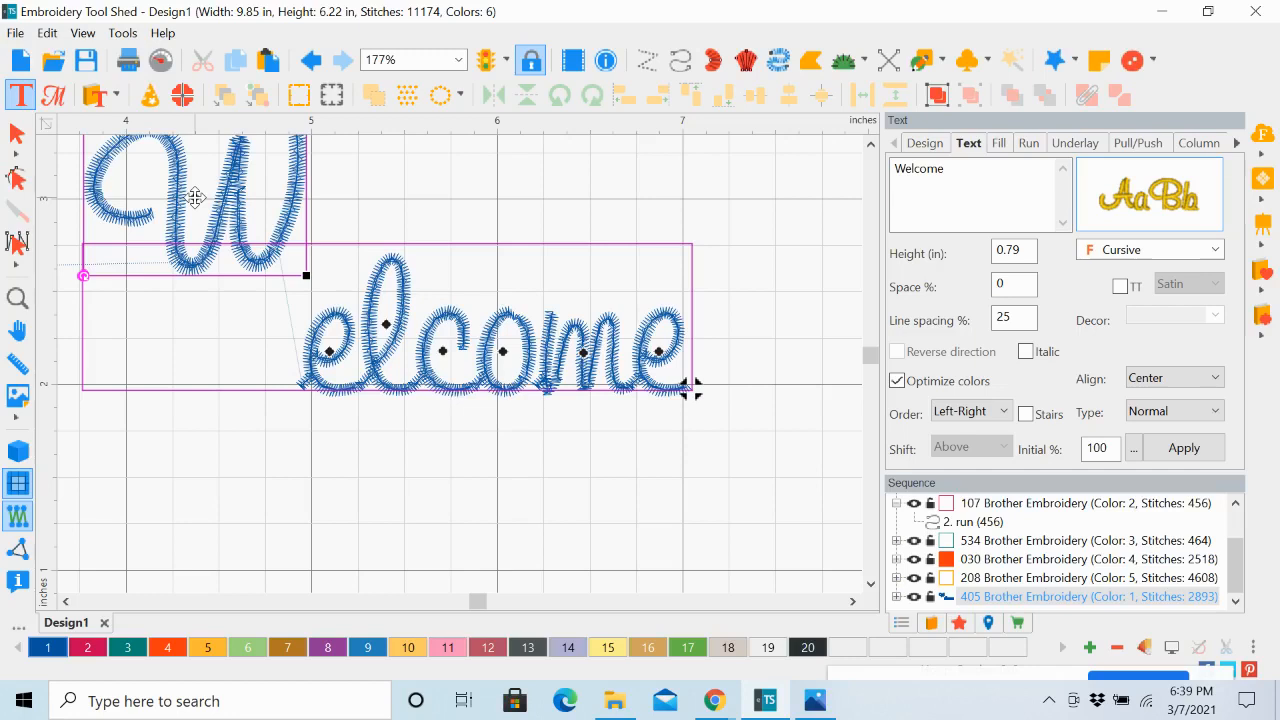
{"action": "left_click", "coordinate": [312, 61]}
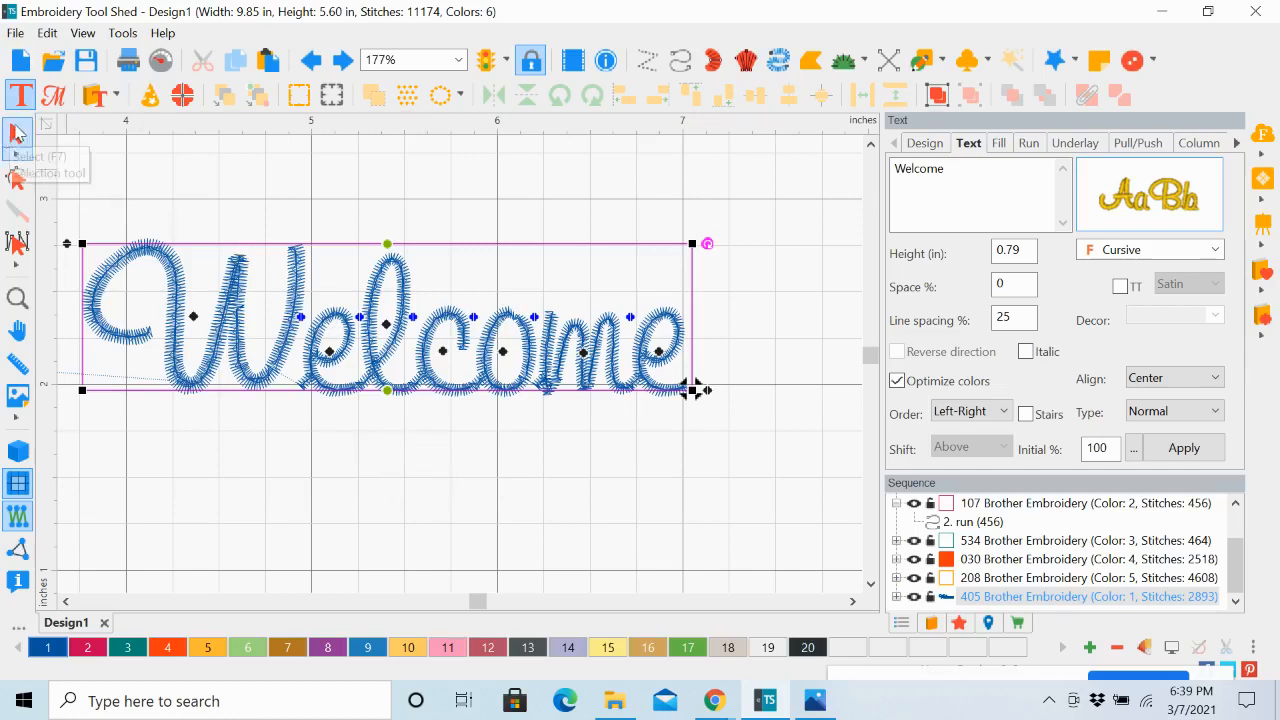
Step: Move the whole word Welcome into the hoop, just above the middle of the stippled square
{"action": "left_click", "coordinate": [17, 133]}
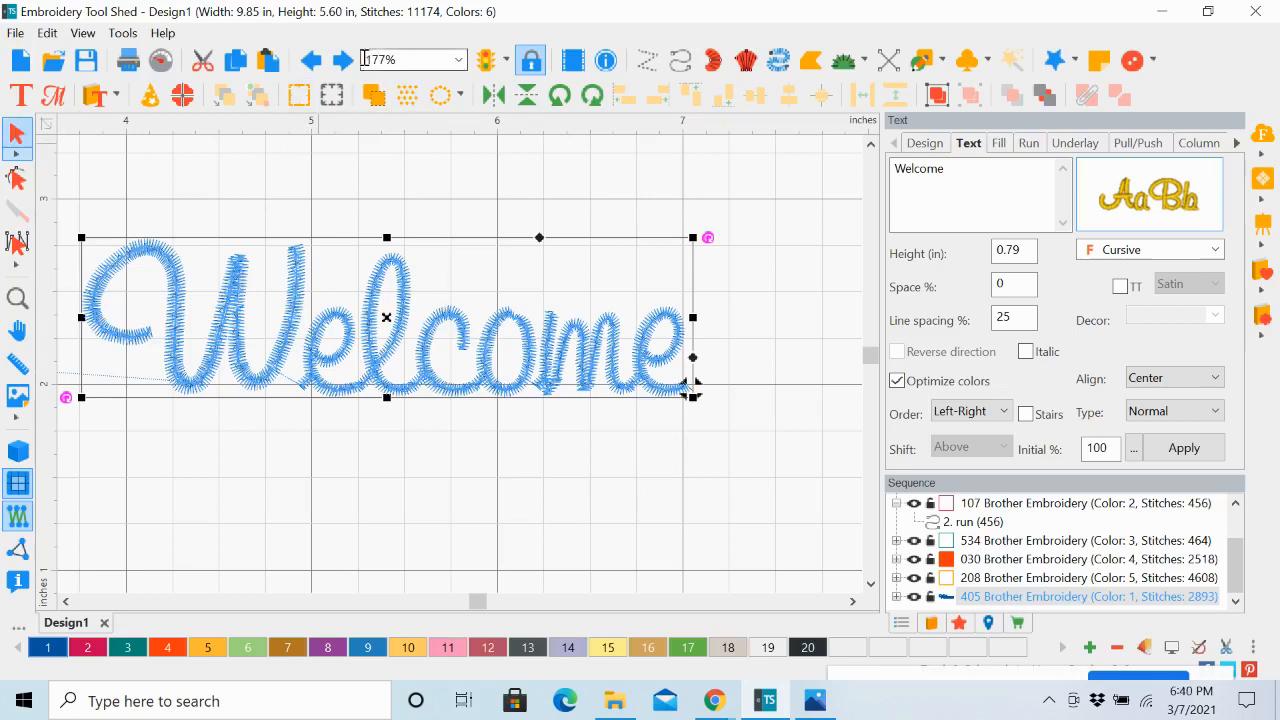
{"action": "left_click", "coordinate": [458, 60]}
{"action": "left_click", "coordinate": [449, 114]}
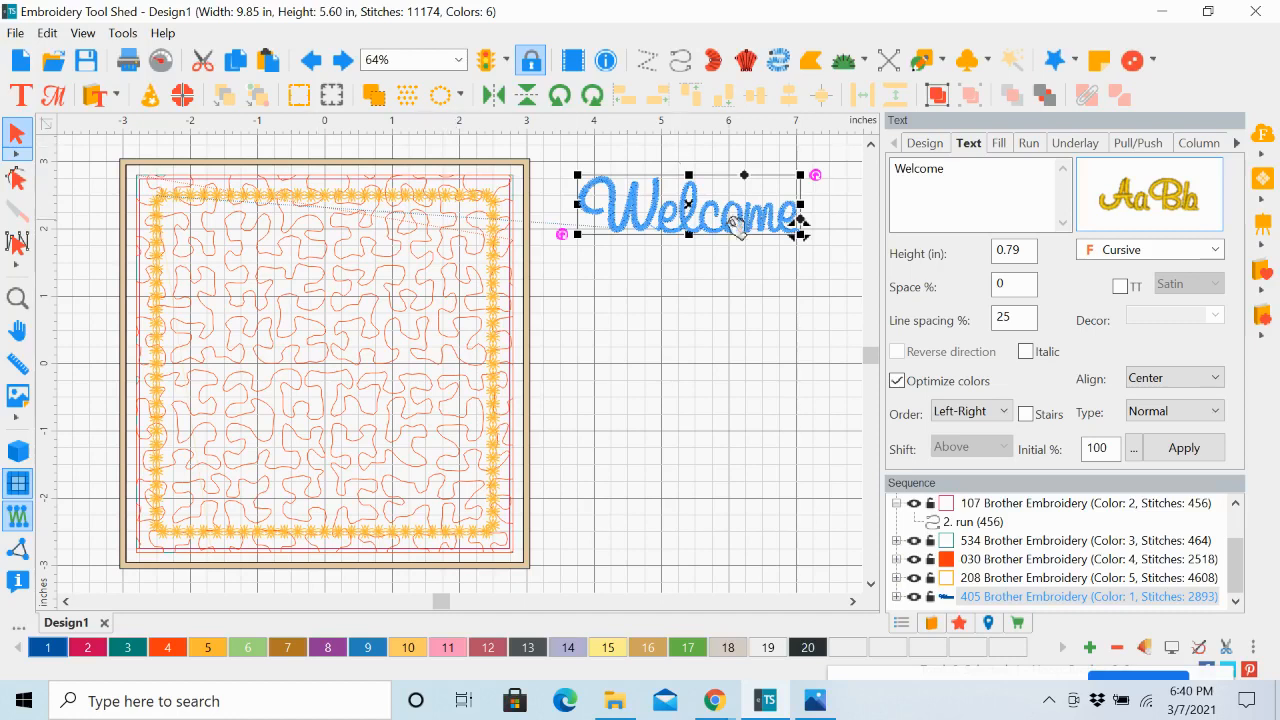
{"action": "left_click", "coordinate": [713, 210]}
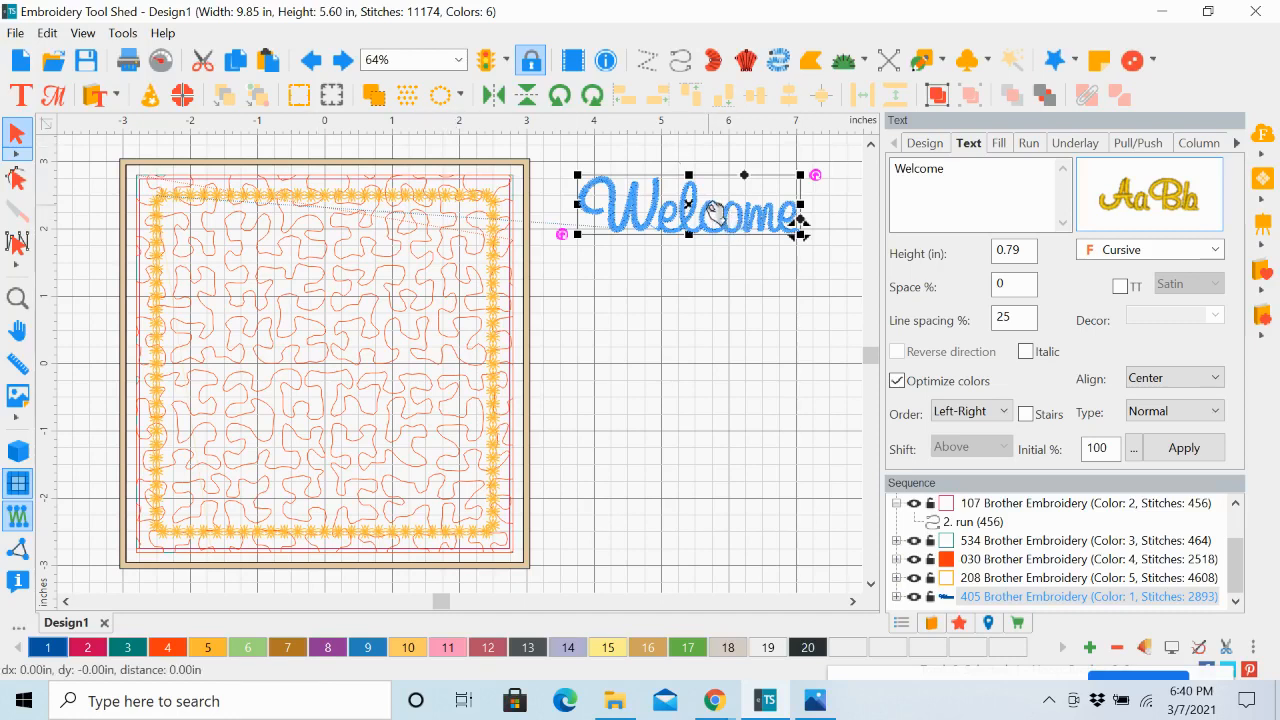
{"action": "left_click_drag", "start_coordinate": [713, 210], "coordinate": [345, 338]}
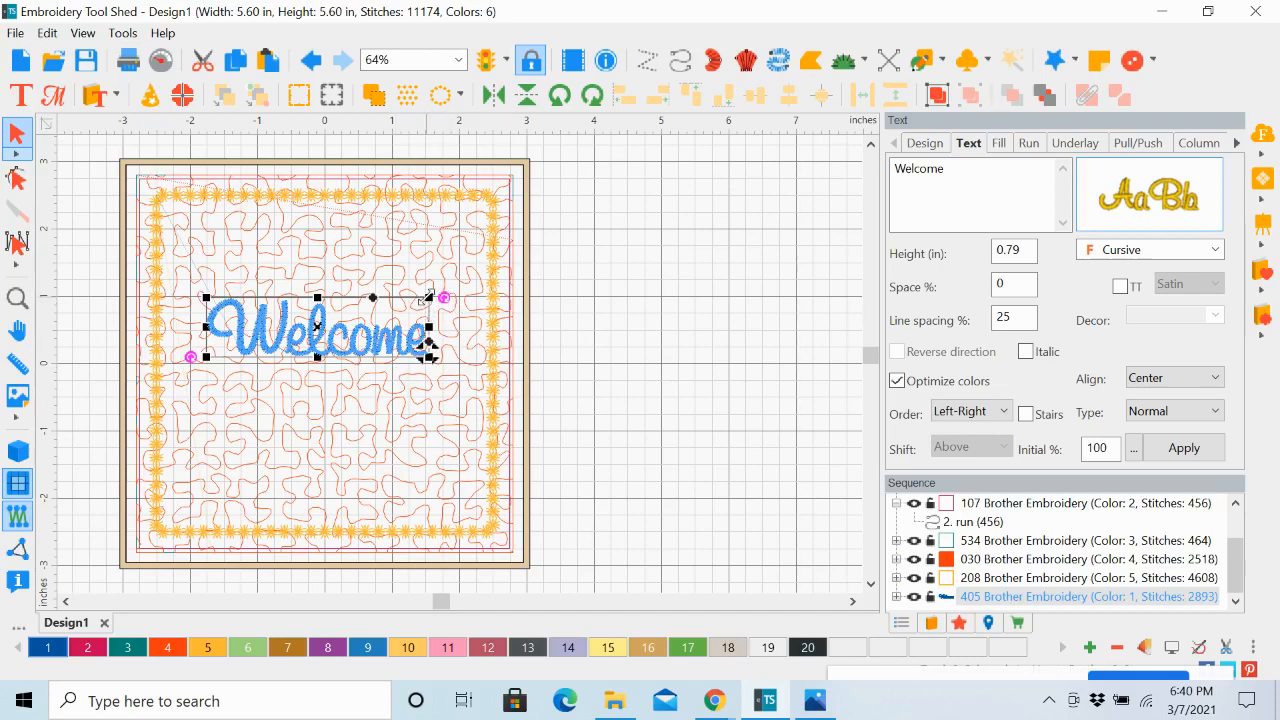
Step: Enlarge the word Welcome proportionally to about 4.25 inches wide, keeping it inside the motif border
{"action": "left_click_drag", "start_coordinate": [428, 297], "coordinate": [466, 296]}
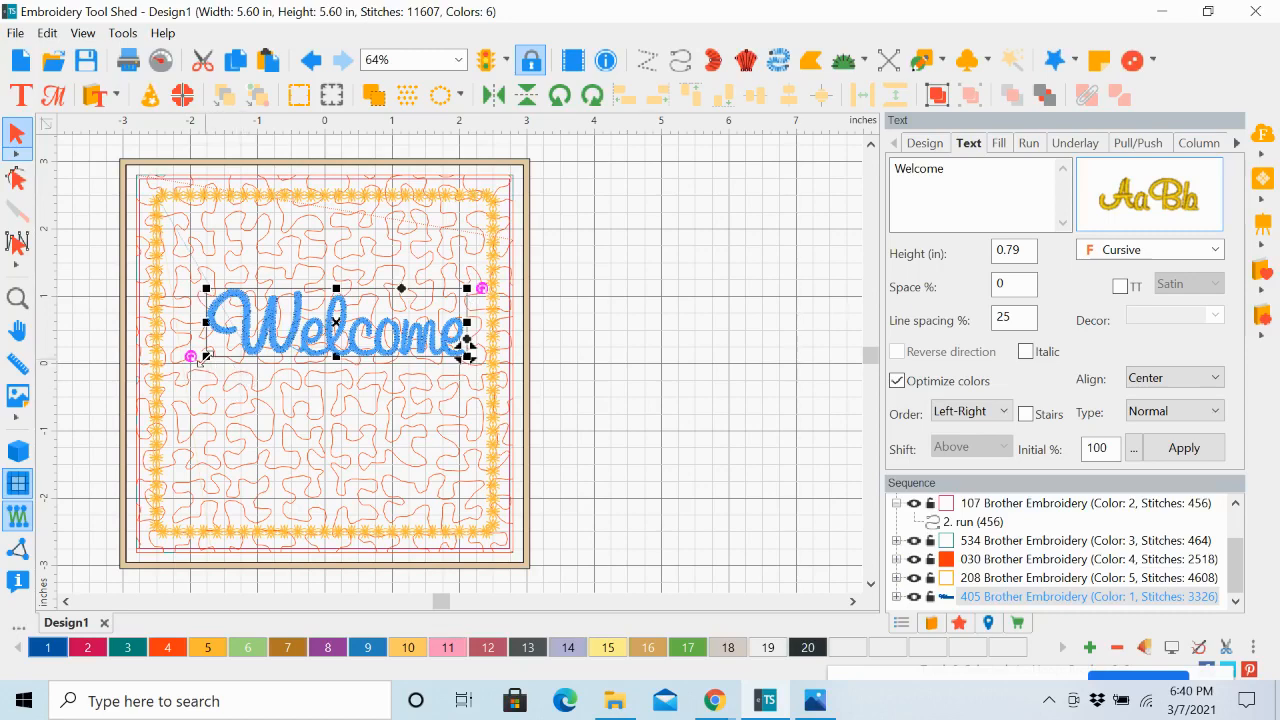
{"action": "left_click_drag", "start_coordinate": [203, 358], "coordinate": [181, 372]}
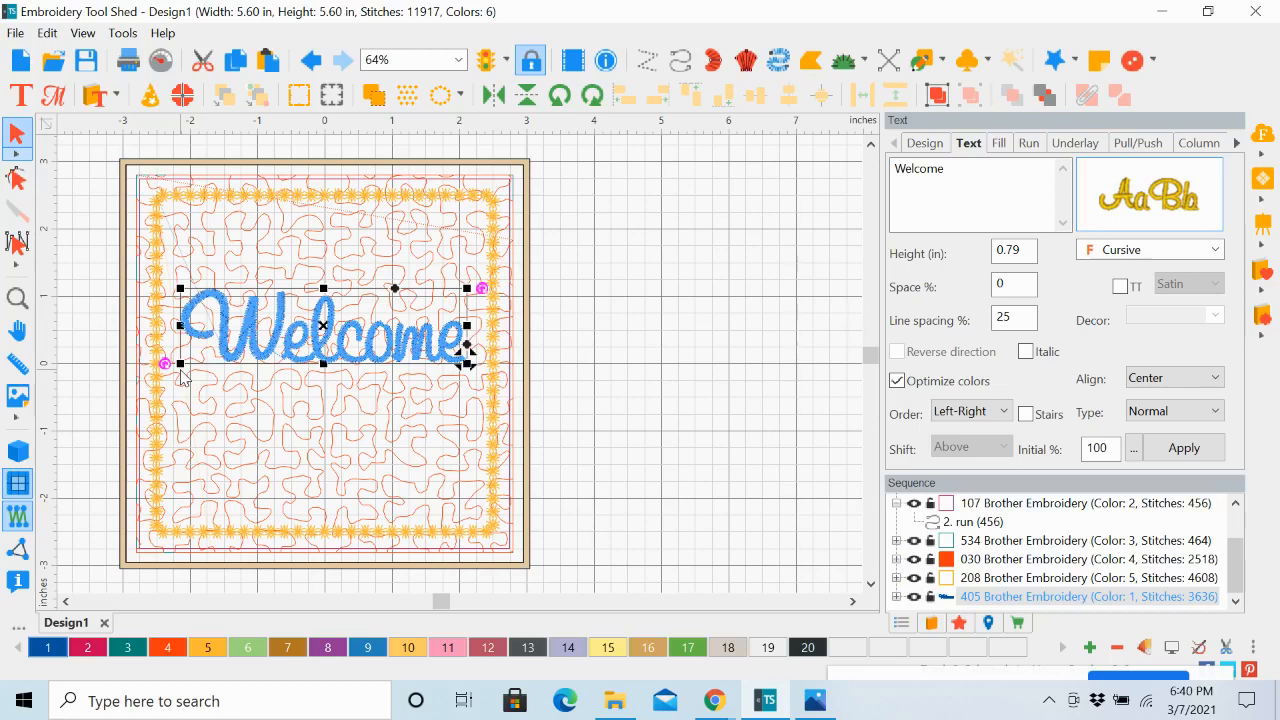
{"action": "left_click", "coordinate": [630, 334]}
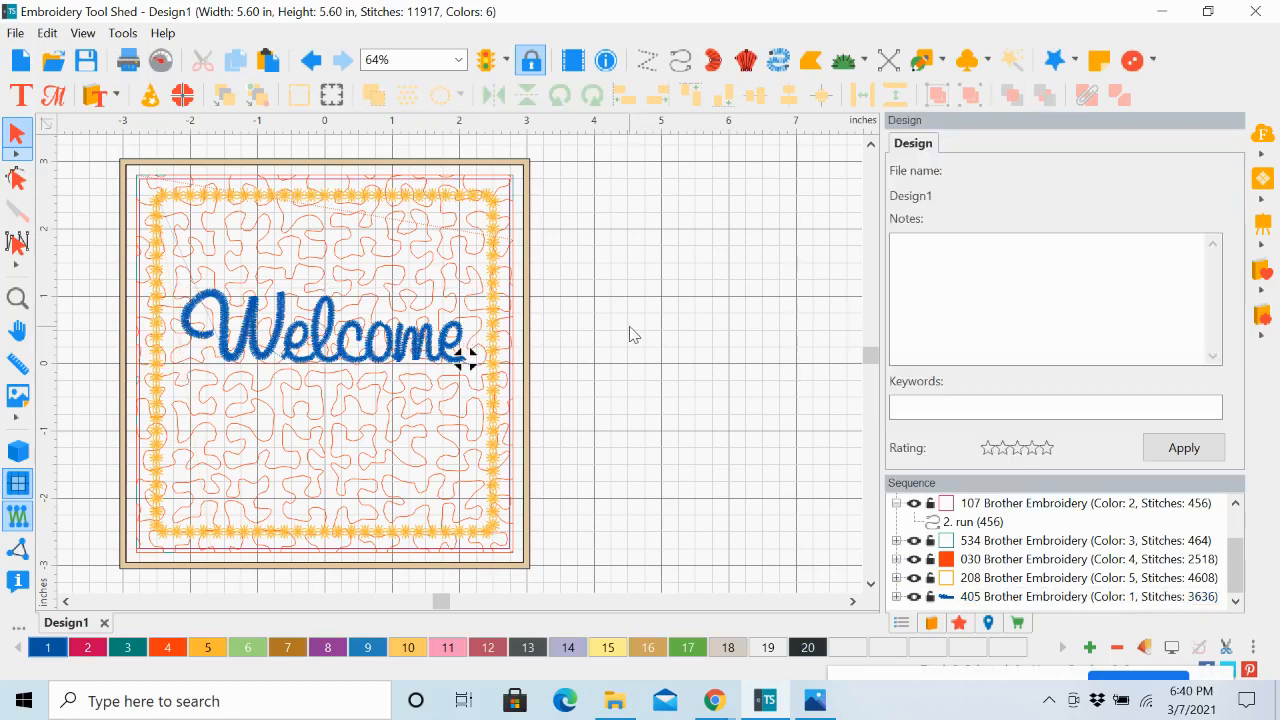
Step: Reselect the word Welcome and check its layout against the finished banner photo in Photos before returning to the design
{"action": "left_click", "coordinate": [330, 338]}
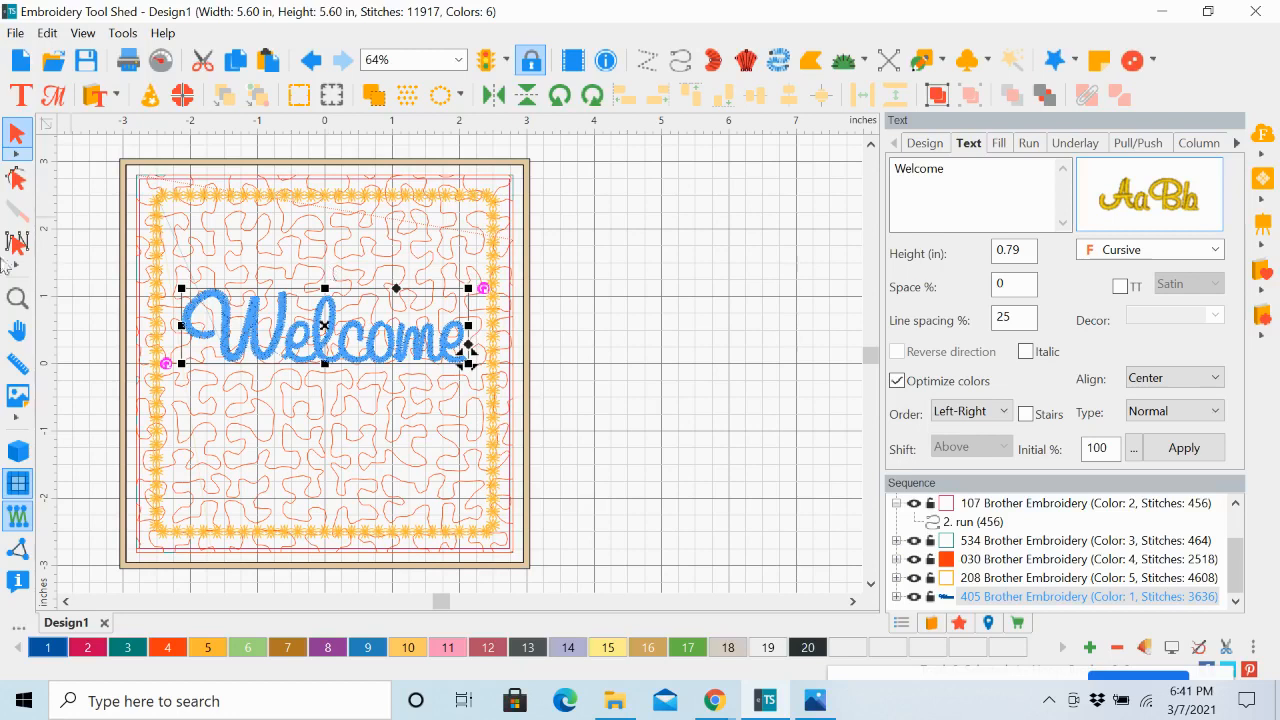
{"action": "left_click", "coordinate": [24, 97]}
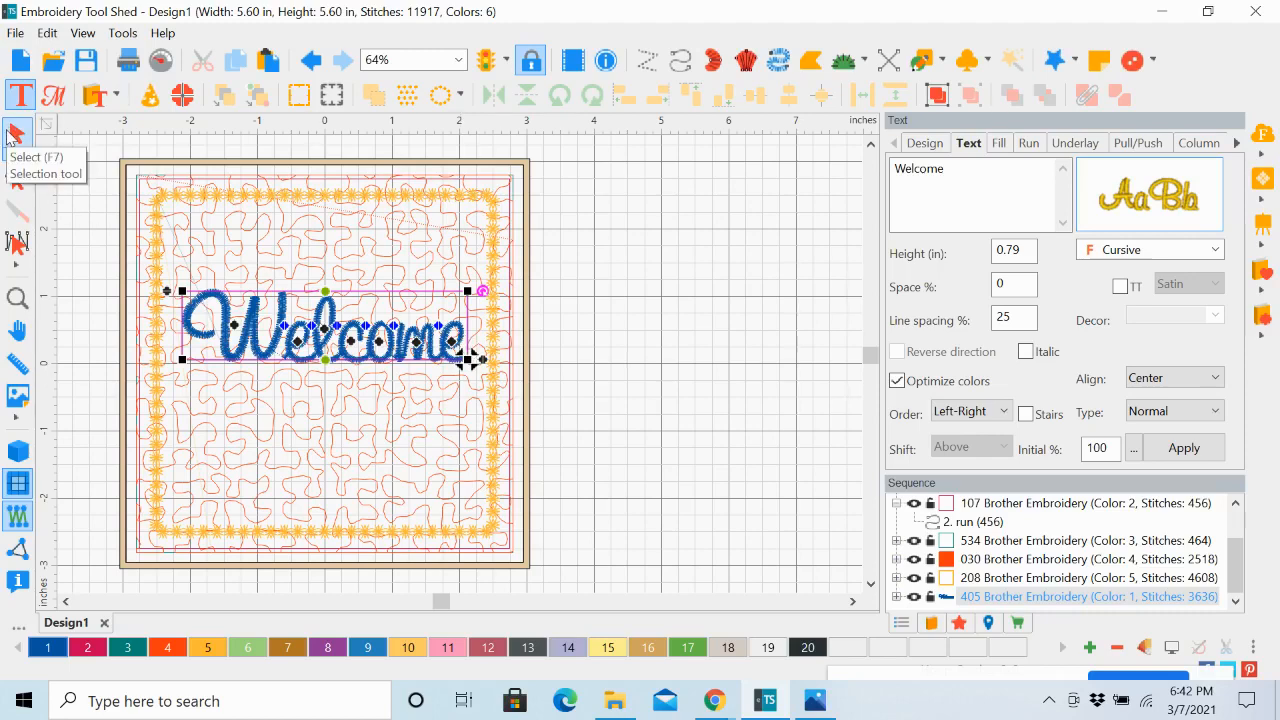
{"action": "left_click", "coordinate": [14, 136]}
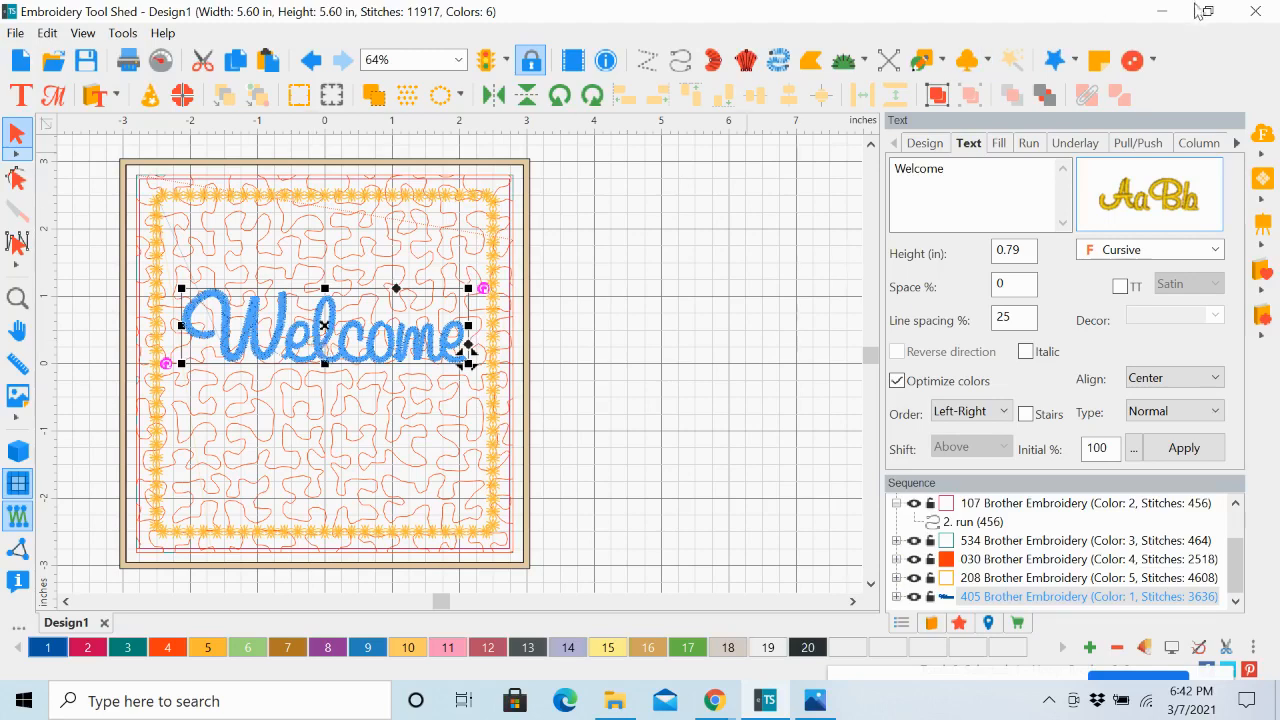
{"action": "left_click", "coordinate": [1163, 12]}
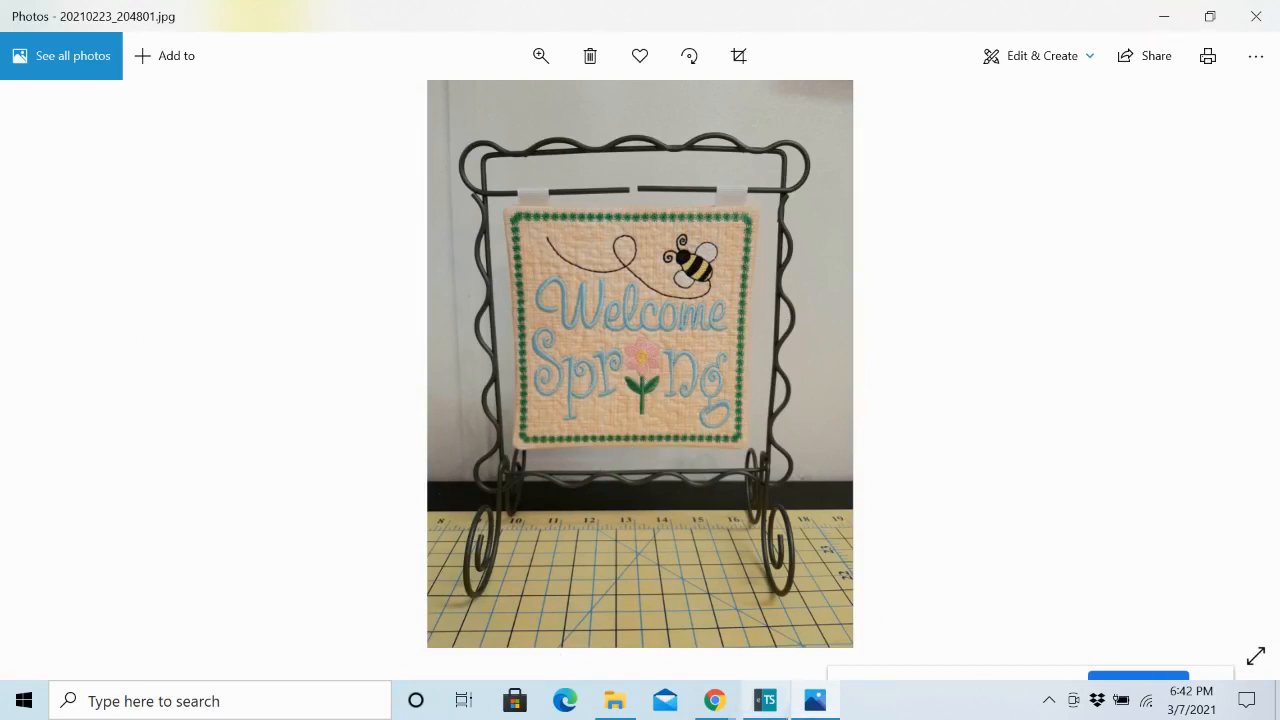
{"action": "left_click", "coordinate": [768, 708]}
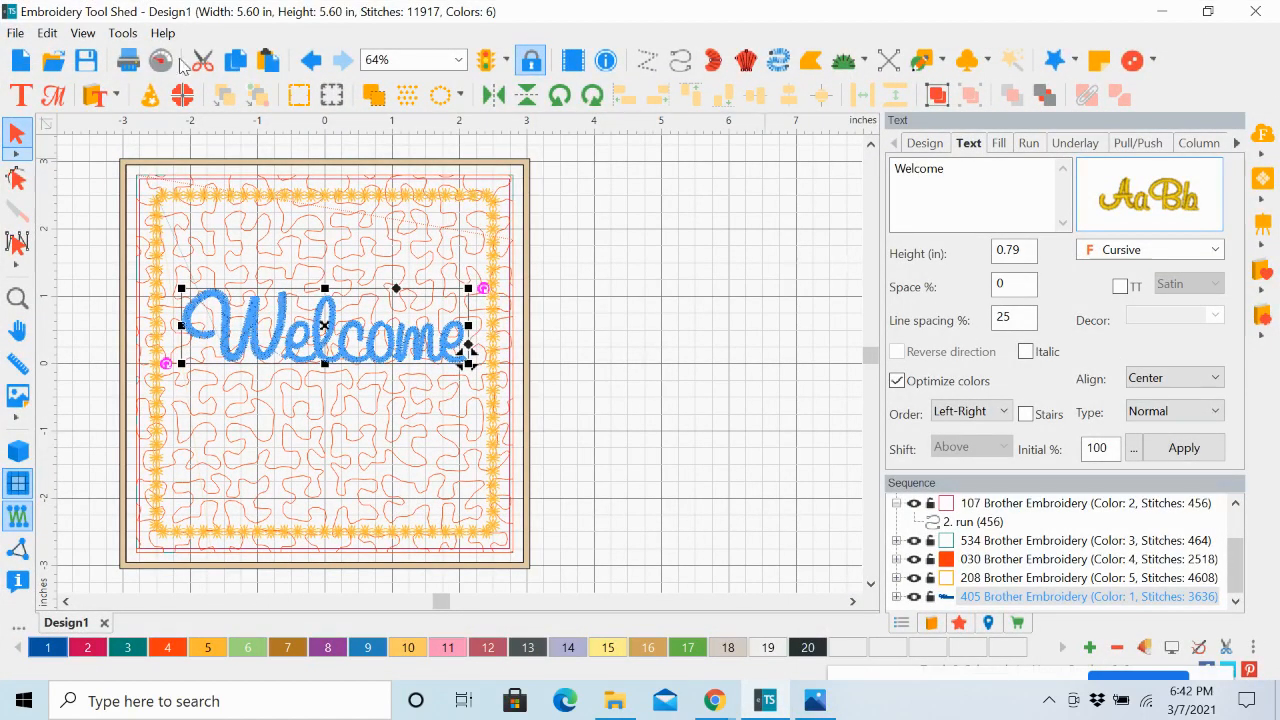
Step: Add a separate text object reading Spring in the empty area to the right of the hoop
{"action": "left_click", "coordinate": [20, 95]}
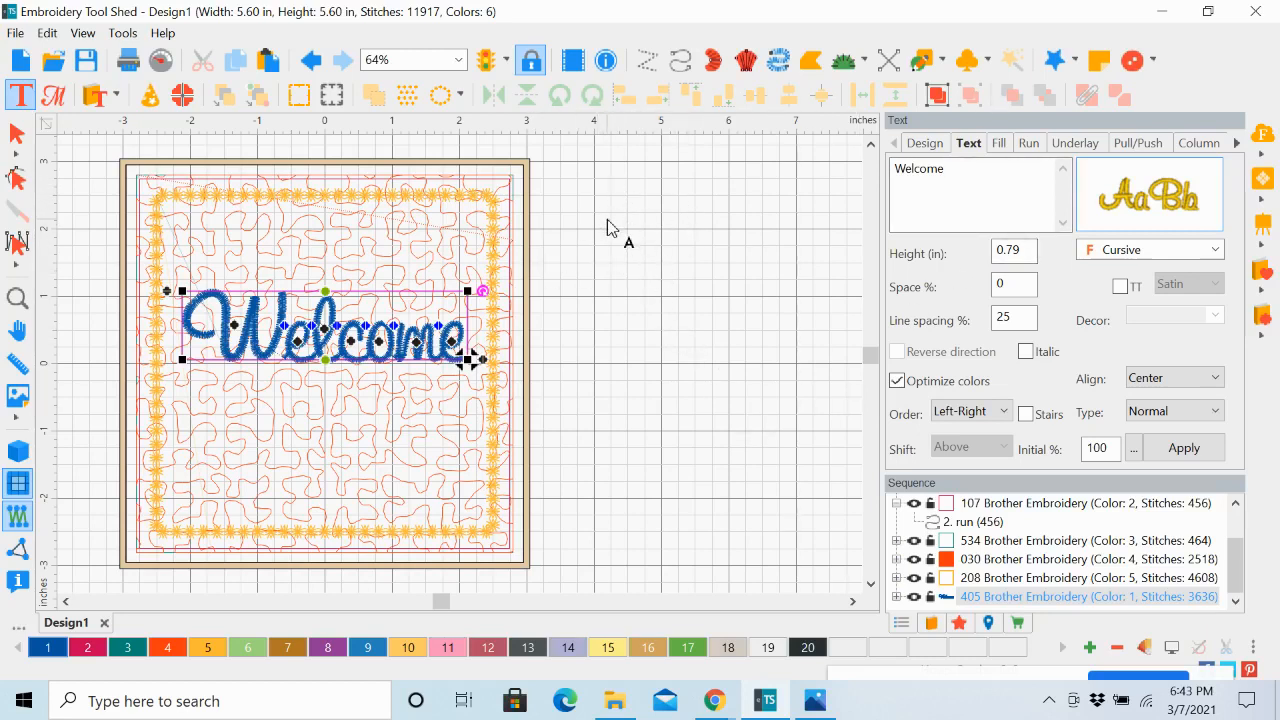
{"action": "key", "text": "Escape"}
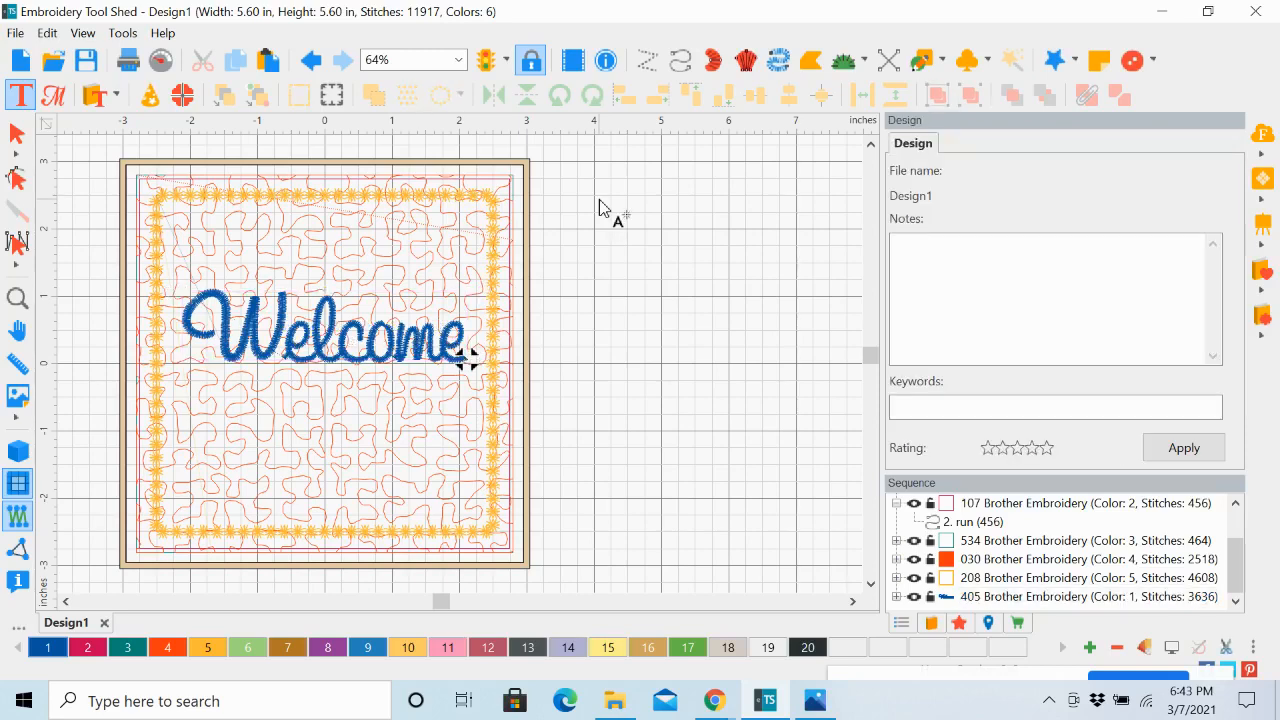
{"action": "left_click", "coordinate": [599, 200]}
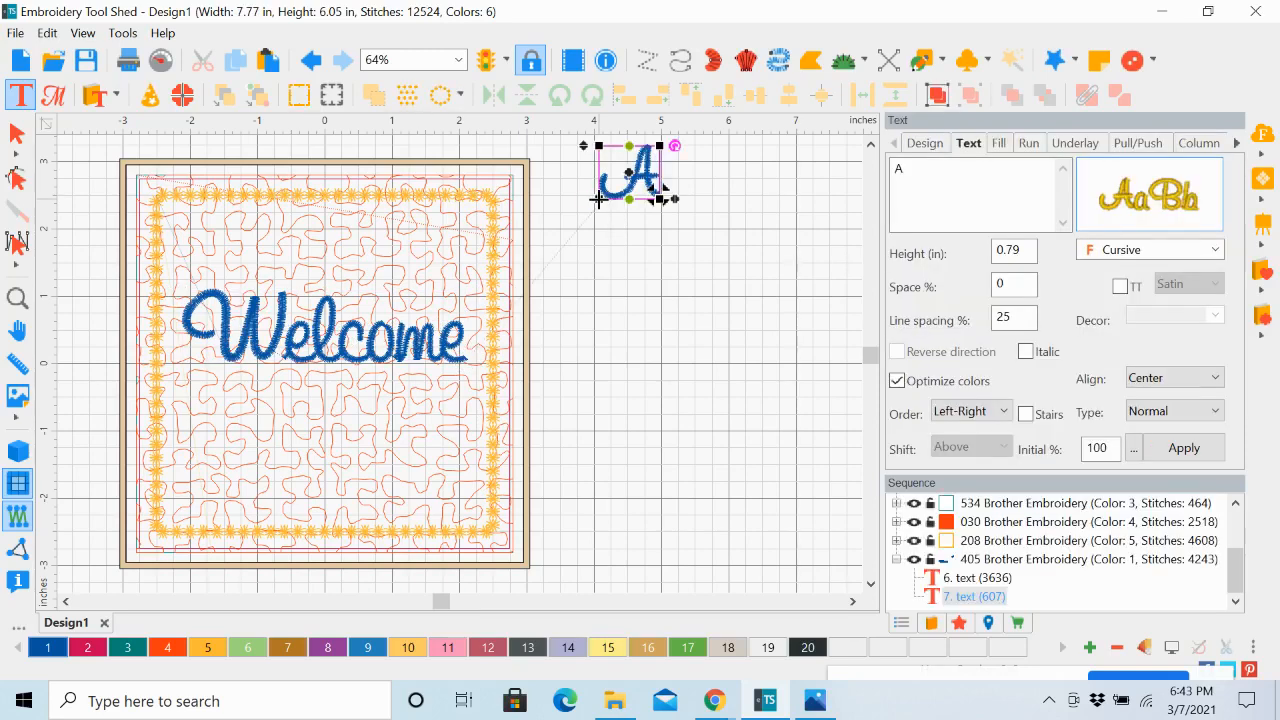
{"action": "left_click", "coordinate": [919, 175]}
{"action": "left_click_drag", "start_coordinate": [919, 175], "coordinate": [880, 171]}
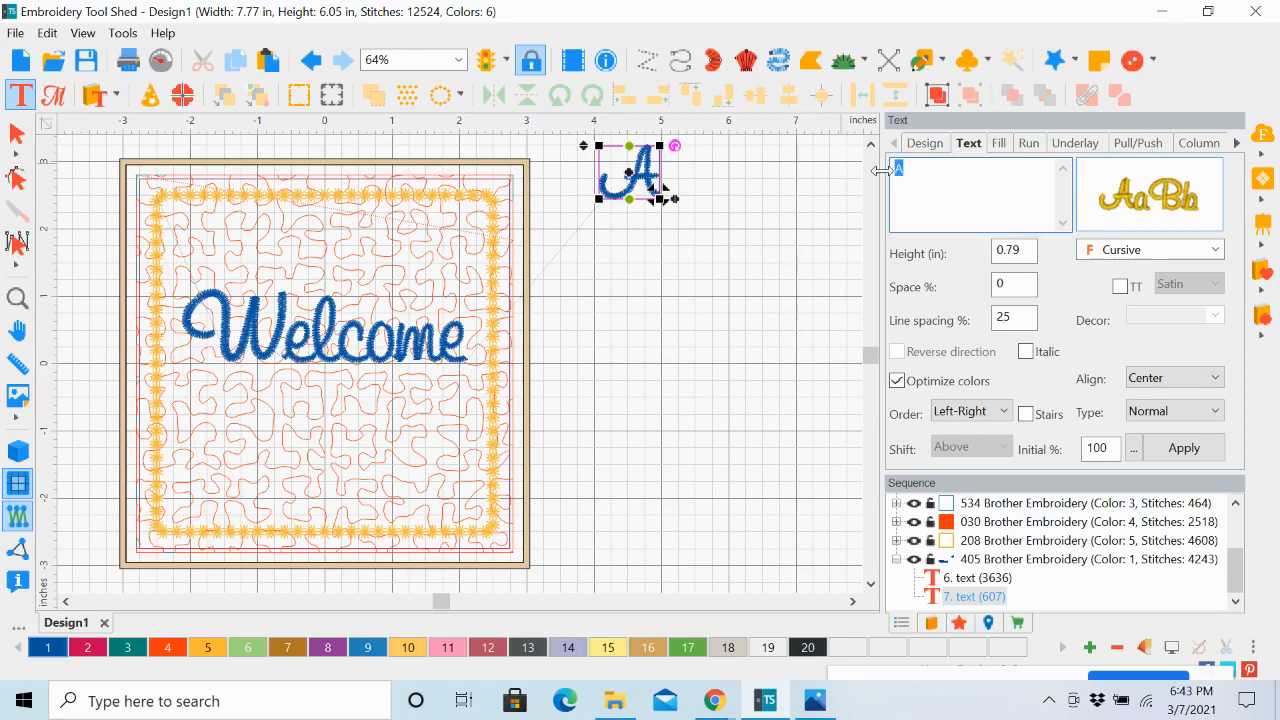
{"action": "type", "text": "Spring"}
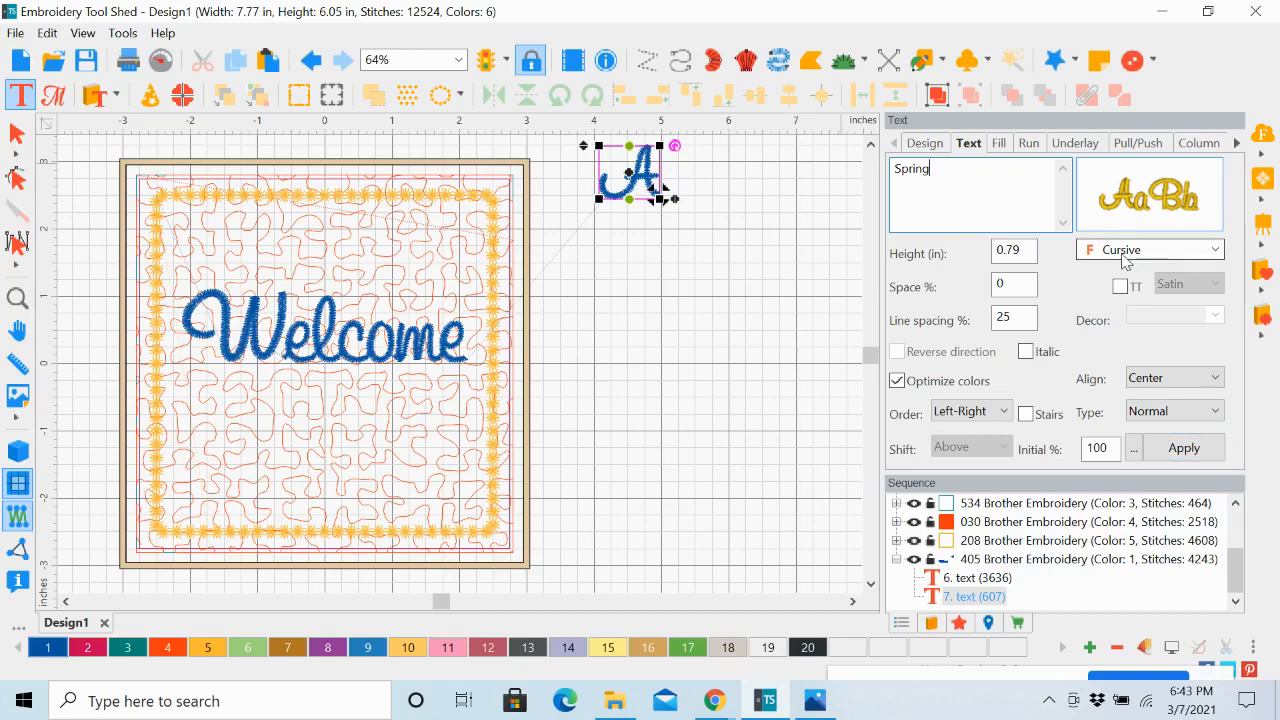
Step: Set the font of the word Spring to Curlyq and apply it
{"action": "left_click", "coordinate": [1215, 250]}
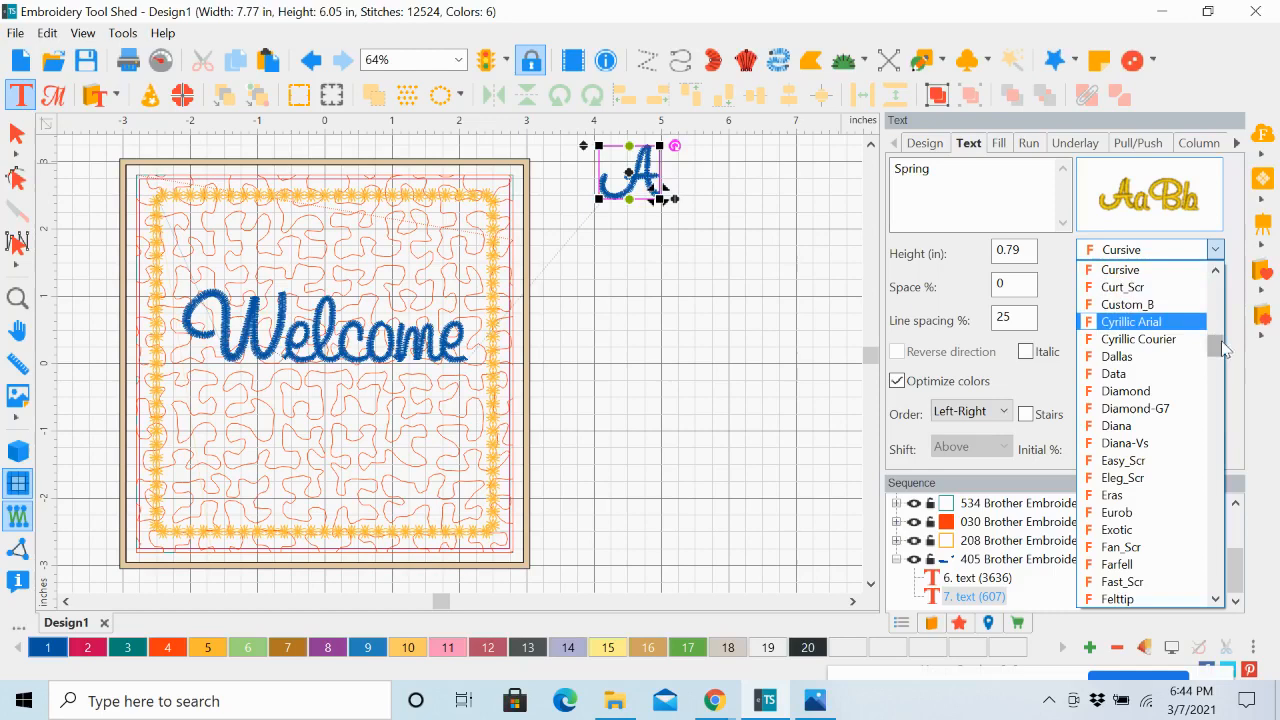
{"action": "left_click", "coordinate": [1216, 271]}
{"action": "left_click", "coordinate": [1216, 271]}
{"action": "left_click", "coordinate": [1216, 271]}
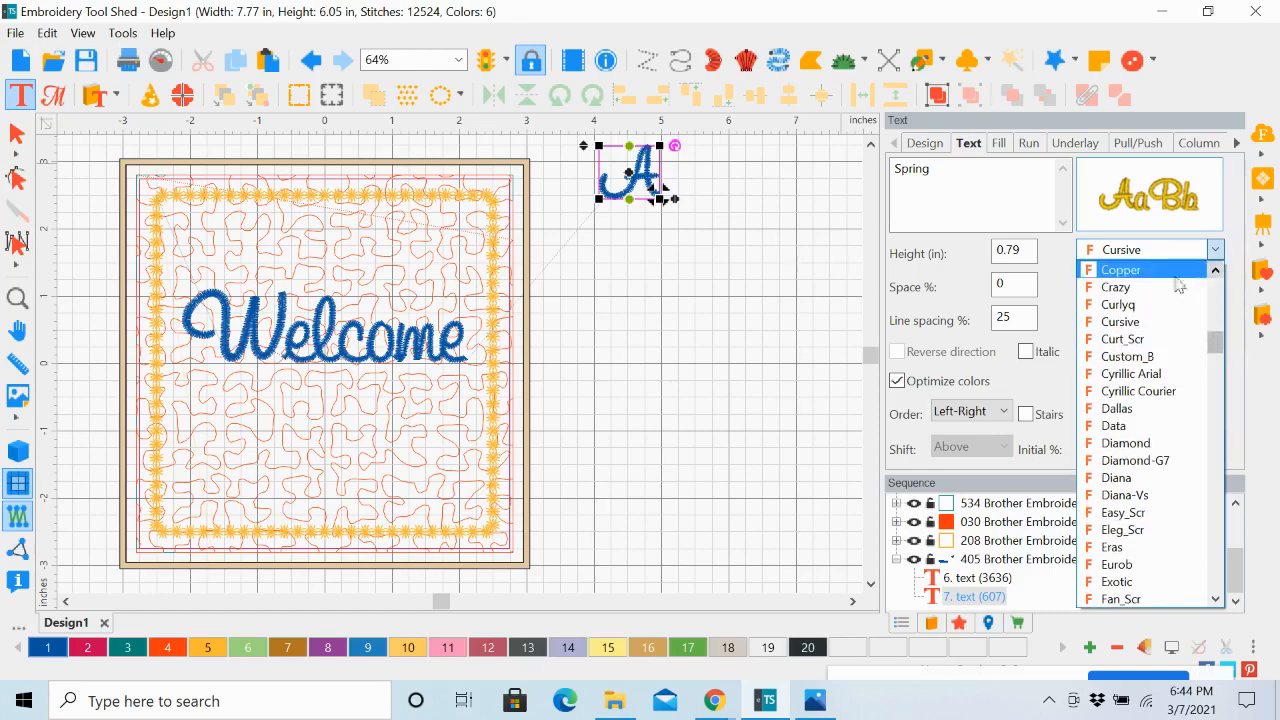
{"action": "left_click", "coordinate": [1133, 305]}
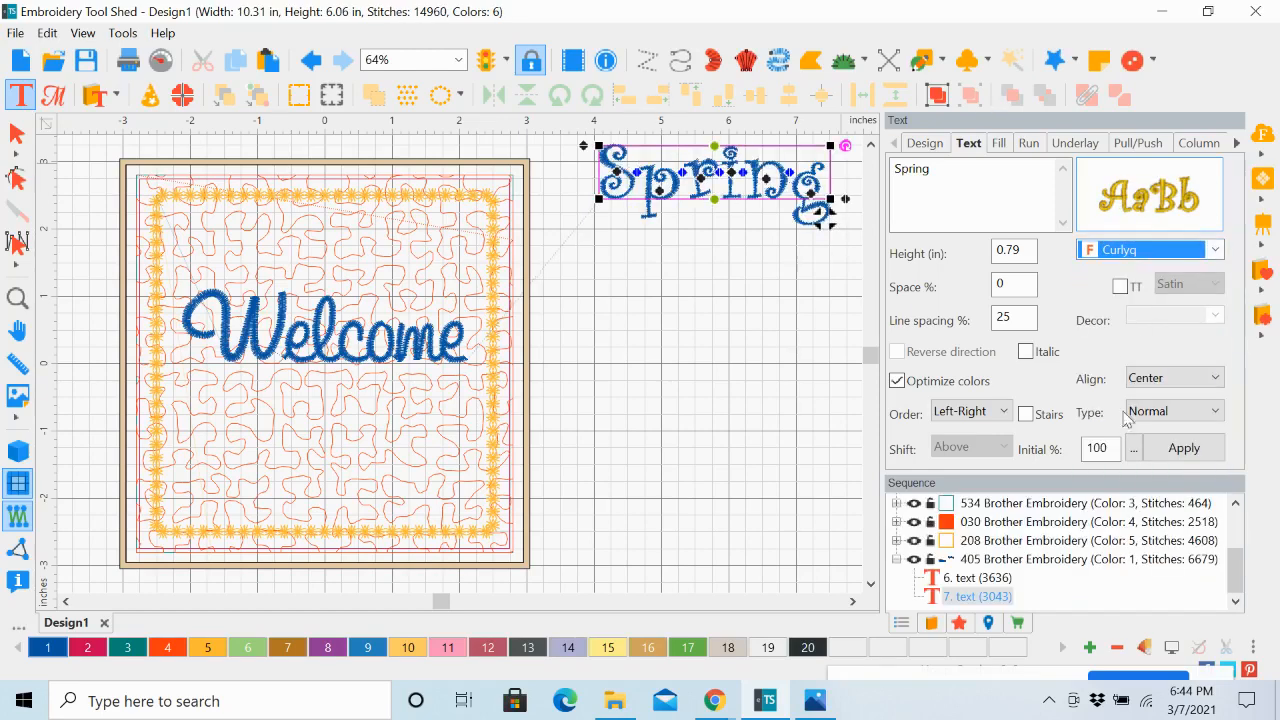
{"action": "left_click", "coordinate": [1184, 447]}
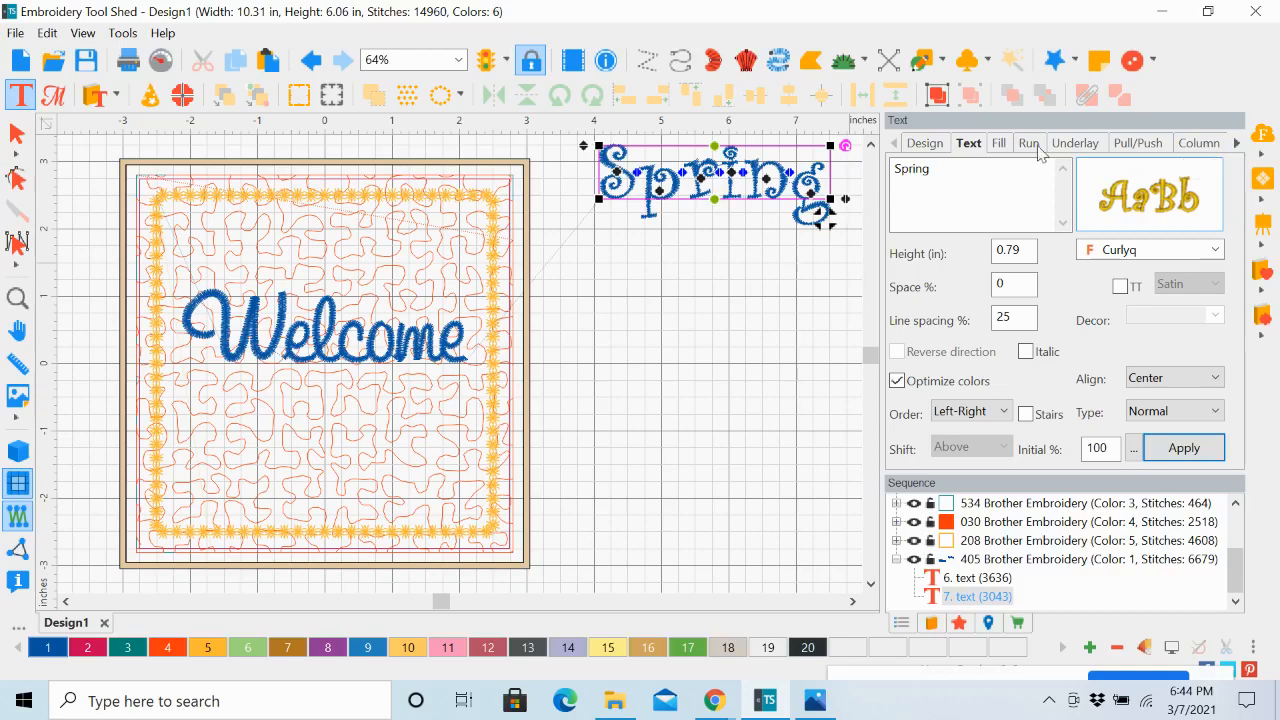
Step: Check the fill settings of the word Spring and reselect the word
{"action": "left_click", "coordinate": [999, 145]}
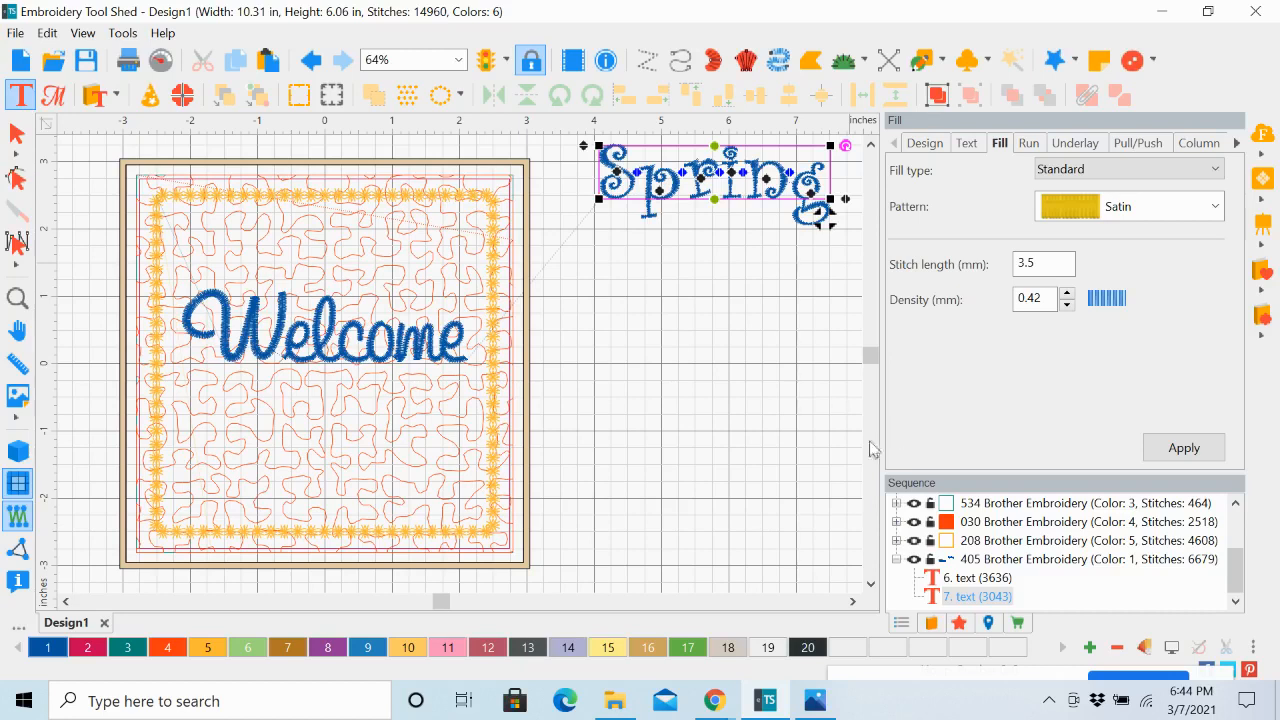
{"action": "left_click", "coordinate": [730, 360]}
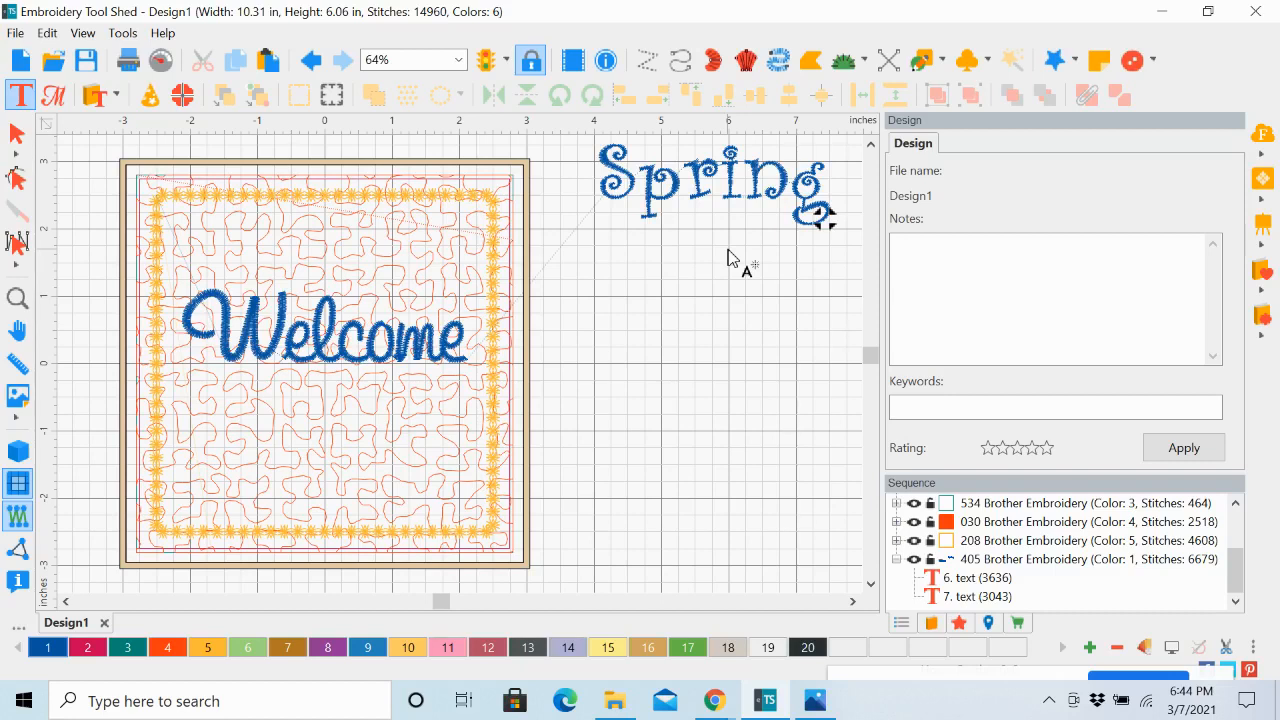
{"action": "left_click", "coordinate": [680, 196]}
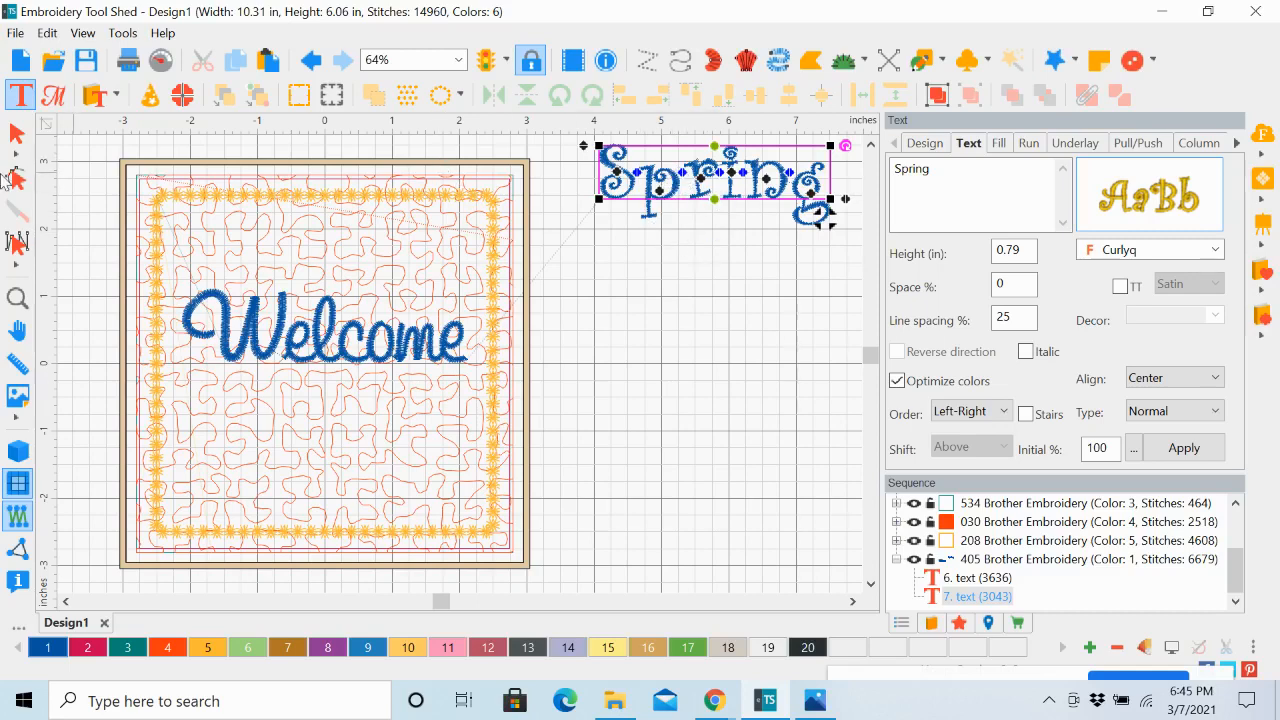
Step: Move the word Spring into the hoop below Welcome and enlarge it proportionally to about 4.6 inches wide, inside the motif border
{"action": "left_click", "coordinate": [16, 133]}
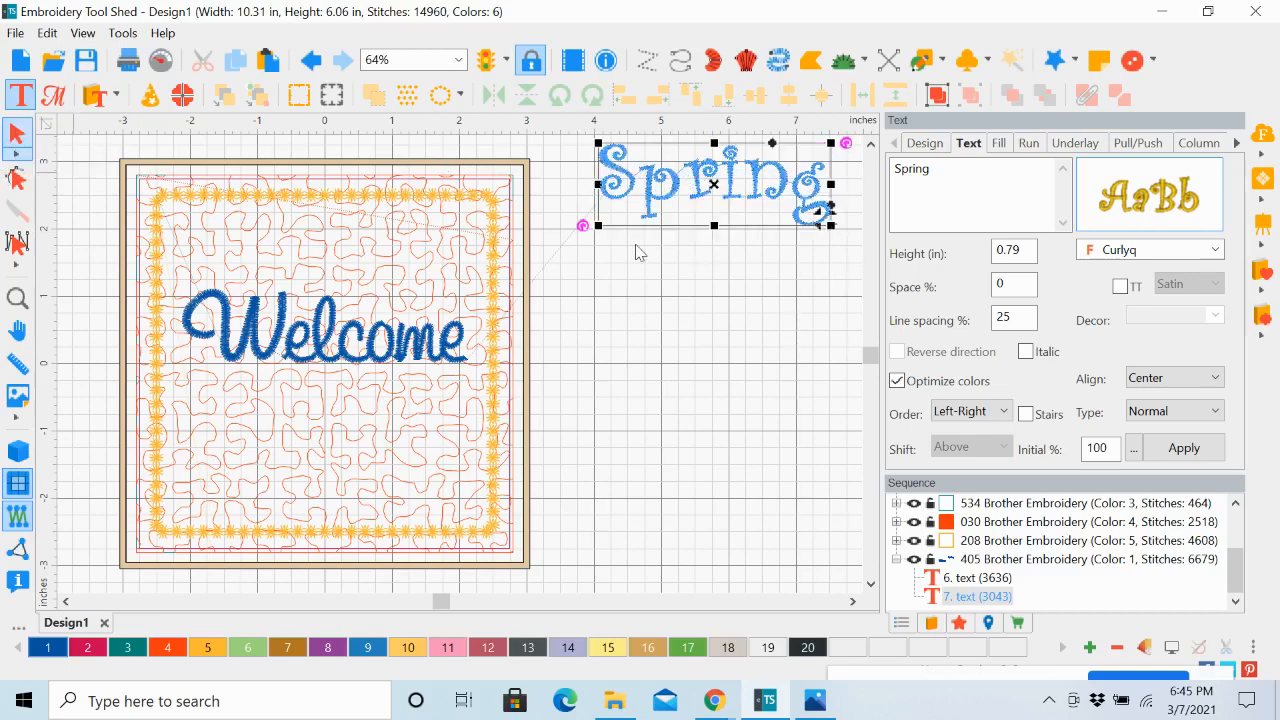
{"action": "left_click_drag", "start_coordinate": [704, 195], "coordinate": [313, 442]}
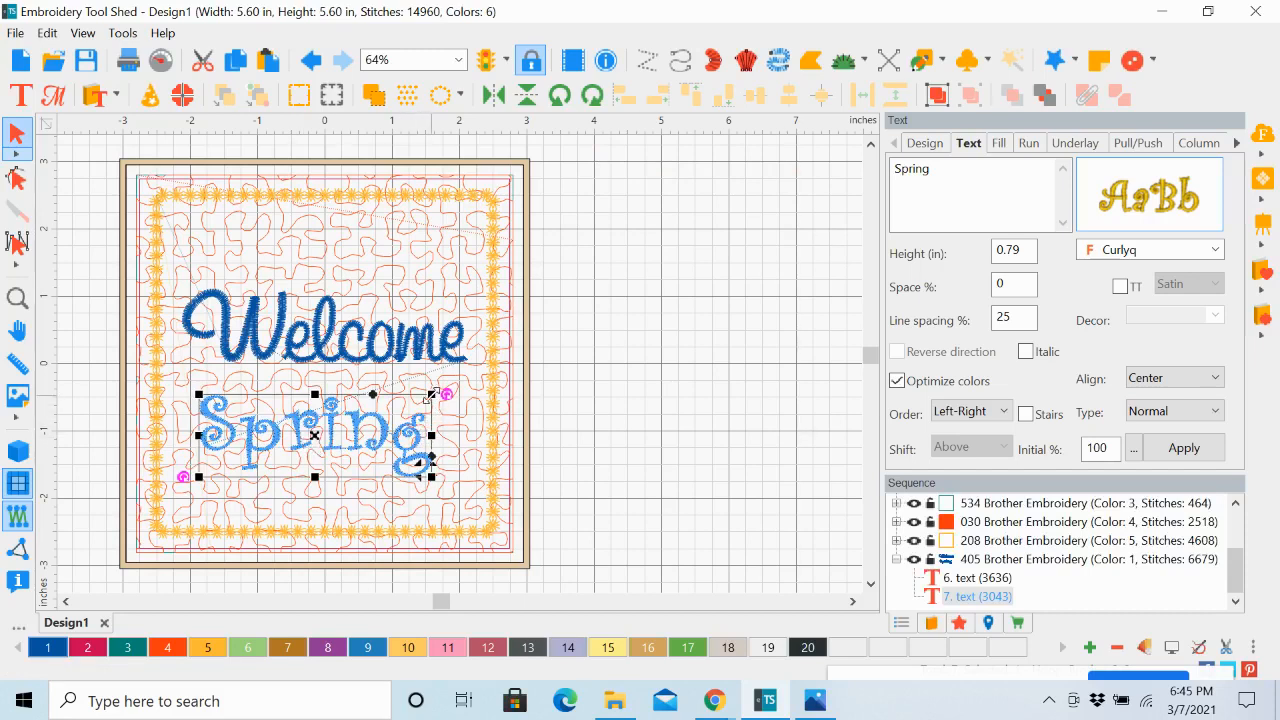
{"action": "left_click_drag", "start_coordinate": [432, 394], "coordinate": [480, 378]}
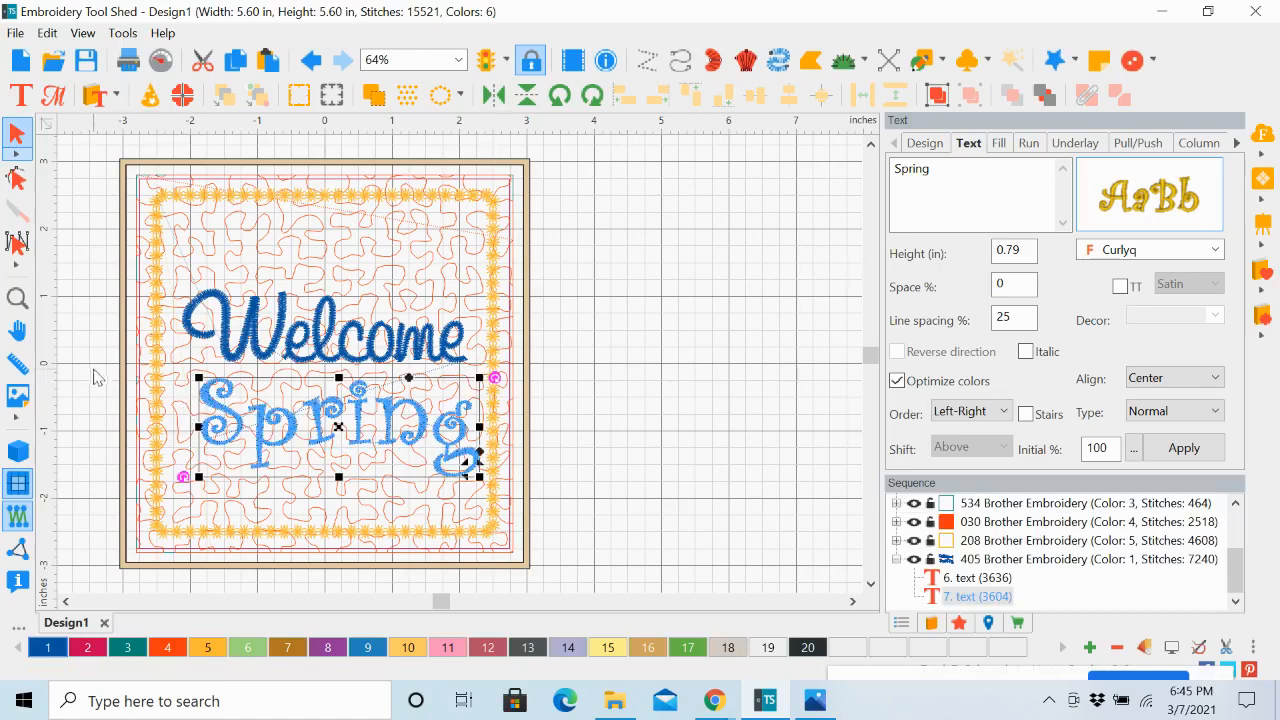
{"action": "left_click_drag", "start_coordinate": [196, 377], "coordinate": [170, 373]}
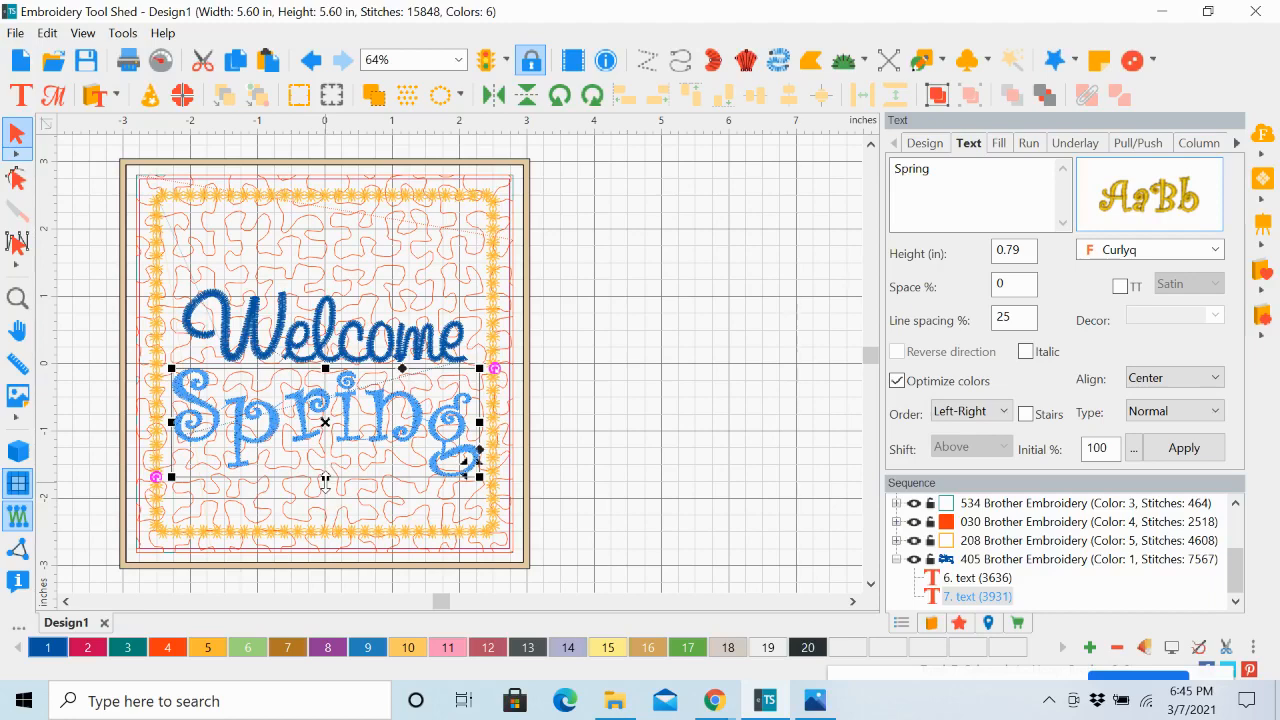
Step: Stretch only the height of the word Spring downward to about 2.1 inches, keeping it above the lower motif border
{"action": "left_click_drag", "start_coordinate": [325, 482], "coordinate": [330, 510]}
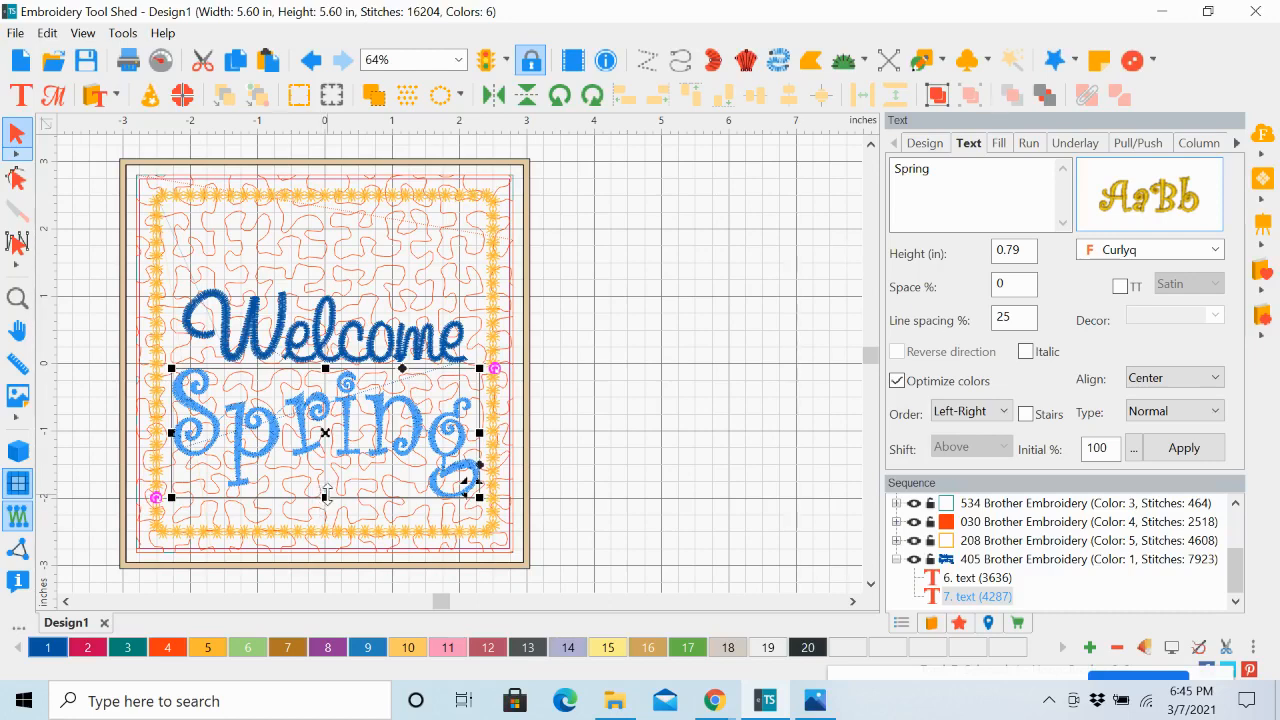
{"action": "left_click_drag", "start_coordinate": [325, 496], "coordinate": [326, 511]}
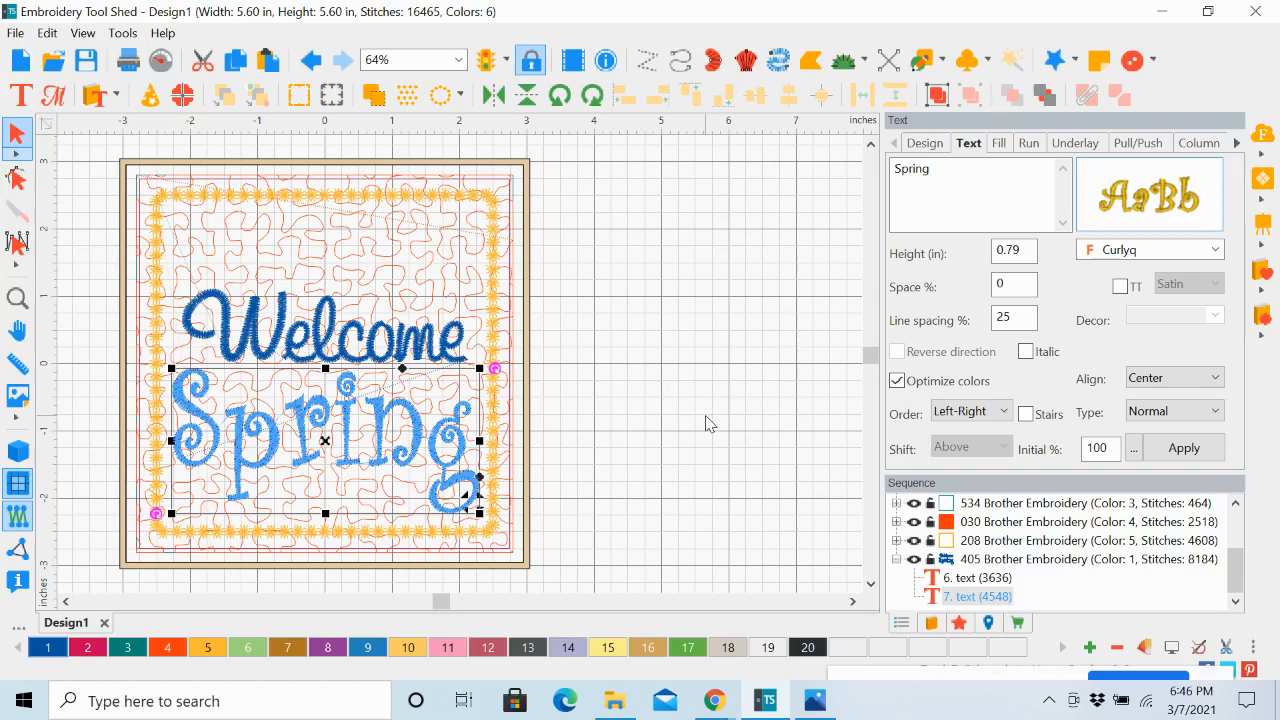
{"action": "left_click", "coordinate": [645, 446]}
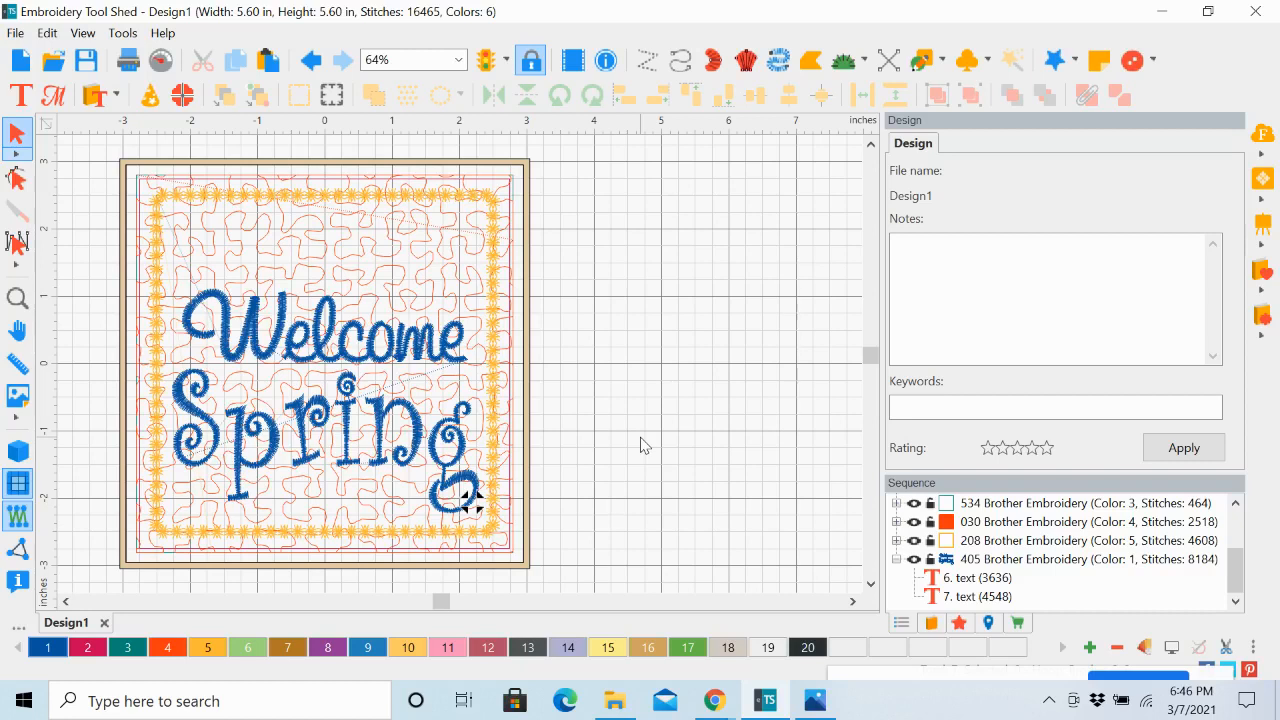
Step: Break up the Spring text into separate letters
{"action": "left_click", "coordinate": [351, 425]}
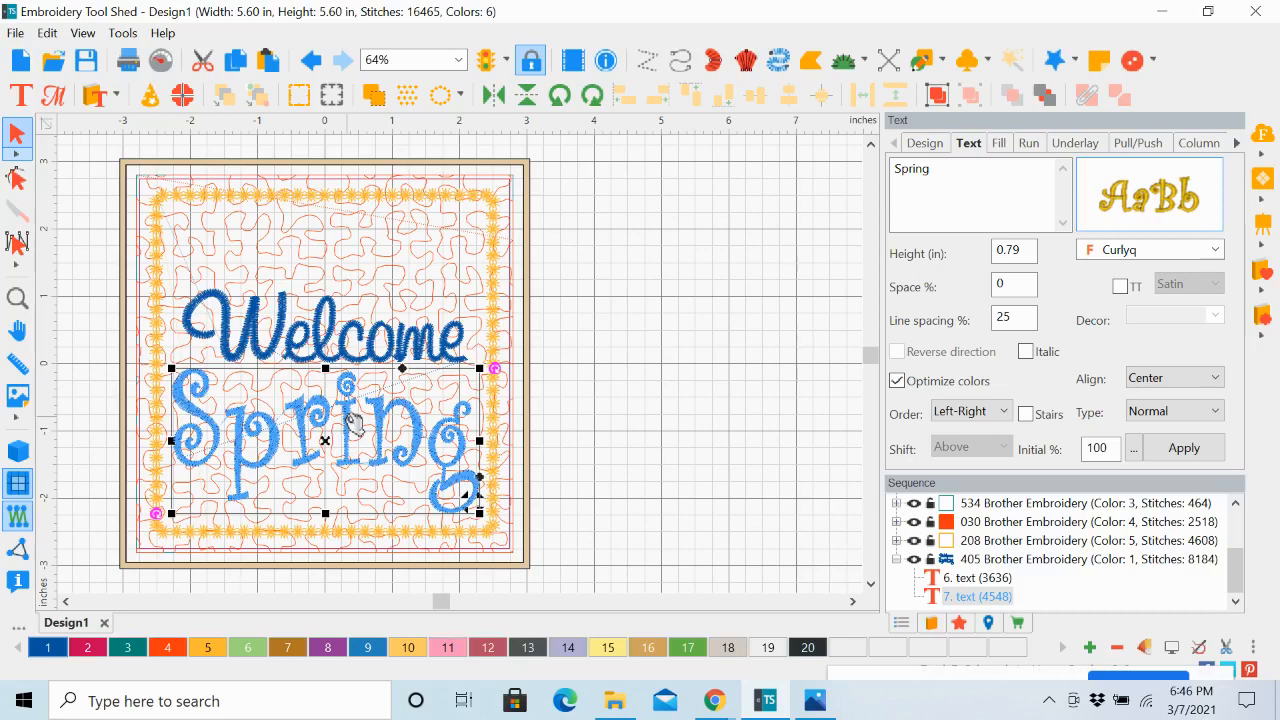
{"action": "right_click", "coordinate": [352, 421]}
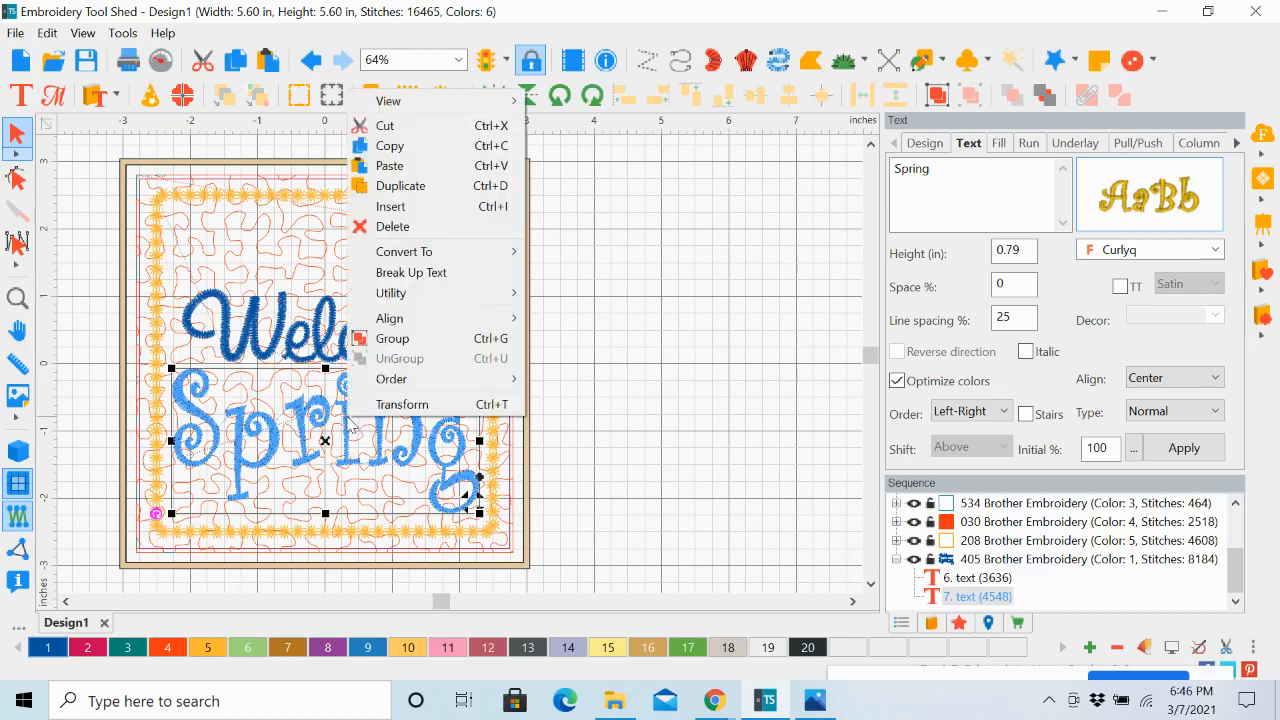
{"action": "left_click", "coordinate": [401, 277]}
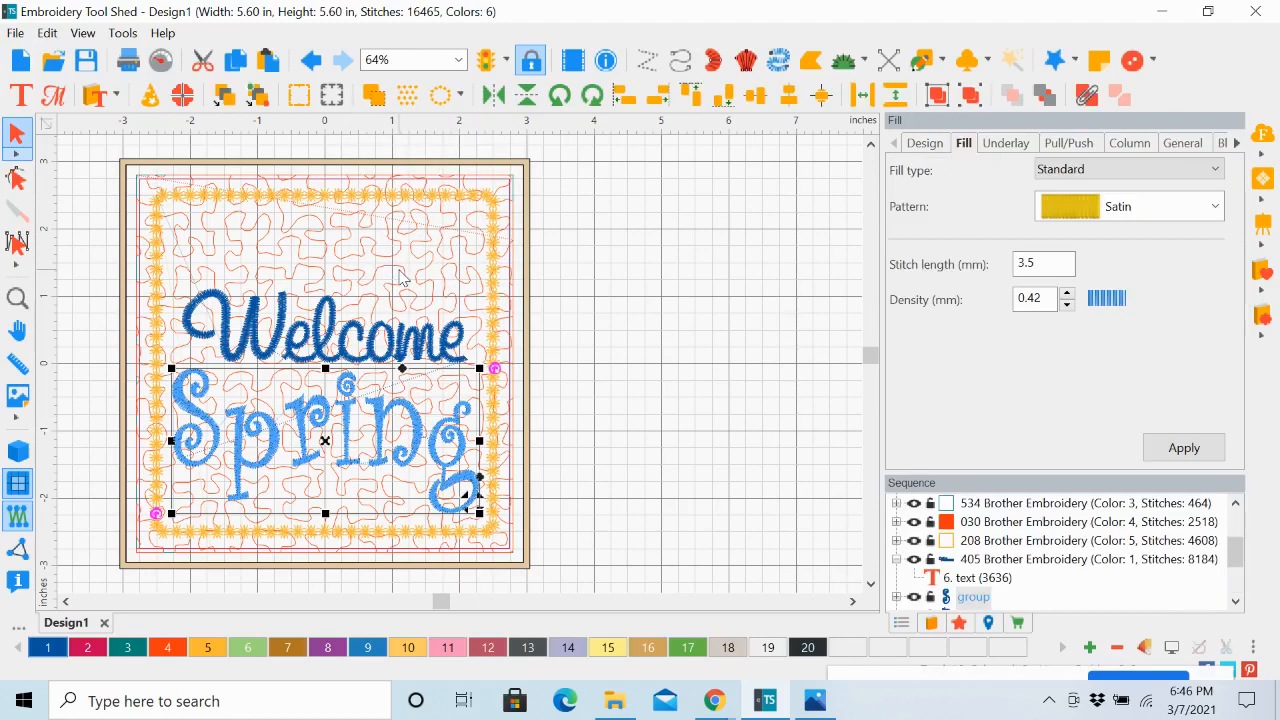
{"action": "left_click", "coordinate": [705, 446]}
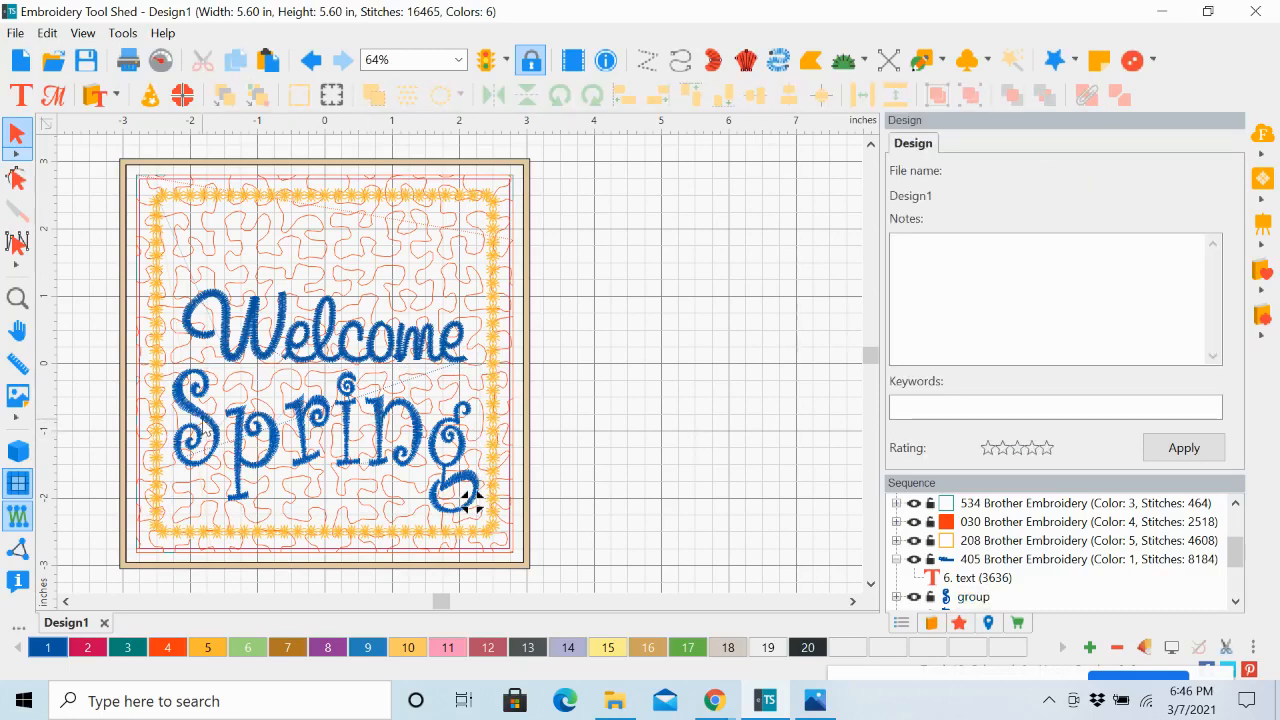
Step: Delete the letter i from the word Spring, leaving a gap between r and n
{"action": "left_click", "coordinate": [207, 428]}
{"action": "left_click", "coordinate": [248, 448]}
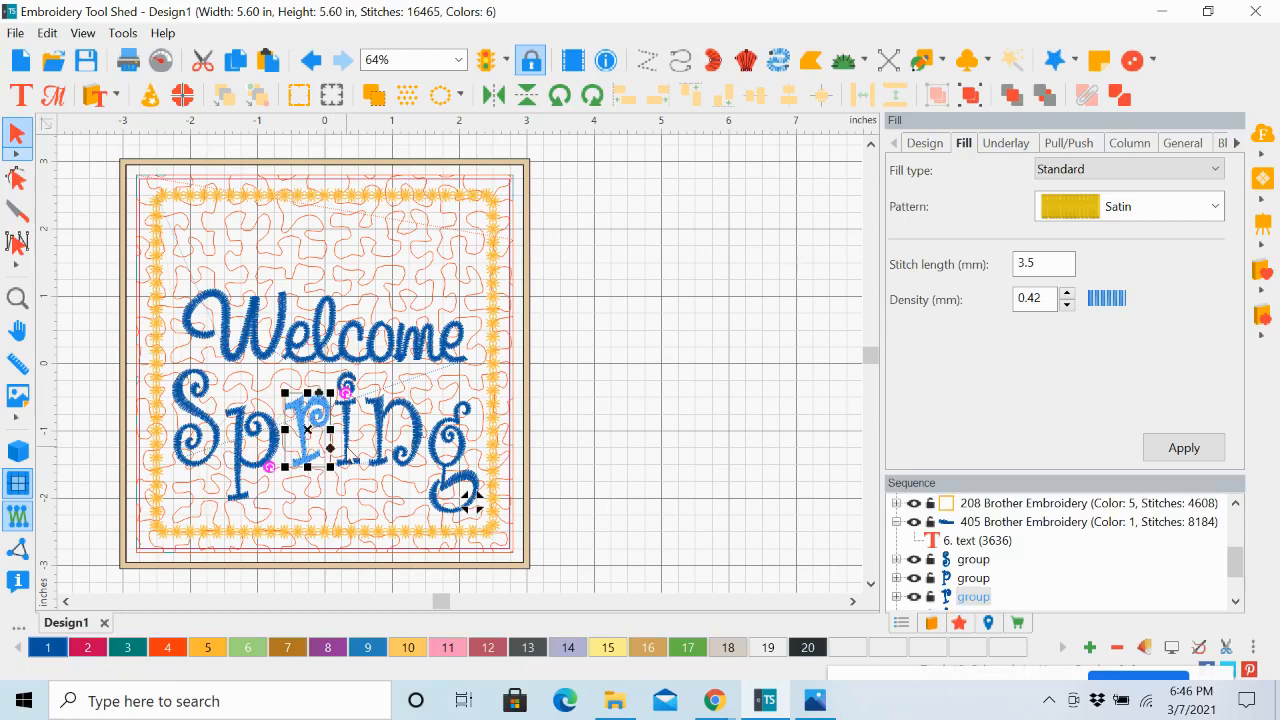
{"action": "left_click", "coordinate": [350, 448]}
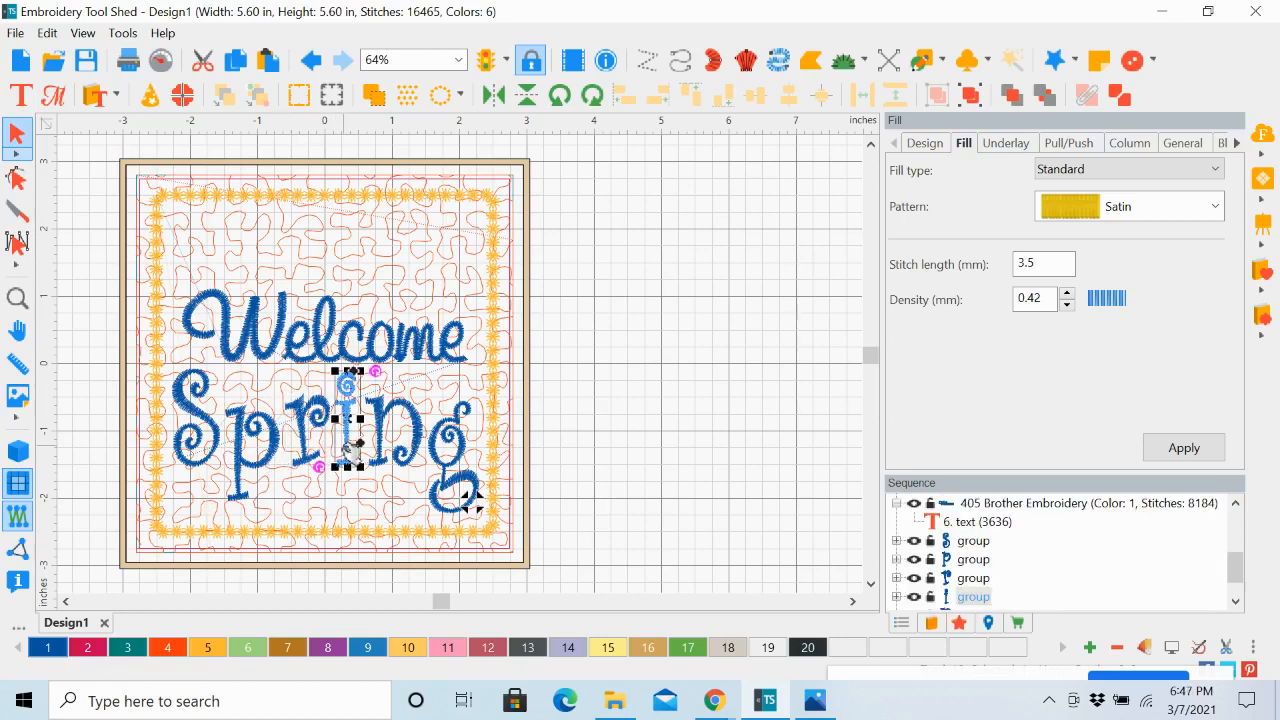
{"action": "key", "text": "Delete"}
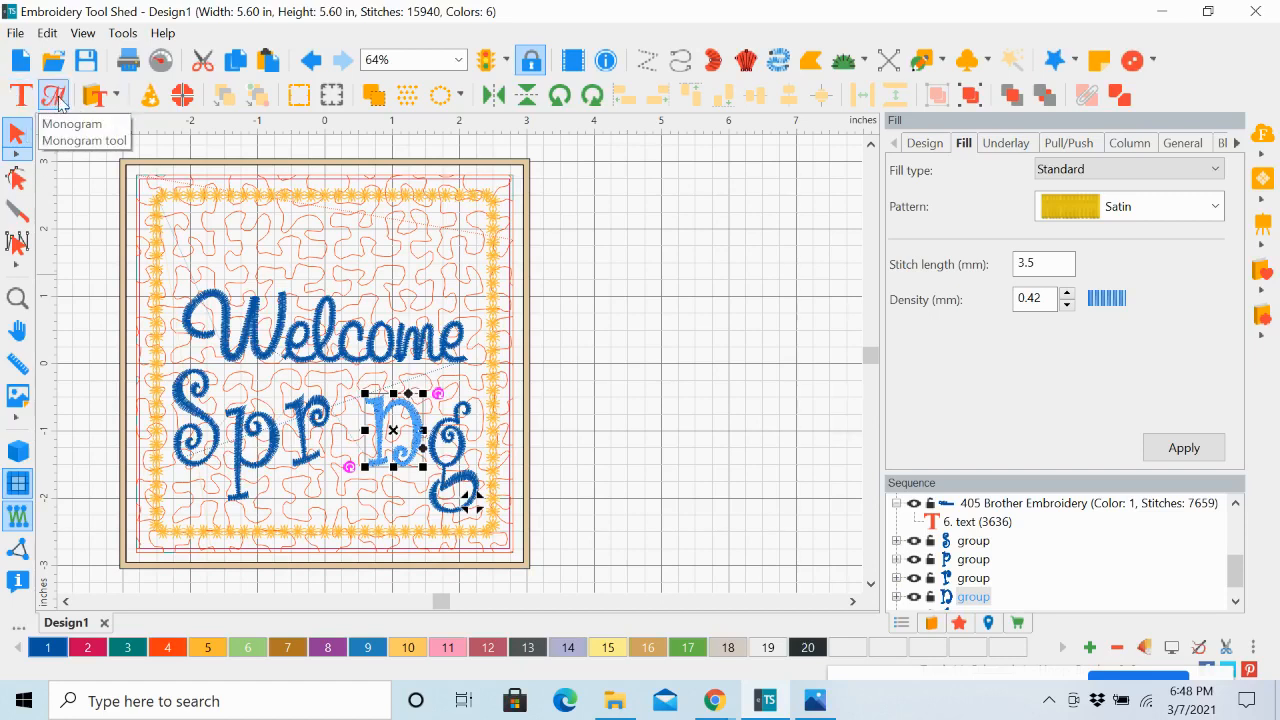
Step: Insert the orange flower design FL10472 from the Monogram Designs library
{"action": "left_click", "coordinate": [118, 96]}
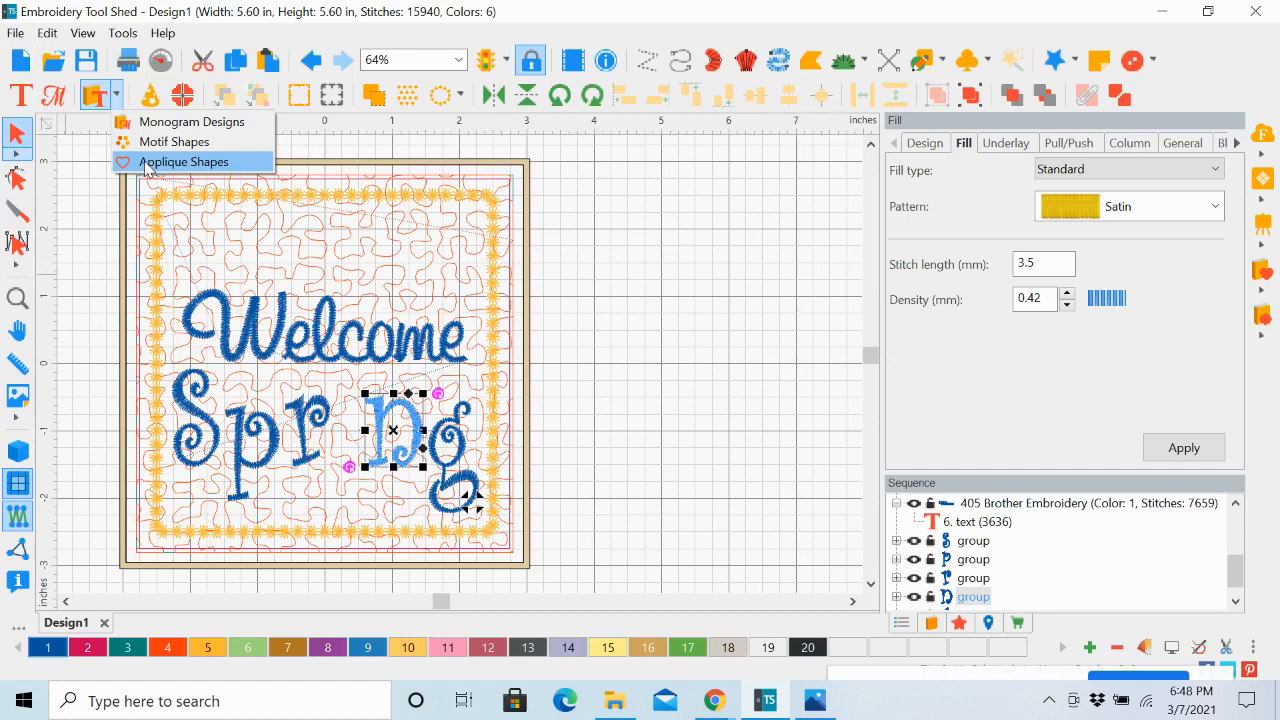
{"action": "left_click", "coordinate": [93, 96]}
{"action": "left_click", "coordinate": [93, 96]}
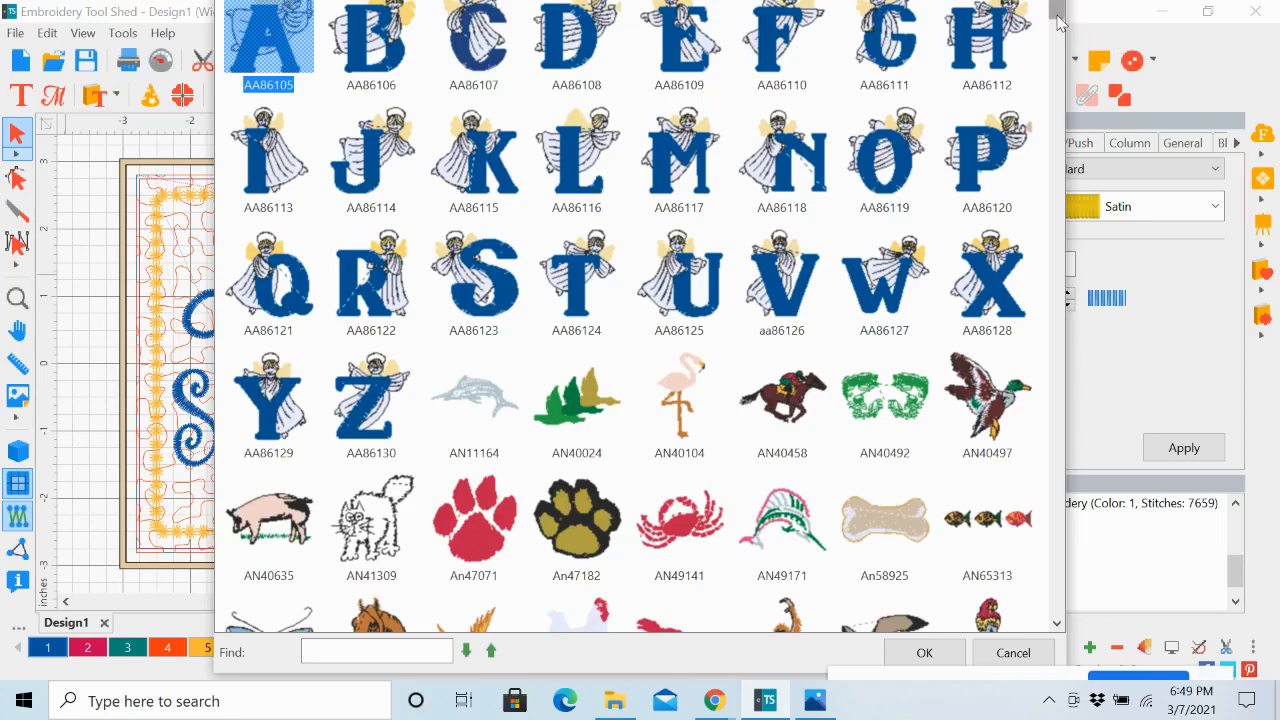
{"action": "left_click_drag", "start_coordinate": [1060, 22], "coordinate": [1018, 8]}
{"action": "mouse_move", "coordinate": [1058, 20]}
{"action": "left_mouse_down"}
{"action": "mouse_move", "coordinate": [1060, 9]}
{"action": "mouse_move", "coordinate": [1060, 35]}
{"action": "left_mouse_up"}
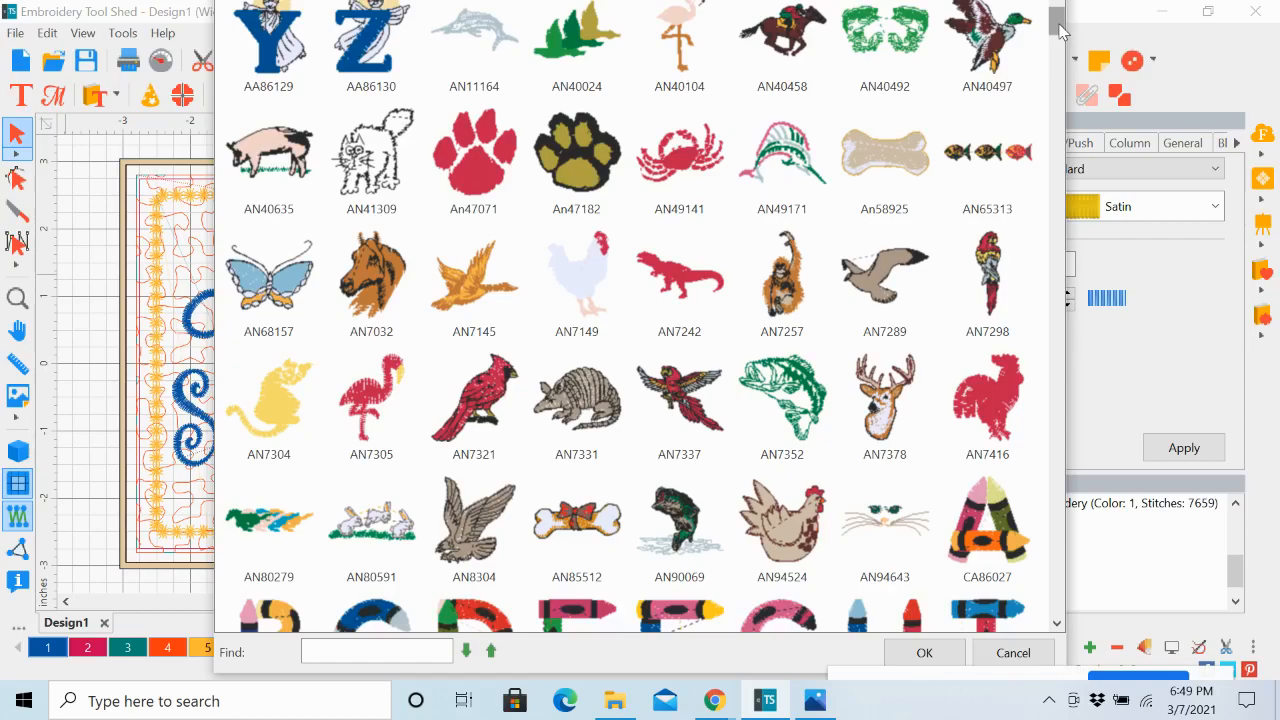
{"action": "left_click_drag", "start_coordinate": [1056, 33], "coordinate": [1079, 144]}
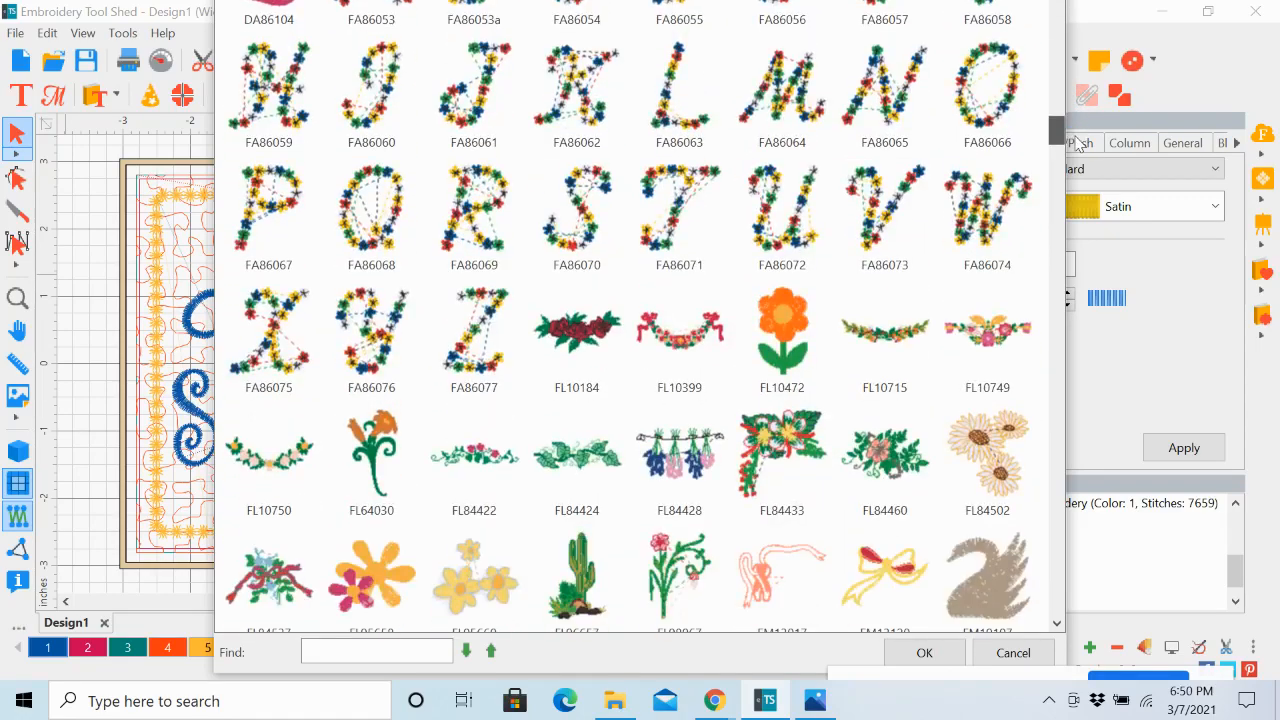
{"action": "left_click", "coordinate": [785, 343]}
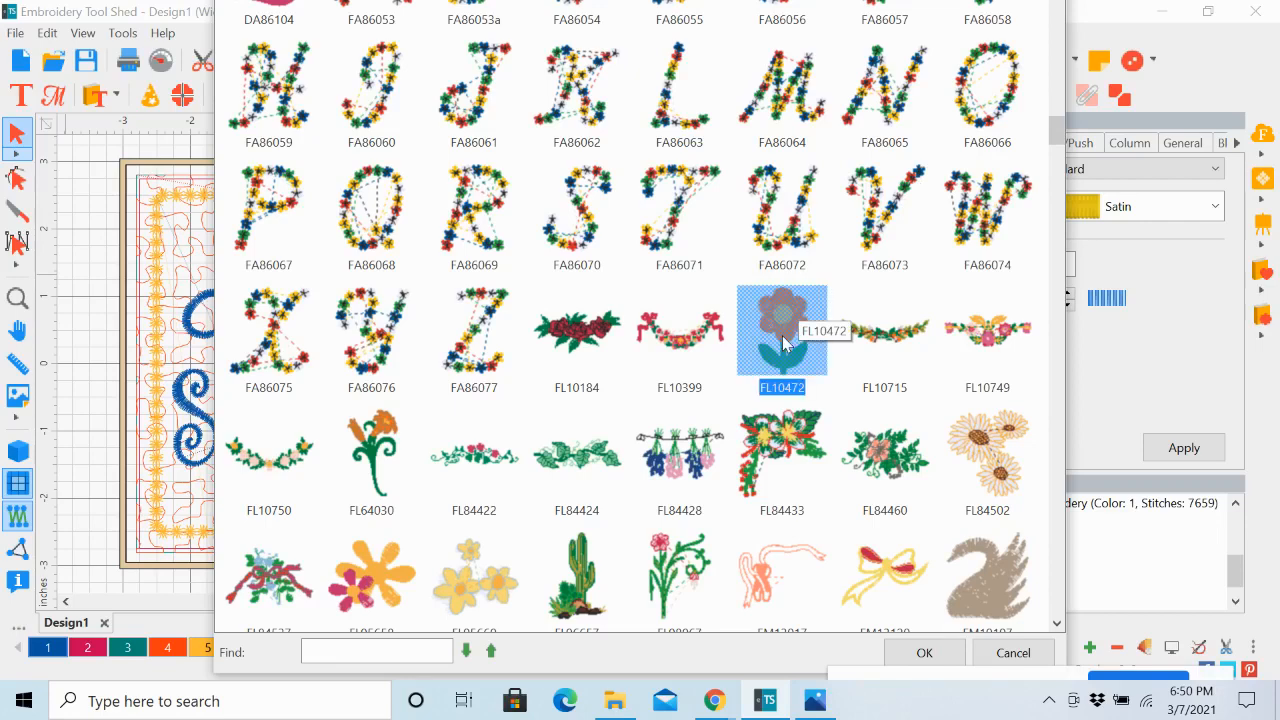
{"action": "left_click", "coordinate": [924, 653]}
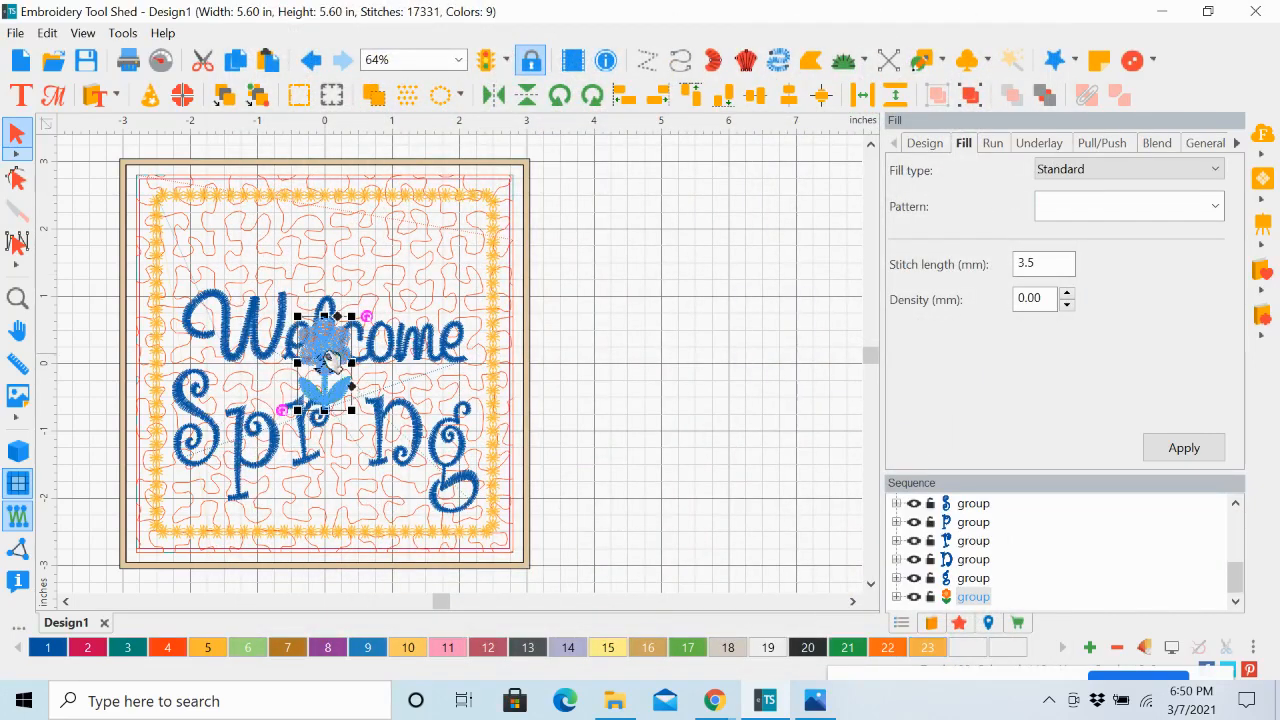
Step: Move the flower out of the hoop to the empty area on its right and select the flower's group in the sequence
{"action": "left_click_drag", "start_coordinate": [330, 358], "coordinate": [650, 310]}
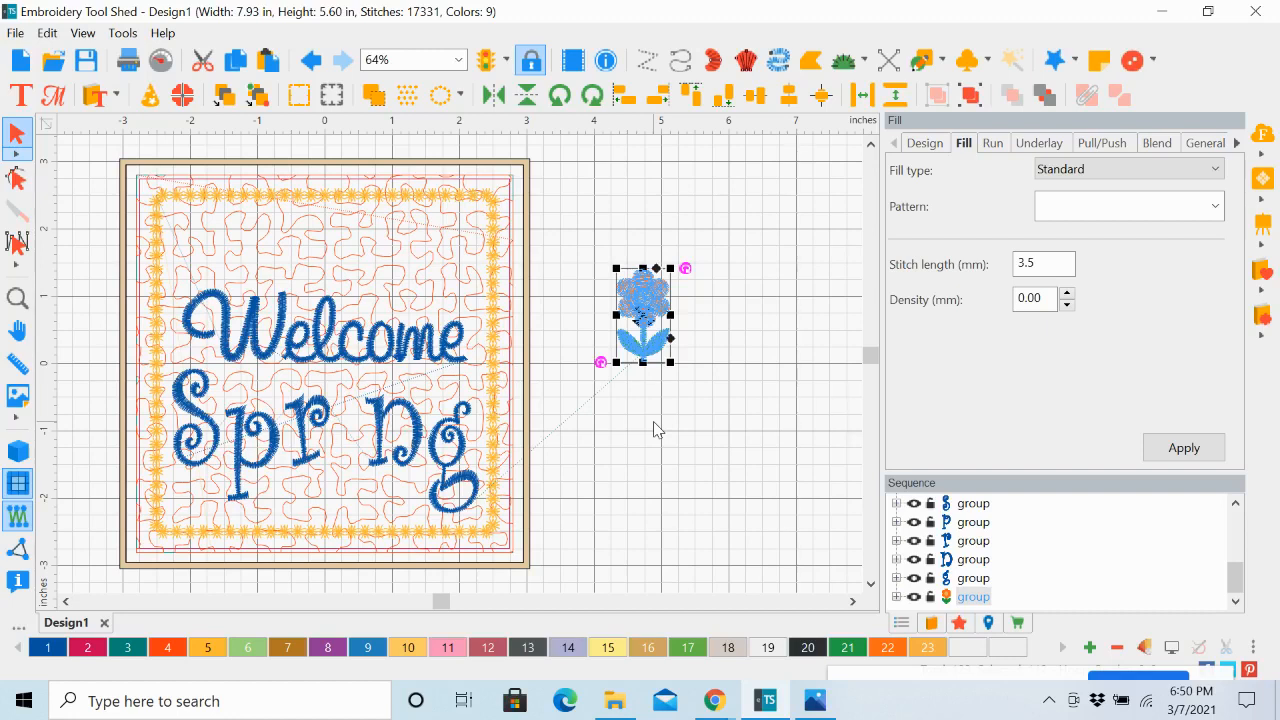
{"action": "left_click", "coordinate": [671, 419]}
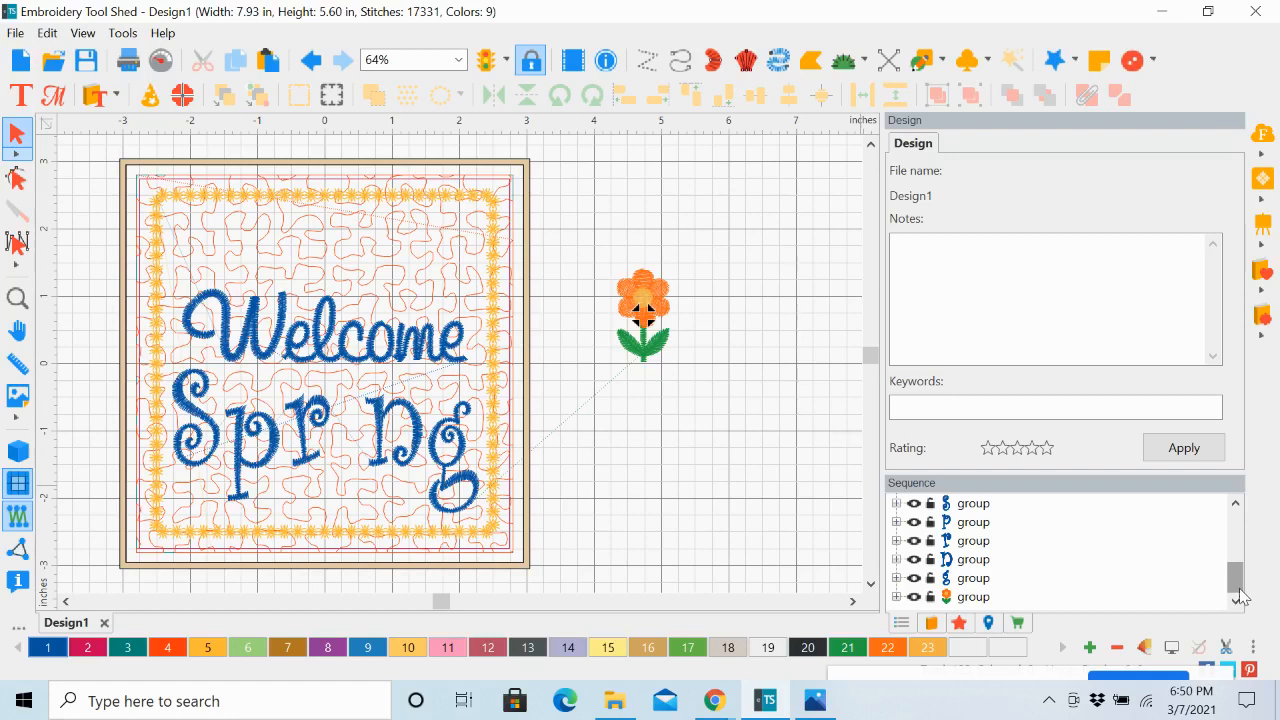
{"action": "left_click", "coordinate": [964, 598]}
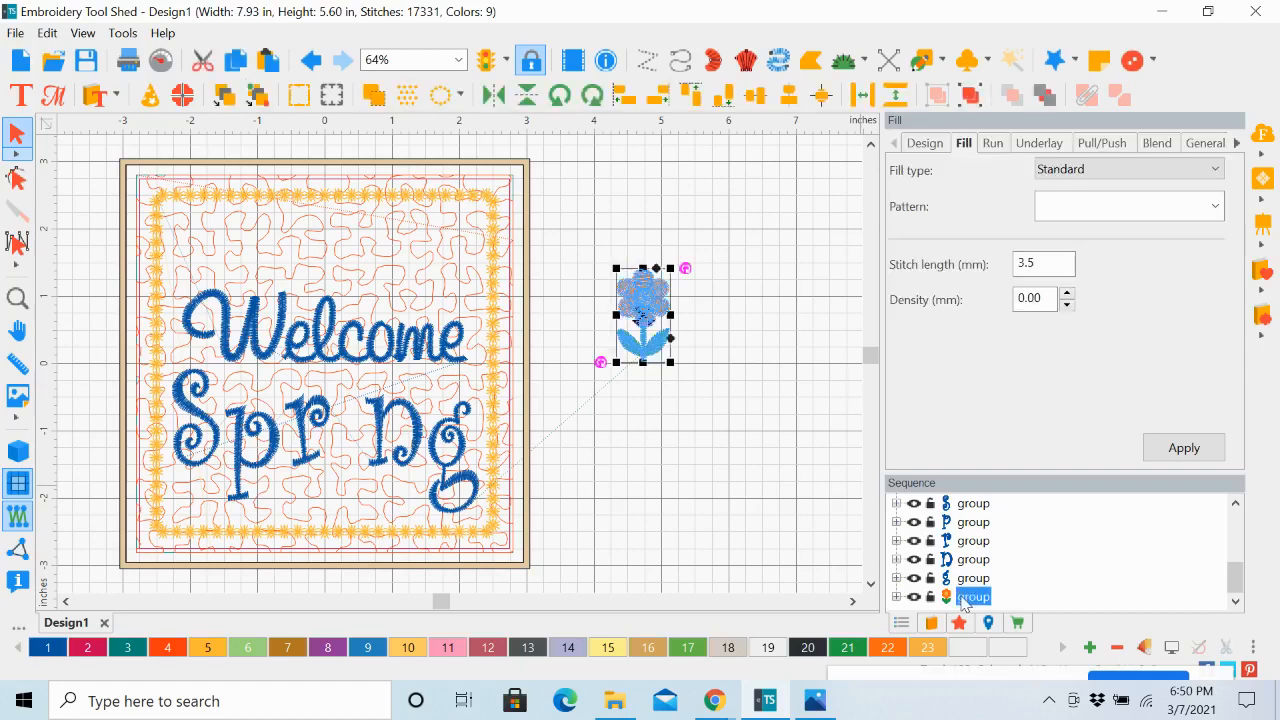
Step: Ungroup the orange flower design into its separate thread-color parts
{"action": "right_click", "coordinate": [652, 305]}
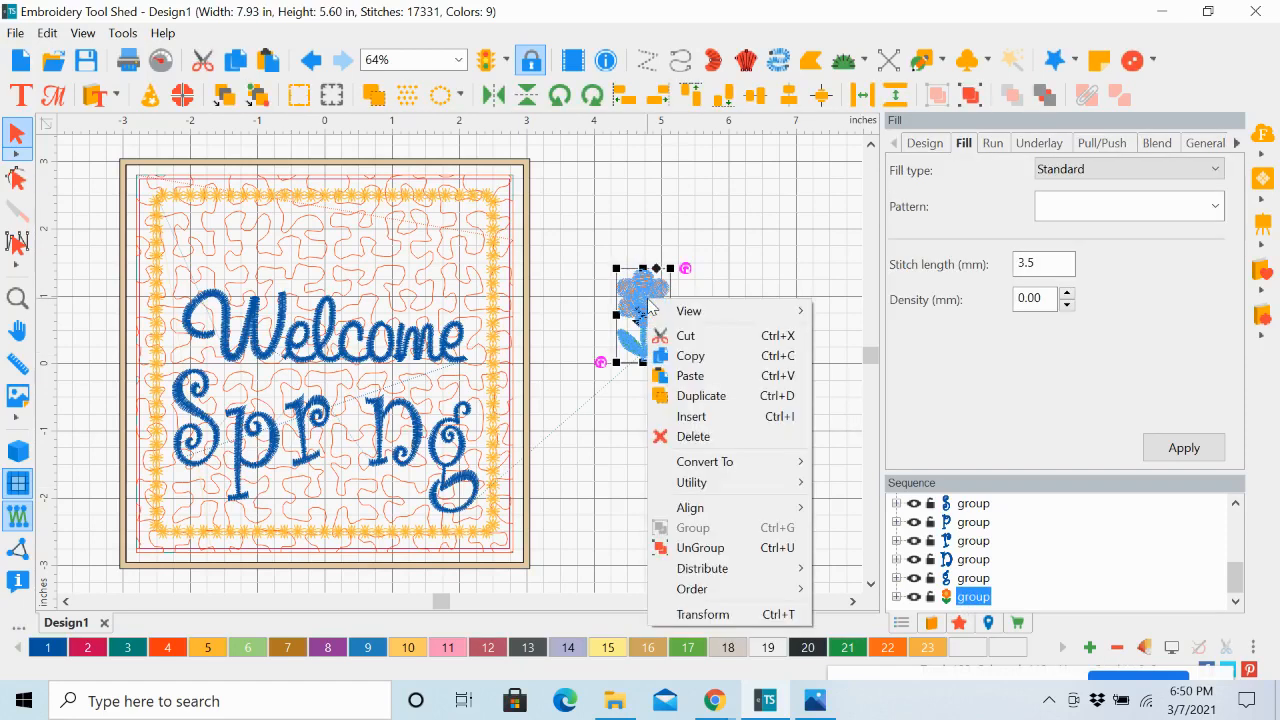
{"action": "left_click", "coordinate": [713, 552]}
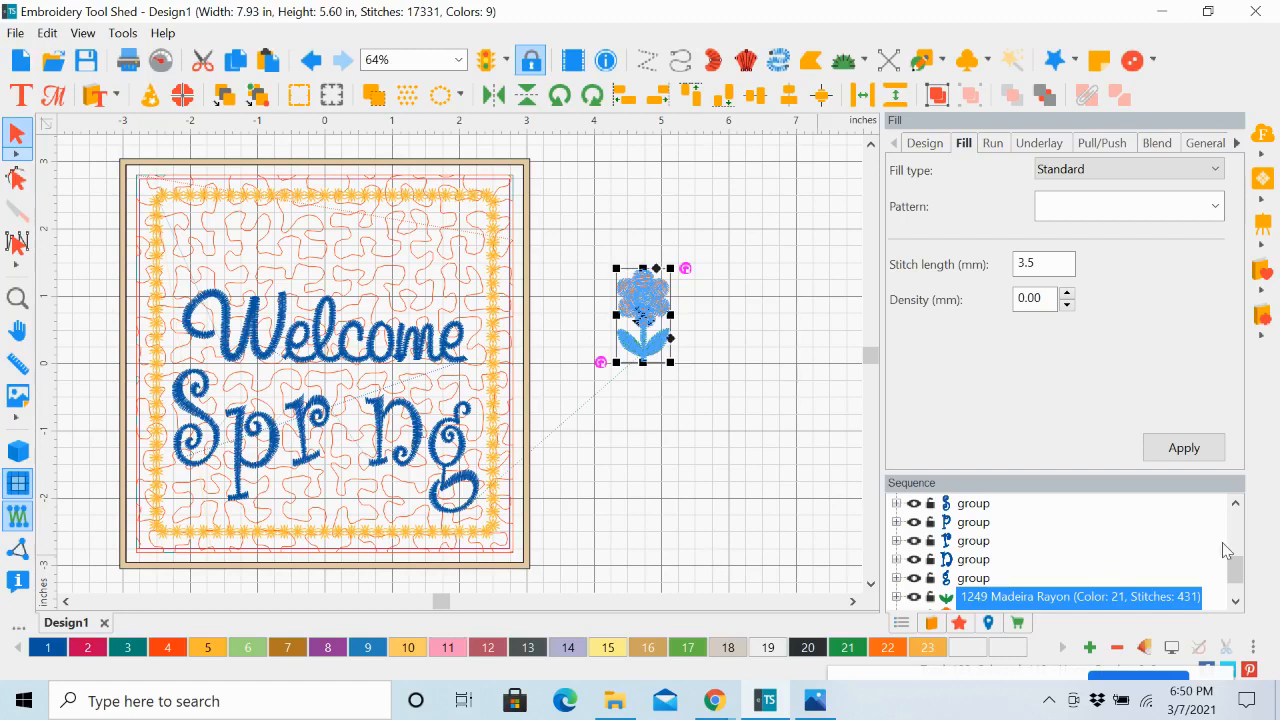
{"action": "right_click", "coordinate": [1236, 601]}
{"action": "left_click", "coordinate": [1237, 602]}
{"action": "left_click", "coordinate": [1237, 602]}
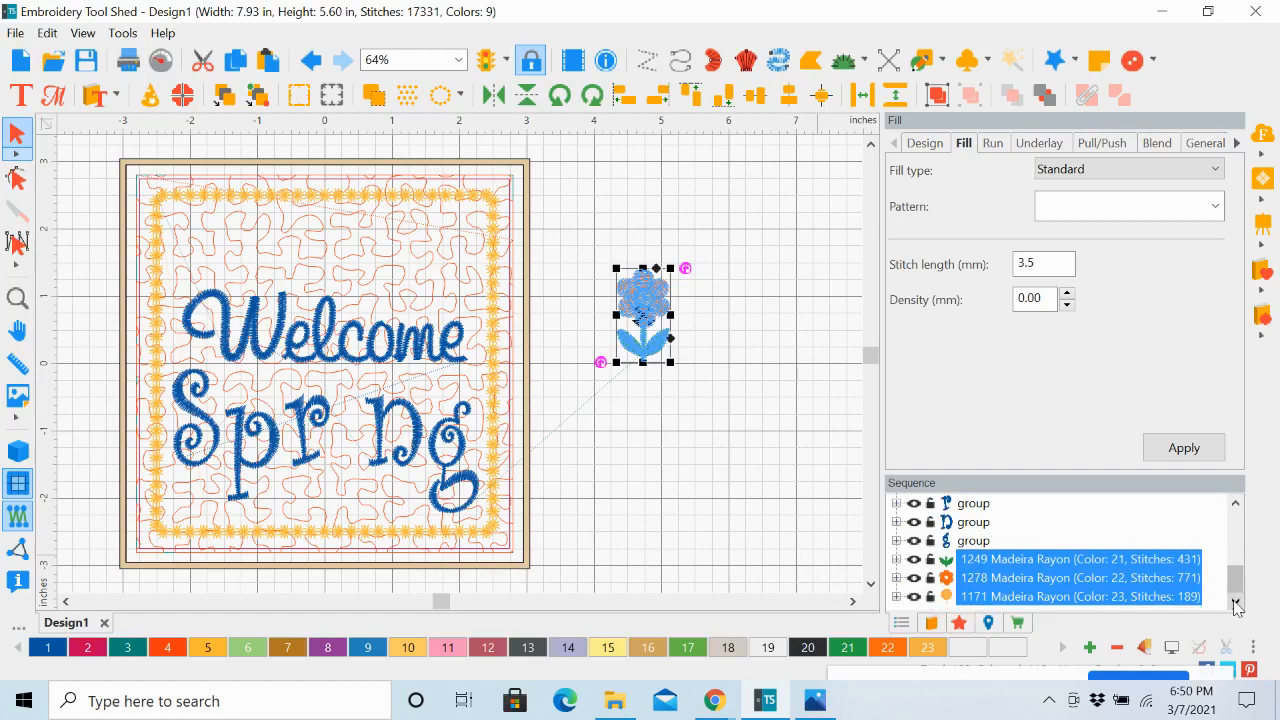
Step: Examine the flower's green, orange and yellow color parts one by one to see which area each covers
{"action": "left_click", "coordinate": [1015, 562]}
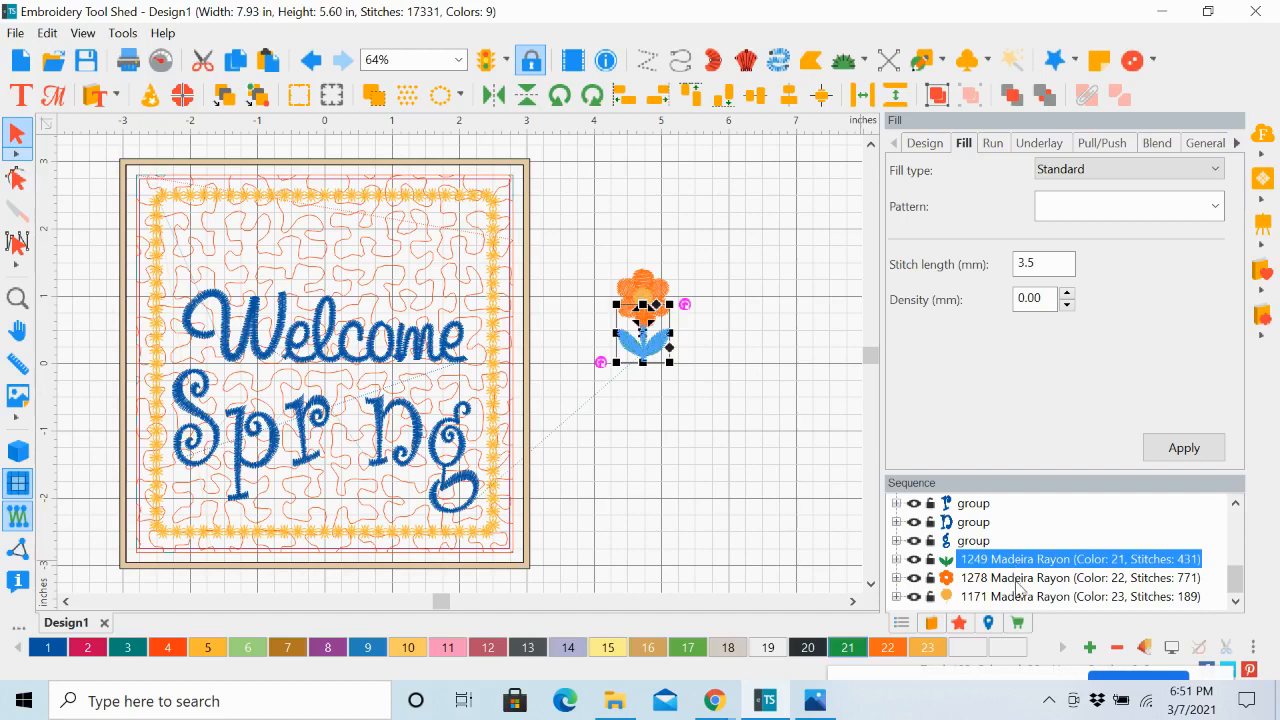
{"action": "left_click", "coordinate": [1018, 580]}
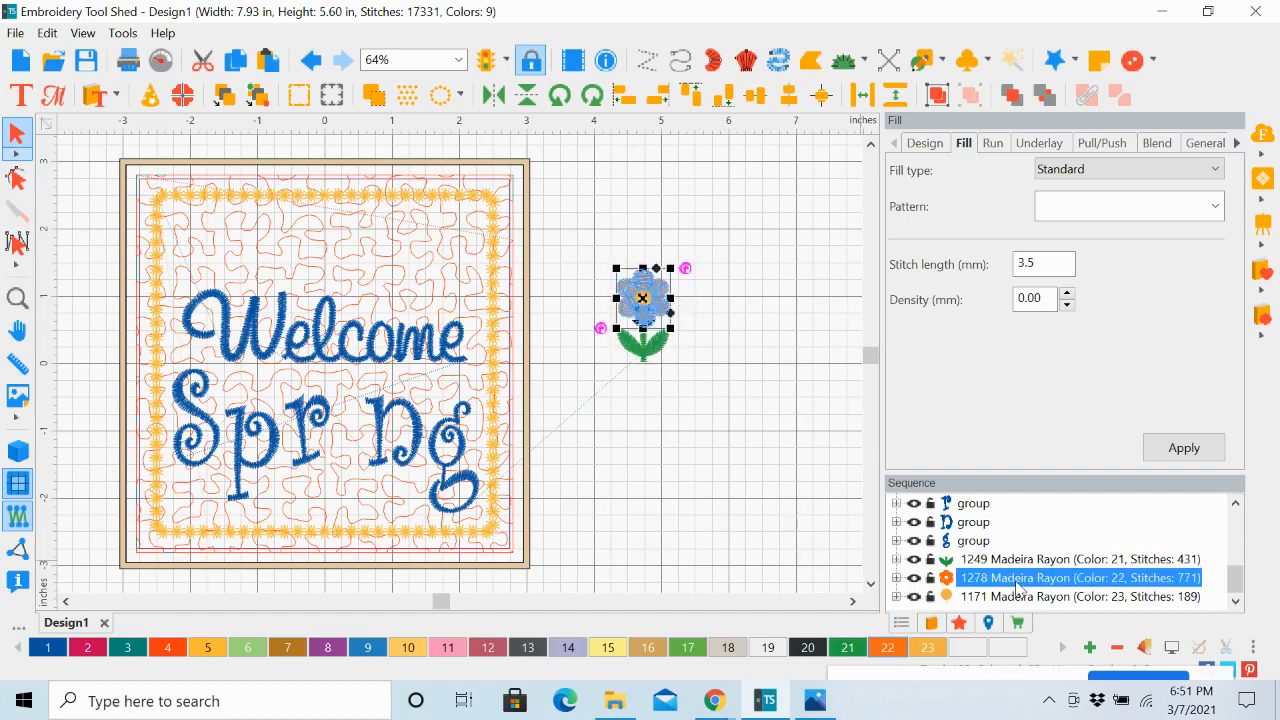
{"action": "left_click", "coordinate": [1018, 598]}
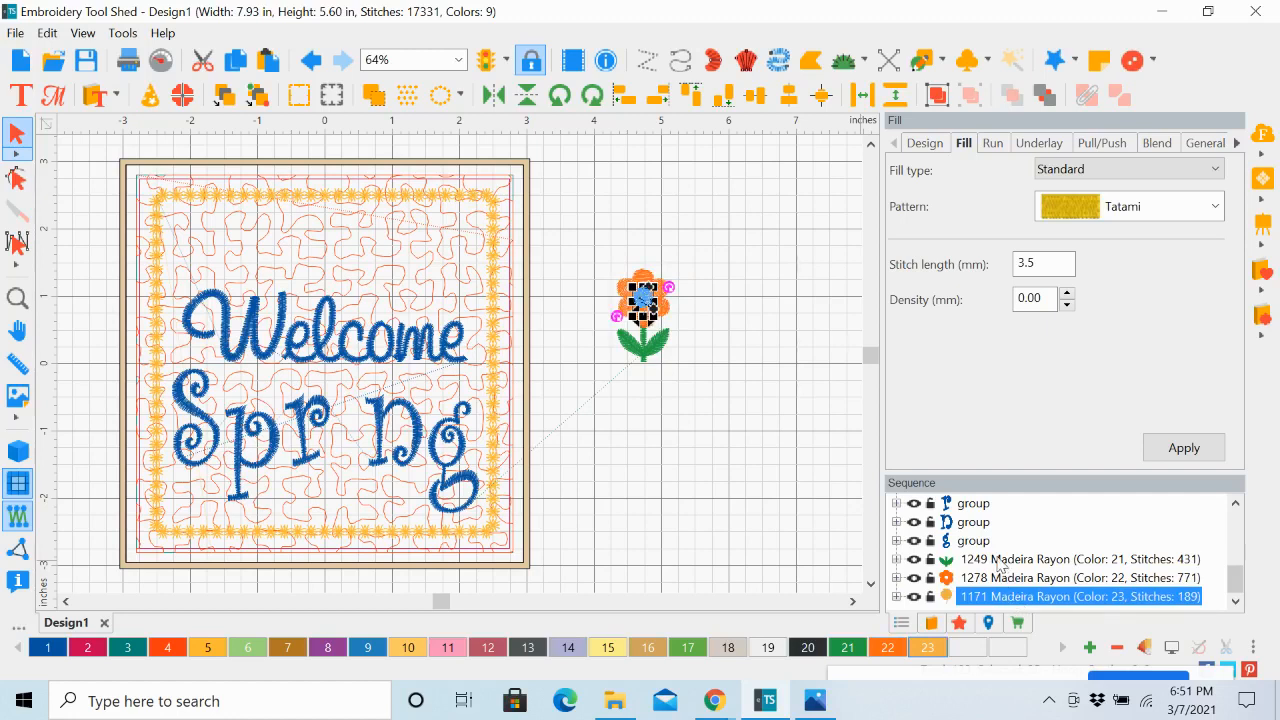
{"action": "left_click", "coordinate": [998, 562]}
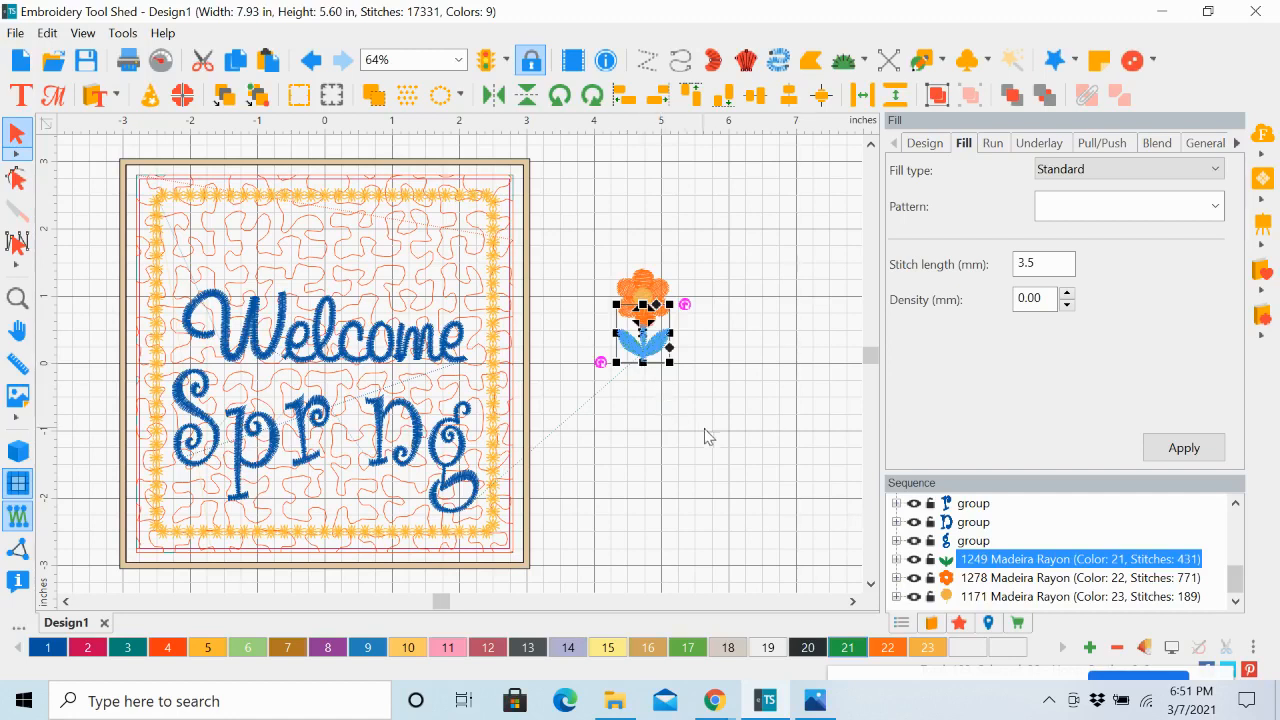
{"action": "left_click", "coordinate": [896, 559]}
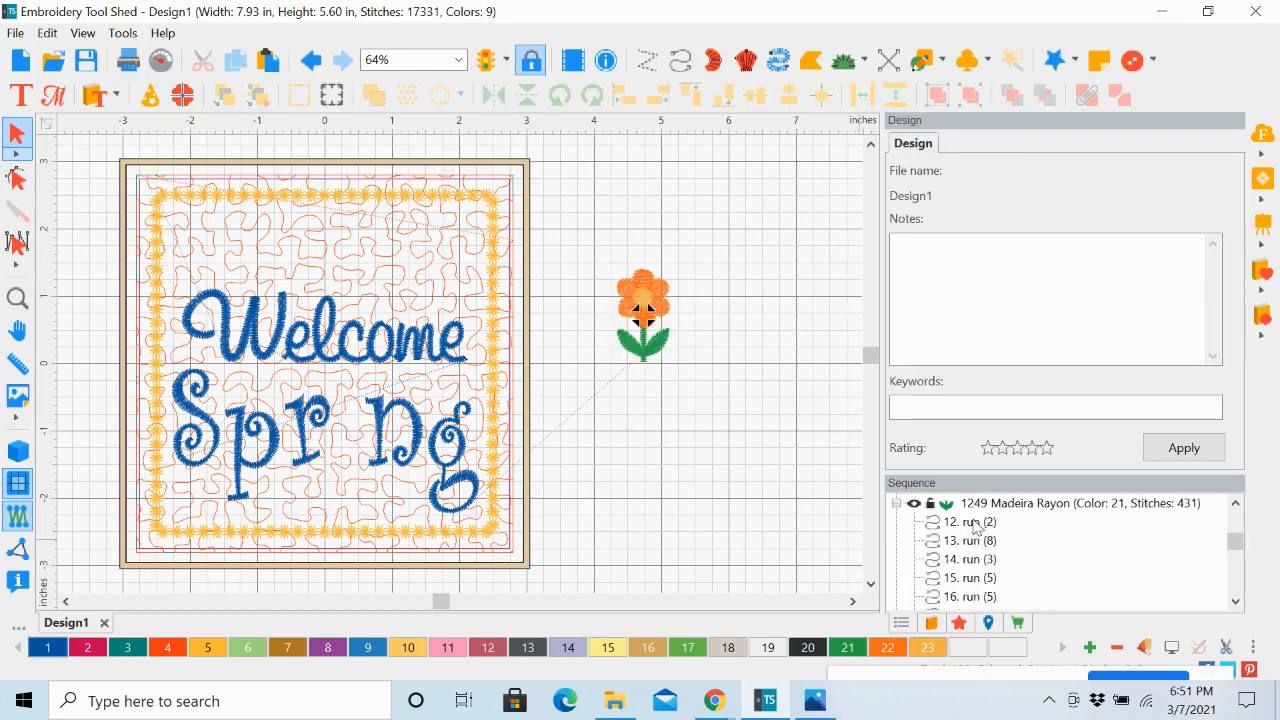
{"action": "left_click", "coordinate": [897, 503]}
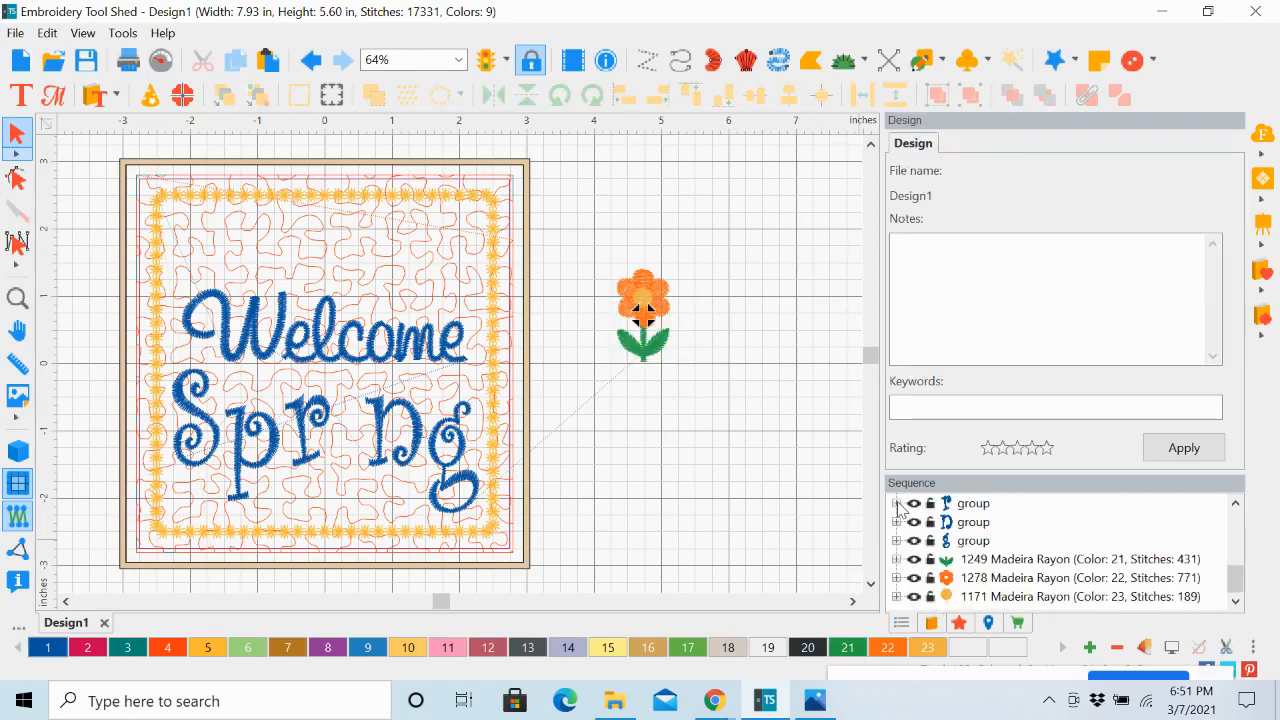
{"action": "left_click", "coordinate": [984, 561]}
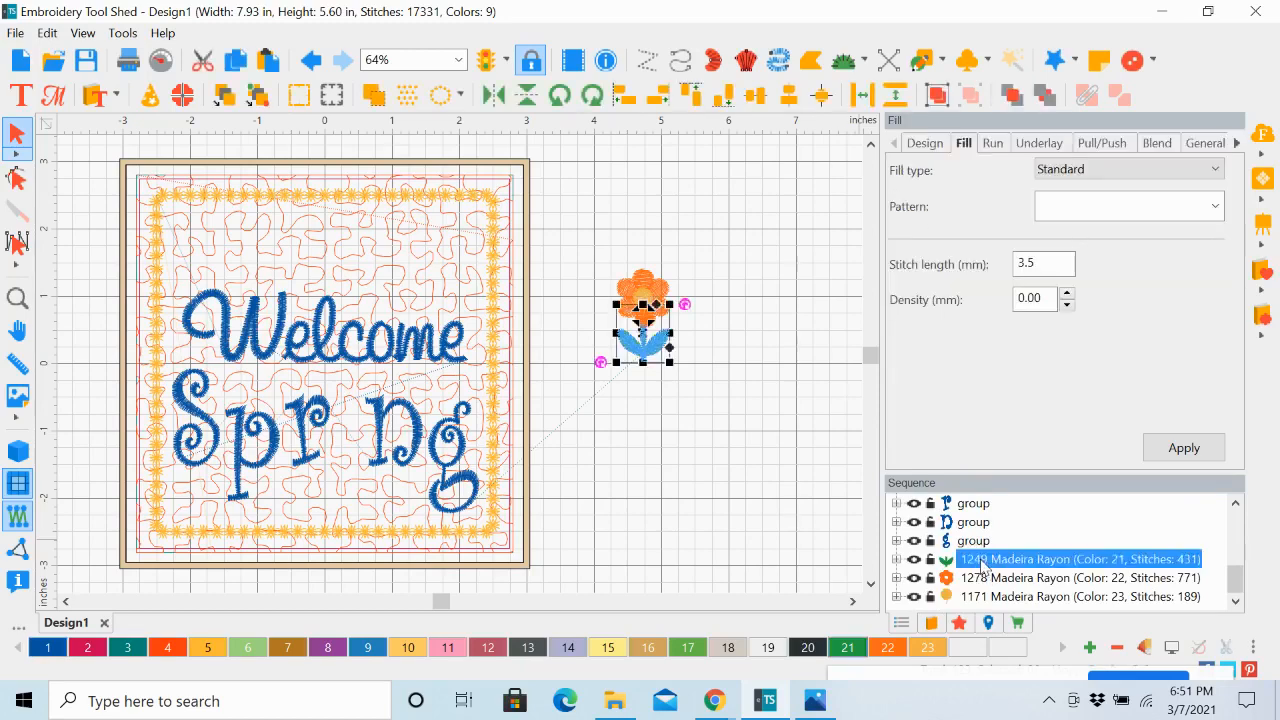
Step: Expand the green 1249 Madeira Rayon part and check where its run objects 12 to 17 lie on the flower
{"action": "left_click", "coordinate": [896, 560]}
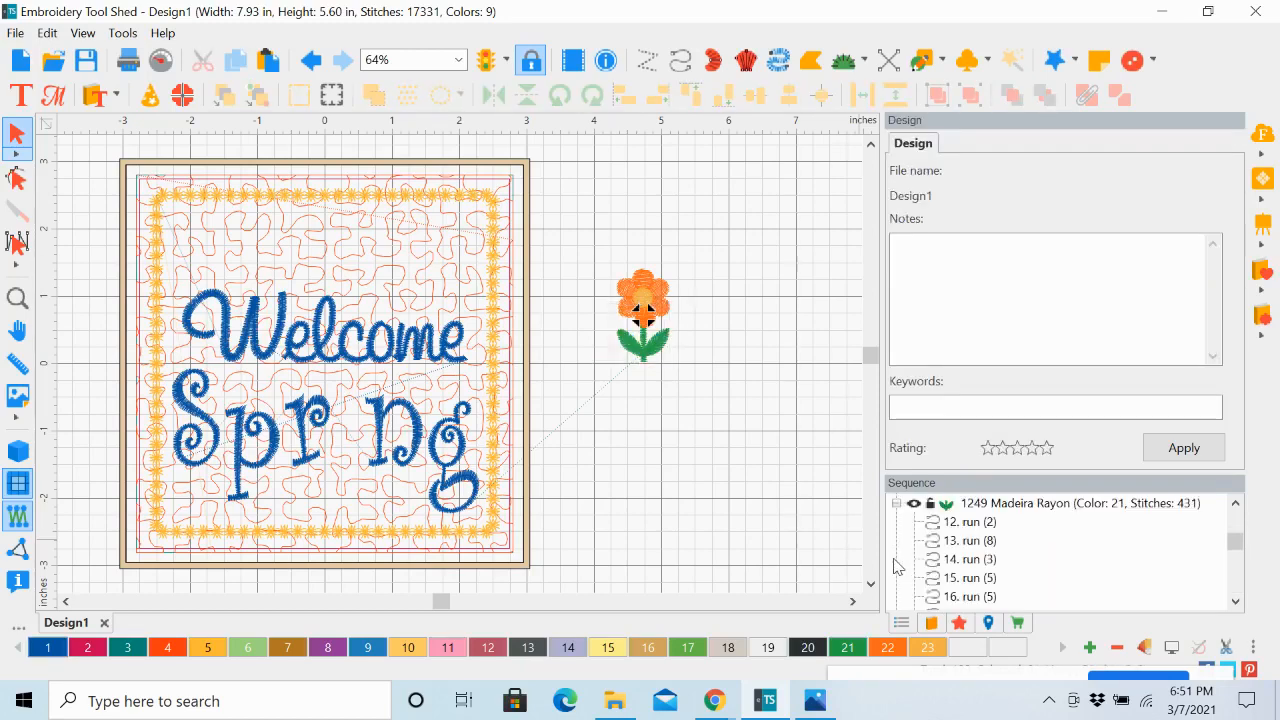
{"action": "left_click", "coordinate": [1236, 601]}
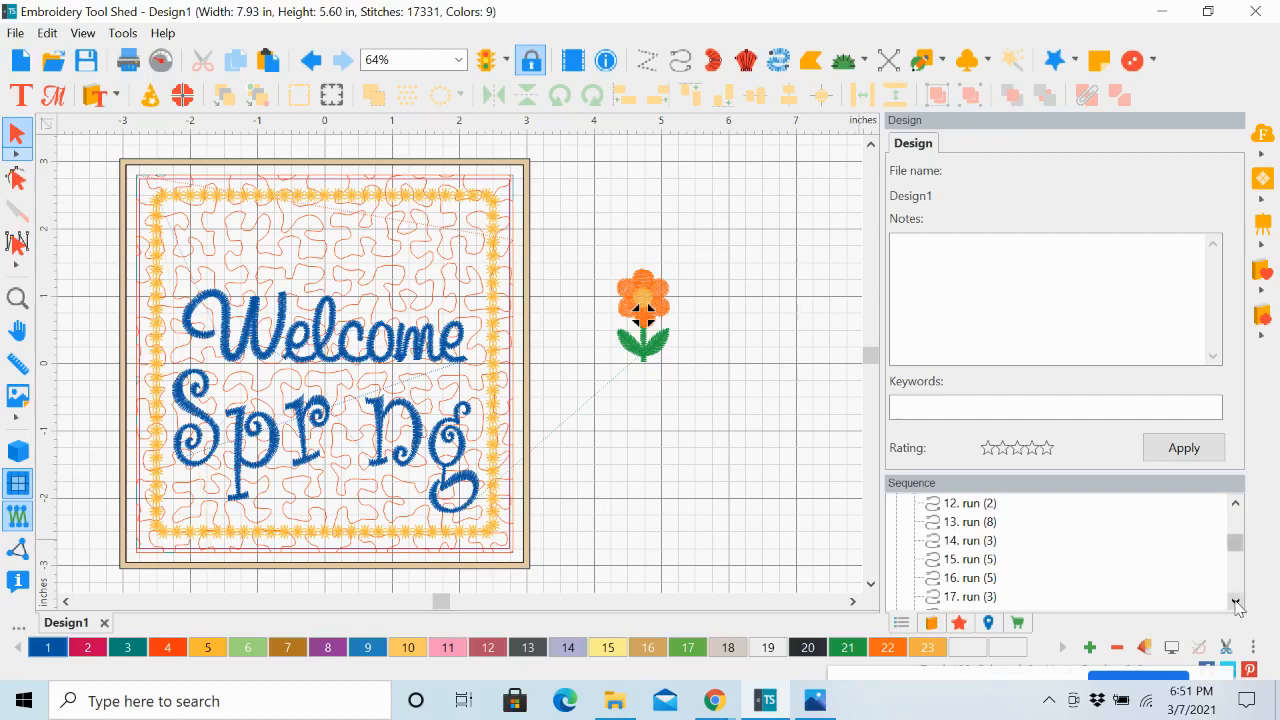
{"action": "left_click", "coordinate": [971, 504]}
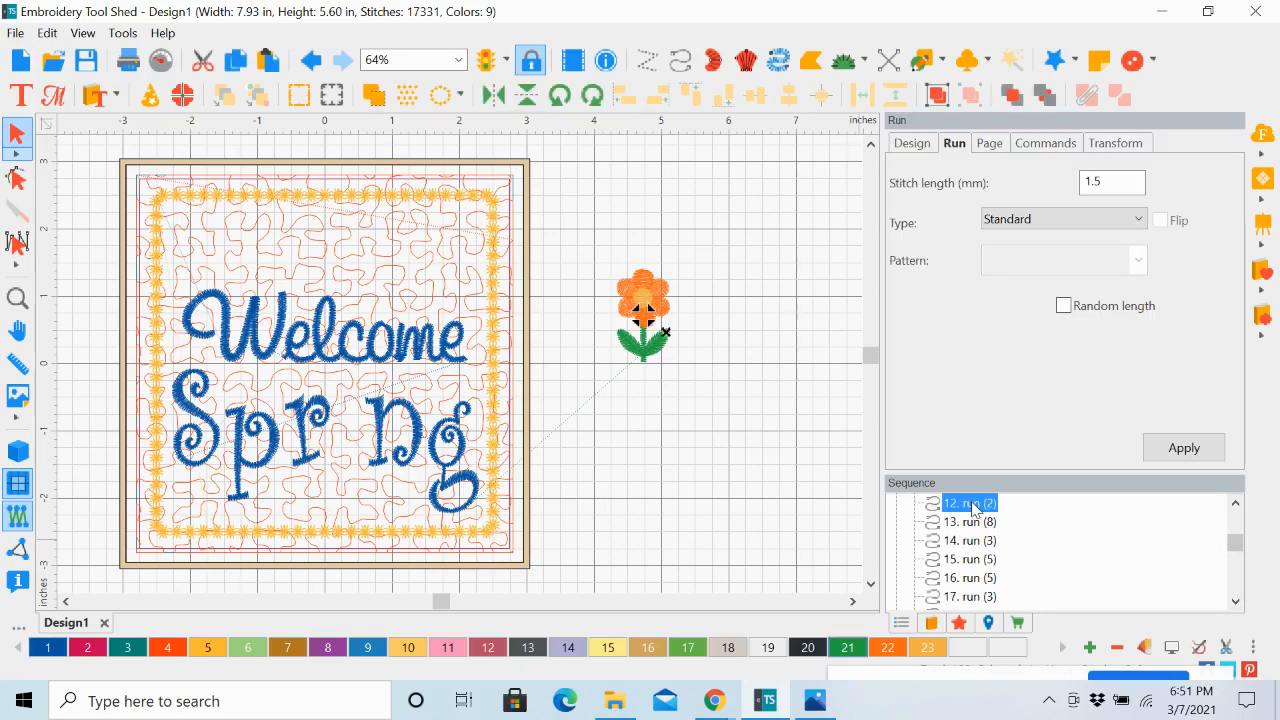
{"action": "left_click", "coordinate": [970, 524]}
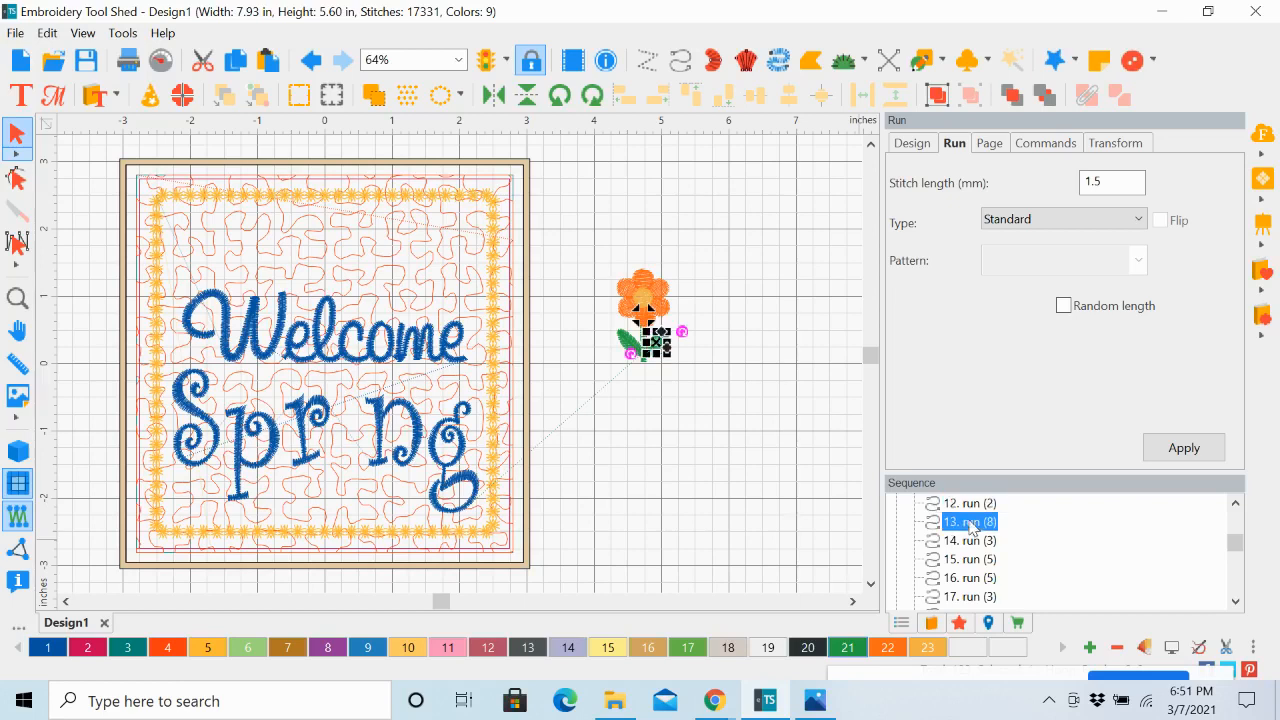
{"action": "left_click", "coordinate": [972, 543]}
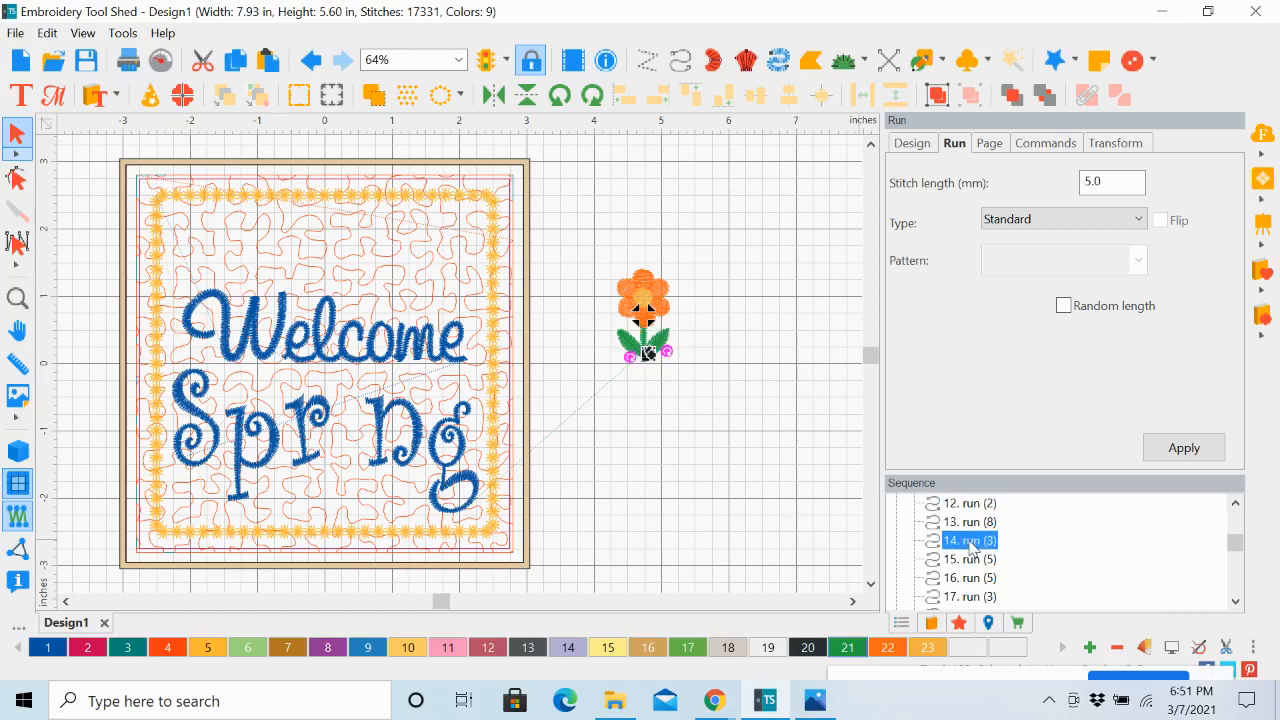
{"action": "left_click", "coordinate": [972, 560]}
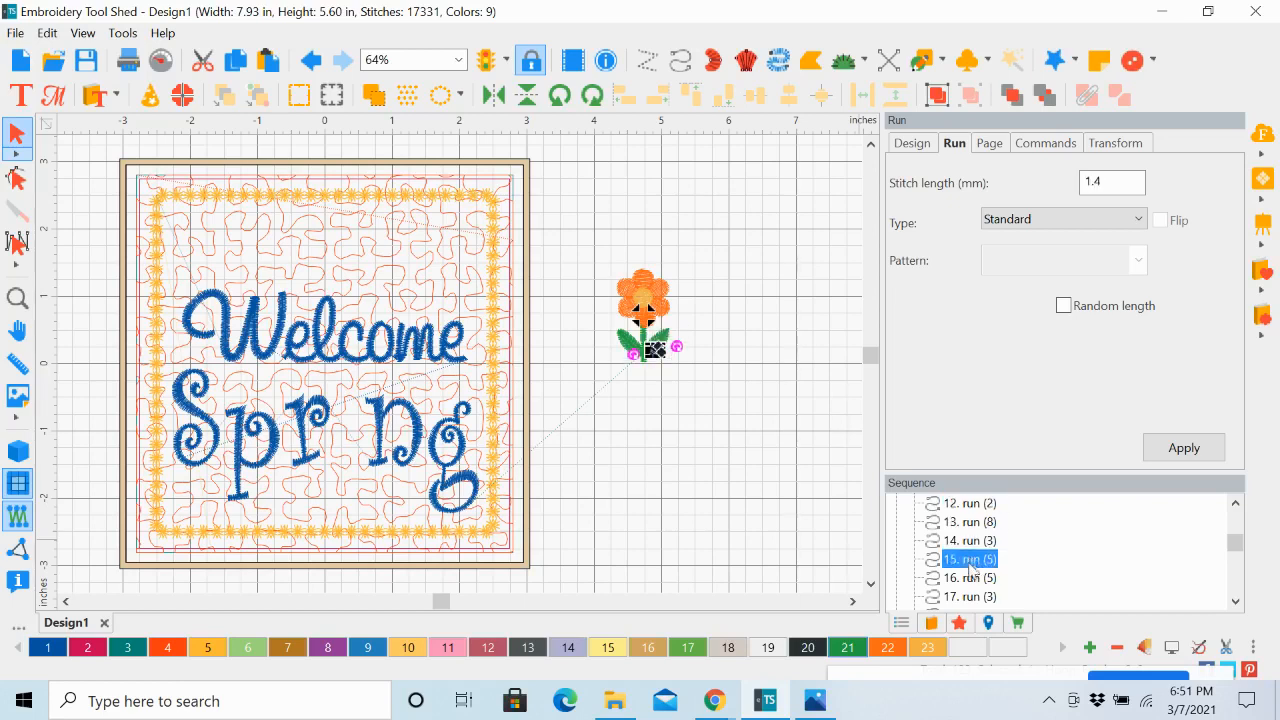
{"action": "left_click", "coordinate": [972, 580]}
{"action": "left_click", "coordinate": [975, 597]}
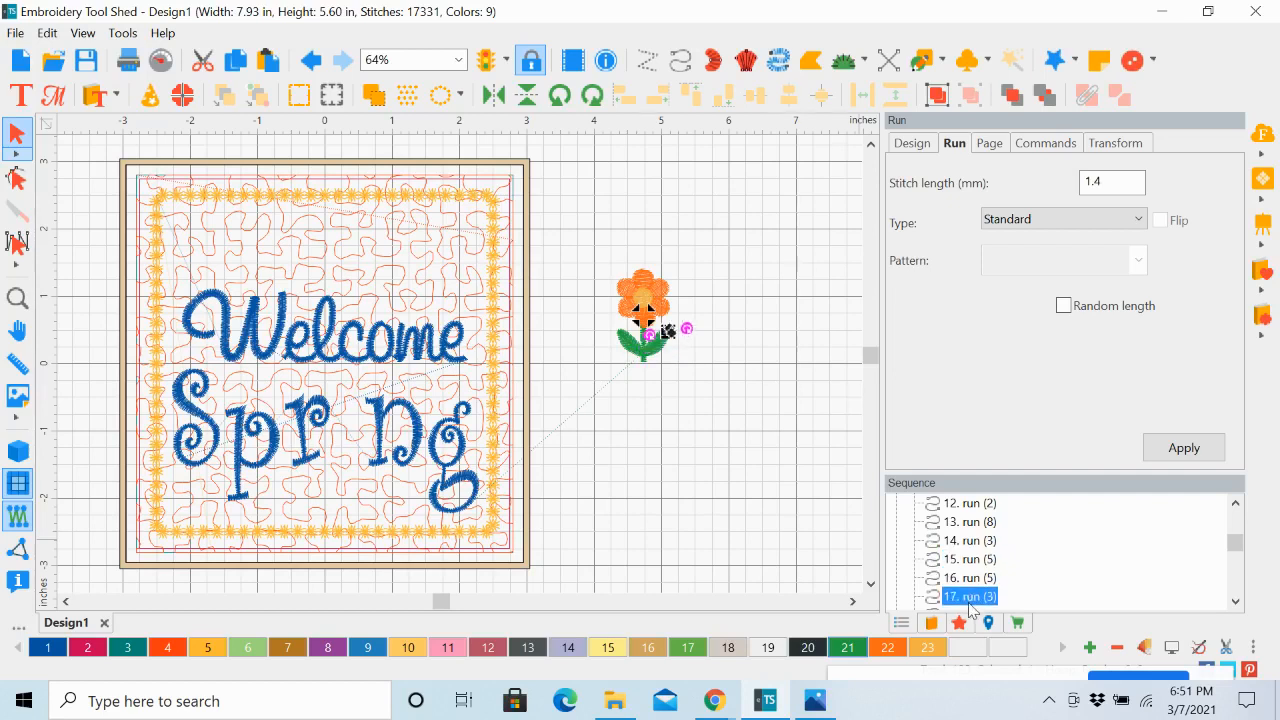
Step: Check which parts of the leaf objects 18 to 21 of the green color cover, including satin 19
{"action": "left_click", "coordinate": [1236, 601]}
{"action": "left_click", "coordinate": [1236, 601]}
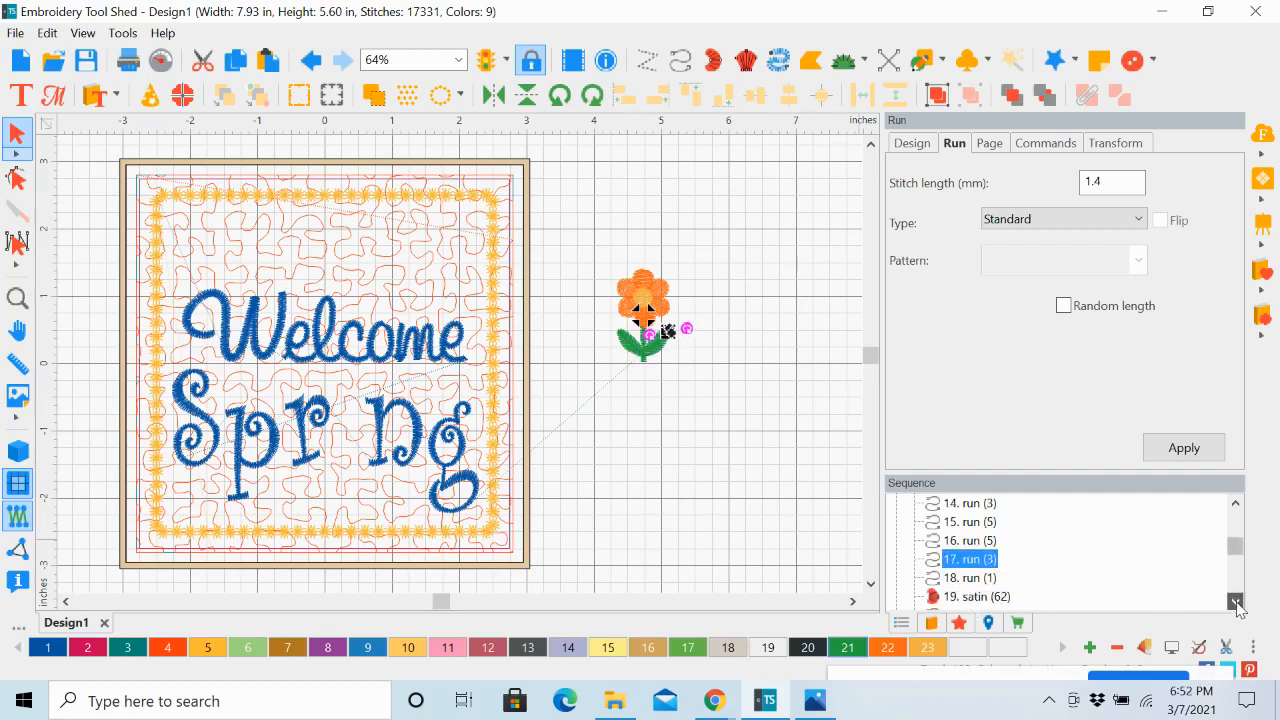
{"action": "left_click", "coordinate": [1236, 601]}
{"action": "left_click", "coordinate": [1236, 601]}
{"action": "left_click", "coordinate": [970, 542]}
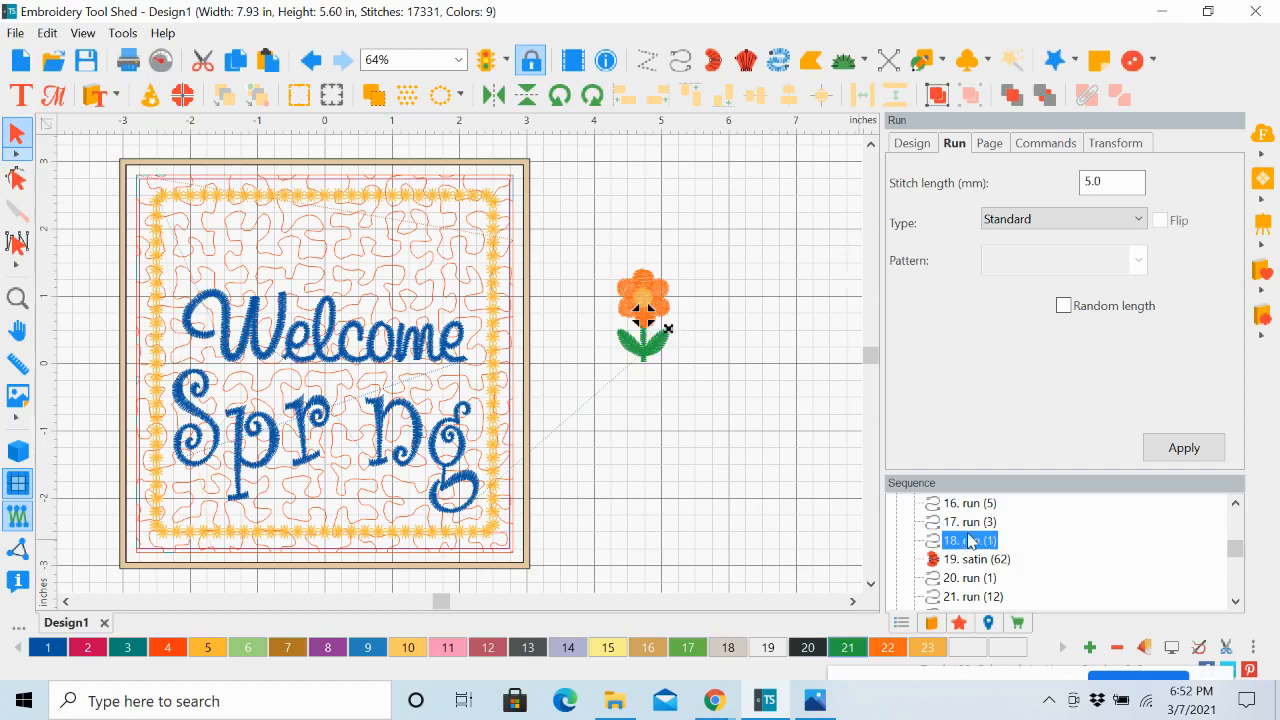
{"action": "left_click", "coordinate": [971, 559]}
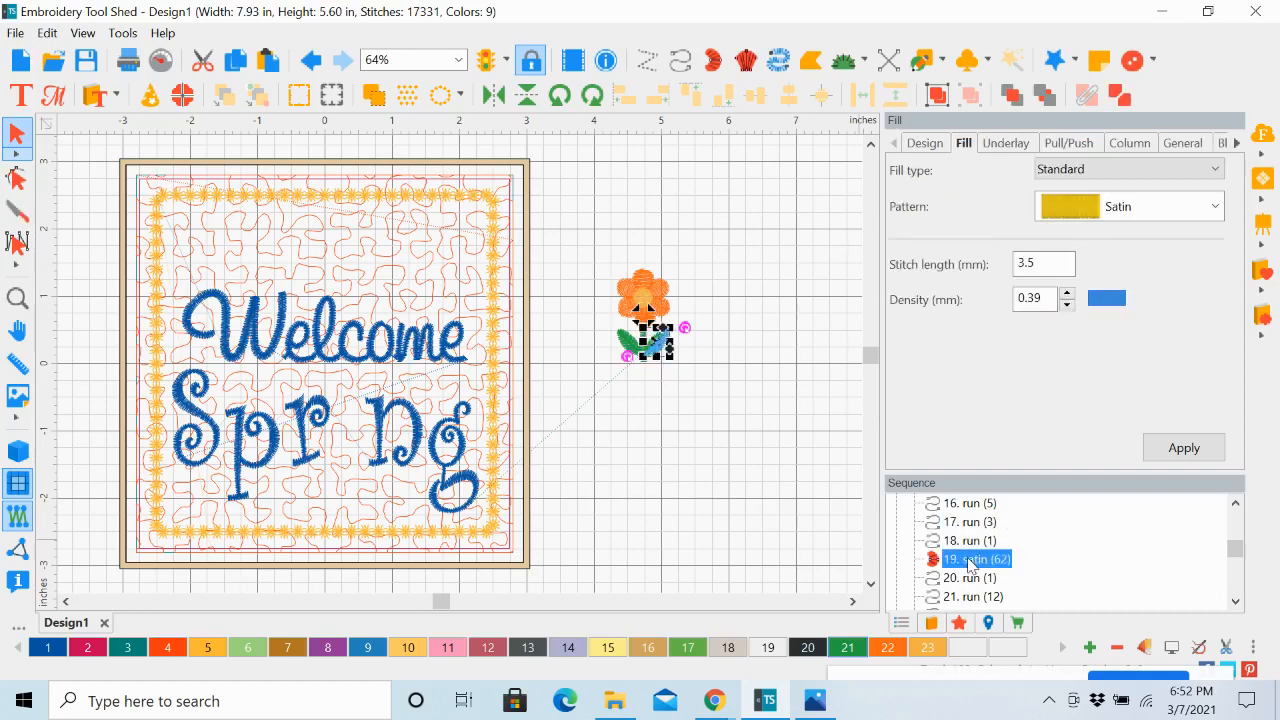
{"action": "left_click", "coordinate": [970, 578]}
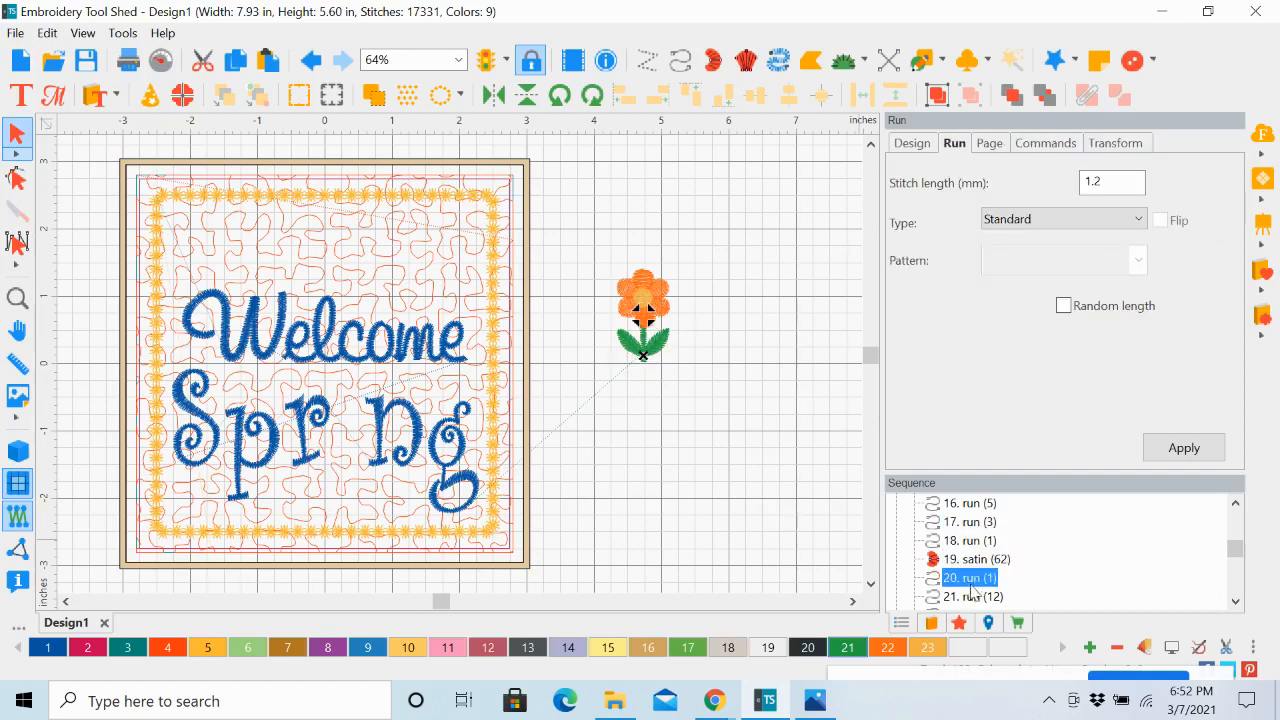
{"action": "left_click", "coordinate": [975, 597]}
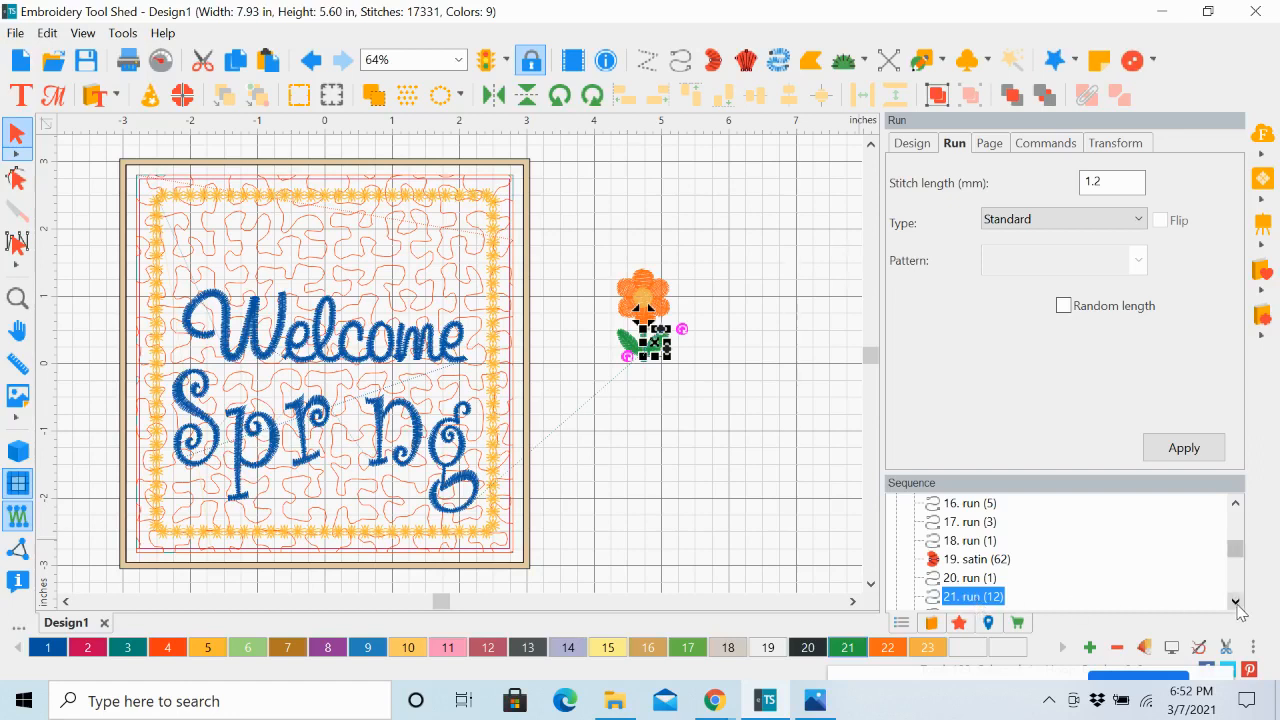
Step: Check the green color's objects 22 to 26, including satin 23, to locate each on the leaves
{"action": "scroll", "coordinate": [1243, 612], "scroll_direction": "down", "scroll_amount": 5}
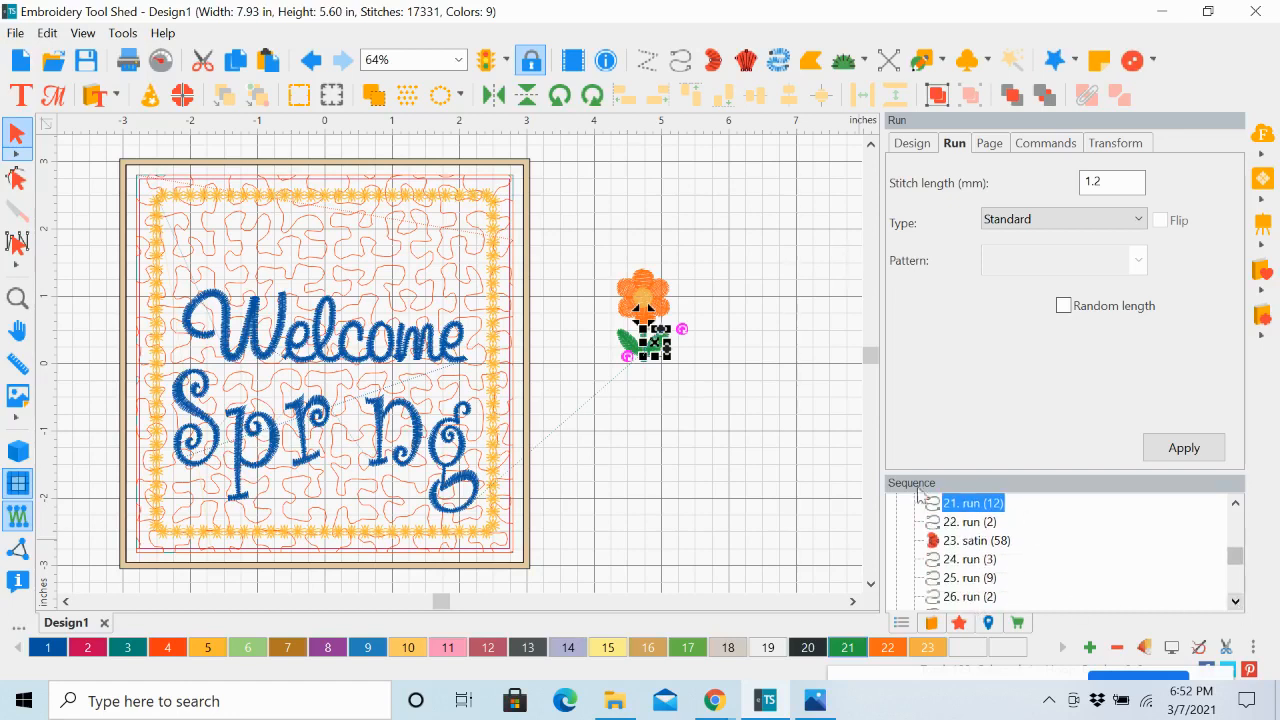
{"action": "left_click", "coordinate": [962, 523]}
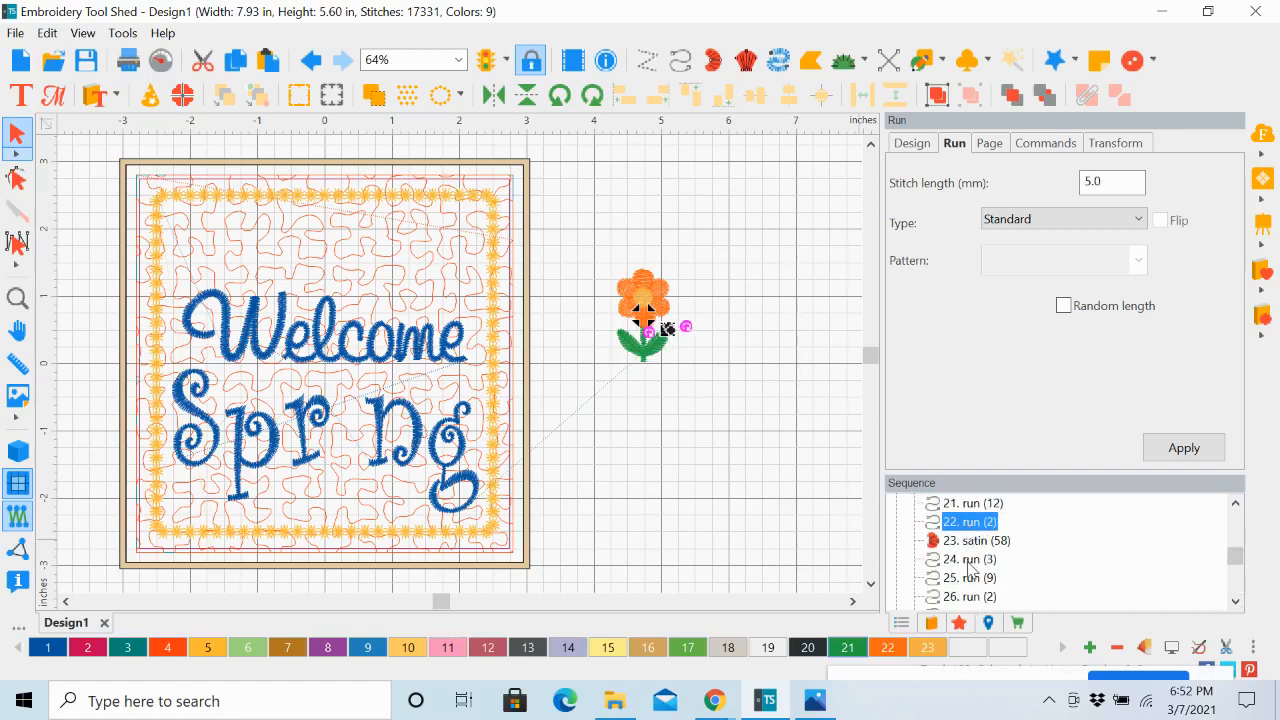
{"action": "left_click", "coordinate": [968, 541]}
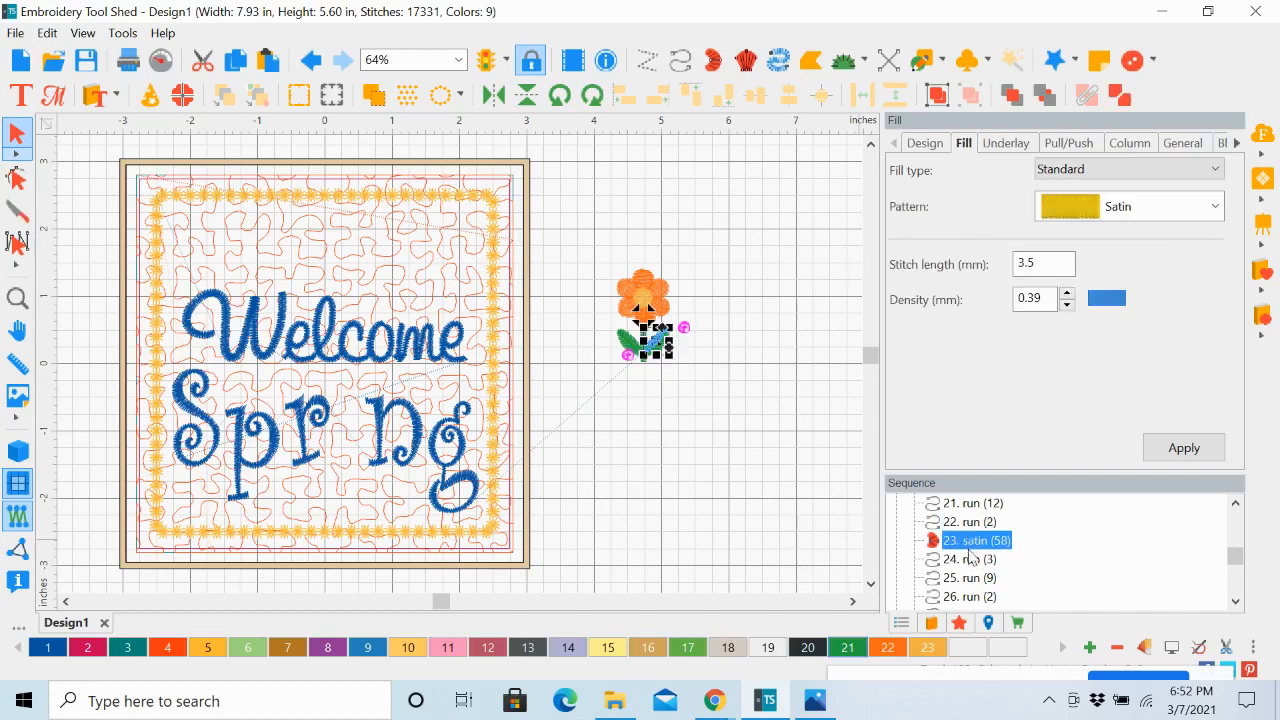
{"action": "left_click", "coordinate": [975, 560]}
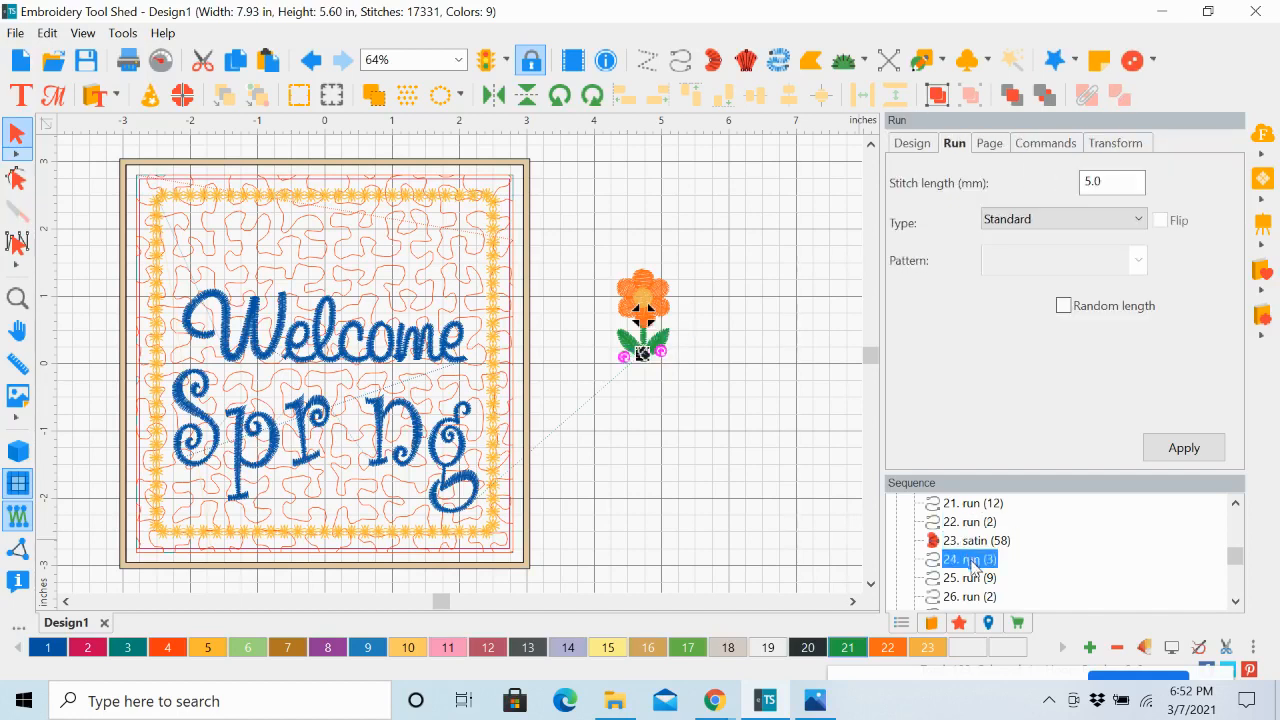
{"action": "left_click", "coordinate": [974, 579]}
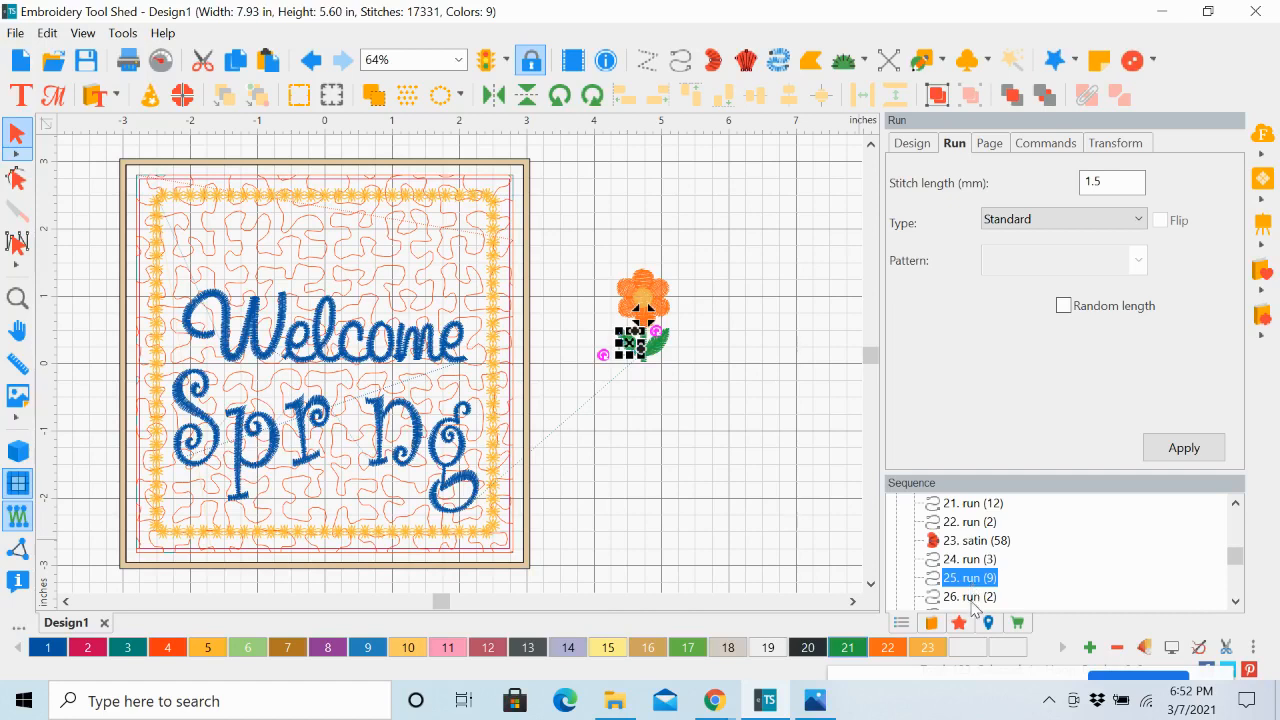
{"action": "left_click", "coordinate": [972, 597]}
Step: Check the green color's objects 27 to 31, including satin 31, to locate each on the other leaf
{"action": "left_click", "coordinate": [1240, 604]}
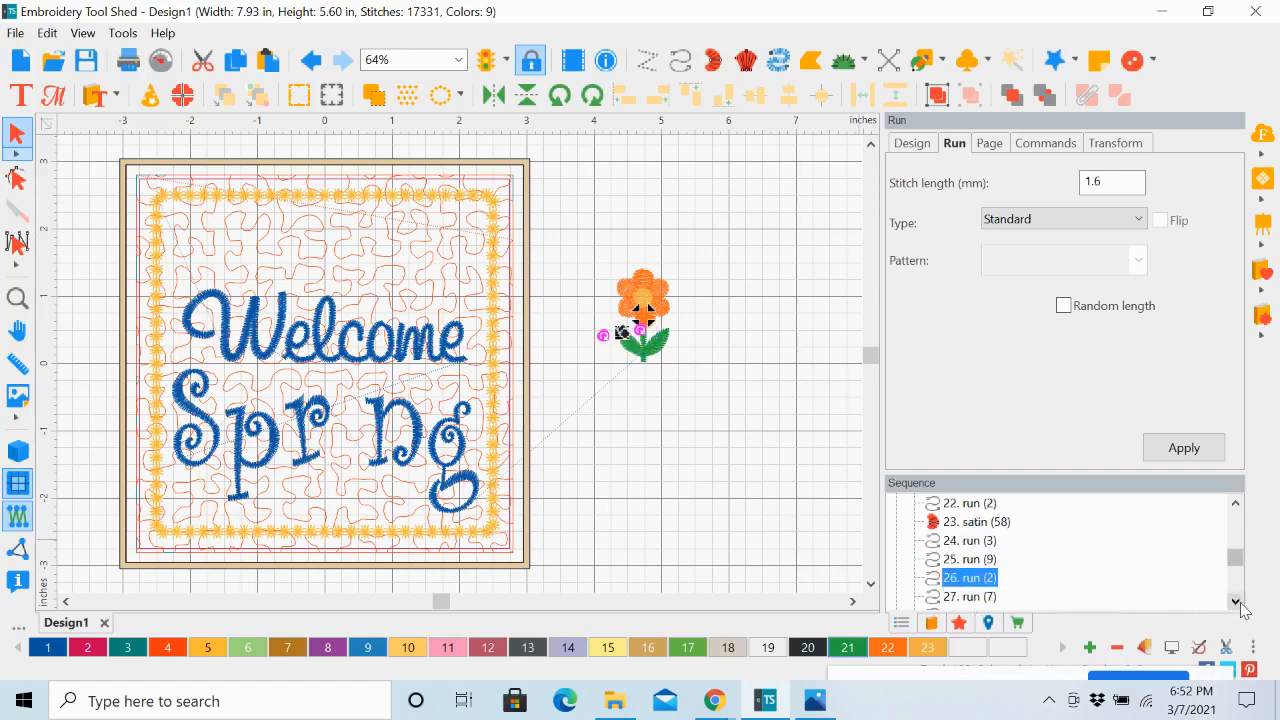
{"action": "left_click", "coordinate": [1240, 604]}
{"action": "left_click", "coordinate": [1240, 604]}
{"action": "left_click", "coordinate": [1240, 604]}
{"action": "left_click", "coordinate": [1240, 604]}
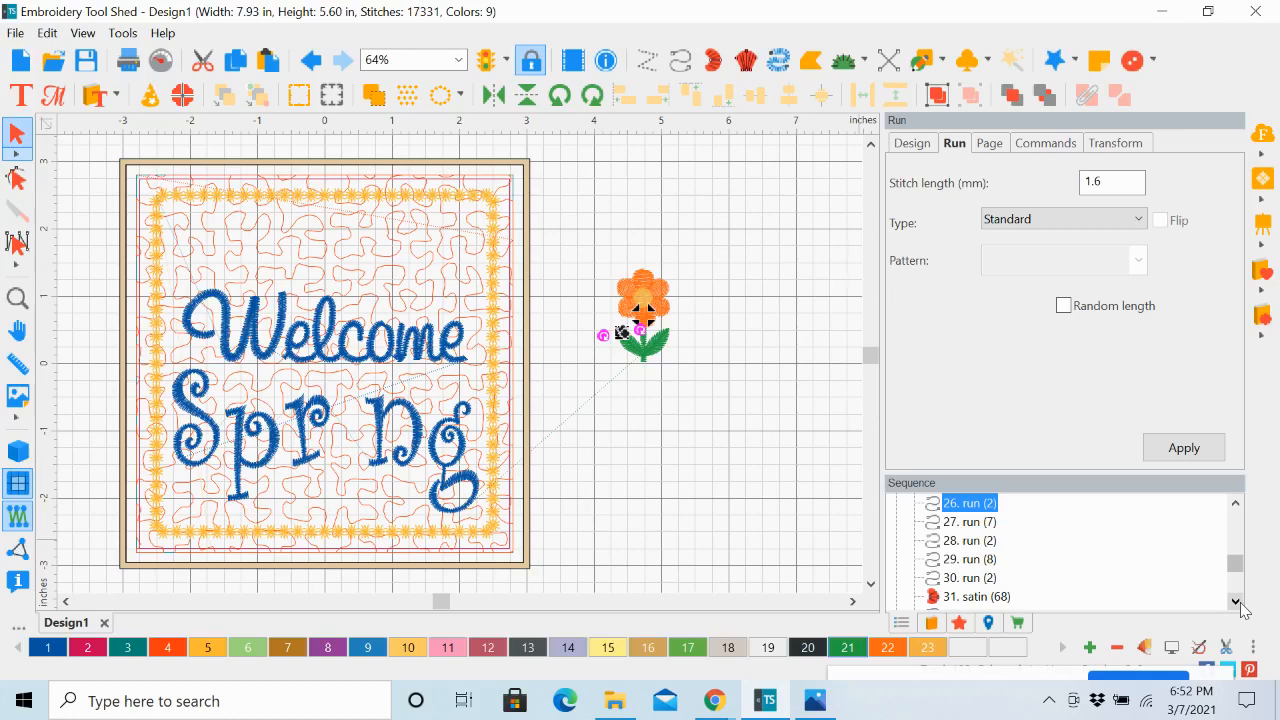
{"action": "left_click", "coordinate": [1240, 604]}
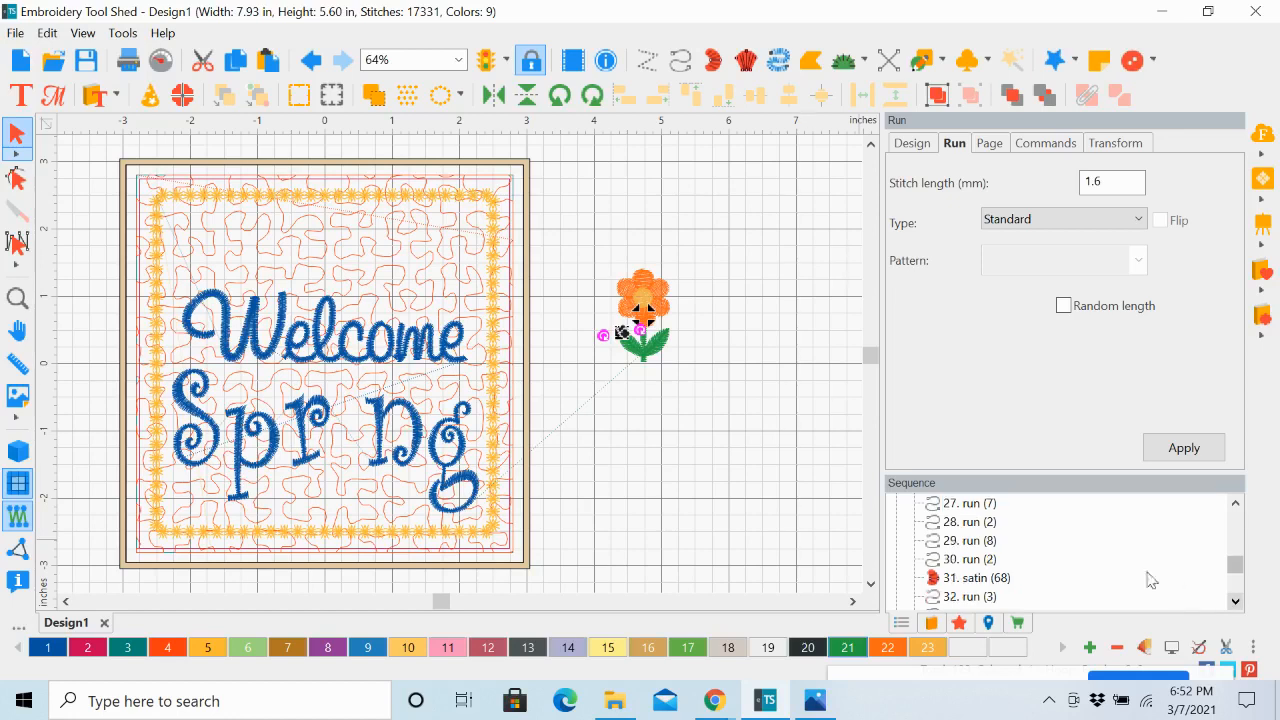
{"action": "left_click", "coordinate": [972, 510]}
{"action": "left_click", "coordinate": [972, 522]}
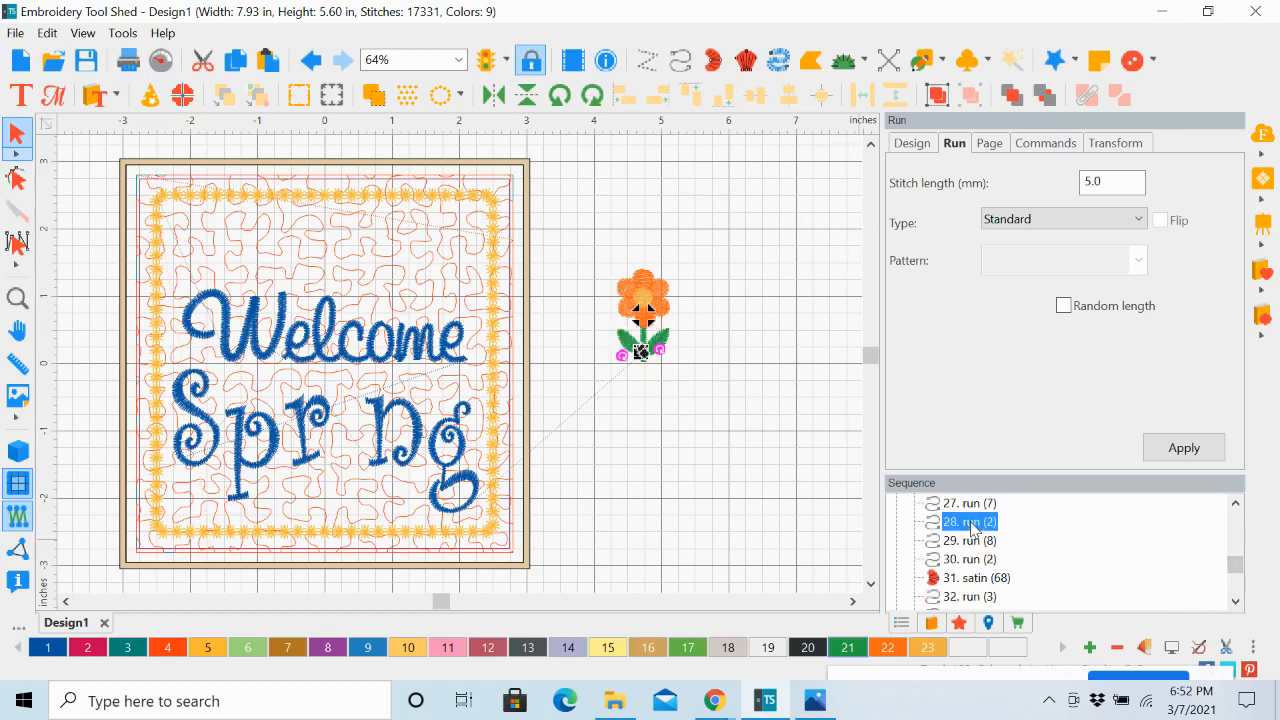
{"action": "left_click", "coordinate": [970, 540]}
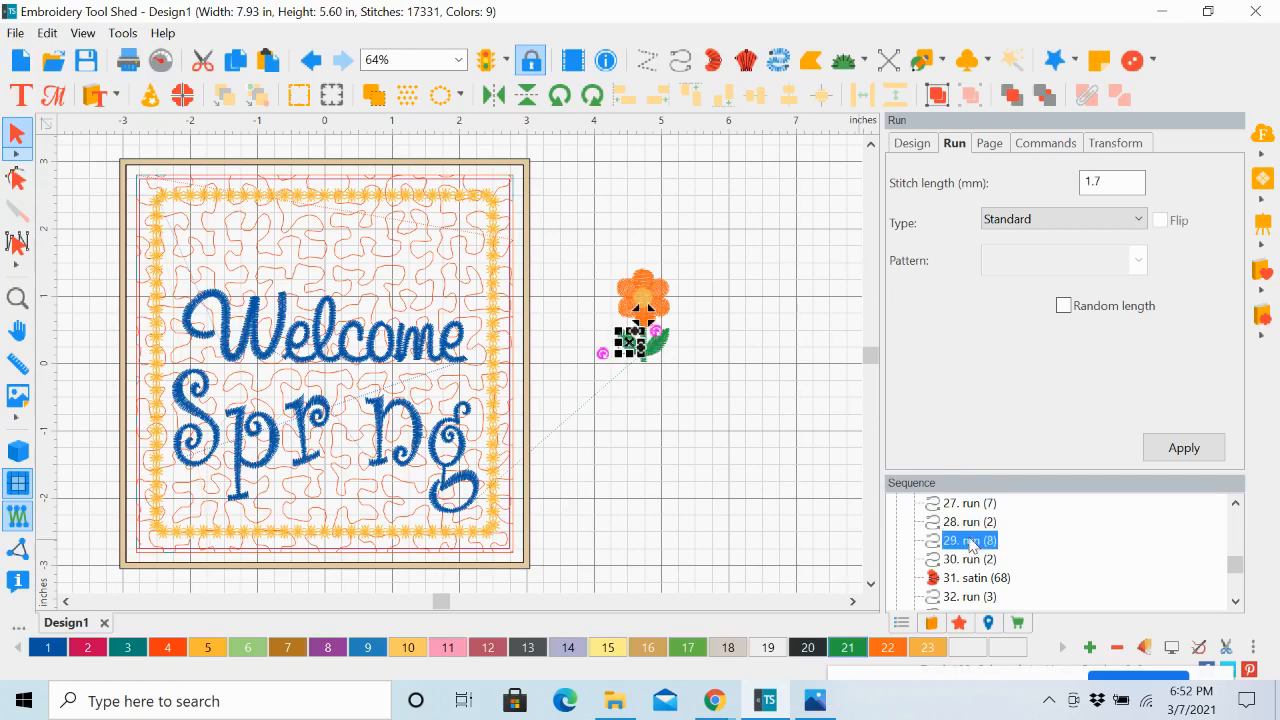
{"action": "left_click", "coordinate": [971, 563]}
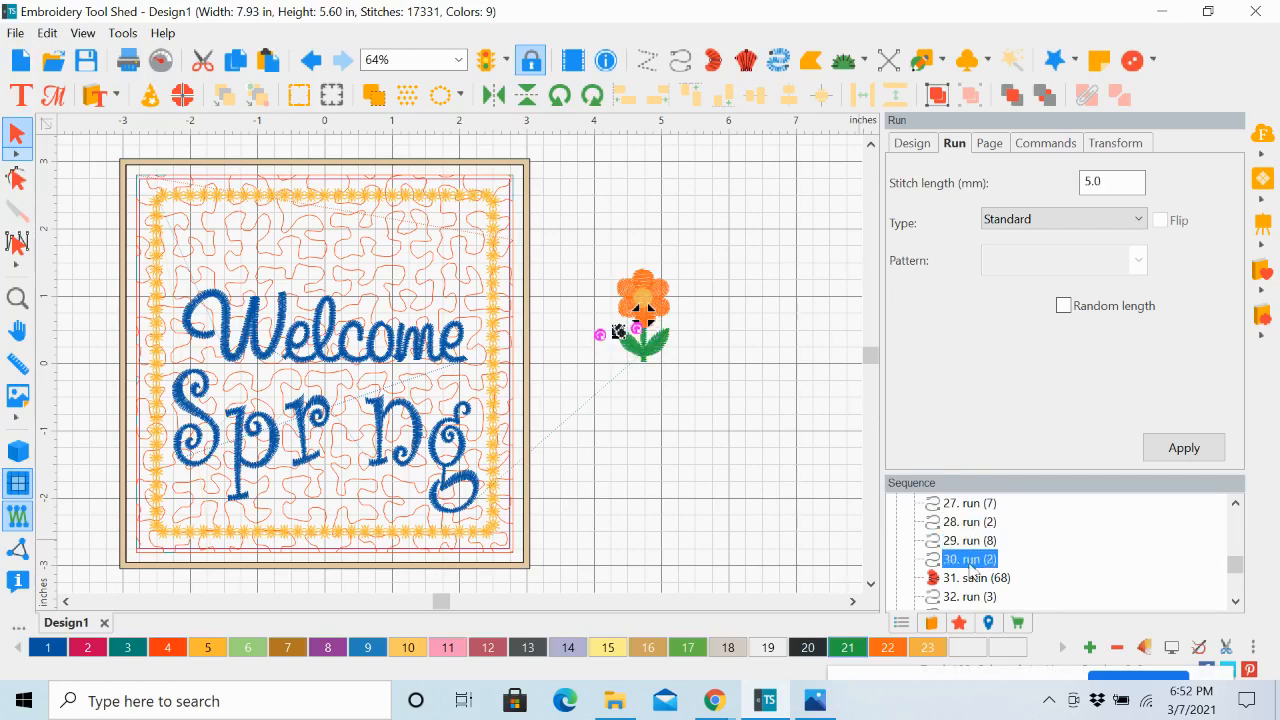
{"action": "left_click", "coordinate": [970, 579]}
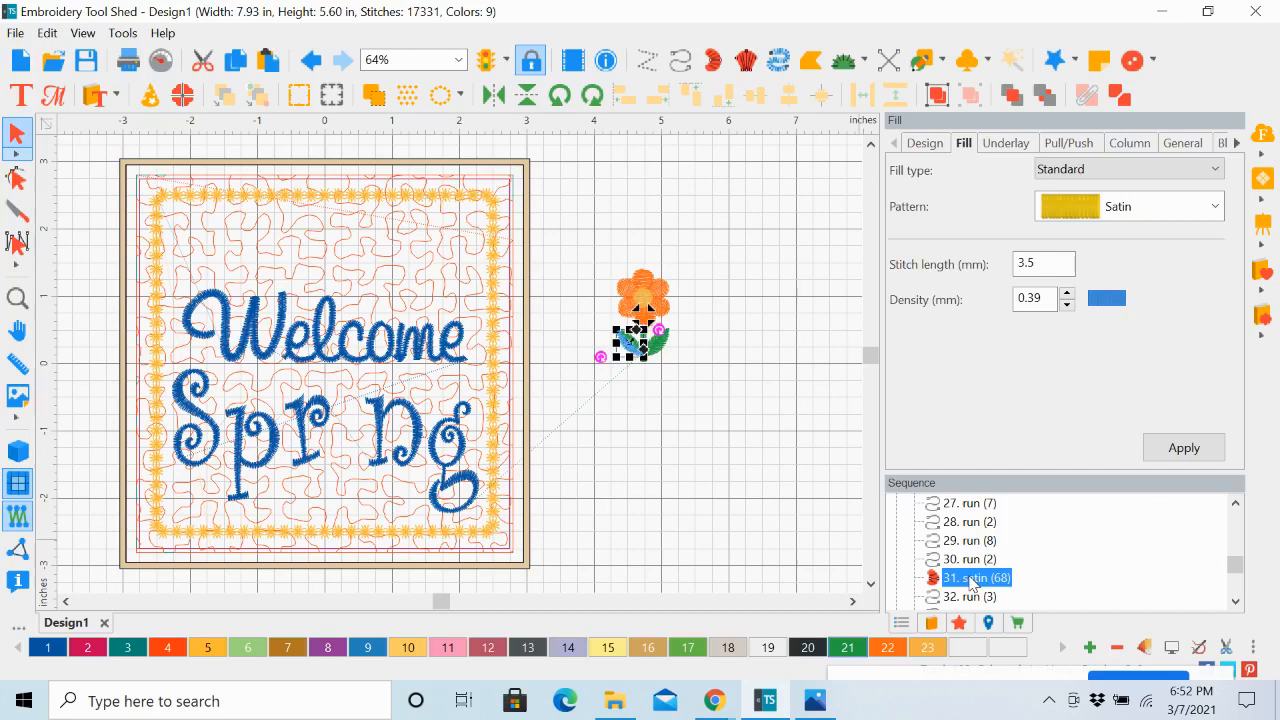
Step: Check the green color's objects 32 to 35, including satin 35, to locate each on the leaf and stem
{"action": "left_click", "coordinate": [1236, 601]}
{"action": "left_click", "coordinate": [1236, 601]}
{"action": "left_click", "coordinate": [1236, 601]}
{"action": "left_click", "coordinate": [970, 541]}
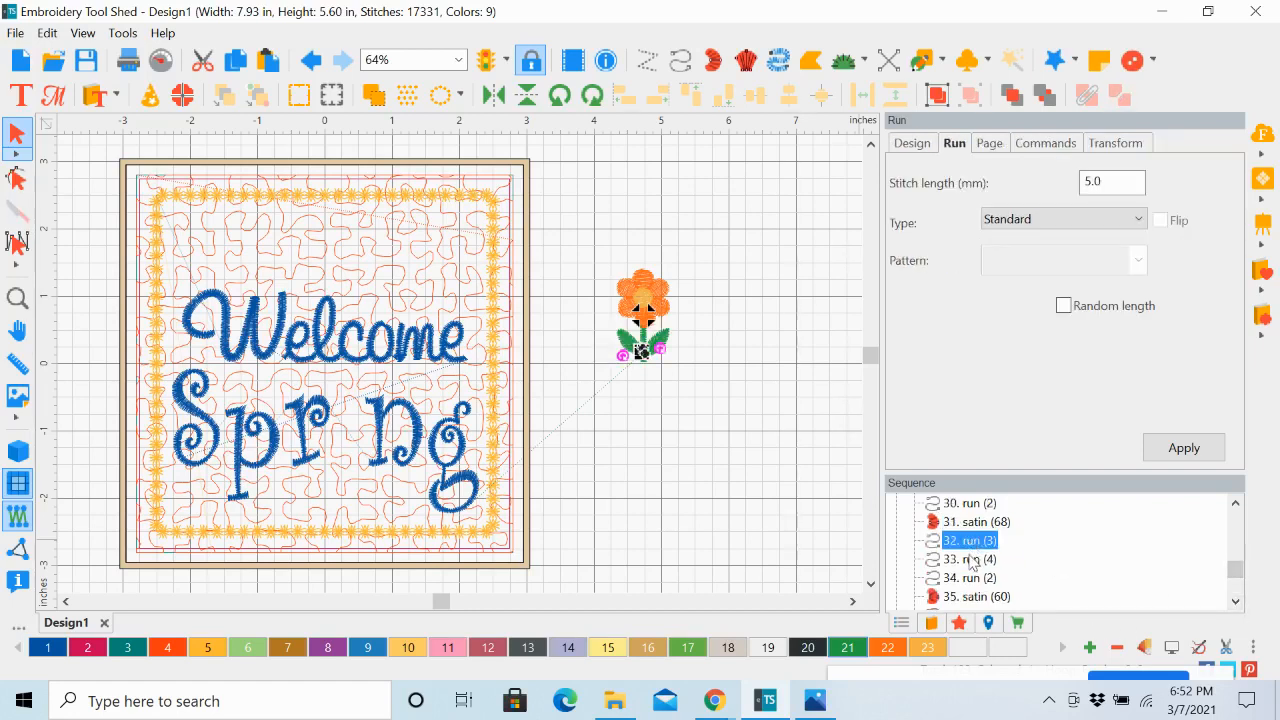
{"action": "left_click", "coordinate": [971, 560]}
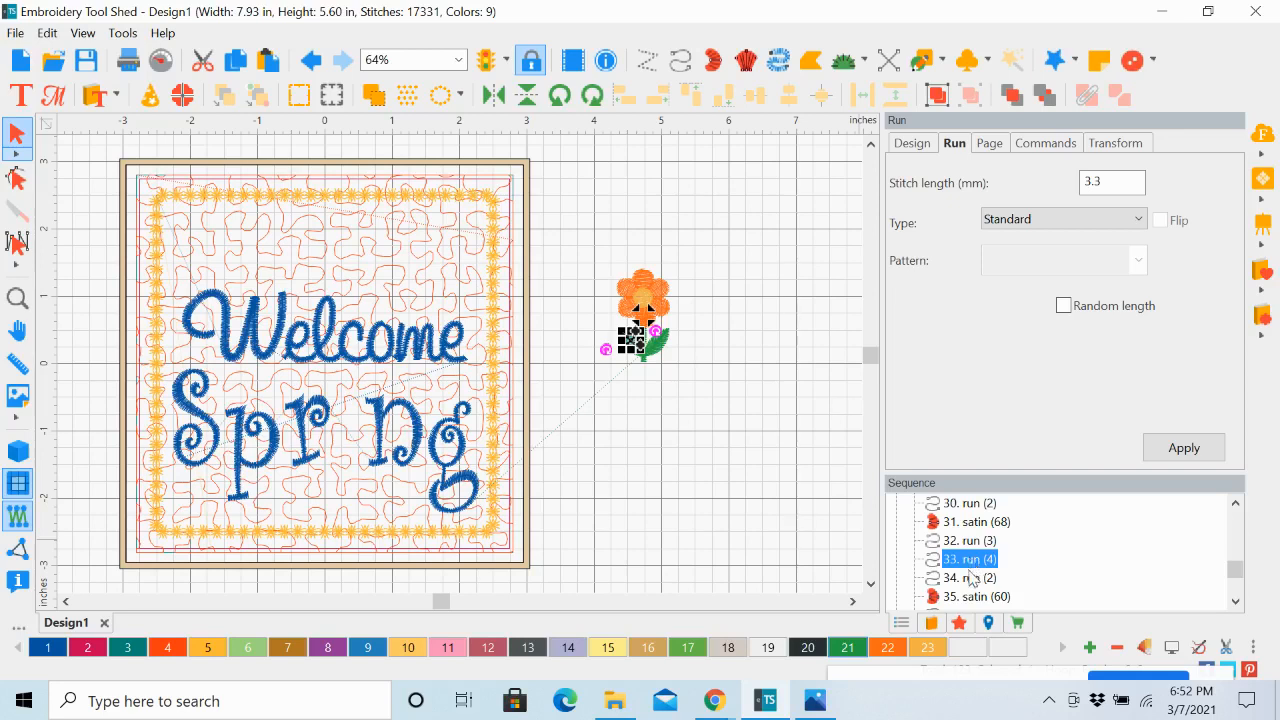
{"action": "left_click", "coordinate": [971, 578]}
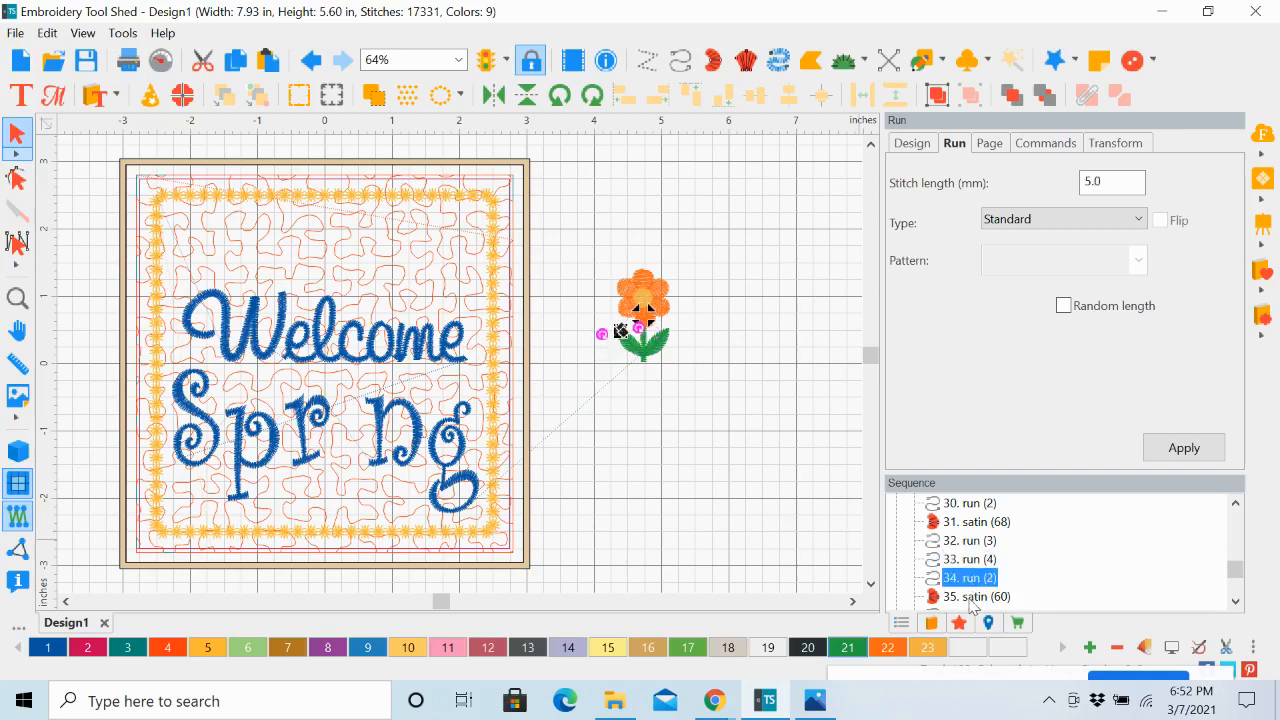
{"action": "left_click", "coordinate": [971, 596]}
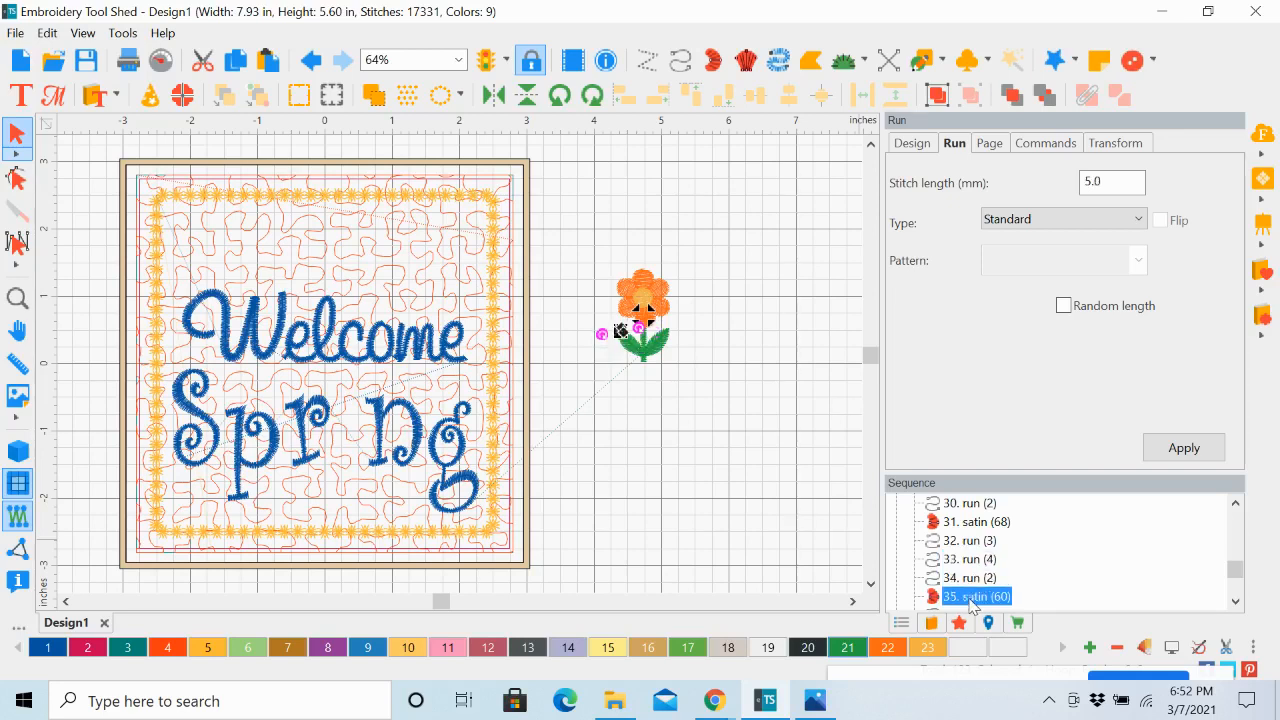
Step: Check which part of the flower run 40 and satin 41 of the green color cover
{"action": "left_click", "coordinate": [1236, 601]}
{"action": "left_click", "coordinate": [1236, 601]}
{"action": "left_click", "coordinate": [1236, 601]}
{"action": "left_click", "coordinate": [1236, 601]}
{"action": "left_click", "coordinate": [1236, 601]}
{"action": "left_click", "coordinate": [1236, 601]}
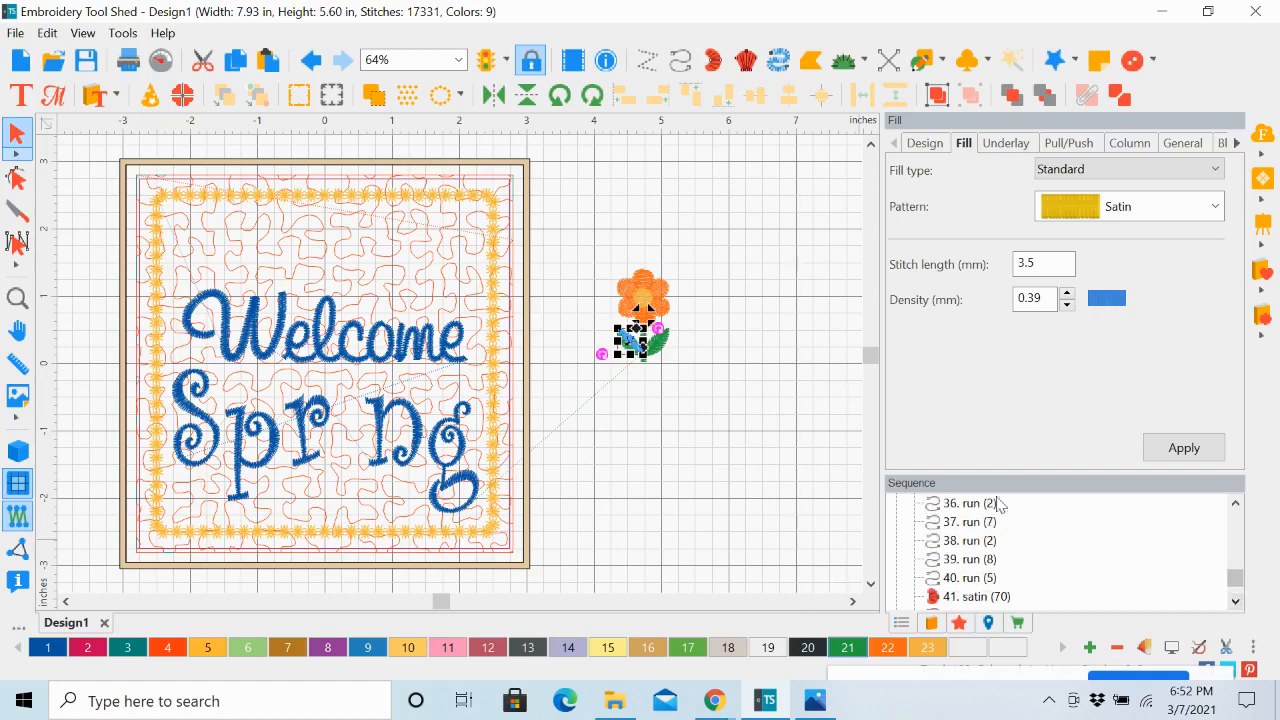
{"action": "right_click", "coordinate": [1240, 505]}
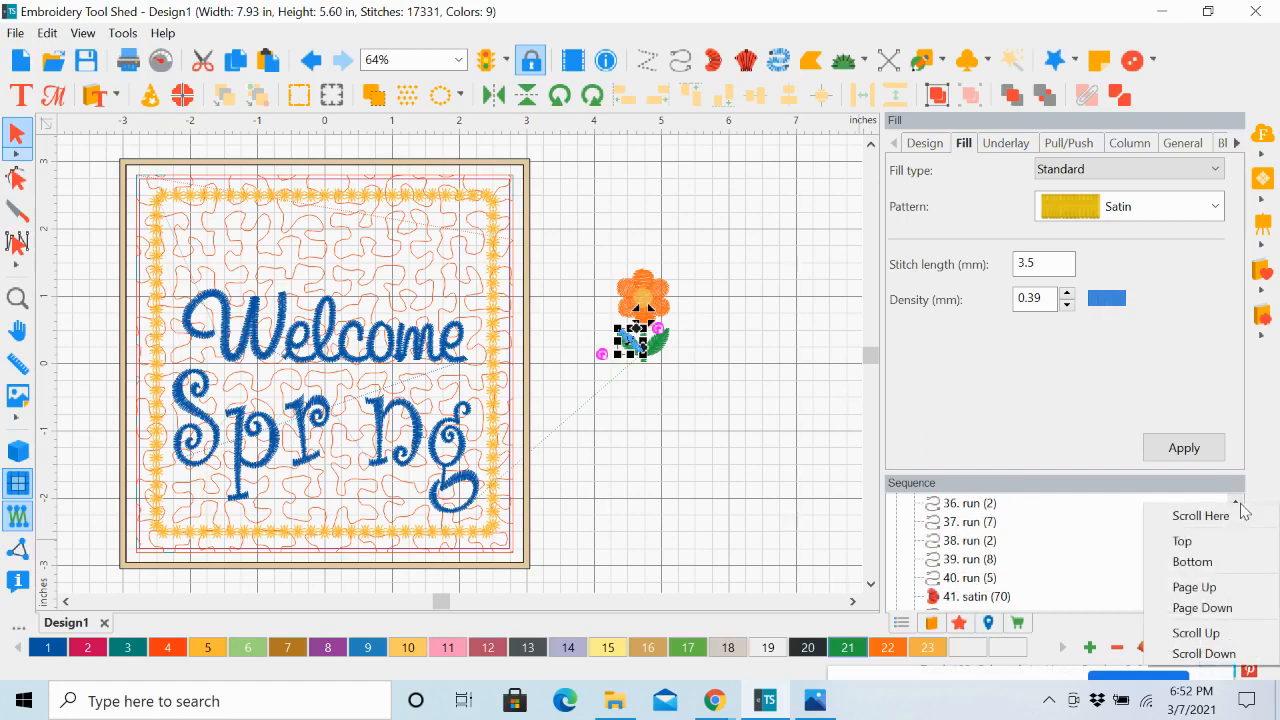
{"action": "left_click", "coordinate": [1097, 517]}
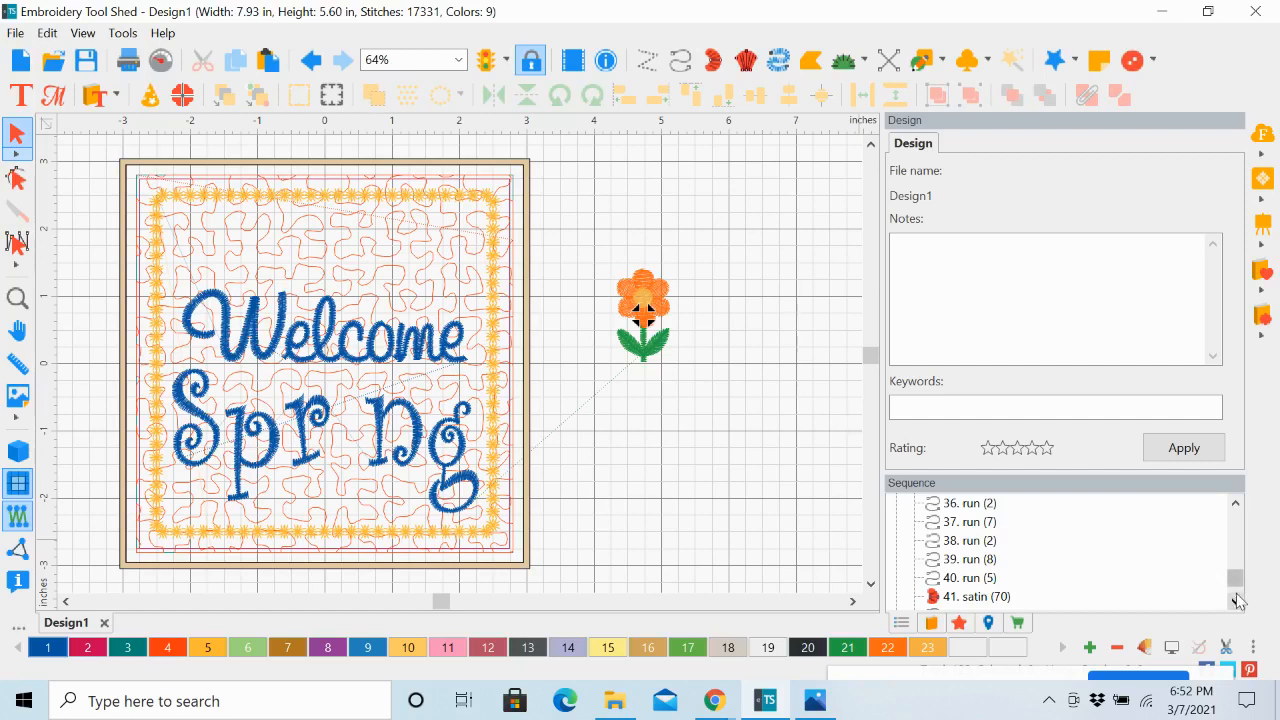
{"action": "left_click", "coordinate": [967, 582]}
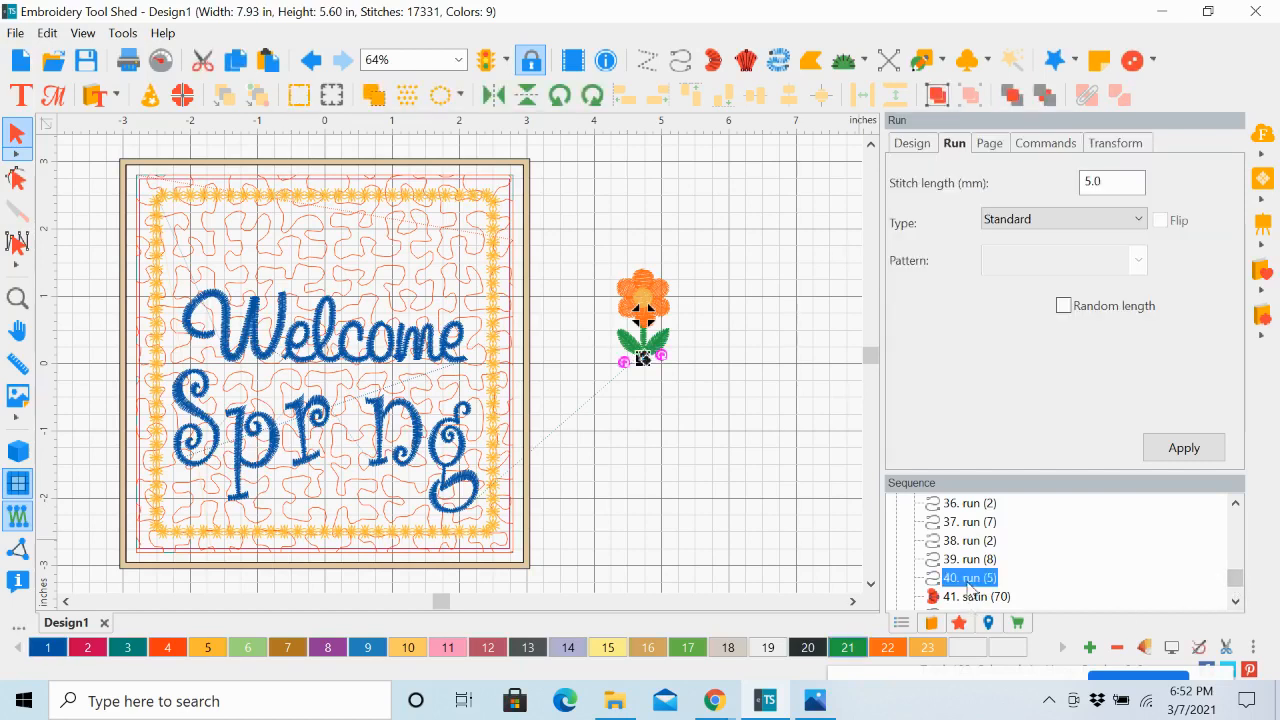
{"action": "left_click", "coordinate": [970, 597]}
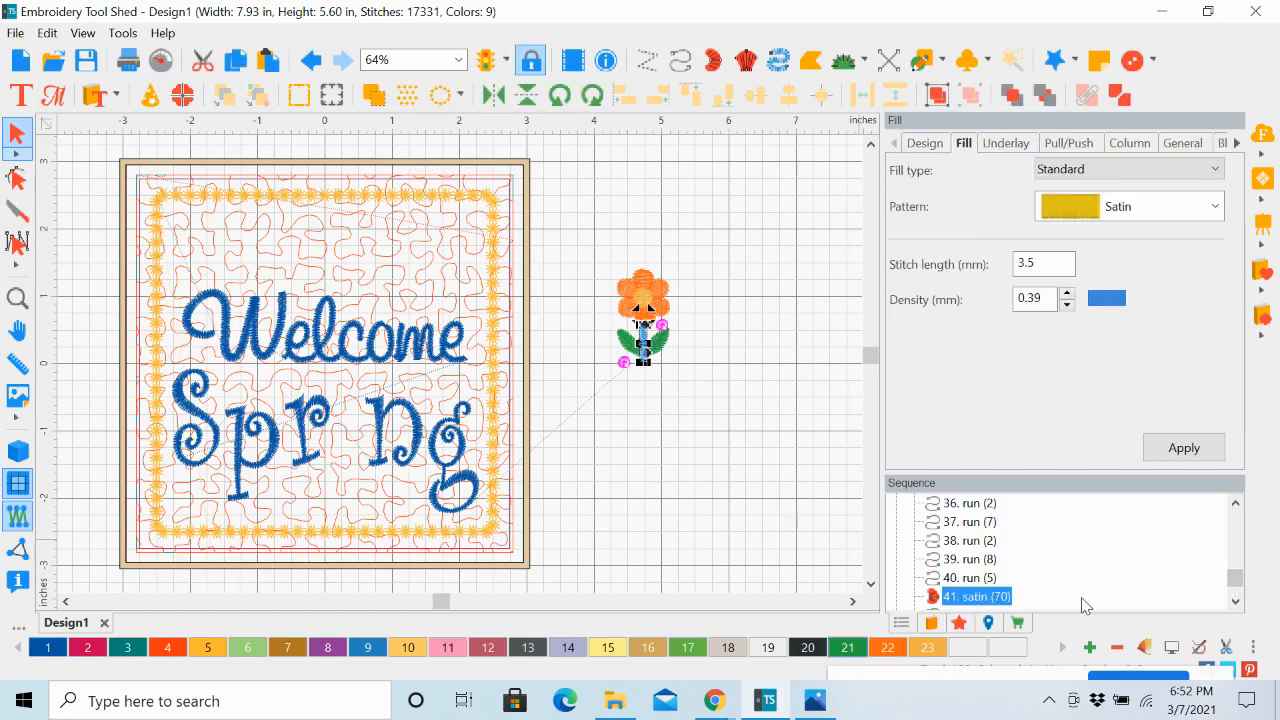
Step: Check the green color's run objects from 40 back to 36 to see which belong to the stem
{"action": "left_click", "coordinate": [970, 580]}
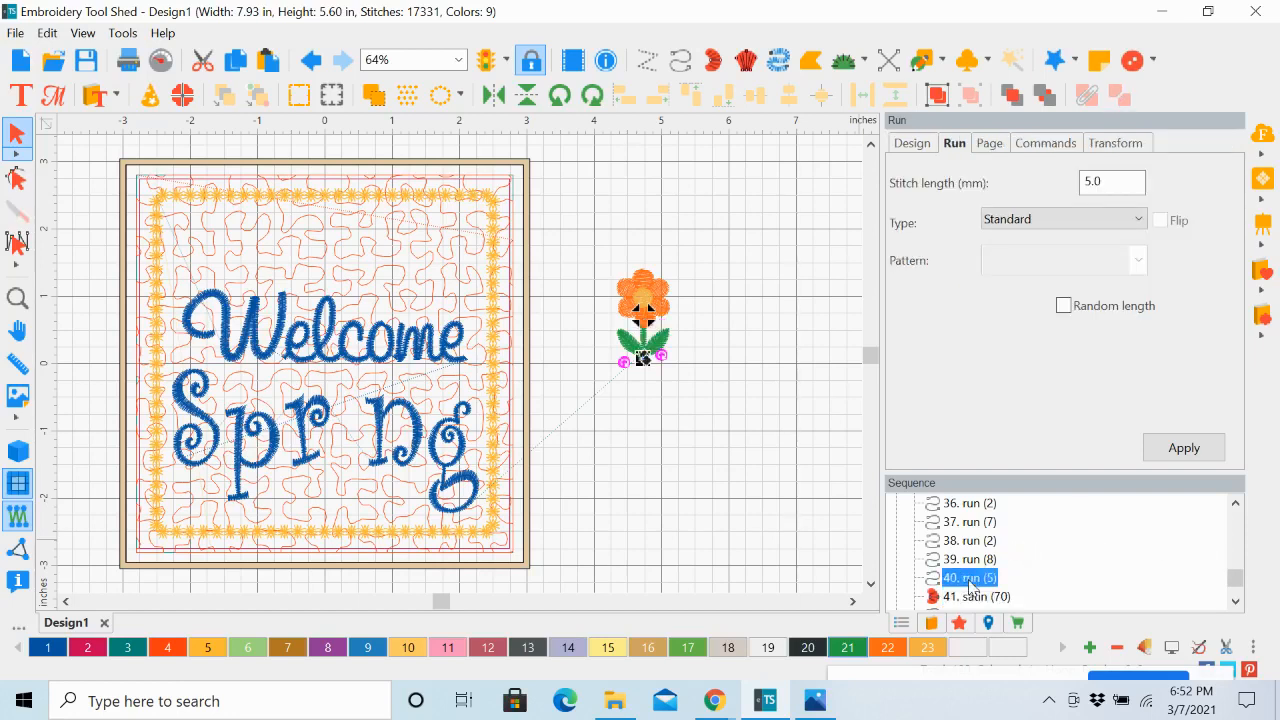
{"action": "left_click", "coordinate": [967, 561]}
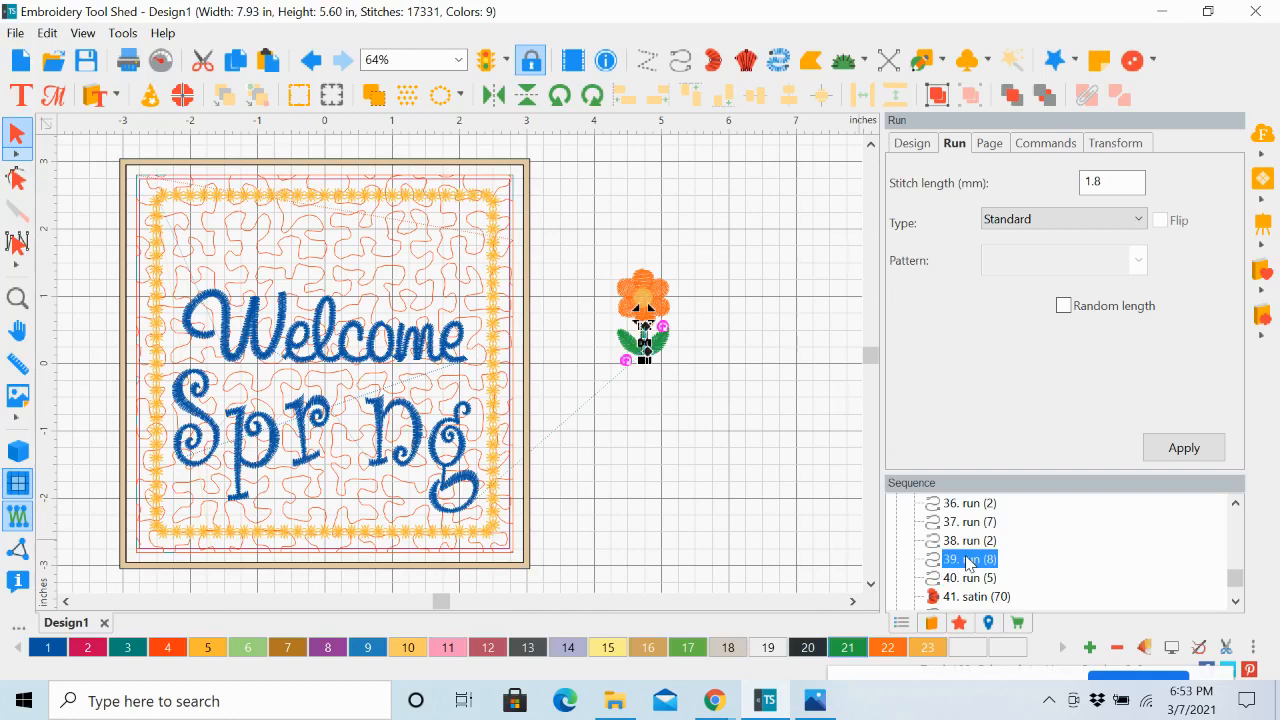
{"action": "left_click", "coordinate": [967, 542]}
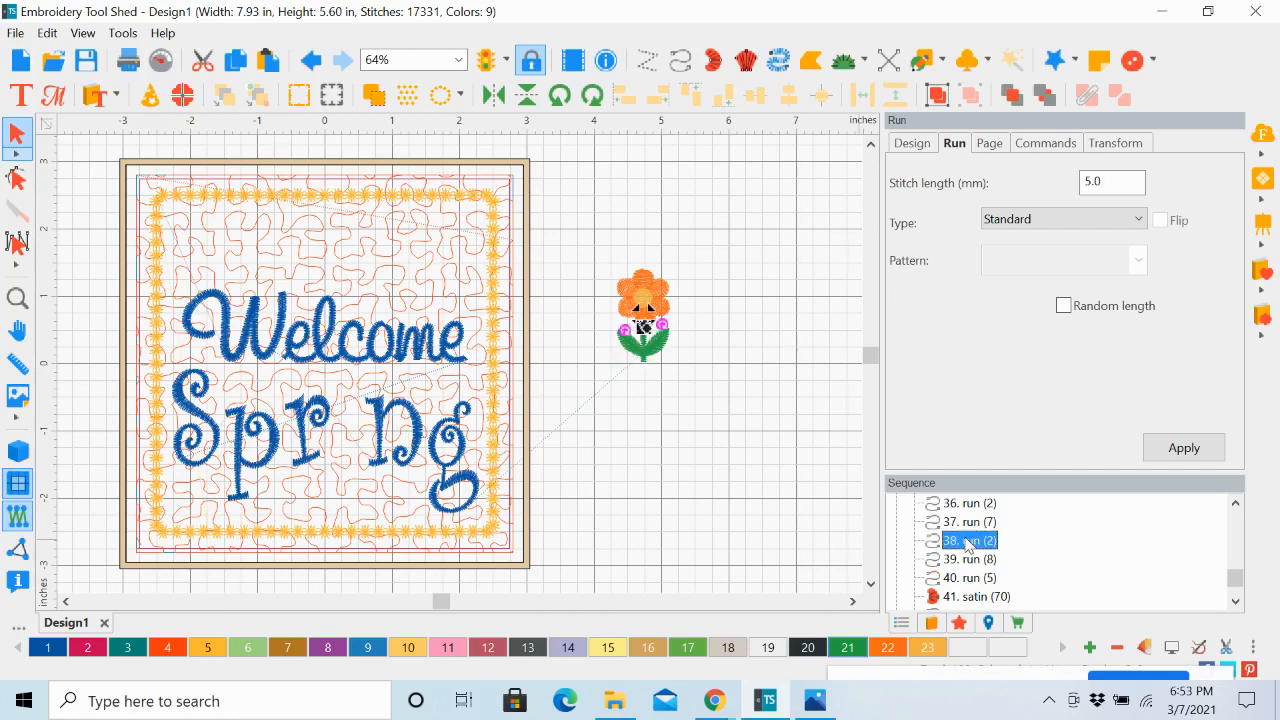
{"action": "left_click", "coordinate": [967, 523]}
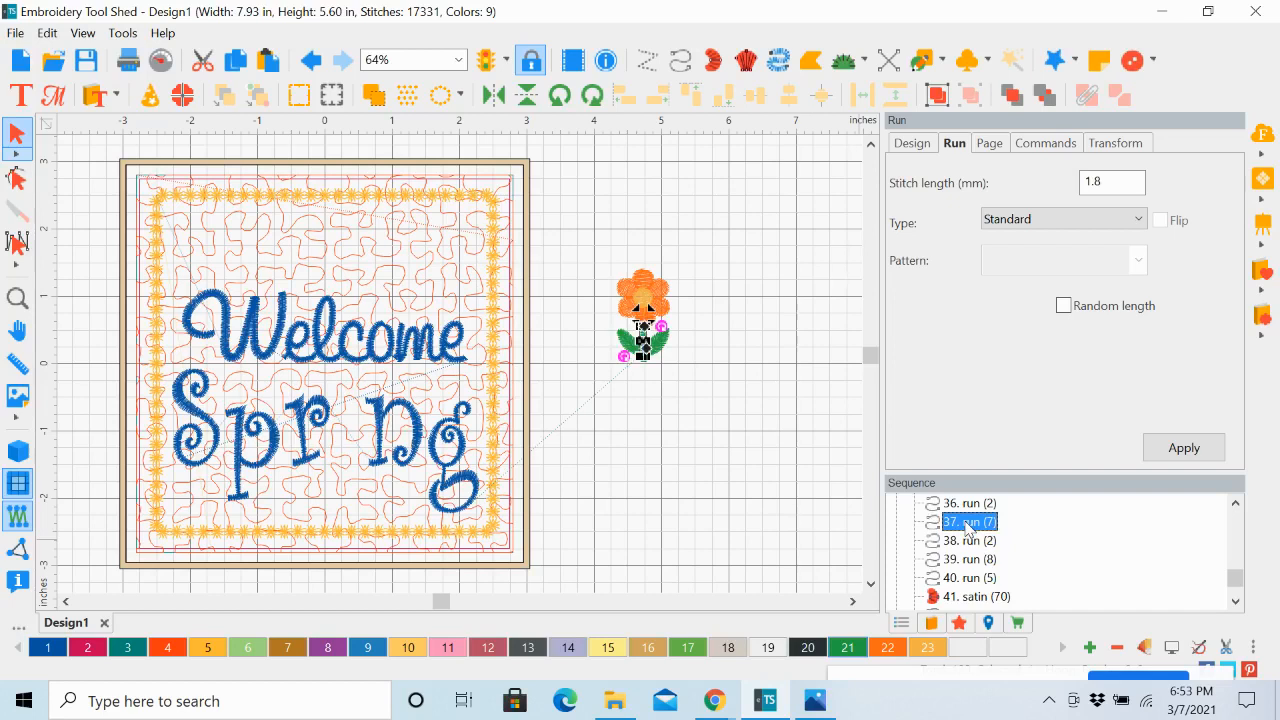
{"action": "left_click", "coordinate": [969, 505]}
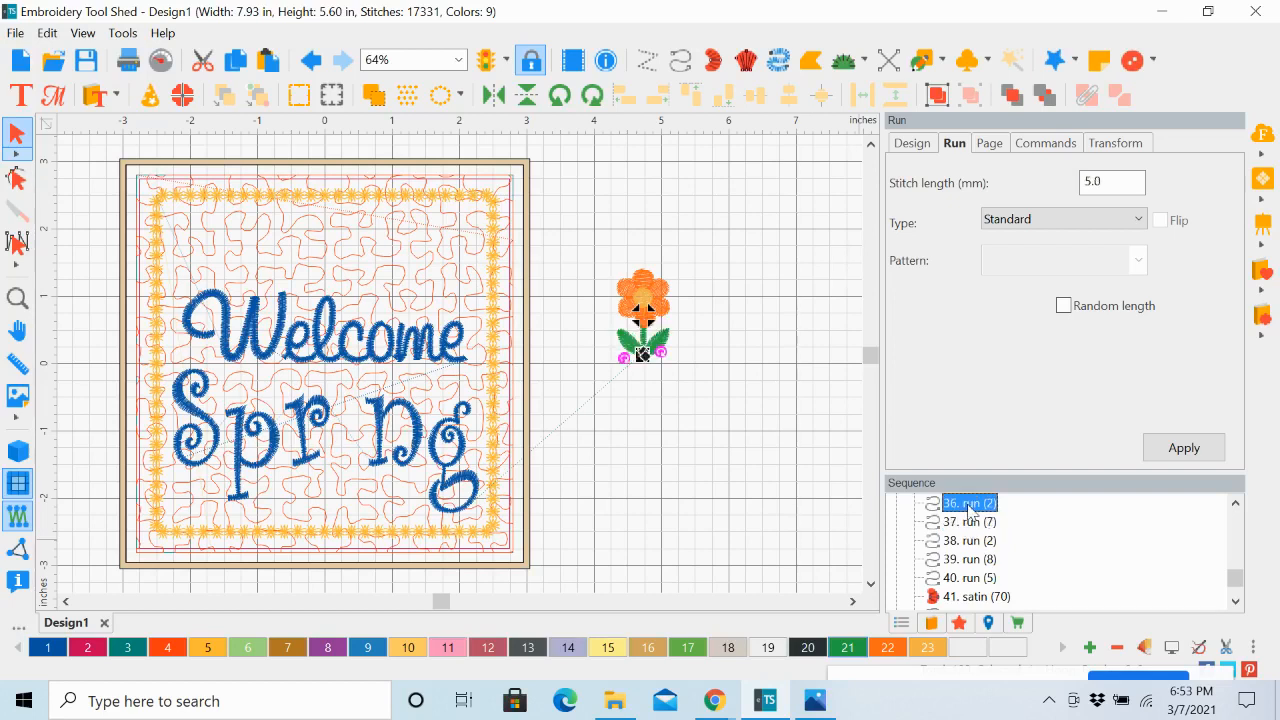
Step: Compare satin 35 with run 36 to find where the leaf objects end and the stem objects begin
{"action": "left_click", "coordinate": [1235, 503]}
{"action": "left_click", "coordinate": [1235, 503]}
{"action": "left_click", "coordinate": [1235, 503]}
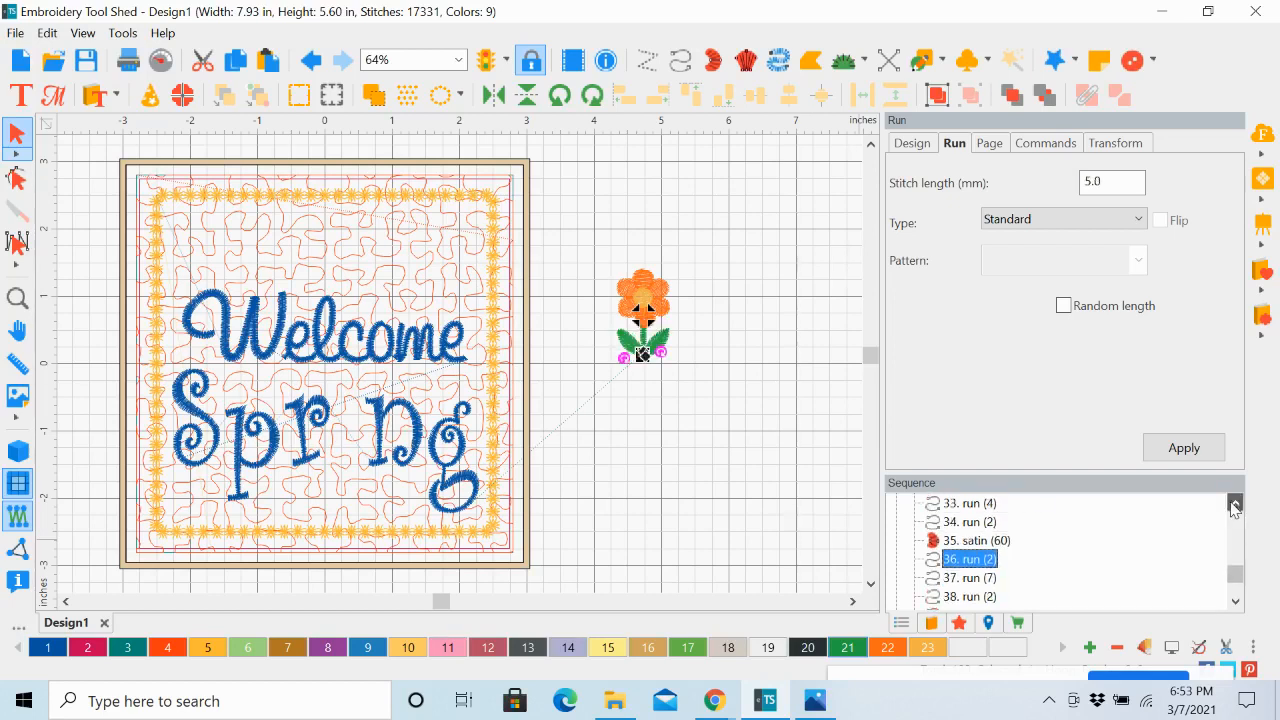
{"action": "left_click", "coordinate": [1235, 503]}
{"action": "left_click", "coordinate": [972, 560]}
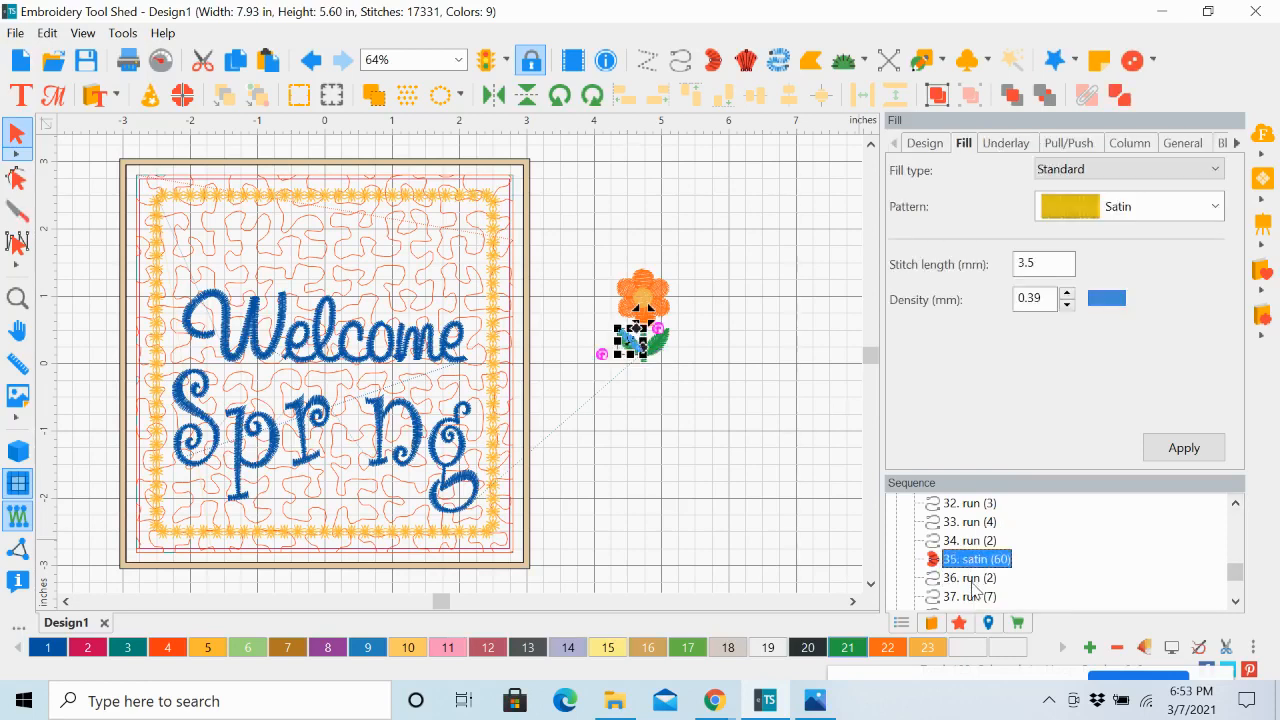
{"action": "left_click", "coordinate": [970, 579]}
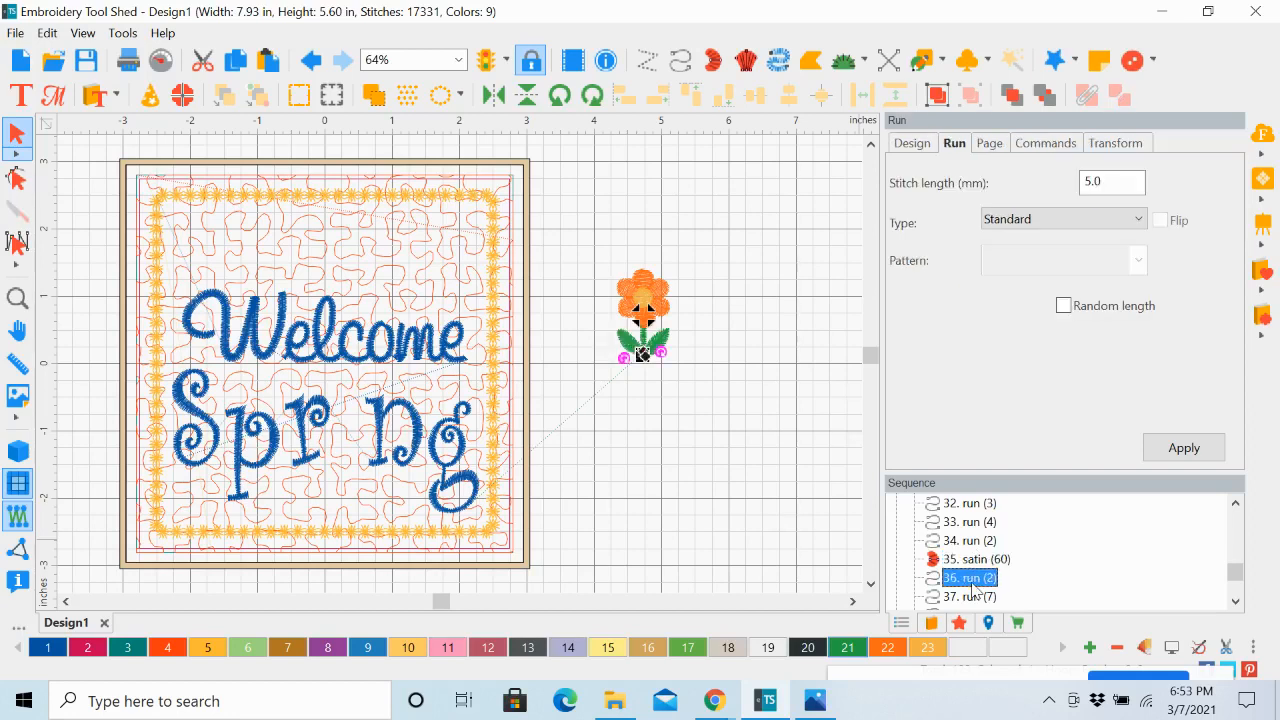
Step: Build up a combined selection of the green stem objects 36 to 43 one at a time, and clear it
{"action": "left_click", "coordinate": [1236, 601]}
{"action": "left_click", "coordinate": [1236, 601]}
{"action": "left_click", "coordinate": [1236, 601]}
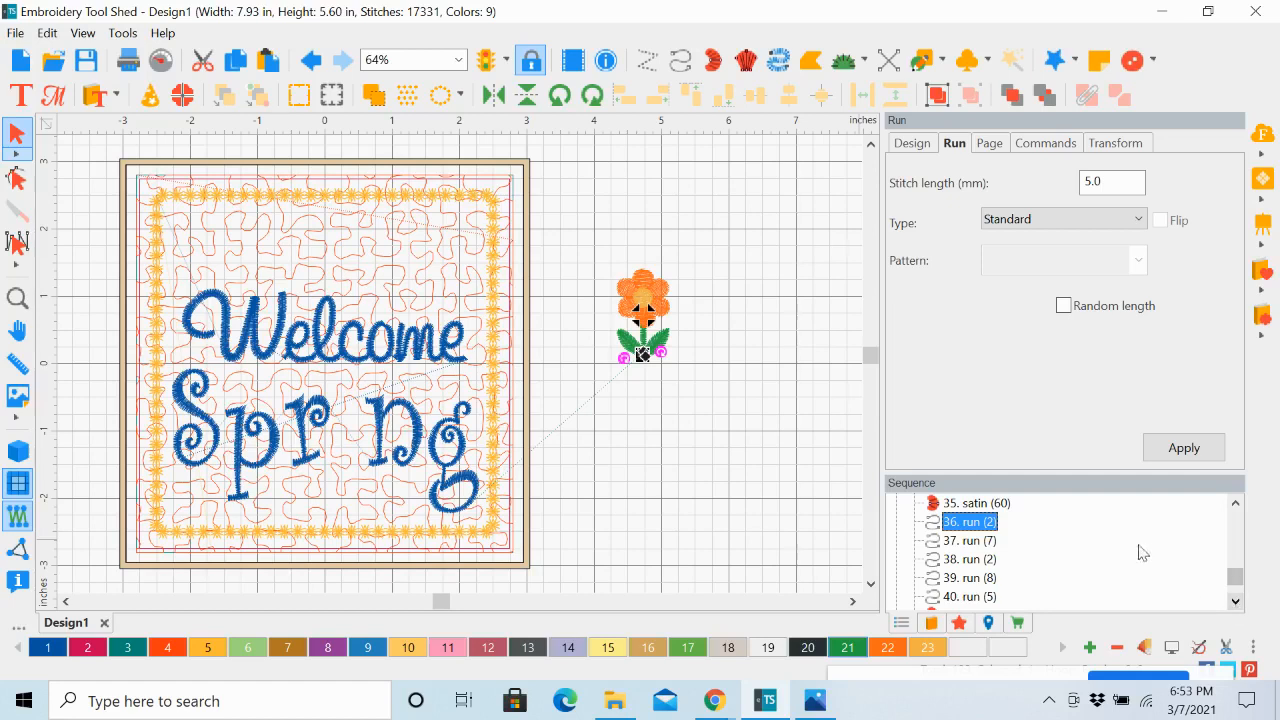
{"action": "left_click", "coordinate": [978, 541], "text": "shift"}
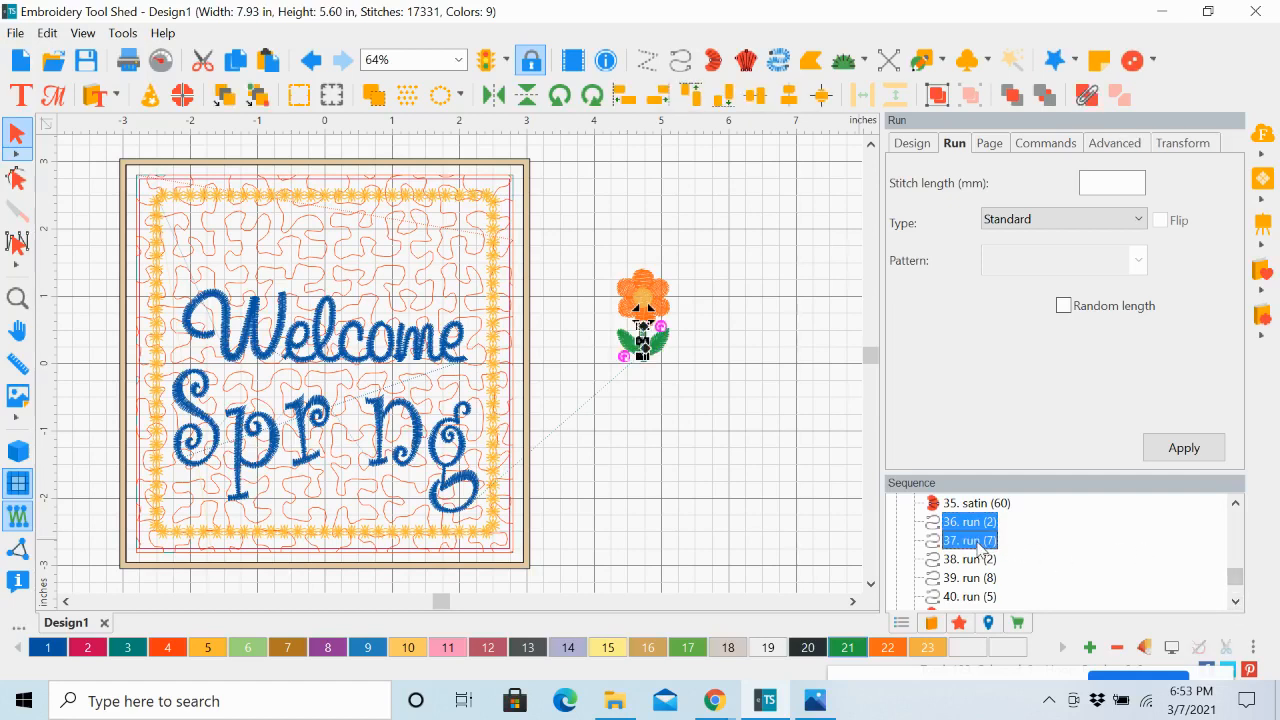
{"action": "left_click", "coordinate": [970, 559], "text": "shift"}
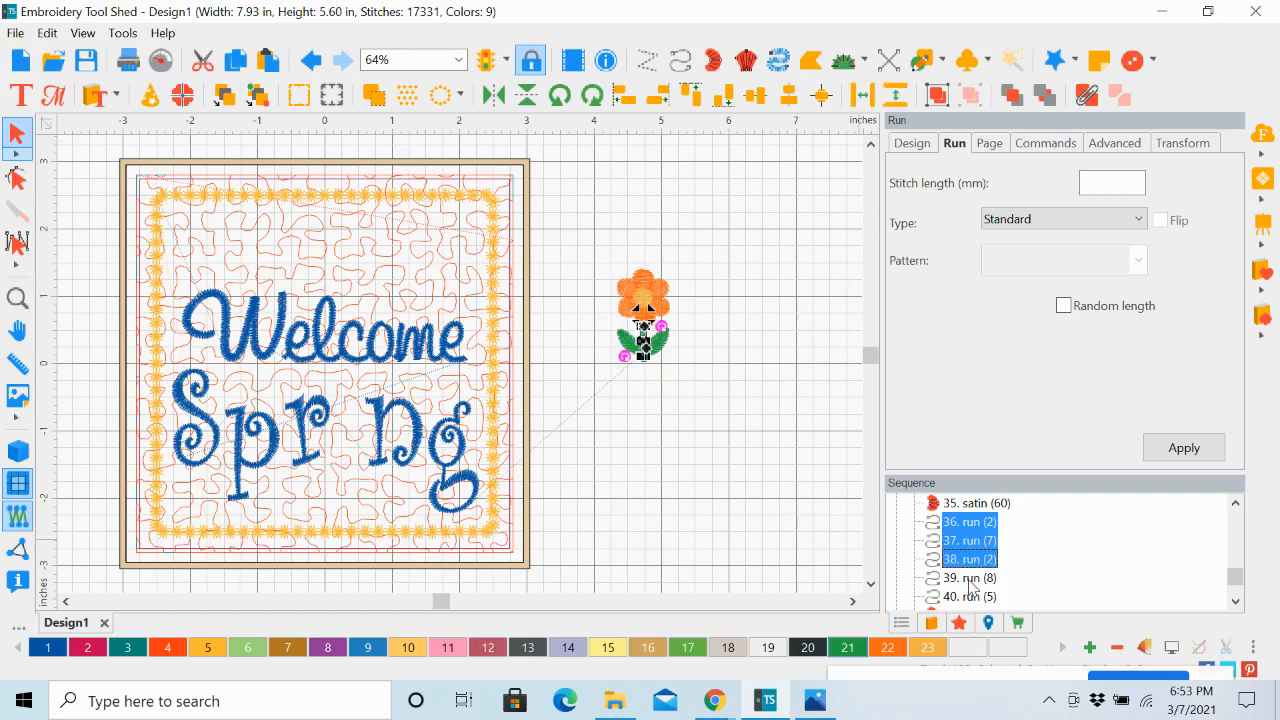
{"action": "left_click", "coordinate": [970, 579], "text": "shift"}
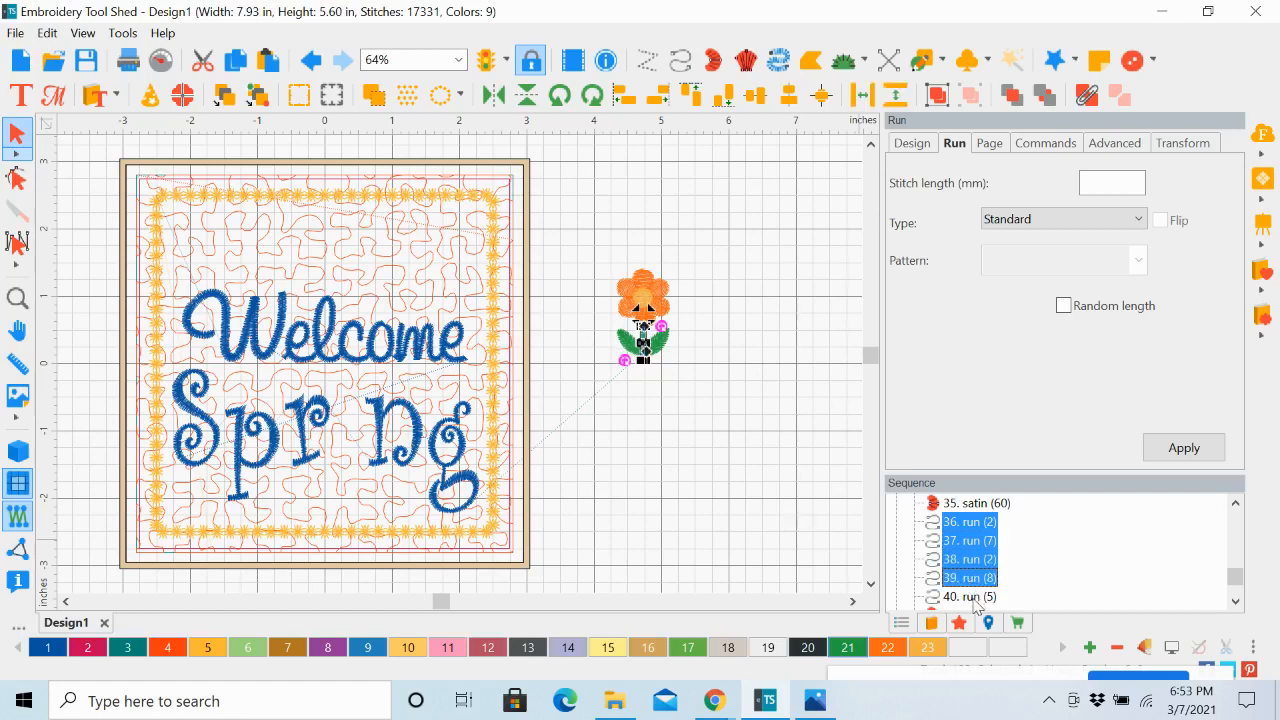
{"action": "left_click", "coordinate": [976, 598], "text": "shift"}
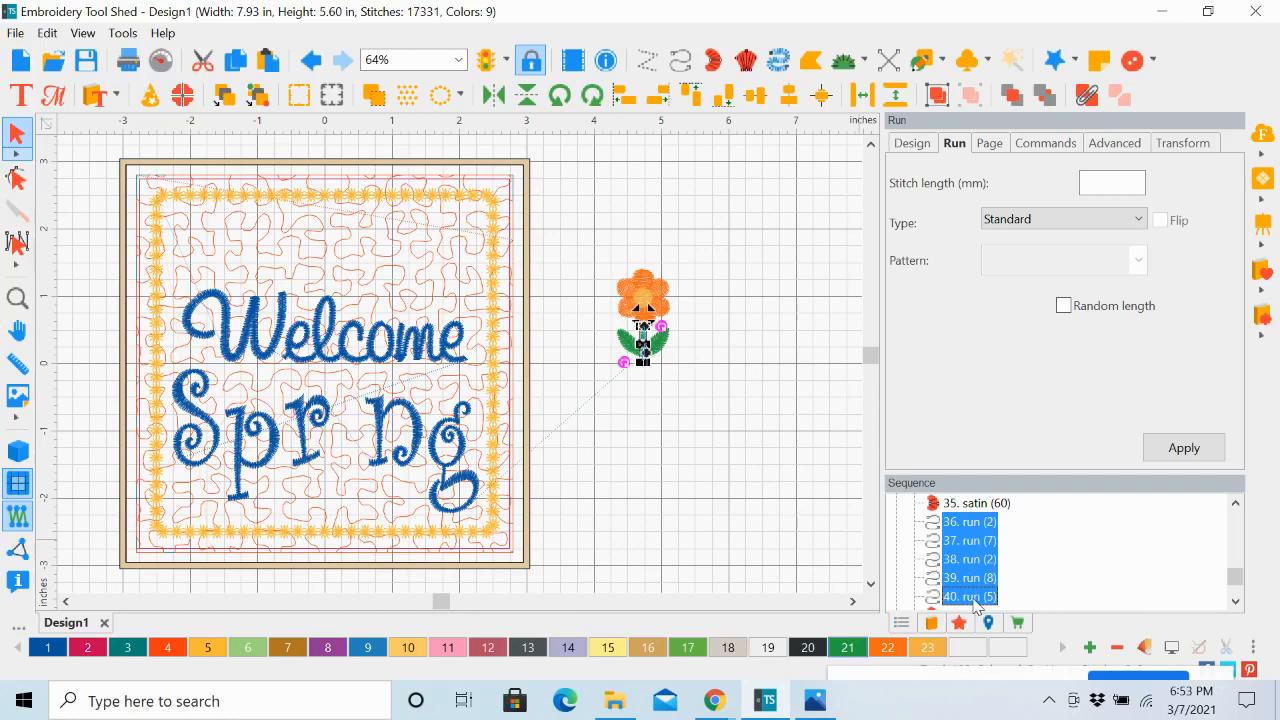
{"action": "left_click", "coordinate": [1236, 601]}
{"action": "left_click", "coordinate": [1236, 601]}
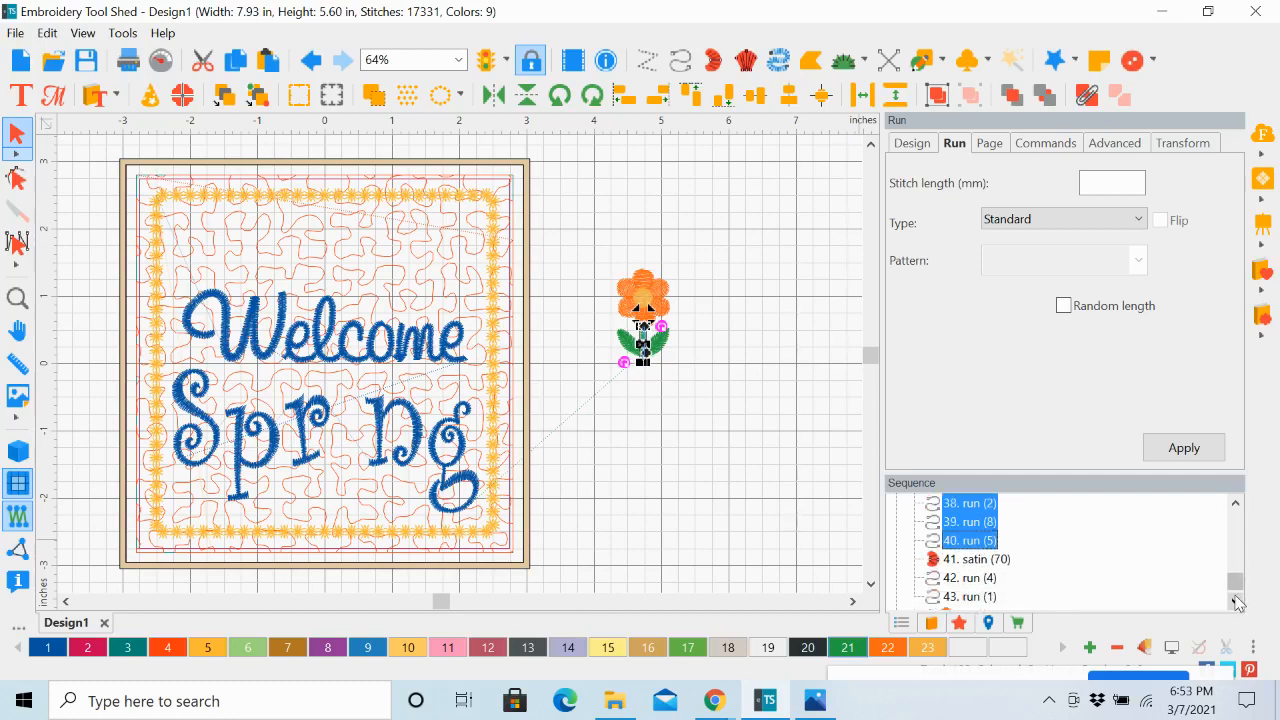
{"action": "left_click", "coordinate": [960, 562], "text": "shift"}
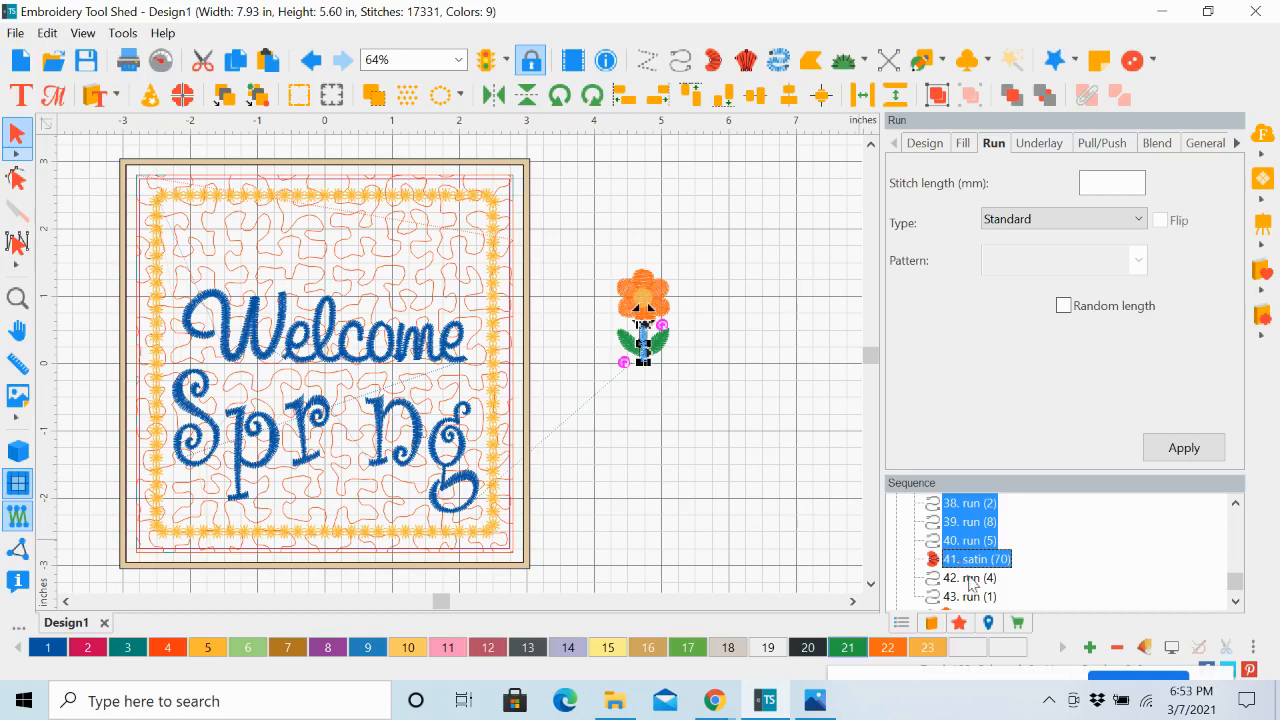
{"action": "left_click", "coordinate": [968, 578], "text": "shift"}
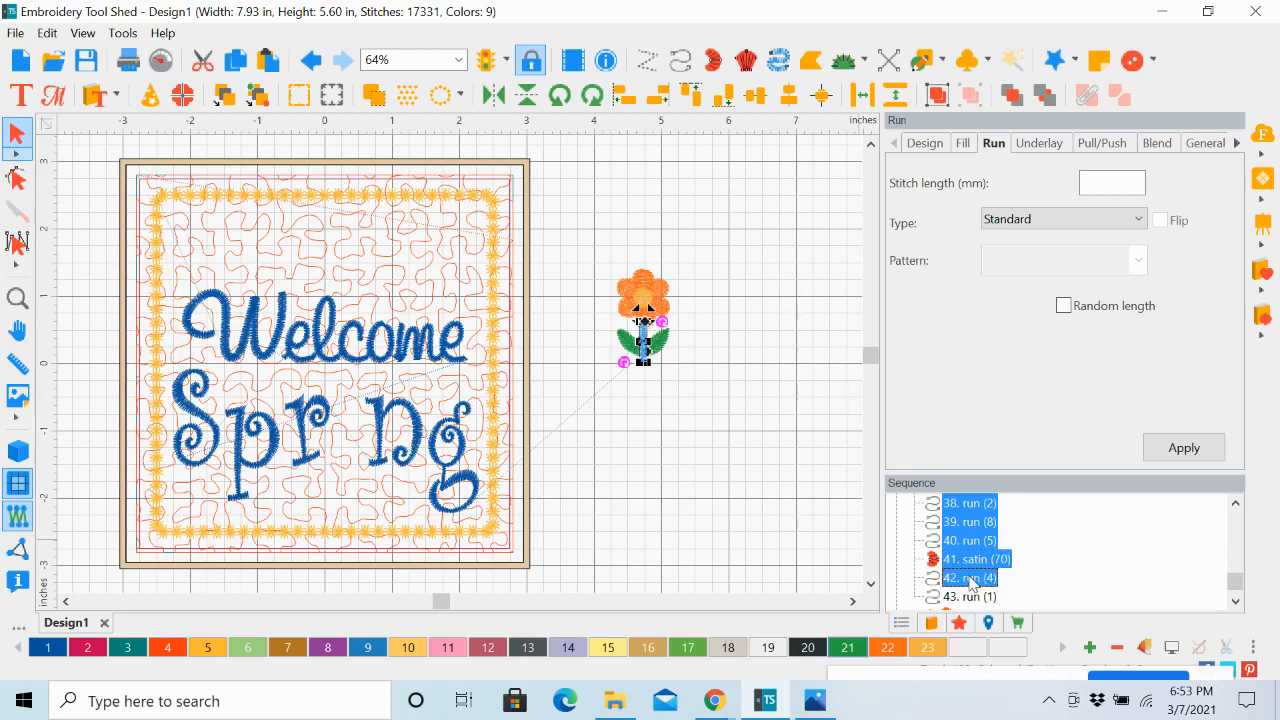
{"action": "left_click", "coordinate": [969, 597], "text": "shift"}
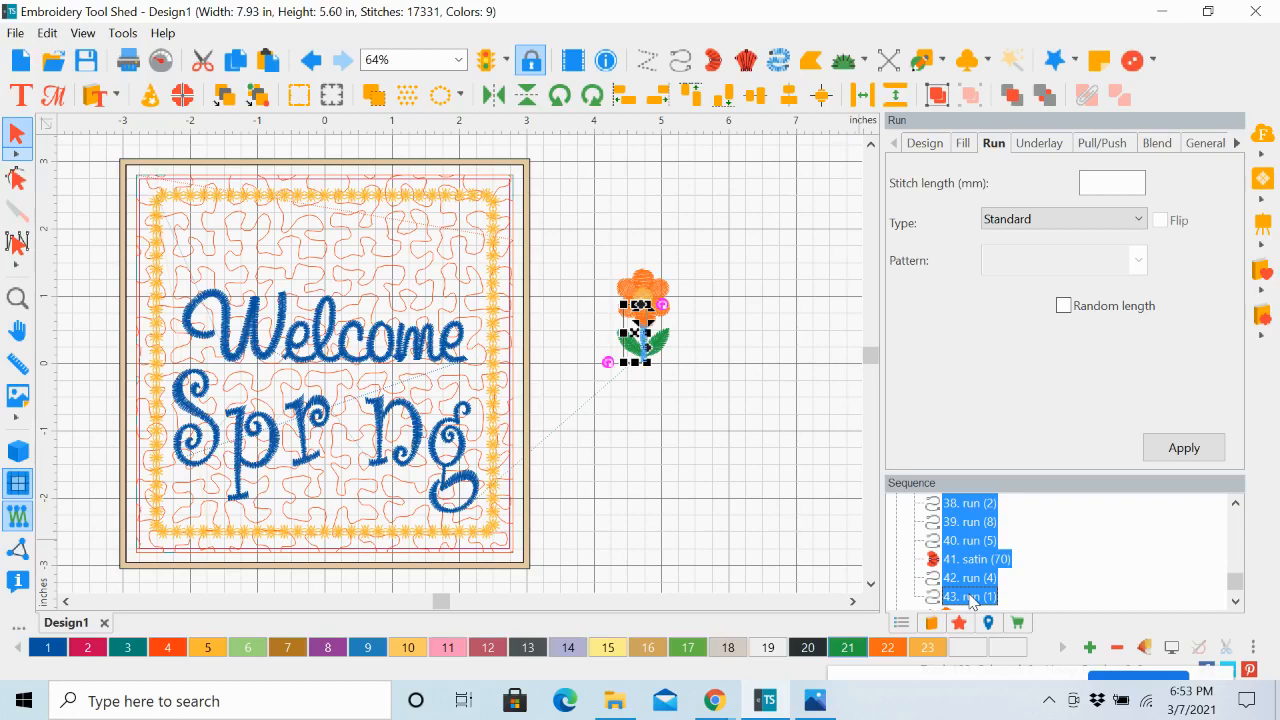
{"action": "double_click", "coordinate": [1235, 602]}
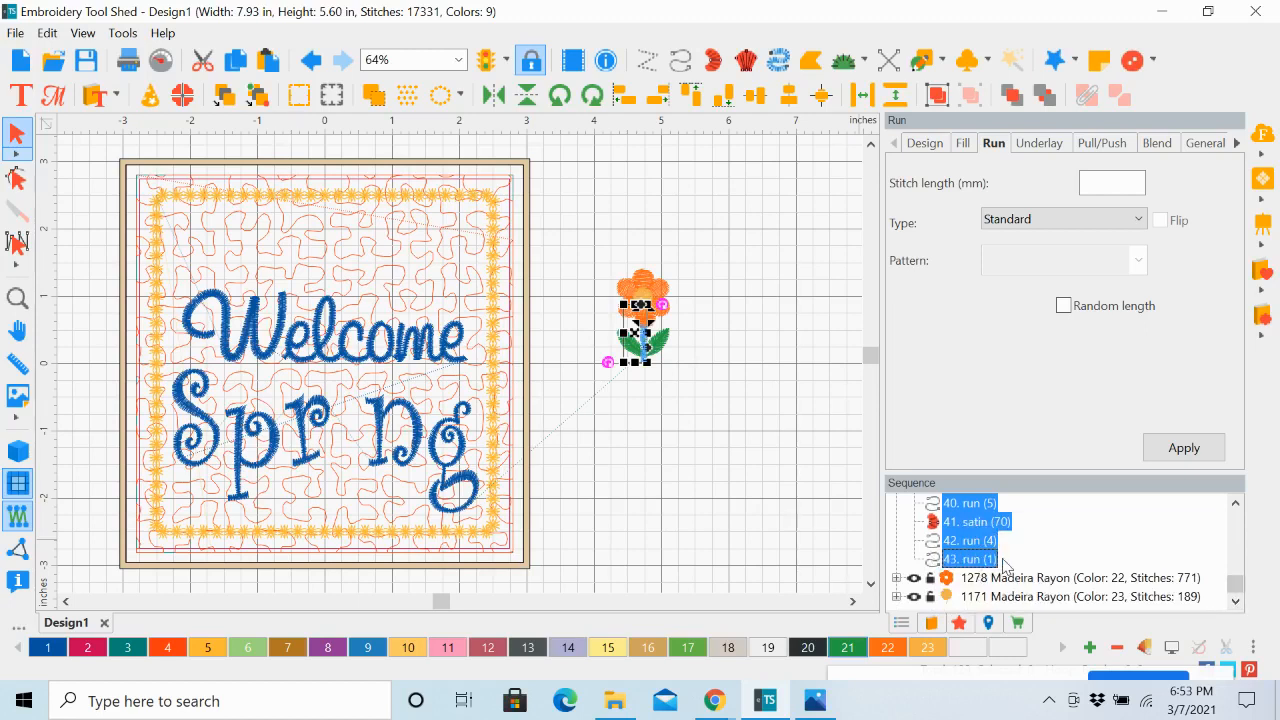
{"action": "left_click", "coordinate": [779, 436]}
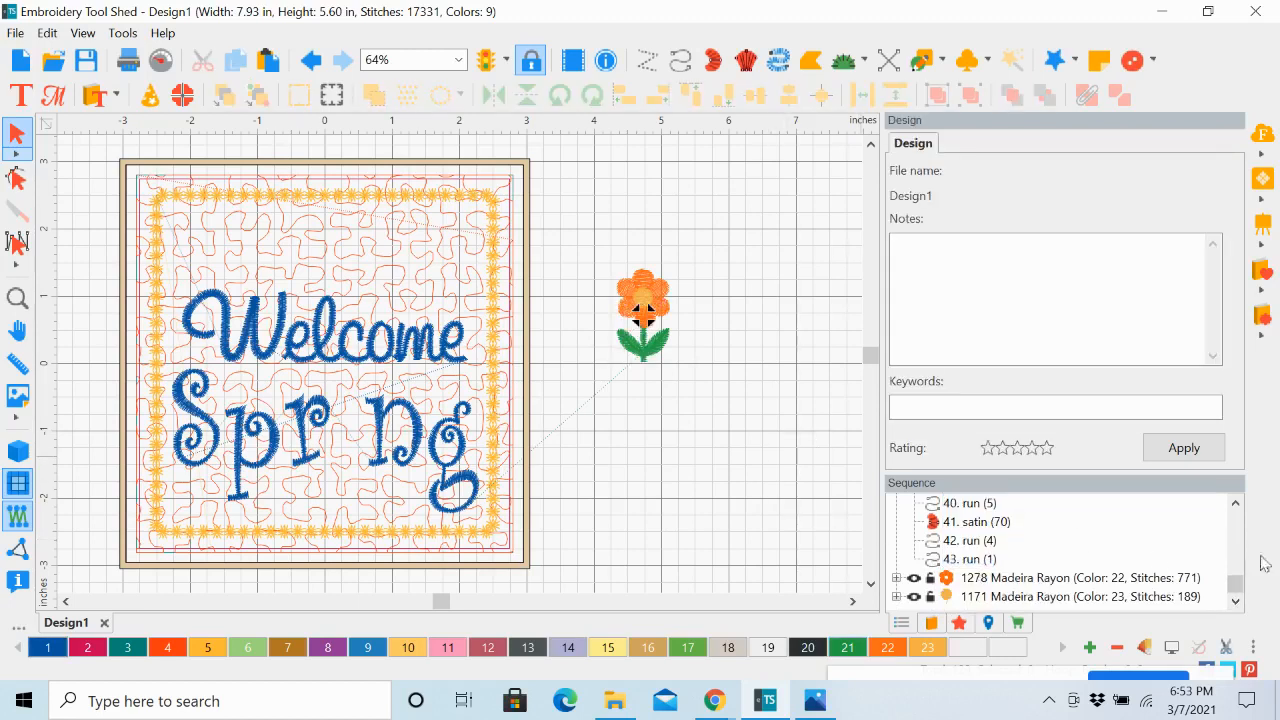
Step: Select the green objects 36 to 43 and lengthen the flower's stem downward by about 0.4 inch, leaving nothing selected
{"action": "left_click_drag", "start_coordinate": [1236, 504], "coordinate": [1236, 507]}
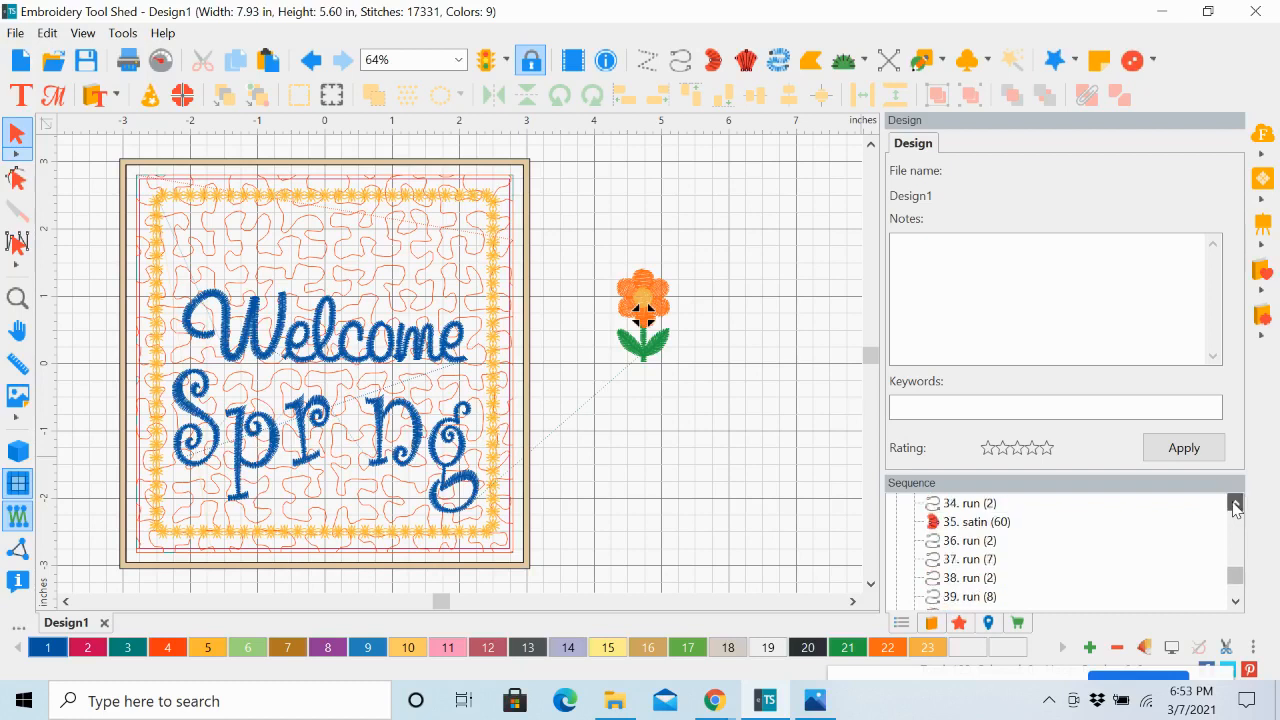
{"action": "left_click", "coordinate": [967, 541]}
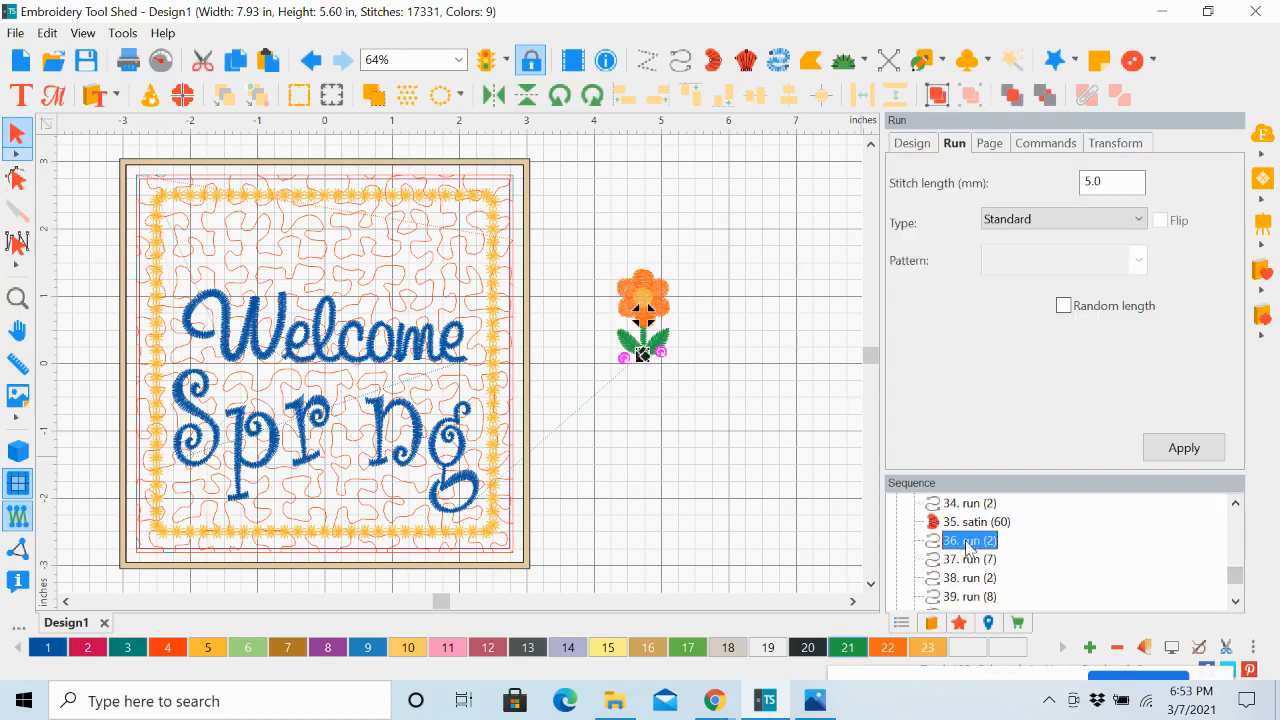
{"action": "left_click", "coordinate": [1236, 601]}
{"action": "left_click", "coordinate": [1236, 601]}
{"action": "left_click", "coordinate": [1236, 601]}
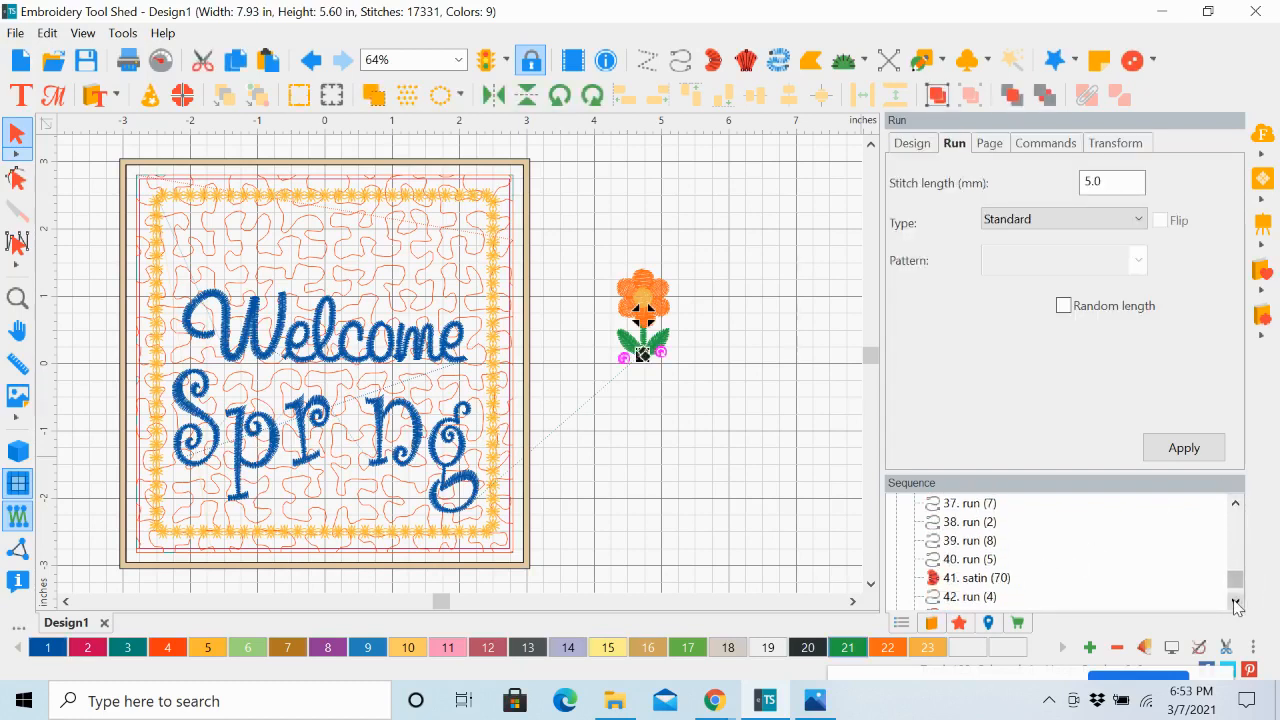
{"action": "left_click", "coordinate": [1236, 601]}
{"action": "left_click", "coordinate": [1236, 601]}
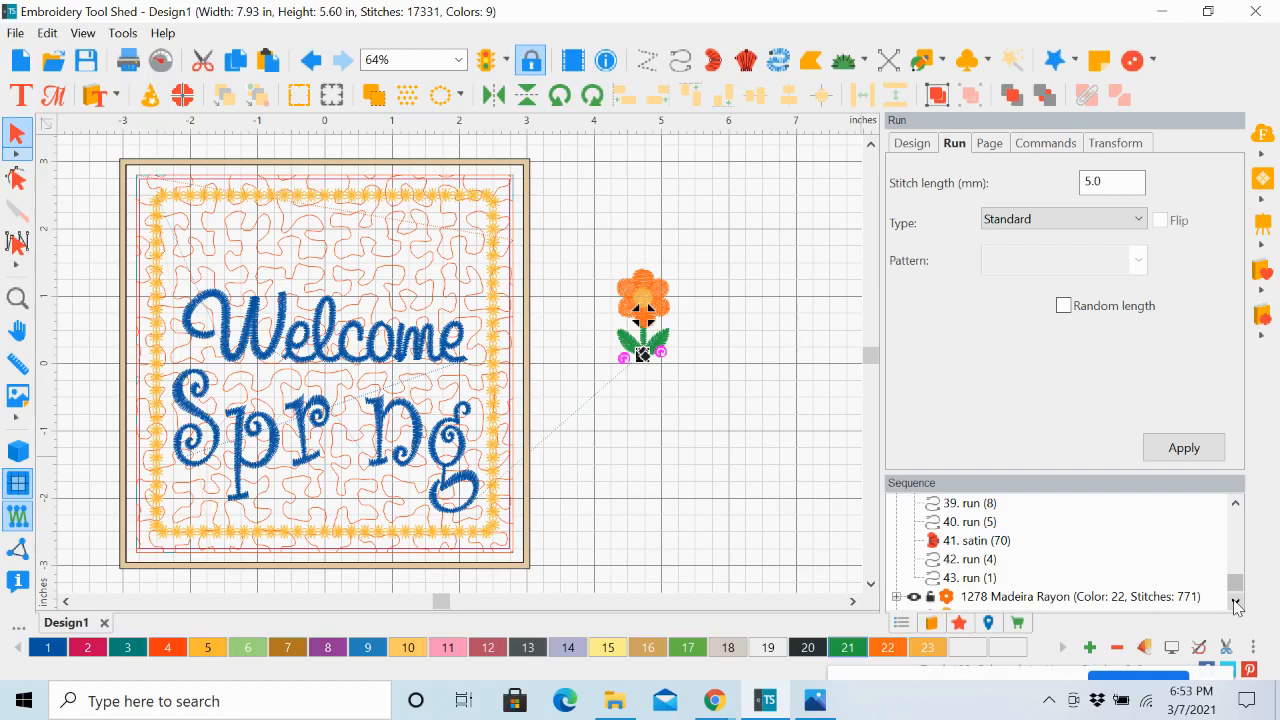
{"action": "left_click", "coordinate": [970, 578], "text": "shift"}
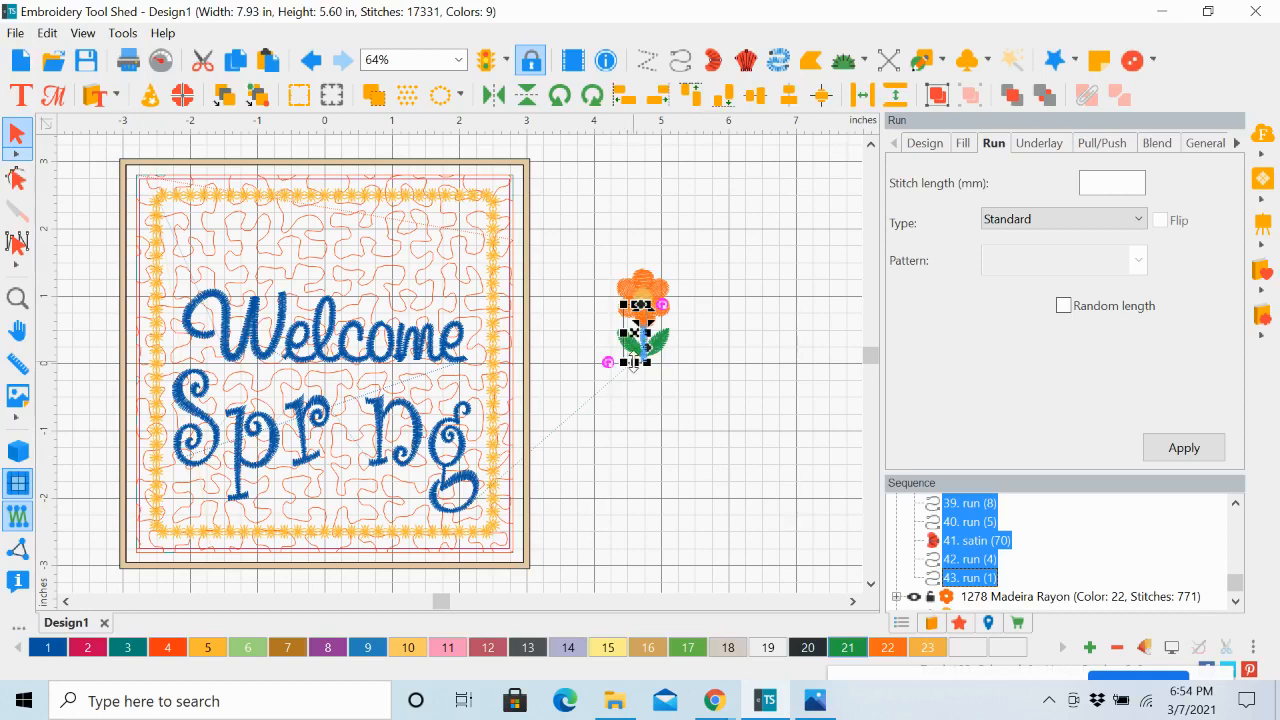
{"action": "left_click_drag", "start_coordinate": [634, 362], "coordinate": [634, 387]}
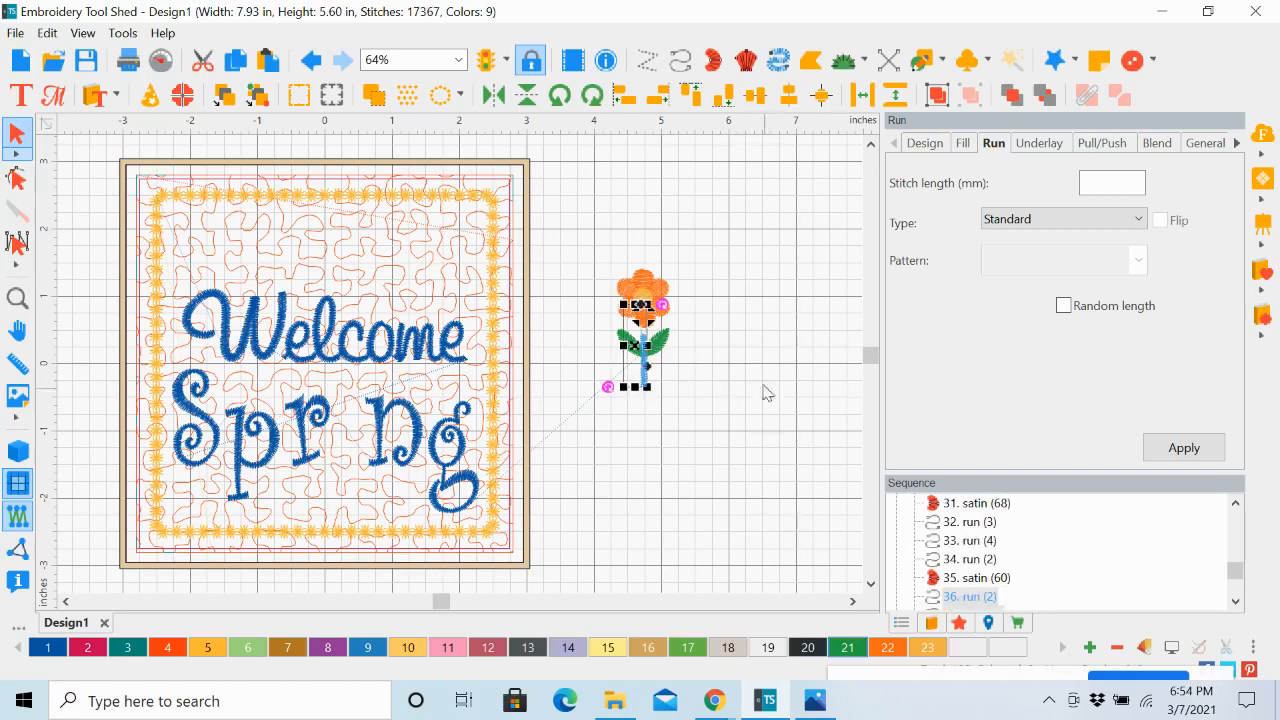
{"action": "left_click", "coordinate": [776, 254]}
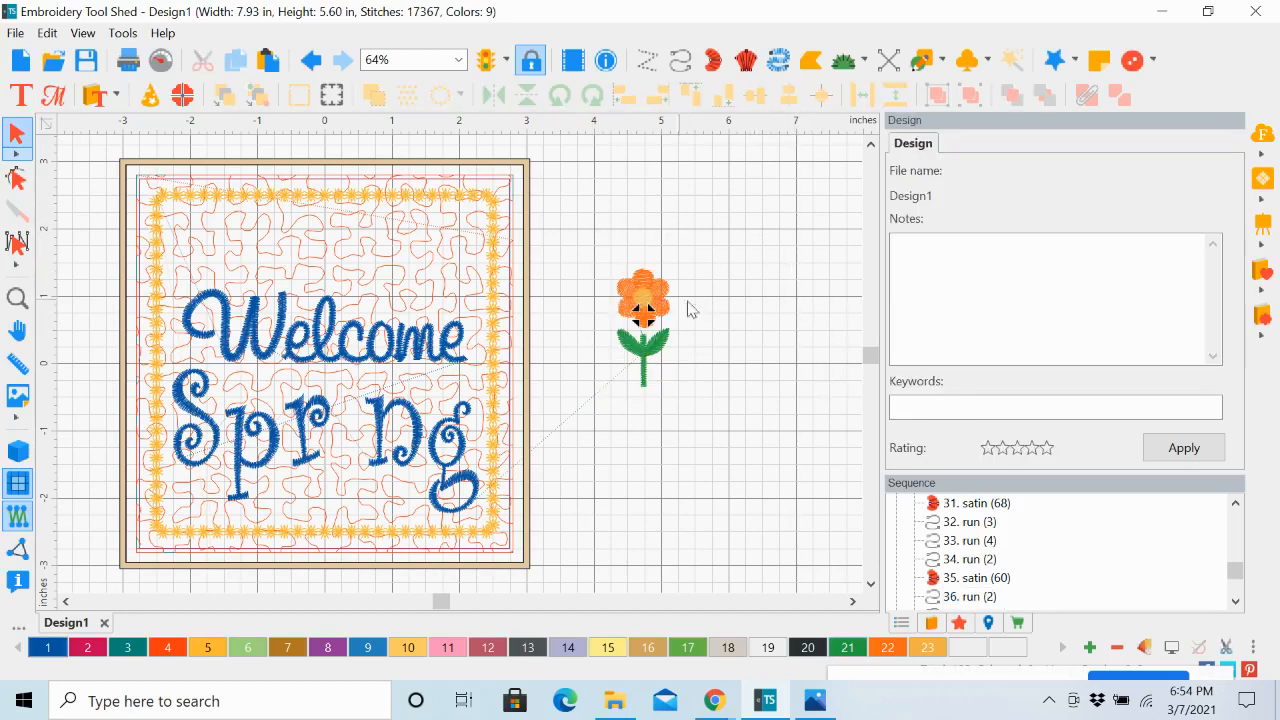
Step: Undo the last stem lengthening, stretch the selected stem about 0.25 inch upward and 0.2 inch downward, and leave nothing selected
{"action": "left_click", "coordinate": [311, 62]}
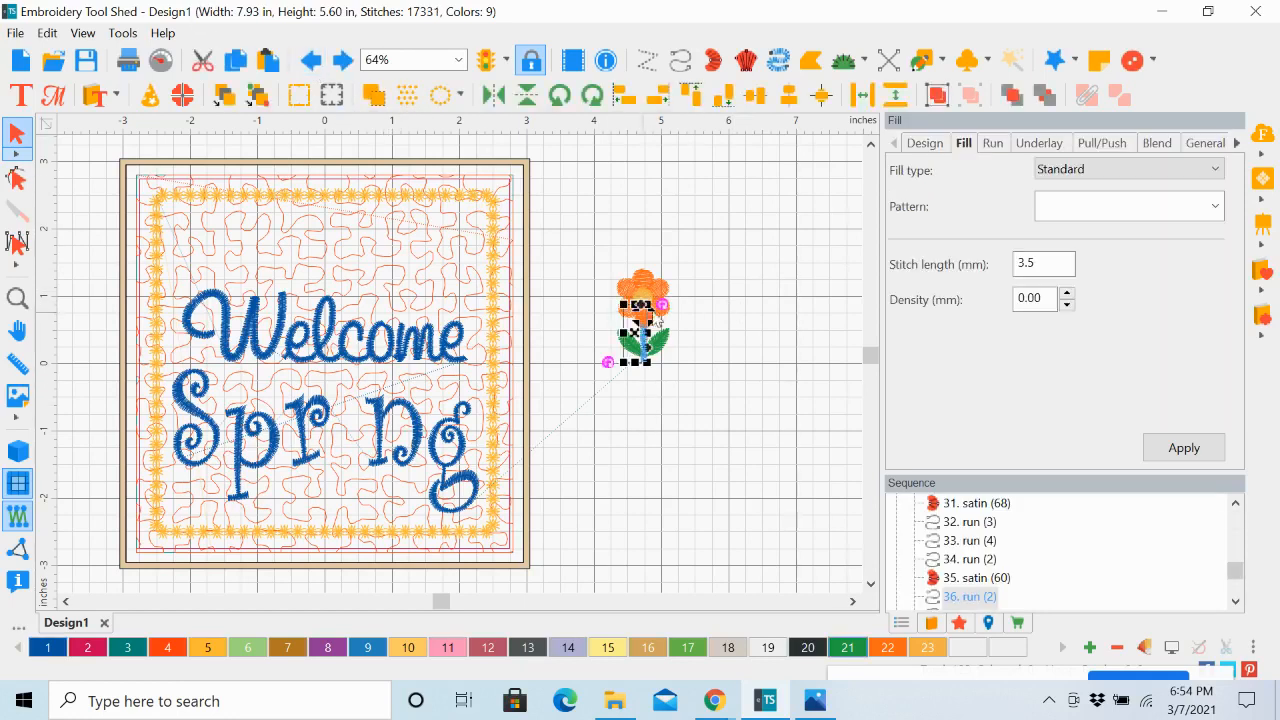
{"action": "left_click_drag", "start_coordinate": [635, 300], "coordinate": [635, 274]}
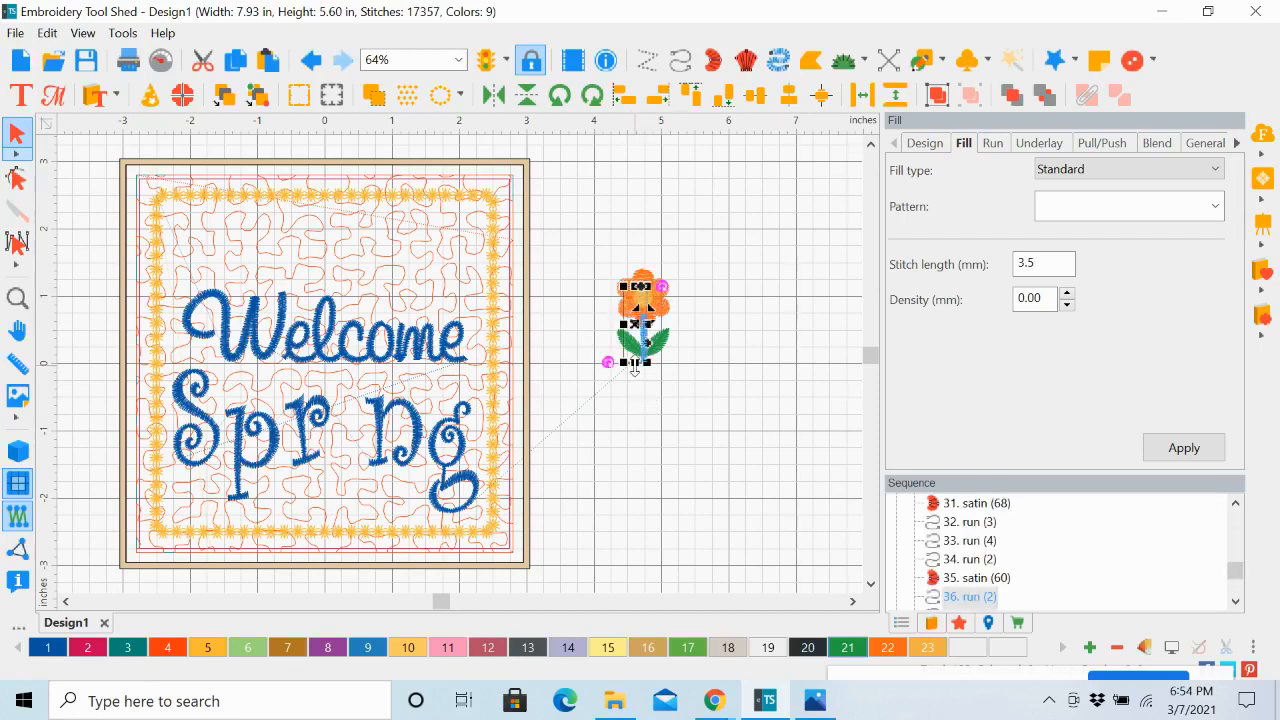
{"action": "left_click_drag", "start_coordinate": [635, 362], "coordinate": [635, 378]}
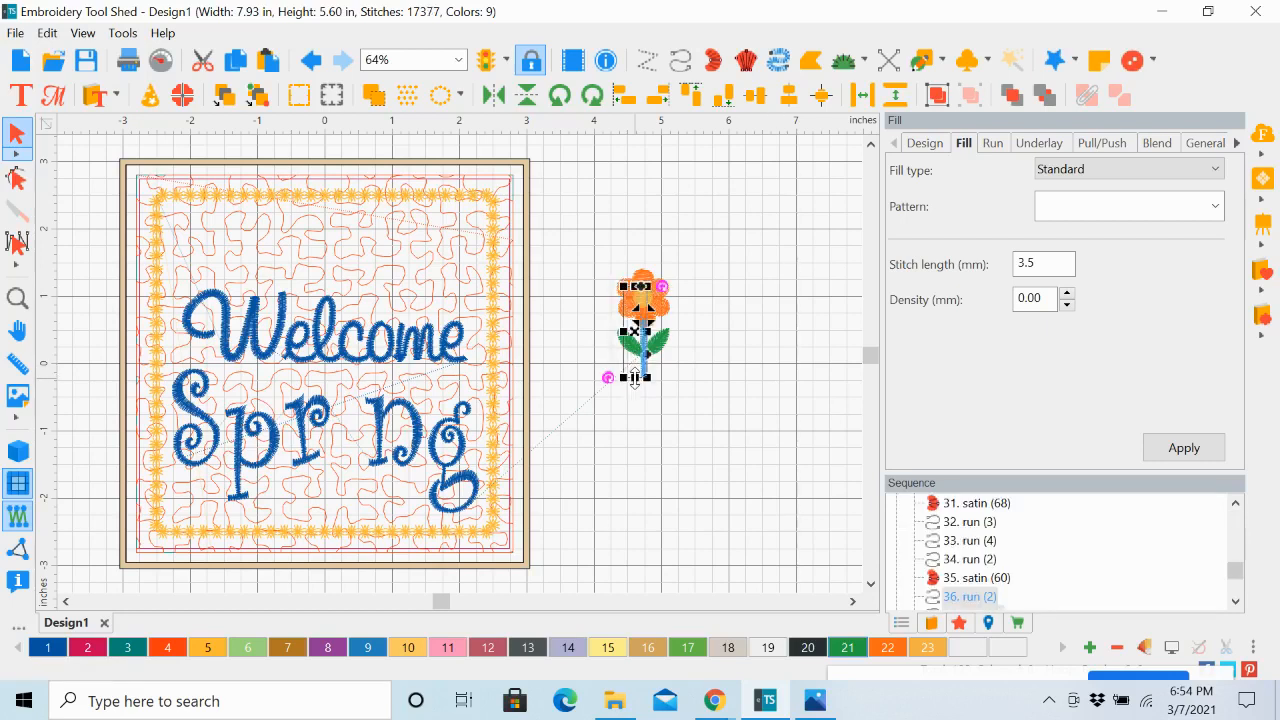
{"action": "left_click", "coordinate": [709, 446]}
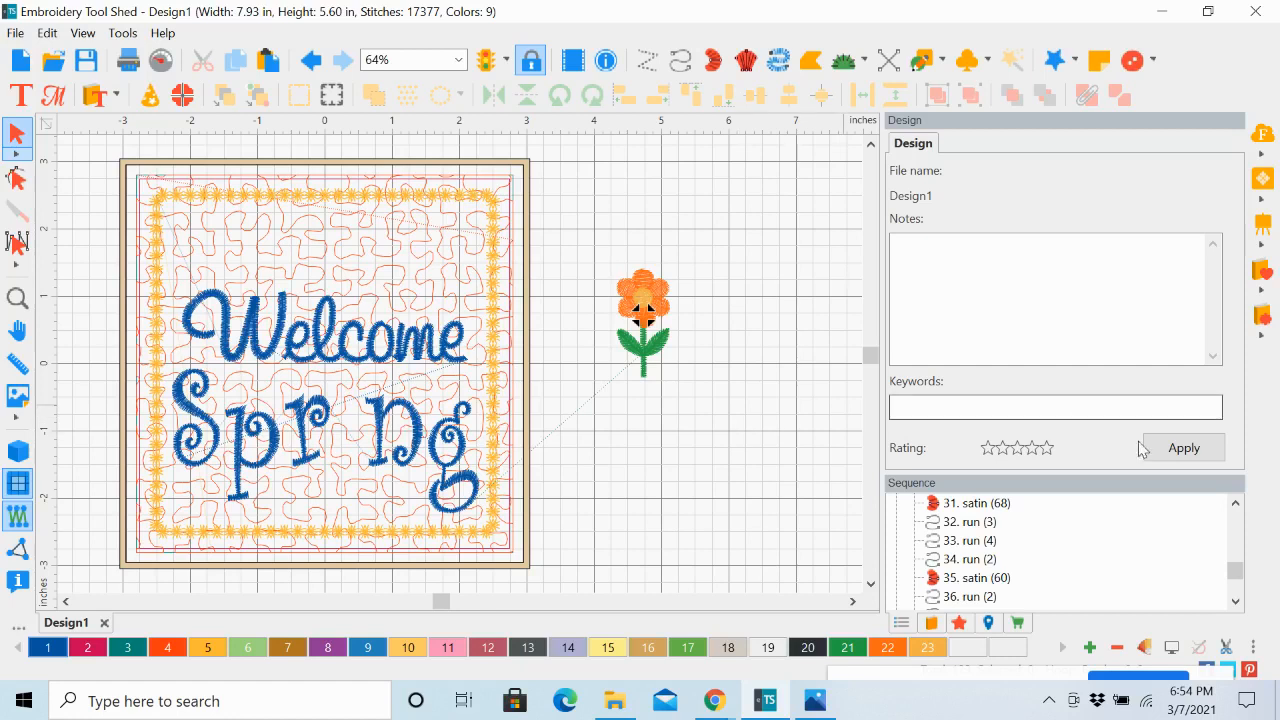
Step: Examine the flower's ungrouped run and satin objects in the sequence list, going back up to the lettering and border colors
{"action": "left_click", "coordinate": [1236, 503]}
{"action": "left_click", "coordinate": [1236, 503]}
{"action": "left_click", "coordinate": [1236, 503]}
{"action": "left_click", "coordinate": [1236, 503]}
{"action": "left_click", "coordinate": [1236, 503]}
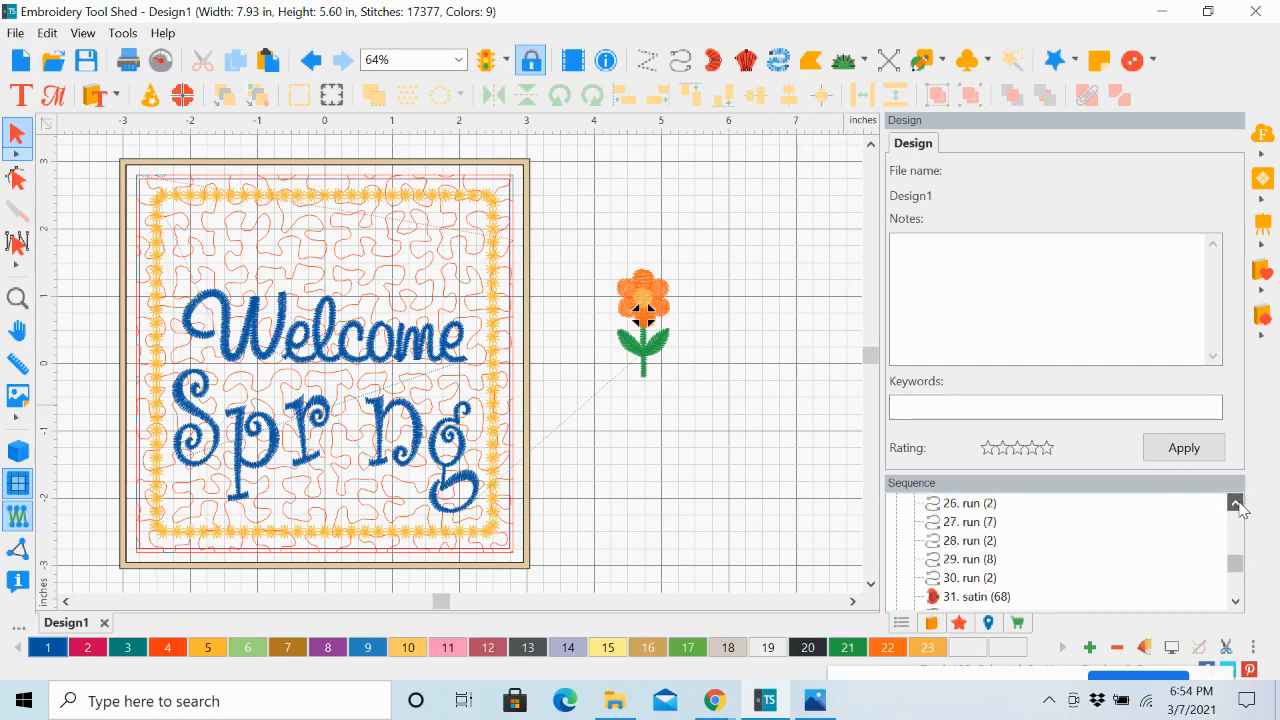
{"action": "left_click", "coordinate": [1236, 503]}
{"action": "left_click", "coordinate": [1236, 503]}
{"action": "left_click", "coordinate": [1236, 503]}
{"action": "left_click", "coordinate": [1236, 503]}
{"action": "left_click", "coordinate": [1236, 503]}
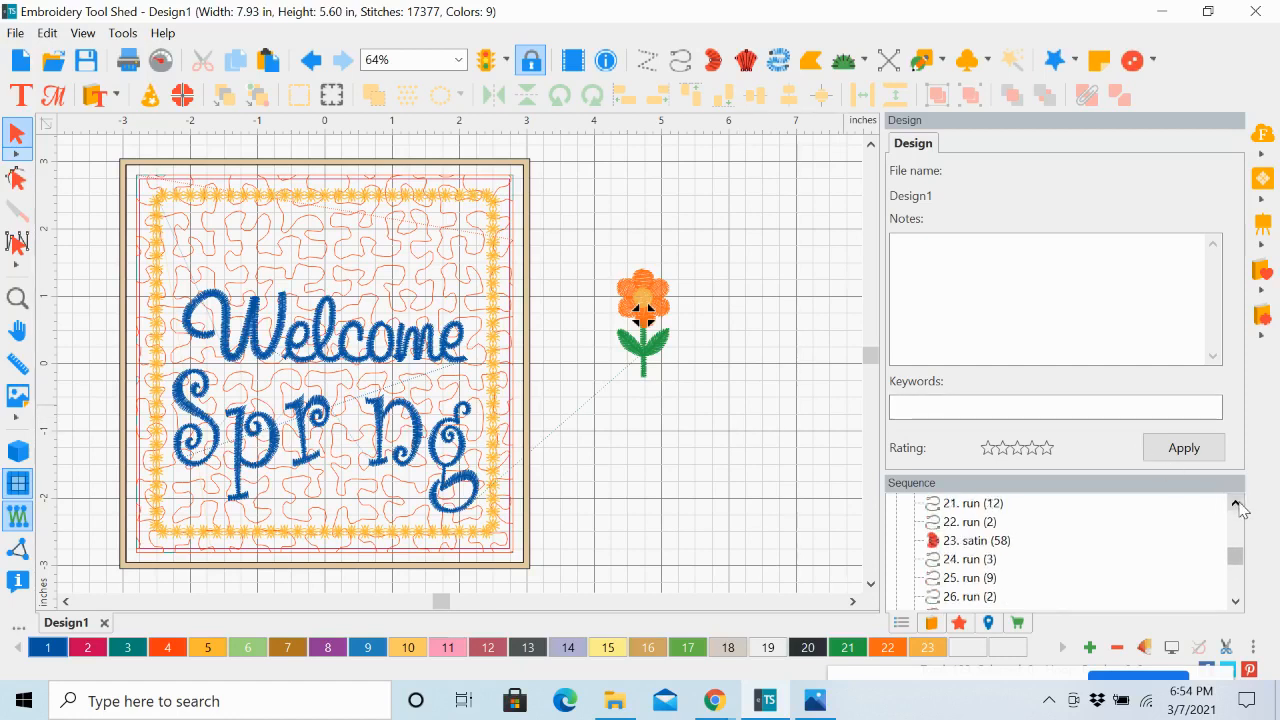
{"action": "left_click", "coordinate": [1236, 601]}
{"action": "left_click", "coordinate": [1236, 601]}
{"action": "left_click", "coordinate": [1236, 601]}
{"action": "left_click", "coordinate": [1236, 601]}
{"action": "left_click", "coordinate": [1236, 601]}
{"action": "left_click", "coordinate": [1236, 601]}
{"action": "left_click", "coordinate": [1236, 601]}
{"action": "left_click", "coordinate": [1236, 601]}
{"action": "left_click", "coordinate": [1236, 601]}
{"action": "left_click", "coordinate": [1236, 601]}
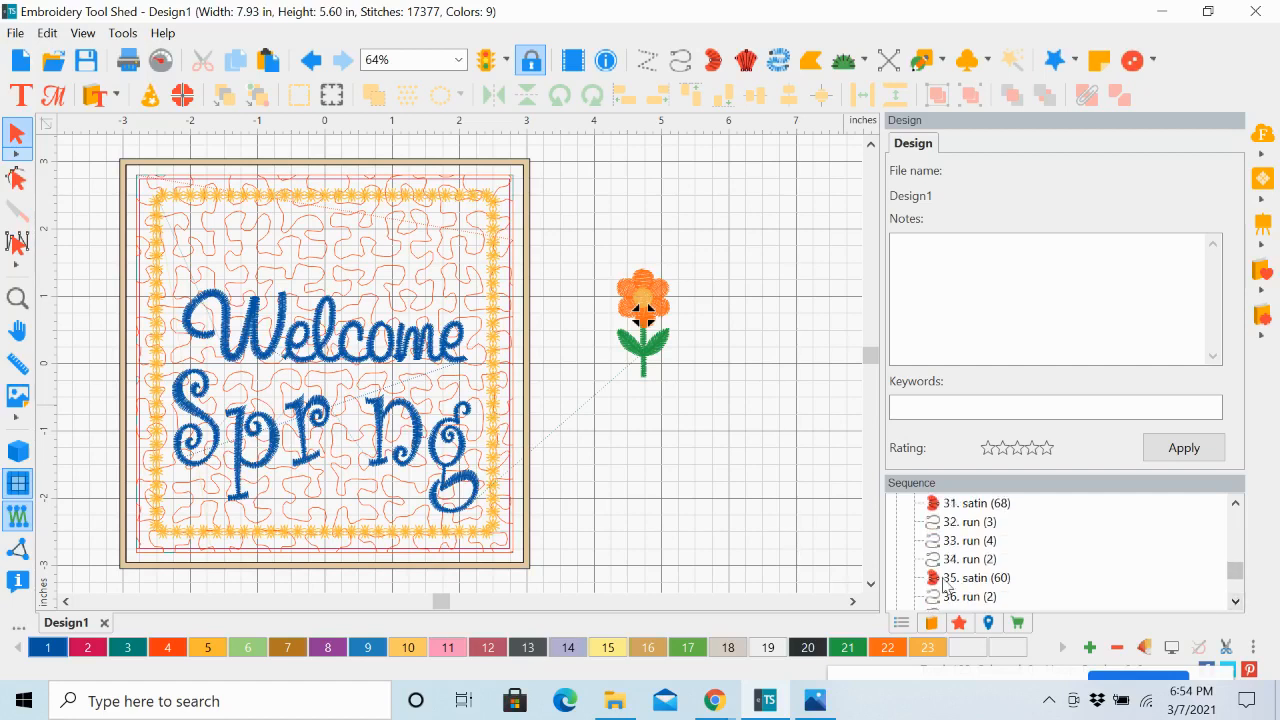
{"action": "left_click", "coordinate": [1236, 601]}
{"action": "left_click", "coordinate": [1236, 601]}
{"action": "left_click", "coordinate": [1236, 601]}
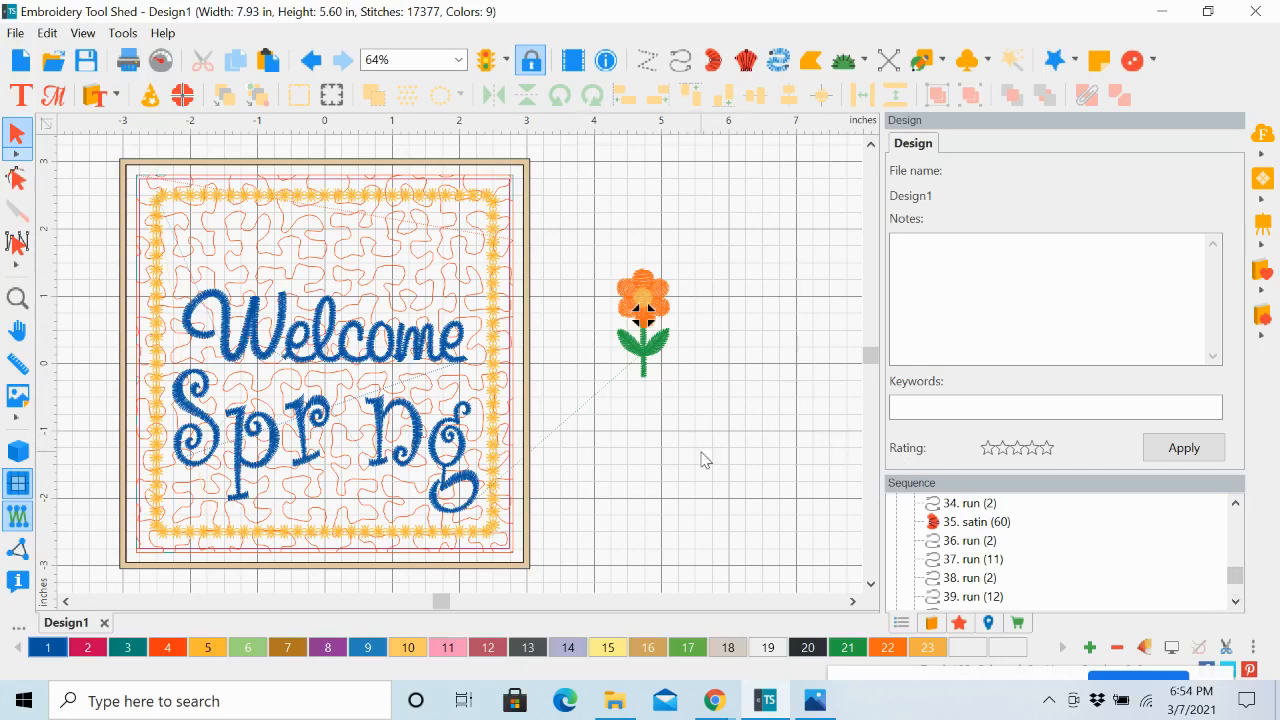
{"action": "left_click", "coordinate": [1236, 503]}
{"action": "left_click", "coordinate": [1236, 503]}
{"action": "left_click_drag", "start_coordinate": [1237, 504], "coordinate": [1237, 504]}
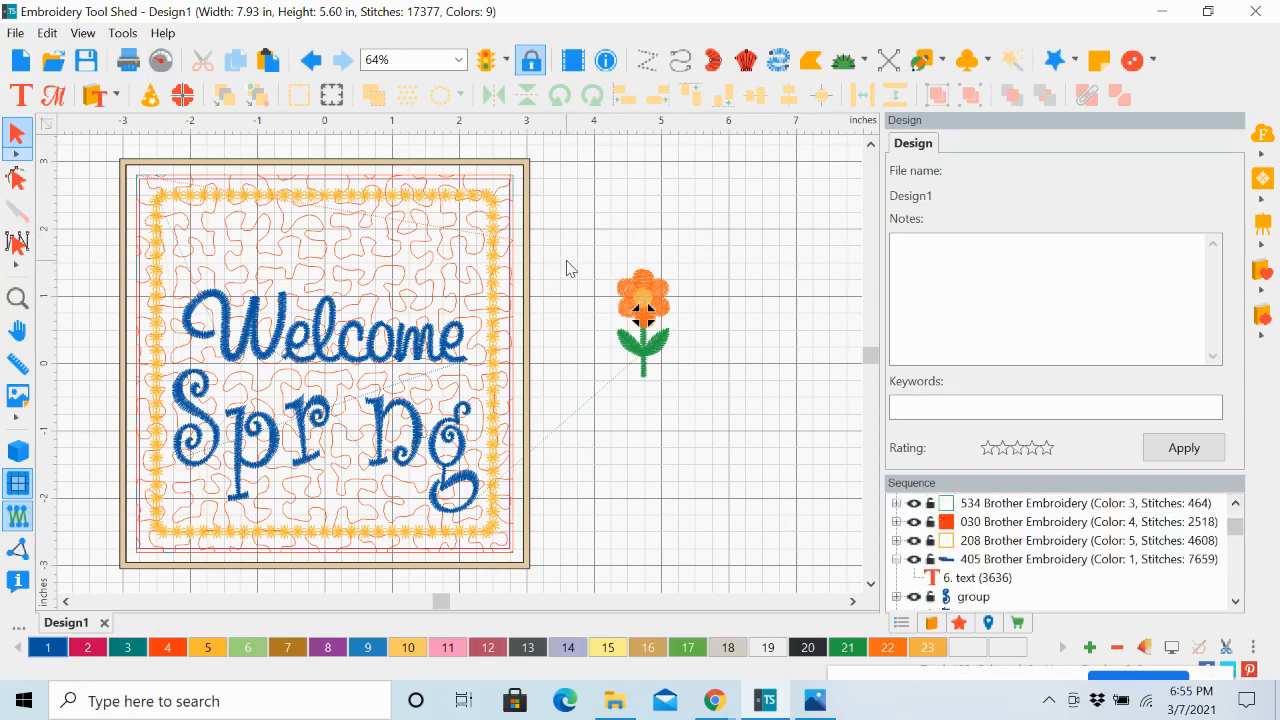
Step: Select all of the flower's objects, group them into a single object, and clear the selection
{"action": "left_click_drag", "start_coordinate": [566, 261], "coordinate": [752, 434]}
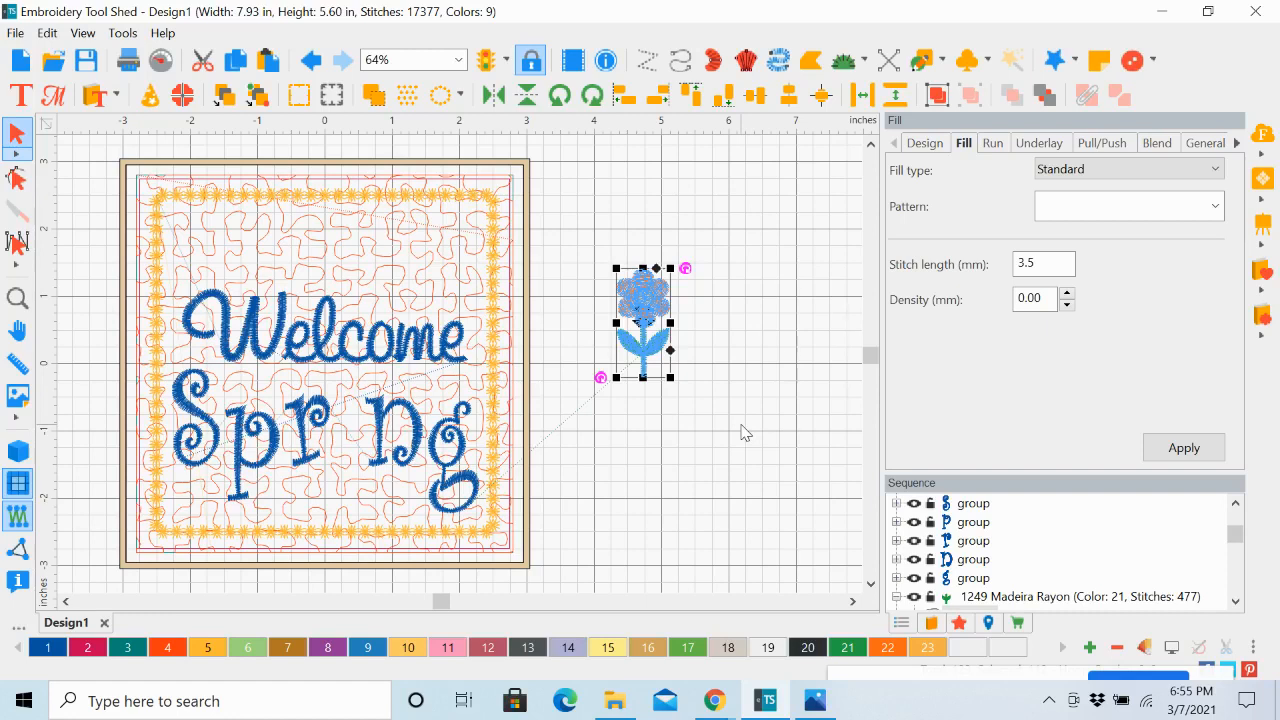
{"action": "right_click", "coordinate": [632, 297]}
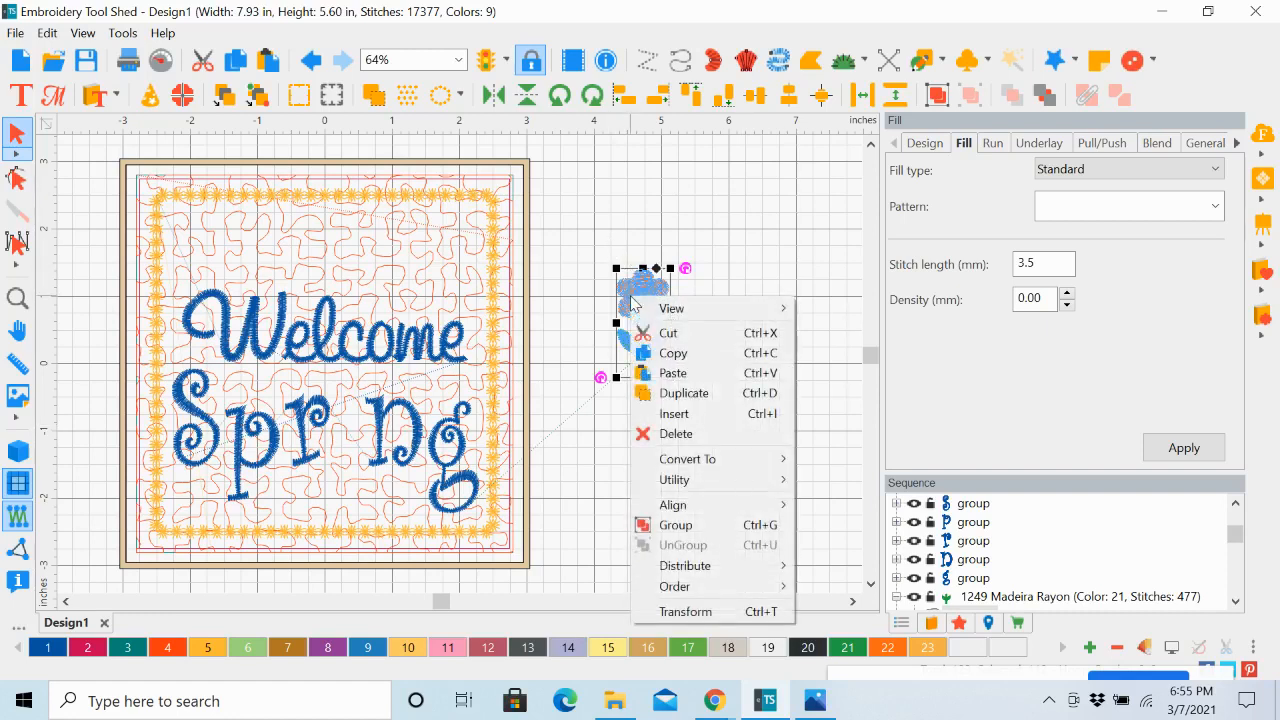
{"action": "left_click", "coordinate": [676, 526]}
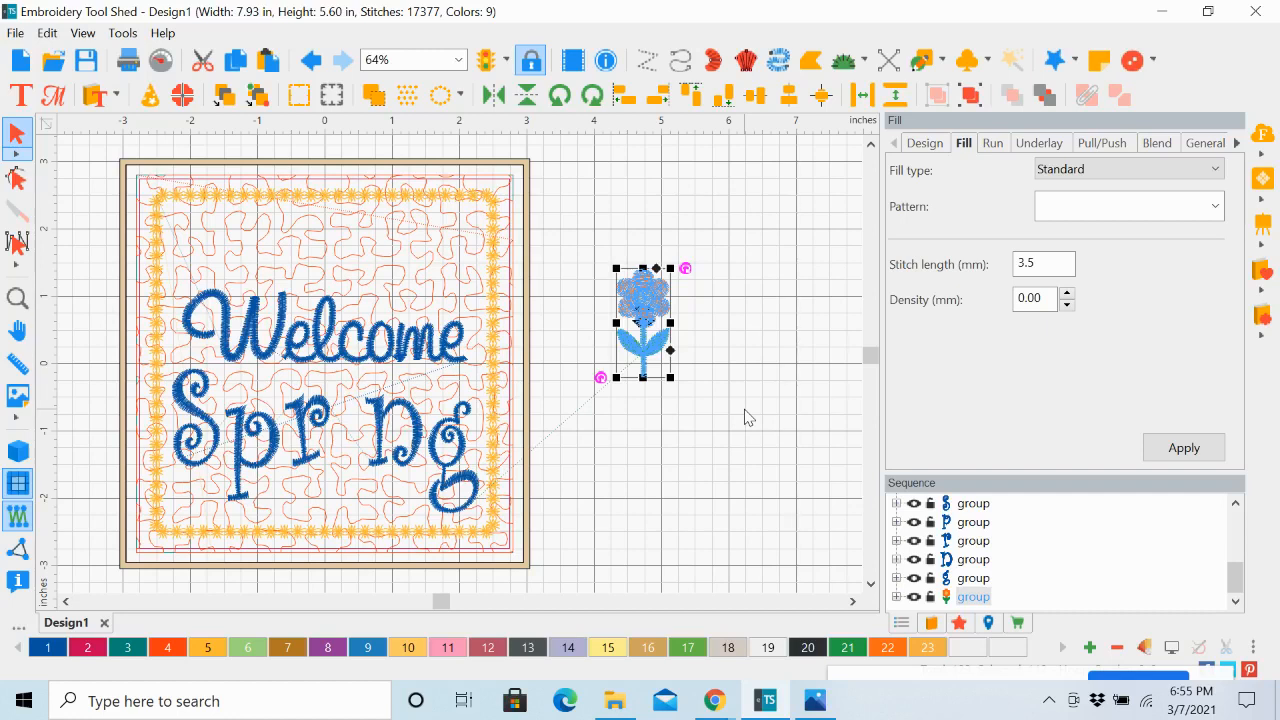
{"action": "left_click", "coordinate": [778, 420]}
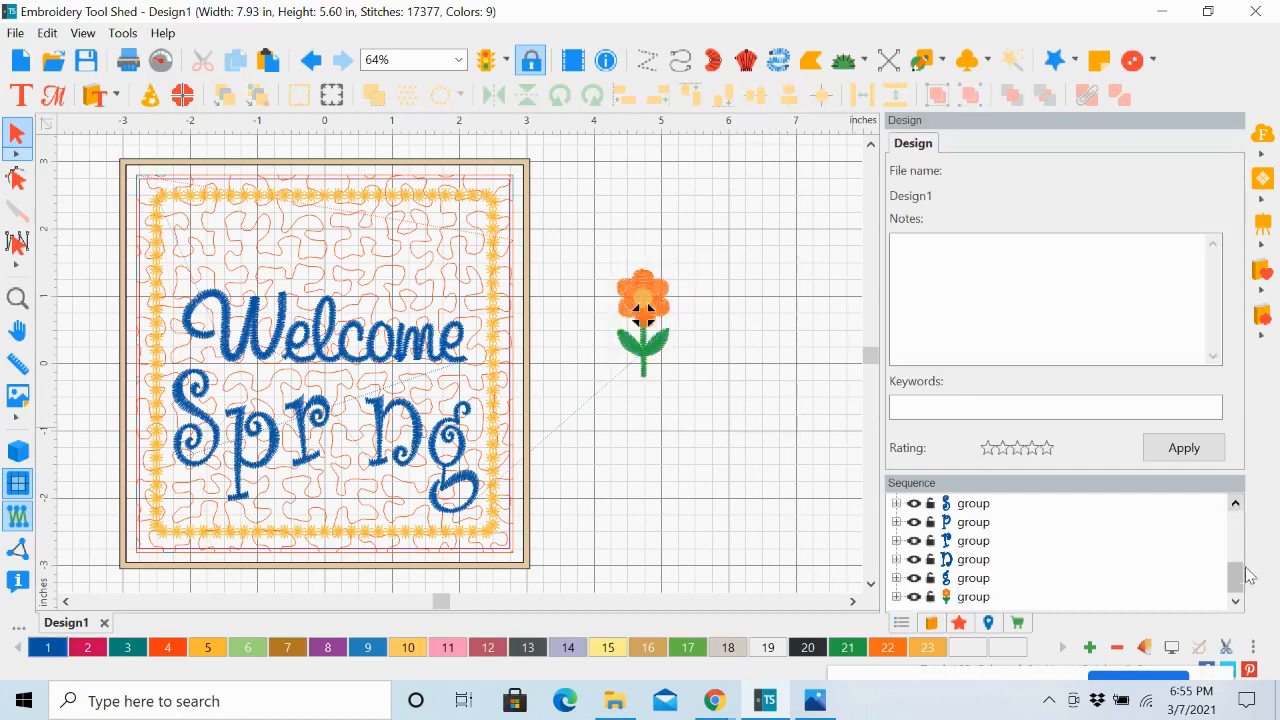
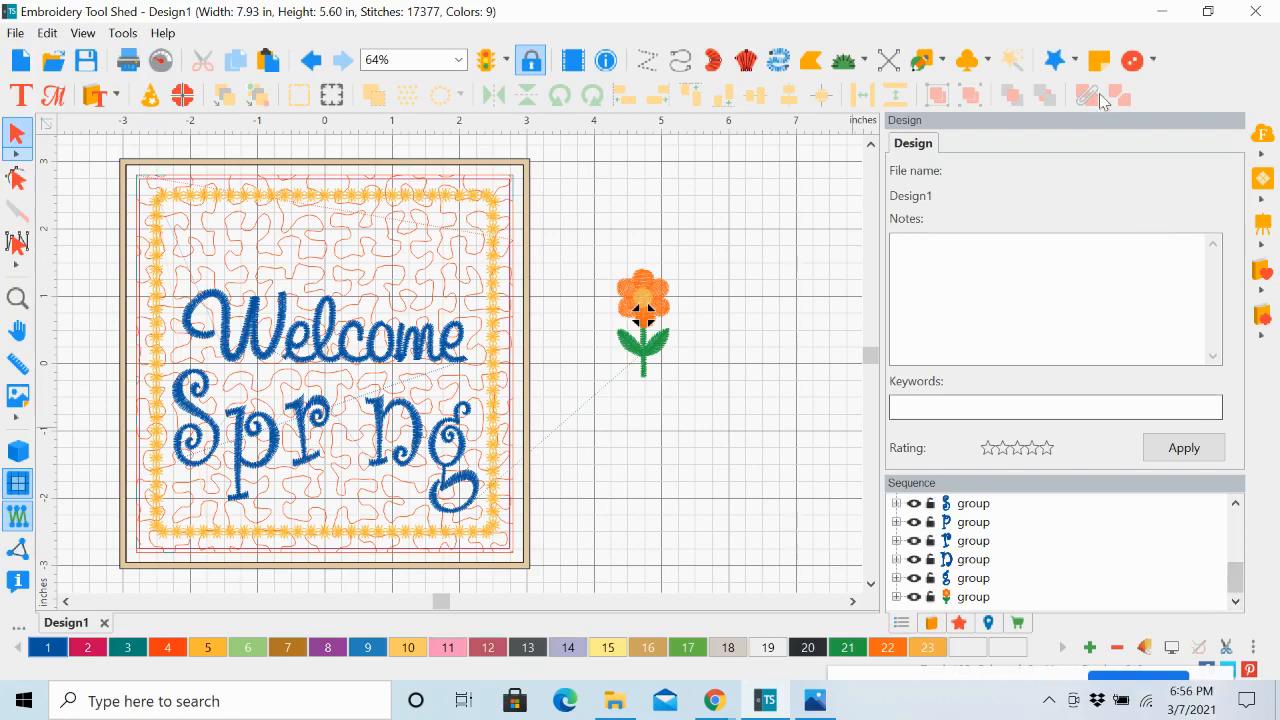
Step: Move the grouped flower into the gap between r and n in Spring and scale it down to about 87%
{"action": "left_click_drag", "start_coordinate": [648, 320], "coordinate": [362, 436]}
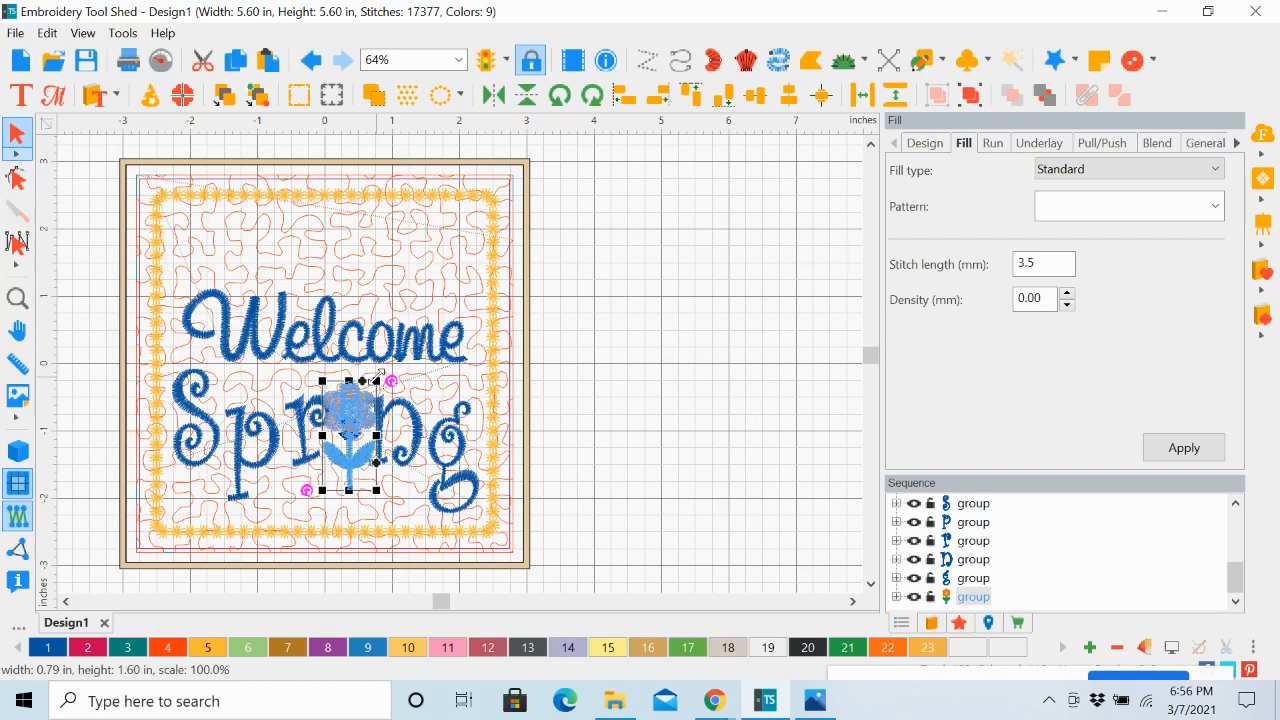
{"action": "left_click_drag", "start_coordinate": [376, 378], "coordinate": [363, 388]}
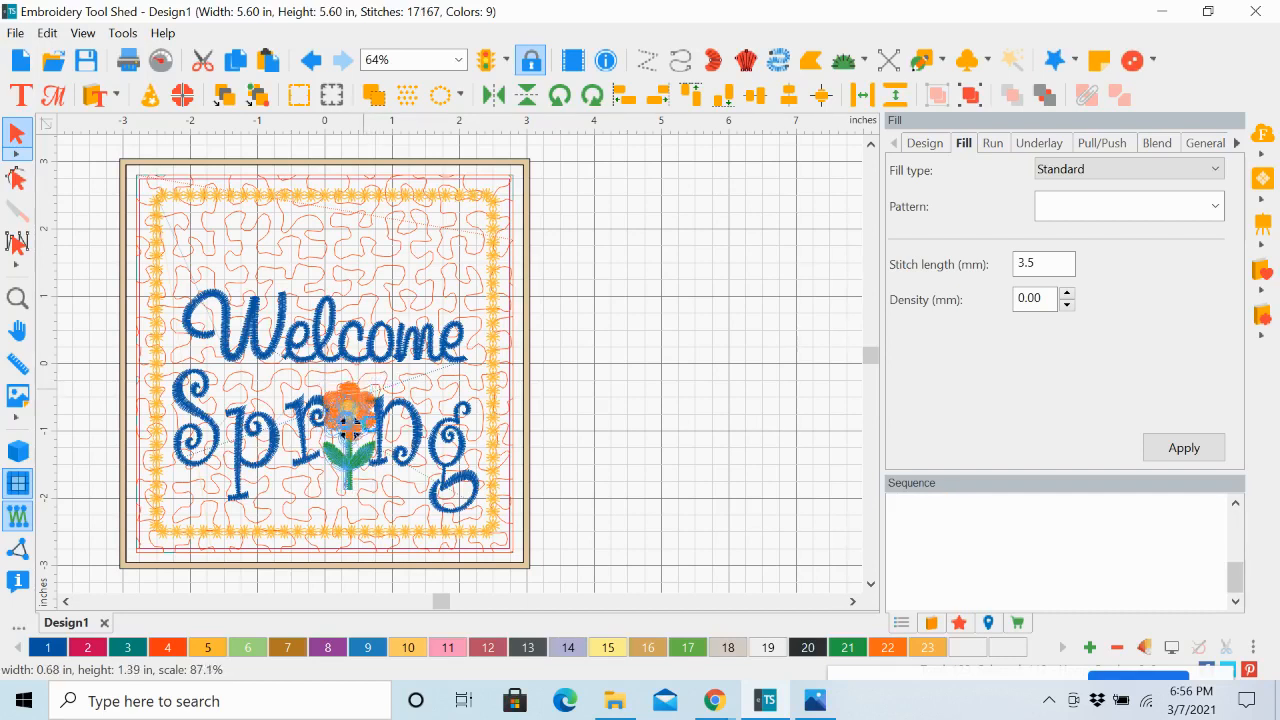
Step: Nudge the n in Spring slightly to the right, away from the flower, by about 0.06 inch
{"action": "left_click", "coordinate": [438, 466]}
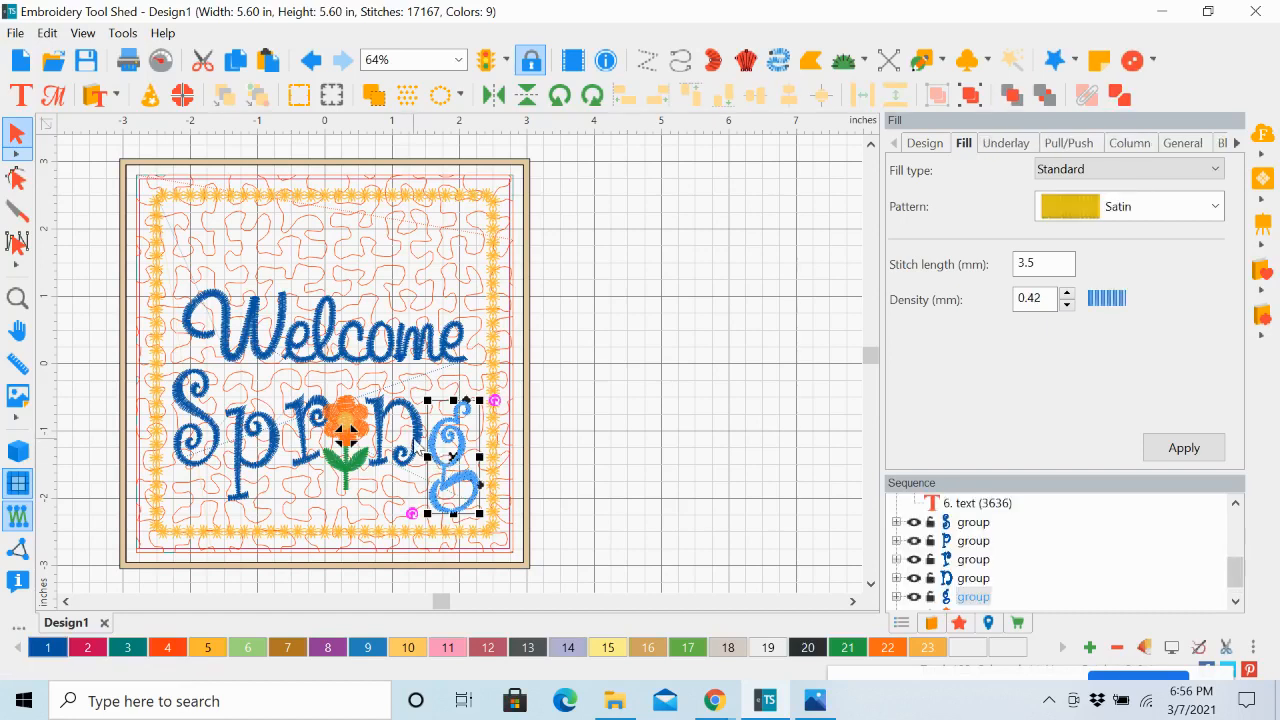
{"action": "left_click", "coordinate": [420, 443]}
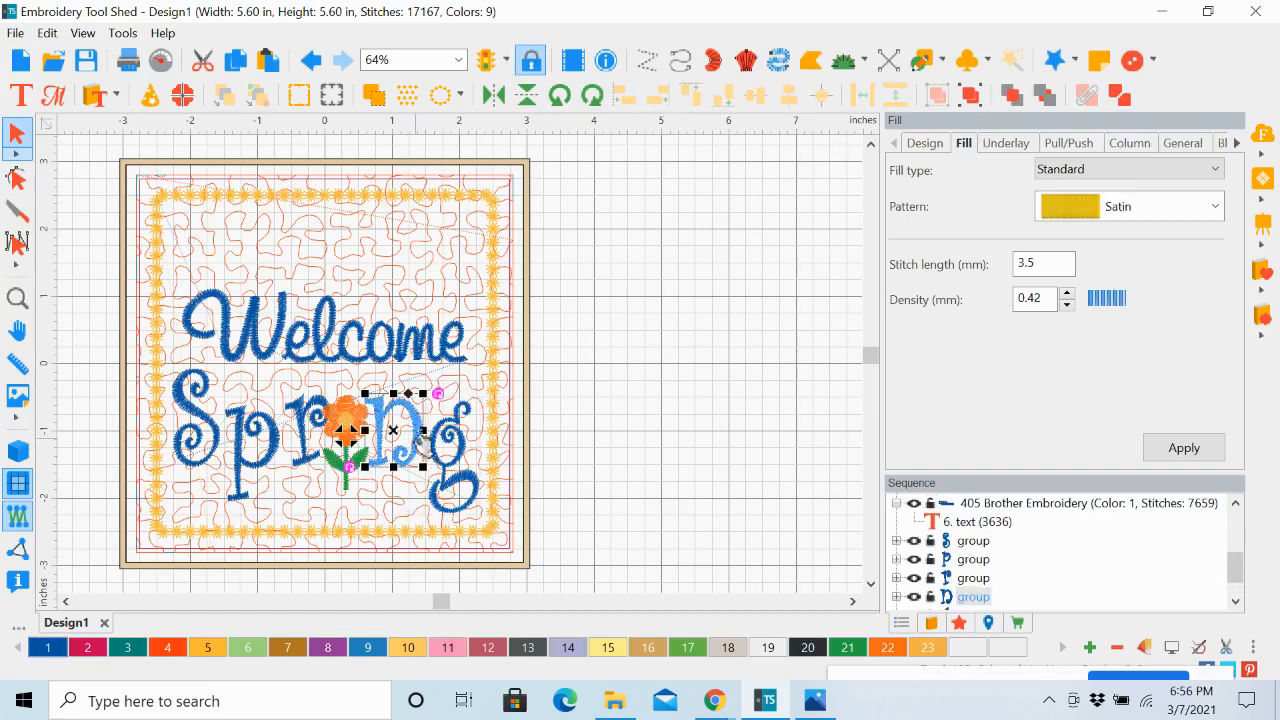
{"action": "key", "text": "Right"}
{"action": "key", "text": "Right"}
{"action": "key", "text": "Right"}
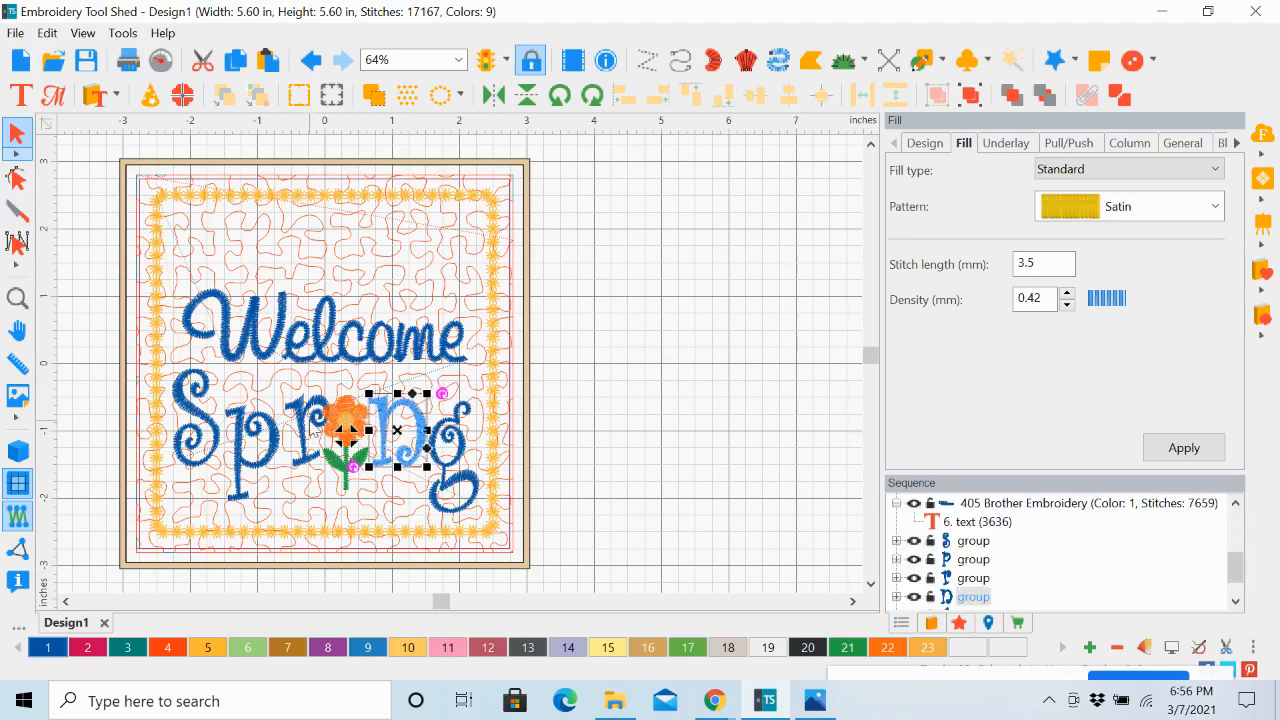
Step: Nudge the r in Spring about 0.2 inch to the left to make more room for the flower
{"action": "left_click", "coordinate": [308, 432]}
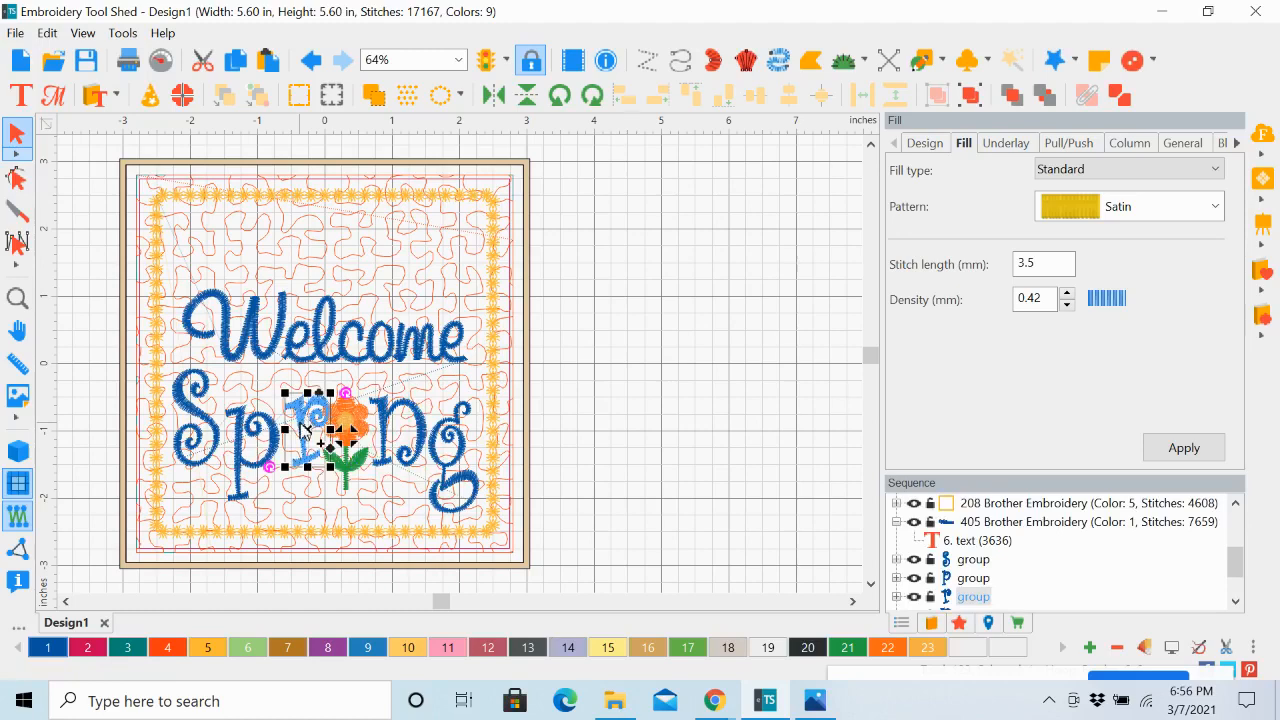
{"action": "key", "text": "Left"}
{"action": "key", "text": "Left"}
{"action": "key", "text": "Left"}
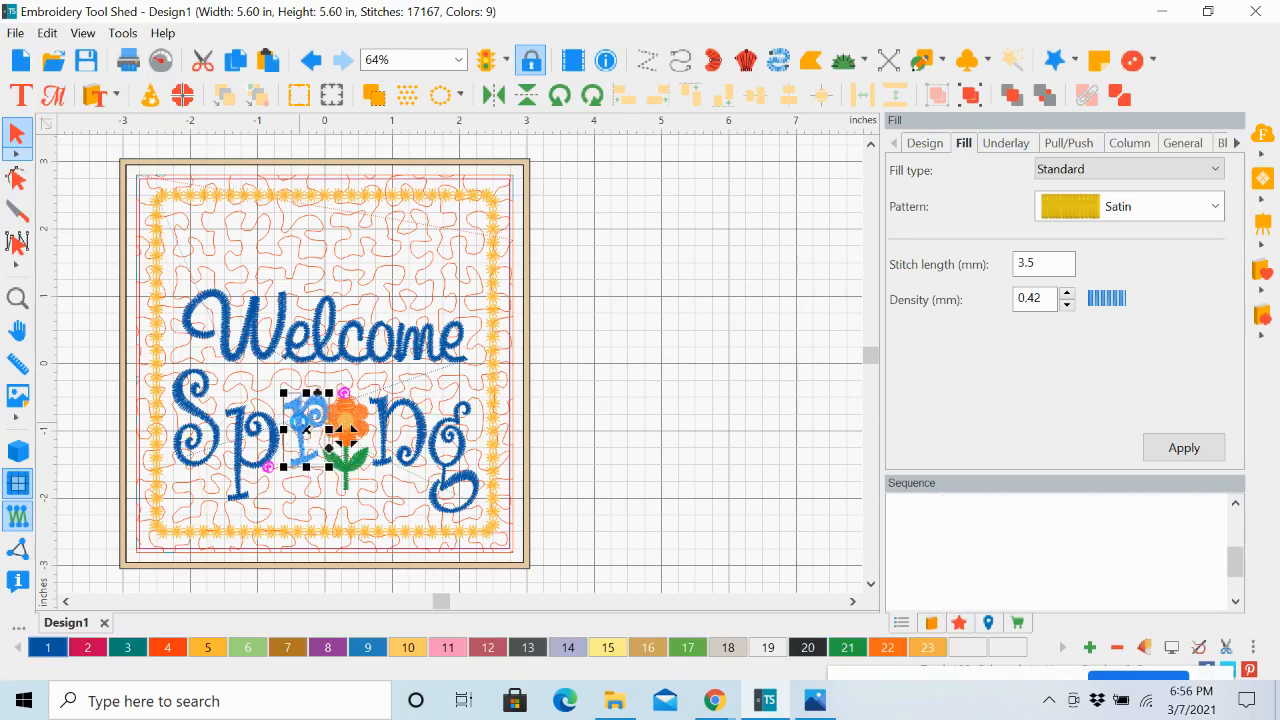
{"action": "key", "text": "Left"}
{"action": "key", "text": "Left"}
{"action": "key", "text": "Left"}
{"action": "key", "text": "Left"}
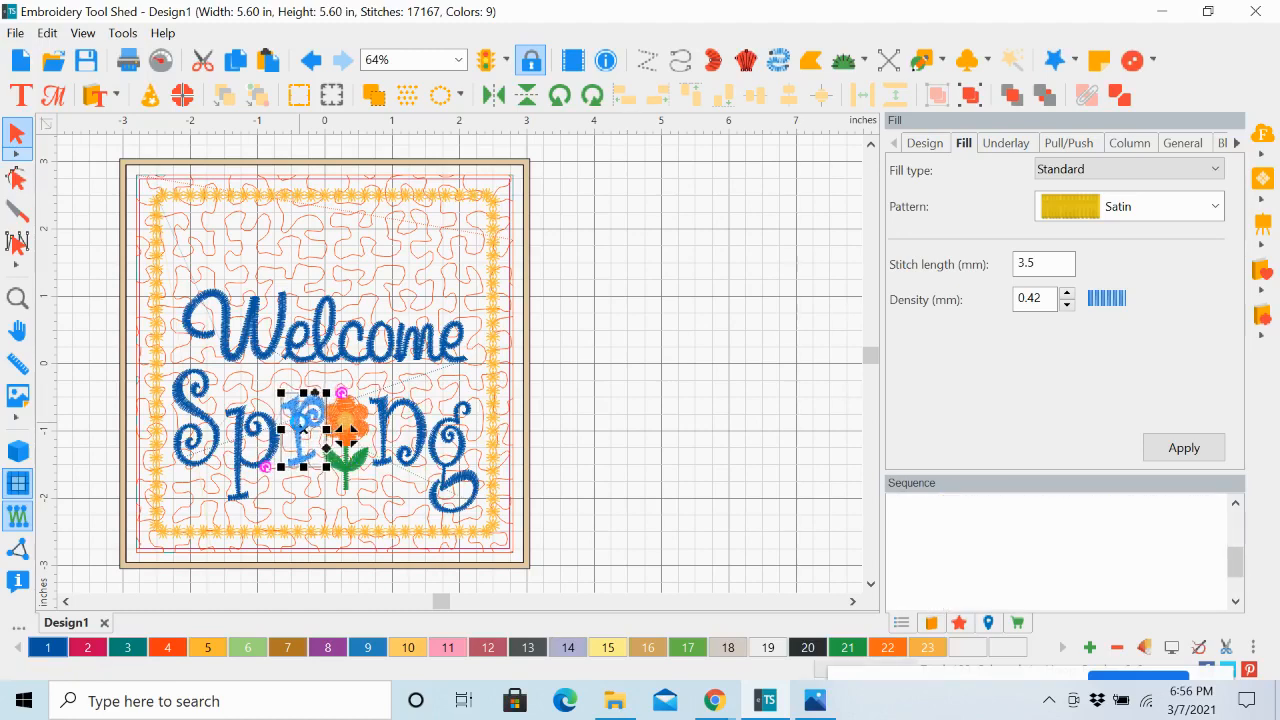
{"action": "key", "text": "Left"}
{"action": "key", "text": "Left"}
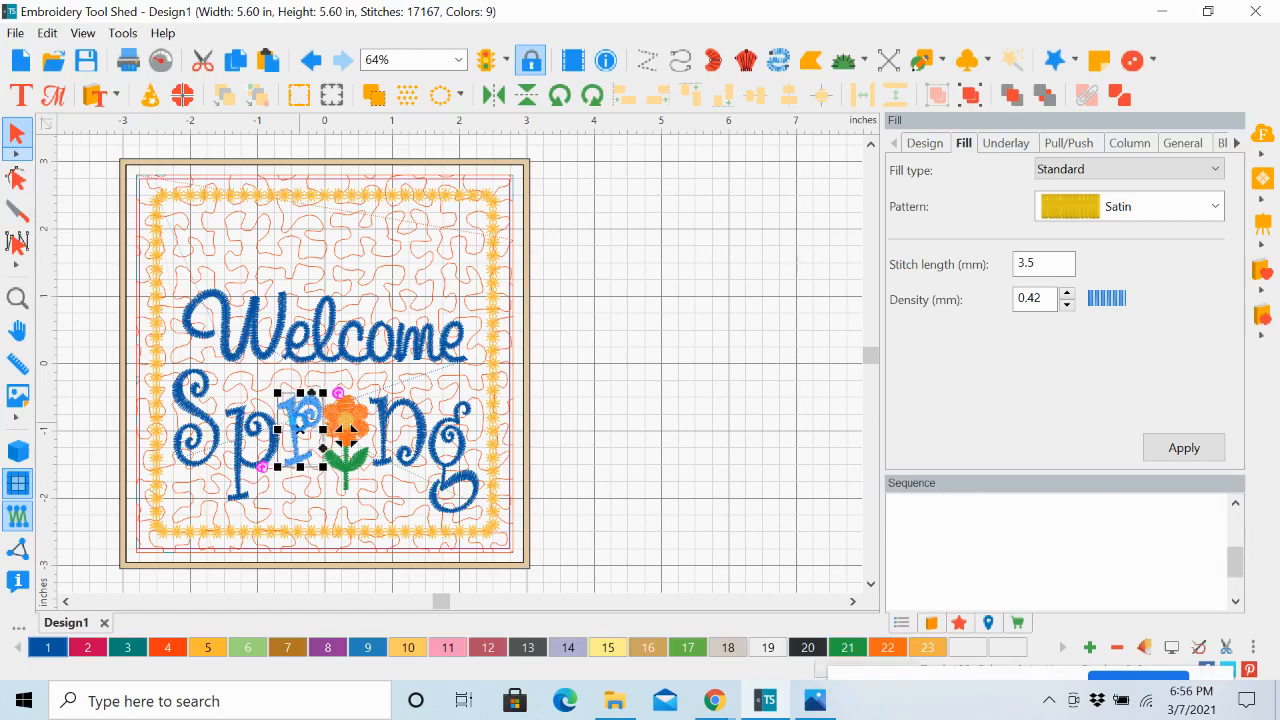
{"action": "key", "text": "Left"}
{"action": "key", "text": "Left"}
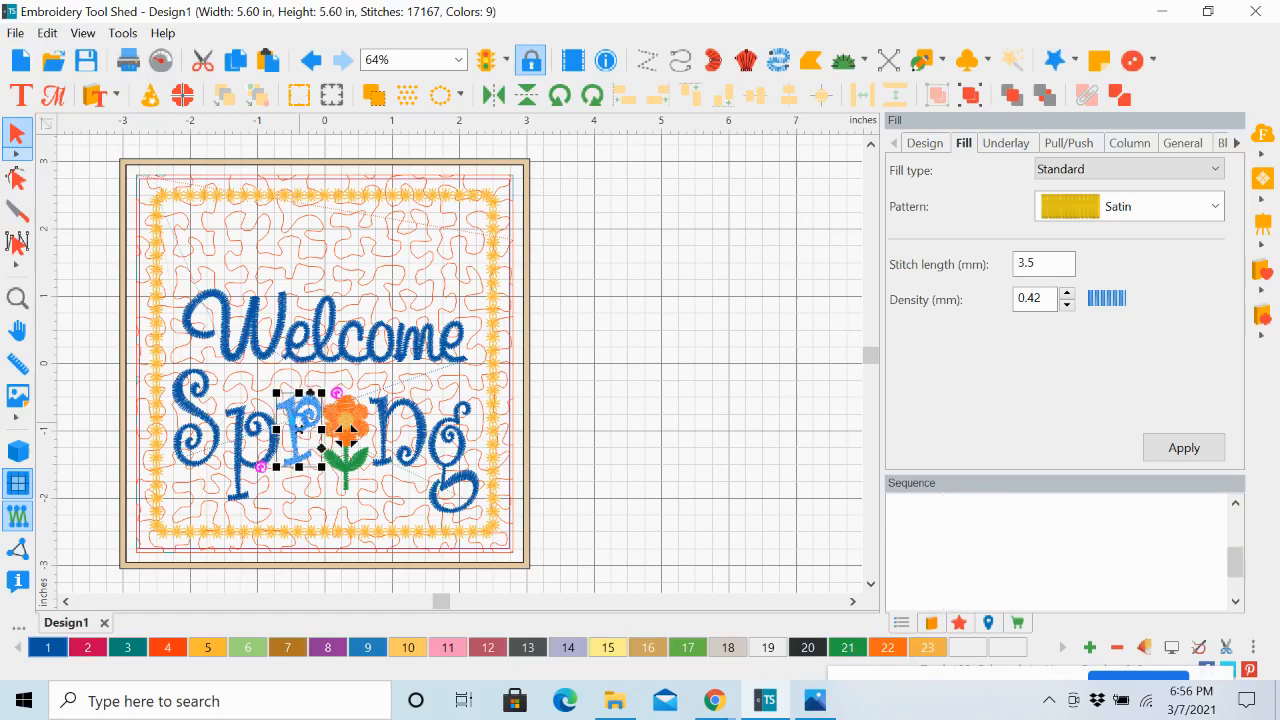
{"action": "key", "text": "Left"}
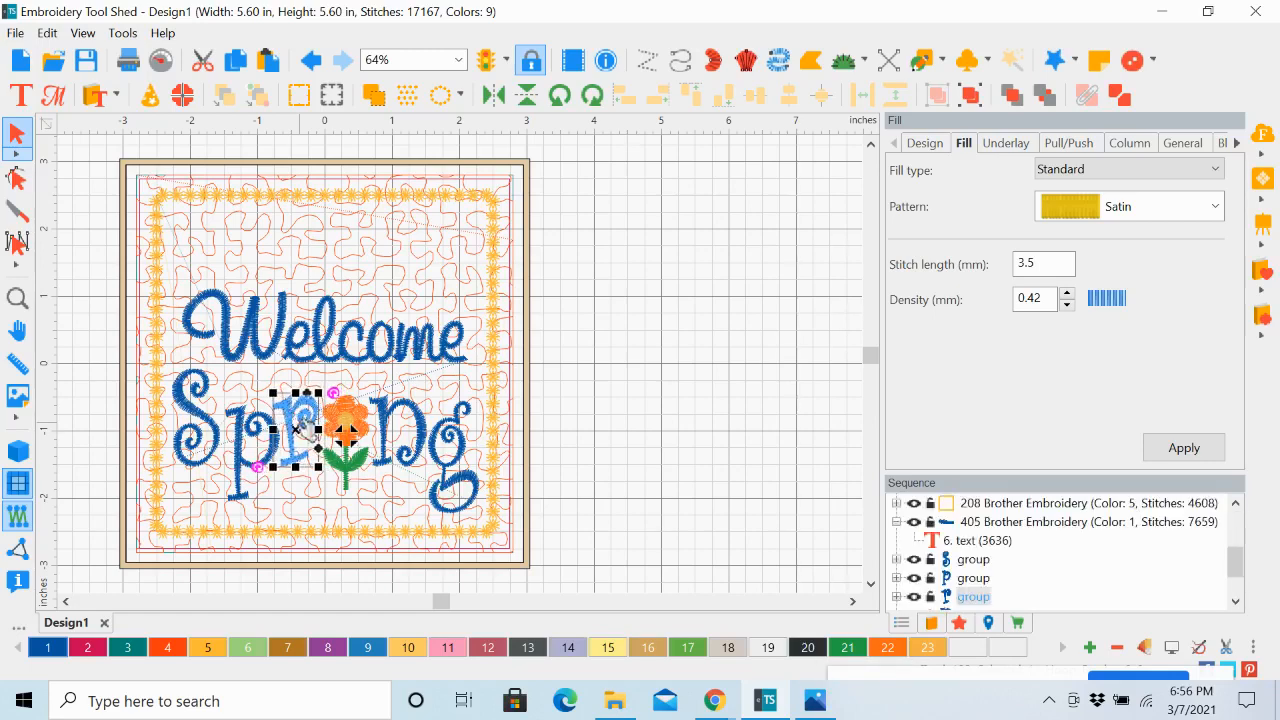
{"action": "key", "text": "Left"}
Step: Nudge the p in Spring about 0.06 inch to the left, away from the r
{"action": "left_click", "coordinate": [238, 447]}
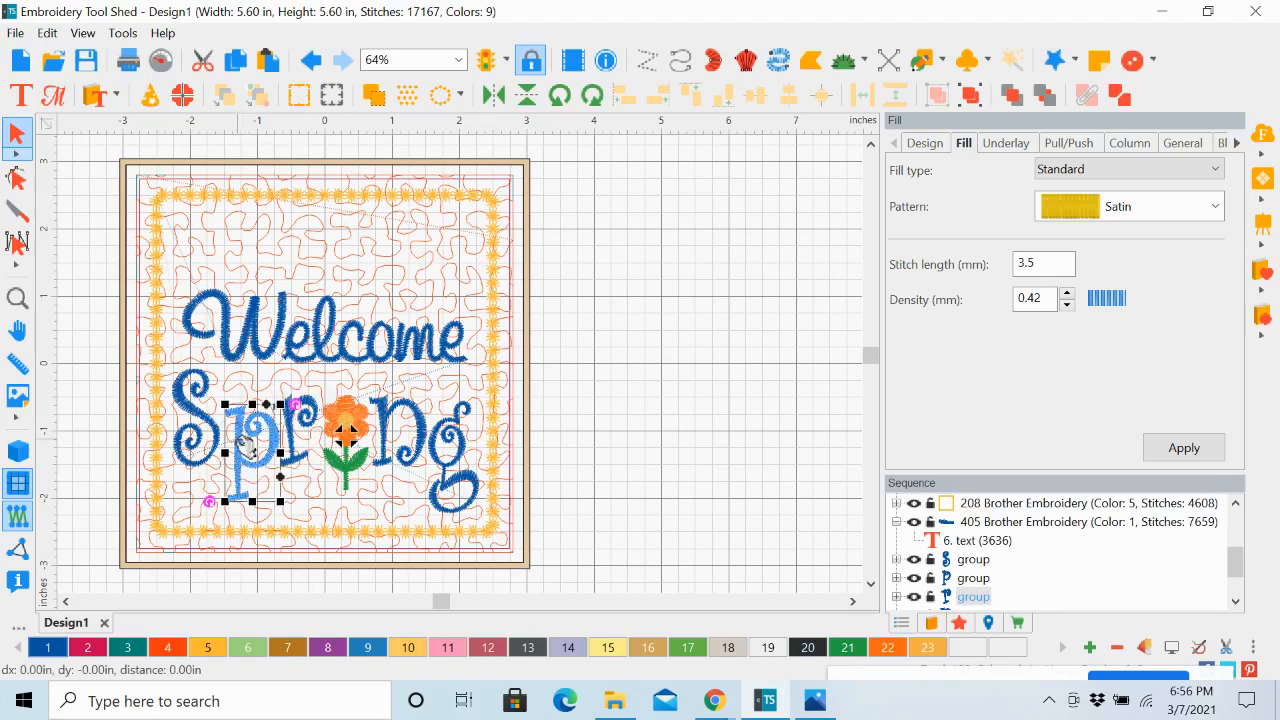
{"action": "key", "text": "Left"}
{"action": "key", "text": "Left"}
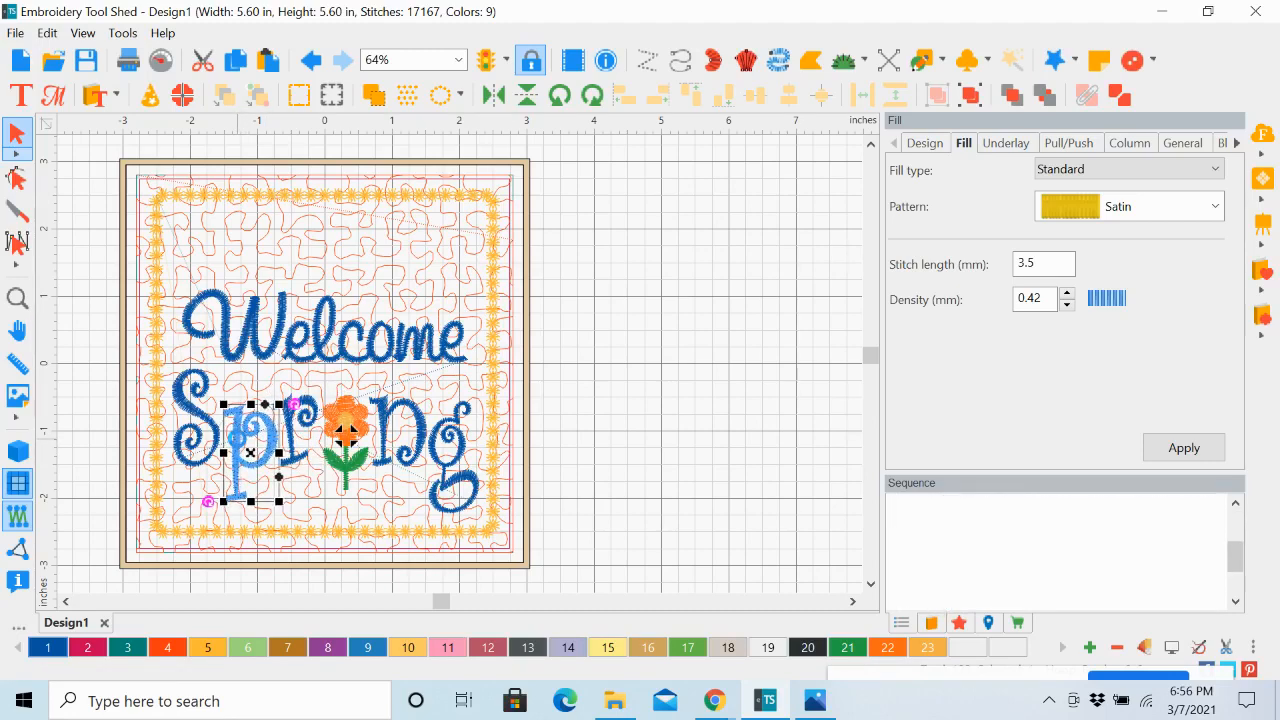
{"action": "key", "text": "Left"}
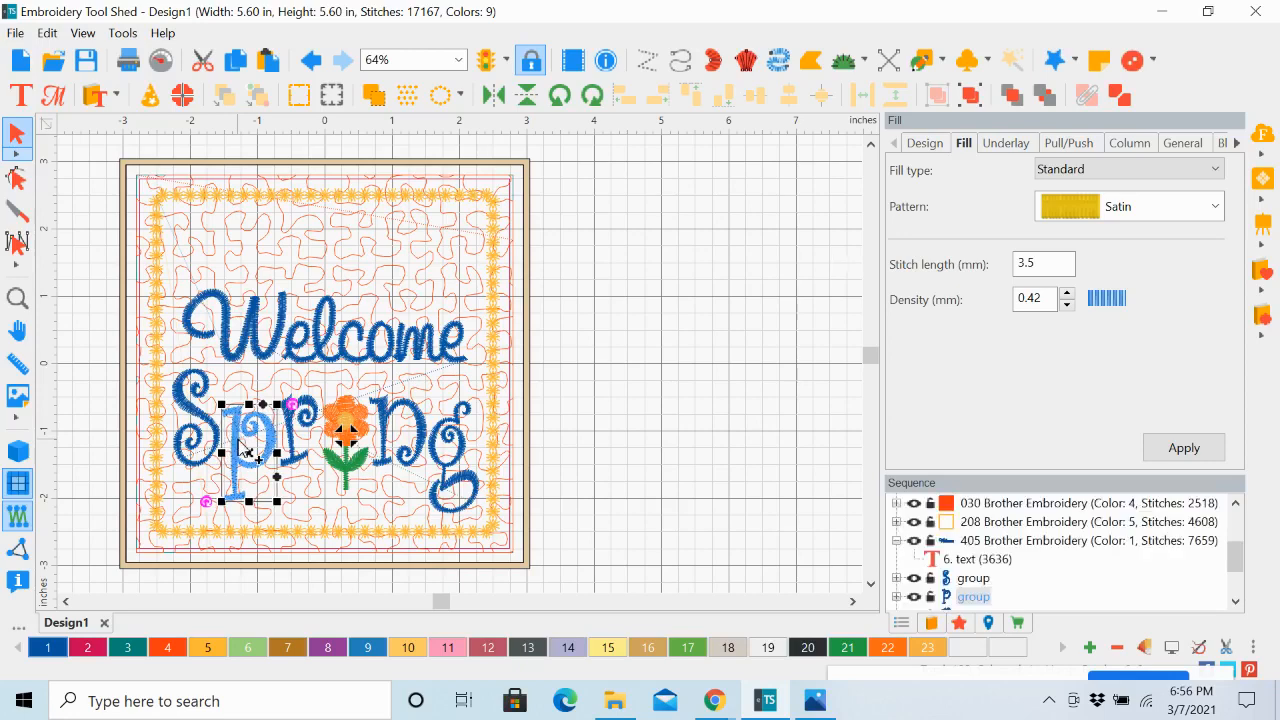
{"action": "key", "text": "Left"}
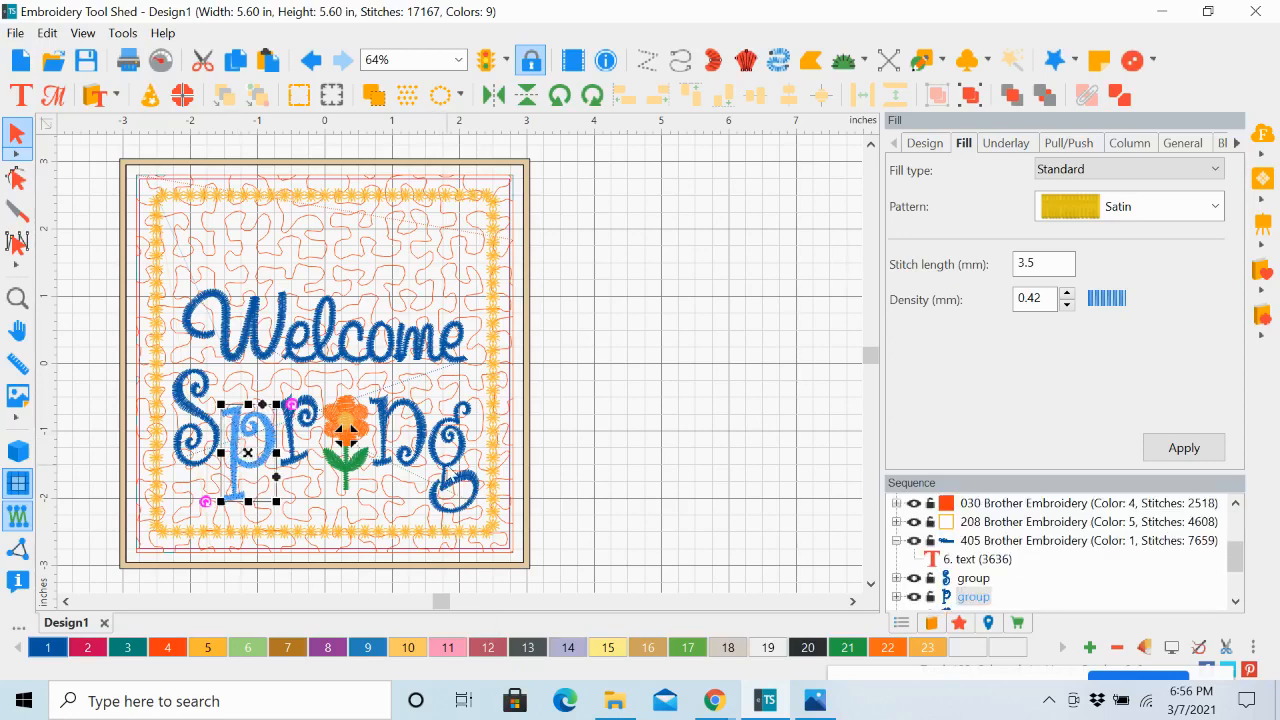
Step: Enlarge the flower proportionally to about 0.8 by 1.6 inches in the gap of Spring, leaving nothing selected
{"action": "left_click", "coordinate": [365, 430]}
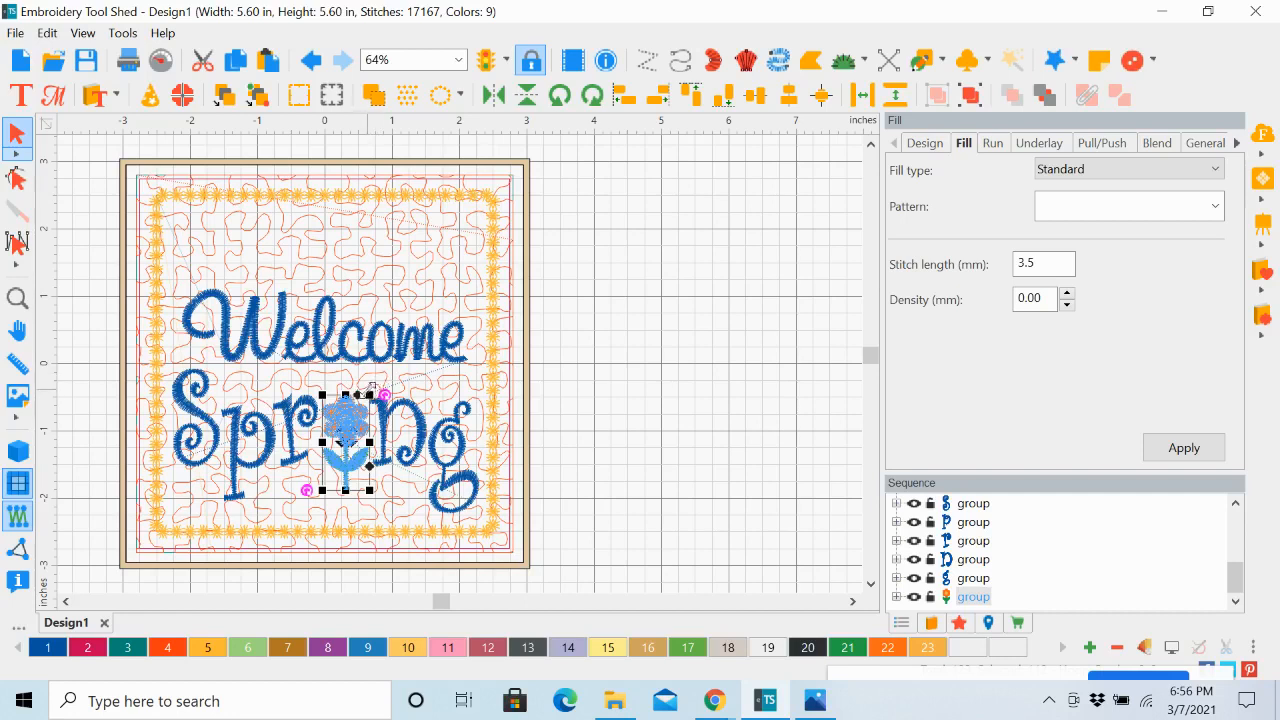
{"action": "left_click_drag", "start_coordinate": [370, 393], "coordinate": [378, 376]}
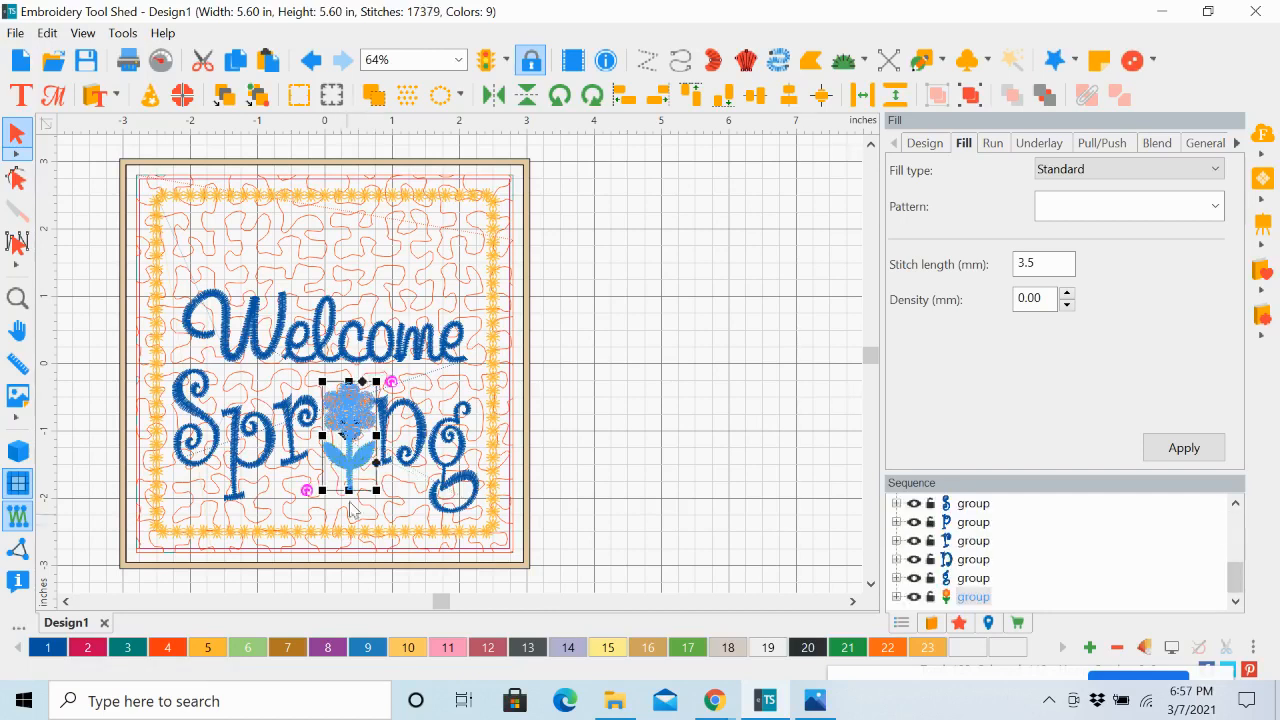
{"action": "left_click", "coordinate": [722, 482]}
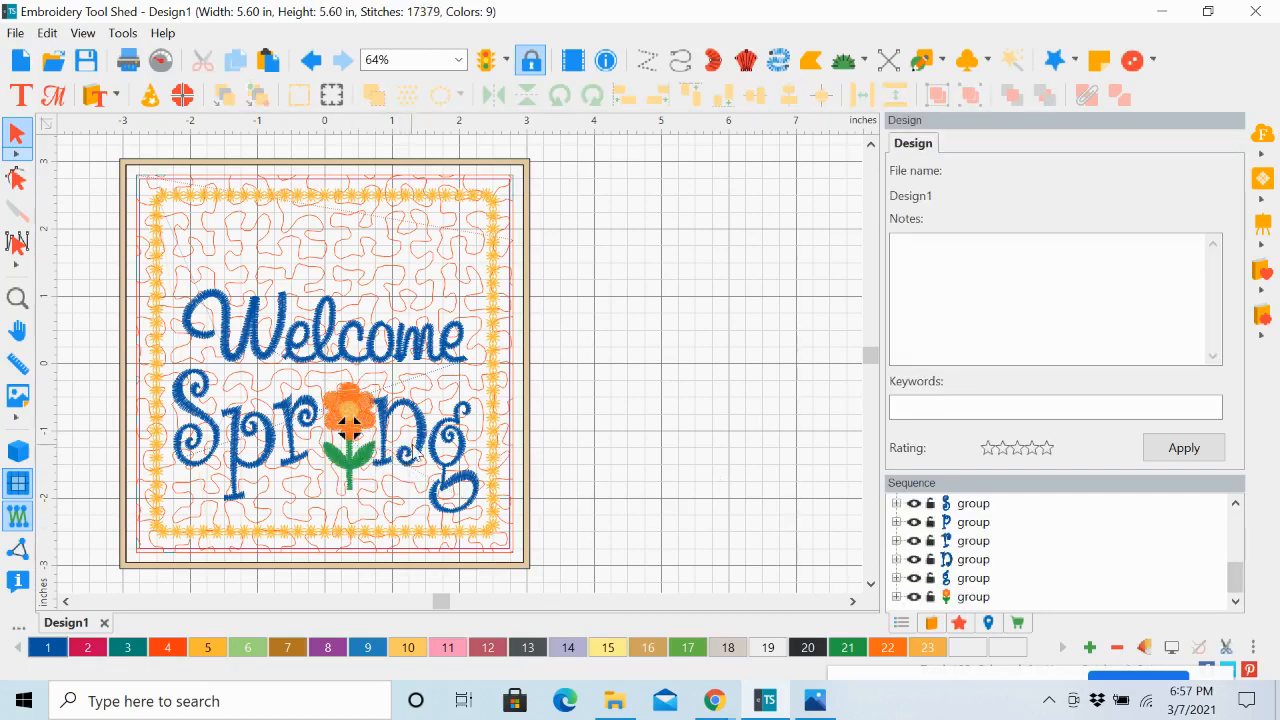
Step: Nudge the g in Spring slightly to the right, toward the border, by about 0.04 inch
{"action": "left_click", "coordinate": [443, 460]}
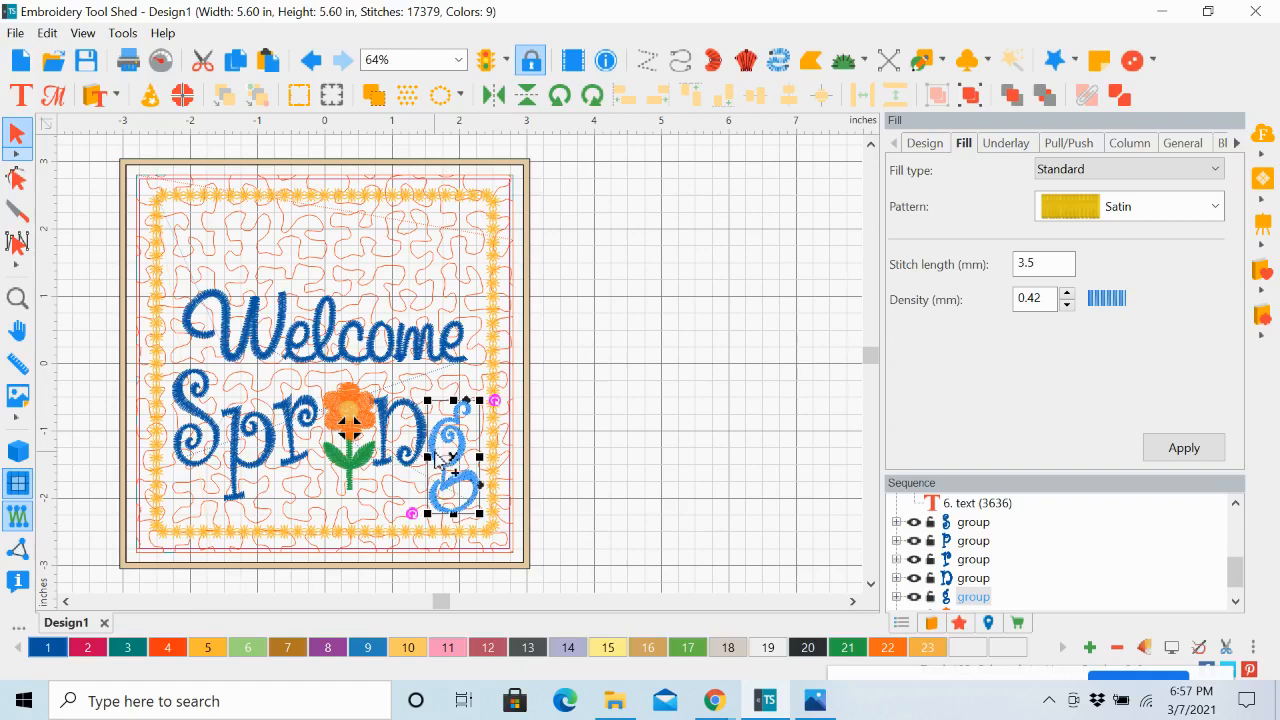
{"action": "left_click_drag", "start_coordinate": [445, 460], "coordinate": [453, 456]}
{"action": "key", "text": "Right"}
{"action": "key", "text": "Right"}
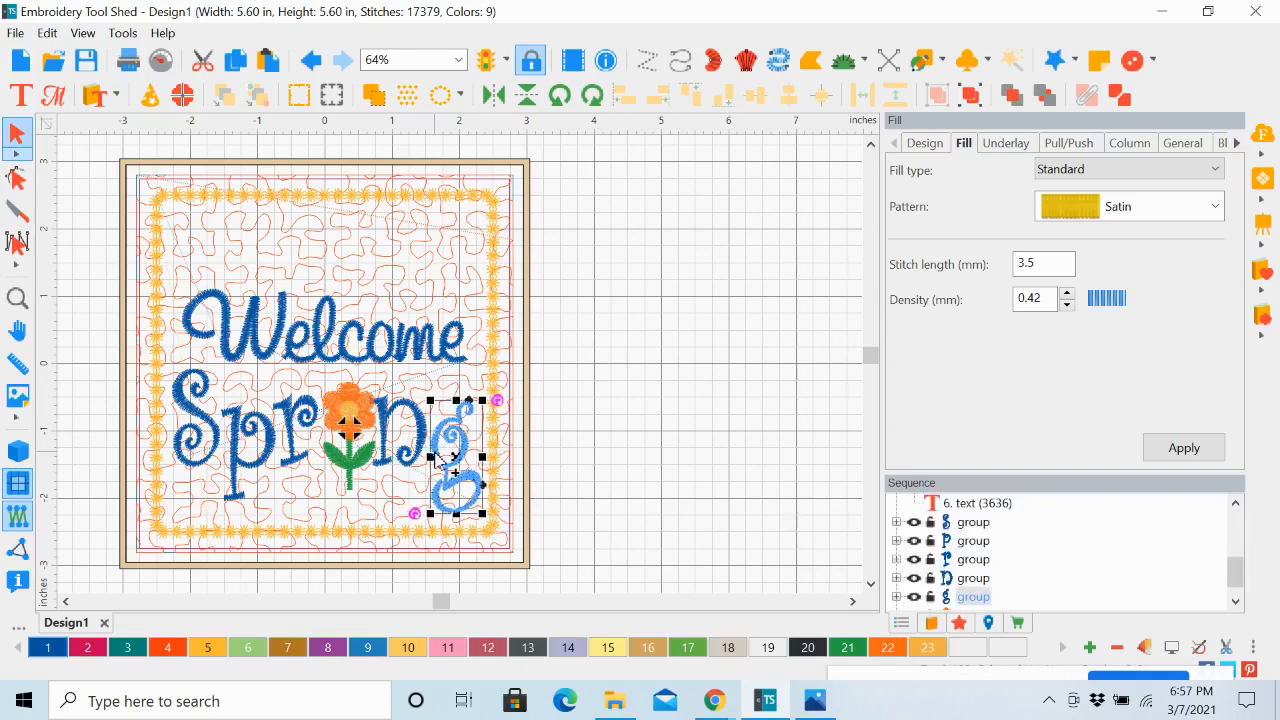
Step: Select the letter n in Spring
{"action": "left_click", "coordinate": [423, 438]}
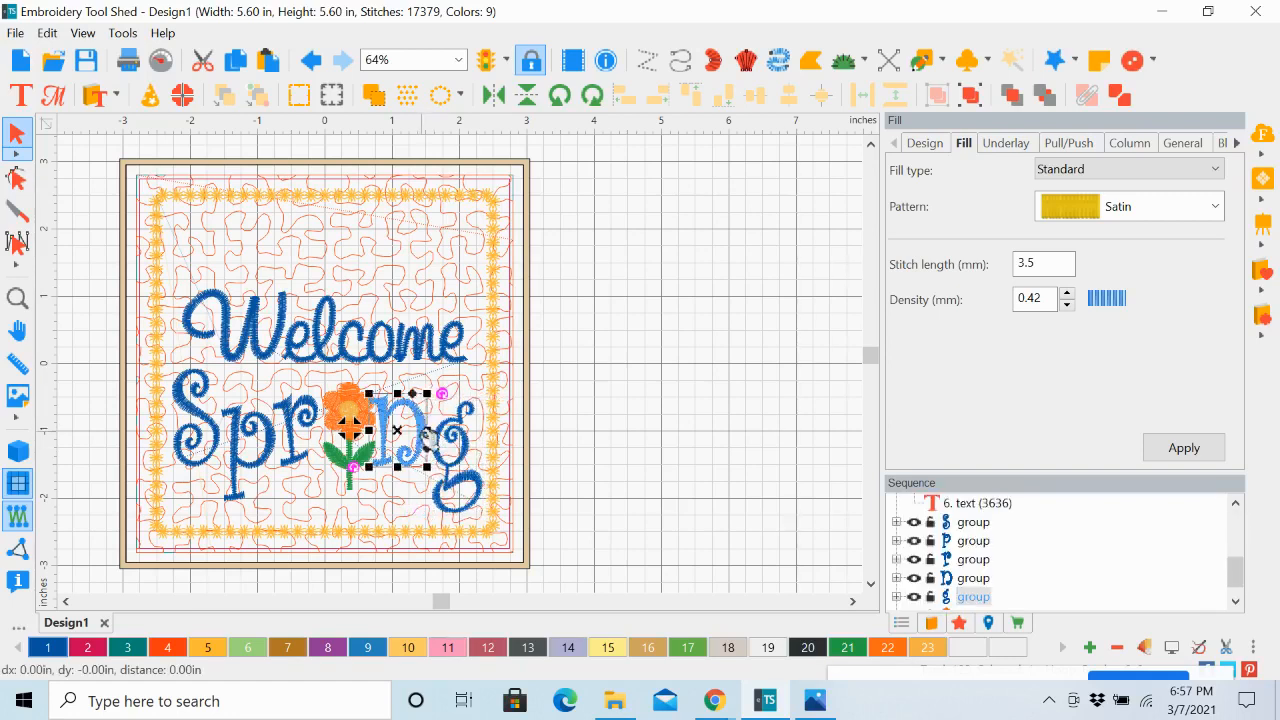
Step: Nudge the letter n in "Spring" slightly to the right, away from the flower
{"action": "key", "text": "Right"}
{"action": "key", "text": "Right"}
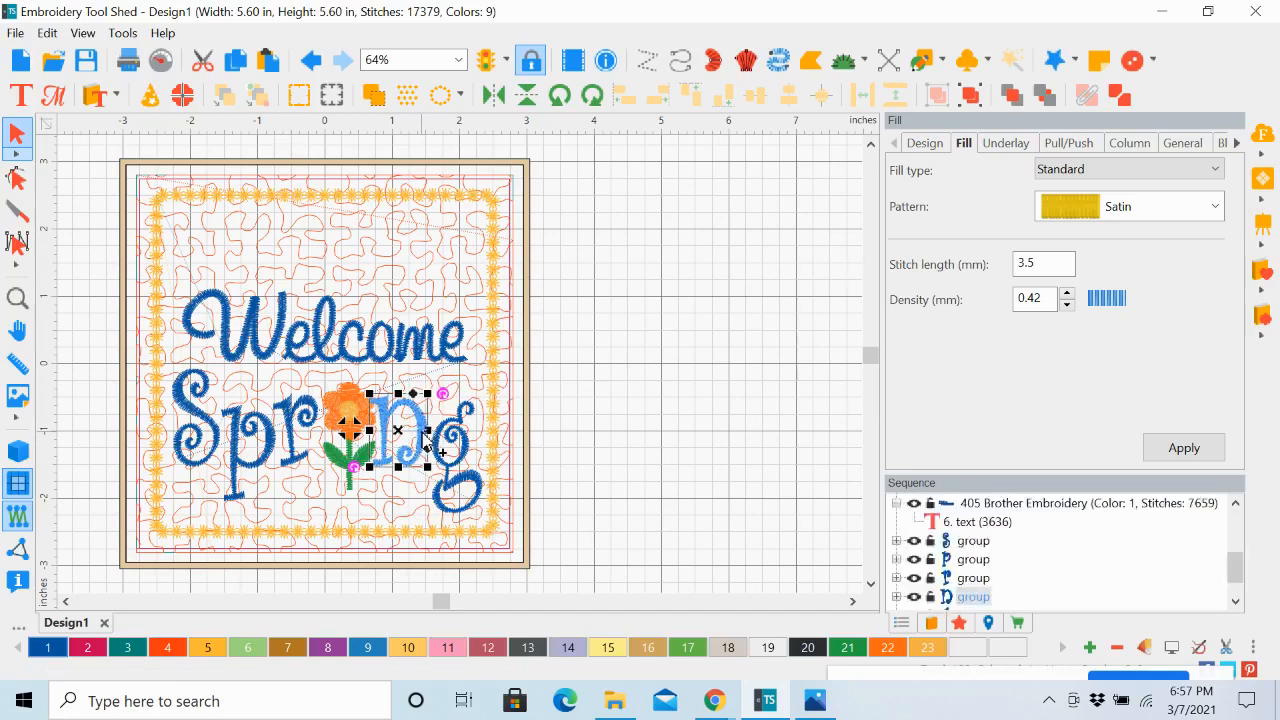
{"action": "key", "text": "Right"}
{"action": "key", "text": "Right"}
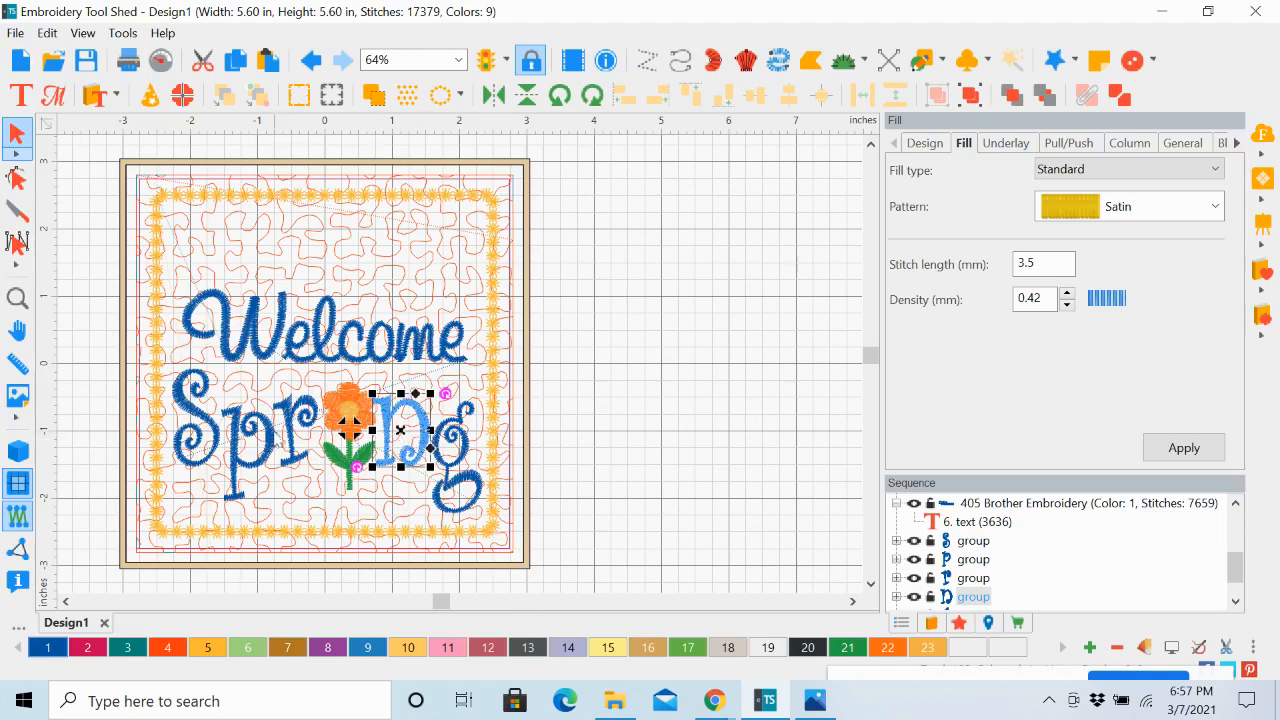
Step: Nudge the letter p in "Spring" slightly to the left, closer to the S
{"action": "left_click", "coordinate": [268, 439]}
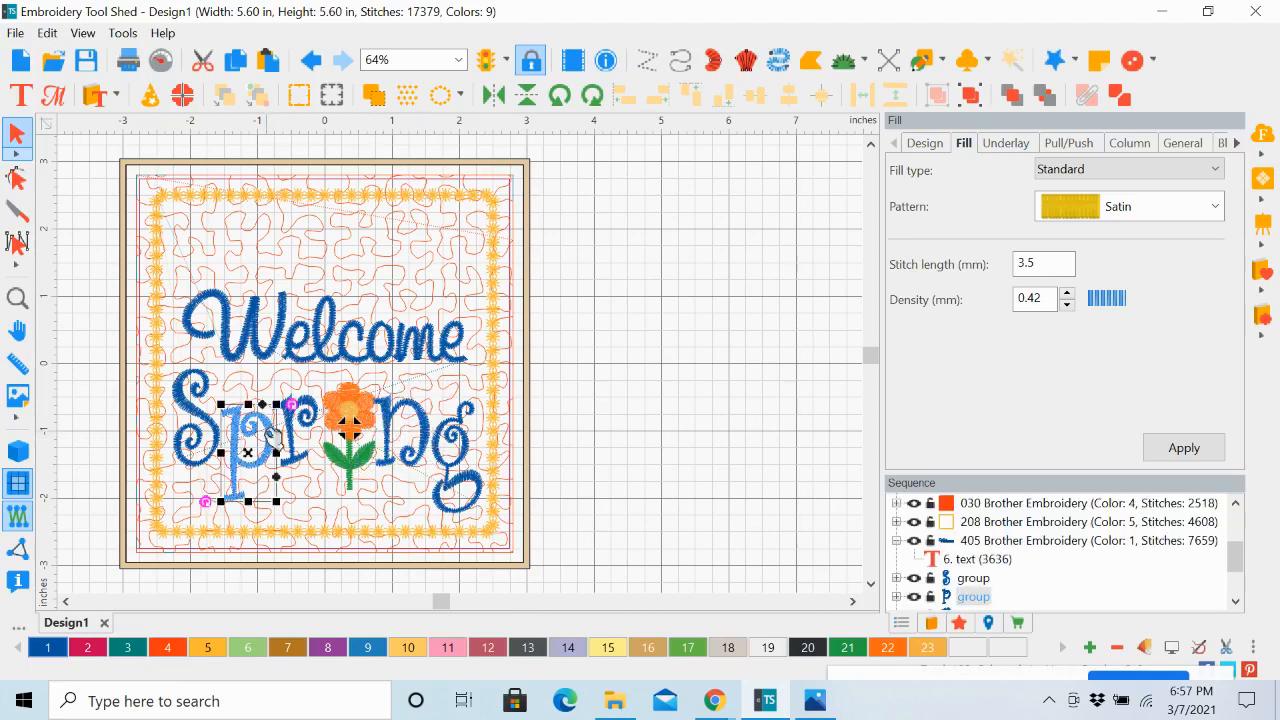
{"action": "key", "text": "Left"}
{"action": "key", "text": "Left"}
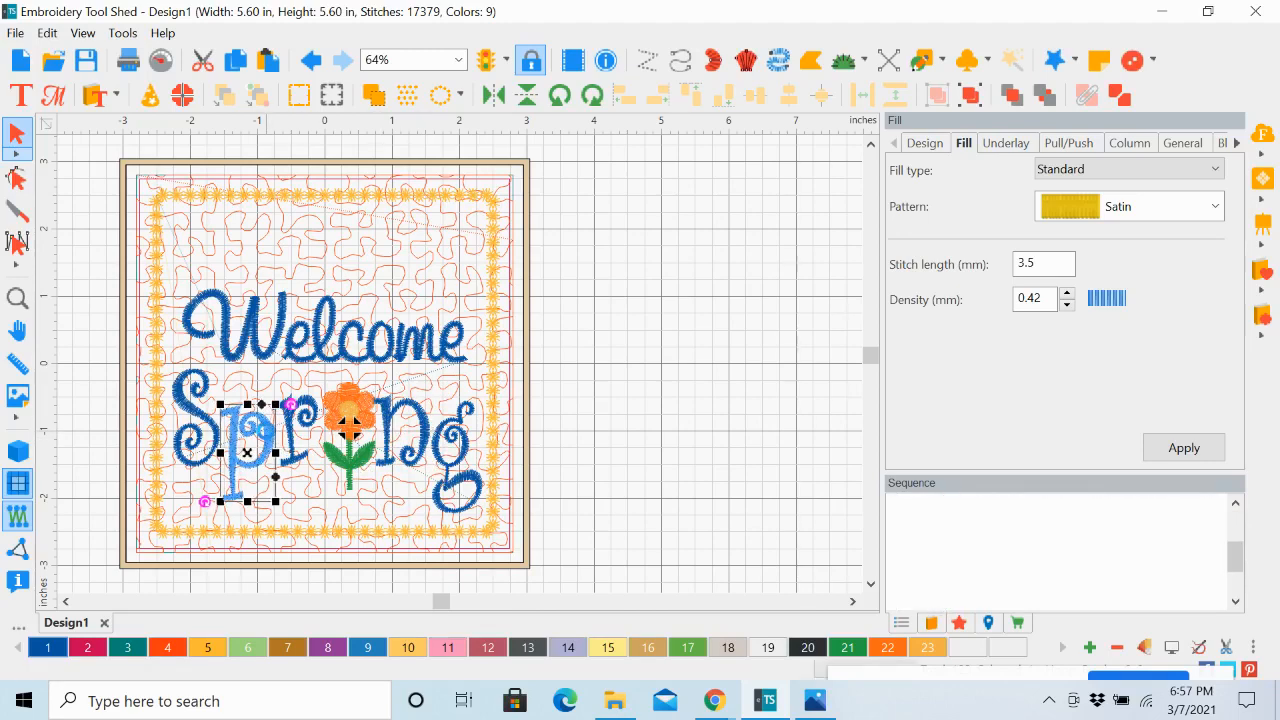
{"action": "key", "text": "Left"}
{"action": "key", "text": "Left"}
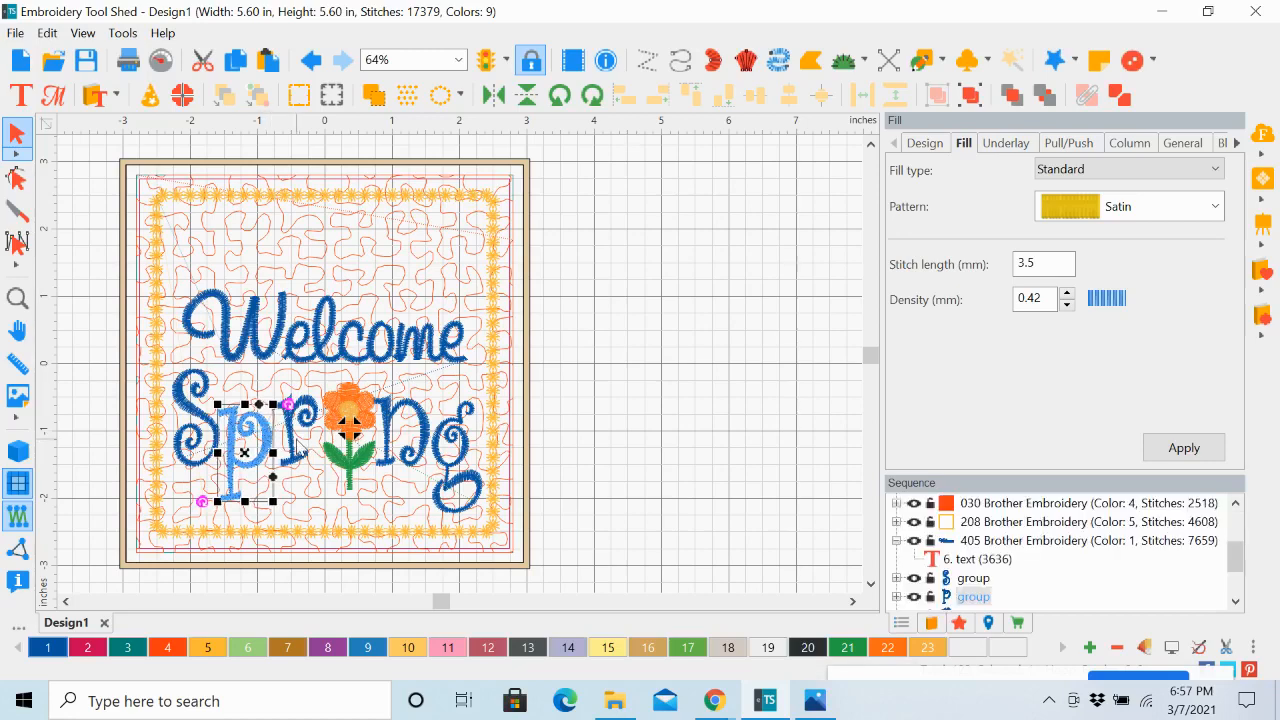
Step: Nudge the letter r in "Spring" to the left, closer to the p and clear of the flower
{"action": "left_click", "coordinate": [293, 434]}
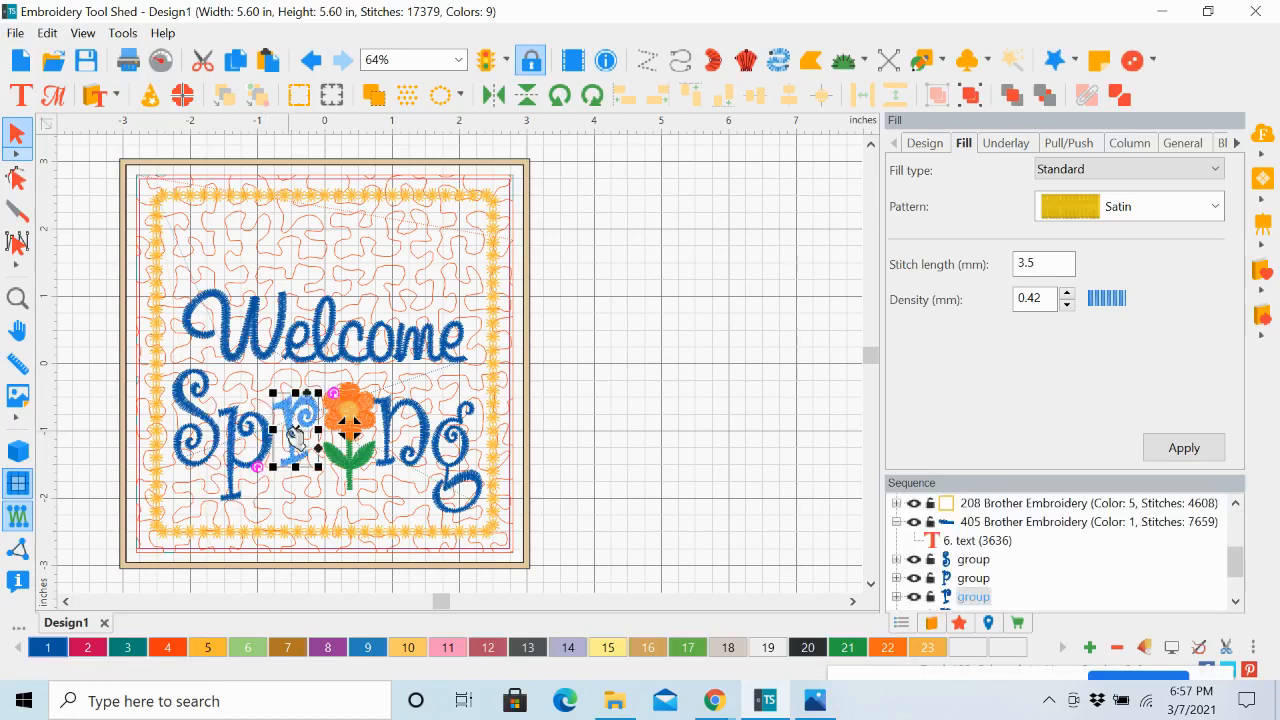
{"action": "key", "text": "Left"}
{"action": "key", "text": "Left"}
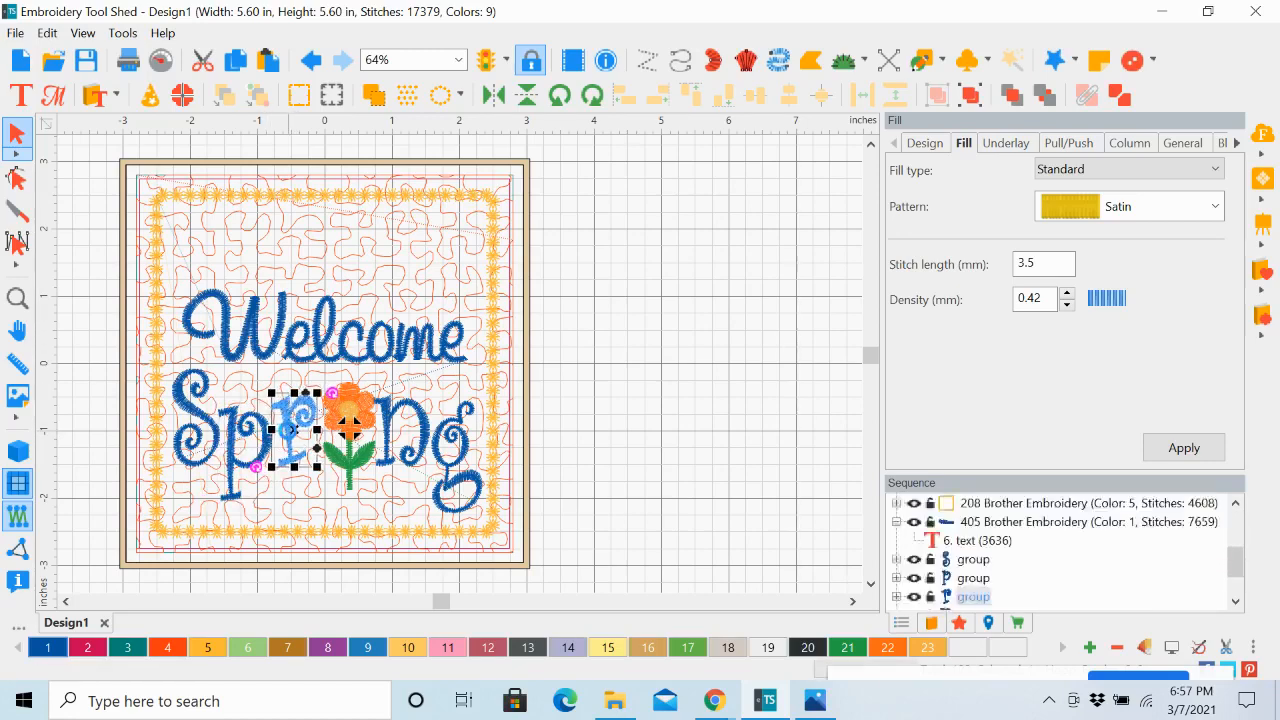
{"action": "key", "text": "Left"}
{"action": "key", "text": "Left"}
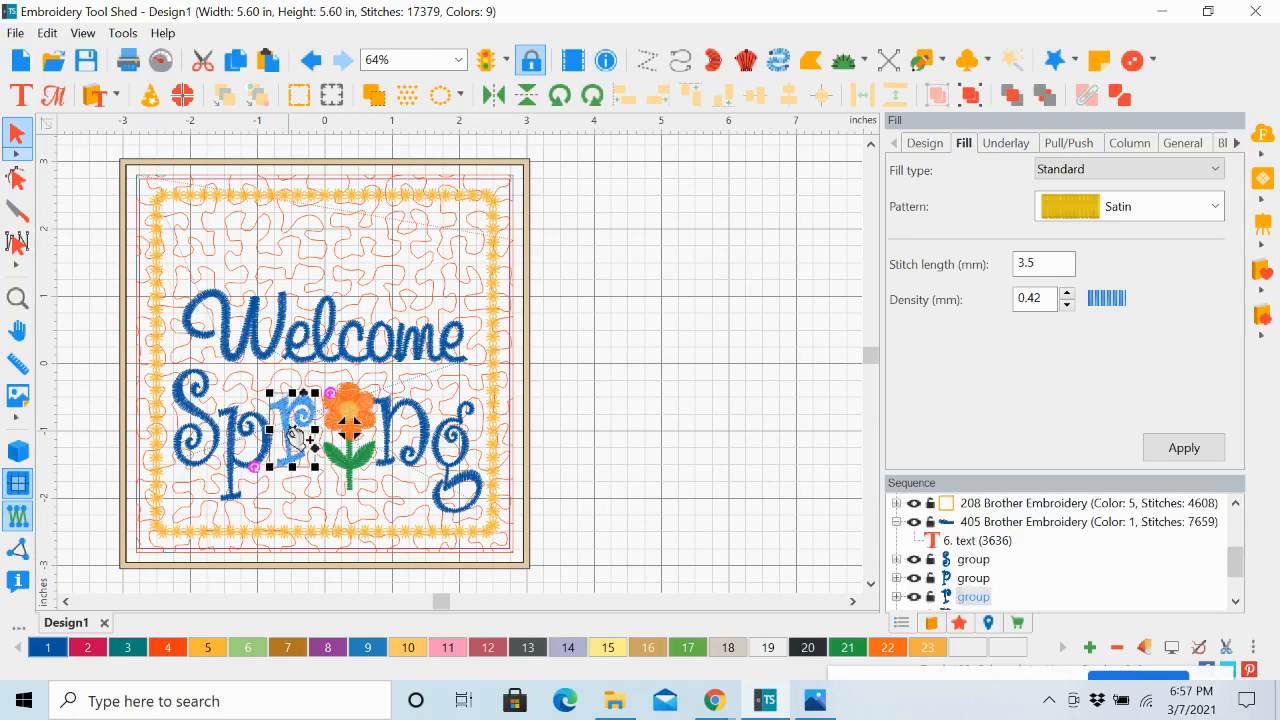
{"action": "key", "text": "Left"}
{"action": "key", "text": "Left"}
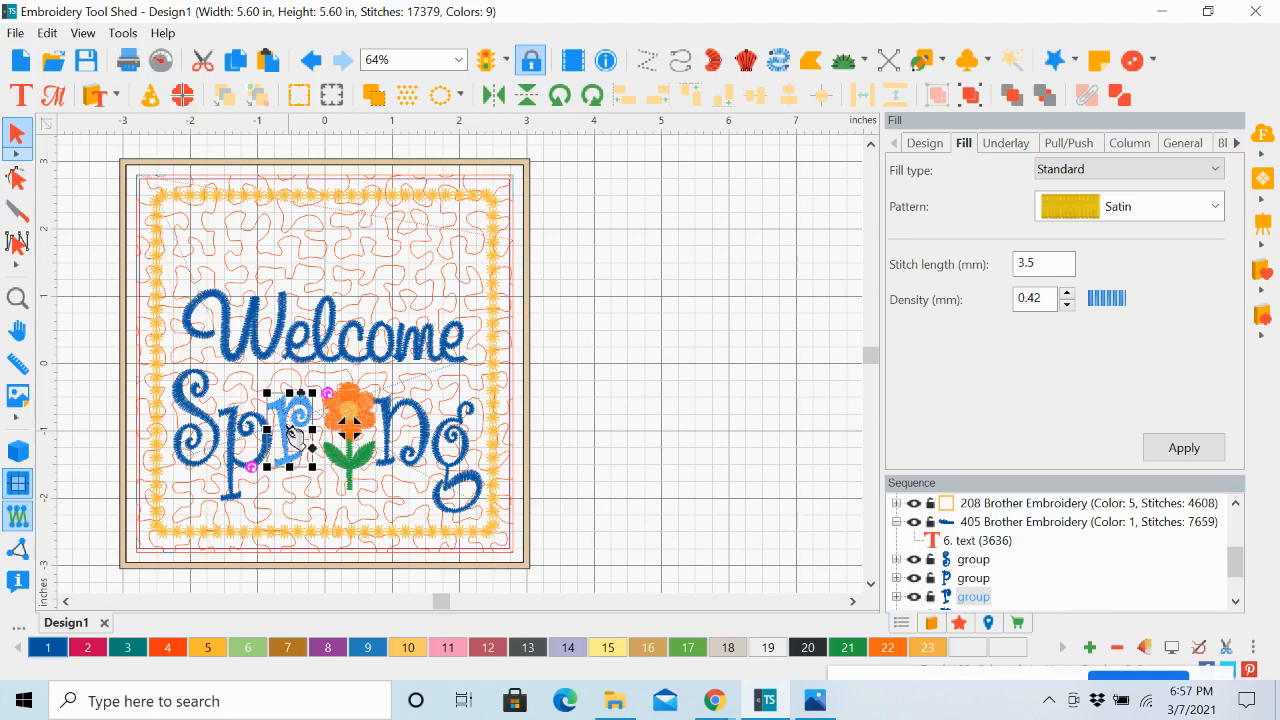
{"action": "key", "text": "Left"}
{"action": "key", "text": "Left"}
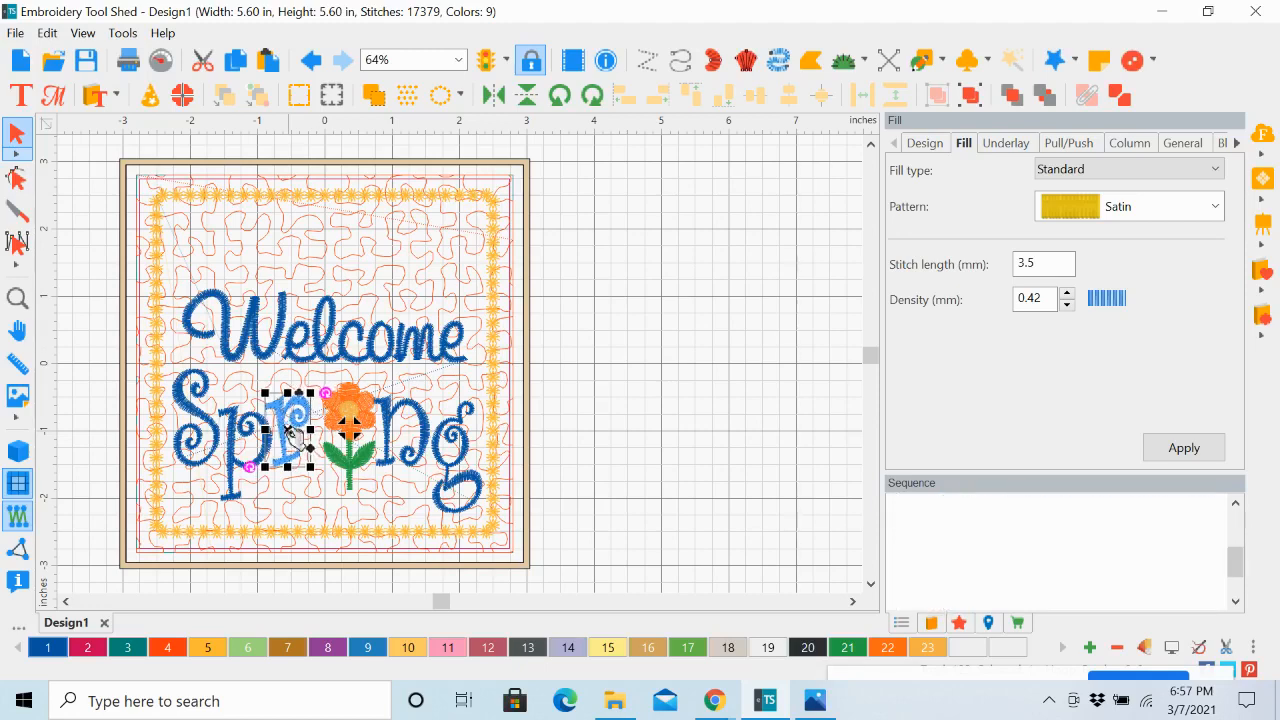
Step: Nudge the flower to the left so it sits centred in the gap between the letters r and n
{"action": "left_click", "coordinate": [351, 425]}
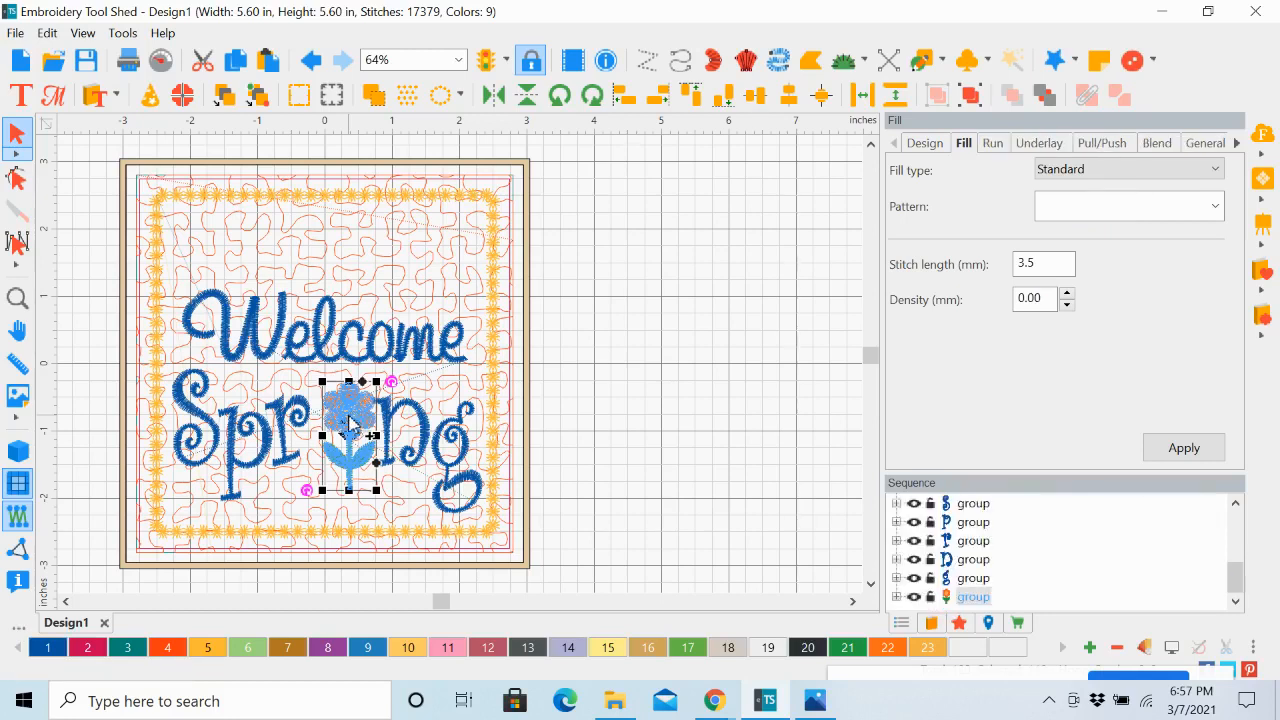
{"action": "key", "text": "Left"}
{"action": "key", "text": "Left"}
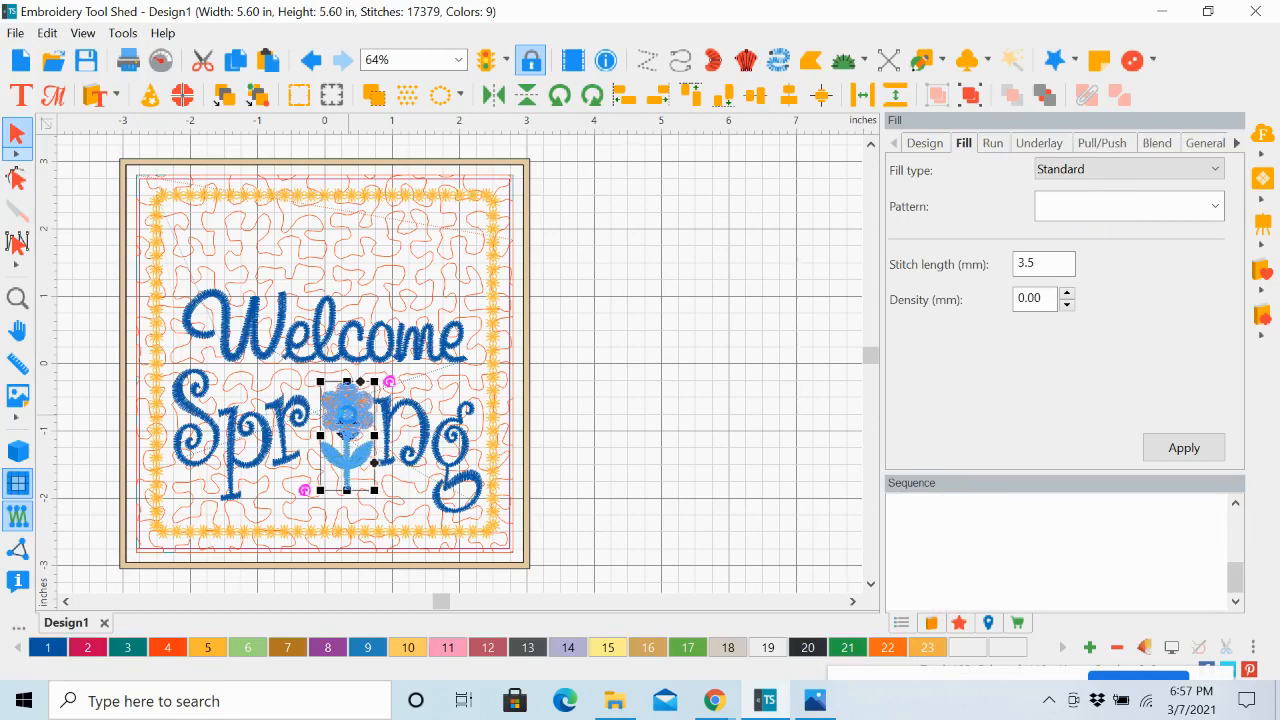
{"action": "key", "text": "Left"}
{"action": "key", "text": "Left"}
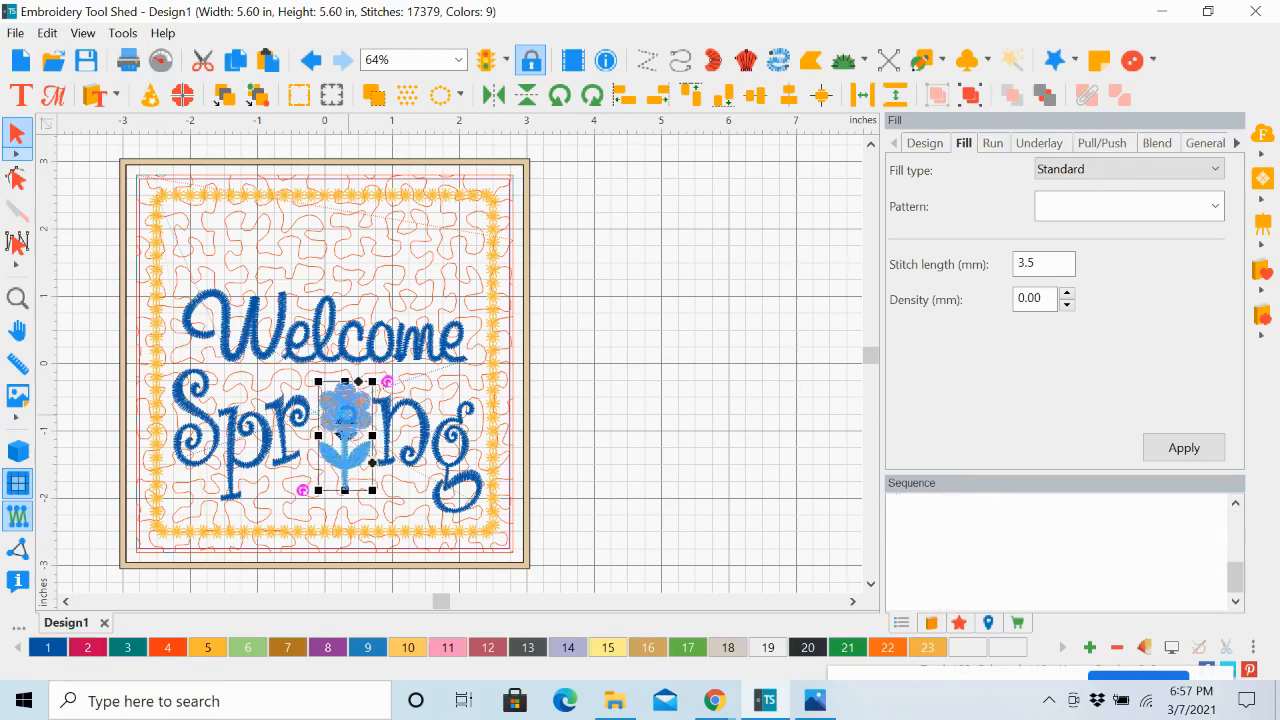
{"action": "key", "text": "Left"}
{"action": "key", "text": "Left"}
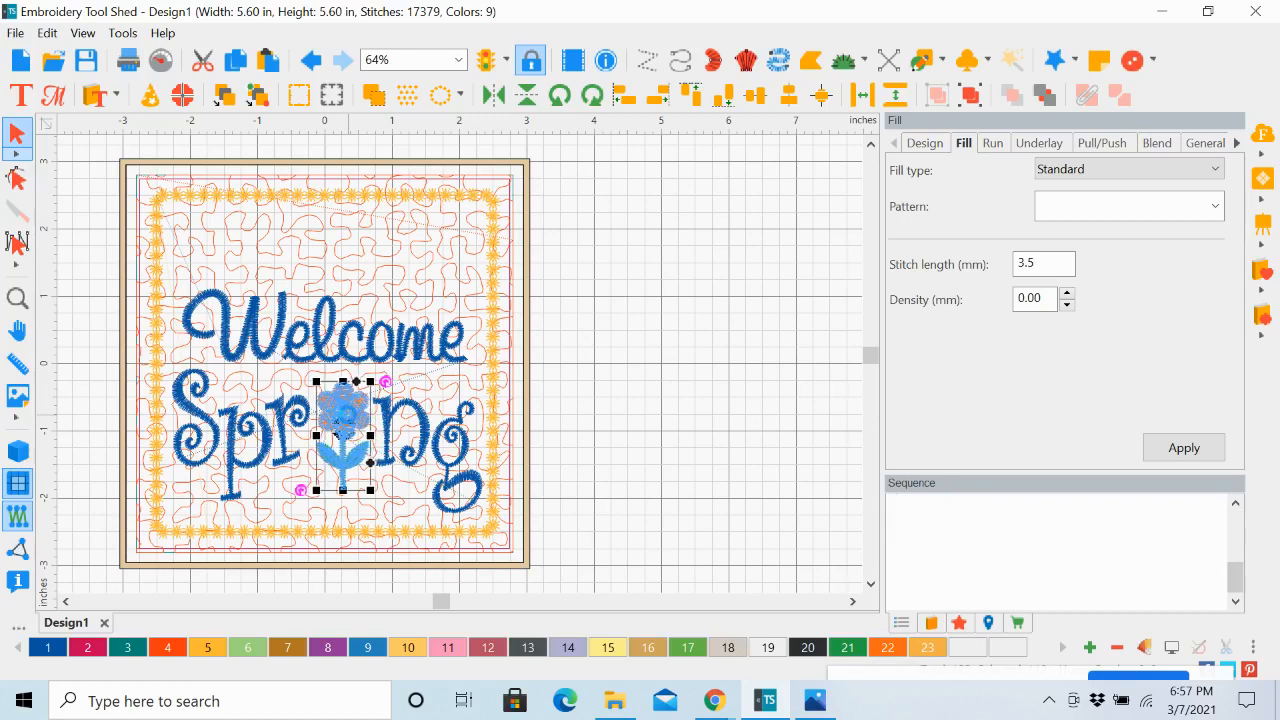
{"action": "key", "text": "Left"}
{"action": "key", "text": "Left"}
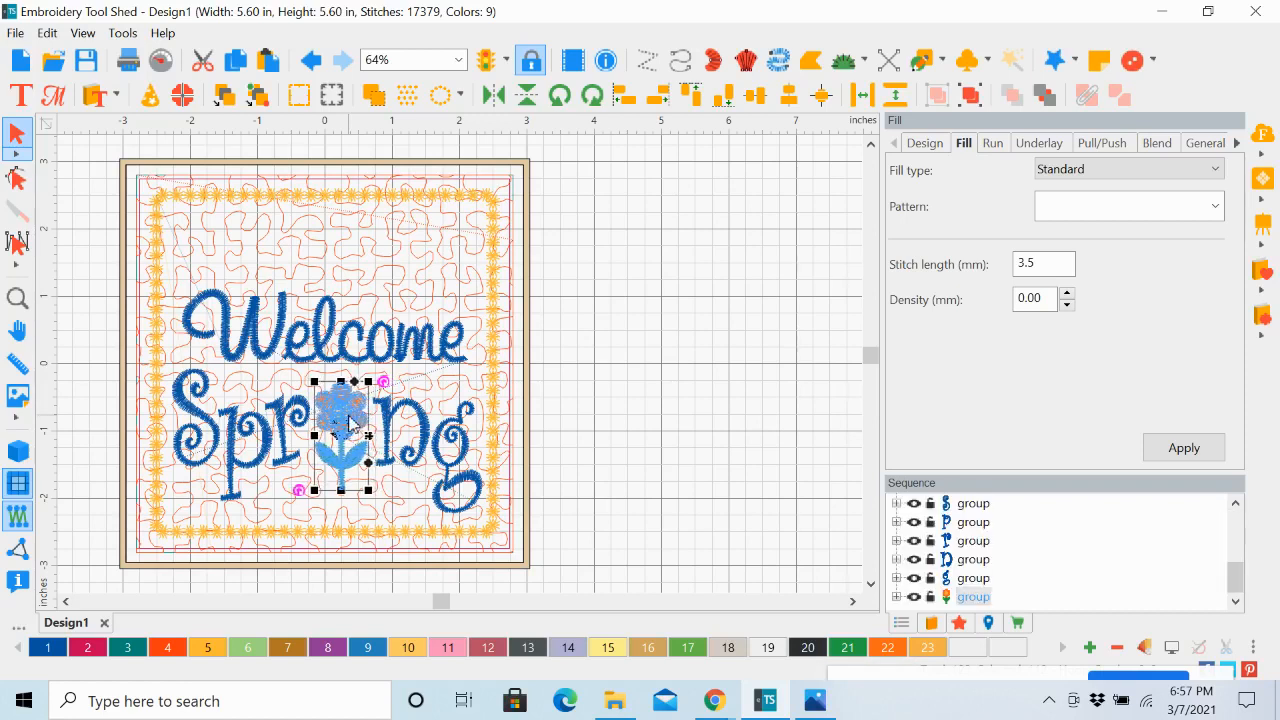
{"action": "left_click", "coordinate": [714, 456]}
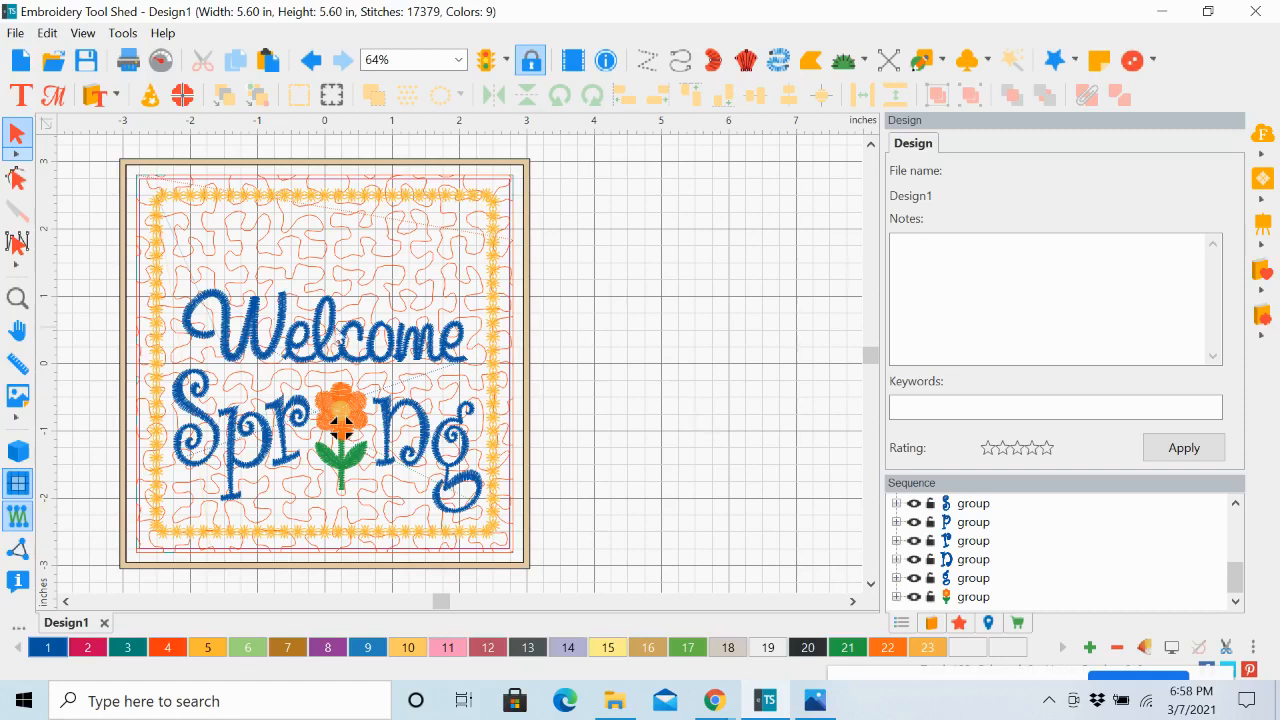
Step: Group the letters S, p, r, n and g of "Spring" into one object, leaving out the flower
{"action": "left_click", "coordinate": [200, 419]}
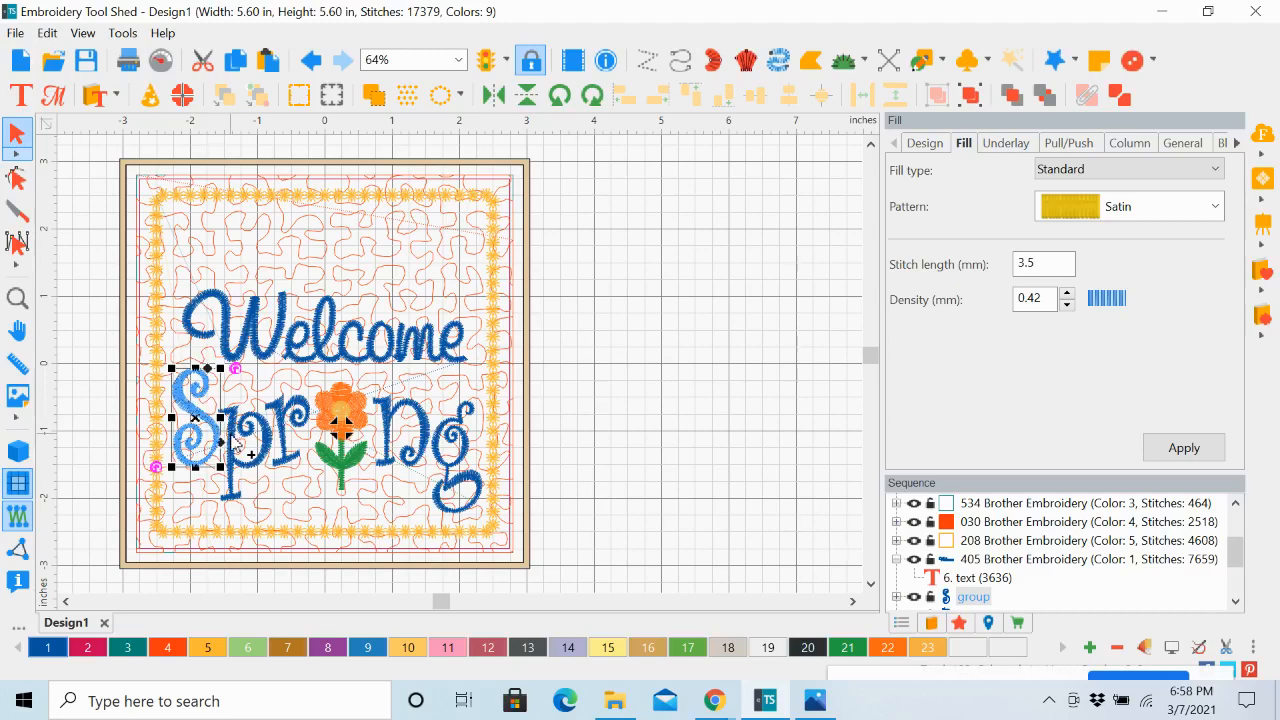
{"action": "left_click", "coordinate": [235, 440], "text": "shift"}
{"action": "left_click", "coordinate": [283, 432], "text": "shift"}
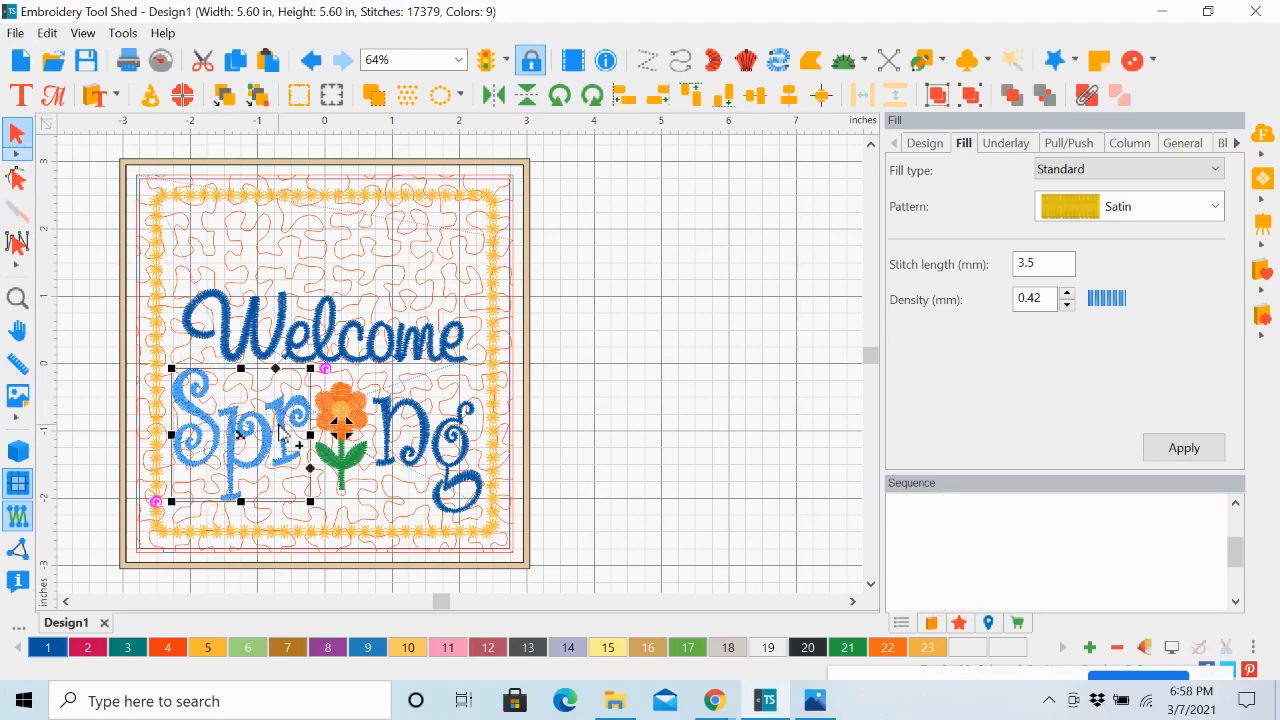
{"action": "left_click", "coordinate": [389, 438], "text": "shift"}
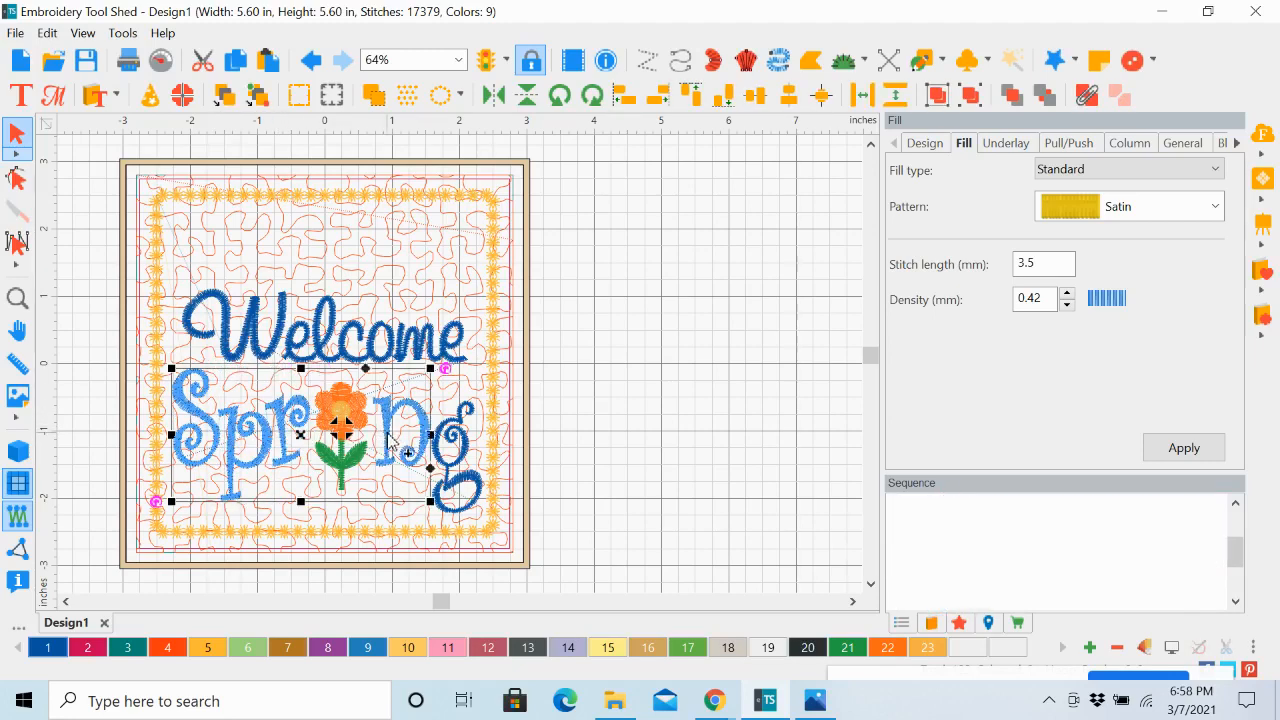
{"action": "left_click", "coordinate": [450, 453], "text": "shift"}
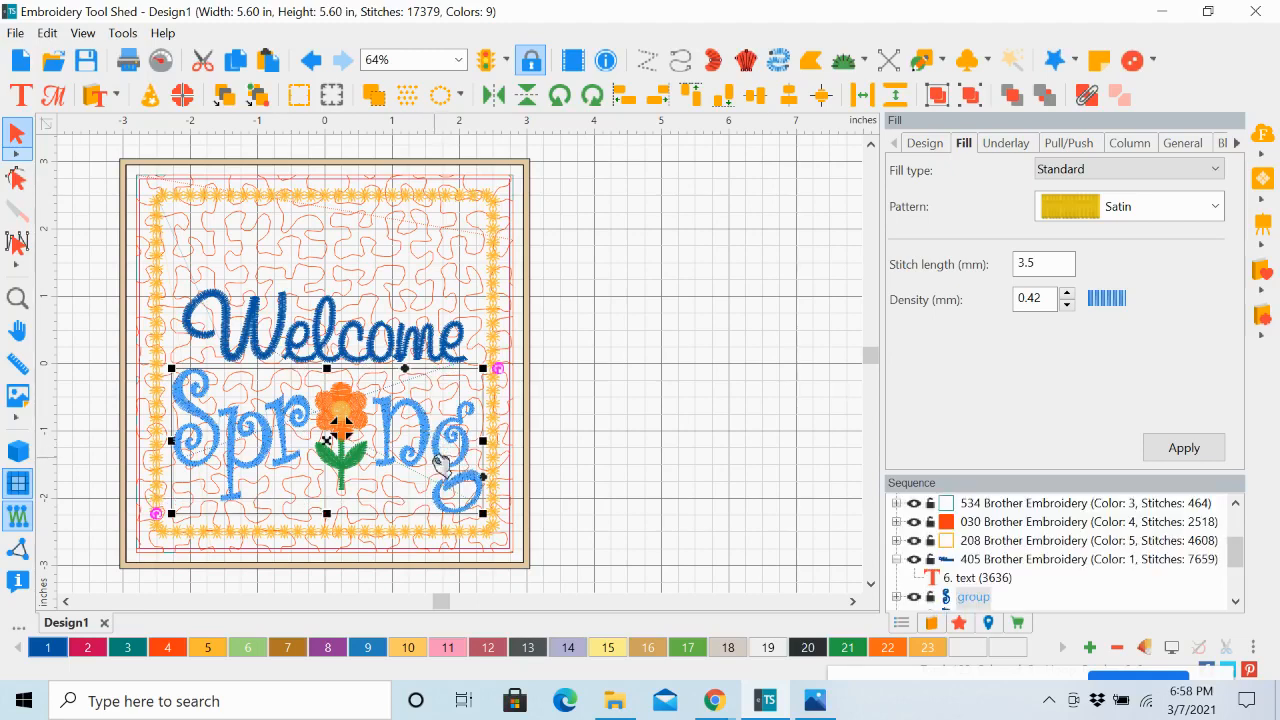
{"action": "right_click", "coordinate": [447, 466]}
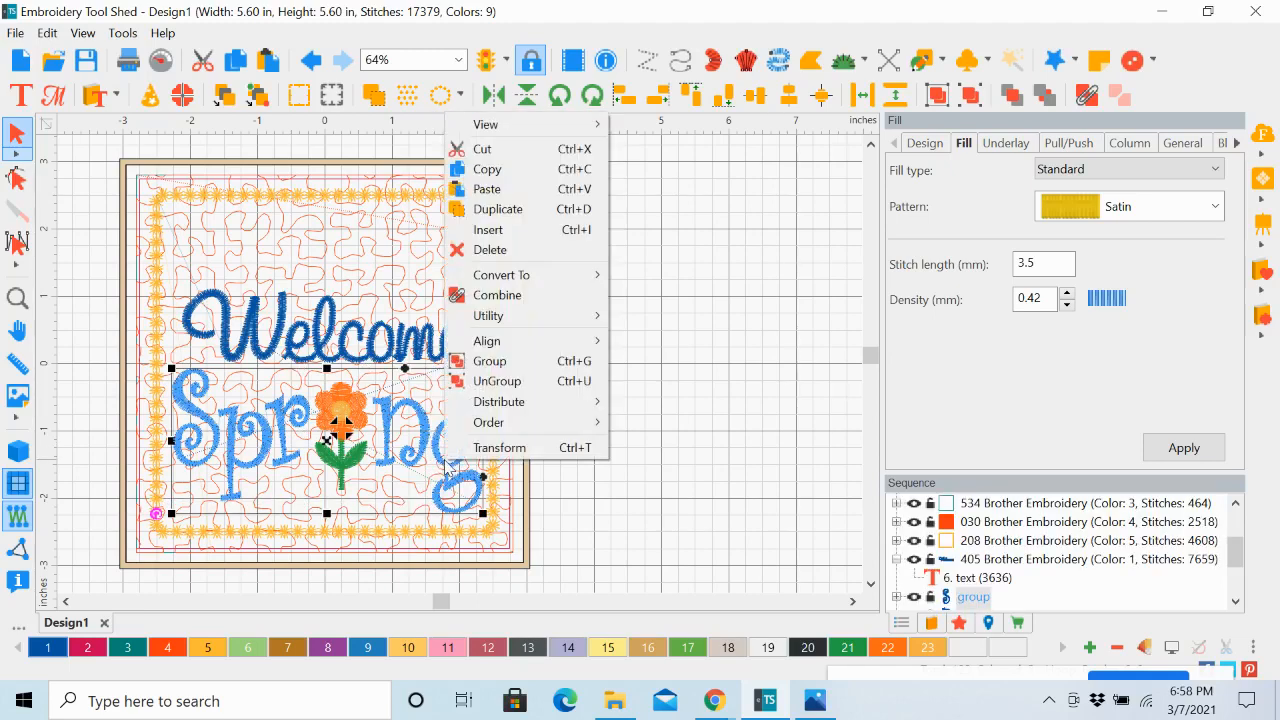
{"action": "left_click", "coordinate": [487, 362]}
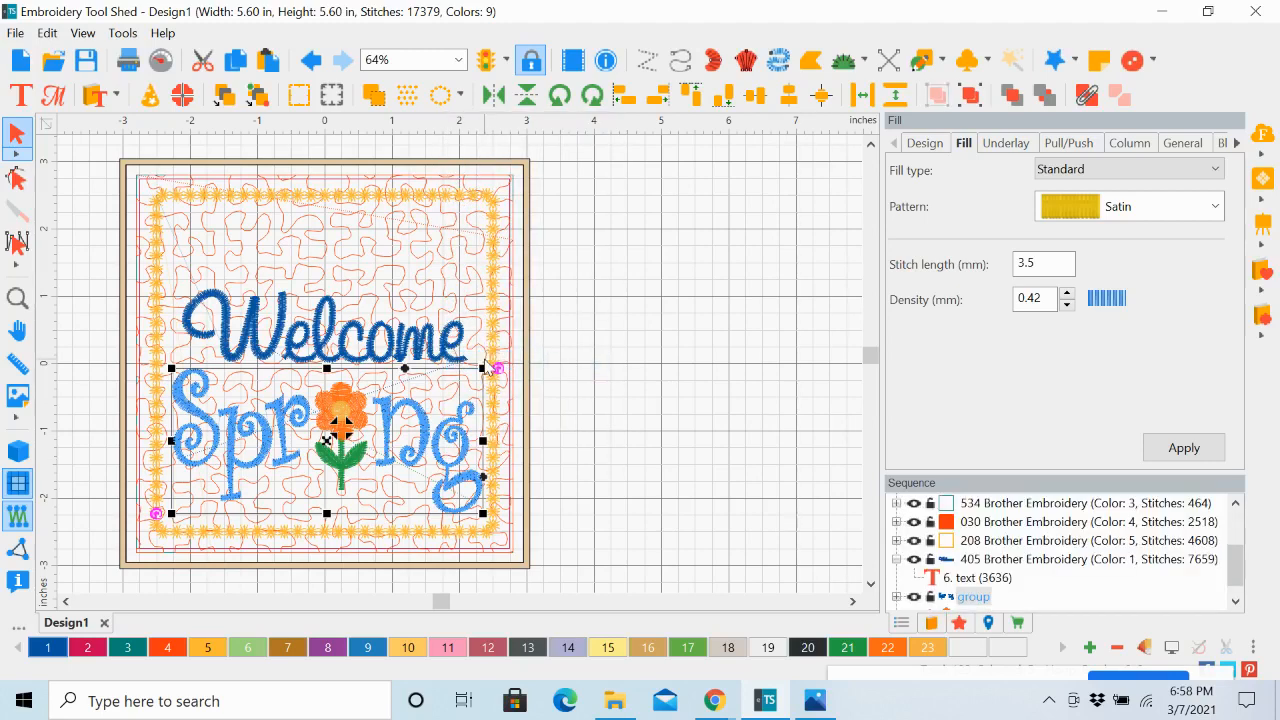
{"action": "left_click", "coordinate": [697, 424]}
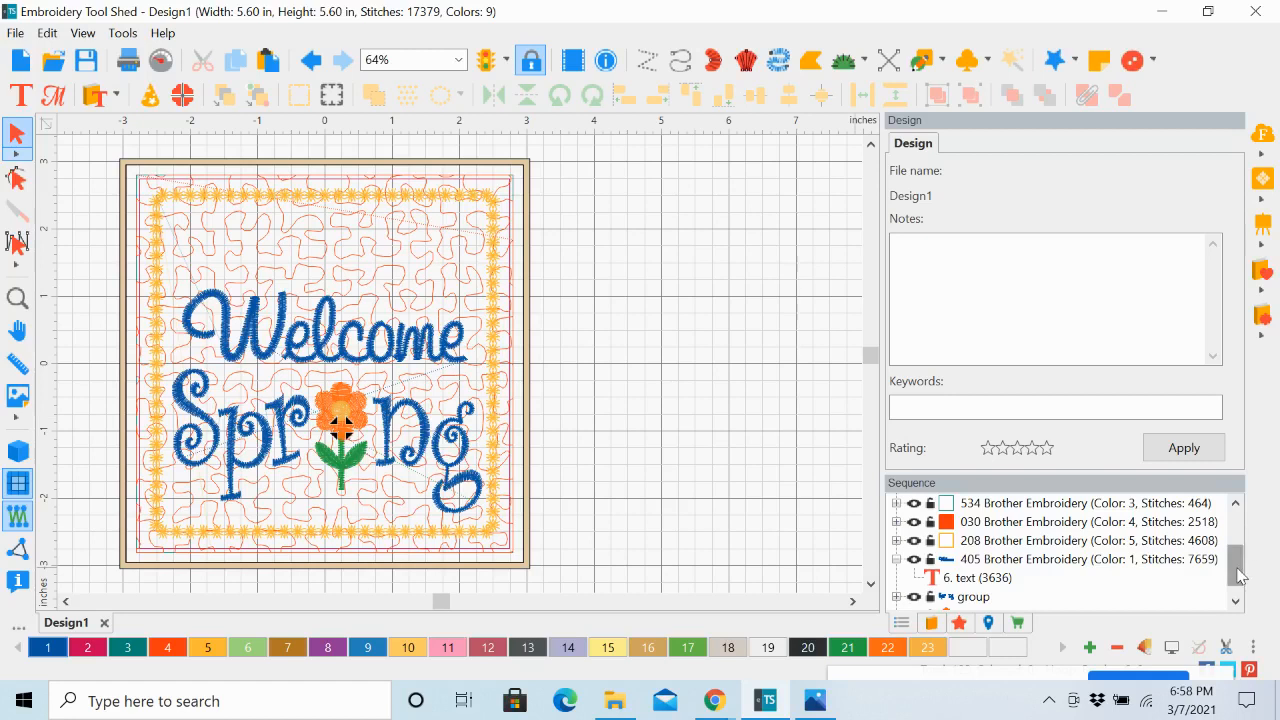
{"action": "left_click_drag", "start_coordinate": [1240, 575], "coordinate": [1238, 582]}
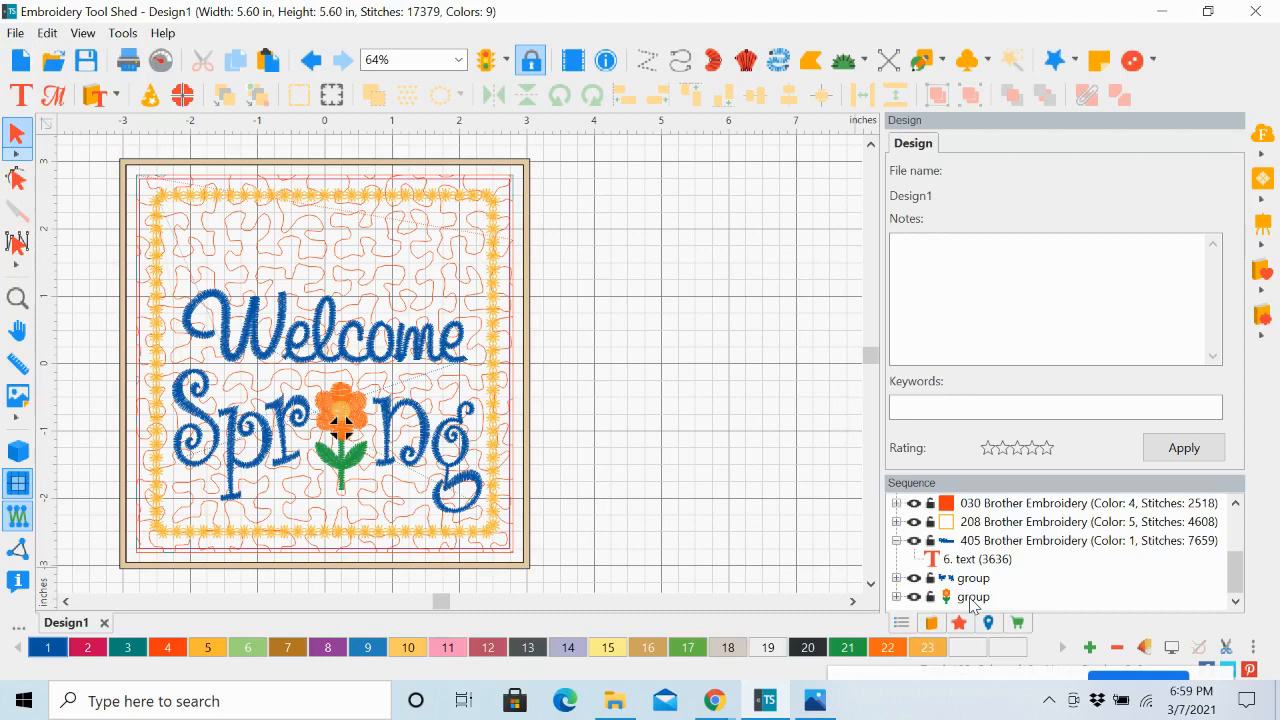
Step: Insert the library design CH89464 with the ladybug, butterfly and bee, and move it outside the hoop to its right
{"action": "left_click", "coordinate": [95, 96]}
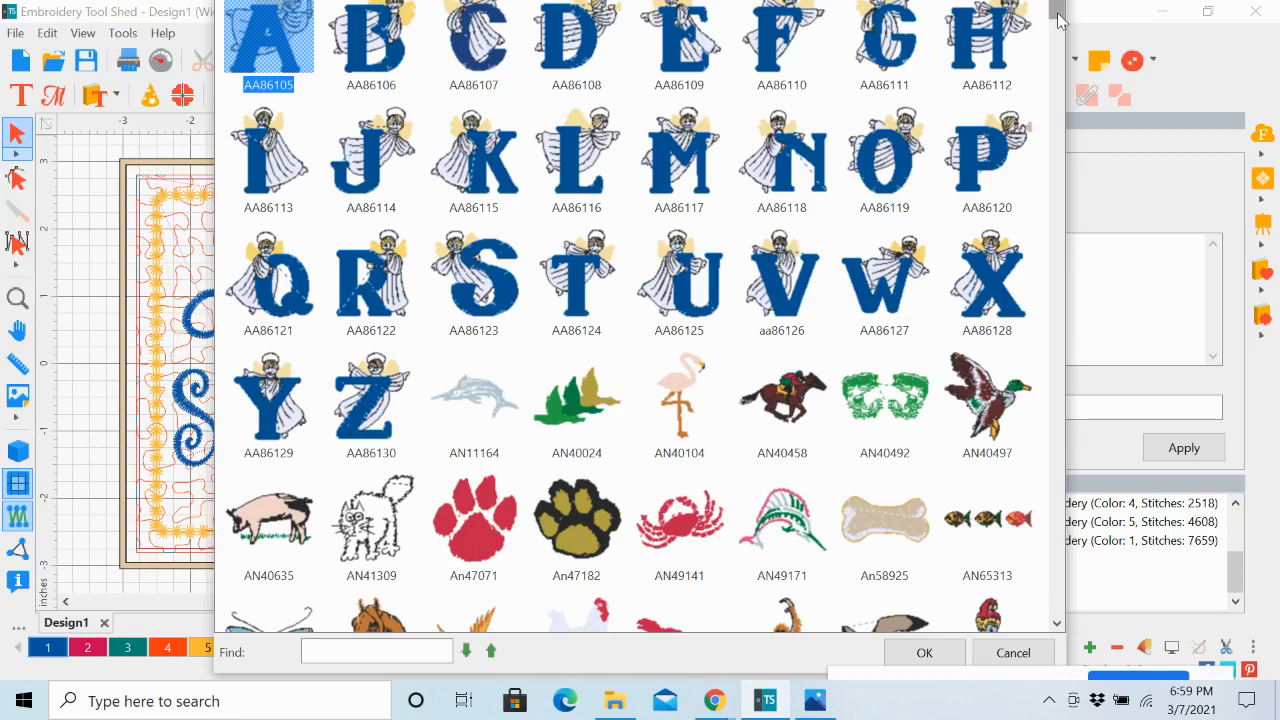
{"action": "left_click_drag", "start_coordinate": [1058, 20], "coordinate": [1062, 68]}
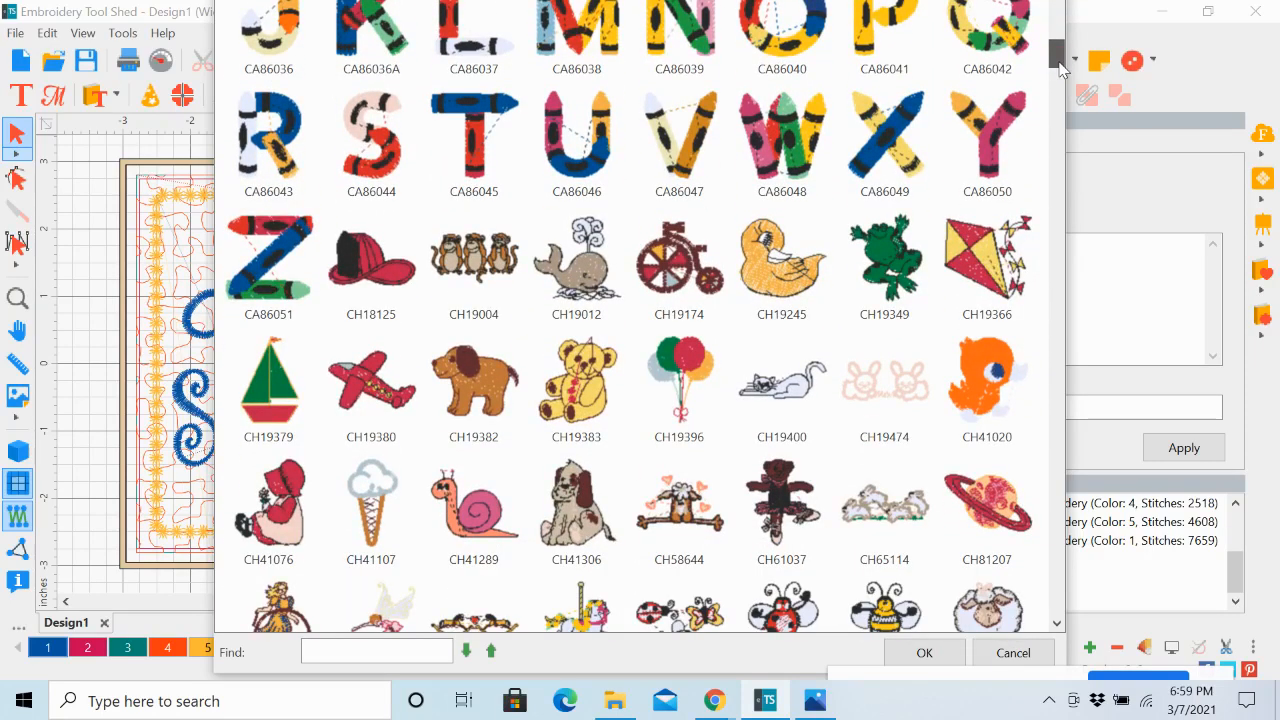
{"action": "left_click_drag", "start_coordinate": [1062, 68], "coordinate": [1063, 85]}
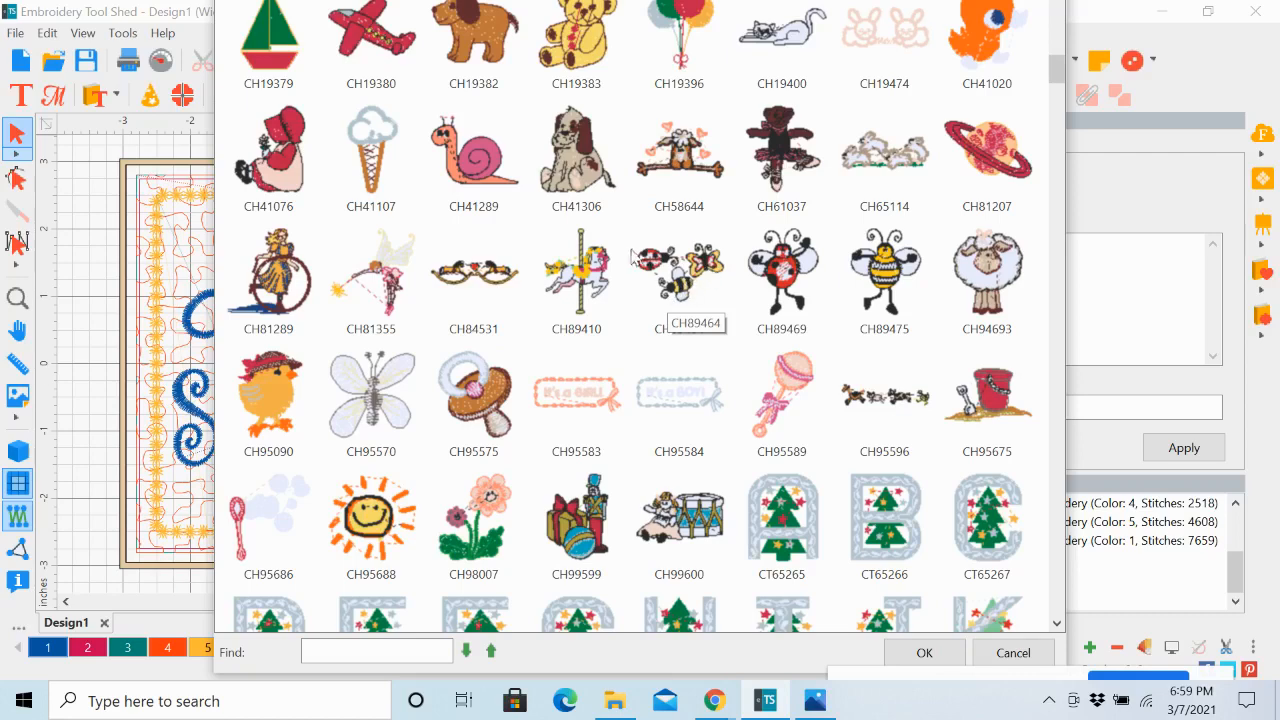
{"action": "left_click", "coordinate": [679, 286]}
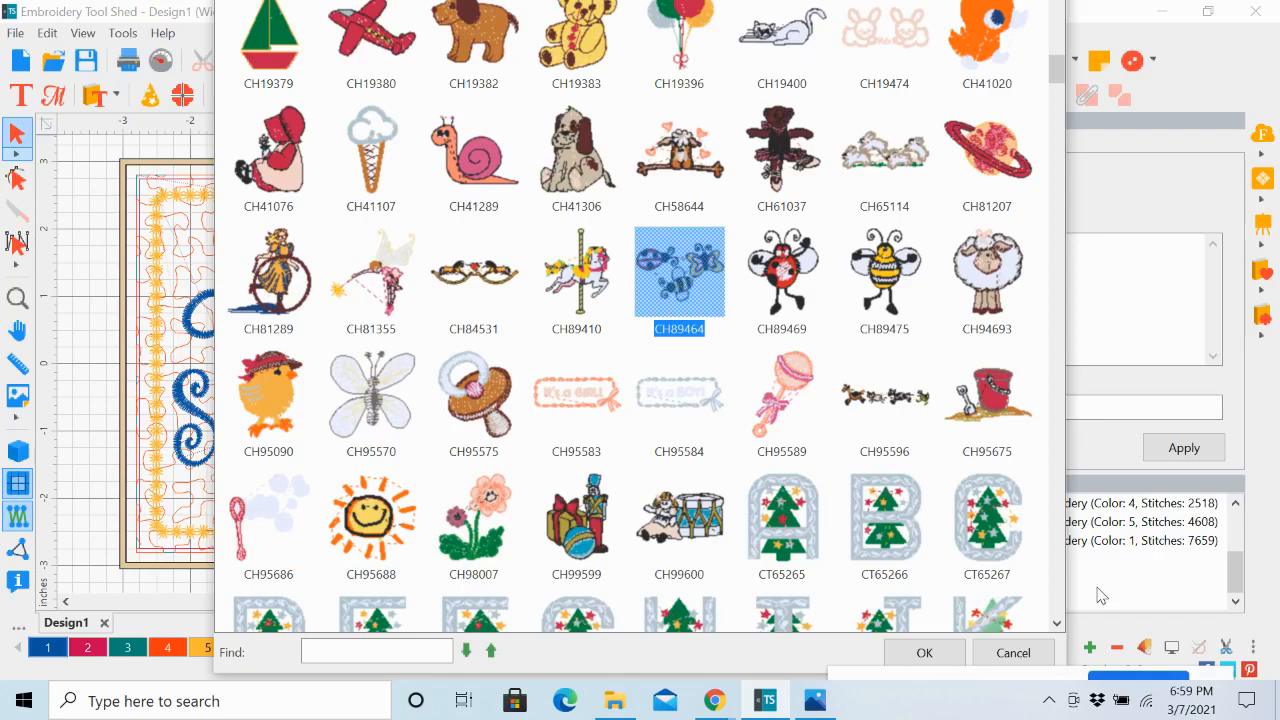
{"action": "left_click", "coordinate": [930, 653]}
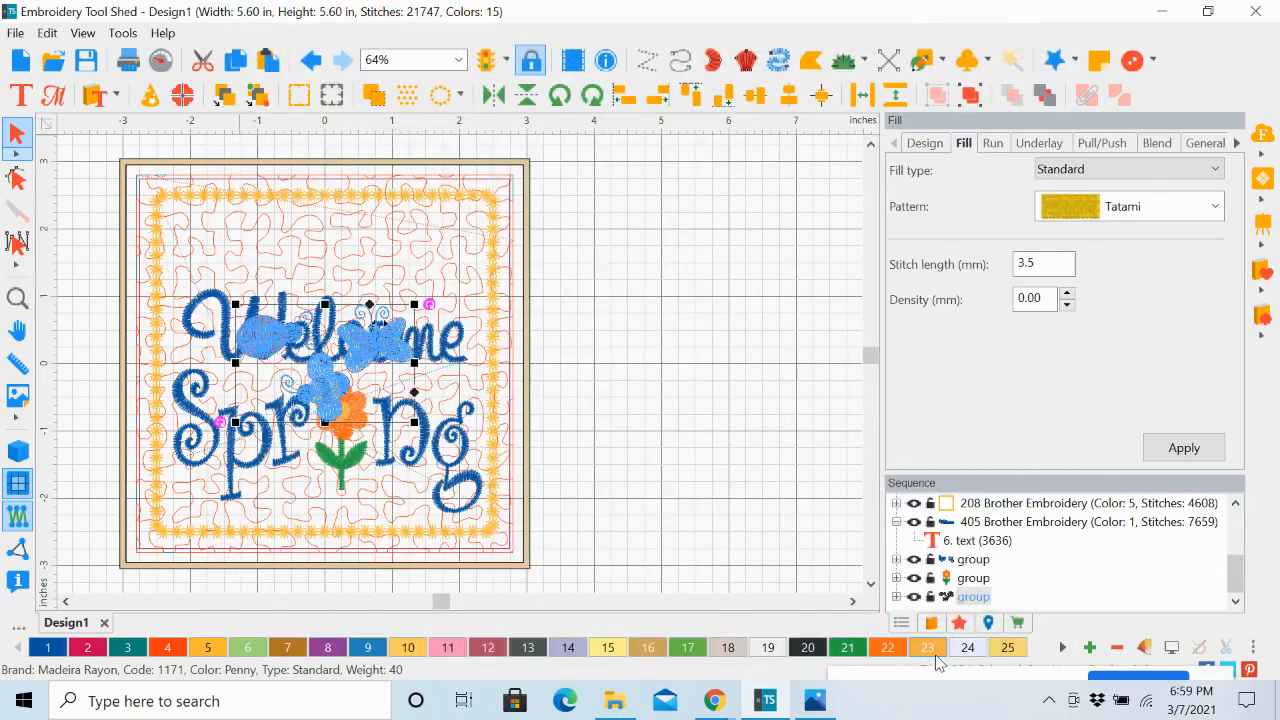
{"action": "left_click_drag", "start_coordinate": [376, 358], "coordinate": [722, 265]}
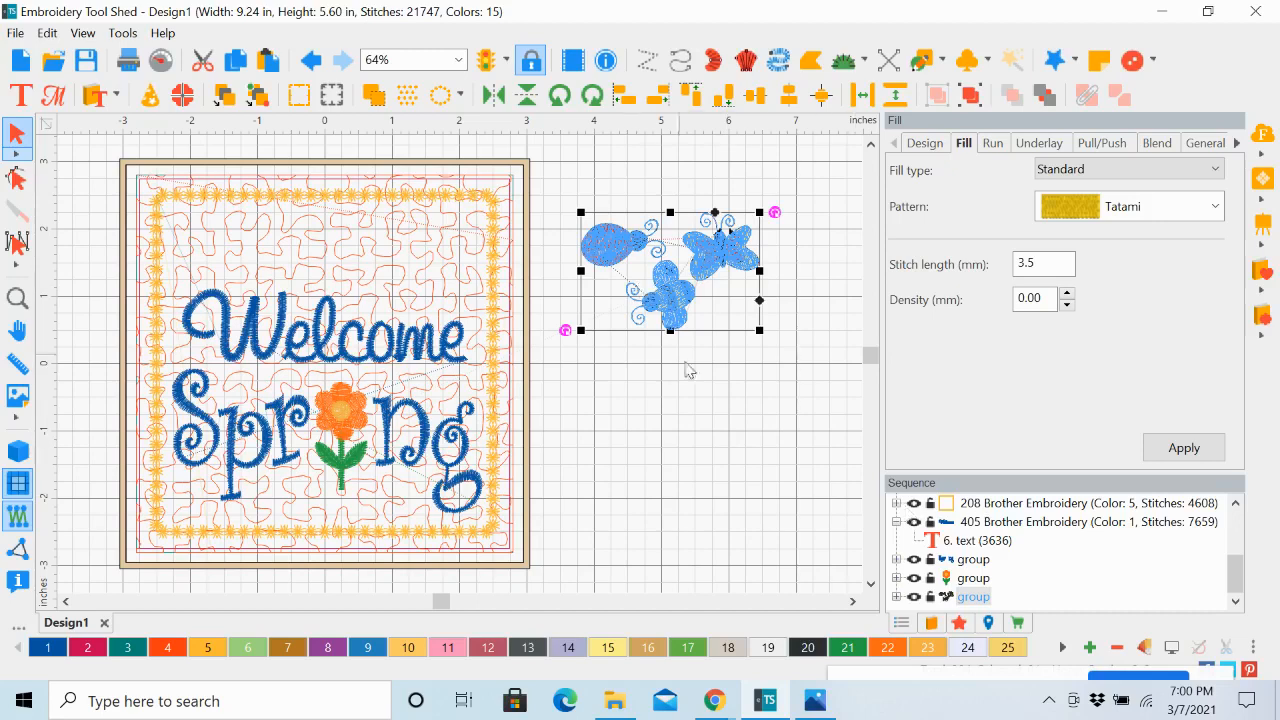
{"action": "left_click", "coordinate": [722, 404]}
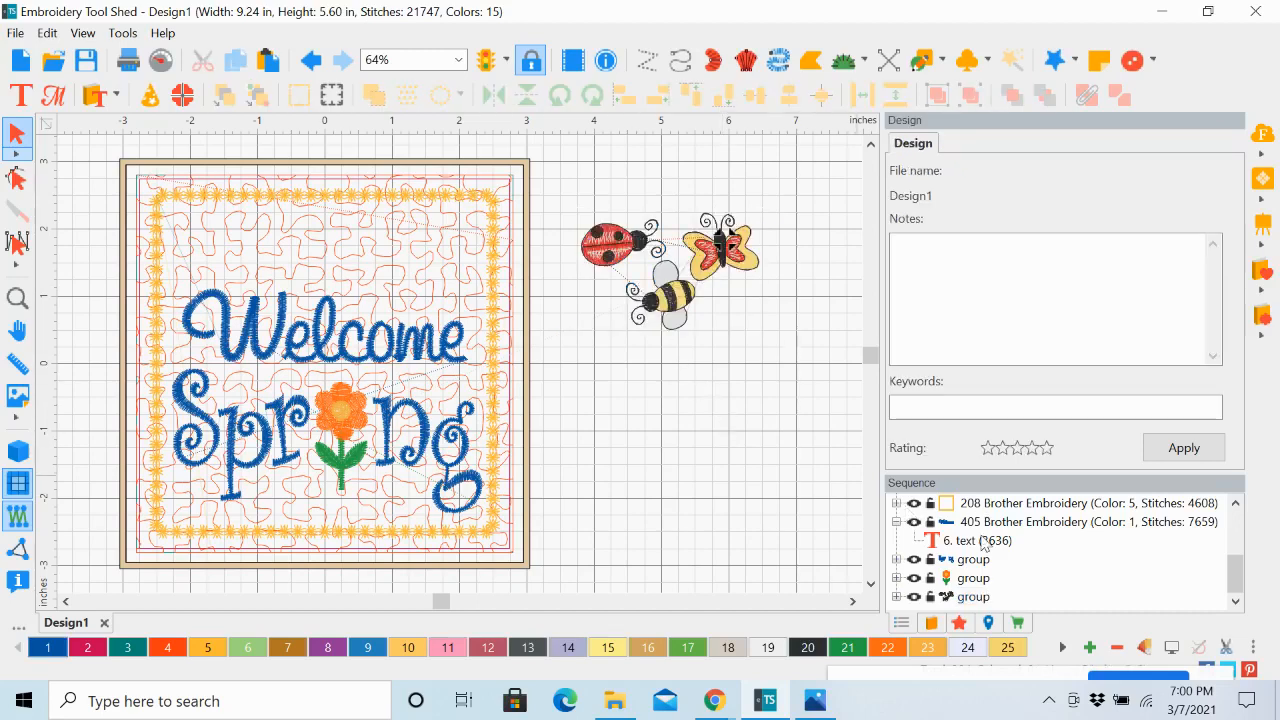
Step: Ungroup the inserted ladybug, butterfly and bee design and clear the selection
{"action": "left_click", "coordinate": [973, 597]}
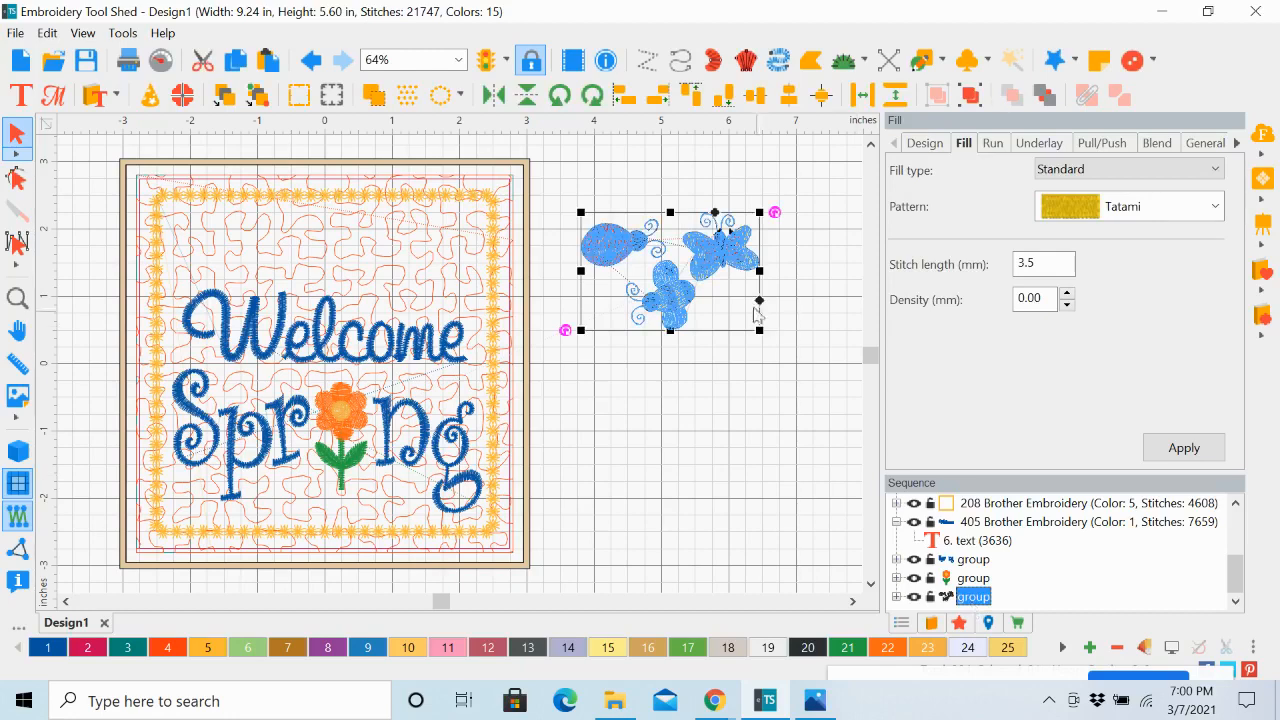
{"action": "right_click", "coordinate": [716, 249]}
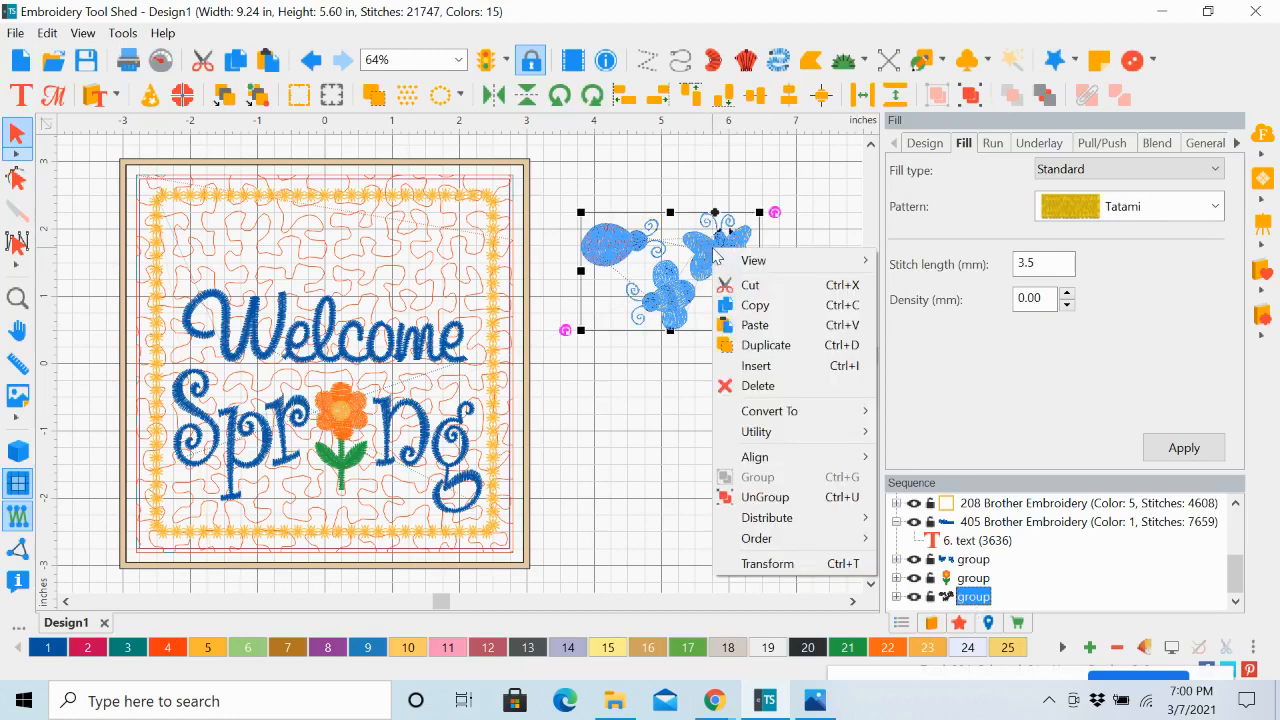
{"action": "left_click", "coordinate": [775, 498]}
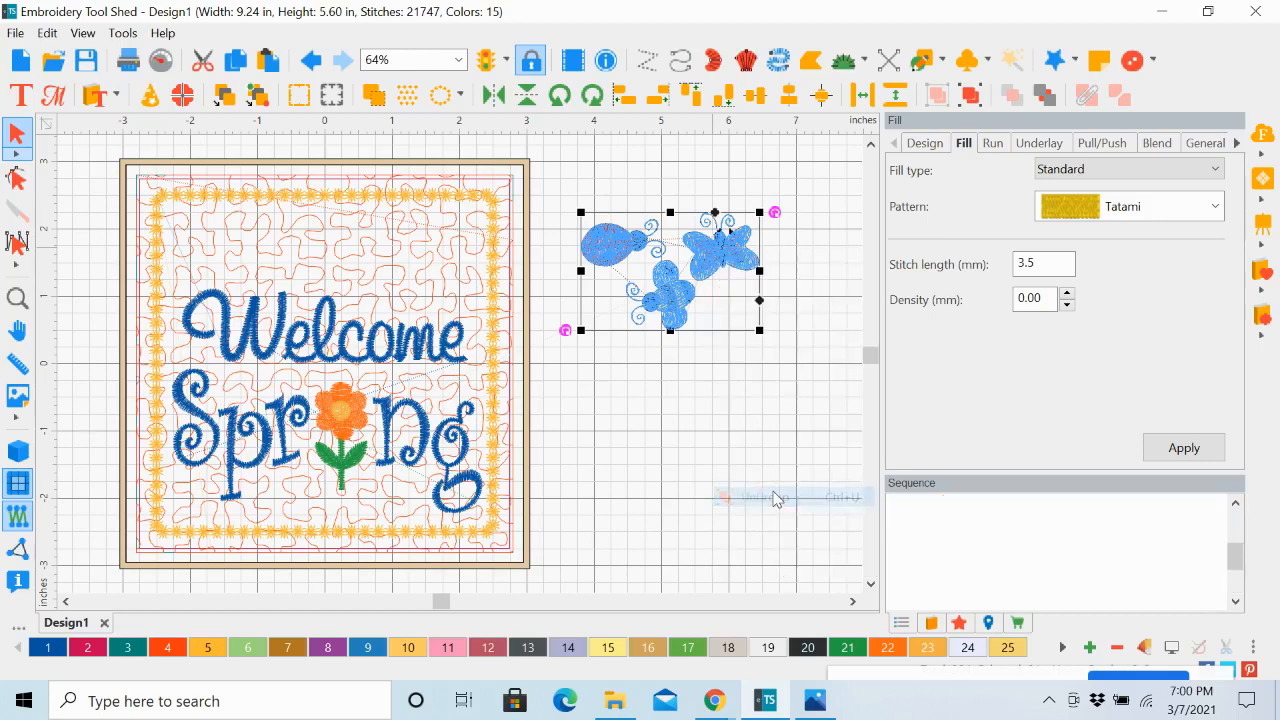
{"action": "left_click", "coordinate": [714, 495]}
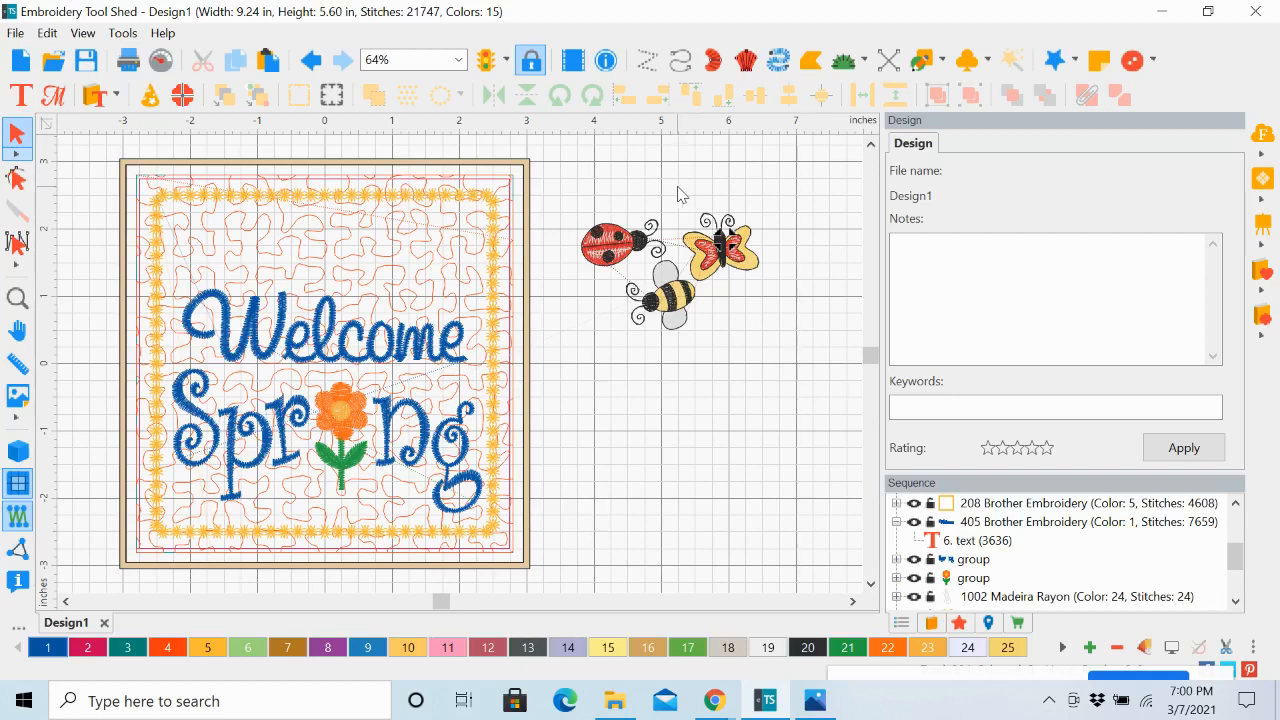
Step: Delete several red and yellow fill pieces from the butterfly's wings
{"action": "left_click_drag", "start_coordinate": [678, 187], "coordinate": [774, 284]}
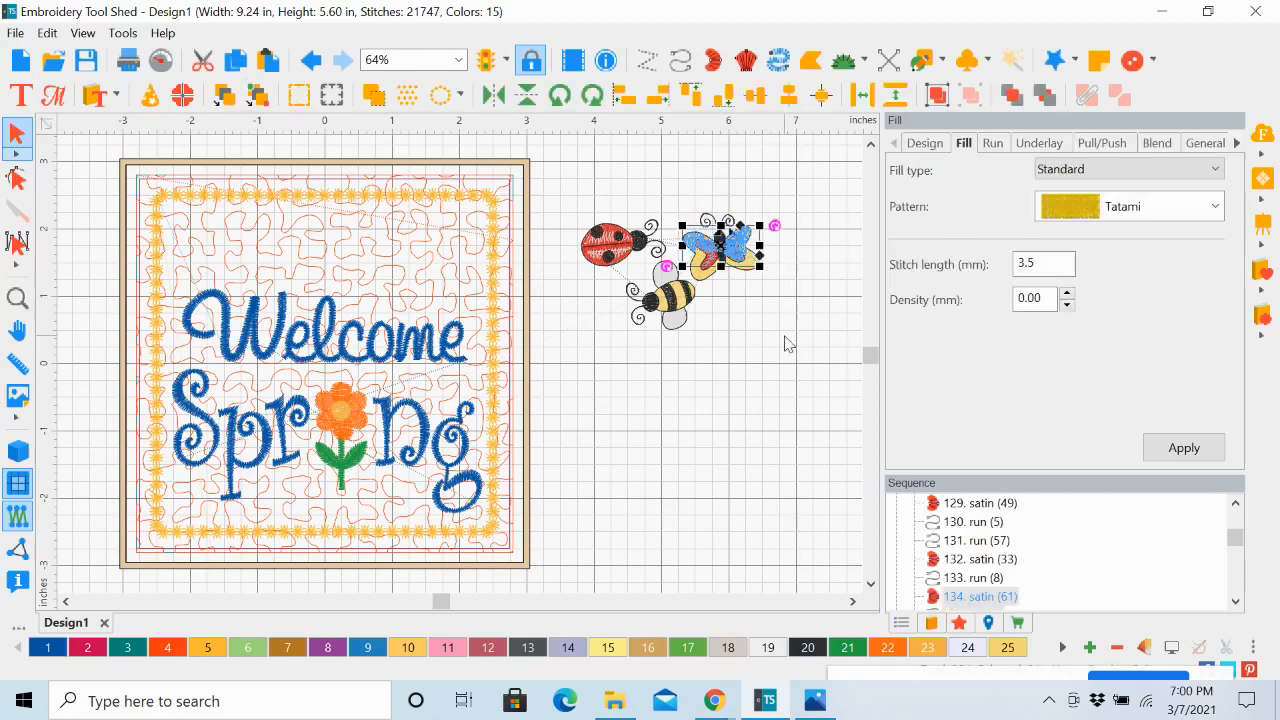
{"action": "key", "text": "Delete"}
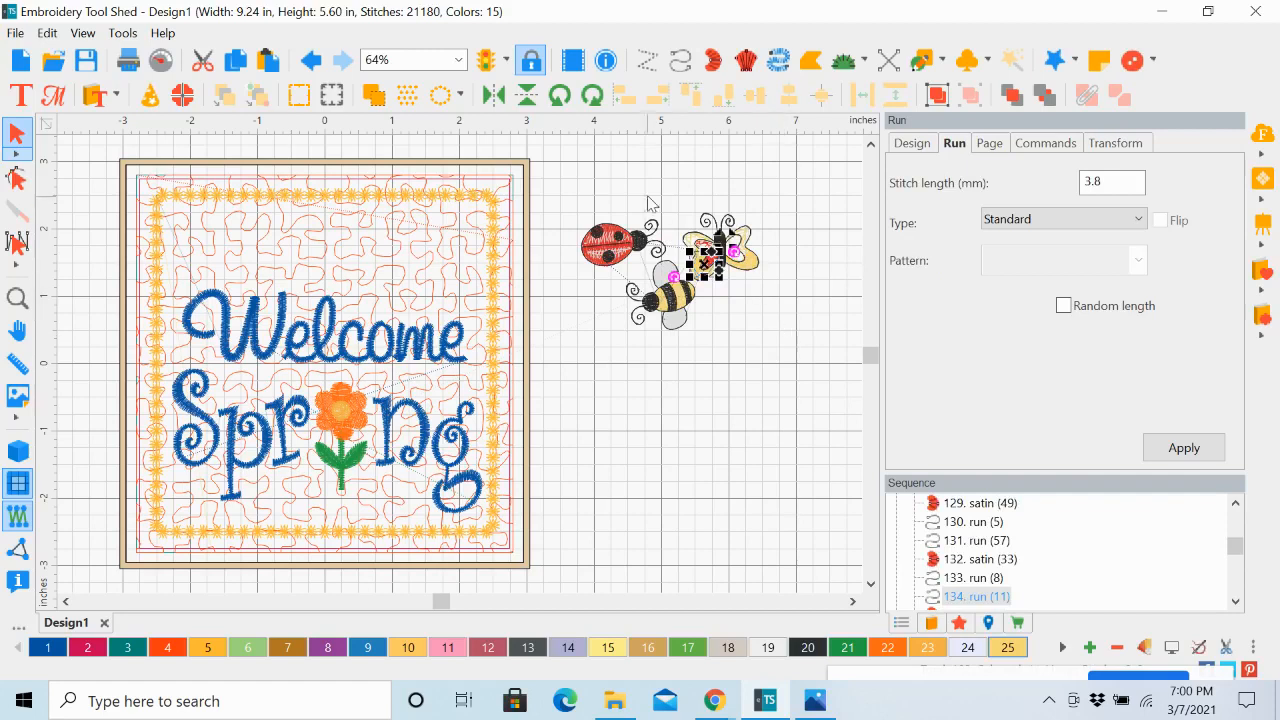
{"action": "left_click_drag", "start_coordinate": [675, 201], "coordinate": [779, 265]}
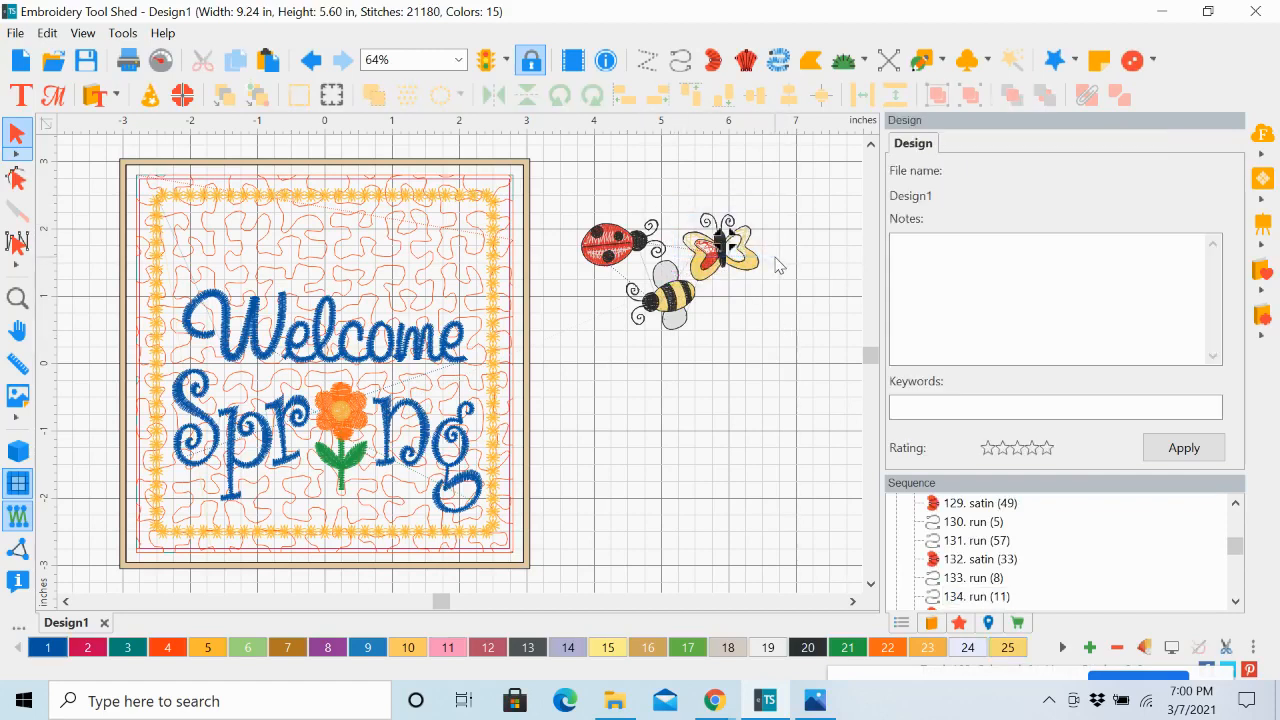
{"action": "left_click", "coordinate": [755, 266]}
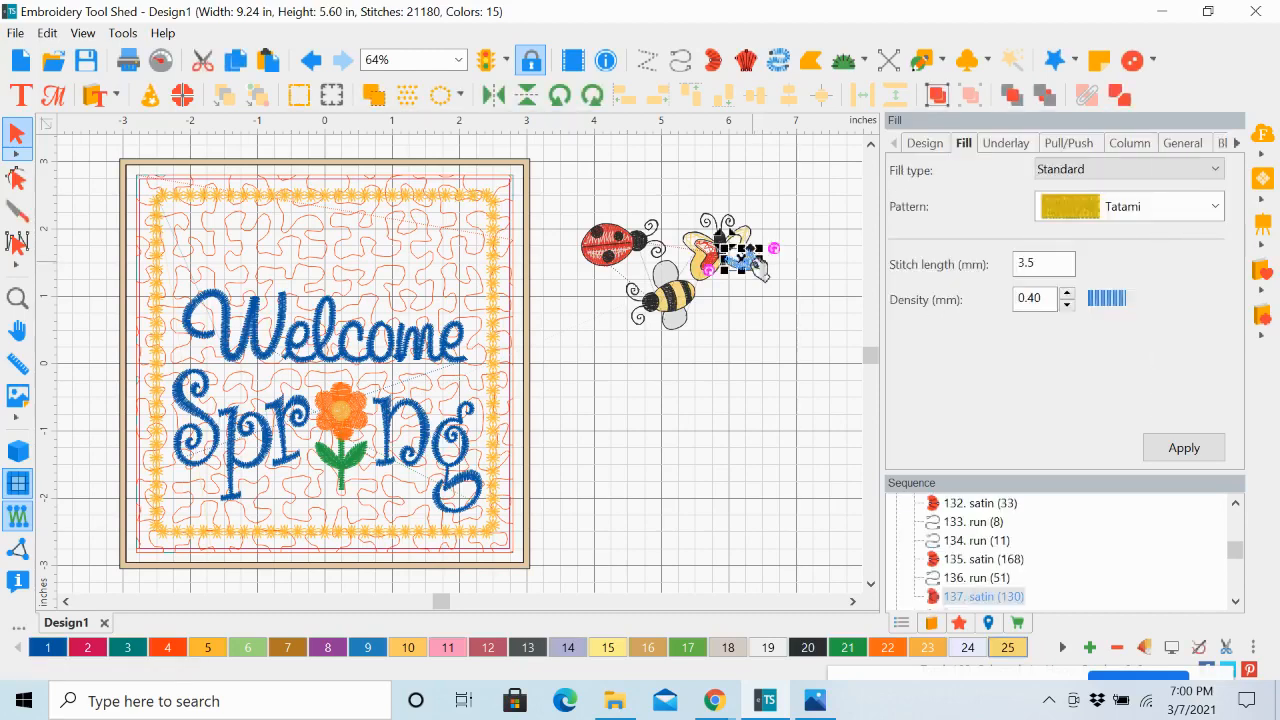
{"action": "key", "text": "Delete"}
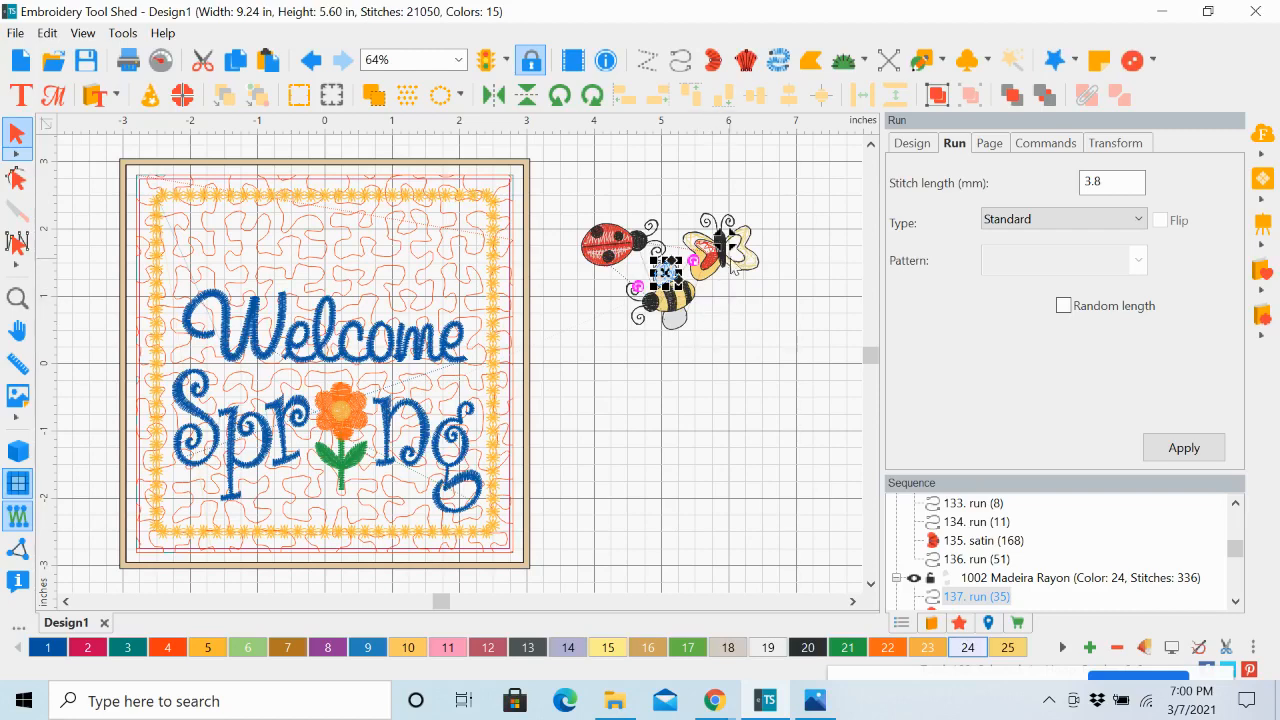
{"action": "left_click", "coordinate": [720, 262]}
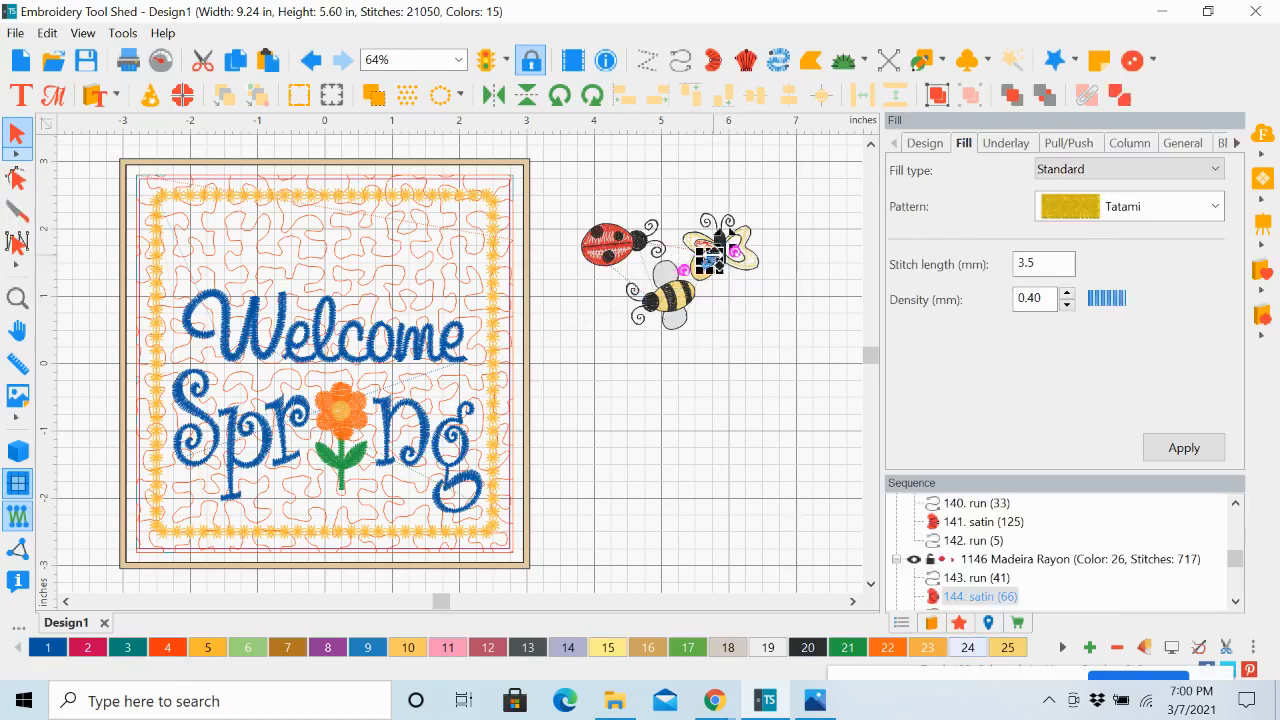
{"action": "key", "text": "Delete"}
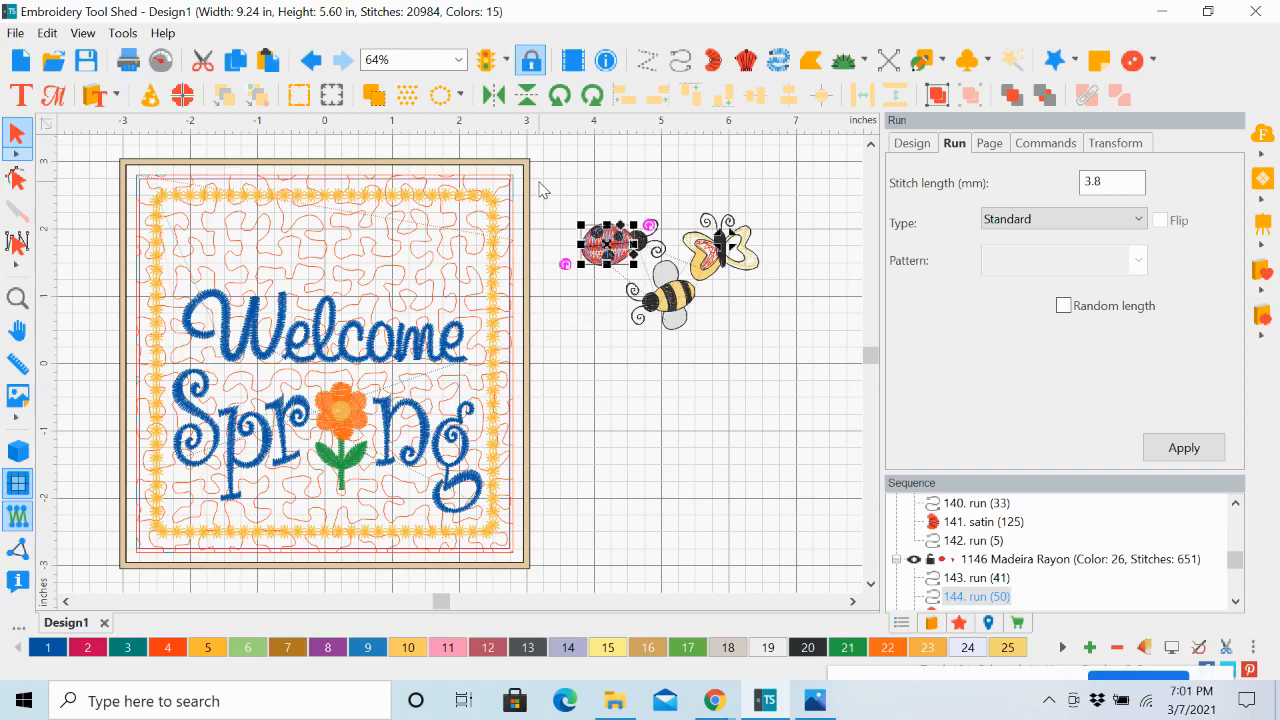
Step: Delete all parts of the ladybug, including its body, spots, head, antennae and outlines
{"action": "left_click", "coordinate": [567, 198]}
{"action": "left_click_drag", "start_coordinate": [567, 198], "coordinate": [649, 288]}
{"action": "key", "text": "Delete"}
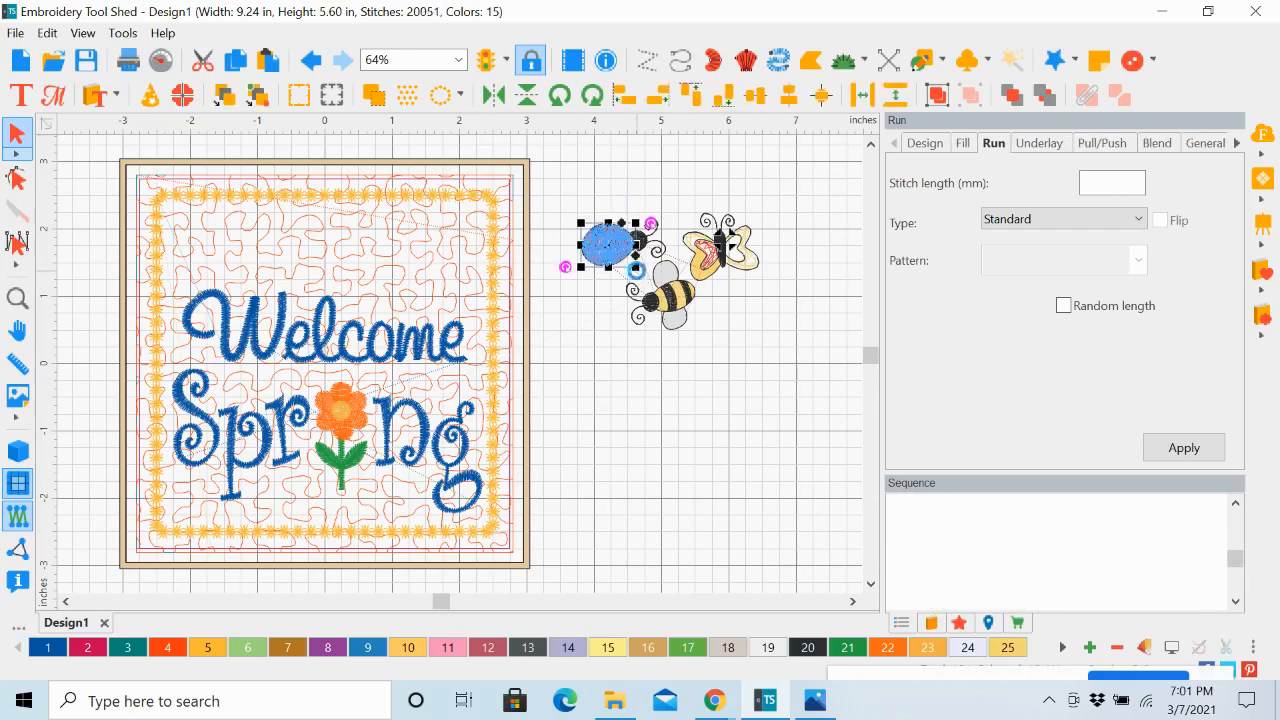
{"action": "left_click", "coordinate": [623, 242]}
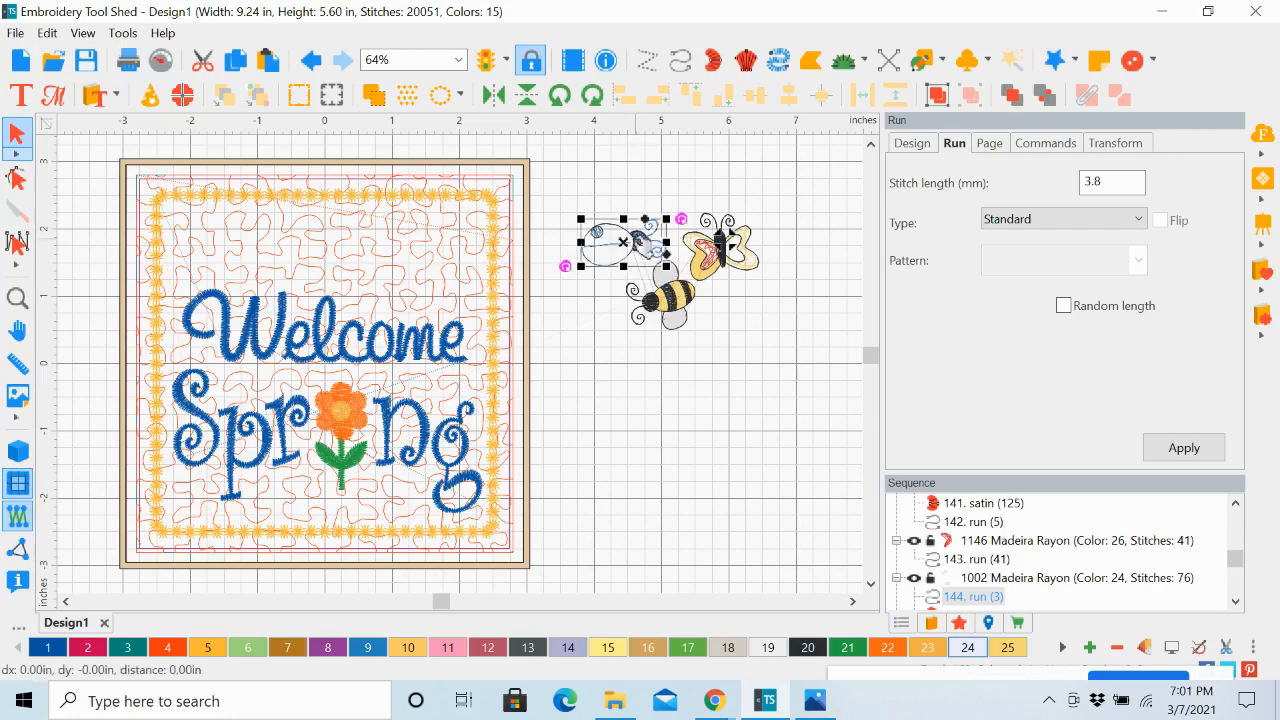
{"action": "key", "text": "Delete"}
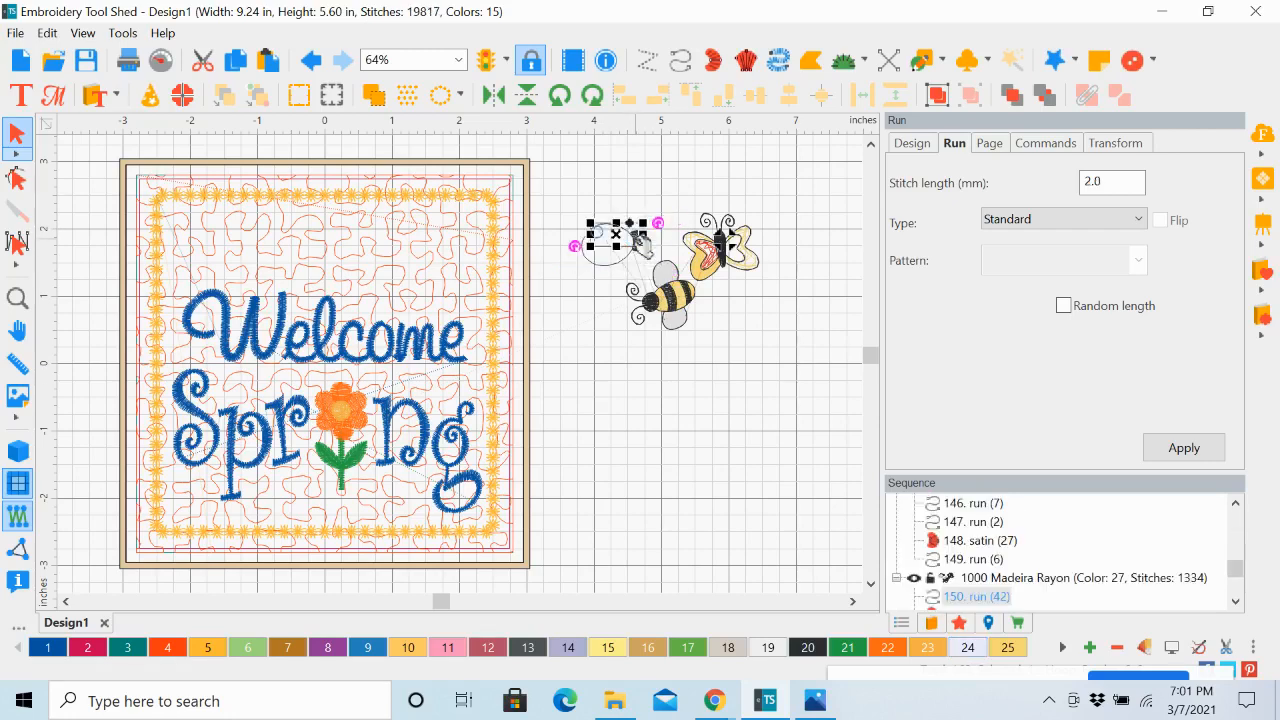
{"action": "key", "text": "Delete"}
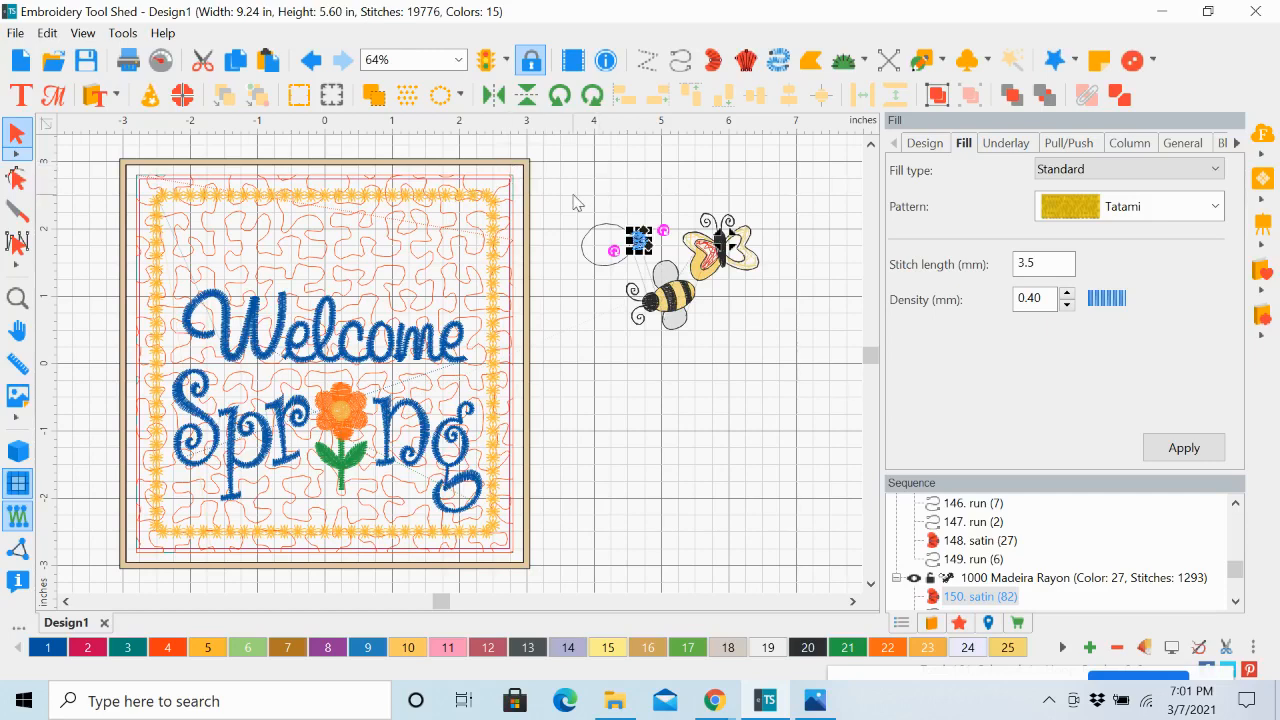
{"action": "key", "text": "Delete"}
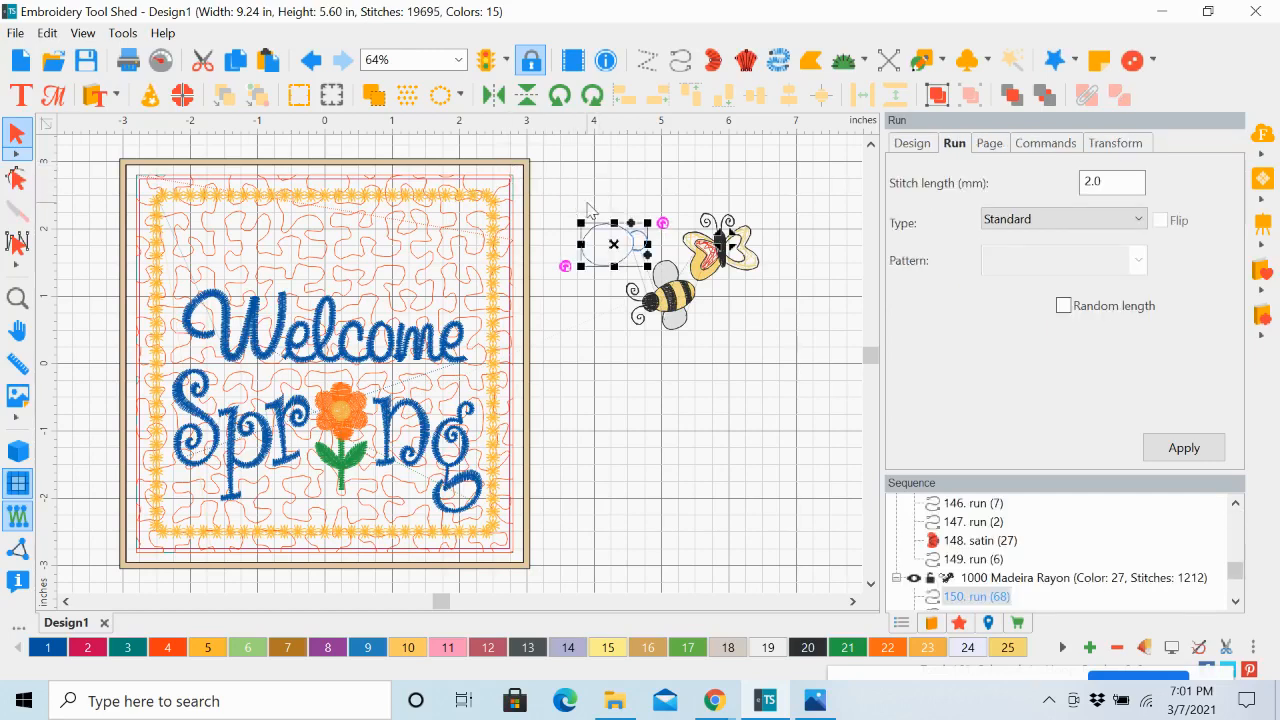
{"action": "key", "text": "Delete"}
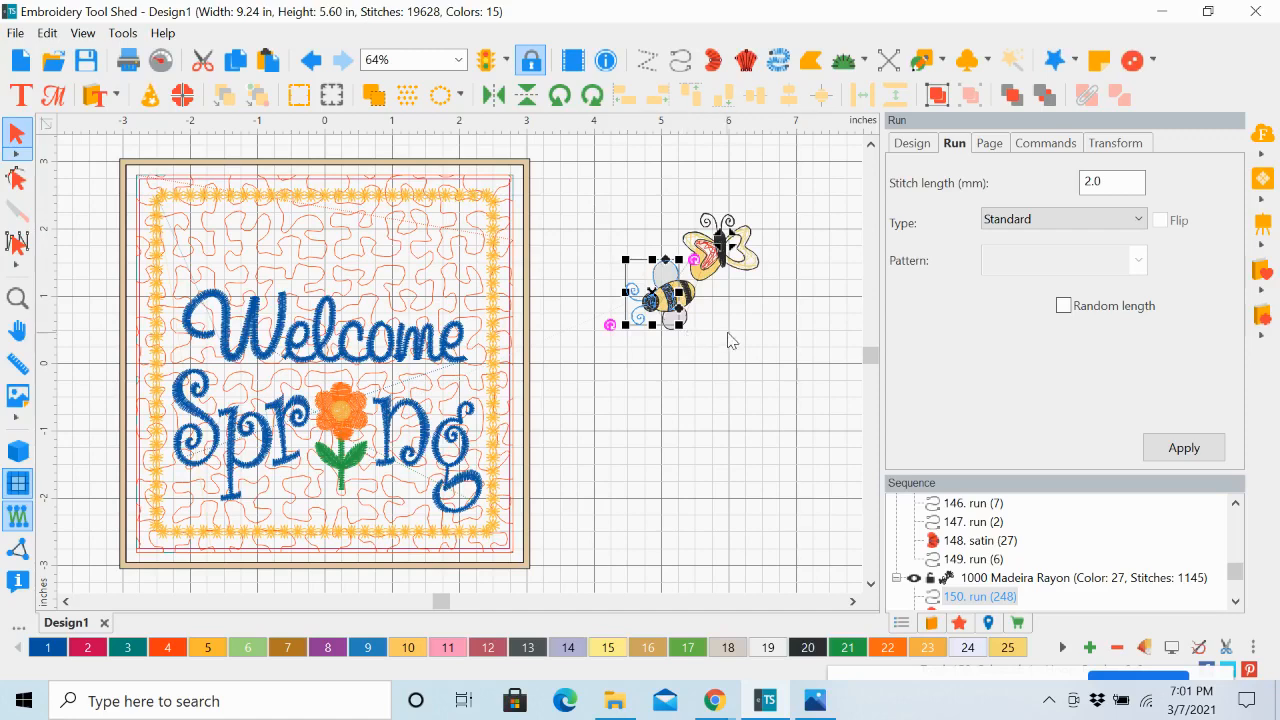
Step: Delete the butterfly's black outline with antennae, its body pieces and the remaining fill of its left wing
{"action": "left_click", "coordinate": [730, 338]}
{"action": "left_click", "coordinate": [725, 239]}
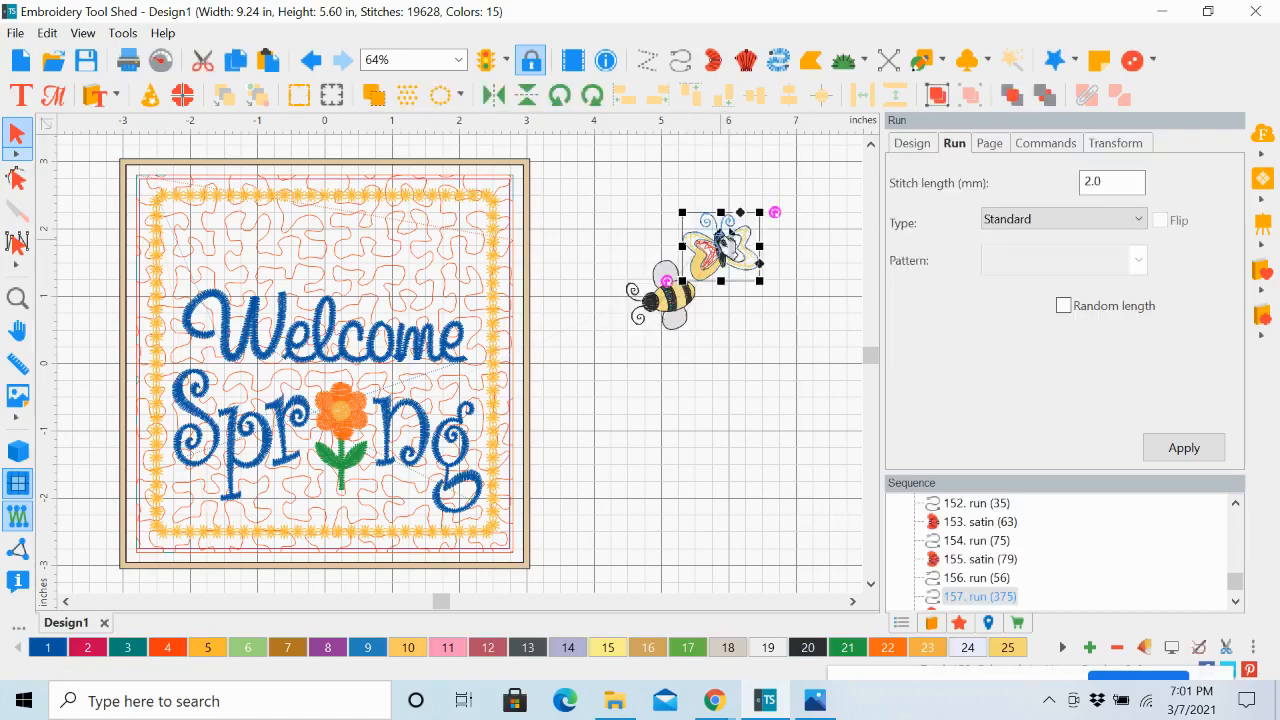
{"action": "key", "text": "Delete"}
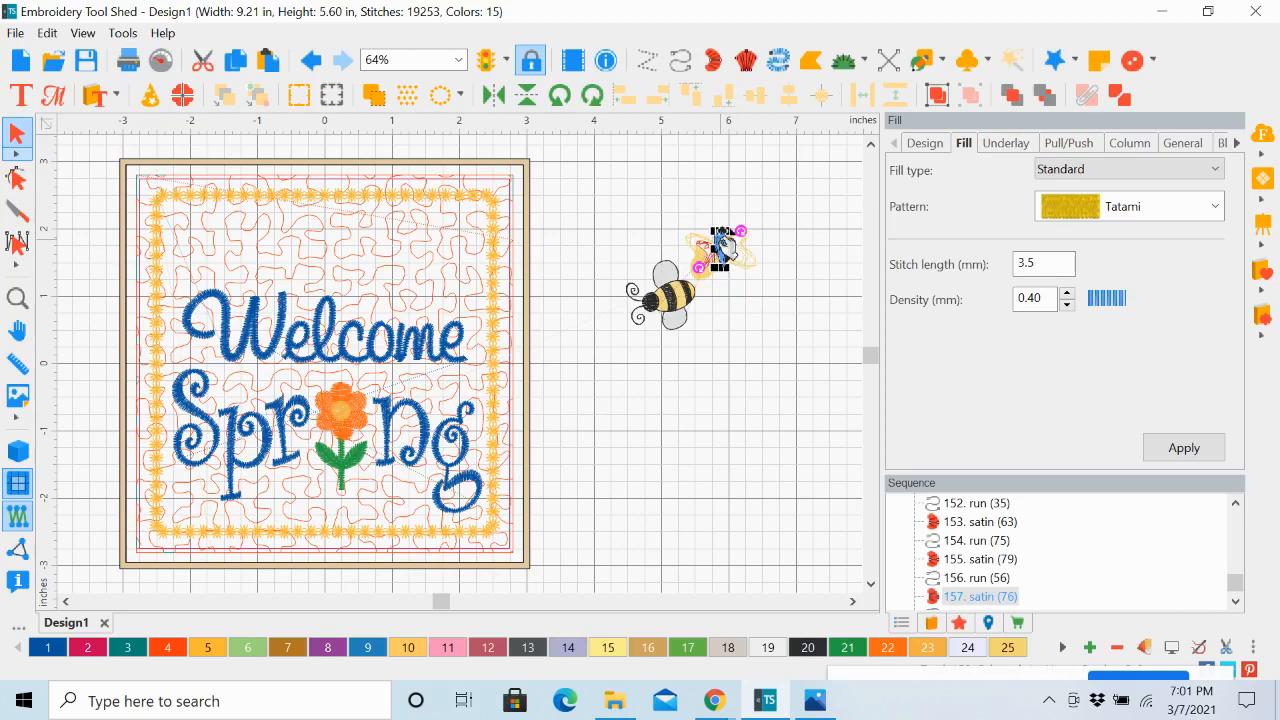
{"action": "left_click_drag", "start_coordinate": [689, 218], "coordinate": [772, 268]}
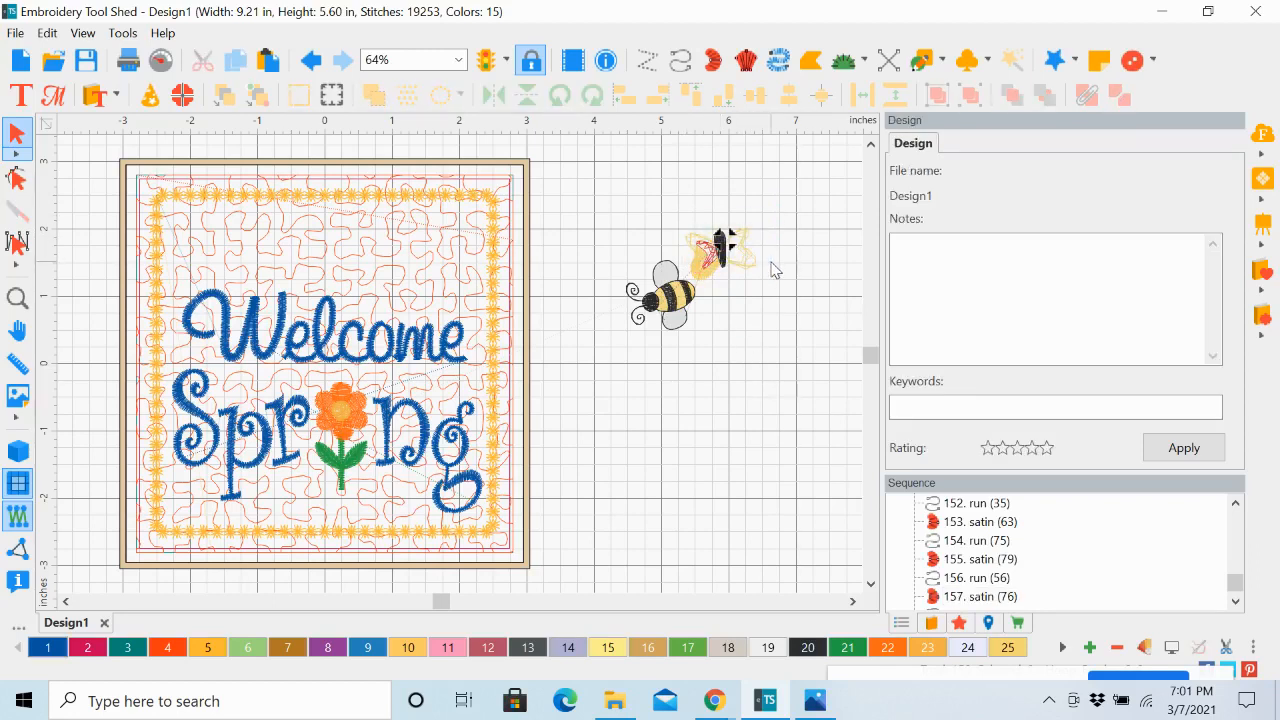
{"action": "left_click", "coordinate": [720, 250]}
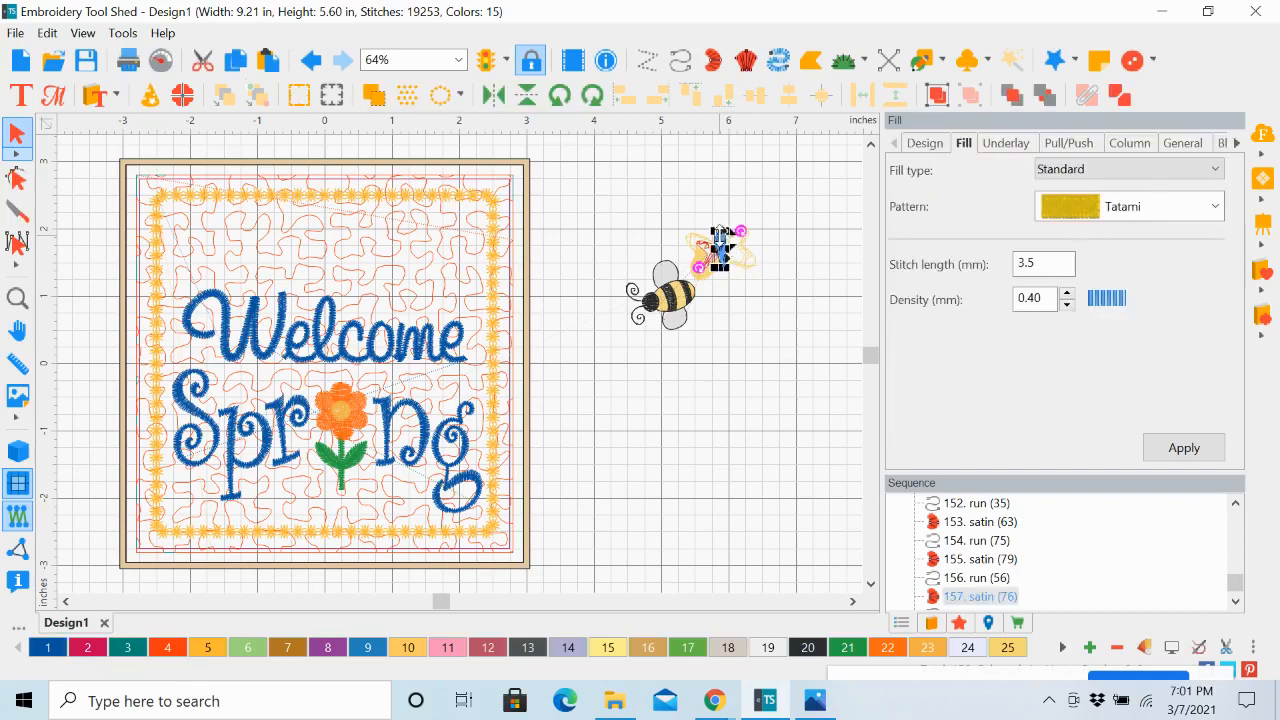
{"action": "key", "text": "Delete"}
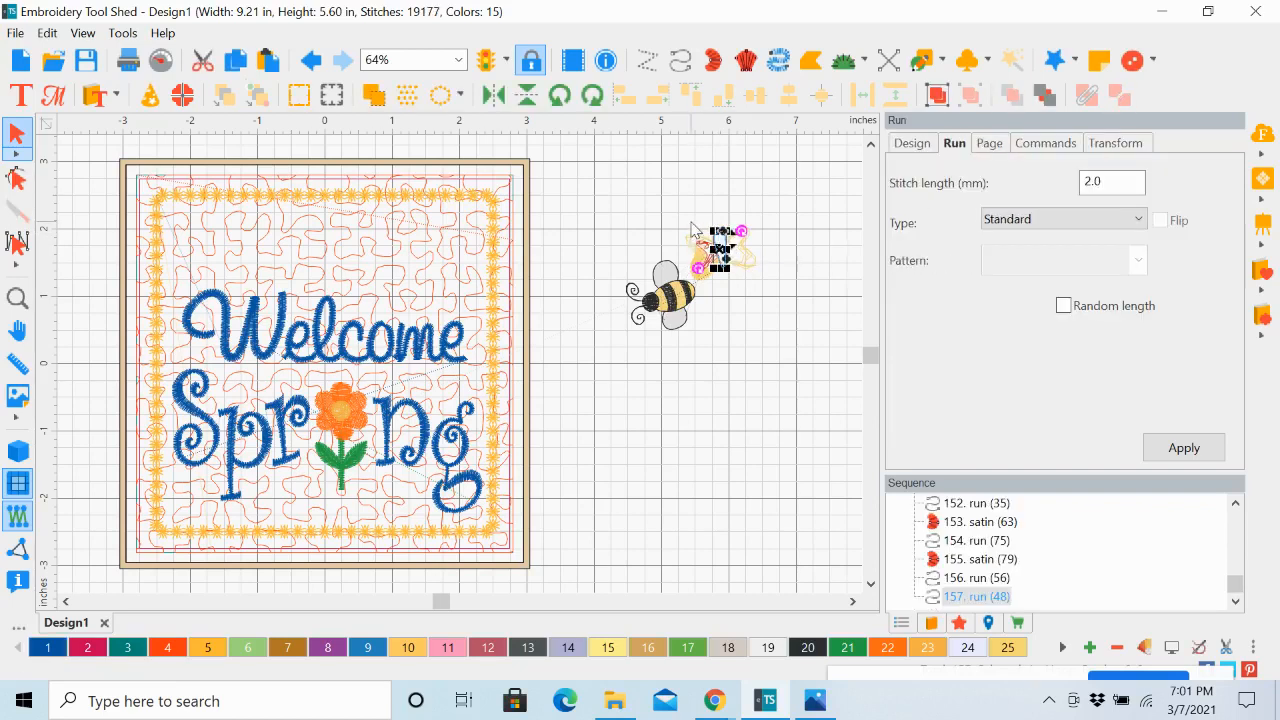
{"action": "left_click_drag", "start_coordinate": [690, 222], "coordinate": [746, 283]}
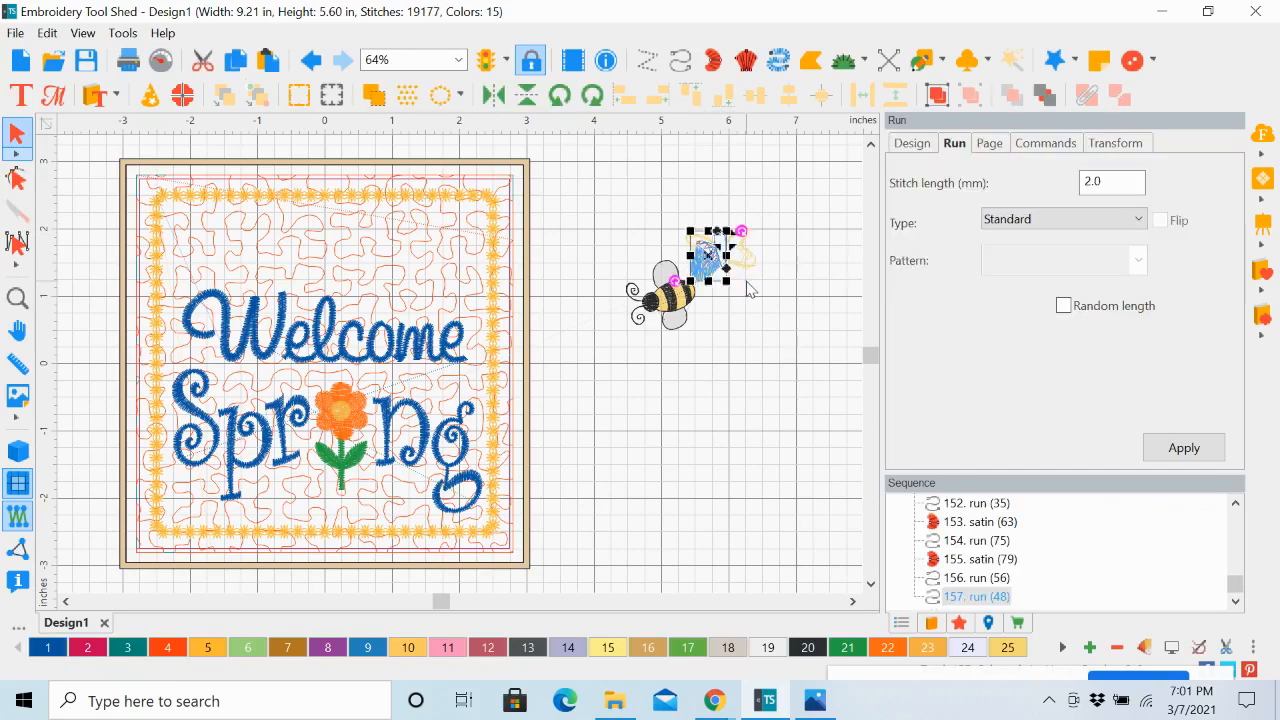
{"action": "key", "text": "Delete"}
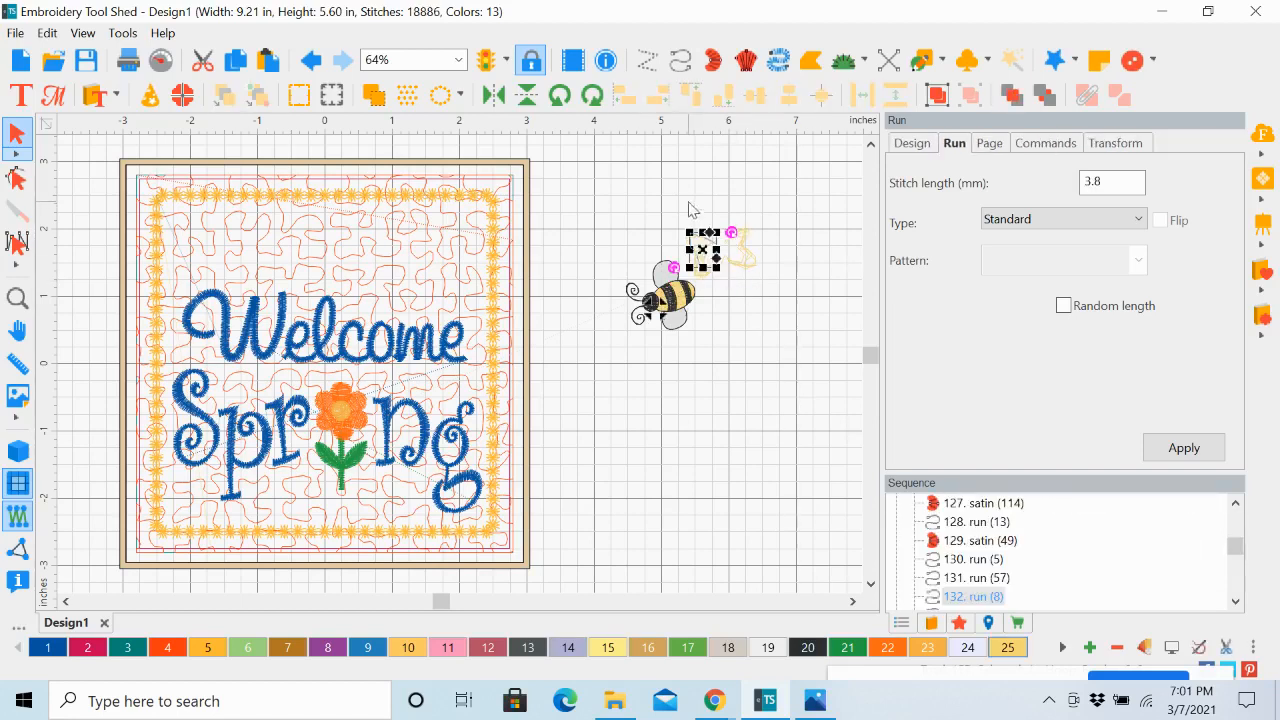
Step: Delete the leftover yellow running stitches of the butterfly's wings, keeping only the bee
{"action": "left_click_drag", "start_coordinate": [680, 212], "coordinate": [774, 274]}
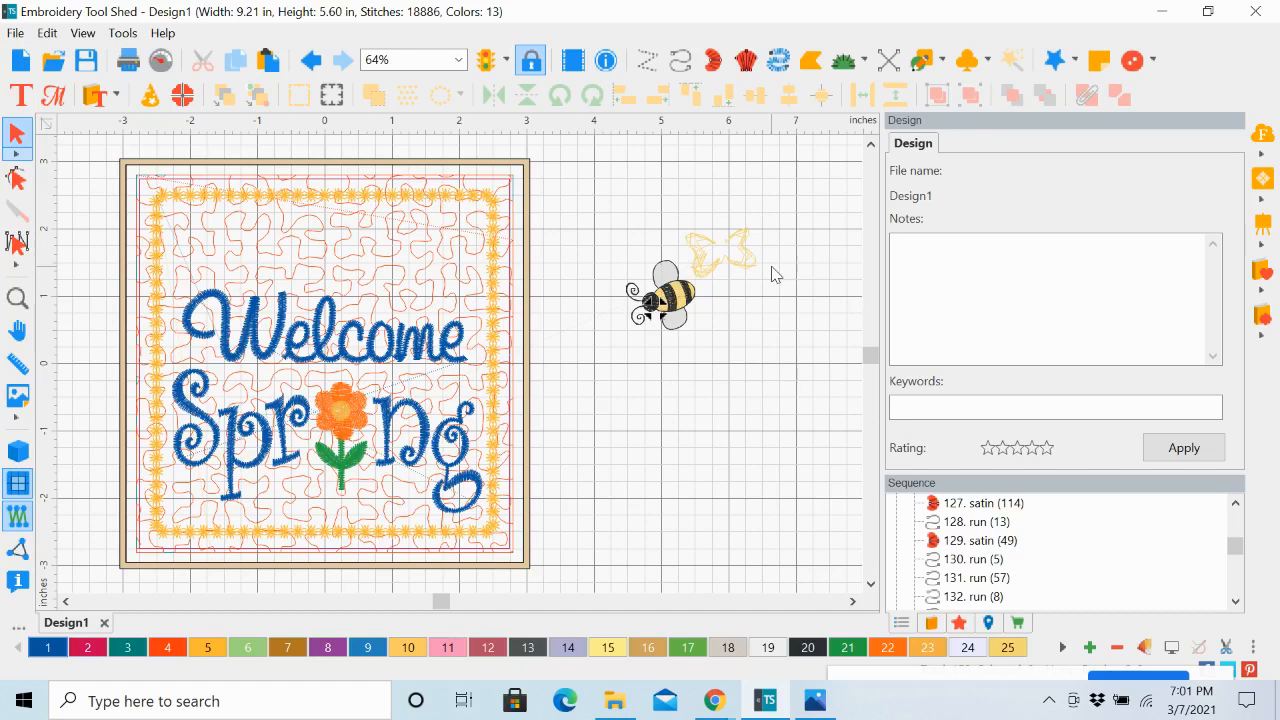
{"action": "left_click", "coordinate": [741, 266]}
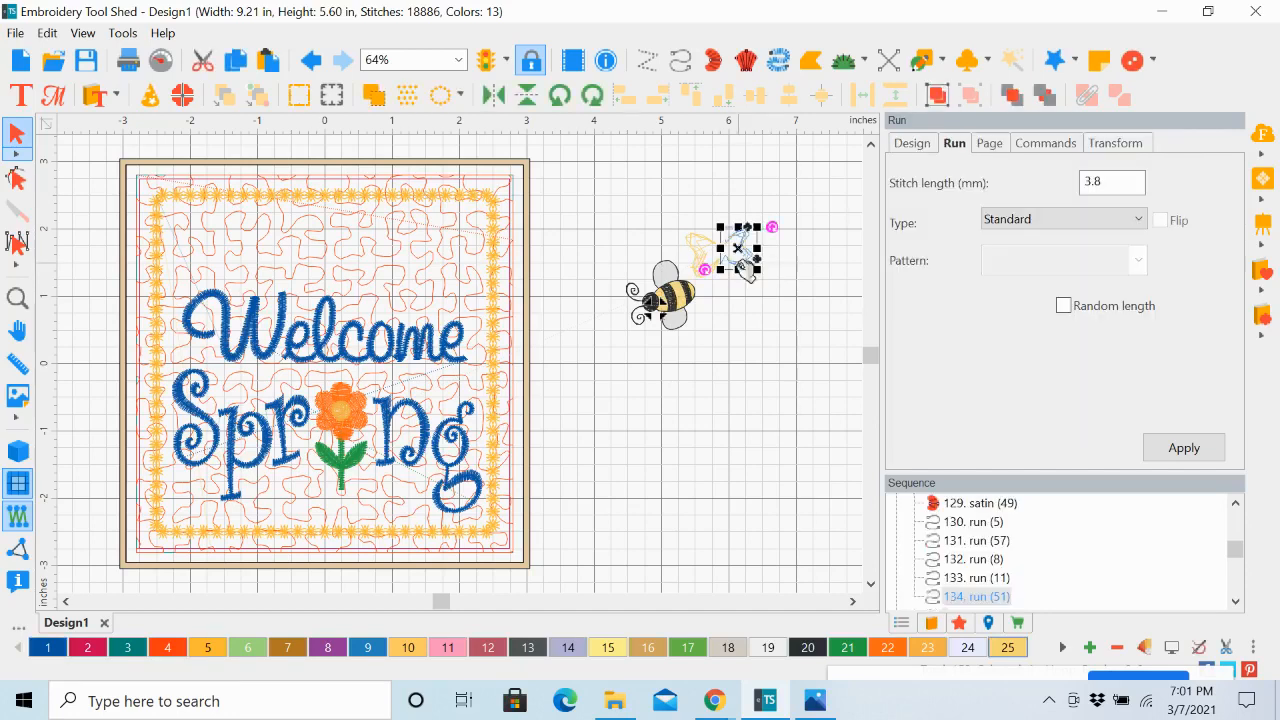
{"action": "key", "text": "ctrl+z"}
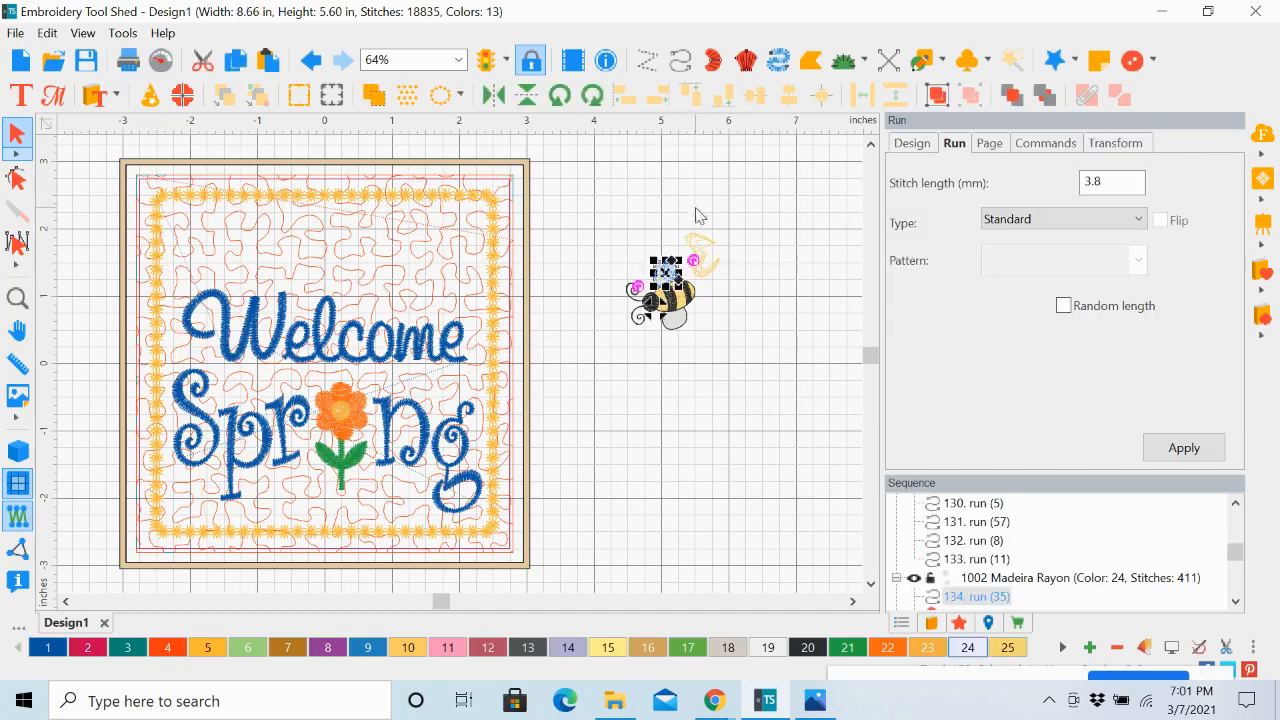
{"action": "key", "text": "ctrl+z"}
{"action": "key", "text": "ctrl+z"}
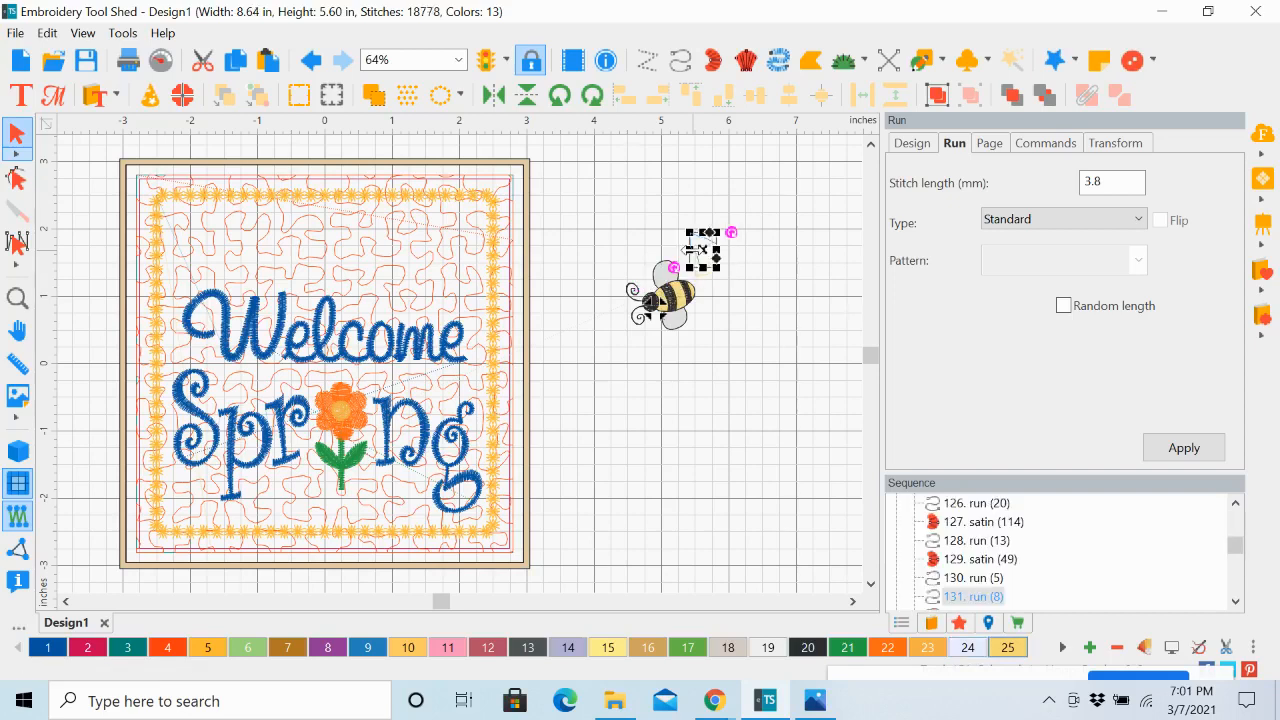
{"action": "key", "text": "ctrl+z"}
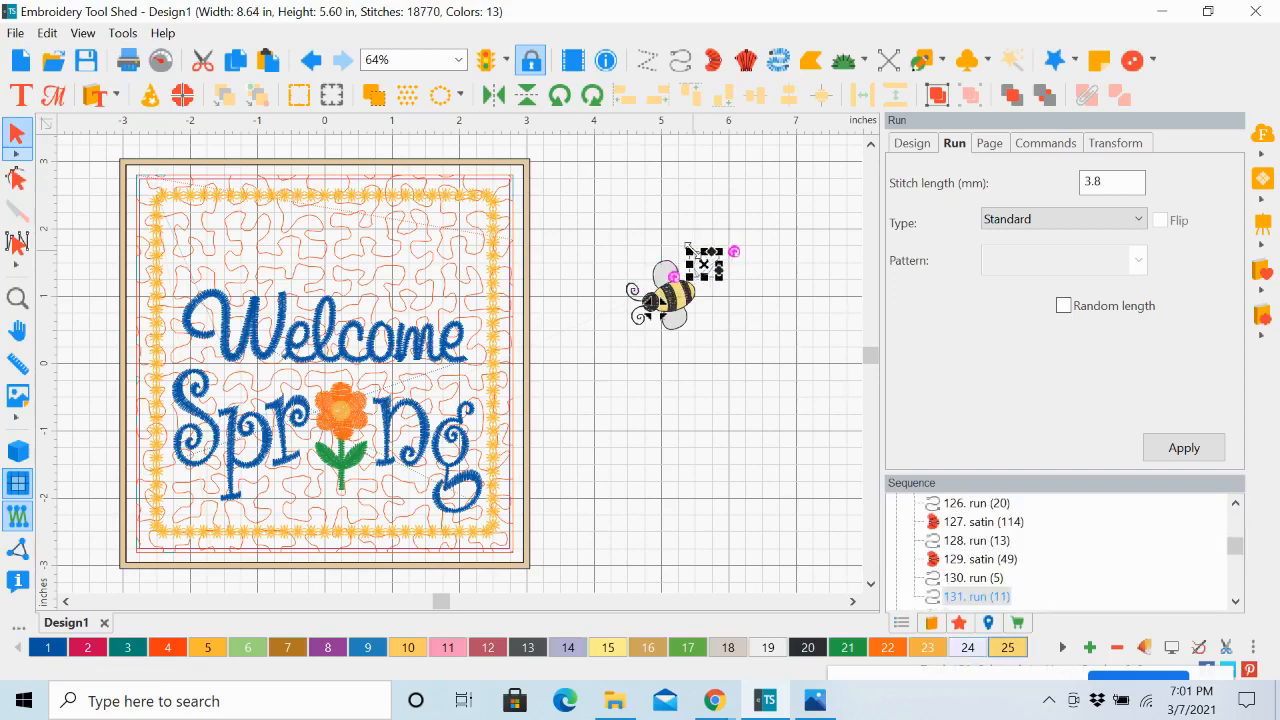
{"action": "key", "text": "ctrl+z"}
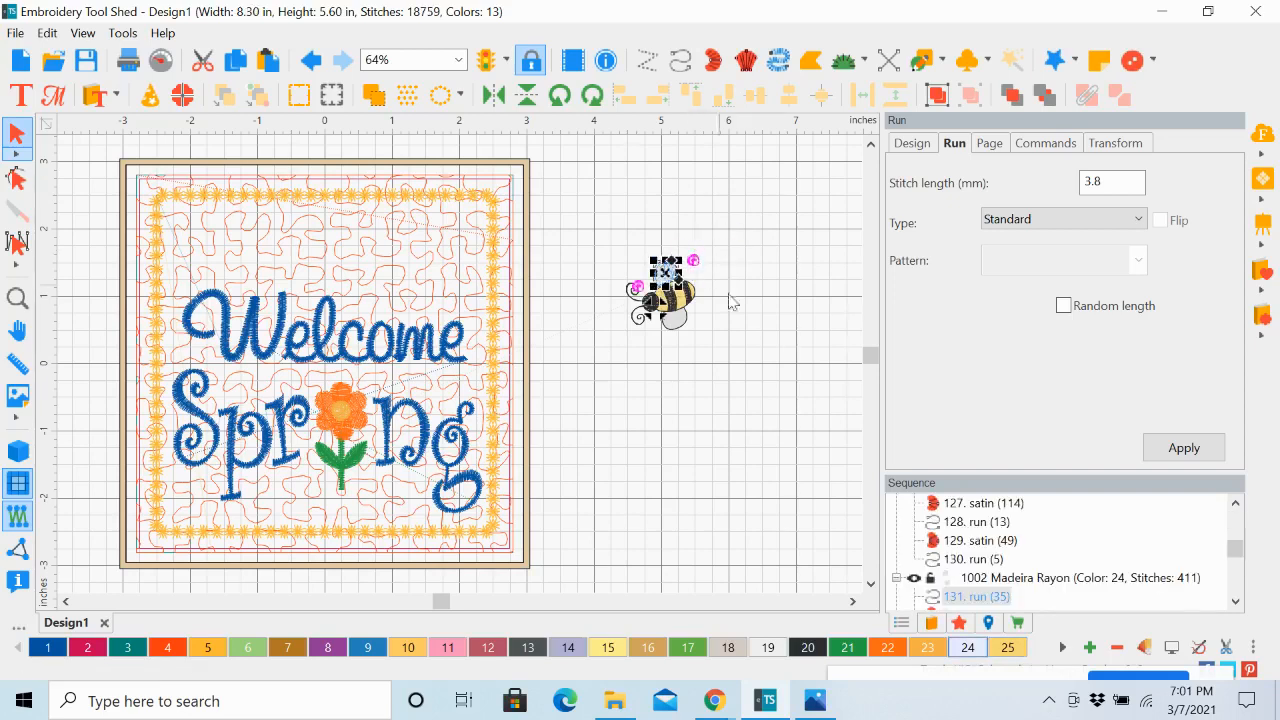
Step: Select all the bee's parts and group them into one object
{"action": "left_click", "coordinate": [786, 366]}
{"action": "left_click_drag", "start_coordinate": [600, 216], "coordinate": [752, 387]}
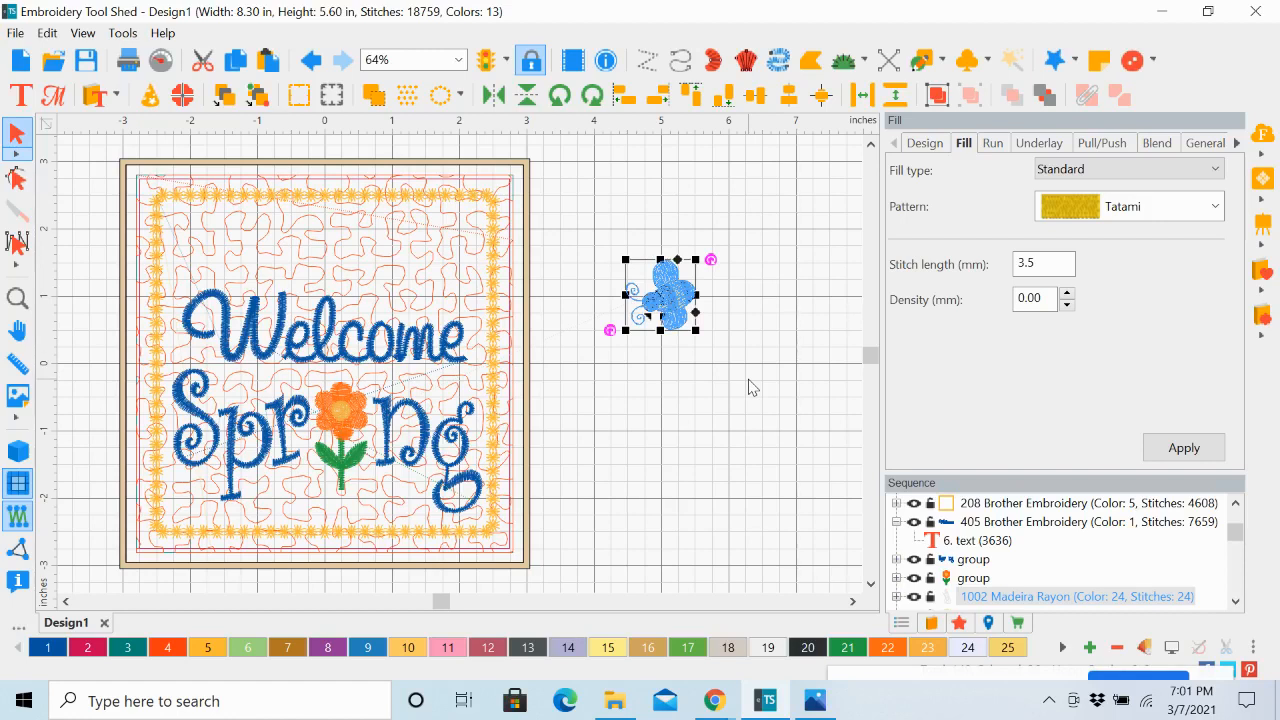
{"action": "left_click", "coordinate": [745, 178]}
{"action": "left_click_drag", "start_coordinate": [578, 212], "coordinate": [785, 404]}
{"action": "right_click", "coordinate": [671, 291]}
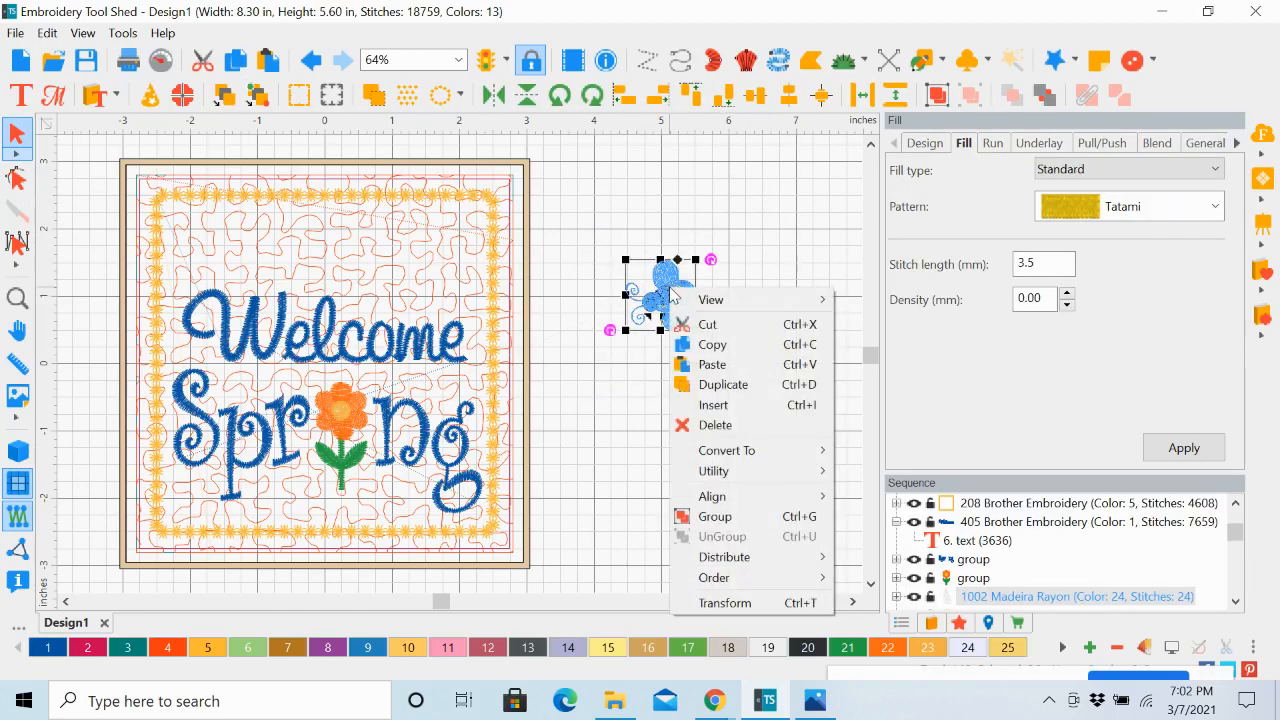
{"action": "left_click", "coordinate": [722, 517]}
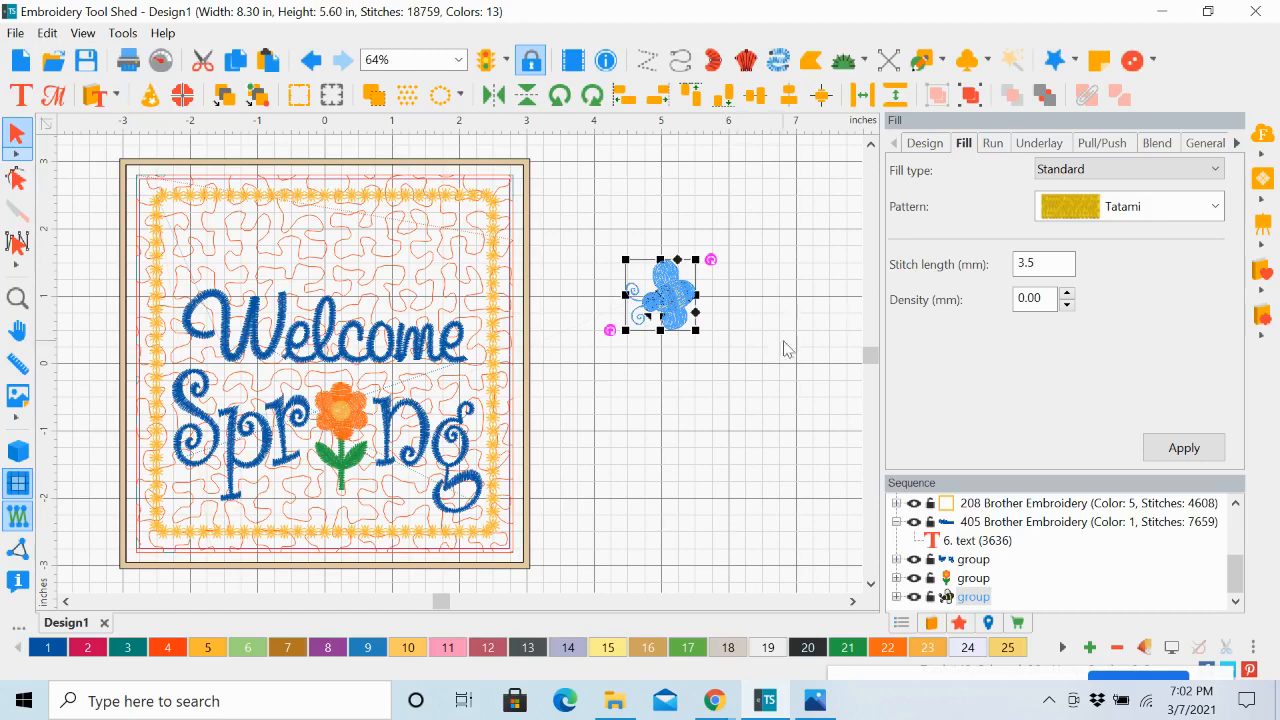
Step: Move the bee into the hoop above the end of "Welcome" and rotate it clockwise so its head points up and left
{"action": "left_click_drag", "start_coordinate": [679, 307], "coordinate": [416, 269]}
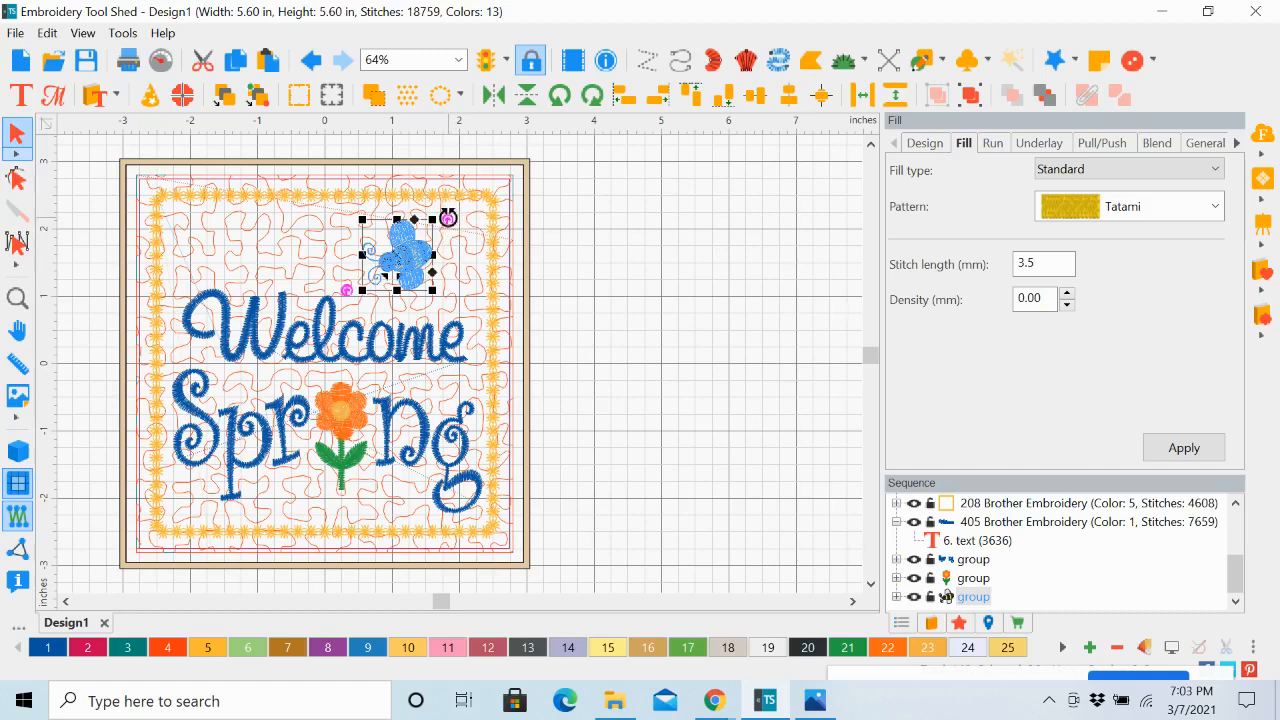
{"action": "left_click_drag", "start_coordinate": [448, 219], "coordinate": [450, 278]}
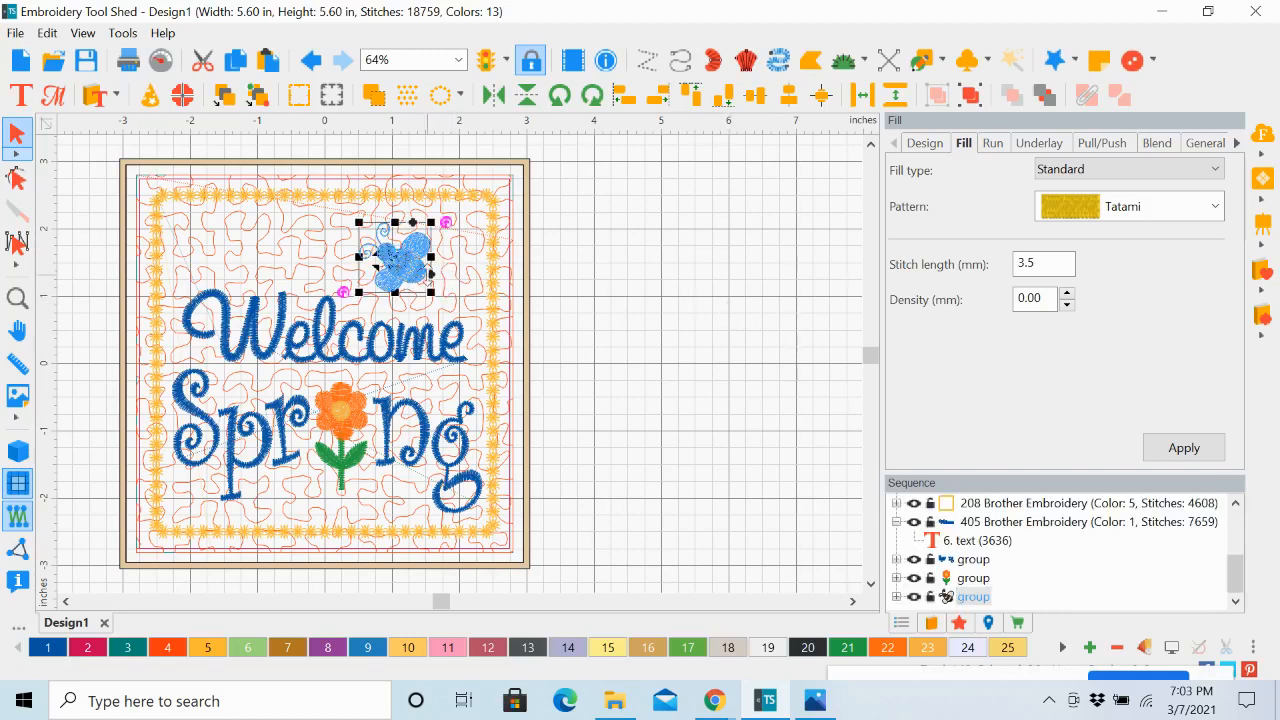
{"action": "left_click_drag", "start_coordinate": [372, 261], "coordinate": [388, 265]}
{"action": "left_click", "coordinate": [728, 278]}
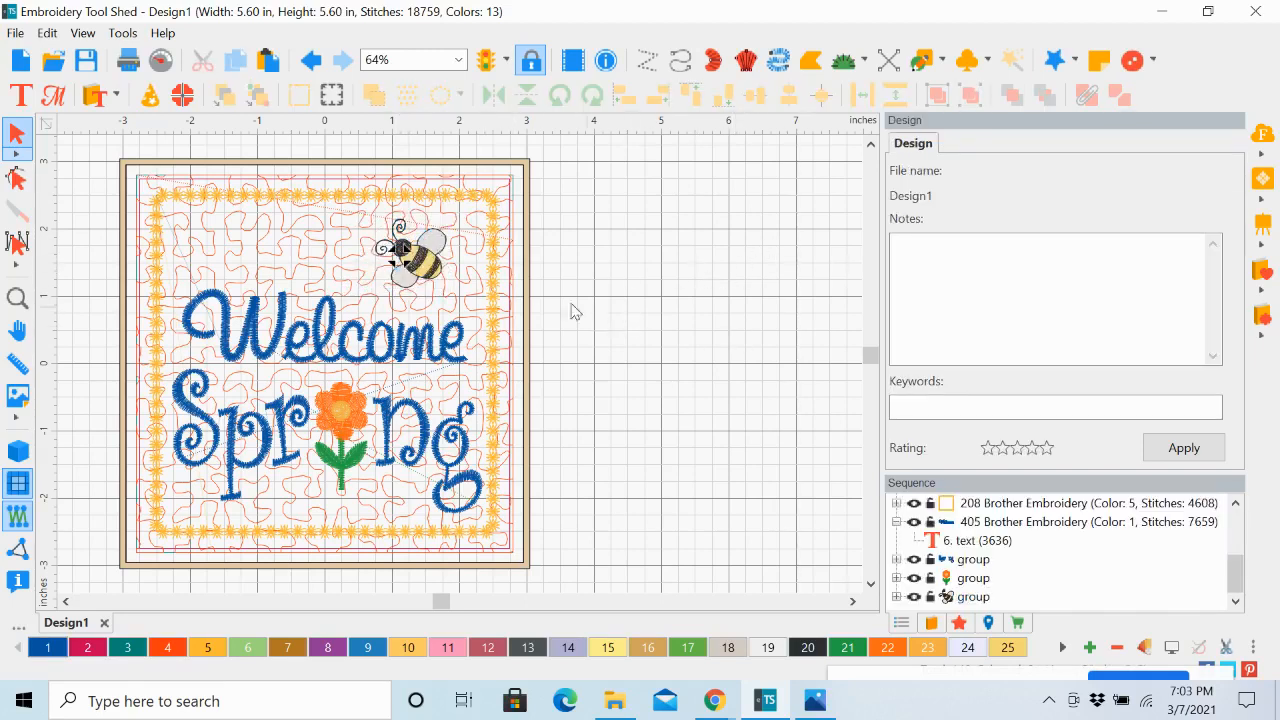
Step: Nudge the bee group slightly up and to the left above "Welcome" and clear the selection
{"action": "left_click", "coordinate": [973, 597]}
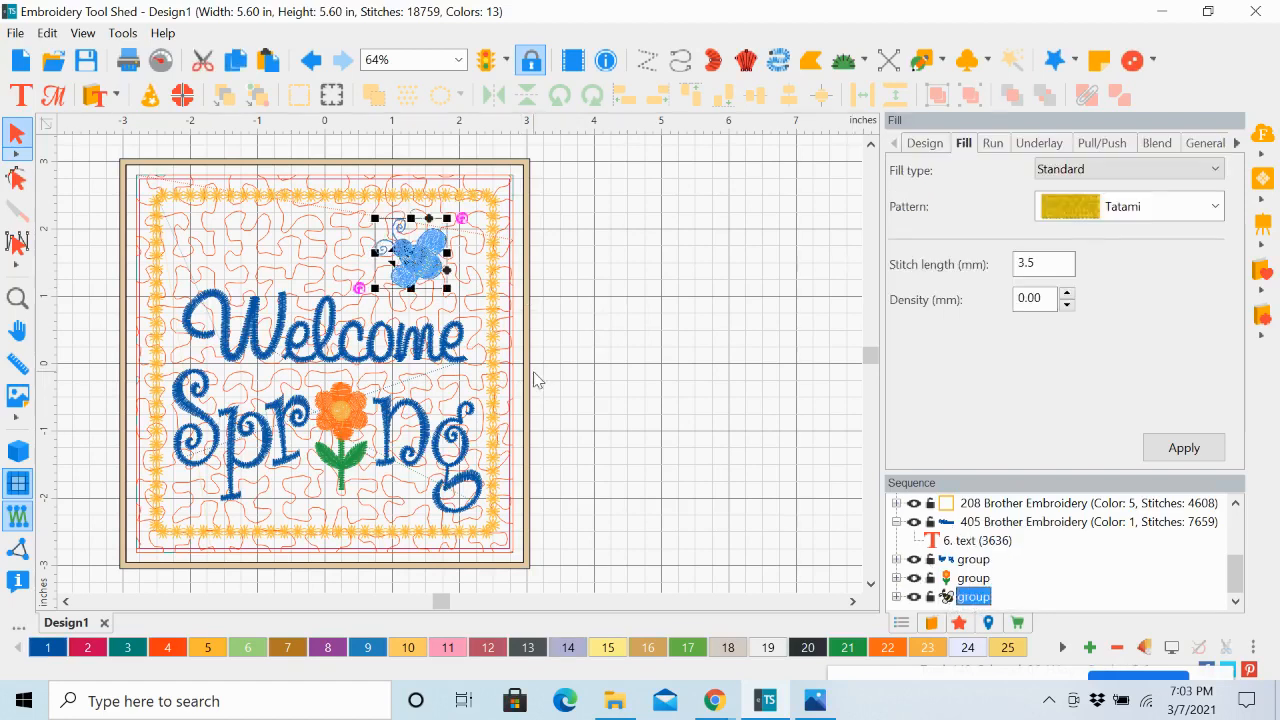
{"action": "left_click_drag", "start_coordinate": [420, 260], "coordinate": [414, 255]}
{"action": "left_click", "coordinate": [652, 297]}
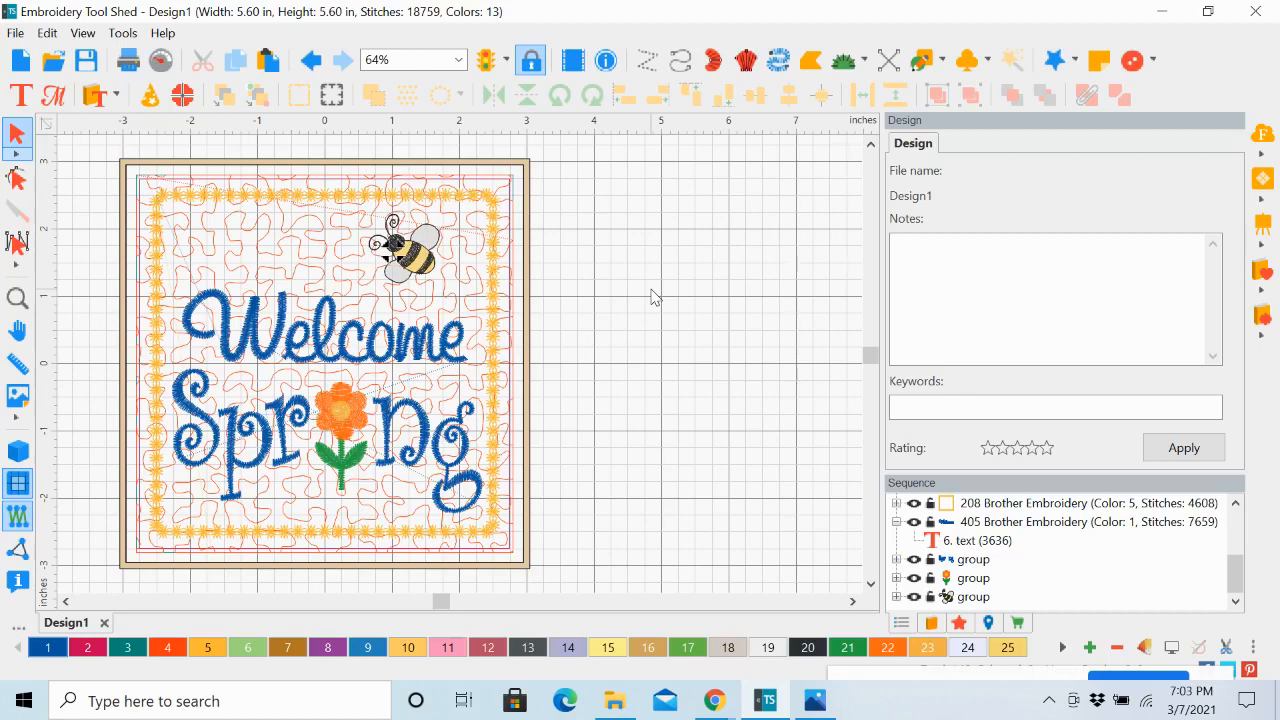
Step: Minimize the embroidery program to view the photo of the stitched Welcome Spring sample
{"action": "left_click", "coordinate": [1160, 12]}
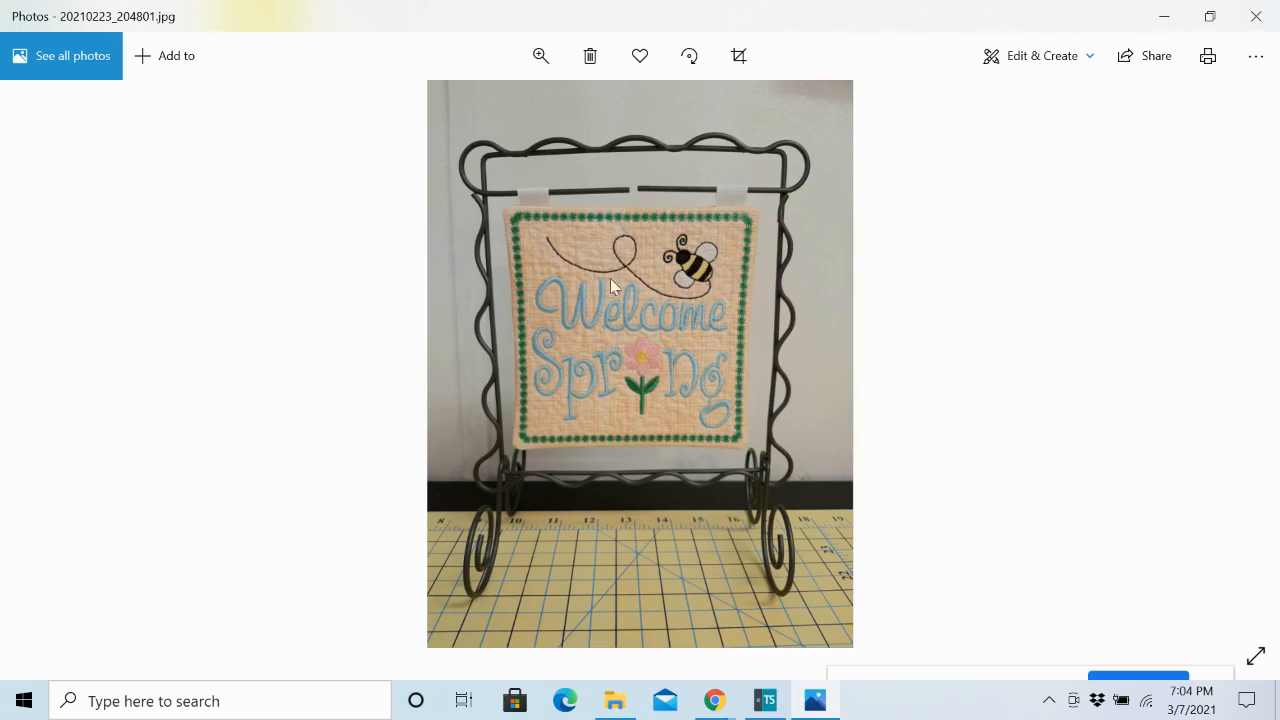
Step: Switch back to Embroidery Tool Shed, start the Run tool and set its stitch type to Bean
{"action": "left_click", "coordinate": [768, 705]}
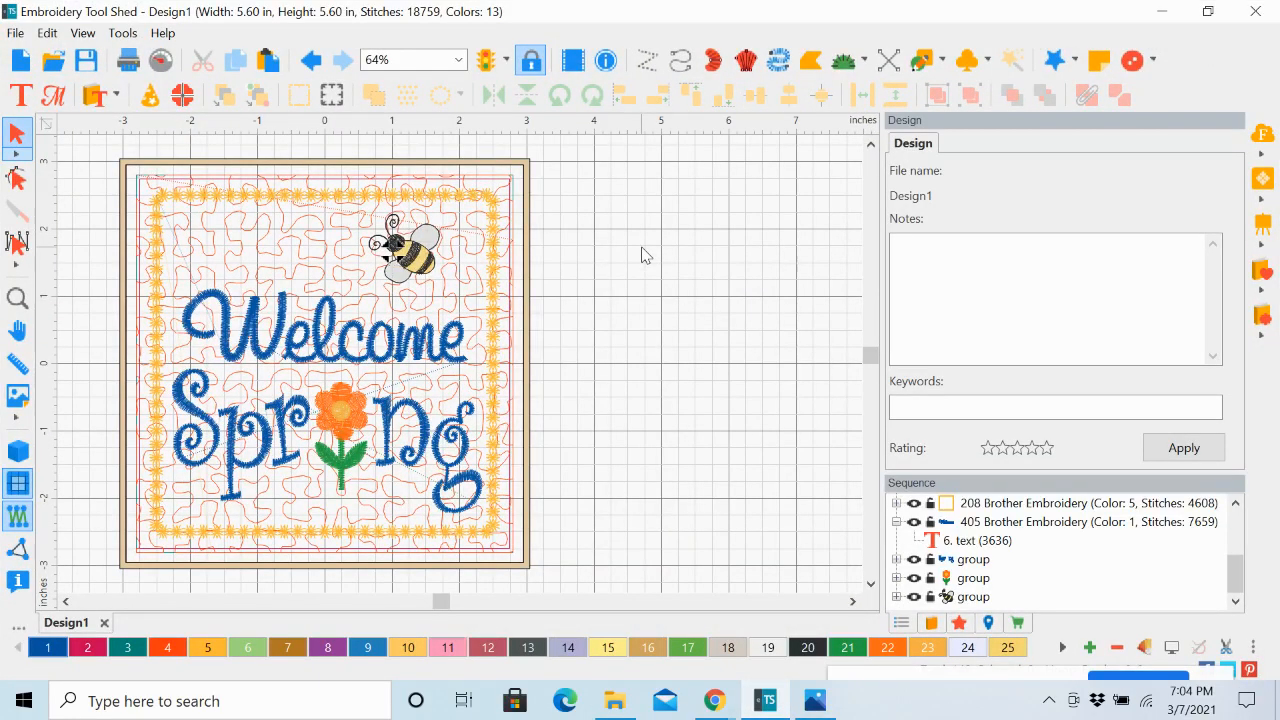
{"action": "left_click", "coordinate": [680, 62]}
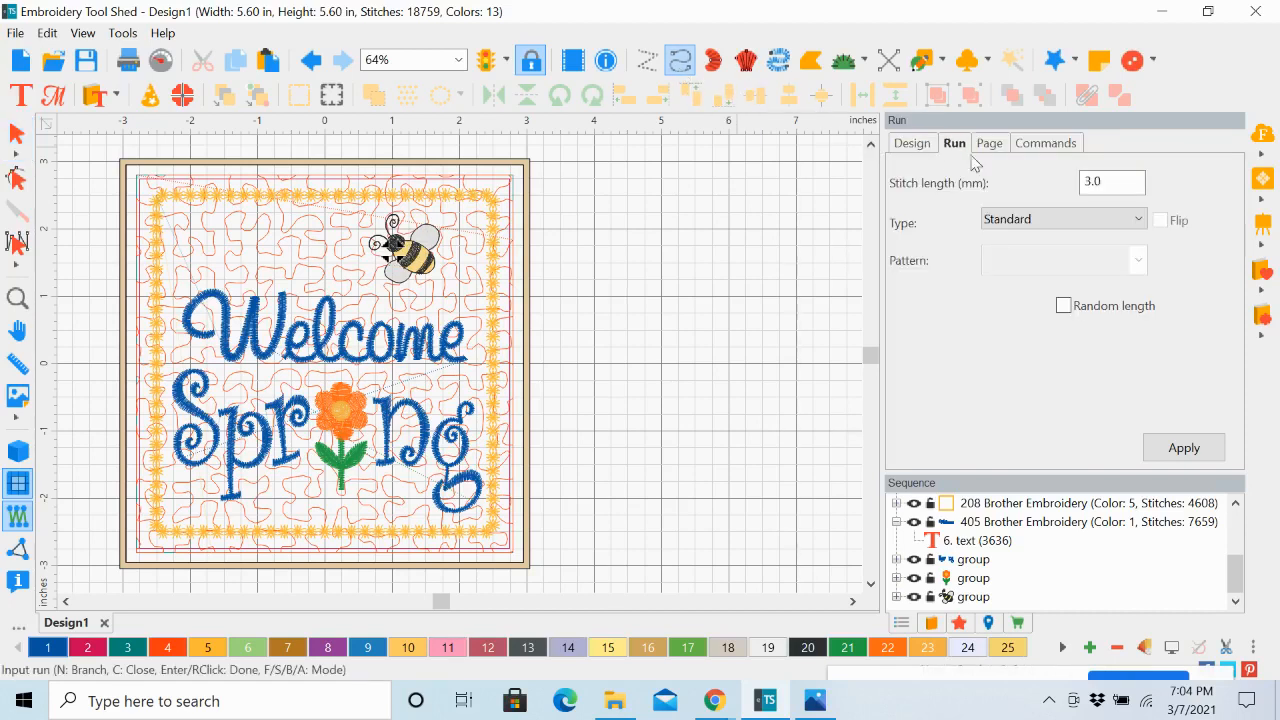
{"action": "left_click", "coordinate": [1106, 192]}
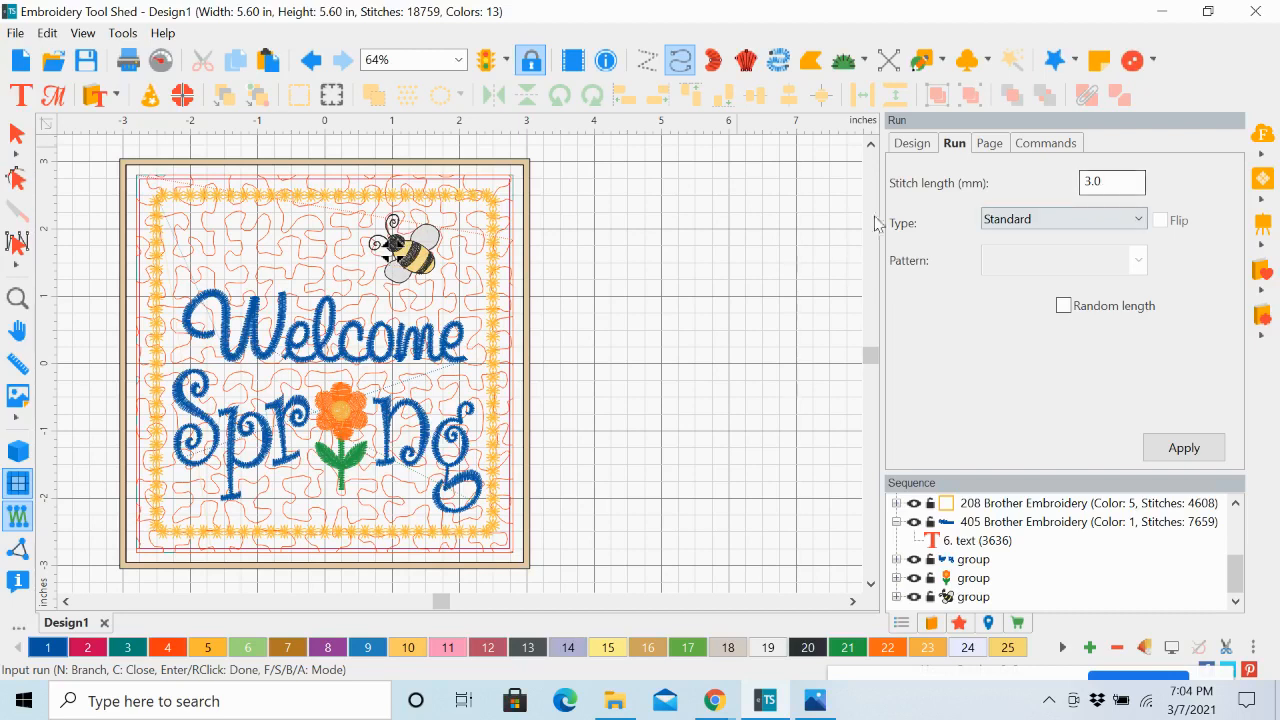
{"action": "left_click", "coordinate": [1138, 220]}
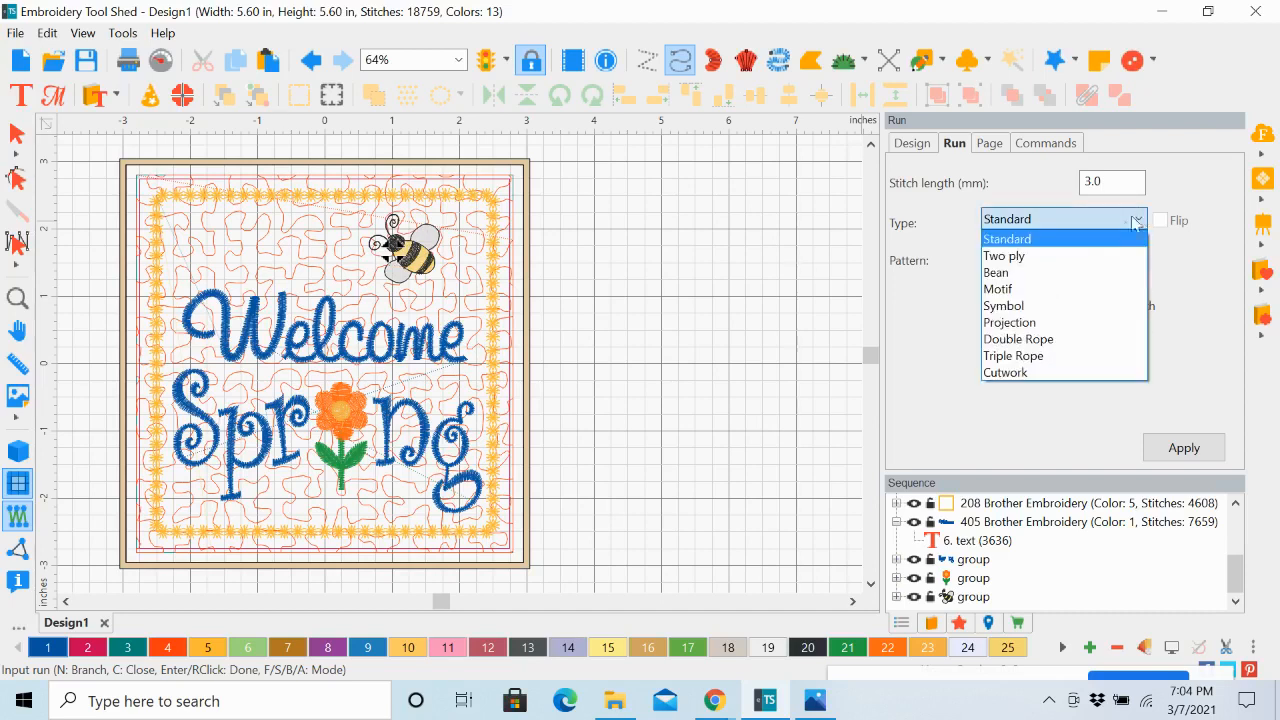
{"action": "left_click", "coordinate": [1093, 270]}
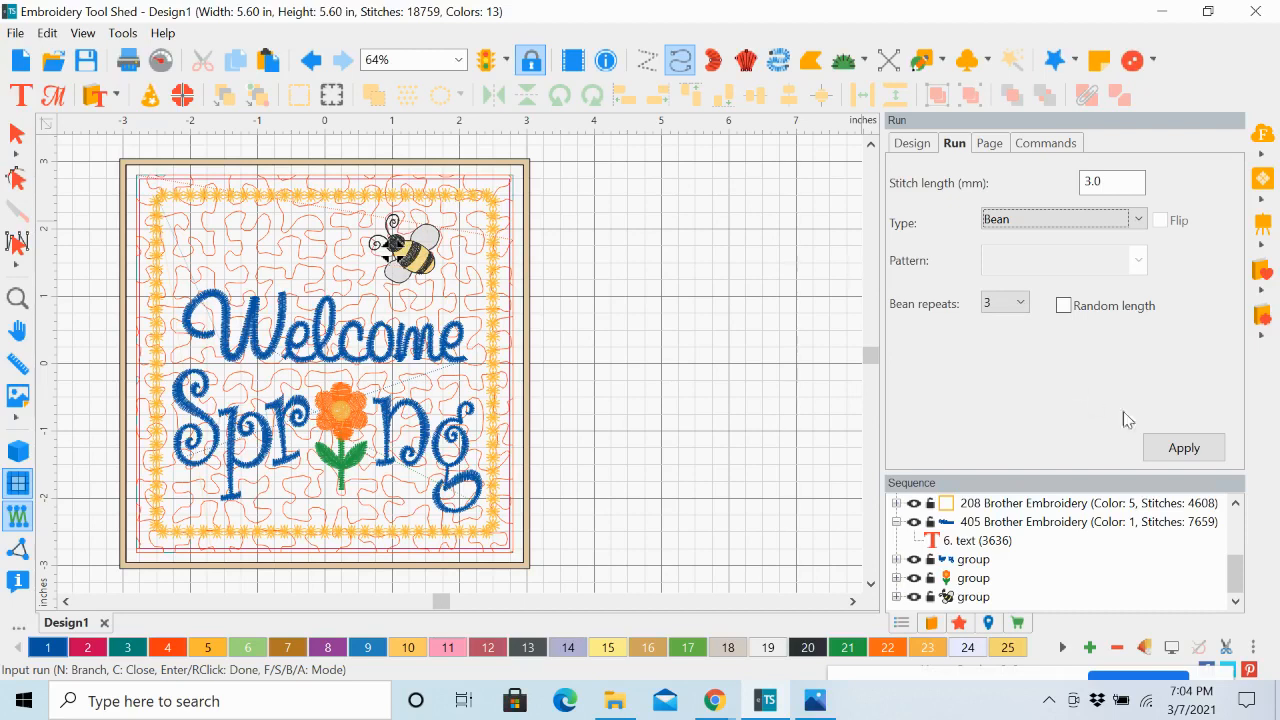
{"action": "left_click", "coordinate": [1192, 448]}
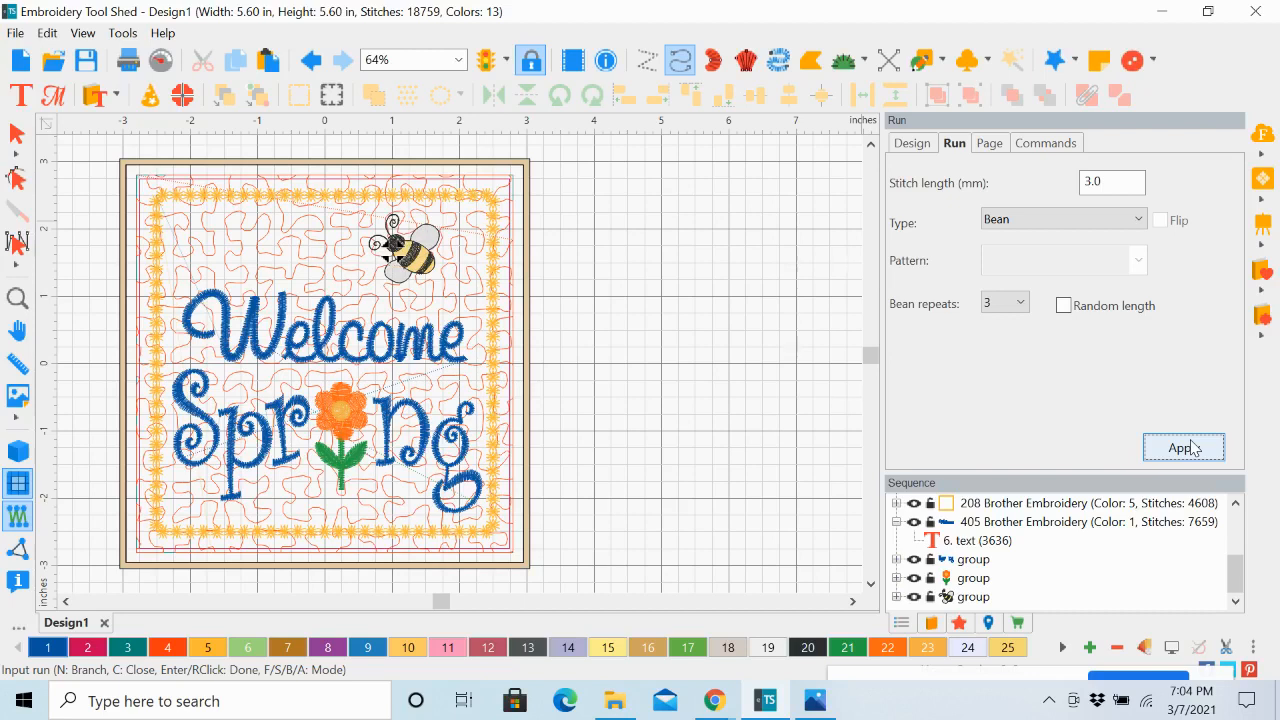
Step: Set both the tie in and the tie off of the run stitch to basic and apply them
{"action": "left_click", "coordinate": [1041, 148]}
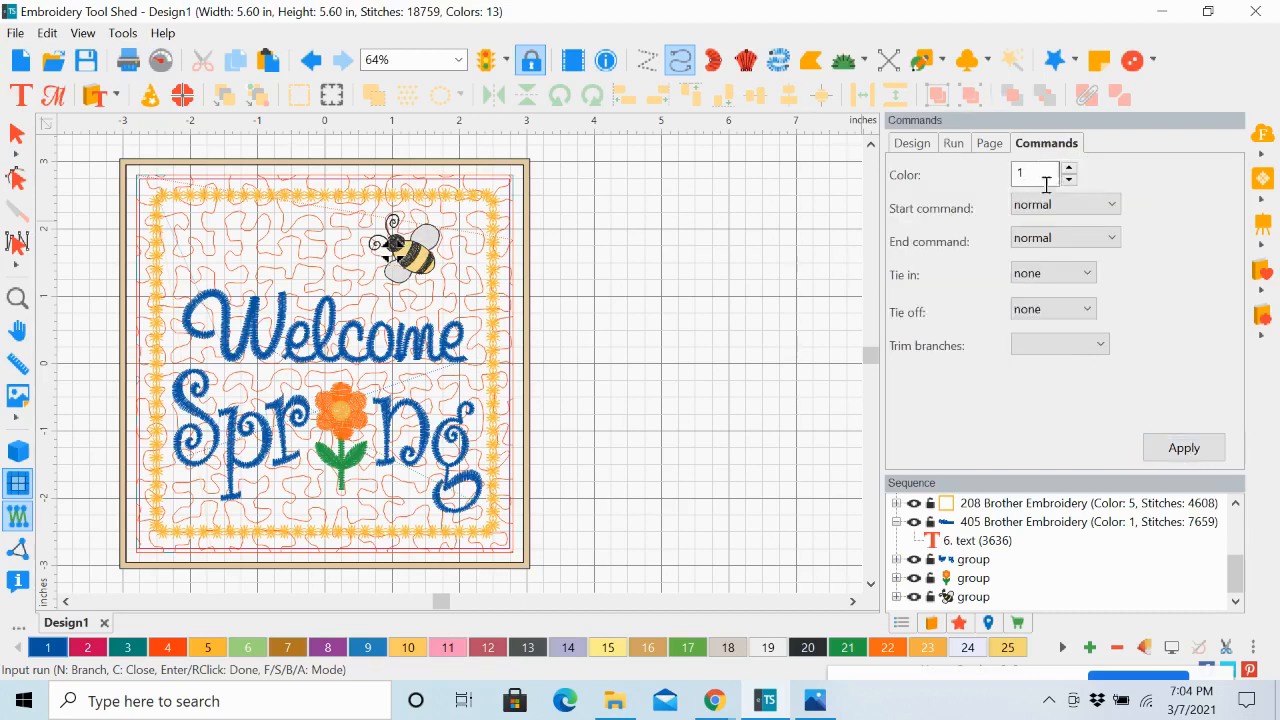
{"action": "left_click", "coordinate": [1090, 275]}
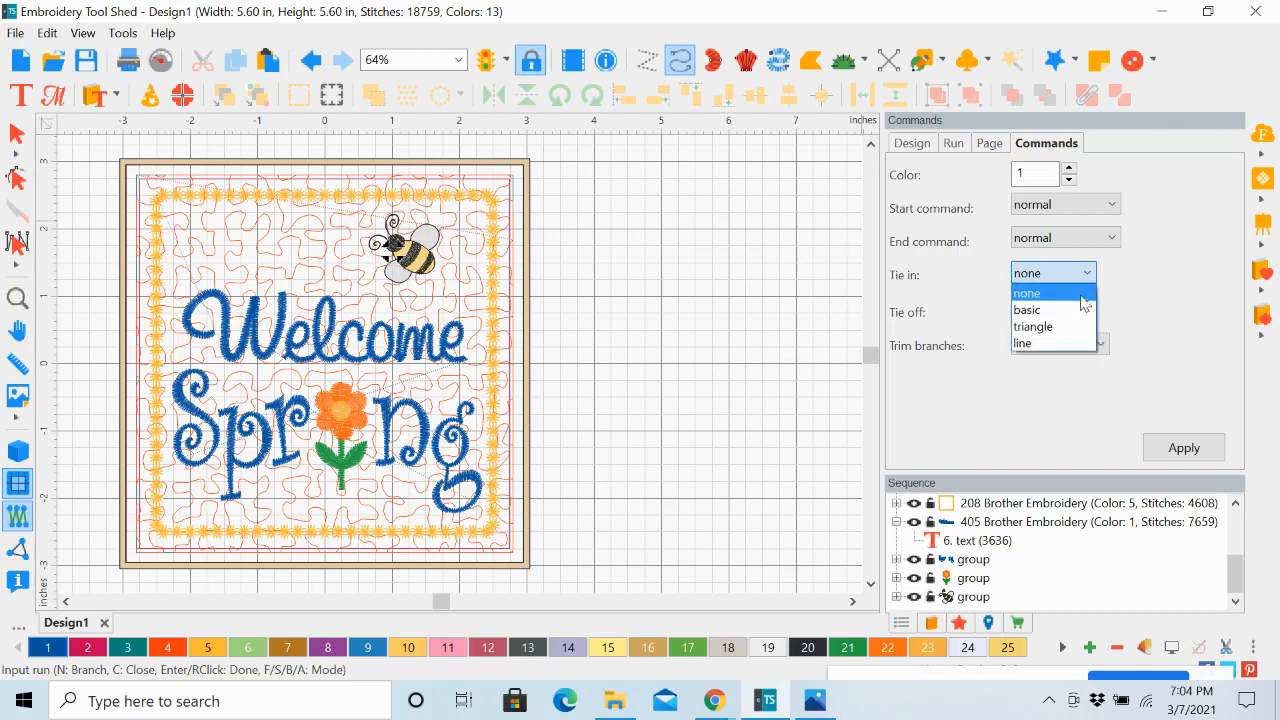
{"action": "left_click", "coordinate": [1083, 310]}
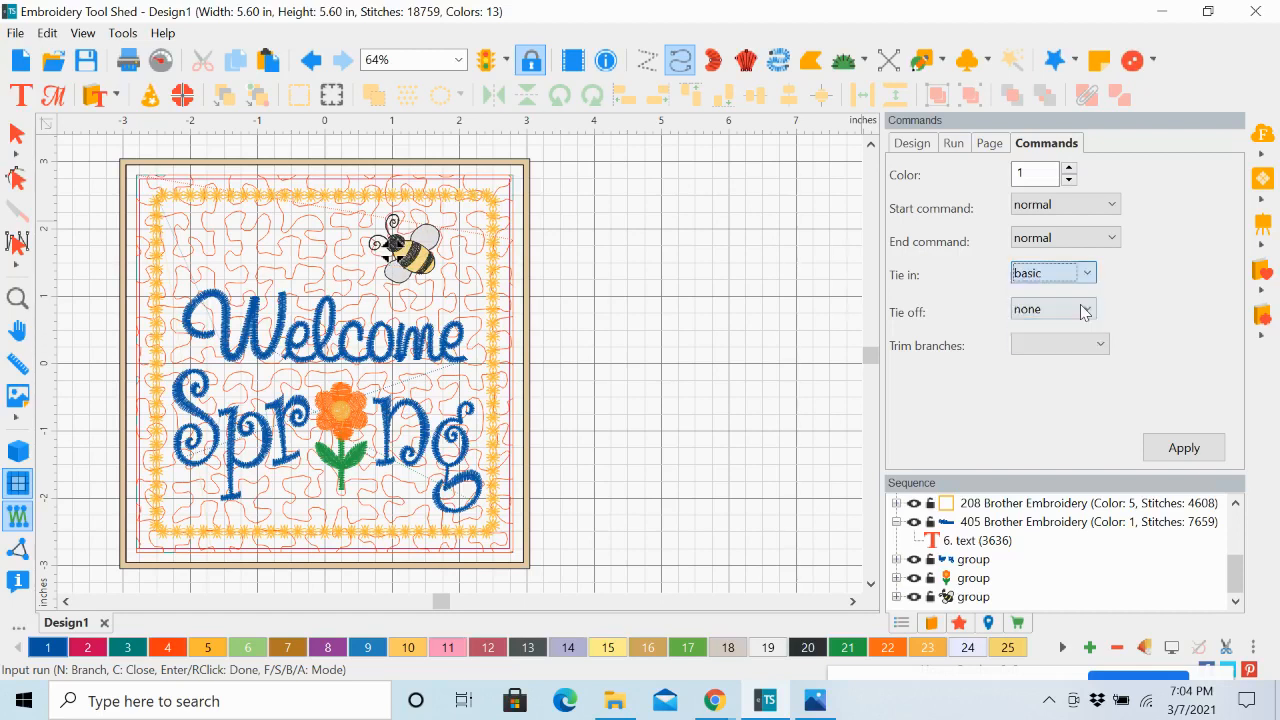
{"action": "left_click", "coordinate": [1088, 310]}
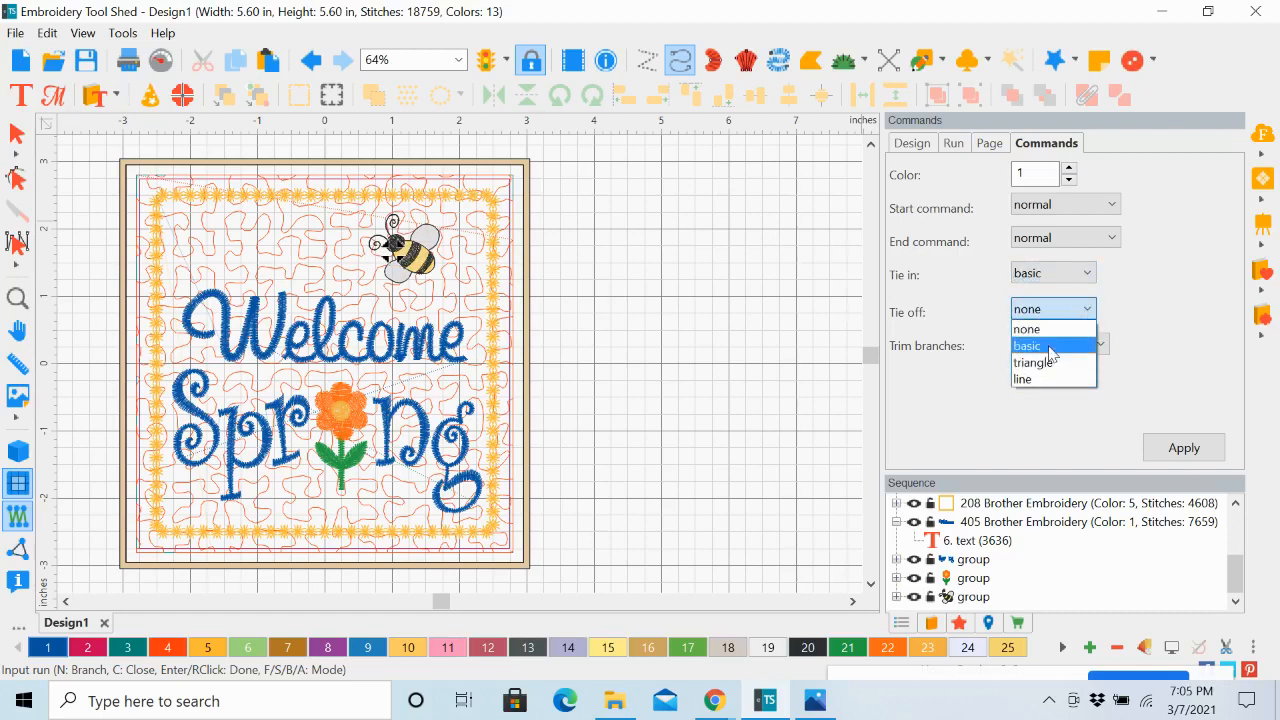
{"action": "left_click", "coordinate": [1052, 345]}
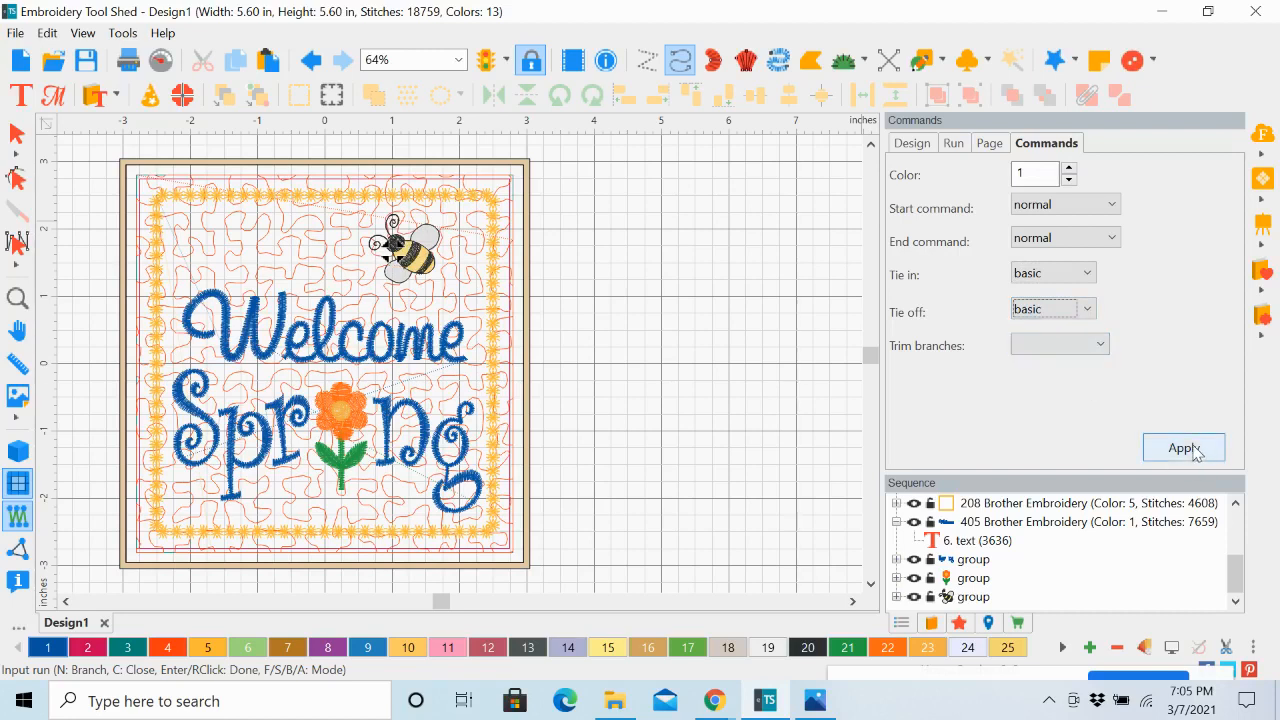
{"action": "left_click", "coordinate": [1197, 452]}
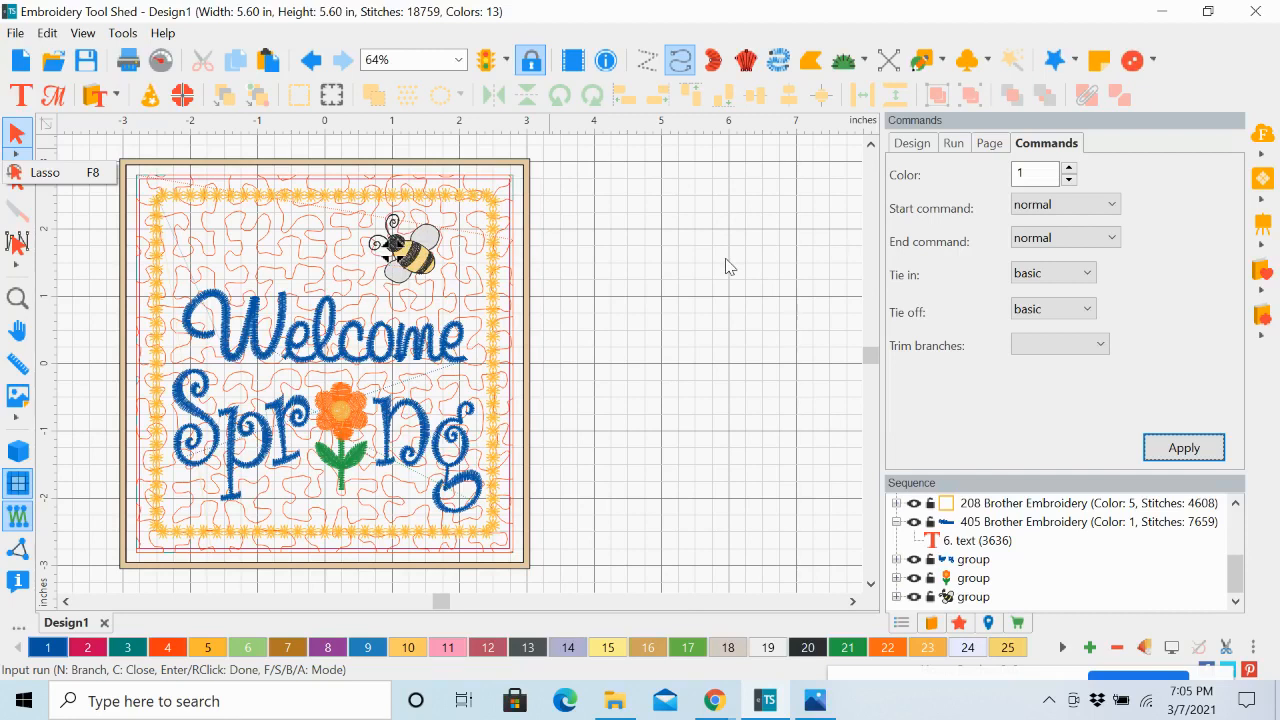
{"action": "left_click", "coordinate": [1185, 448]}
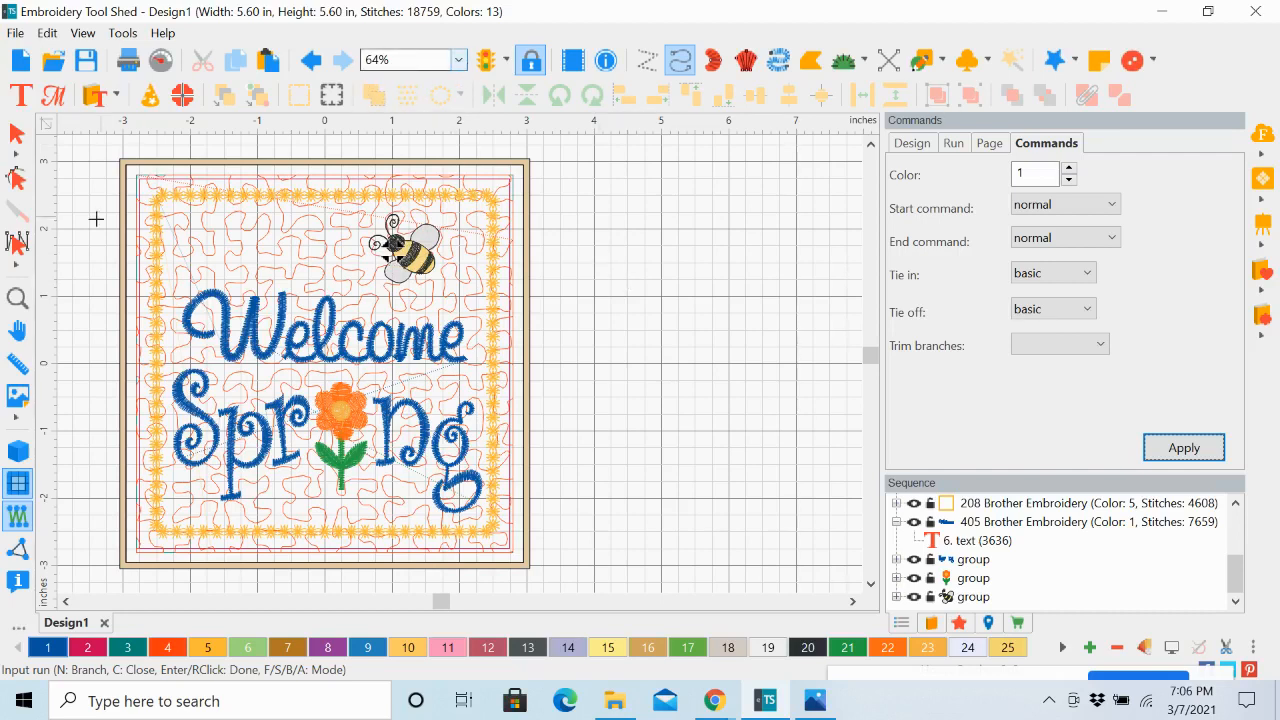
Step: Draw the bee's flight trail as a curved Run path from its tail, below the bee, through one loop above "Welcome" to the border's upper-left corner
{"action": "left_click", "coordinate": [17, 298]}
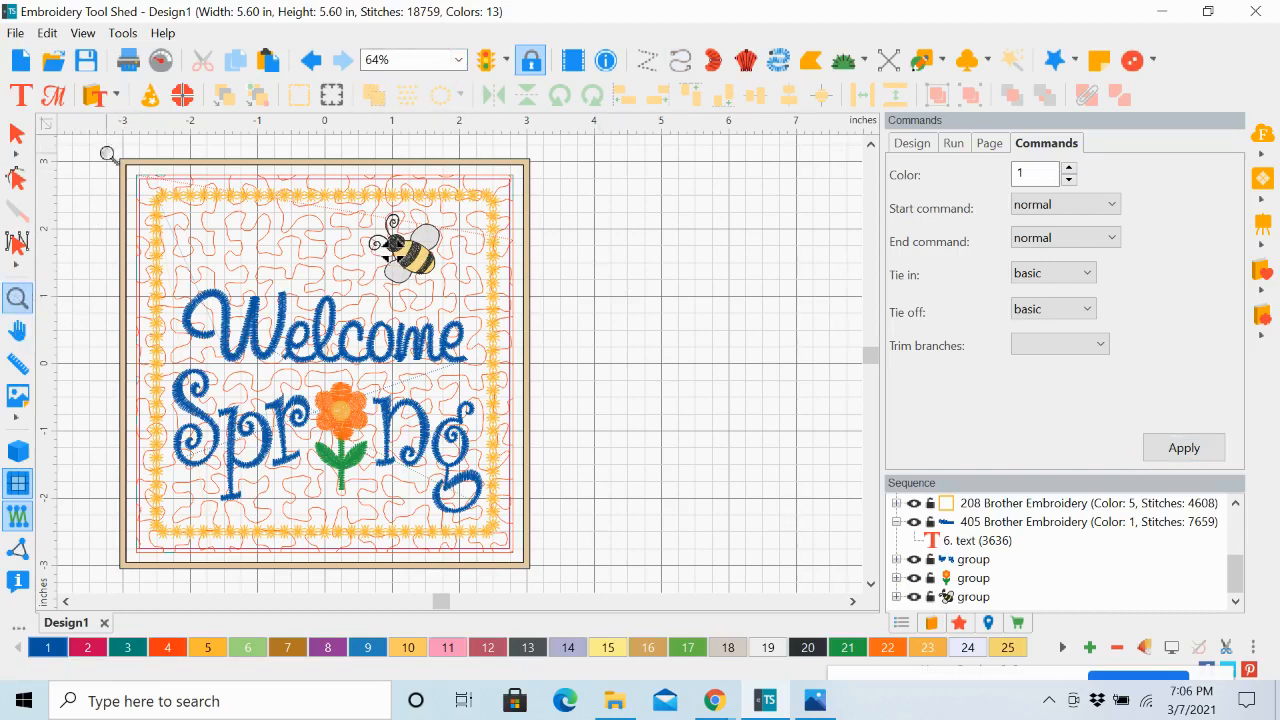
{"action": "left_click_drag", "start_coordinate": [108, 155], "coordinate": [540, 345]}
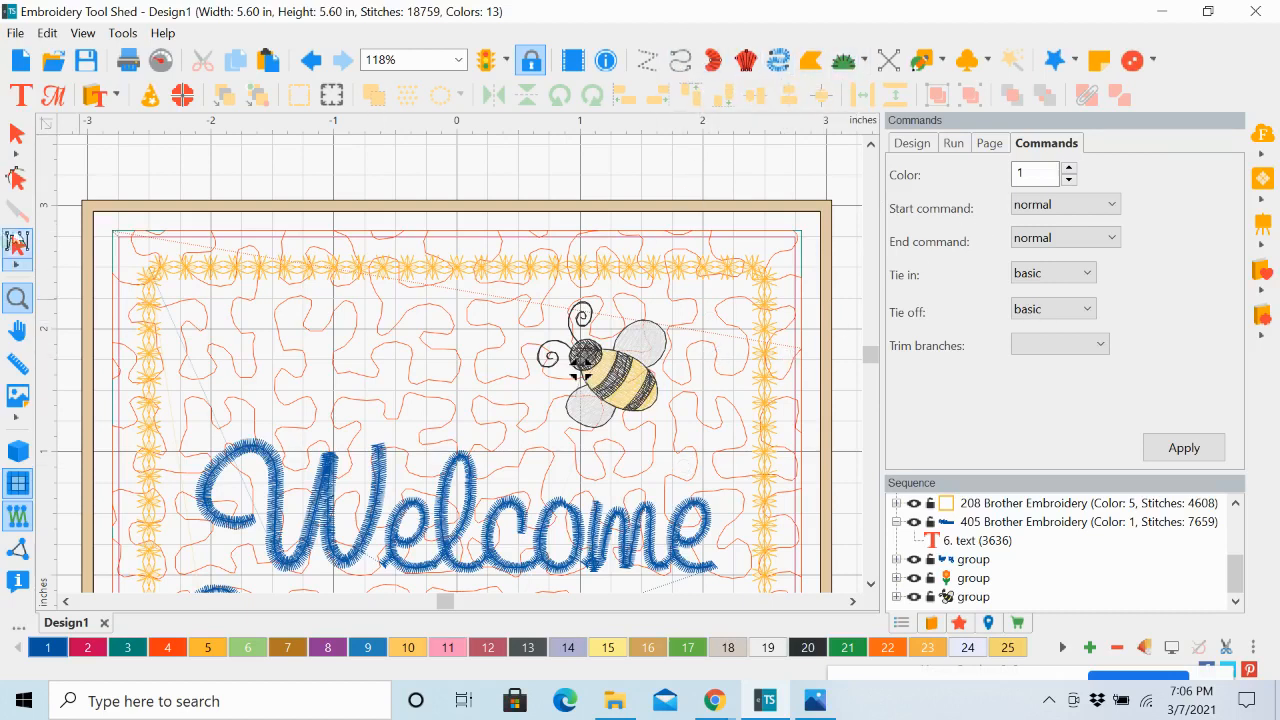
{"action": "left_click", "coordinate": [680, 62]}
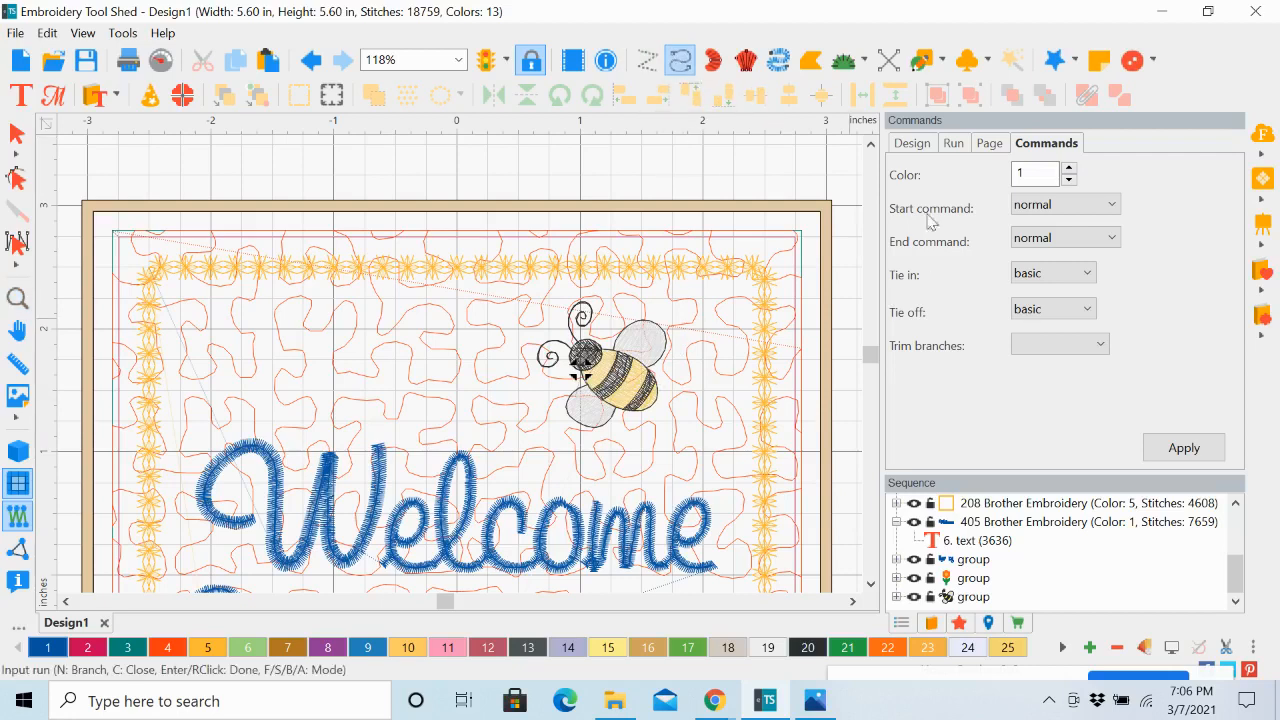
{"action": "left_click", "coordinate": [954, 143]}
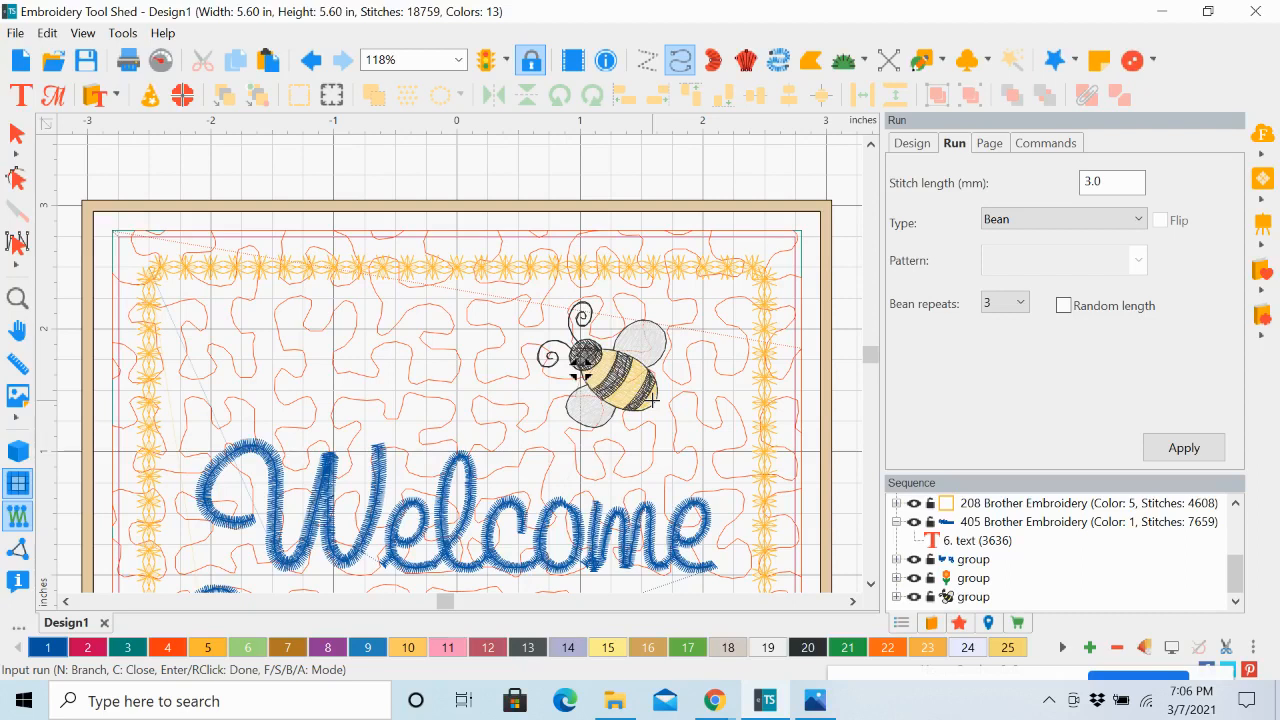
{"action": "left_click", "coordinate": [651, 399]}
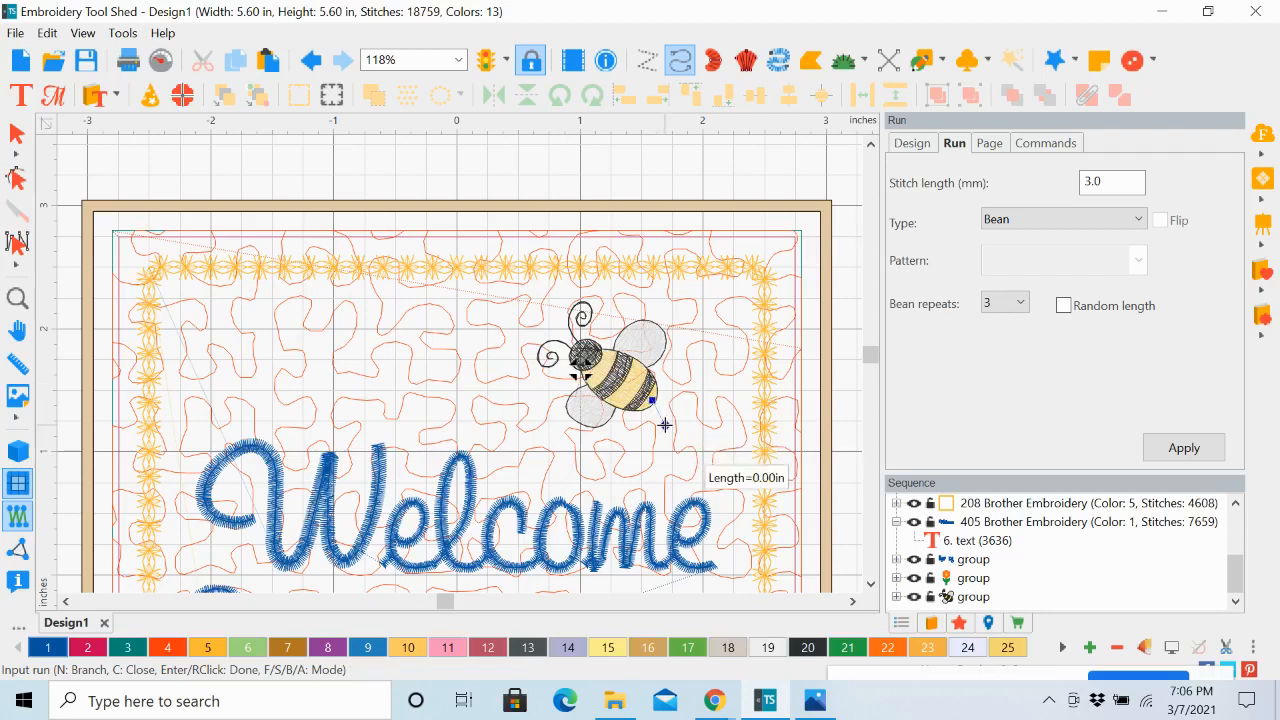
{"action": "left_click", "coordinate": [665, 425]}
{"action": "left_click", "coordinate": [621, 448]}
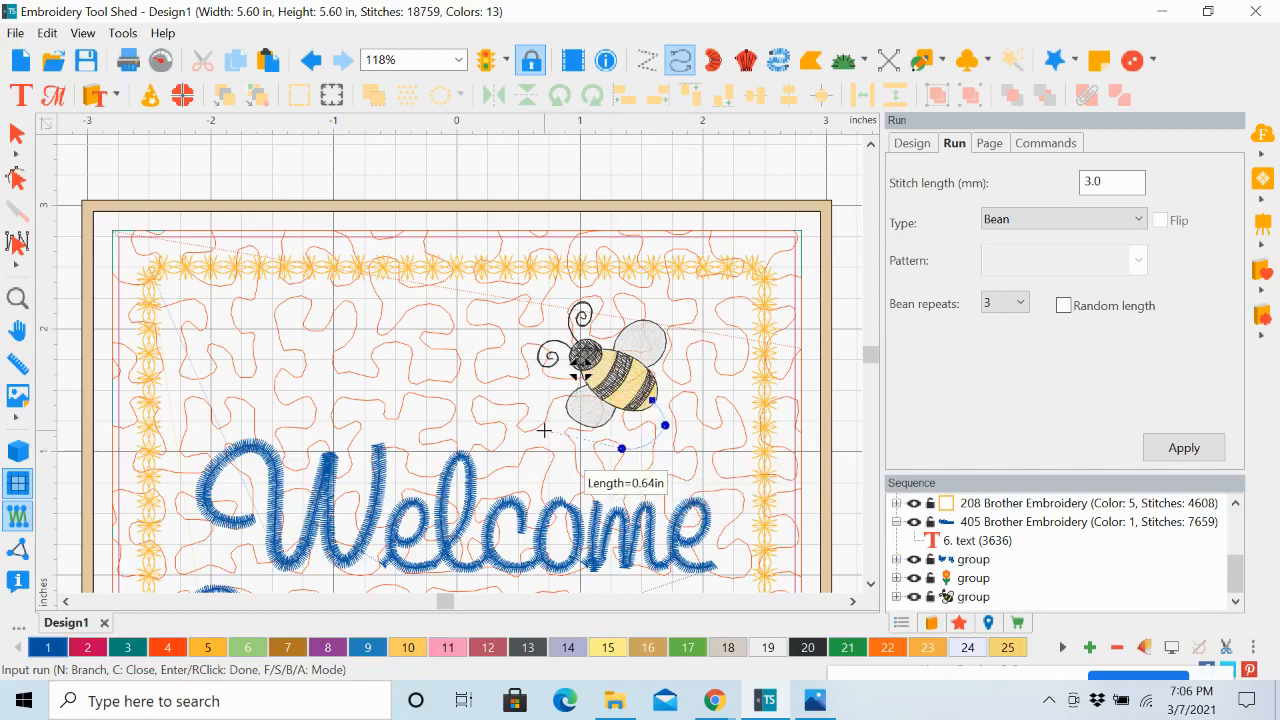
{"action": "left_click", "coordinate": [543, 430]}
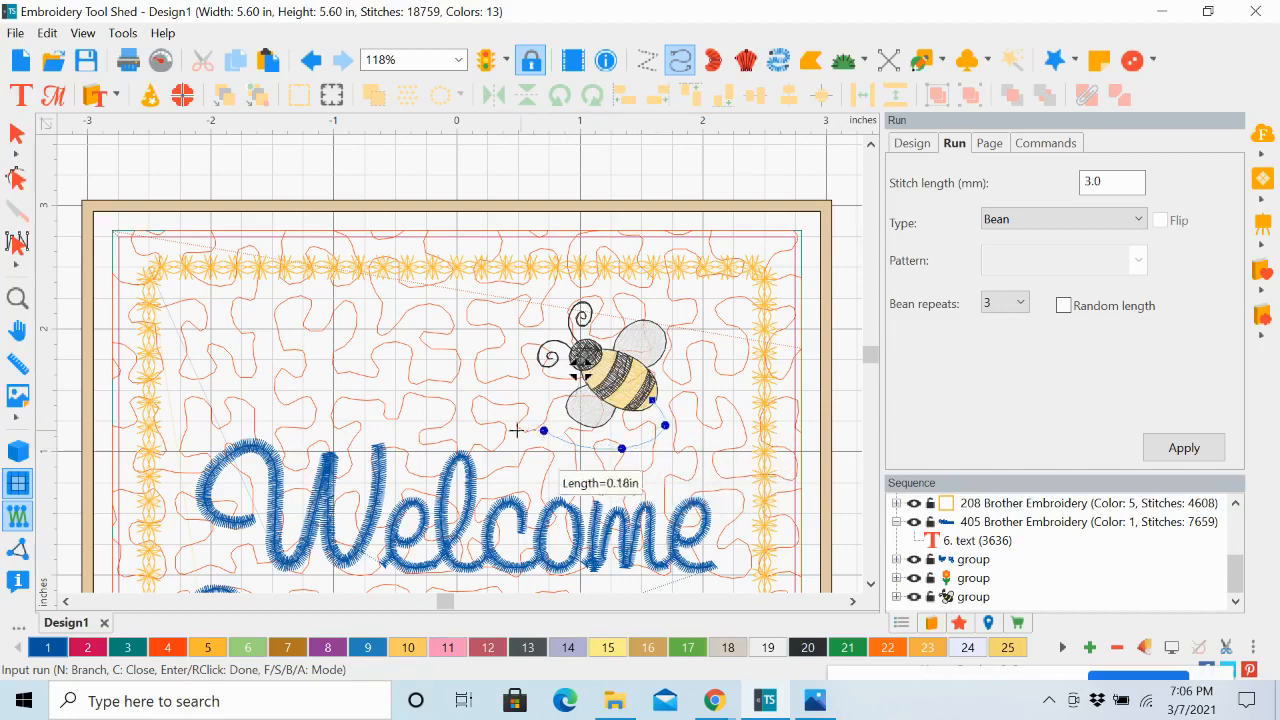
{"action": "left_click", "coordinate": [444, 404]}
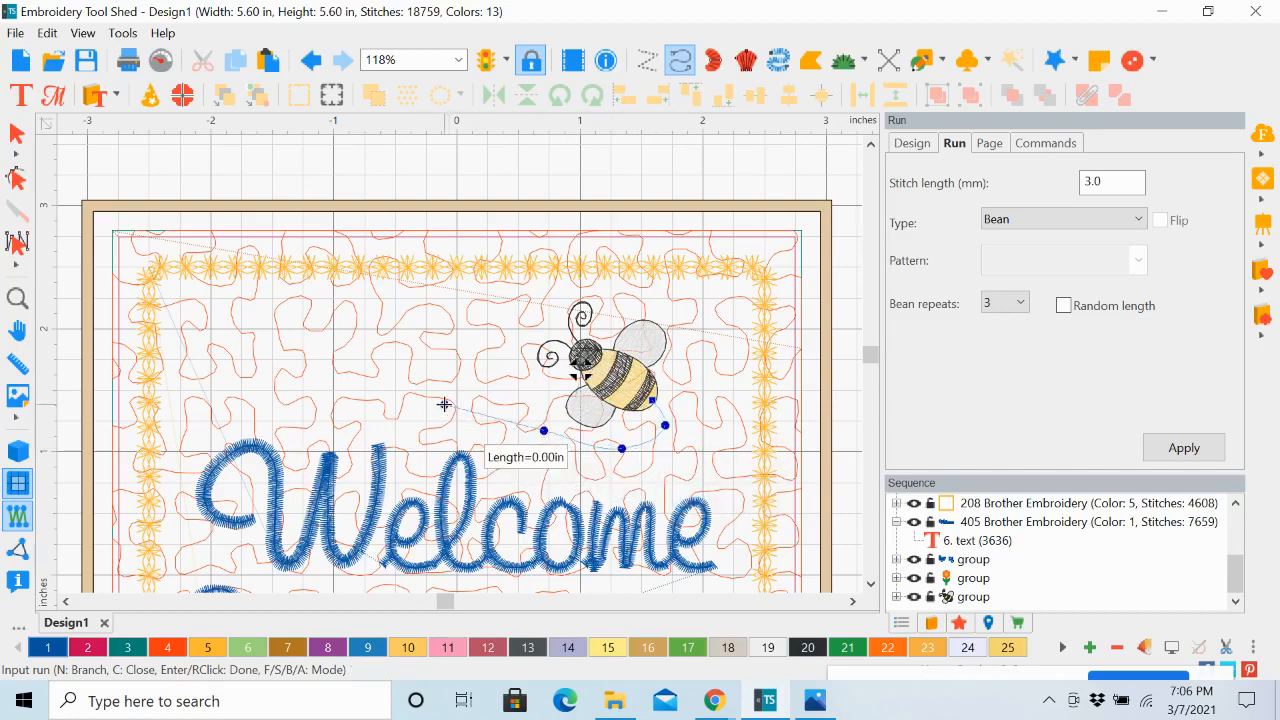
{"action": "left_click", "coordinate": [362, 331]}
{"action": "left_click", "coordinate": [405, 306]}
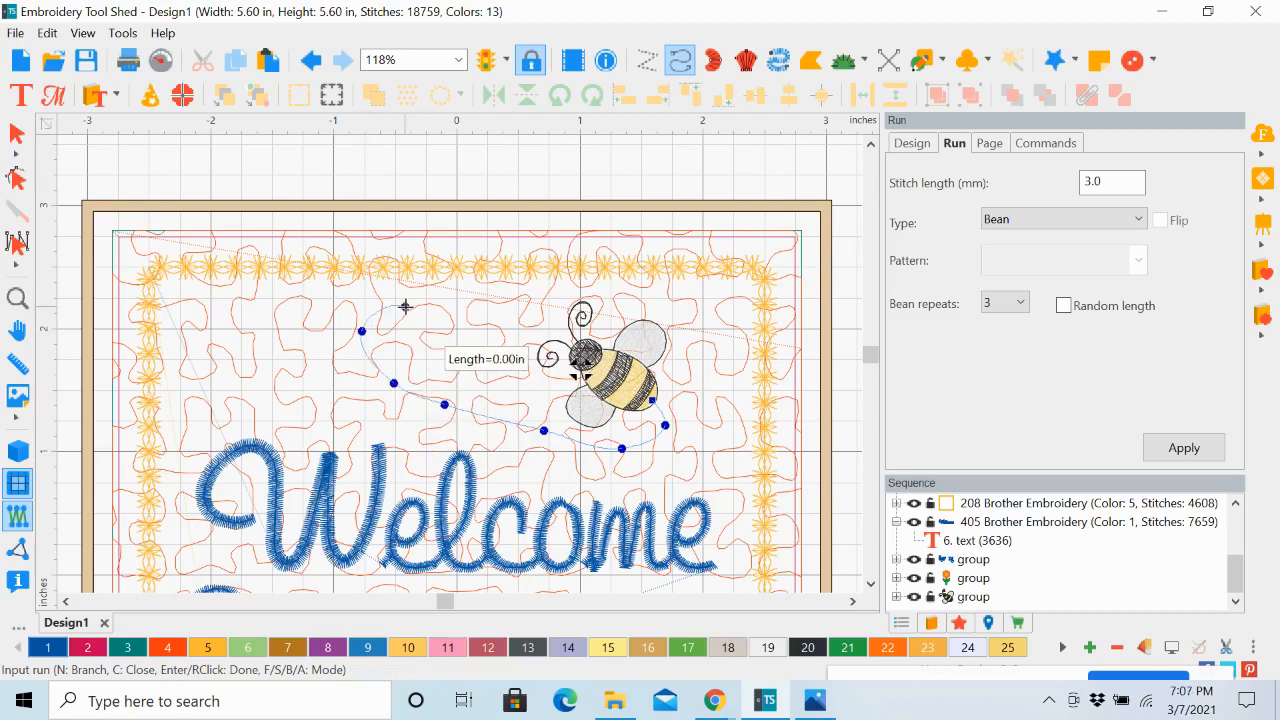
{"action": "left_click", "coordinate": [432, 340]}
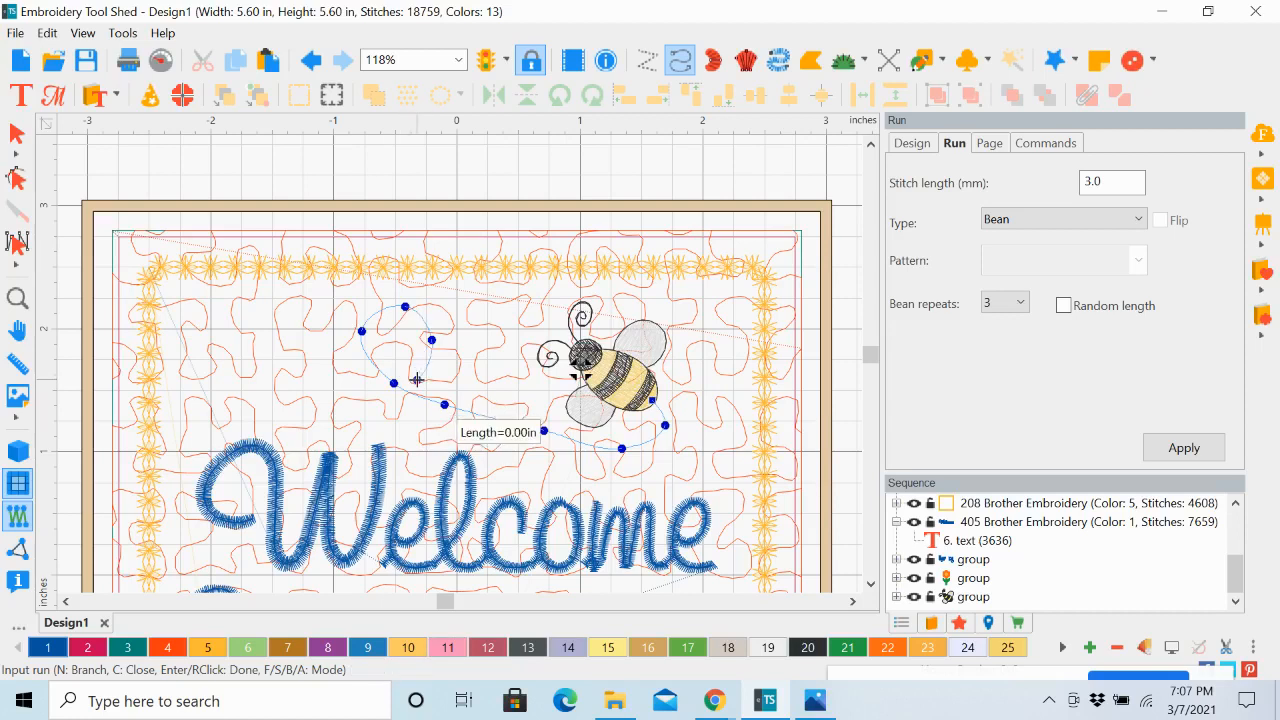
{"action": "left_click", "coordinate": [417, 379]}
{"action": "left_click", "coordinate": [369, 412]}
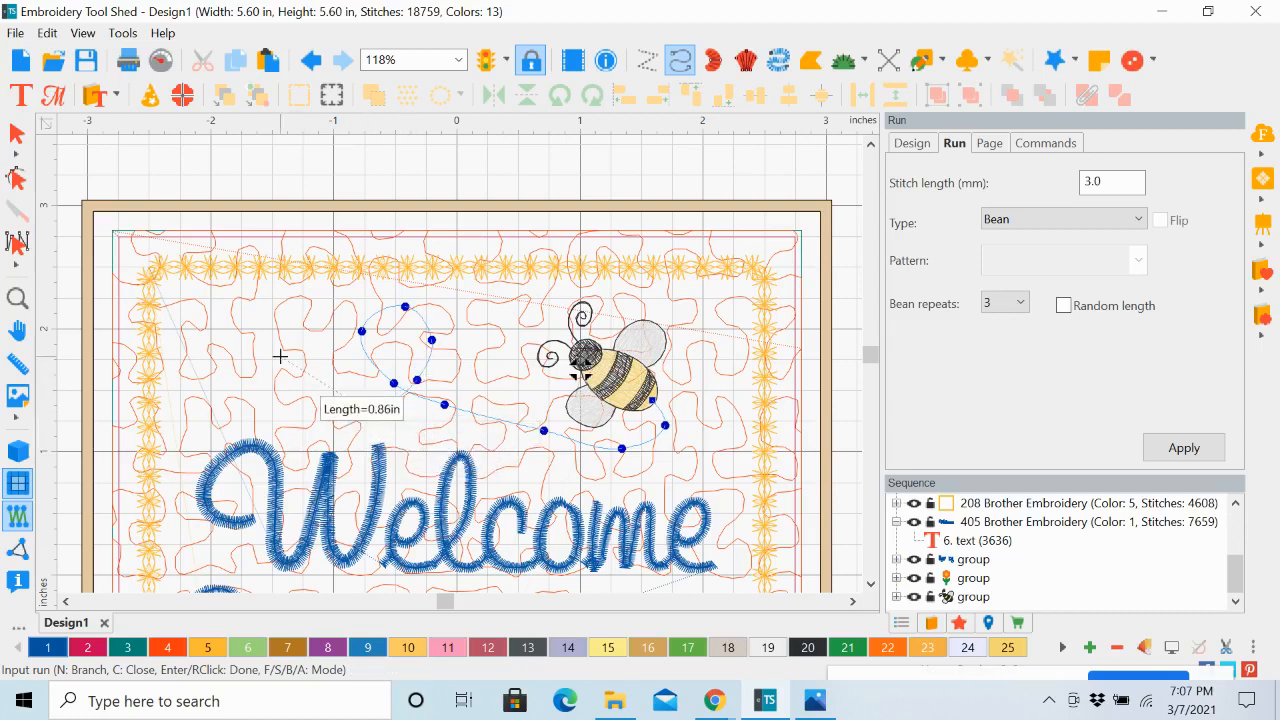
{"action": "left_click", "coordinate": [296, 384]}
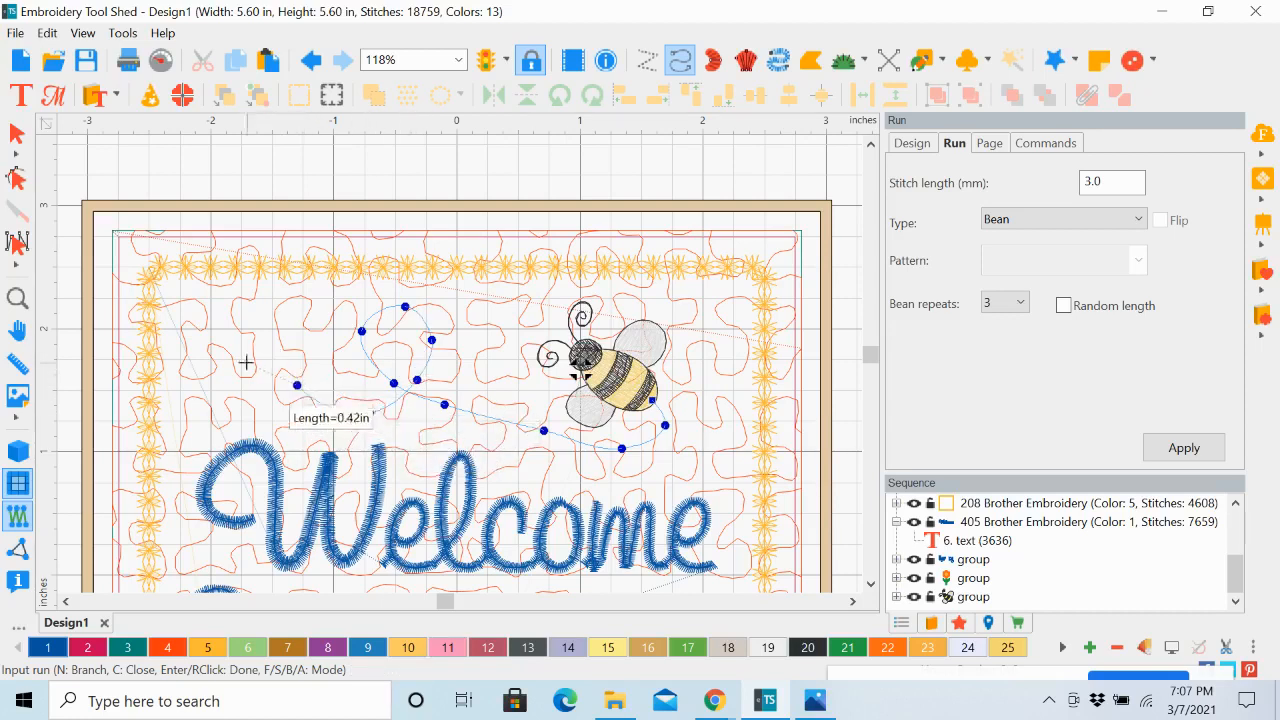
{"action": "left_click", "coordinate": [228, 346]}
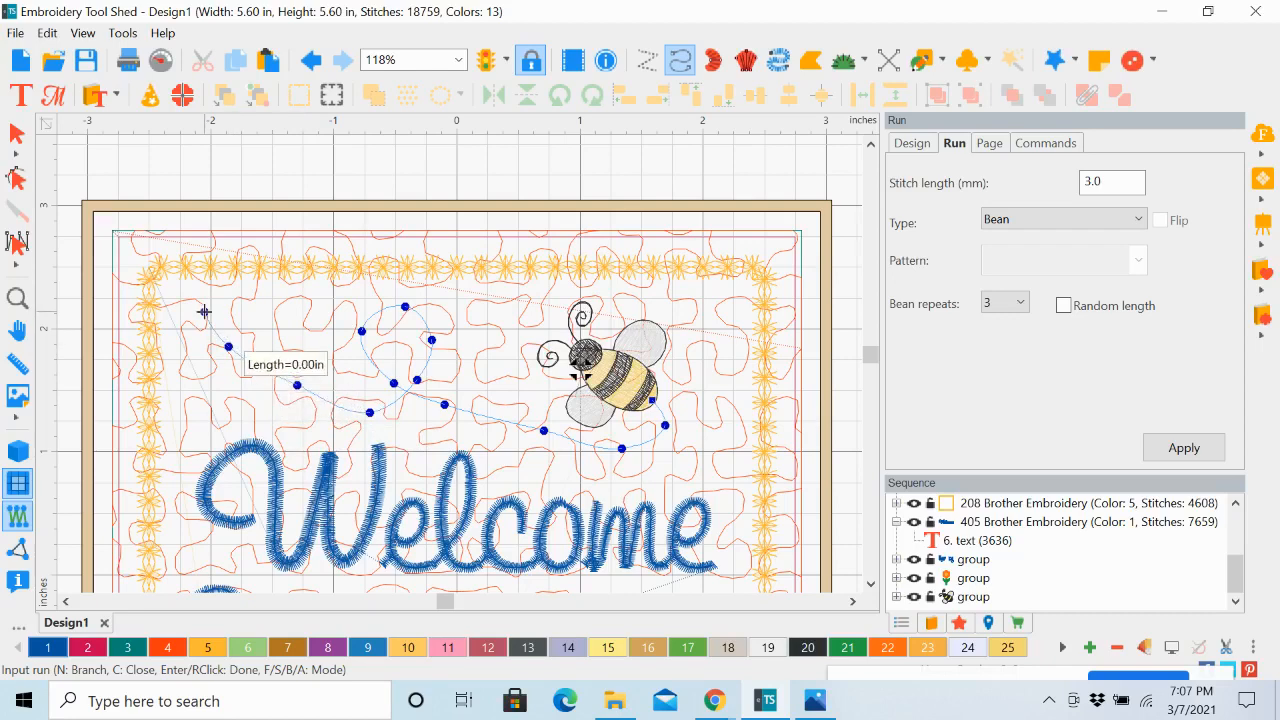
{"action": "right_click", "coordinate": [204, 312]}
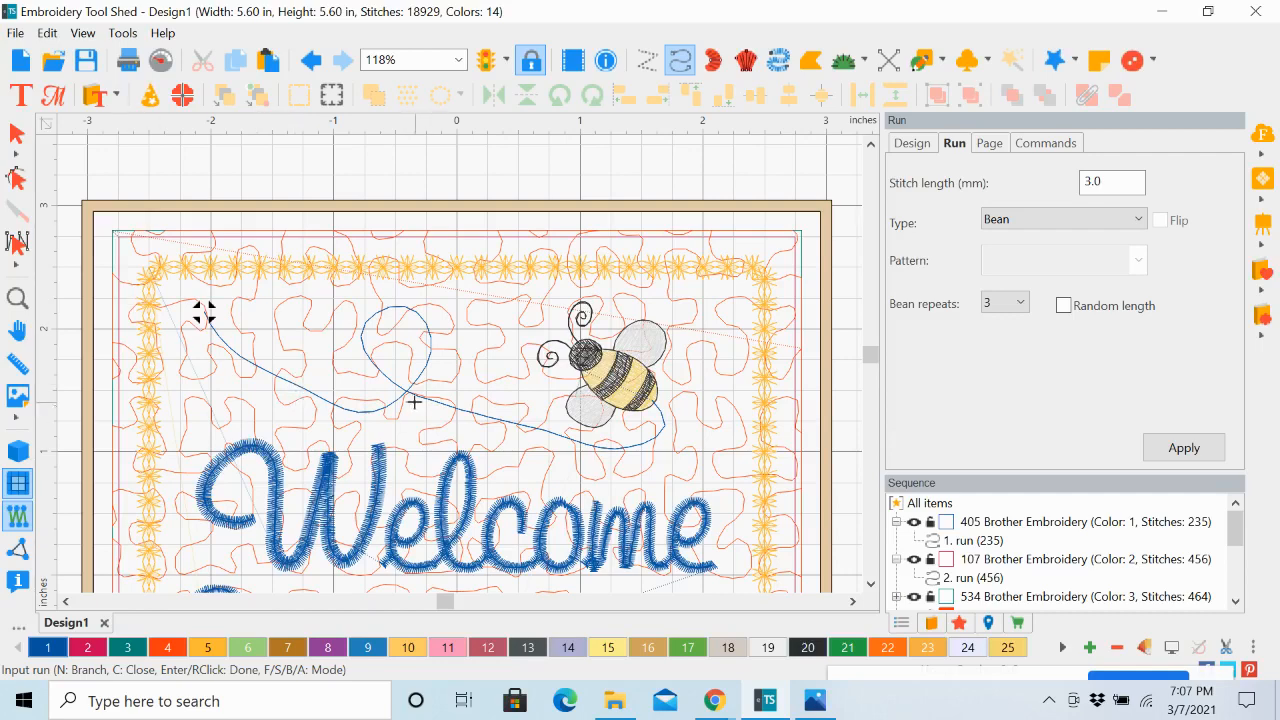
Step: Smooth the bee's flight trail by slightly shifting its outline points along the left curve, the loop and below the bee, and clear the selection
{"action": "left_click", "coordinate": [18, 179]}
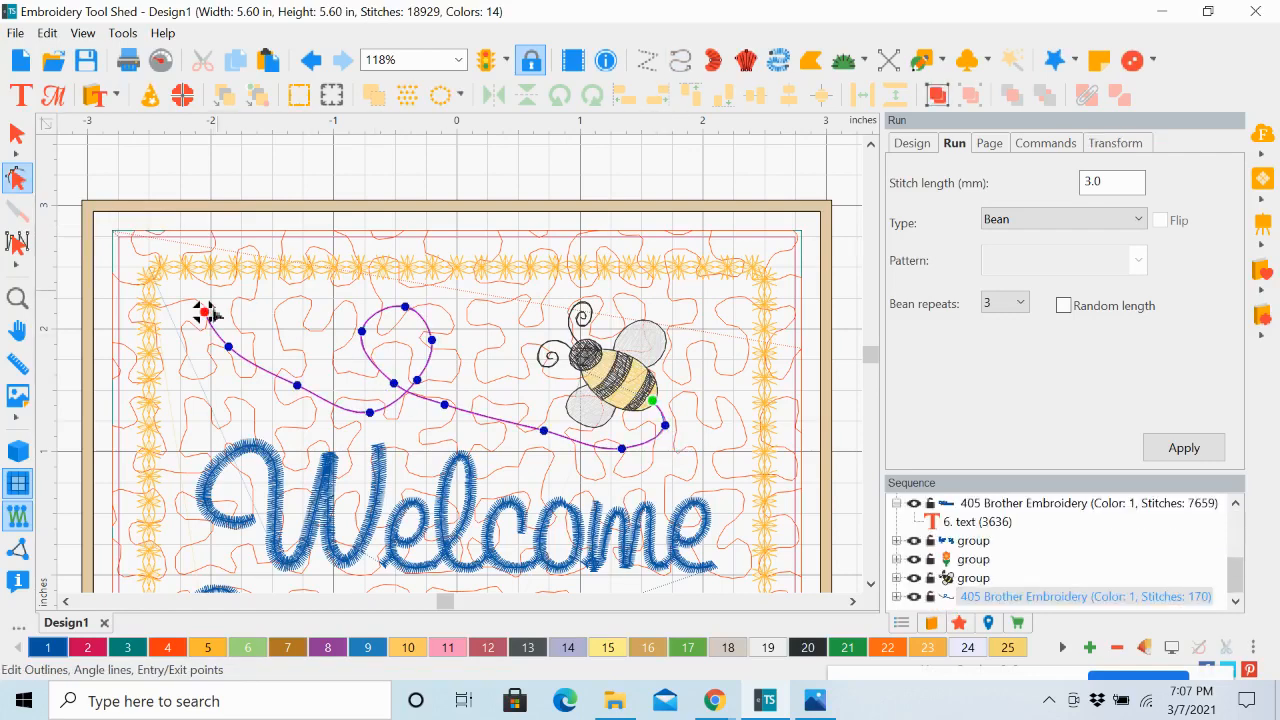
{"action": "left_click", "coordinate": [297, 386]}
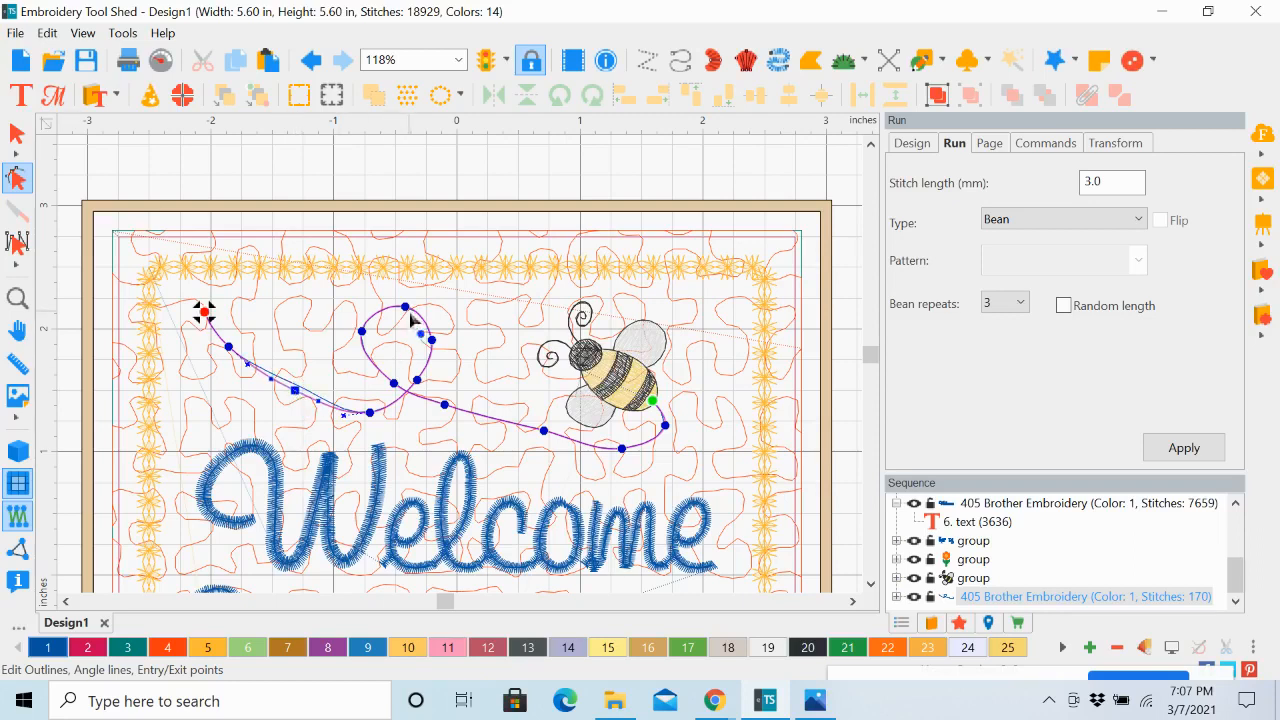
{"action": "left_click", "coordinate": [395, 384]}
{"action": "left_click_drag", "start_coordinate": [395, 385], "coordinate": [382, 379]}
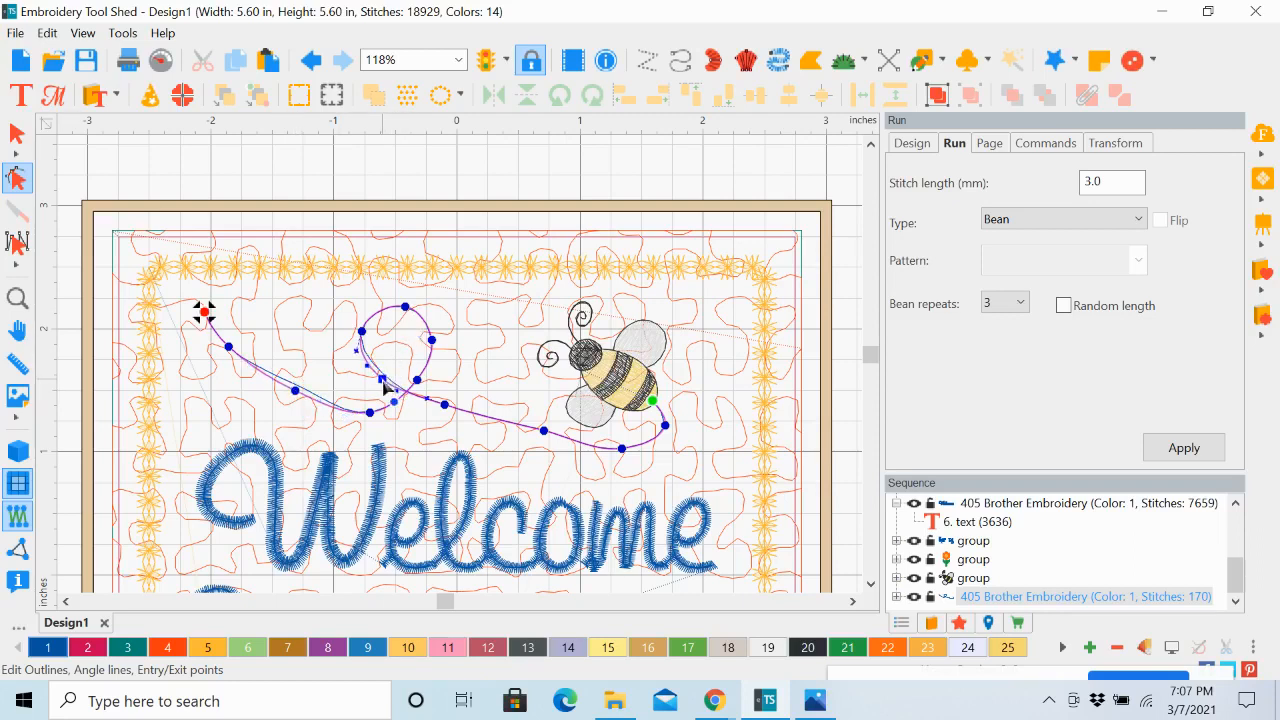
{"action": "left_click", "coordinate": [444, 405]}
{"action": "left_click", "coordinate": [543, 430]}
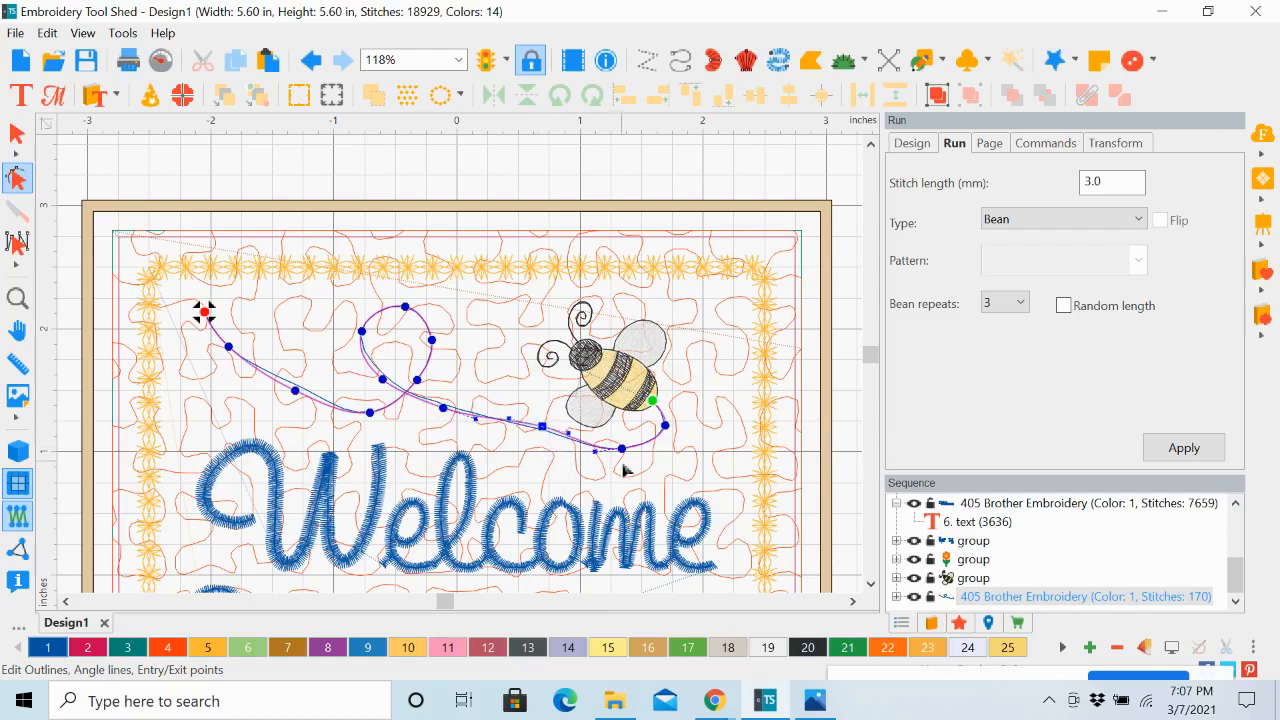
{"action": "left_click", "coordinate": [665, 426]}
{"action": "left_click_drag", "start_coordinate": [665, 427], "coordinate": [661, 428]}
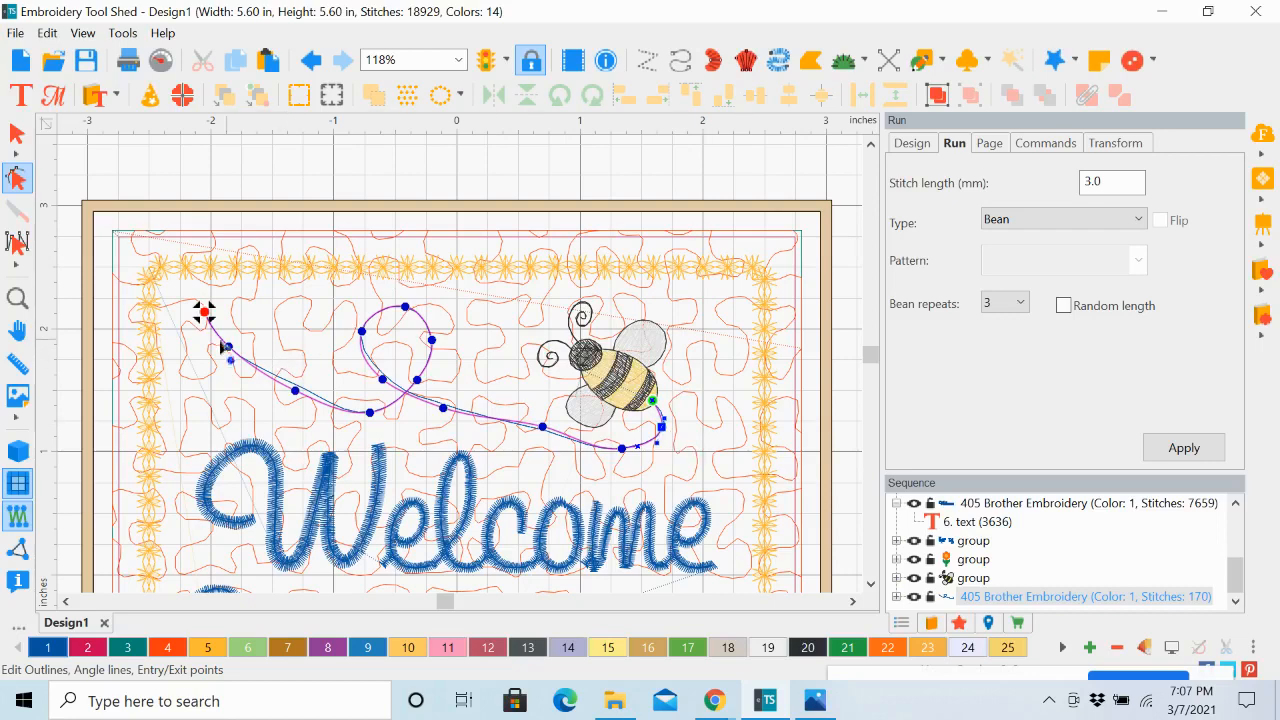
{"action": "left_click_drag", "start_coordinate": [204, 311], "coordinate": [205, 312]}
{"action": "left_click", "coordinate": [303, 168]}
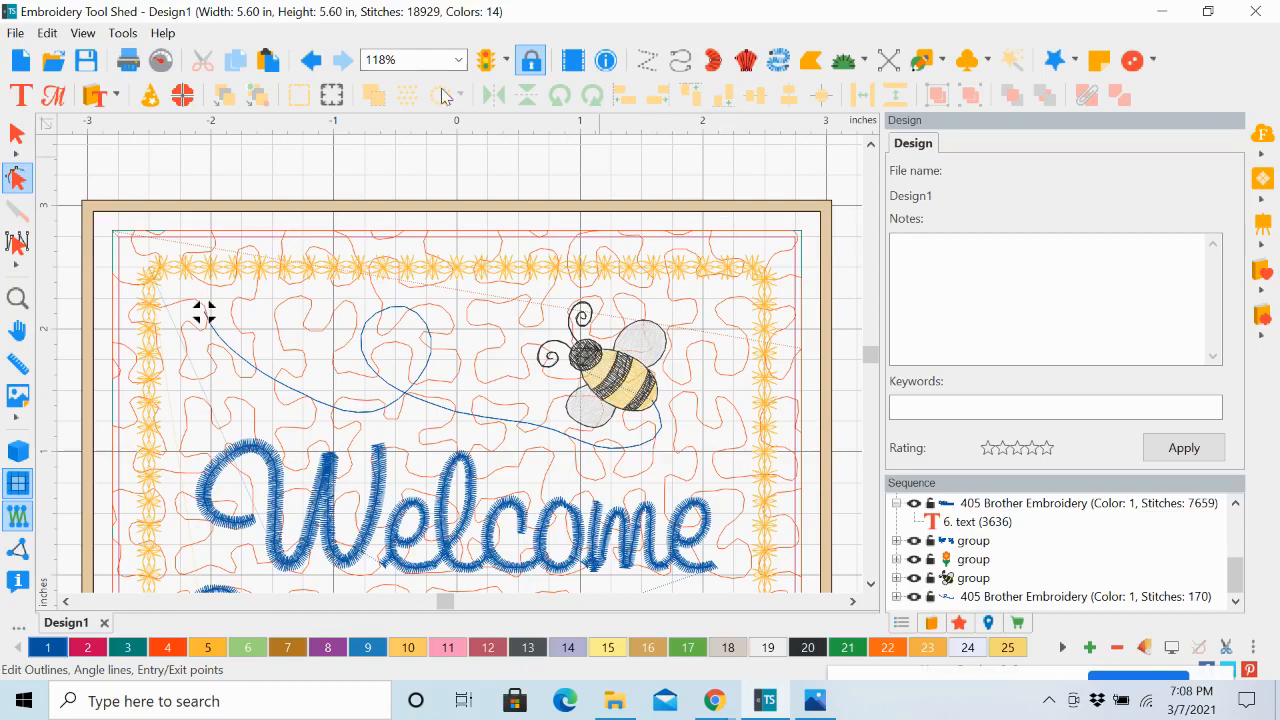
{"action": "left_click", "coordinate": [459, 60]}
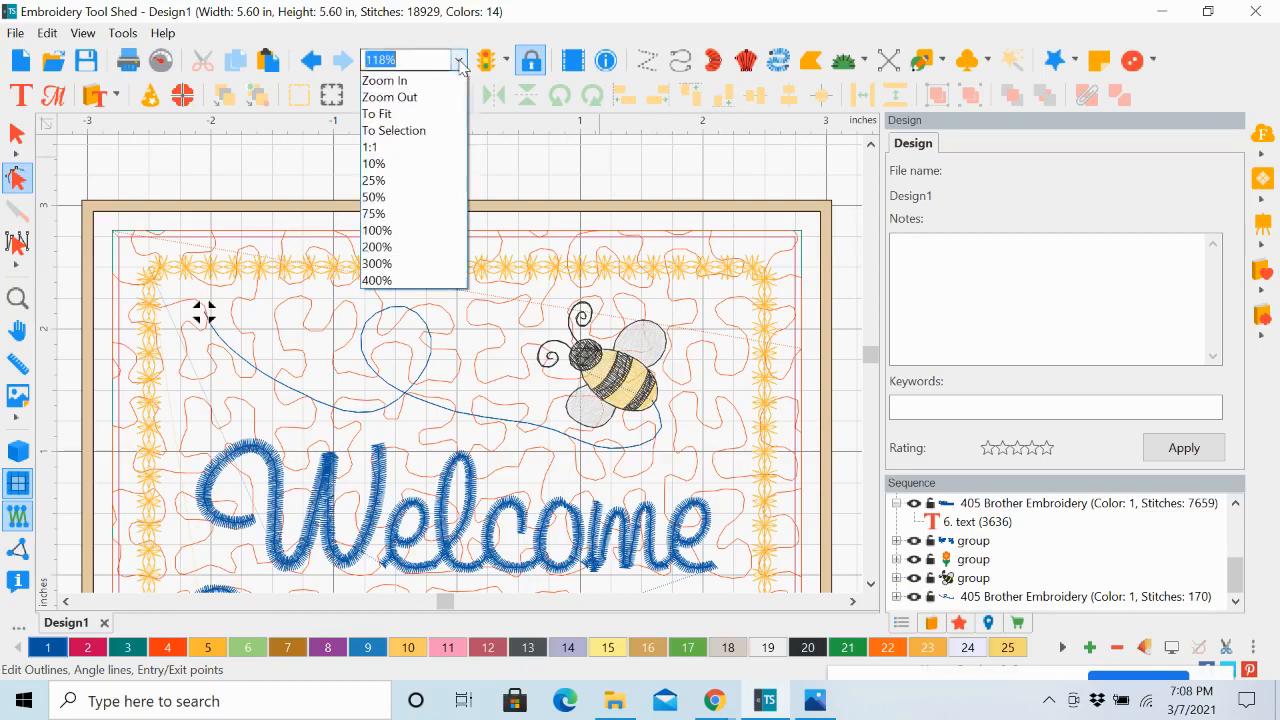
{"action": "left_click", "coordinate": [443, 119]}
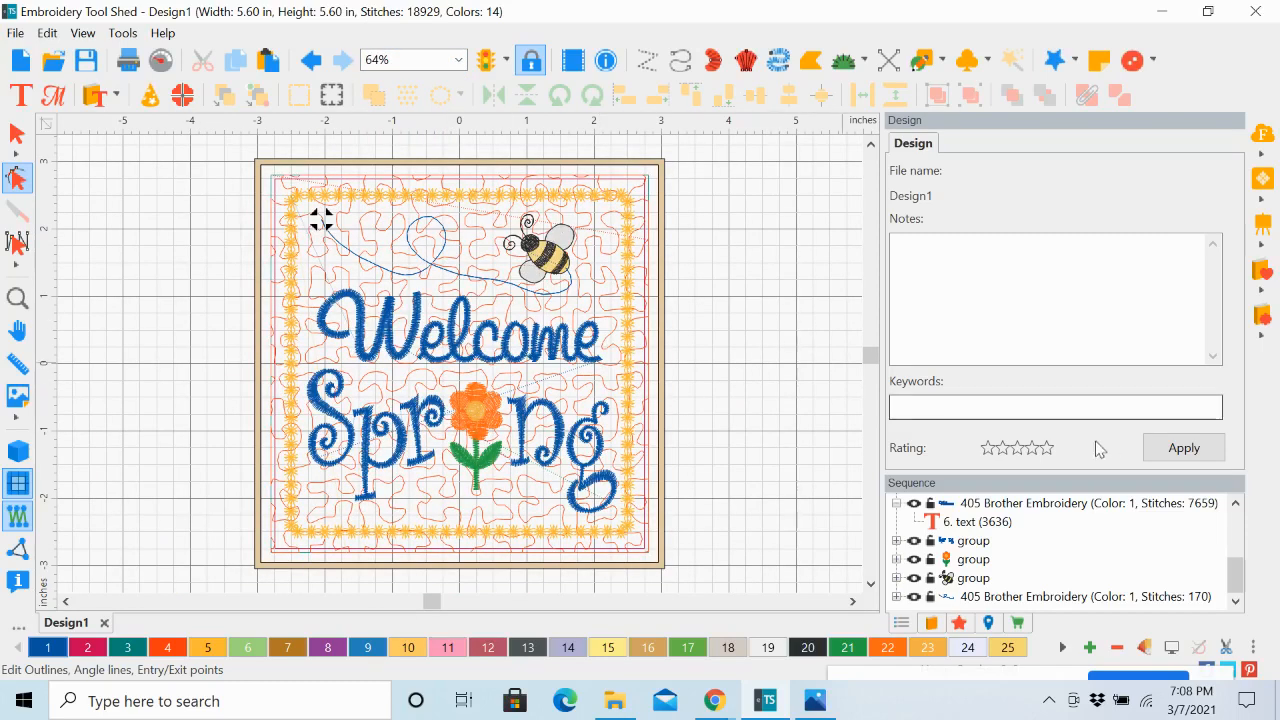
Step: Review the stitch sequence from the first placement run to the bee's flight trail, collapsing the "Welcome" text's color entry
{"action": "left_click_drag", "start_coordinate": [1234, 572], "coordinate": [1236, 515]}
{"action": "left_click", "coordinate": [1236, 604]}
{"action": "left_click", "coordinate": [1236, 604]}
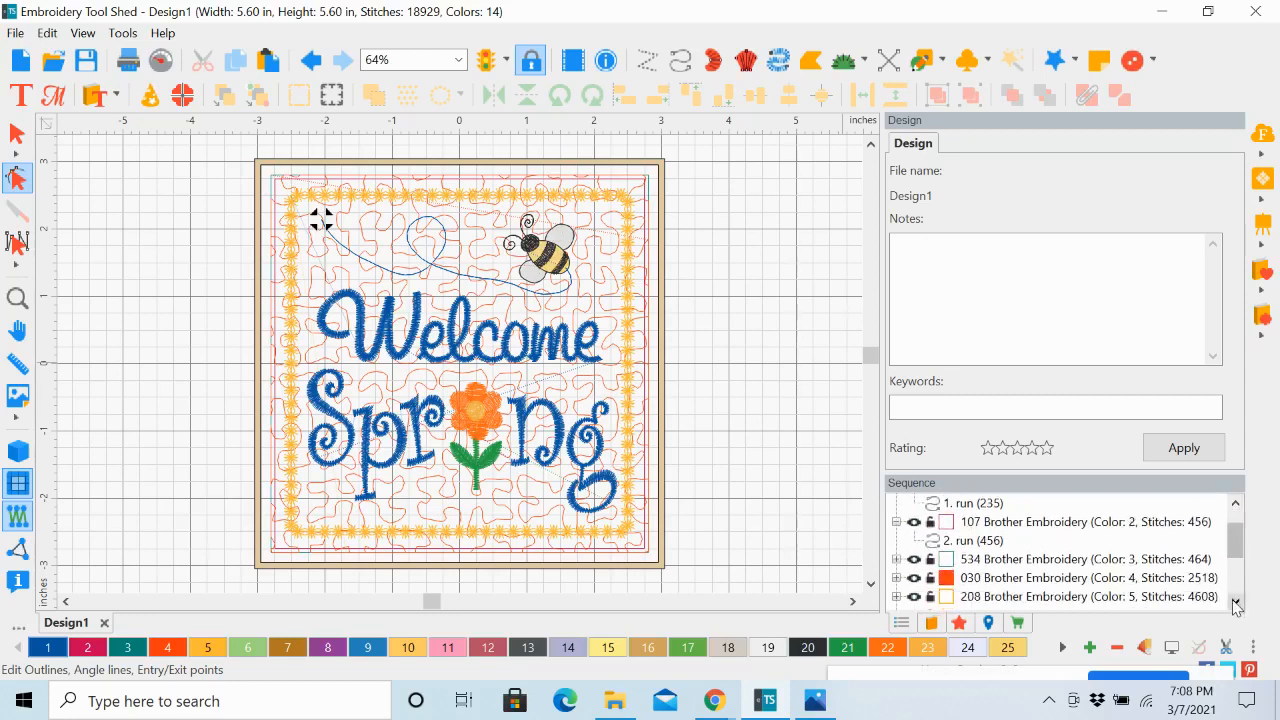
{"action": "left_click", "coordinate": [1236, 604]}
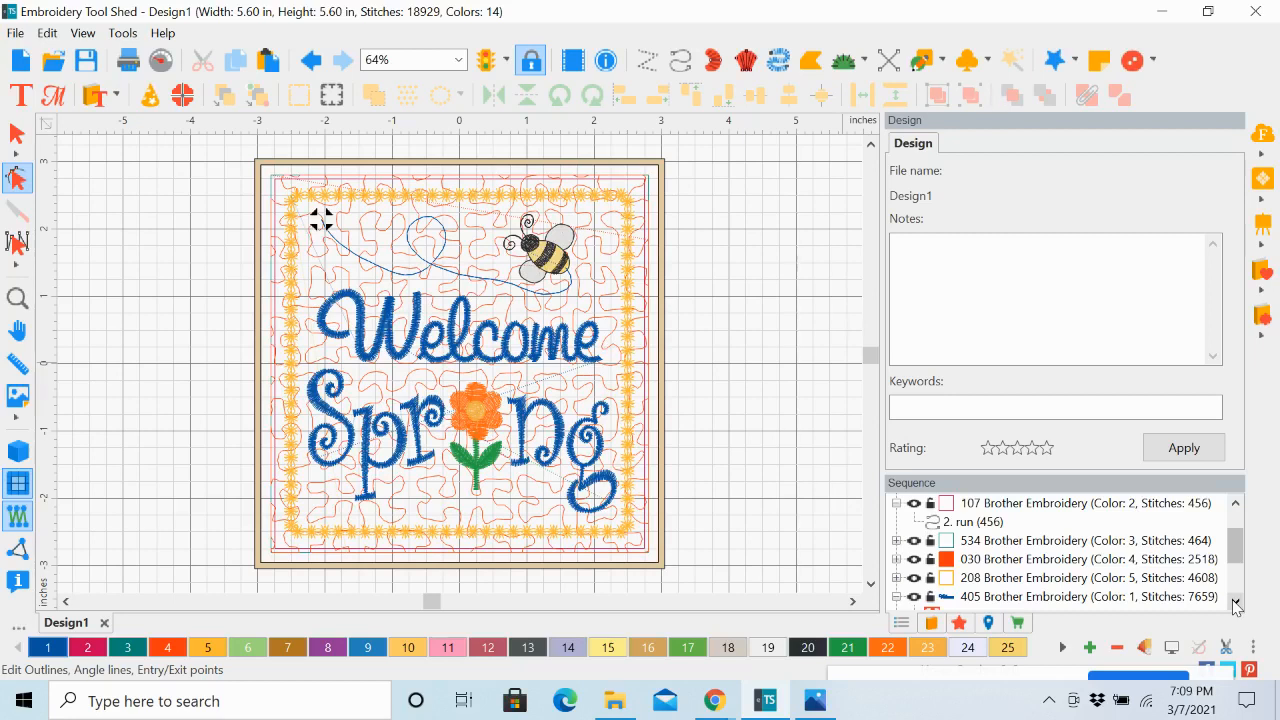
{"action": "left_click_drag", "start_coordinate": [1237, 554], "coordinate": [1237, 530]}
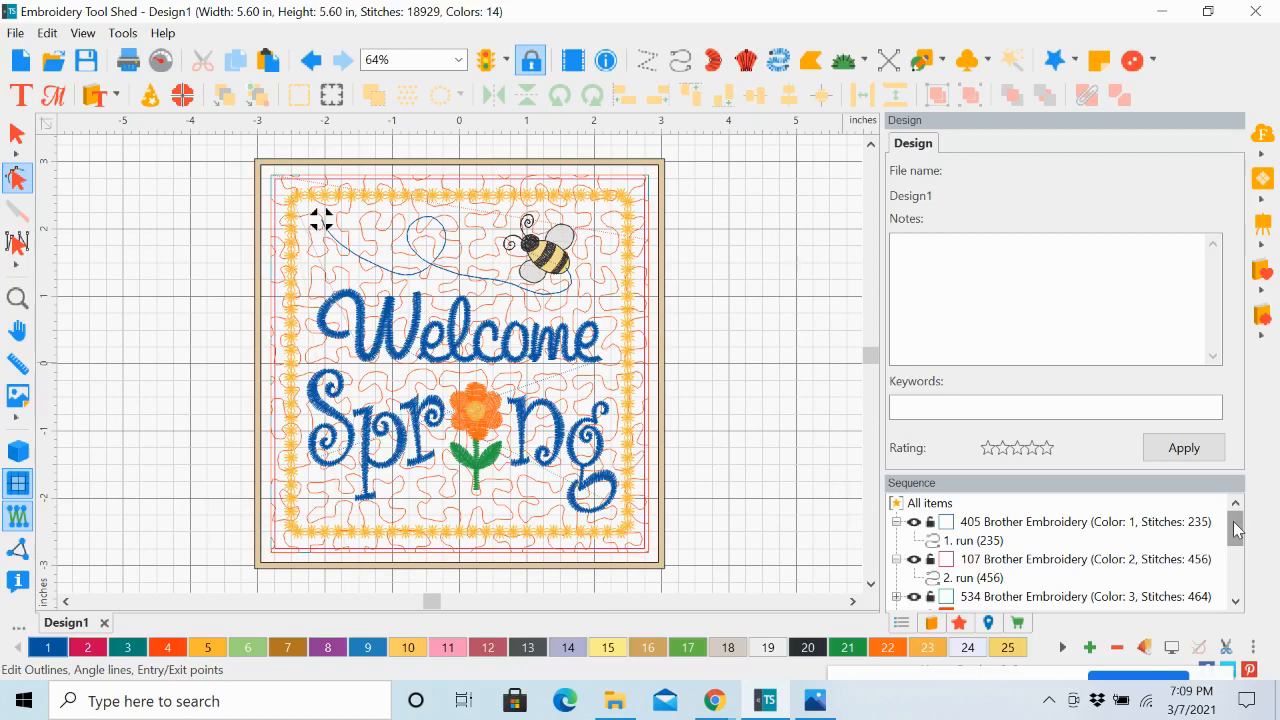
{"action": "left_click_drag", "start_coordinate": [1237, 530], "coordinate": [1236, 540]}
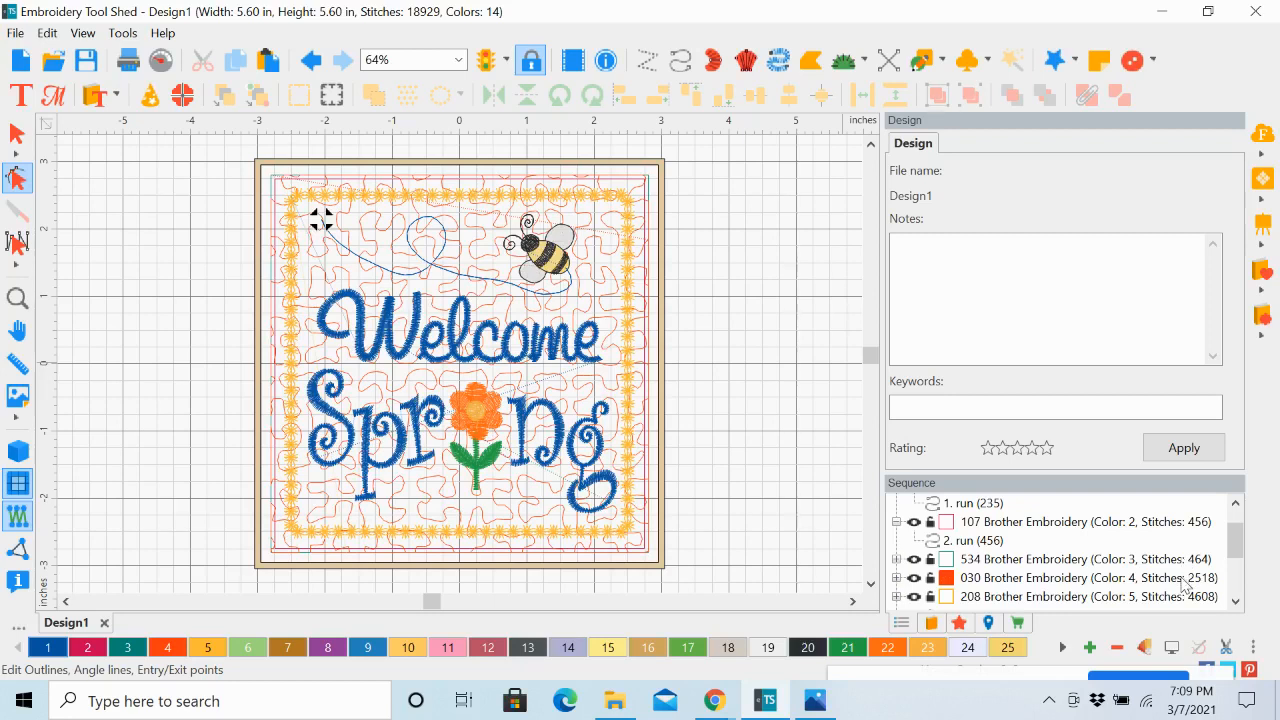
{"action": "left_click", "coordinate": [1236, 601]}
{"action": "left_click", "coordinate": [1236, 603]}
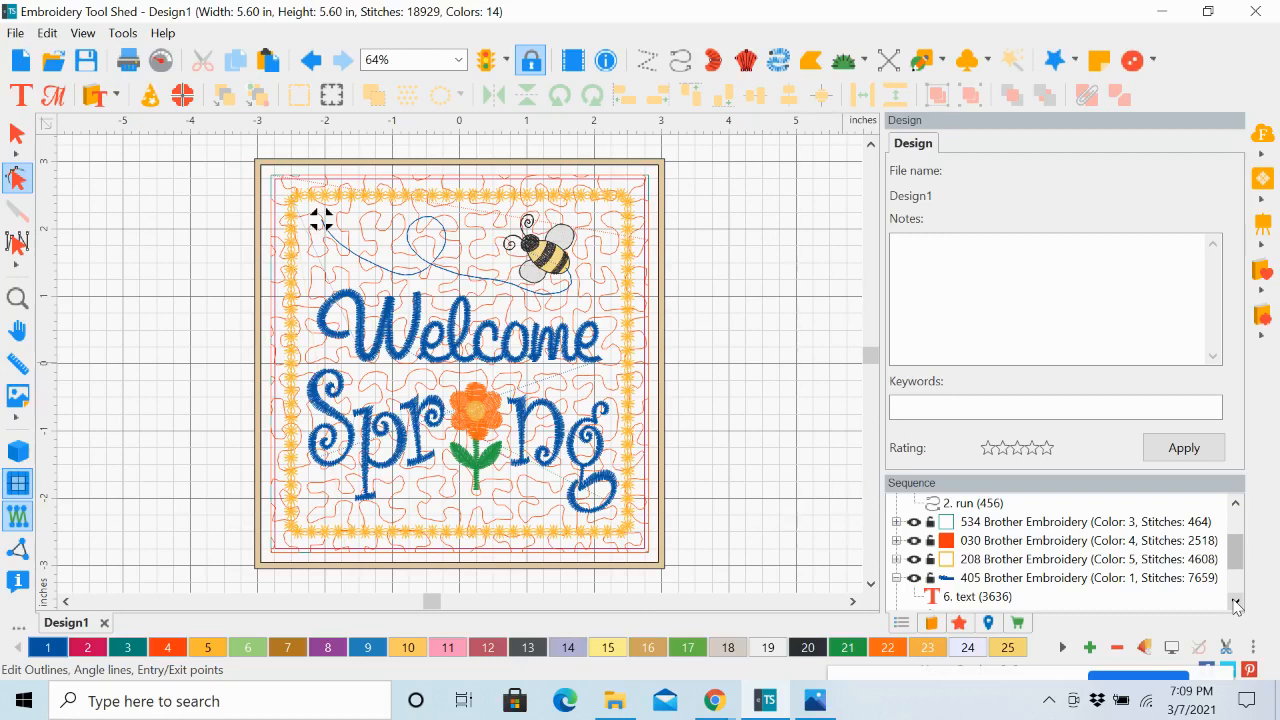
{"action": "left_click", "coordinate": [1236, 602]}
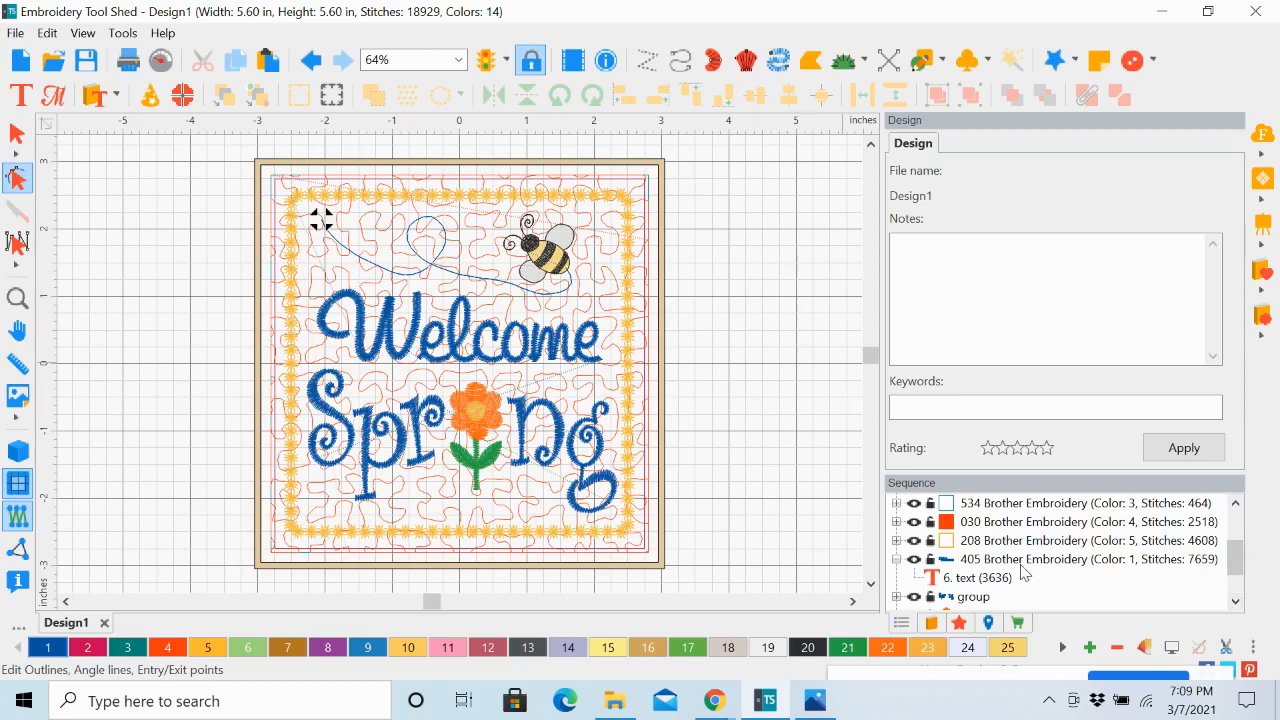
{"action": "left_click", "coordinate": [897, 560]}
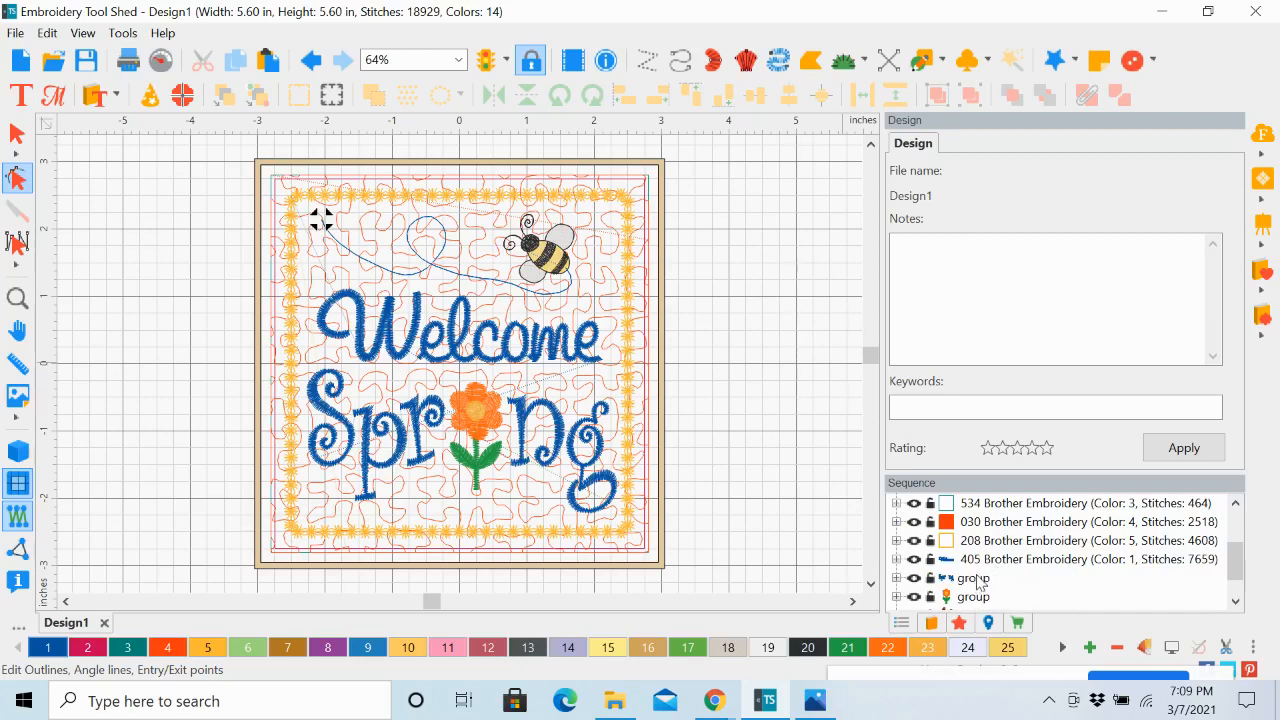
{"action": "left_click", "coordinate": [1236, 602]}
{"action": "left_click", "coordinate": [1236, 602]}
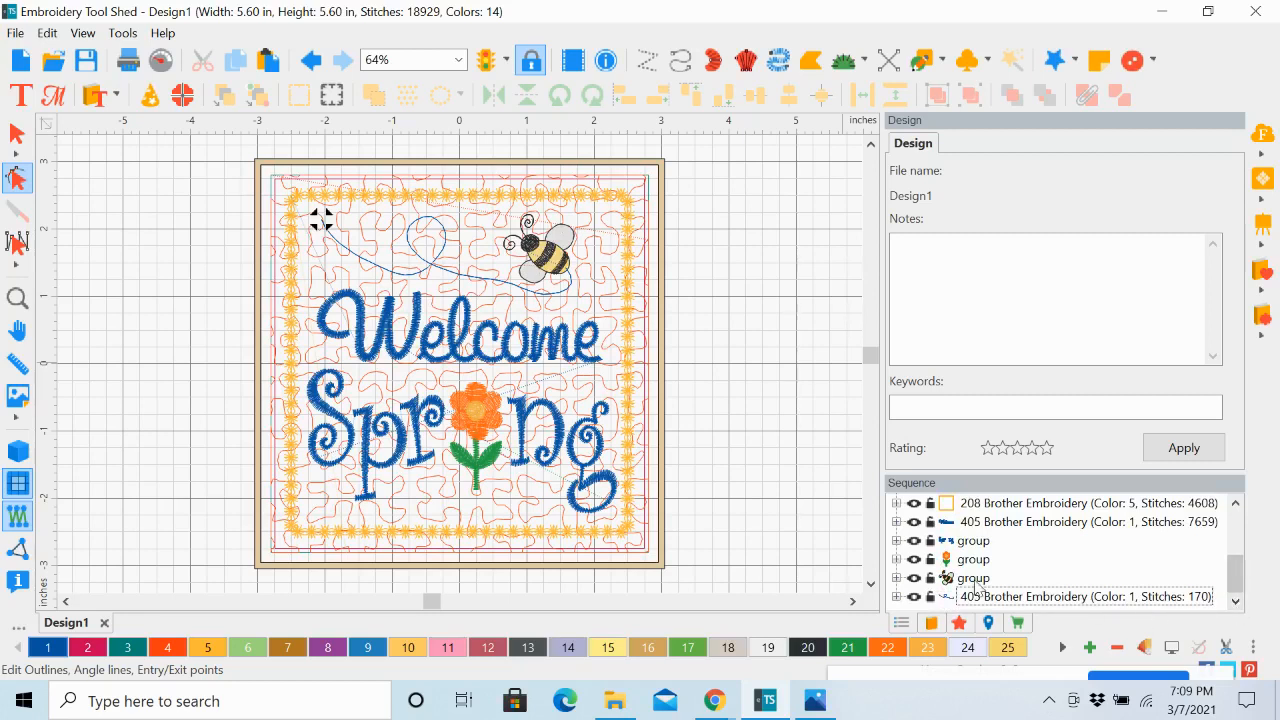
Step: Identify the bee, flower and flight trail in the stitch sequence and move the flight trail ahead of the bee group
{"action": "mouse_move", "coordinate": [944, 598]}
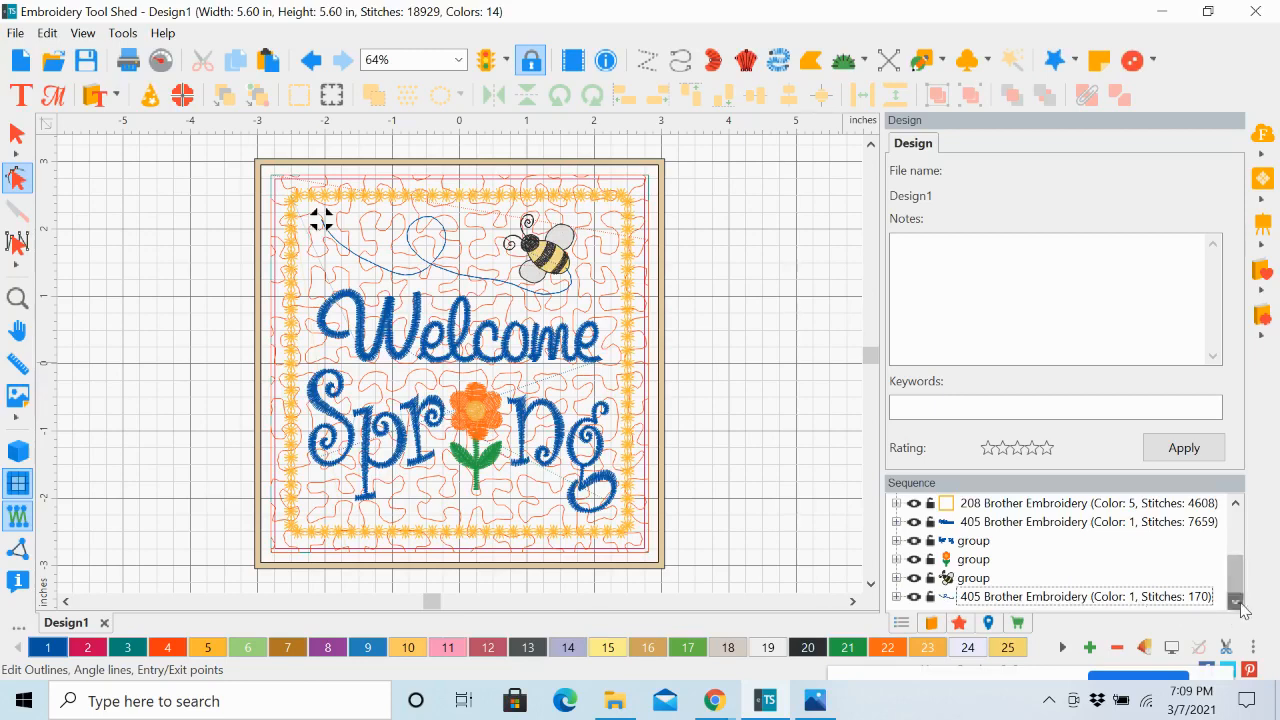
{"action": "mouse_move", "coordinate": [1030, 606]}
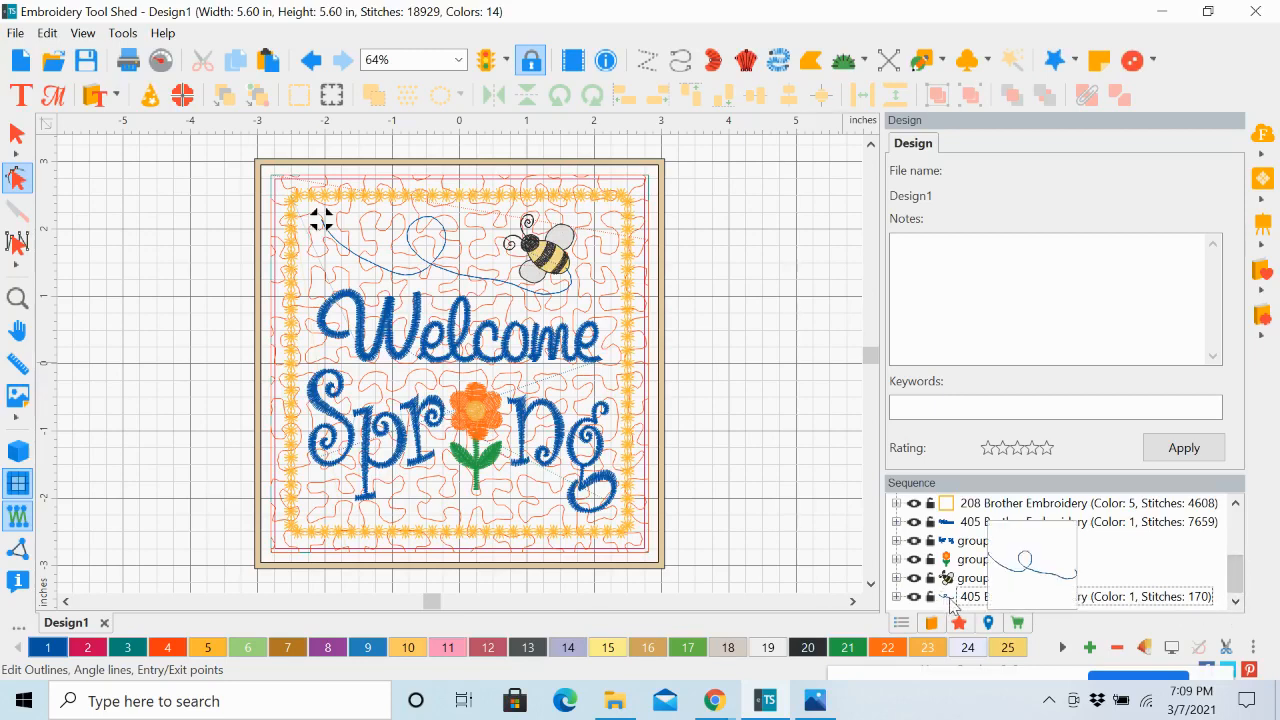
{"action": "left_click", "coordinate": [951, 605]}
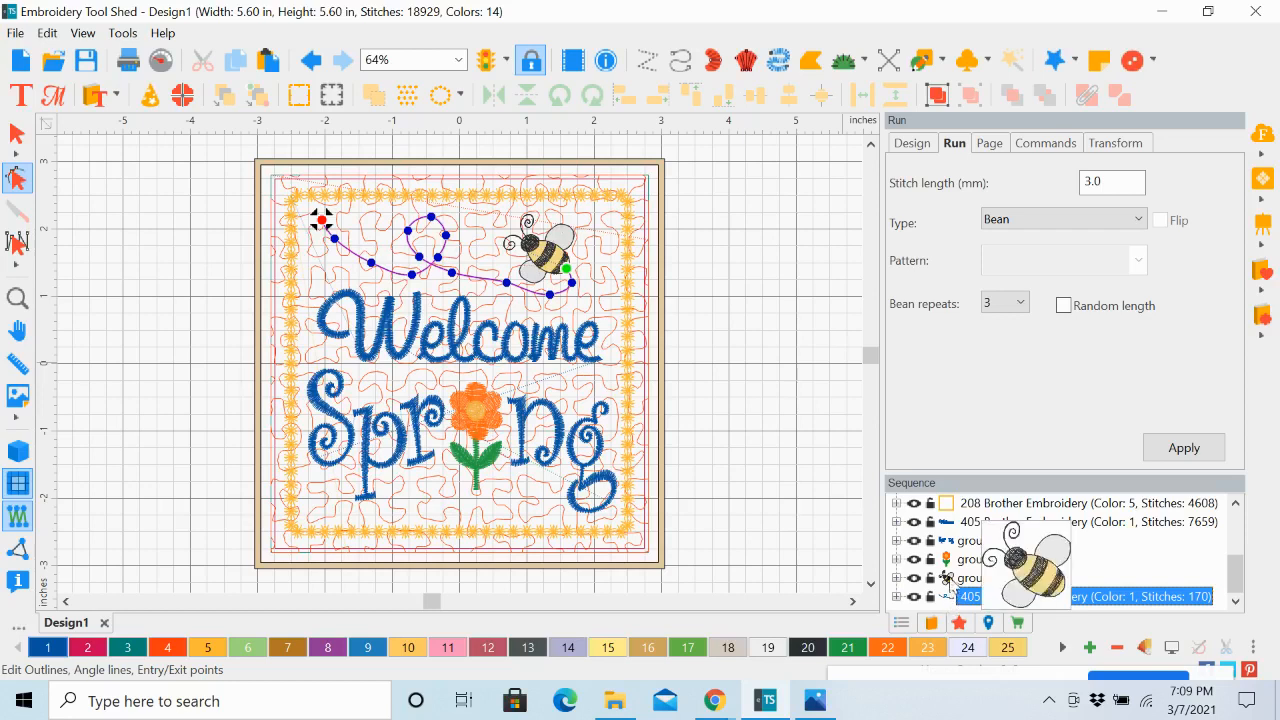
{"action": "mouse_move", "coordinate": [949, 563]}
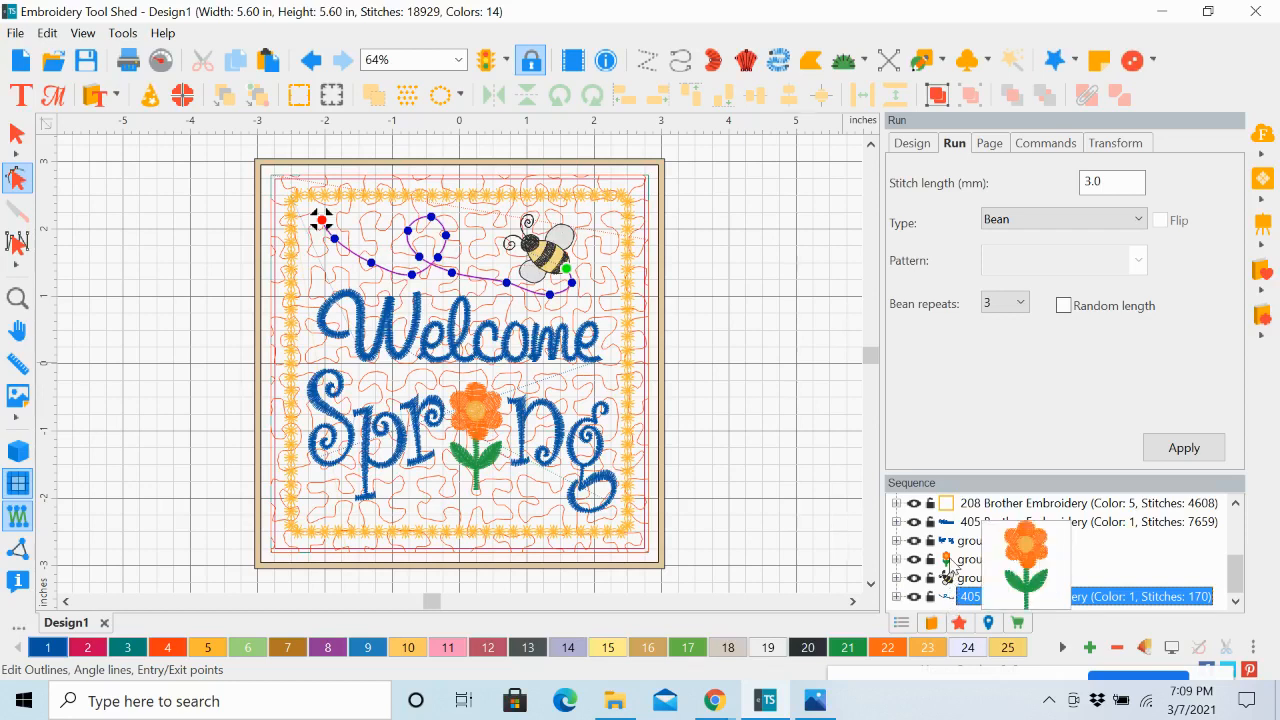
{"action": "mouse_move", "coordinate": [951, 600]}
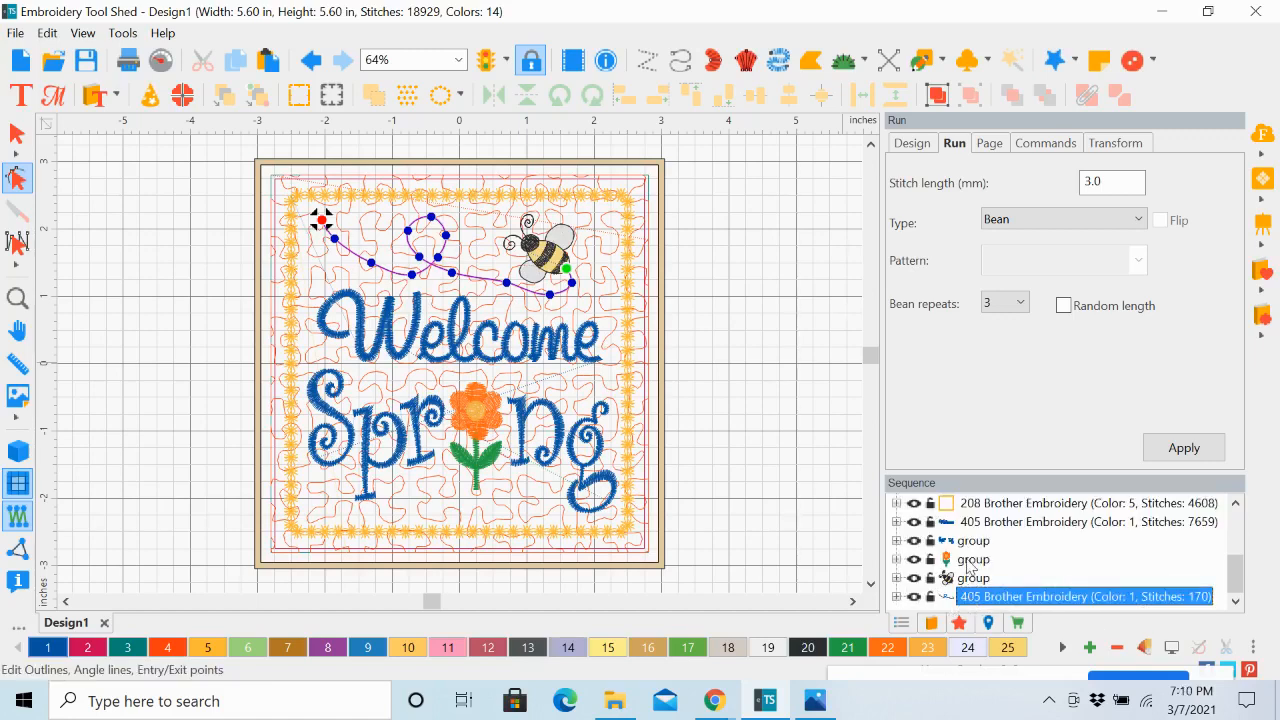
{"action": "left_click", "coordinate": [968, 561]}
{"action": "mouse_move", "coordinate": [943, 598]}
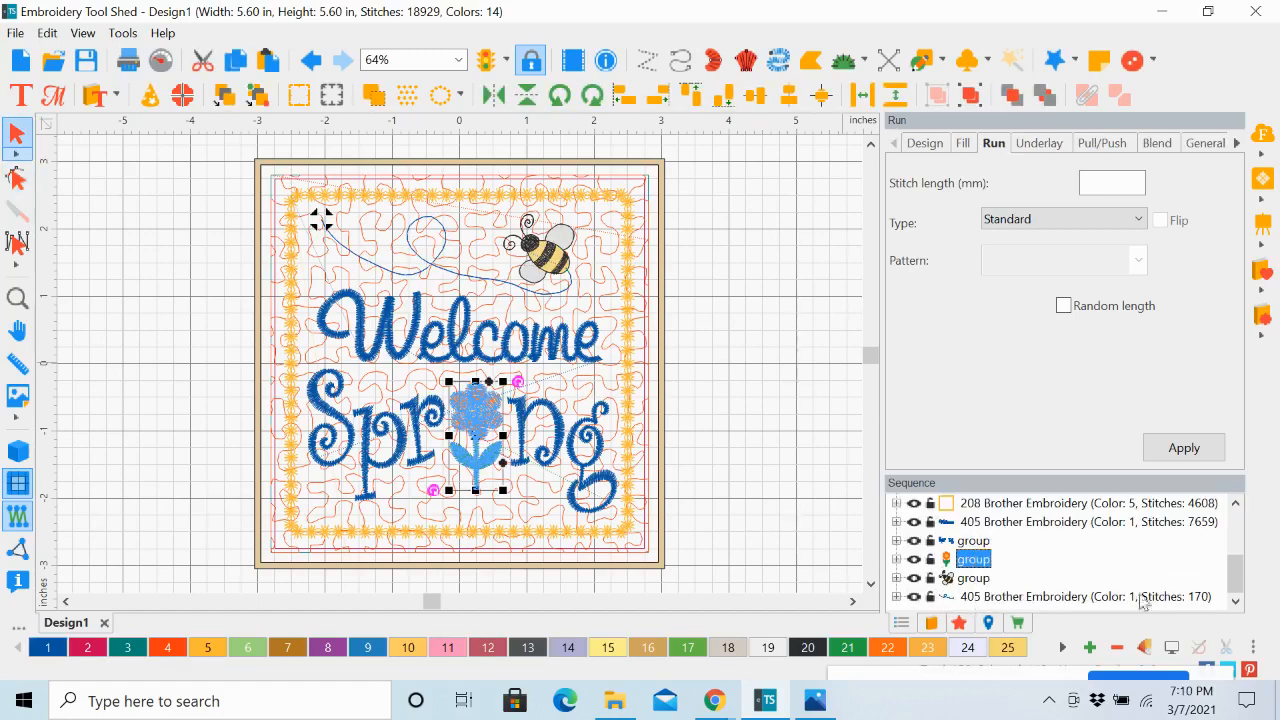
{"action": "left_click", "coordinate": [950, 600]}
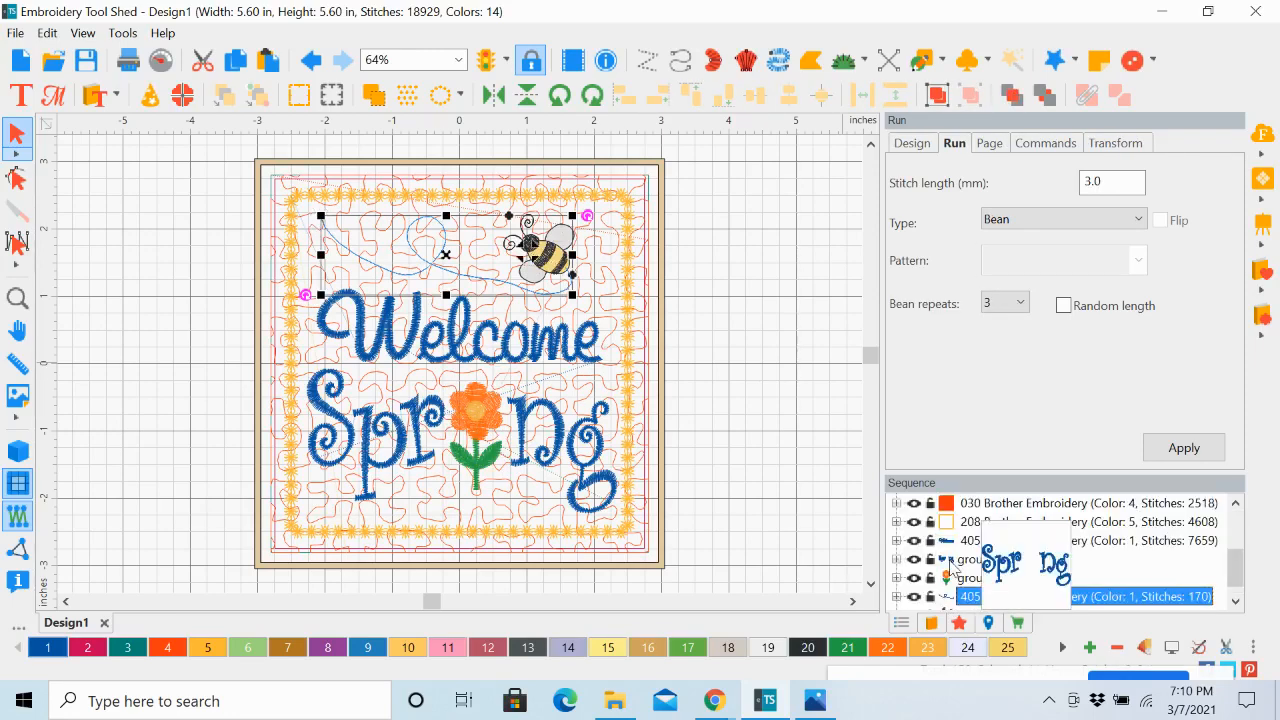
{"action": "left_click", "coordinate": [1236, 601]}
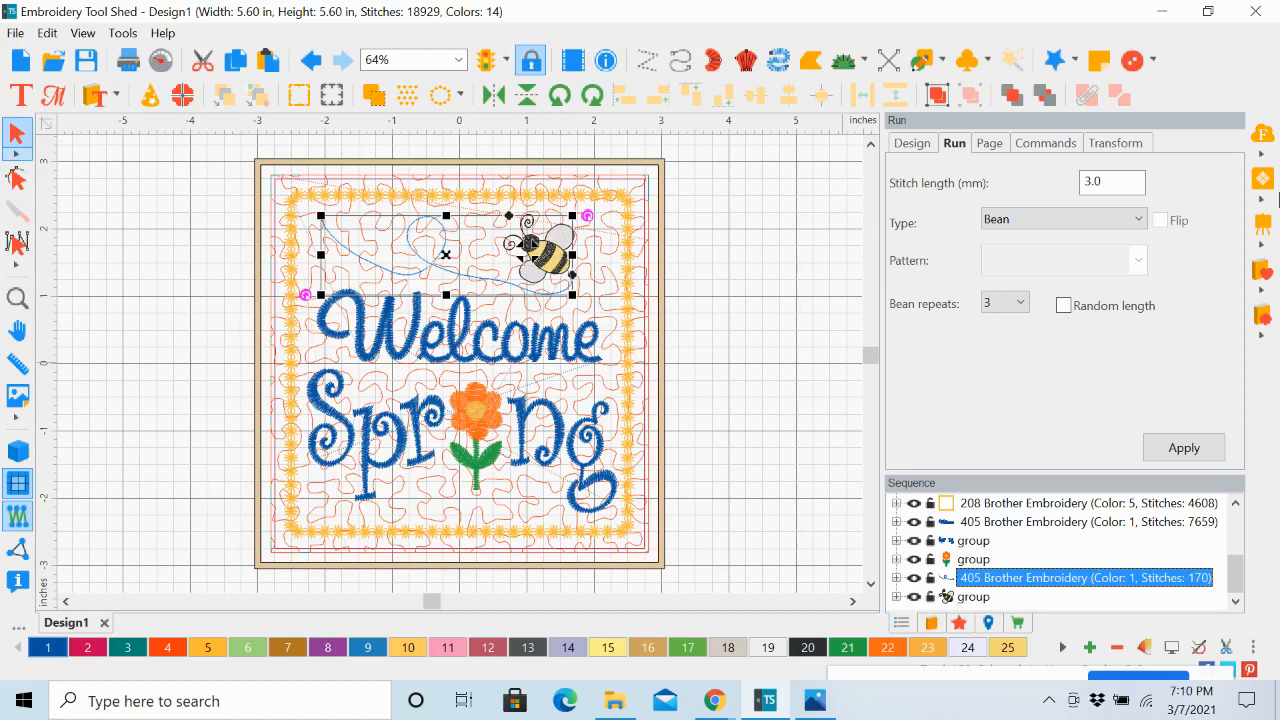
Step: Check the stitched sample photo, return to Embroidery Tool Shed, and copy and paste the two-ply outline run in color 107
{"action": "left_click", "coordinate": [1163, 12]}
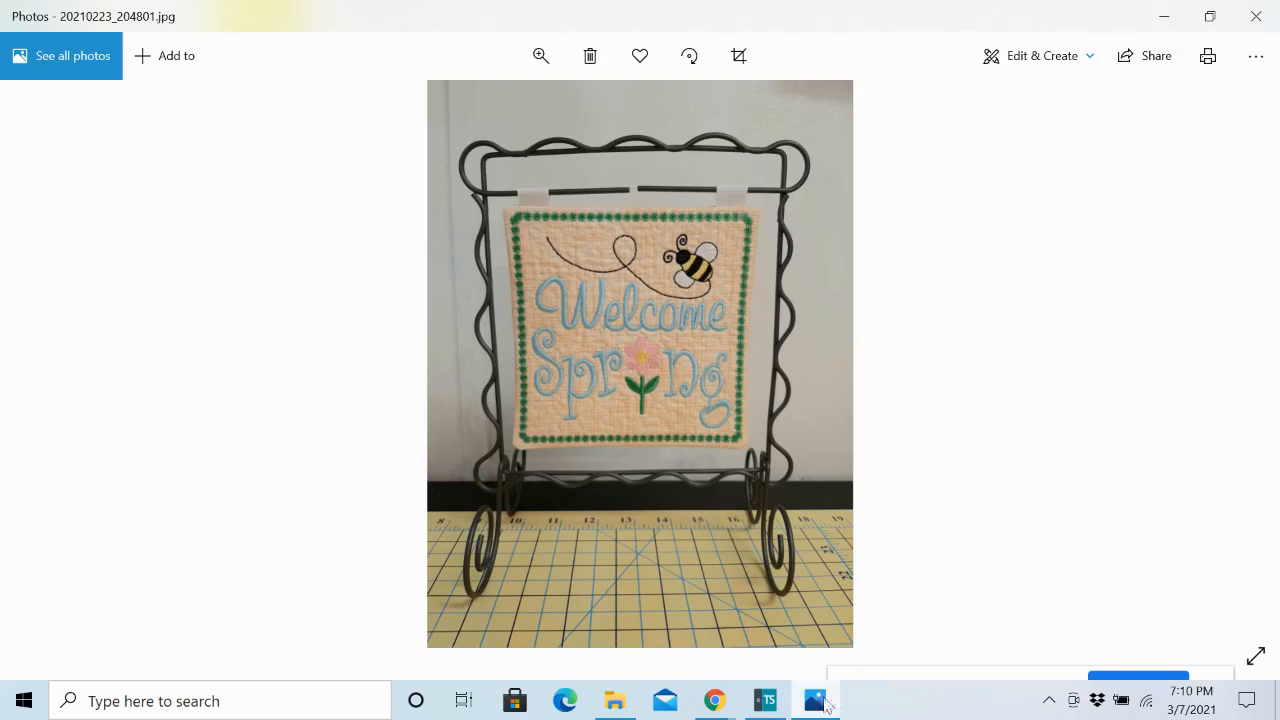
{"action": "left_click", "coordinate": [766, 703]}
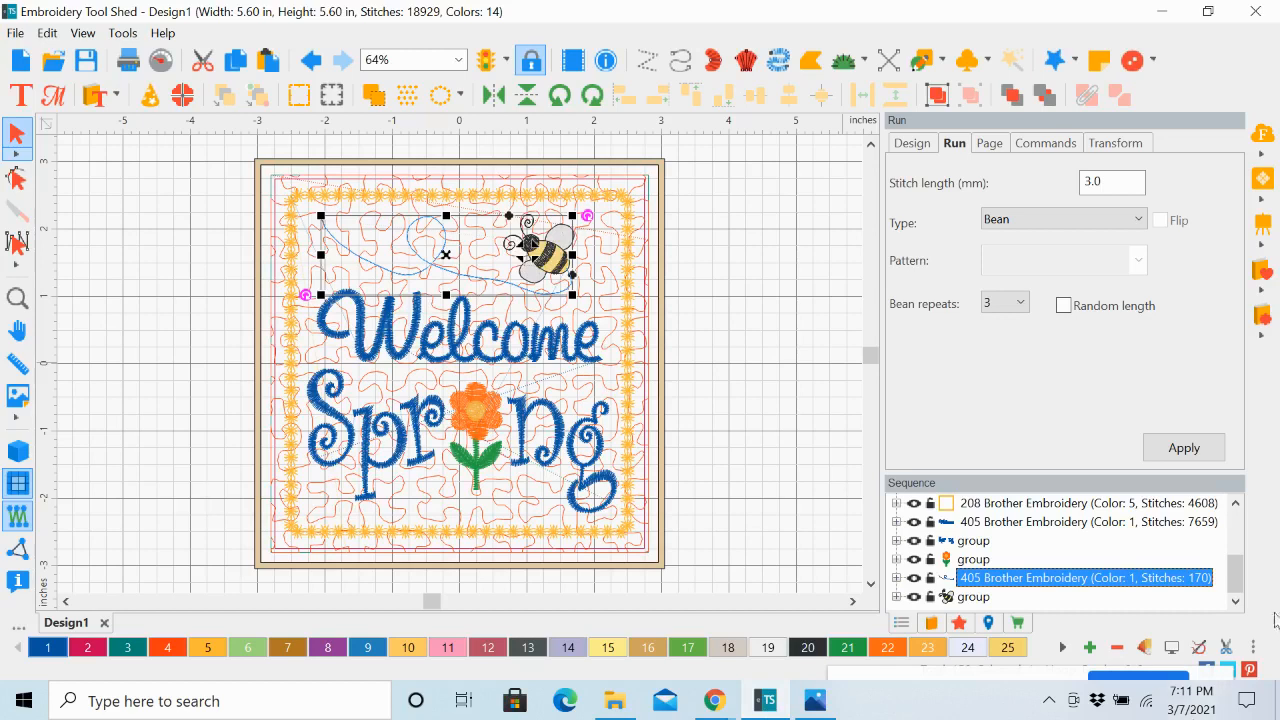
{"action": "left_click_drag", "start_coordinate": [1236, 590], "coordinate": [1236, 522]}
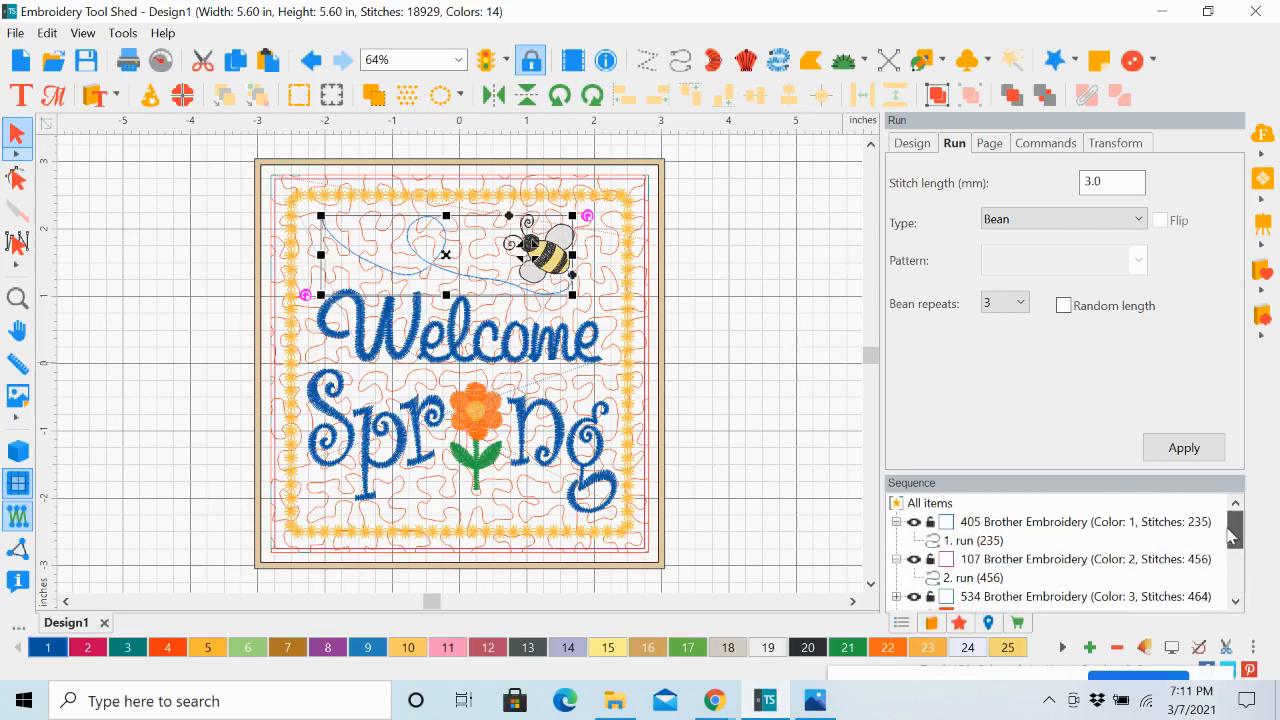
{"action": "left_click", "coordinate": [1050, 566]}
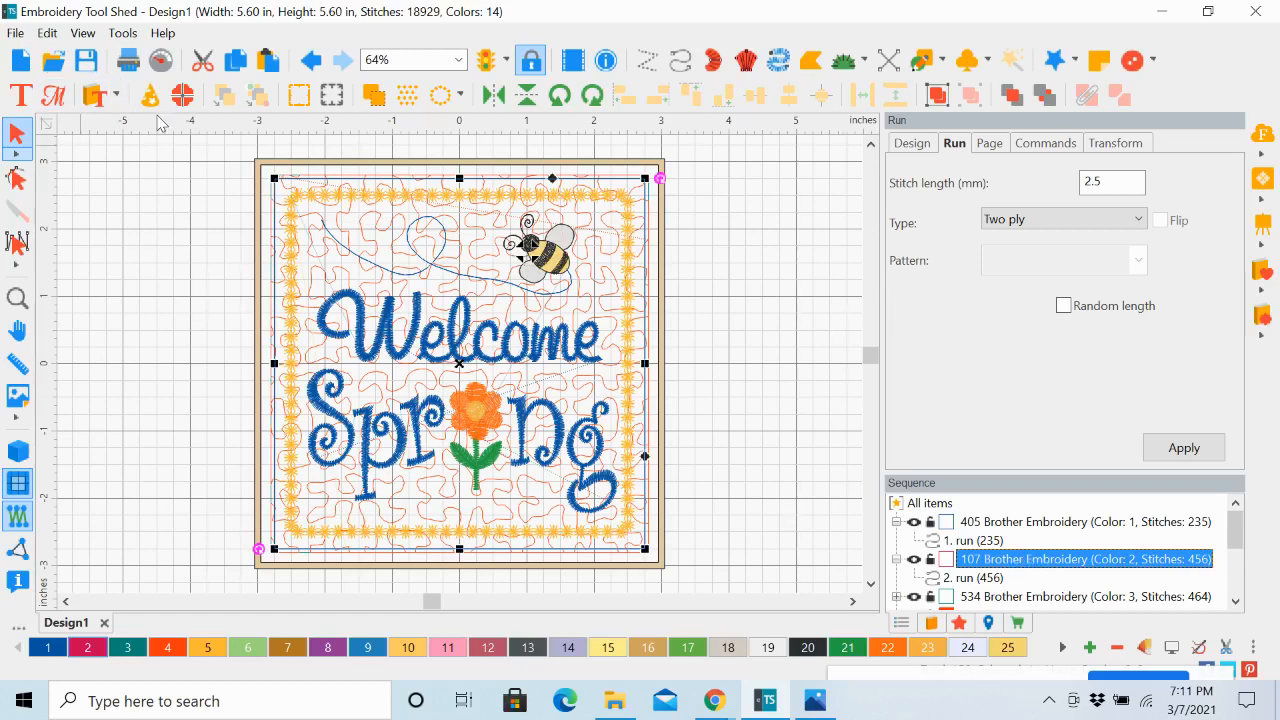
{"action": "left_click", "coordinate": [238, 62]}
{"action": "left_click", "coordinate": [268, 62]}
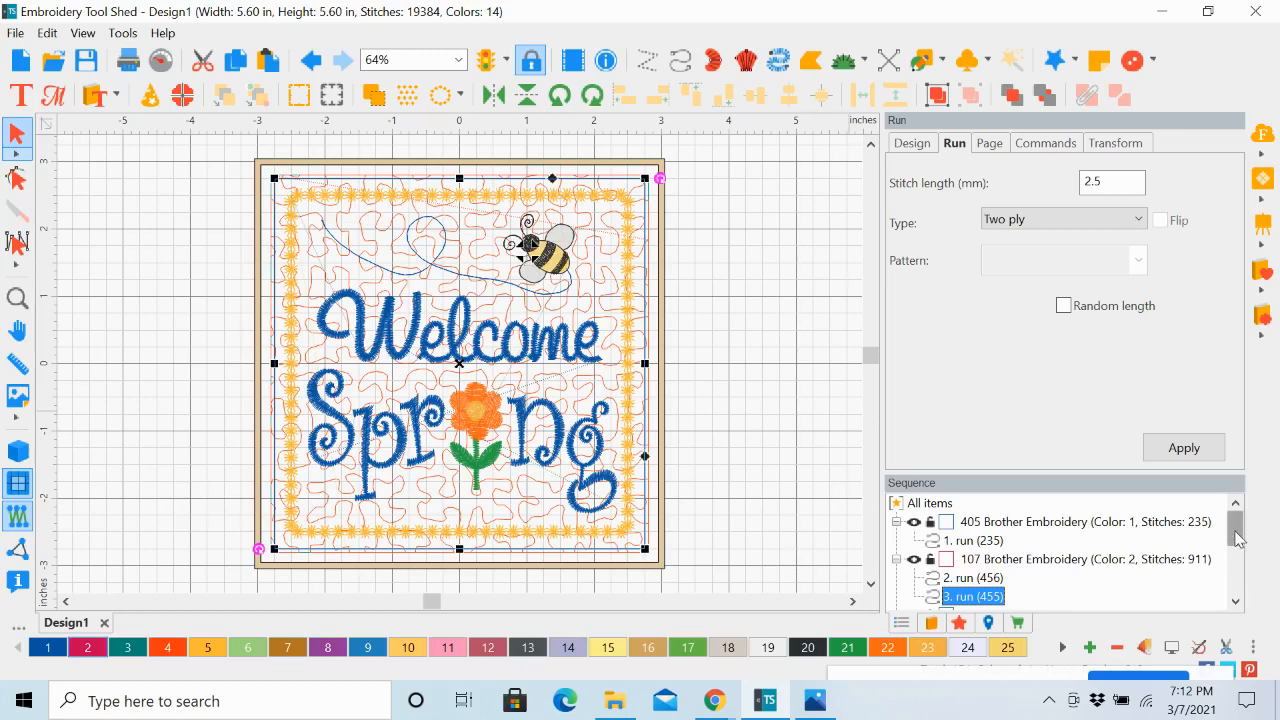
Step: Move the pasted two-ply outline run to the end of the sequence after the bee, and compare the design with the sample photo
{"action": "left_click_drag", "start_coordinate": [1236, 537], "coordinate": [1236, 555]}
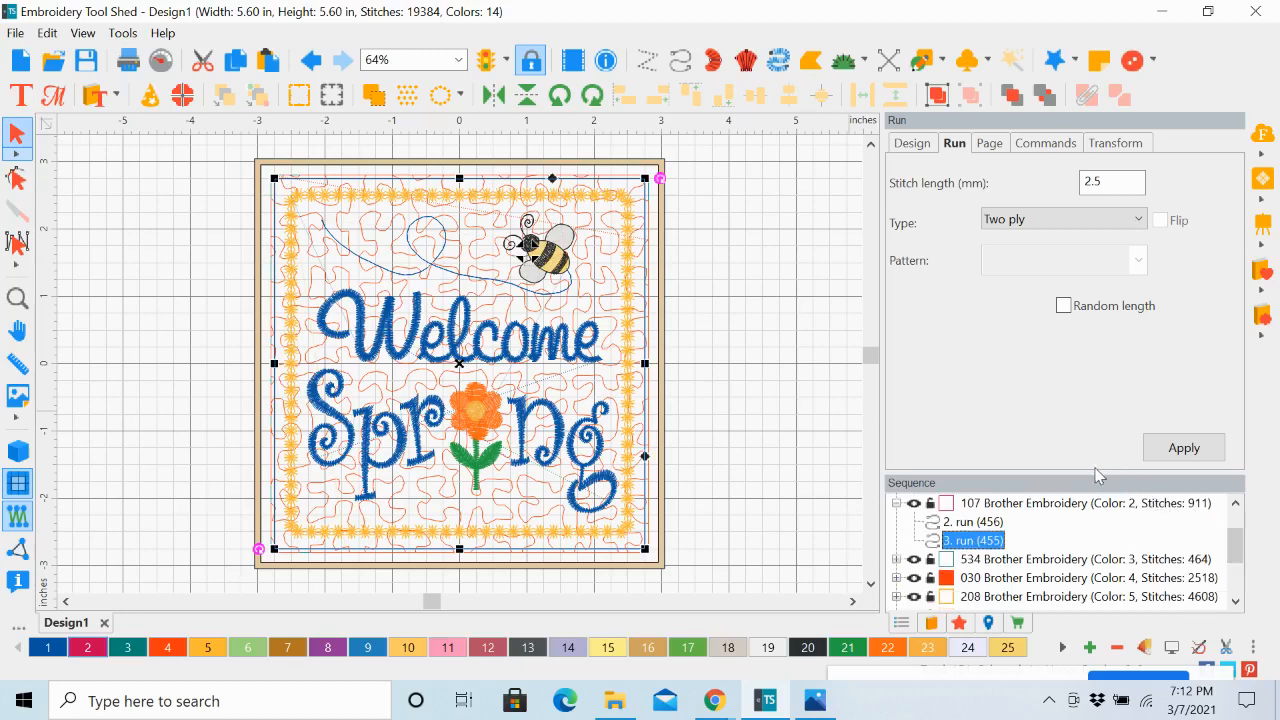
{"action": "left_click_drag", "start_coordinate": [1092, 436], "coordinate": [1089, 333]}
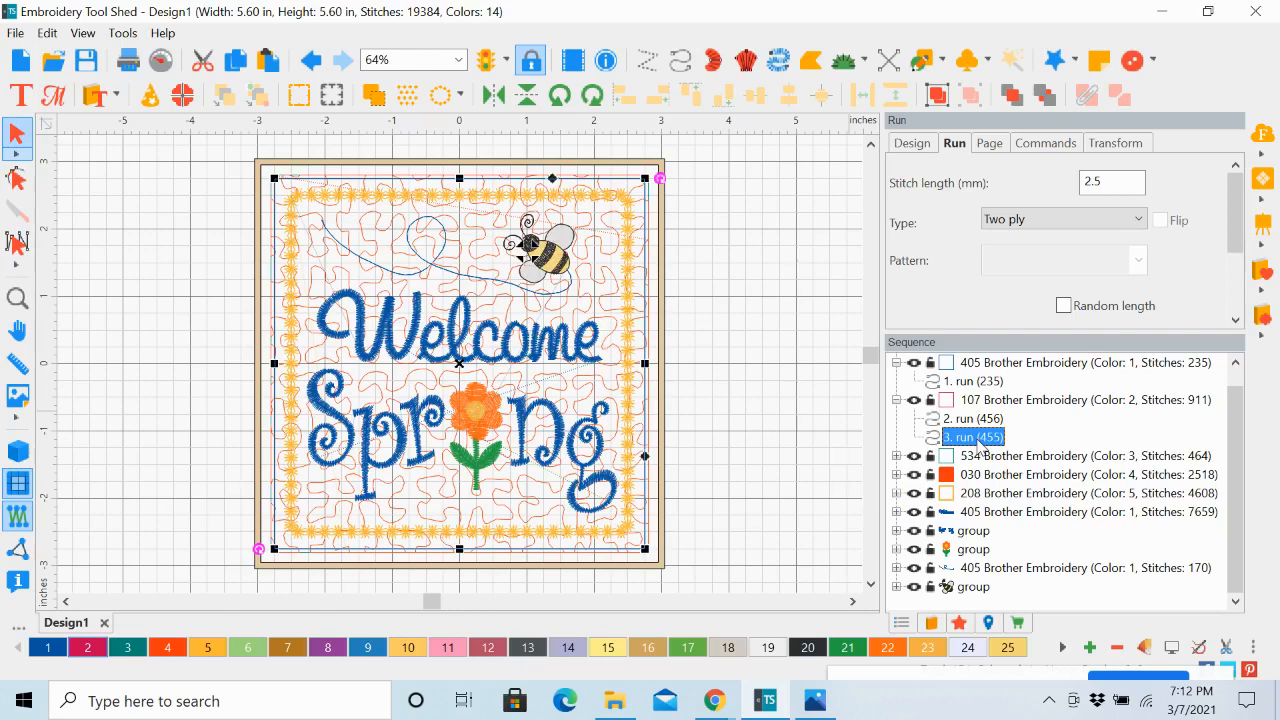
{"action": "left_click_drag", "start_coordinate": [978, 443], "coordinate": [968, 592]}
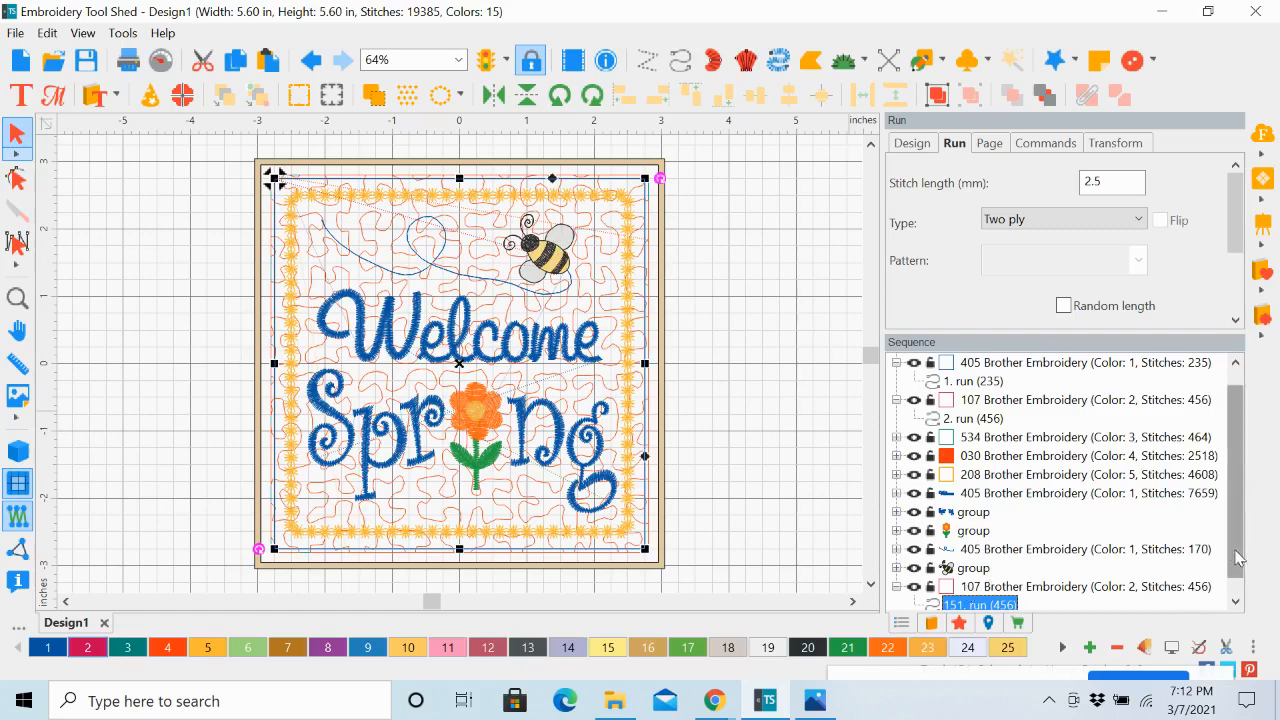
{"action": "left_click_drag", "start_coordinate": [1236, 558], "coordinate": [1241, 576]}
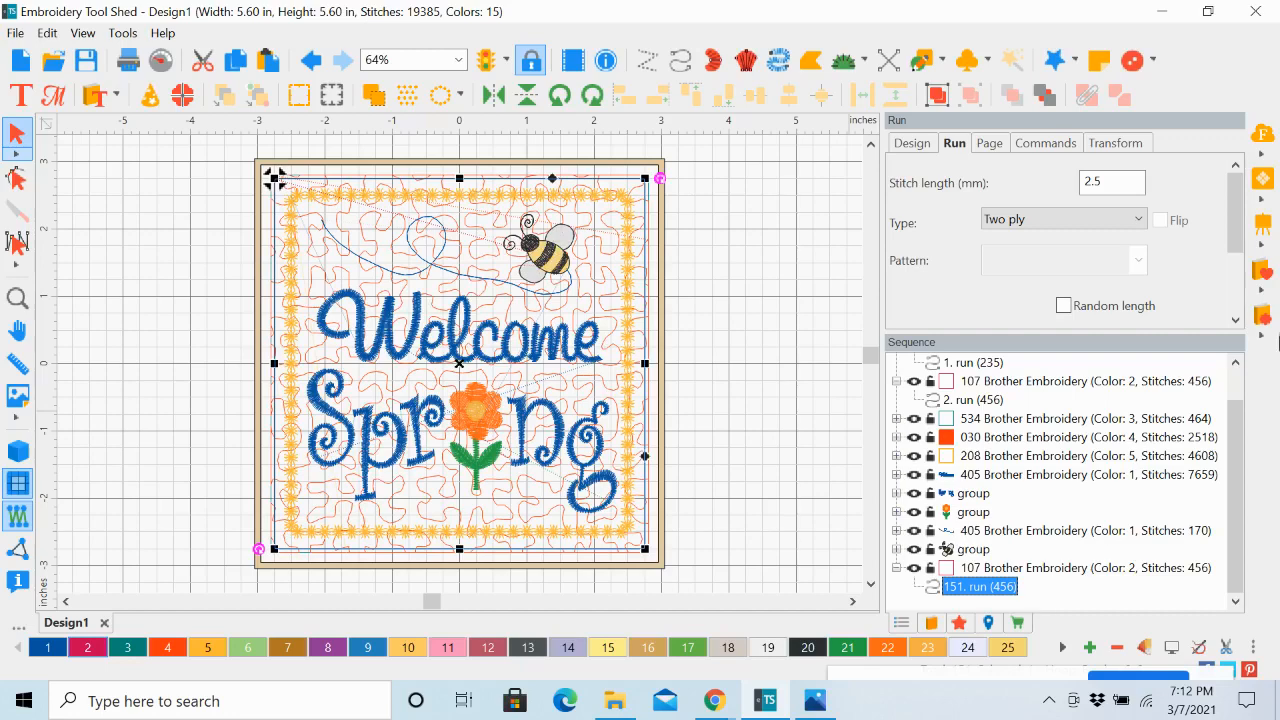
{"action": "left_click", "coordinate": [1164, 11]}
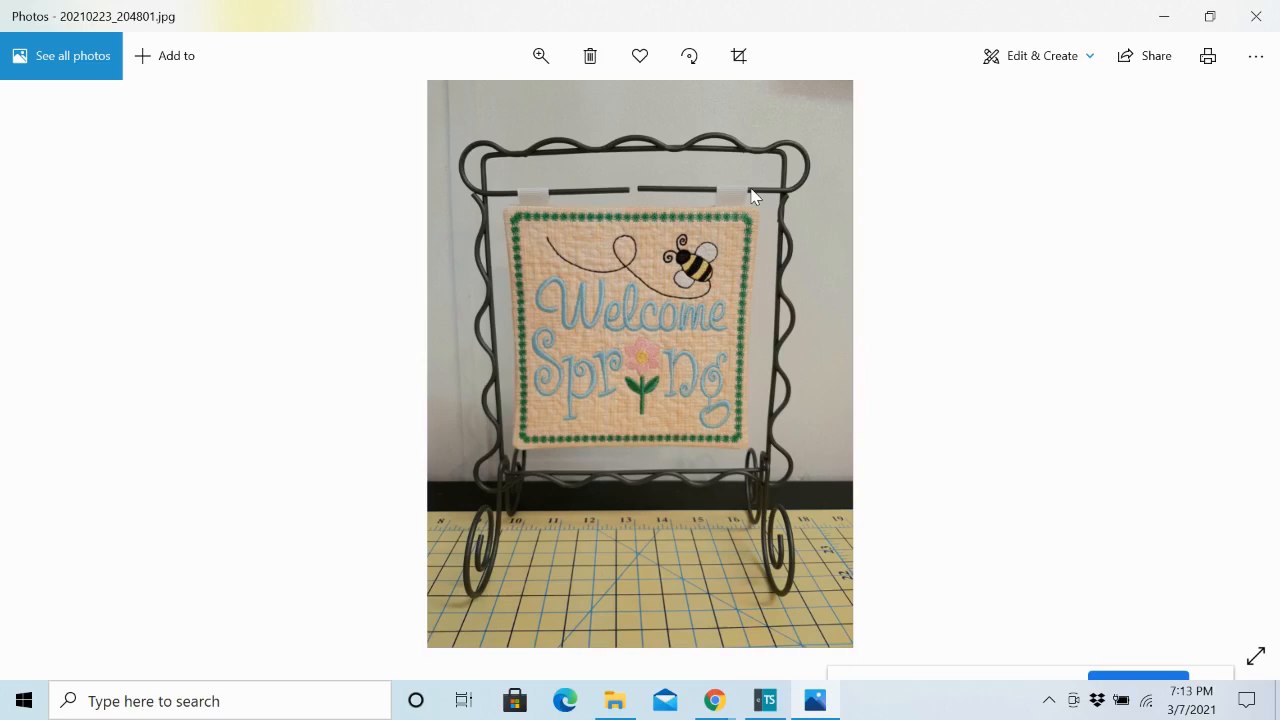
{"action": "left_click", "coordinate": [766, 704]}
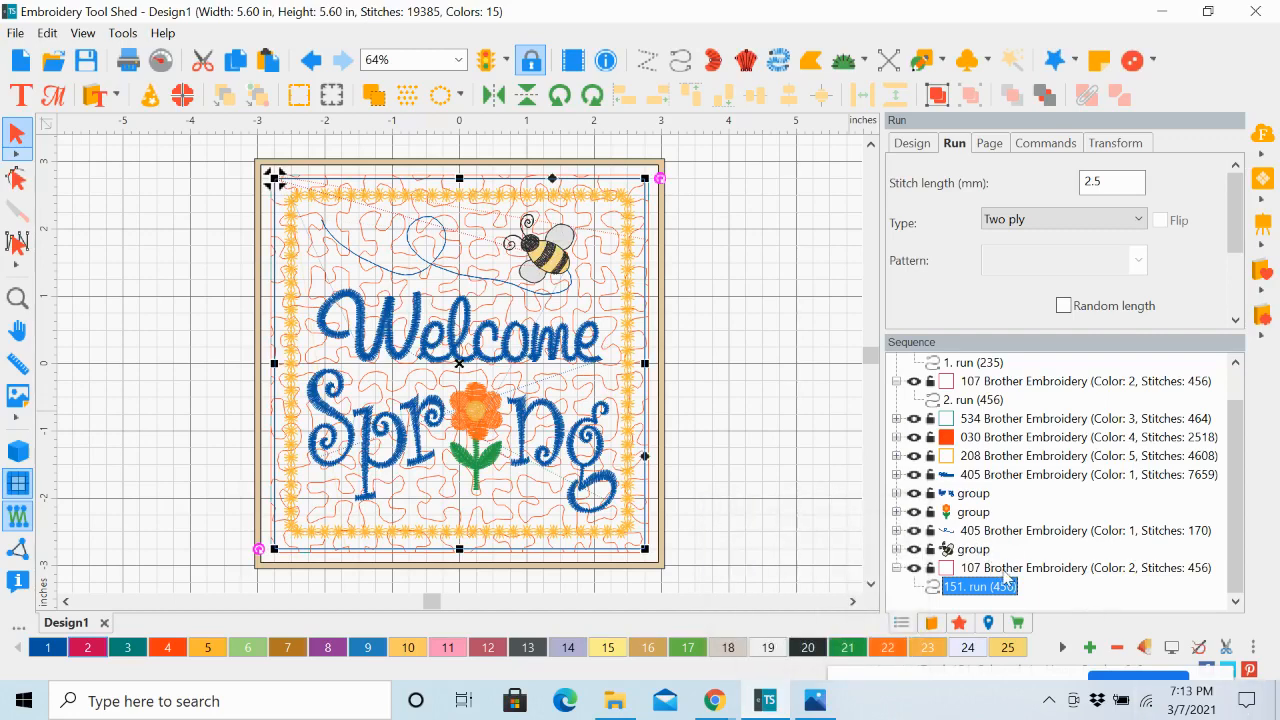
{"action": "left_click", "coordinate": [1062, 569]}
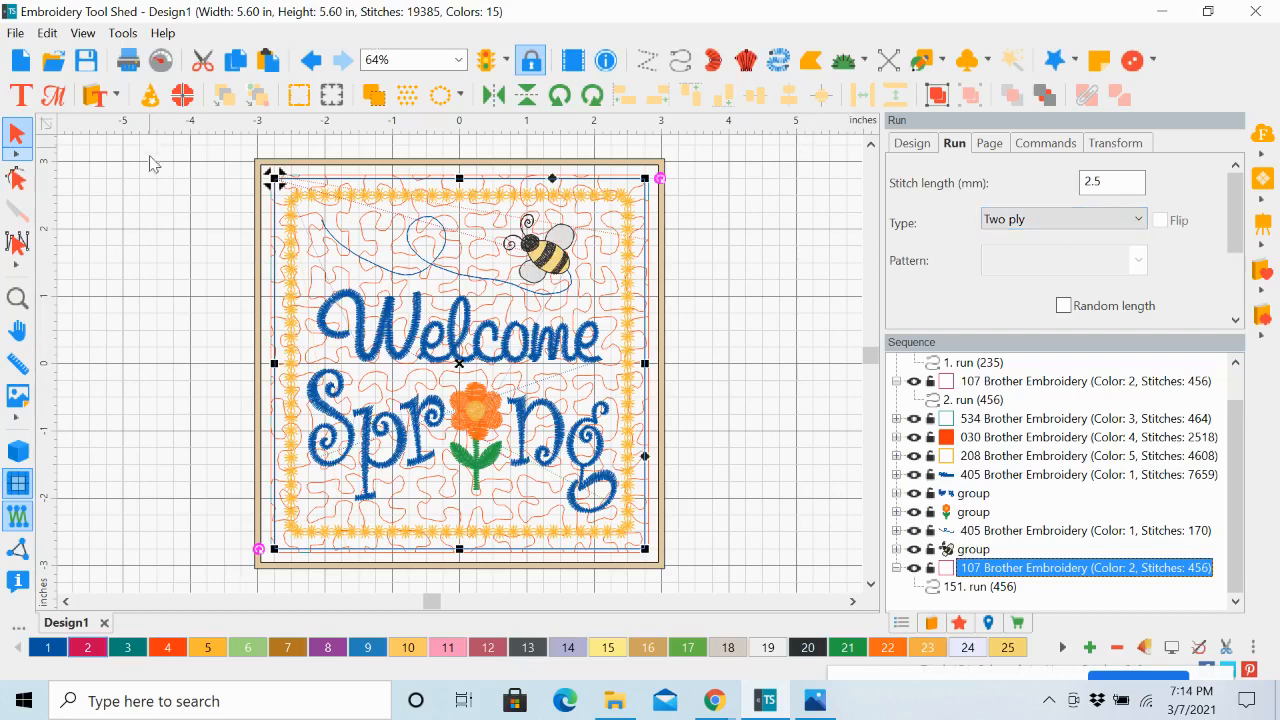
{"action": "left_click", "coordinate": [166, 214]}
Step: Select the entire design and resize it proportionally to 5.75 in wide by 5.75 in high
{"action": "left_click", "coordinate": [47, 33]}
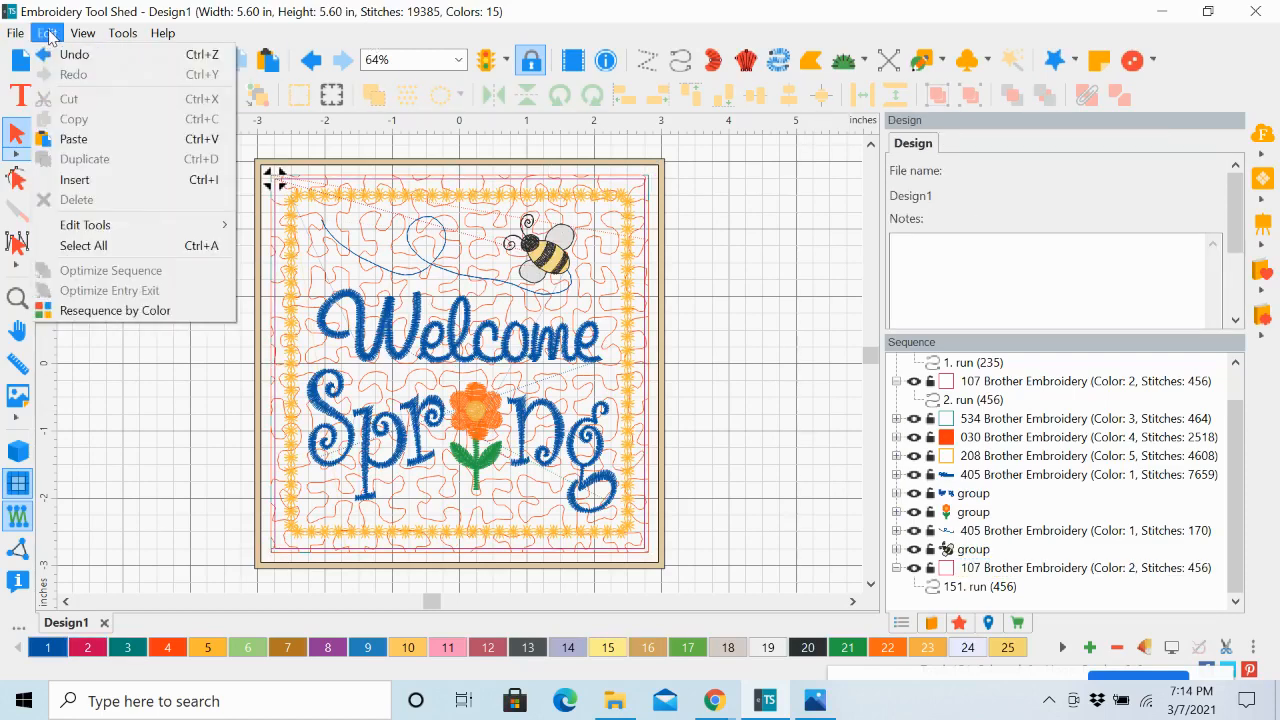
{"action": "left_click", "coordinate": [84, 246]}
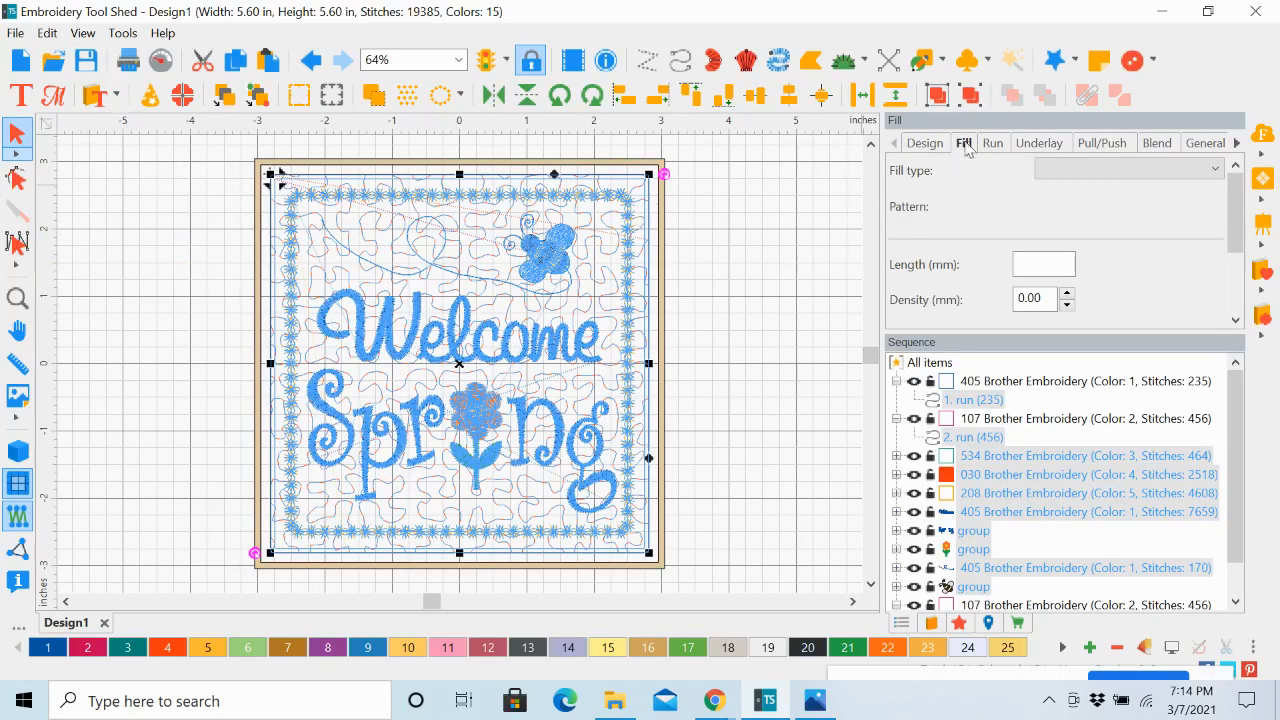
{"action": "left_click", "coordinate": [1238, 143]}
{"action": "left_click", "coordinate": [1238, 143]}
{"action": "left_click", "coordinate": [1238, 143]}
{"action": "left_click", "coordinate": [1238, 143]}
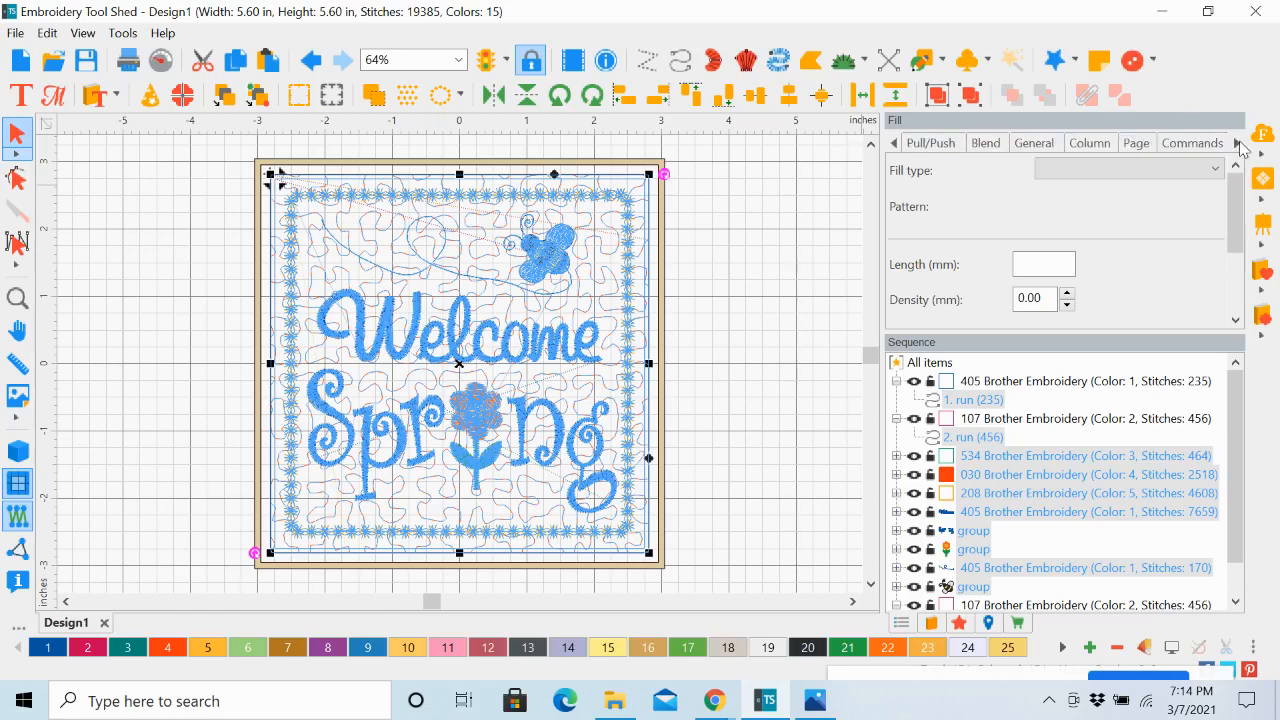
{"action": "left_click", "coordinate": [1238, 143]}
{"action": "left_click", "coordinate": [1238, 143]}
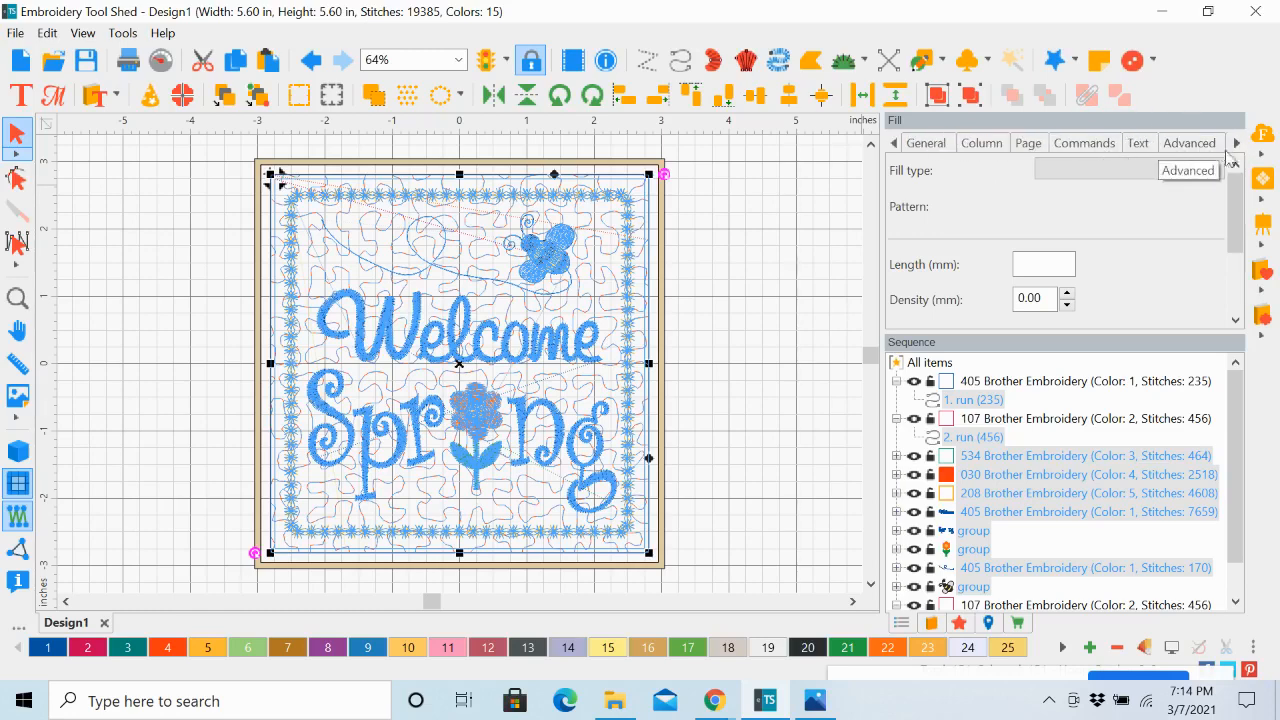
{"action": "left_click", "coordinate": [1238, 143]}
{"action": "left_click", "coordinate": [1238, 143]}
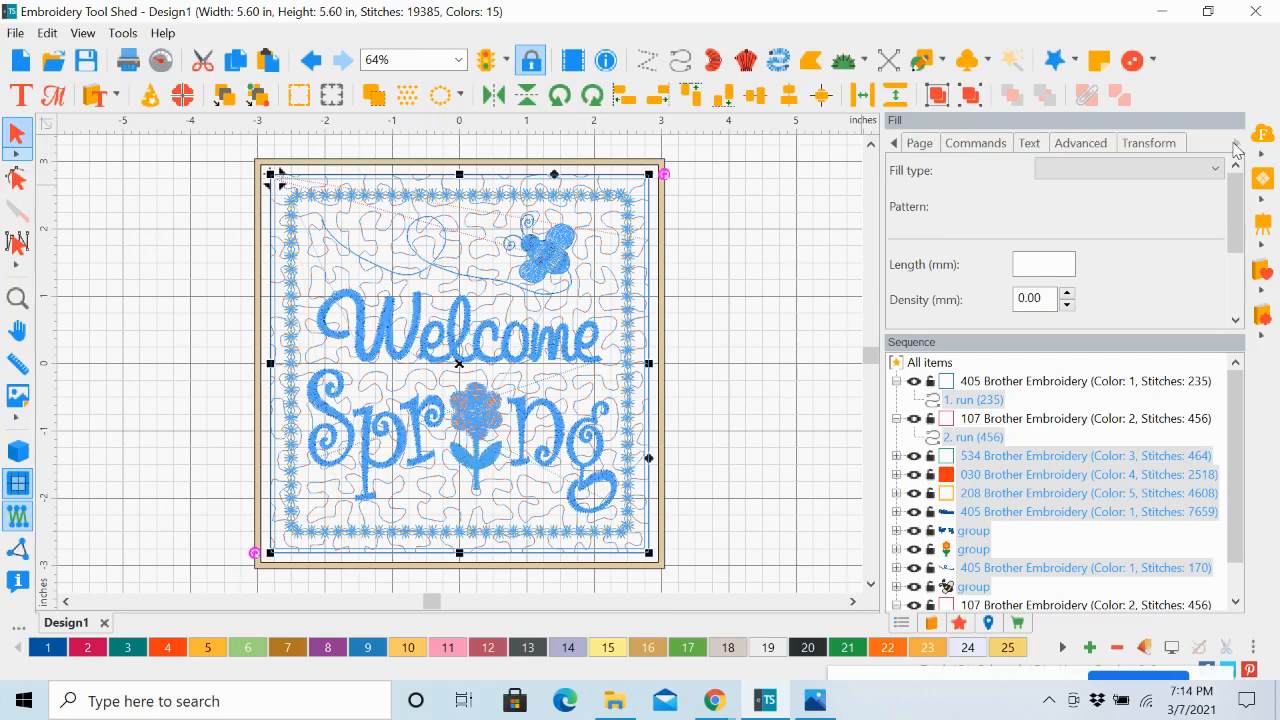
{"action": "left_click", "coordinate": [1150, 145]}
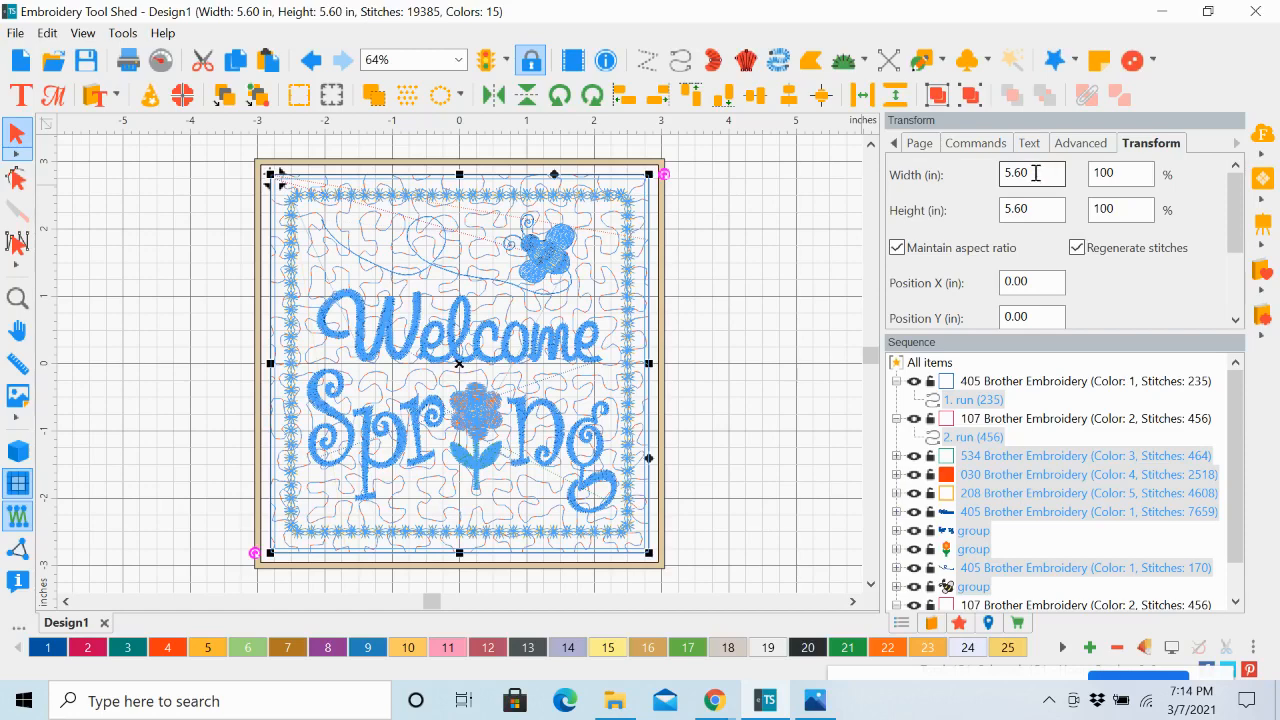
{"action": "left_click_drag", "start_coordinate": [1035, 173], "coordinate": [997, 178]}
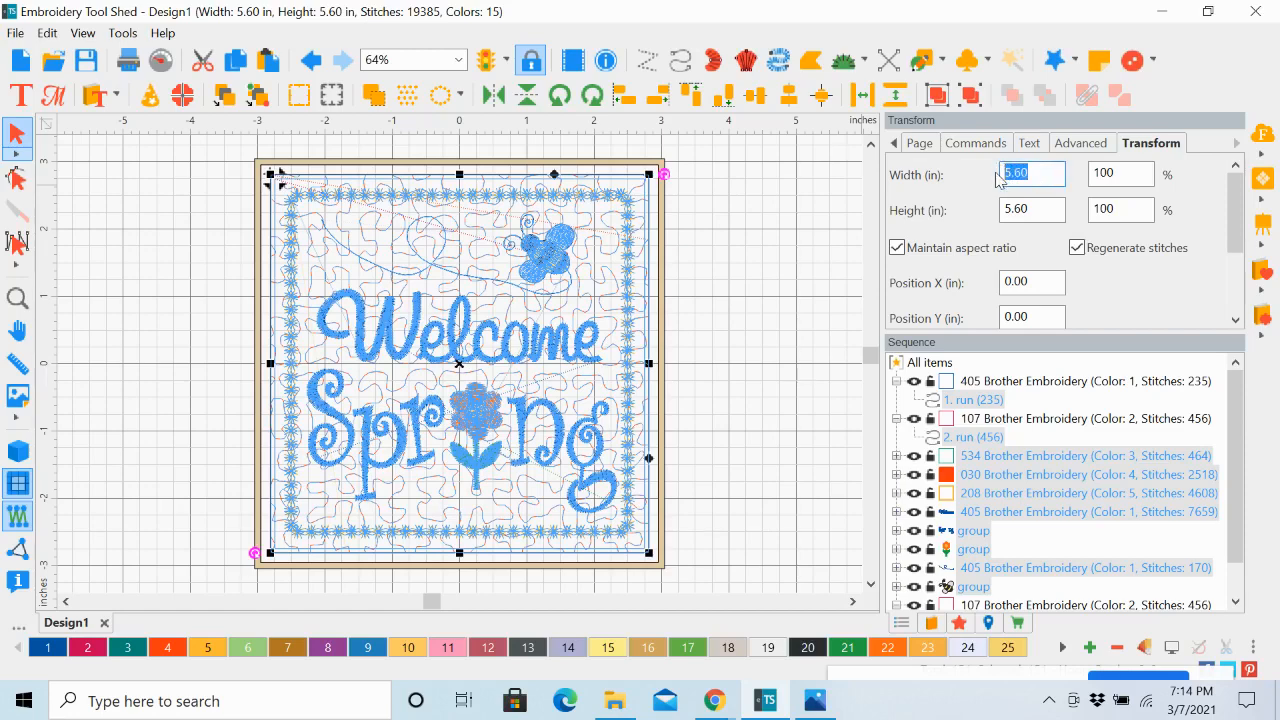
{"action": "type", "text": "5.75"}
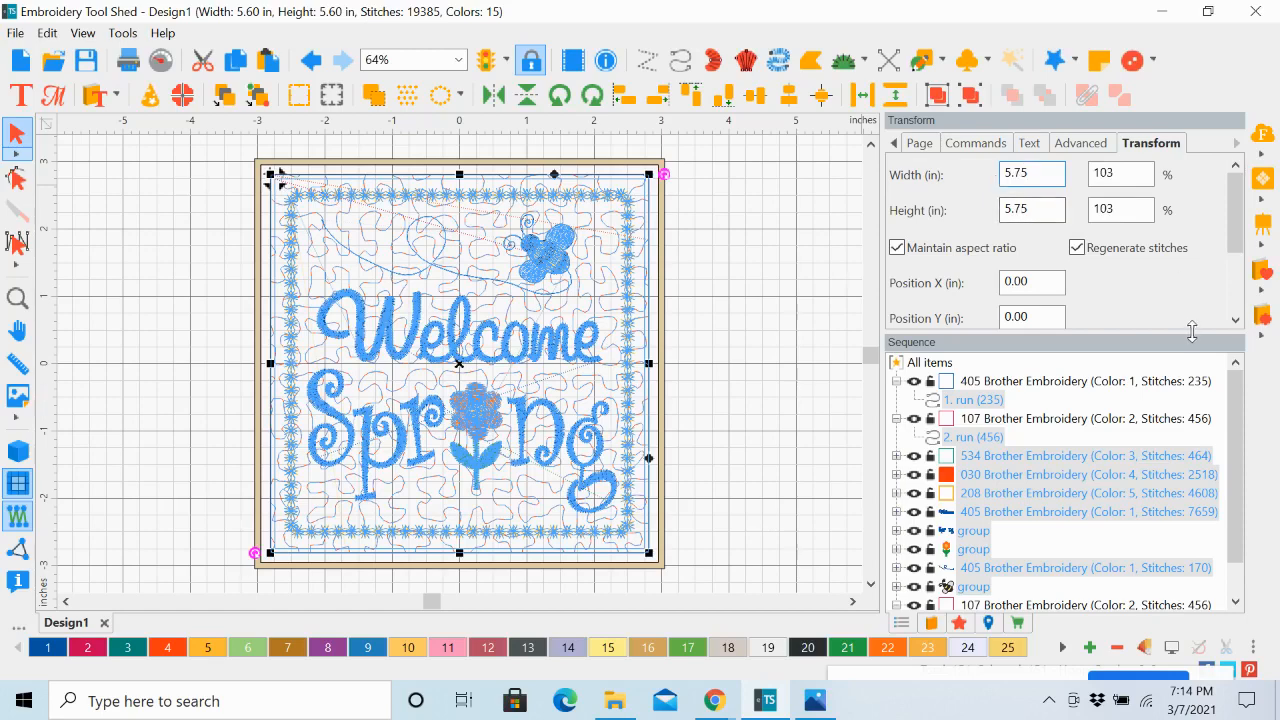
{"action": "left_click_drag", "start_coordinate": [1192, 365], "coordinate": [1173, 462]}
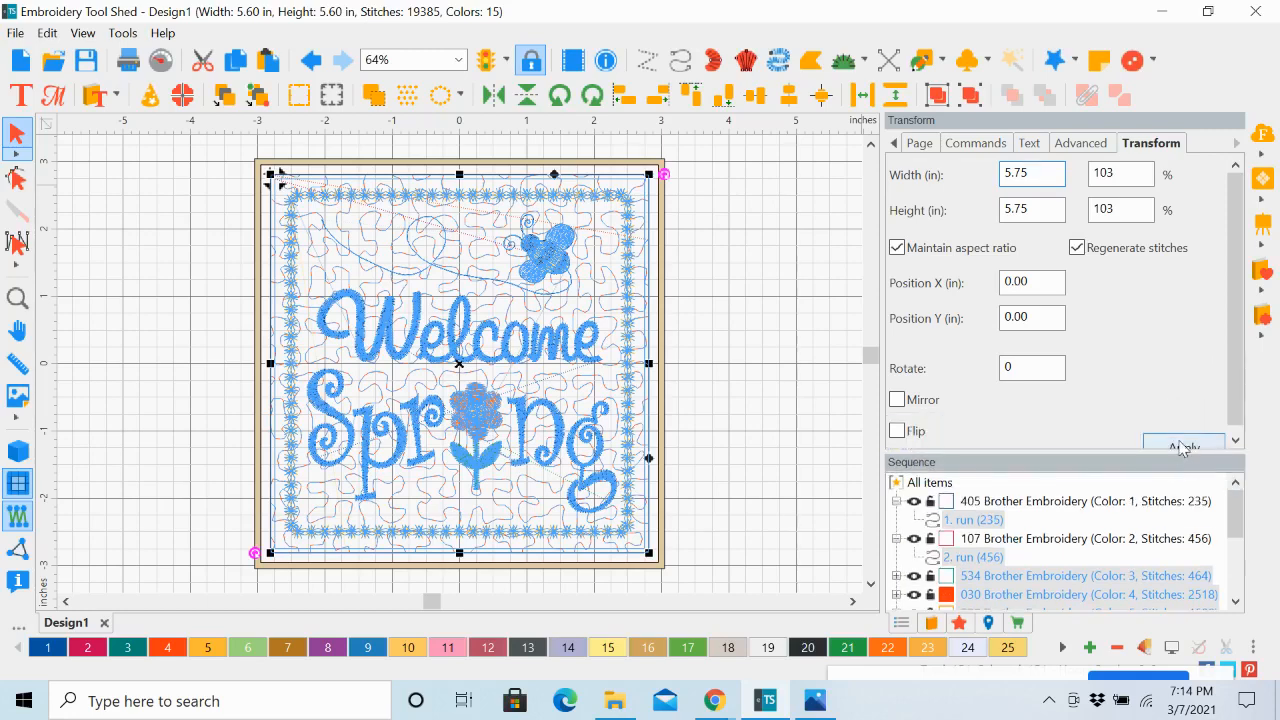
{"action": "left_click", "coordinate": [1183, 446]}
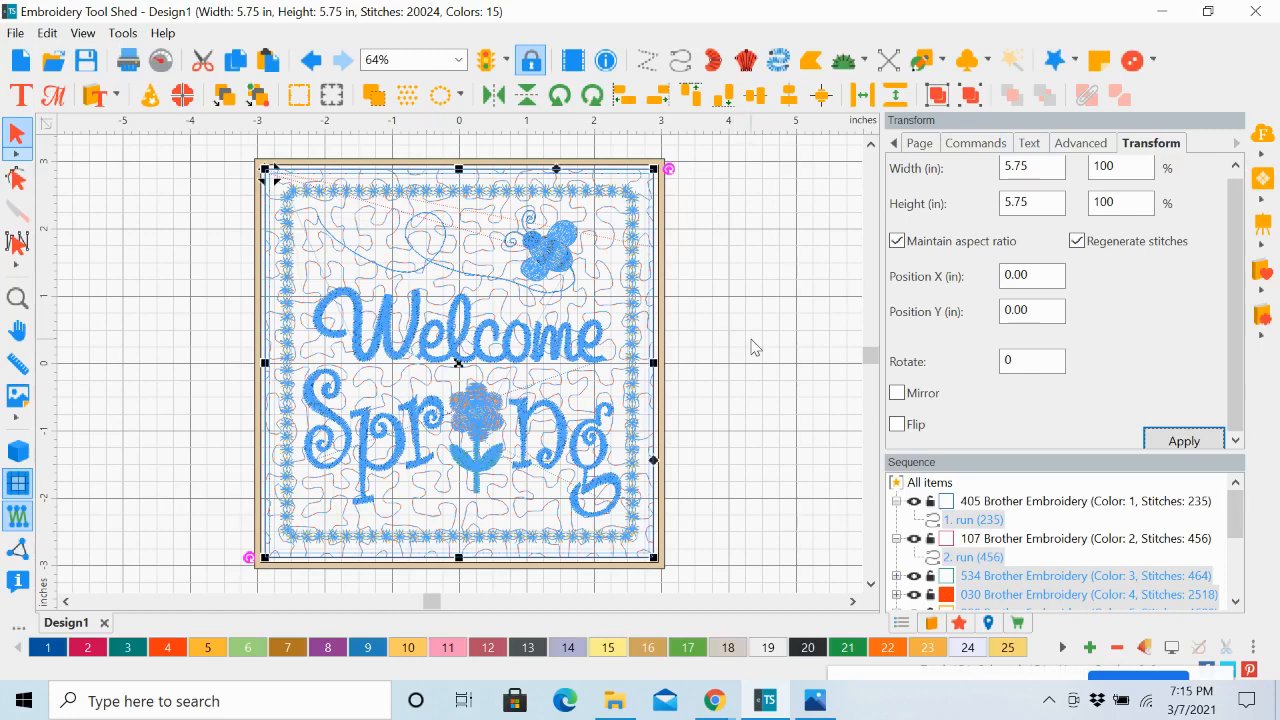
{"action": "left_click", "coordinate": [794, 409]}
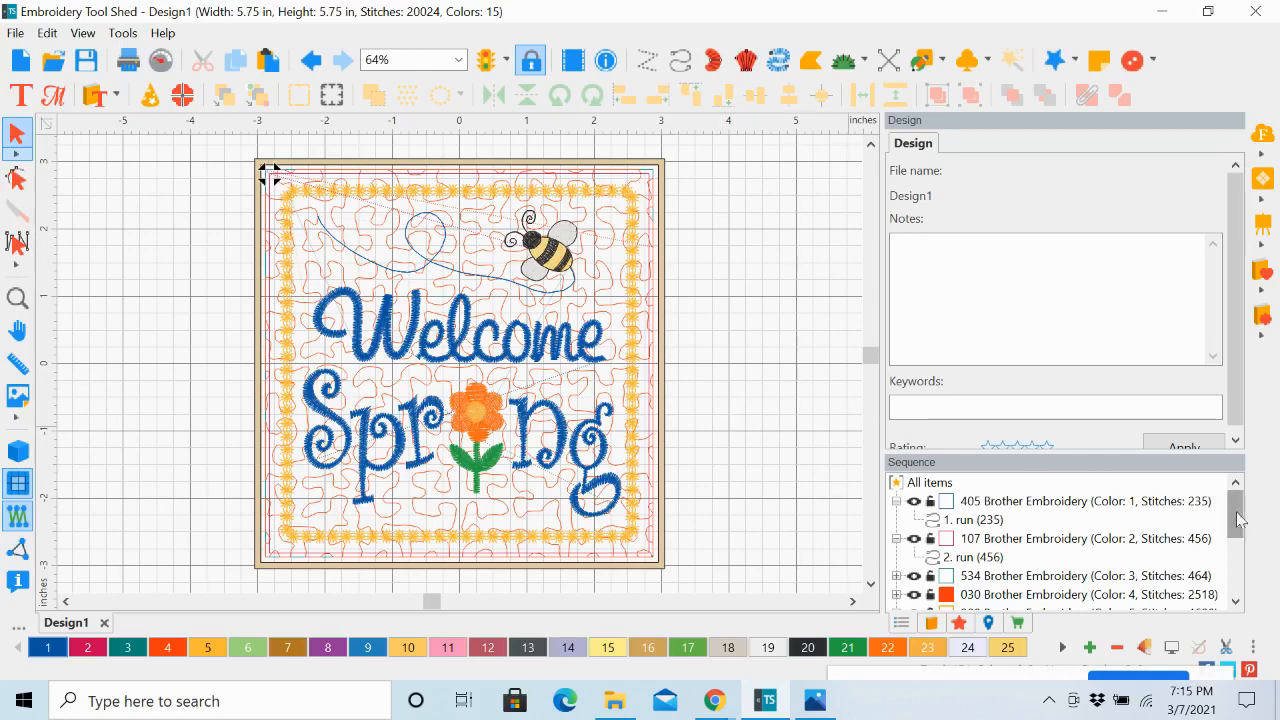
Step: Change the thread color of the stippling background fill to Brother Embroidery 307 Linen
{"action": "left_click_drag", "start_coordinate": [1237, 516], "coordinate": [1237, 551]}
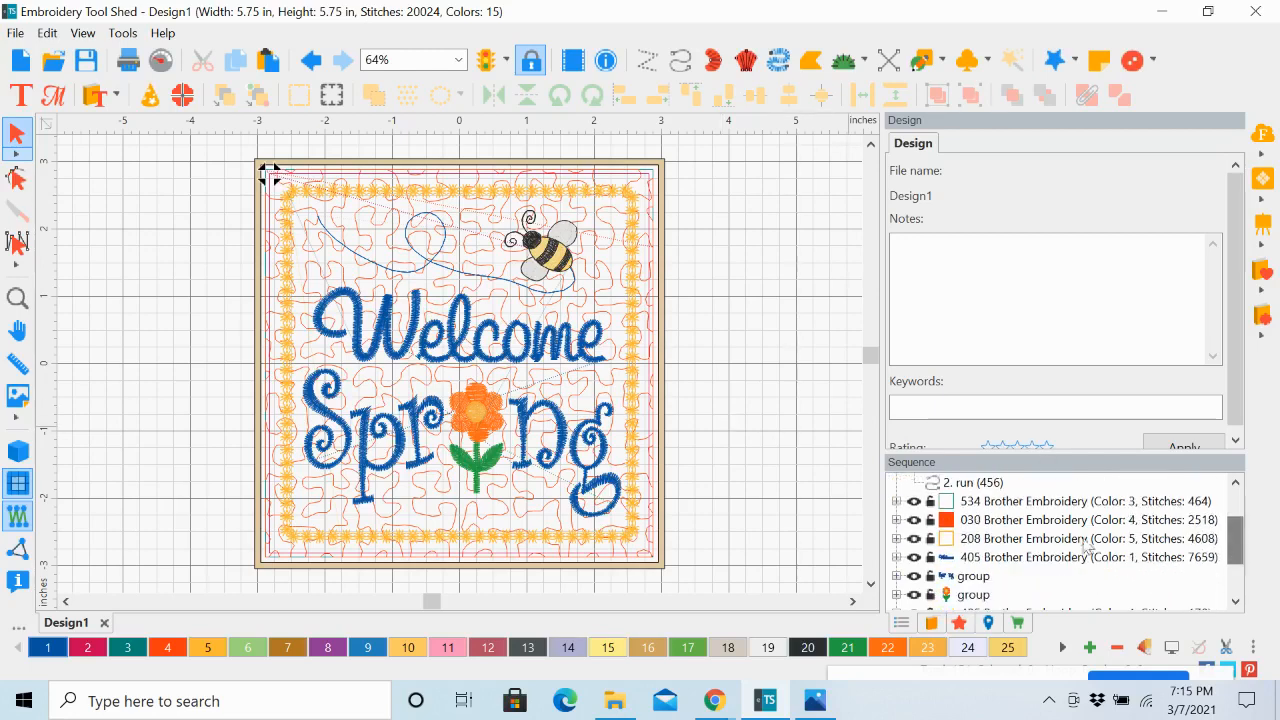
{"action": "left_click", "coordinate": [1015, 520]}
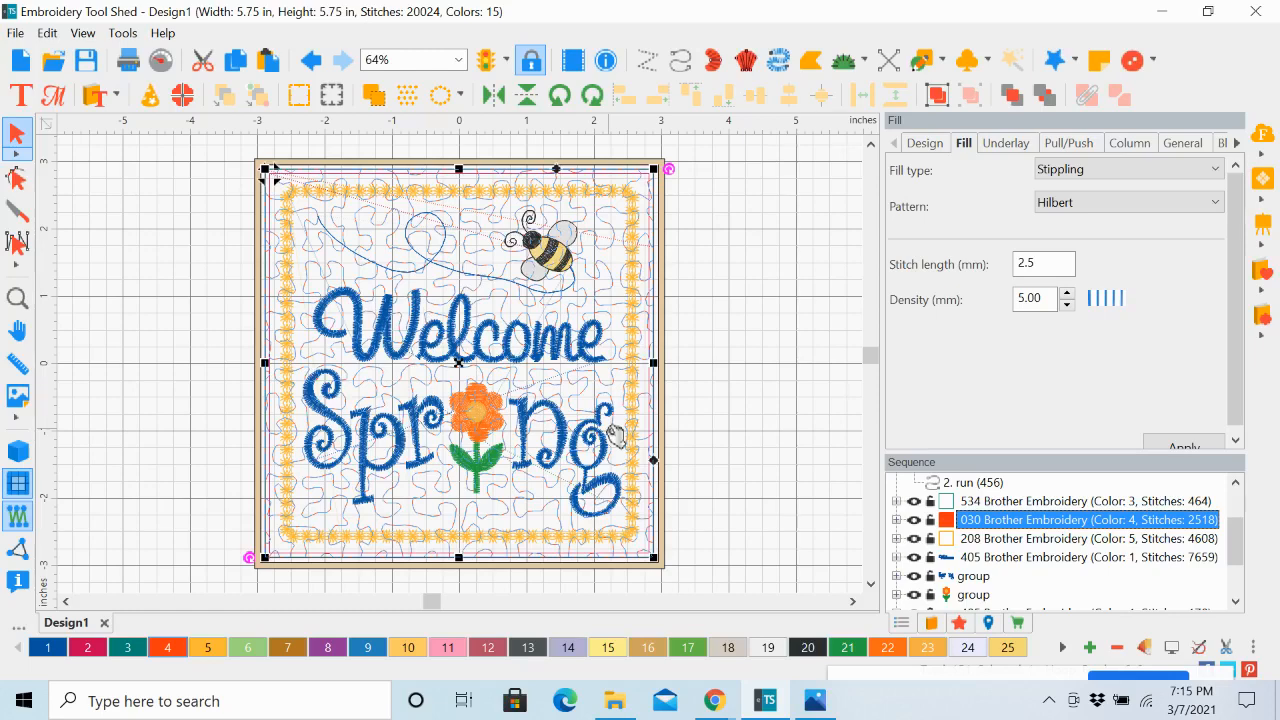
{"action": "double_click", "coordinate": [172, 652]}
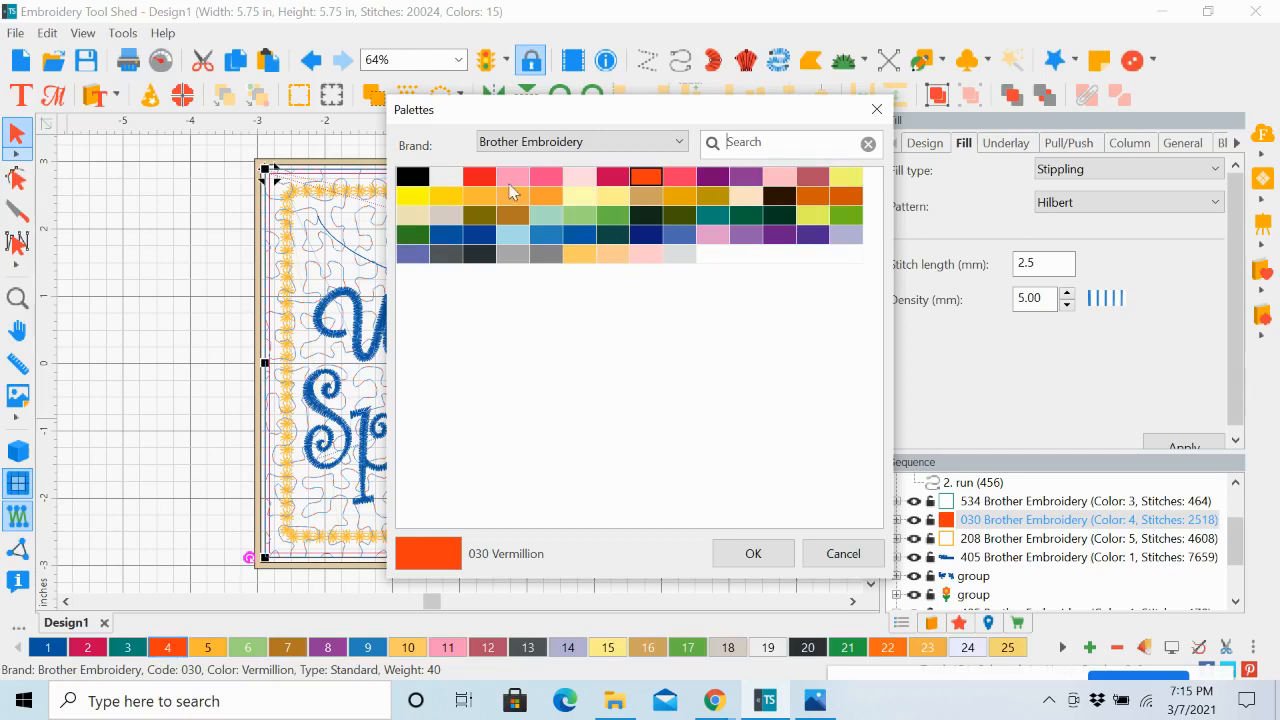
{"action": "left_click", "coordinate": [749, 197]}
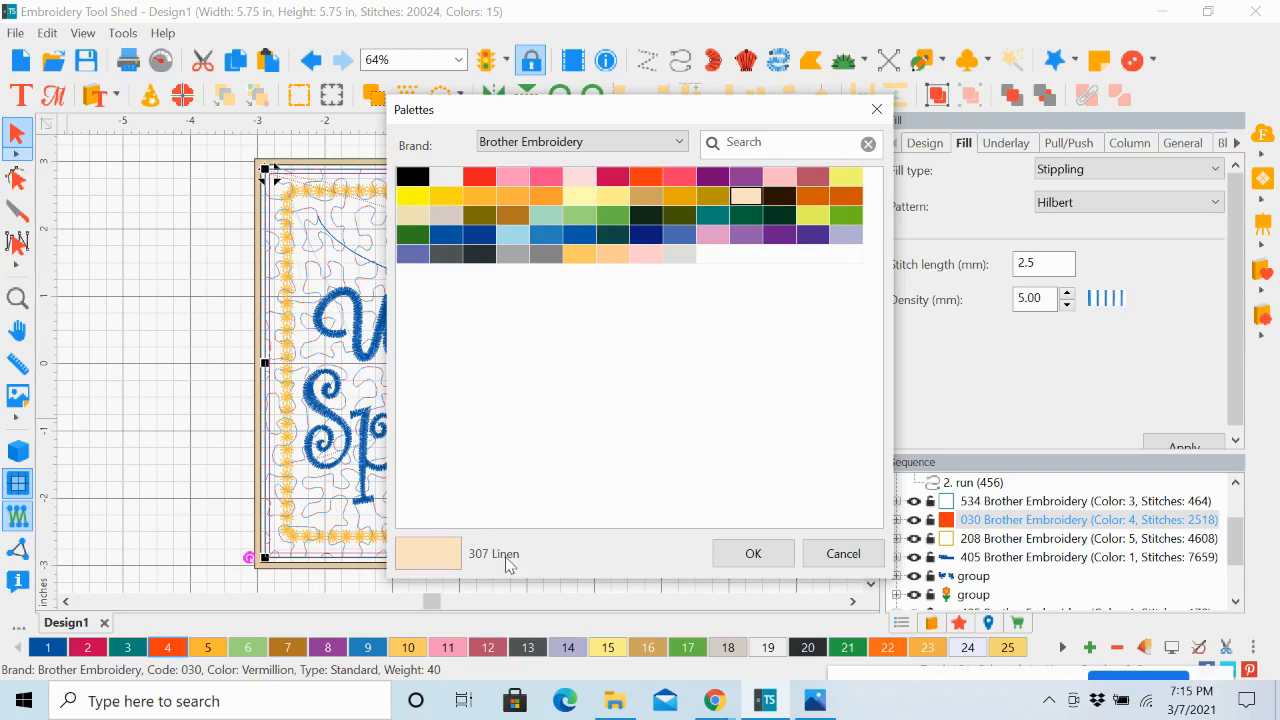
{"action": "left_click", "coordinate": [753, 554]}
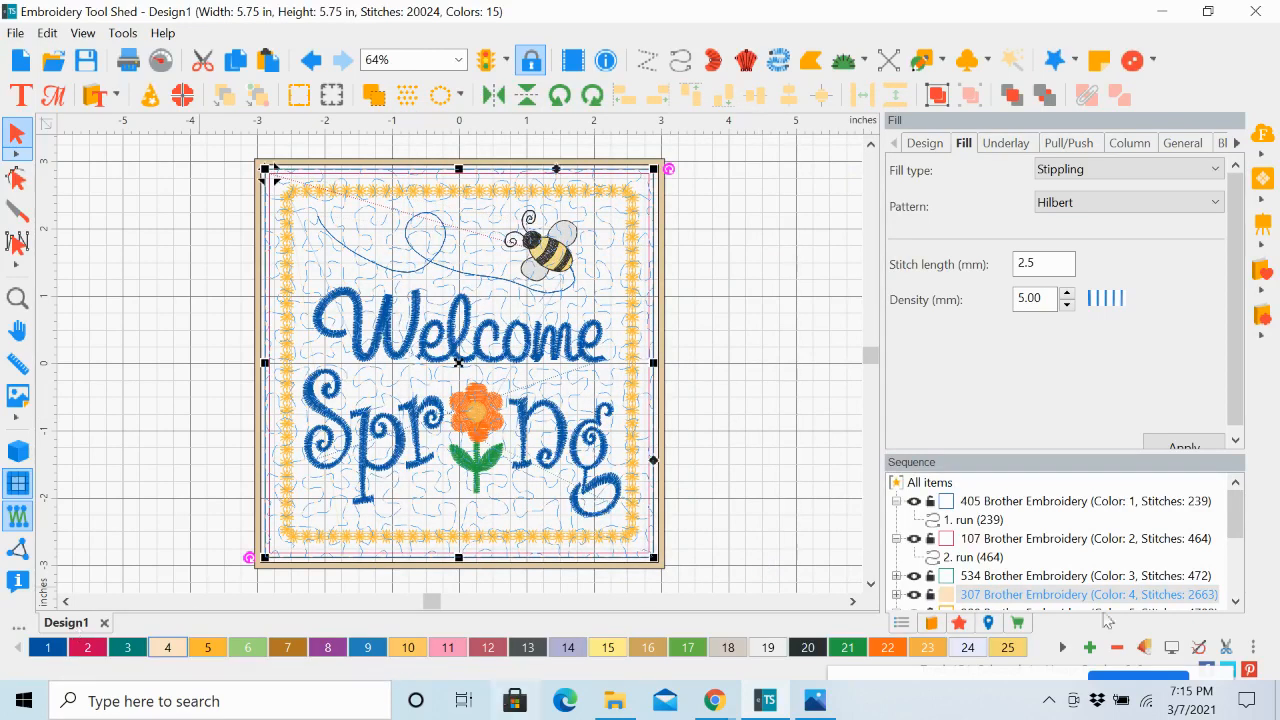
Step: Change the thread color of the motif border to Brother Embroidery 509 Leaf Green
{"action": "left_click", "coordinate": [1236, 601]}
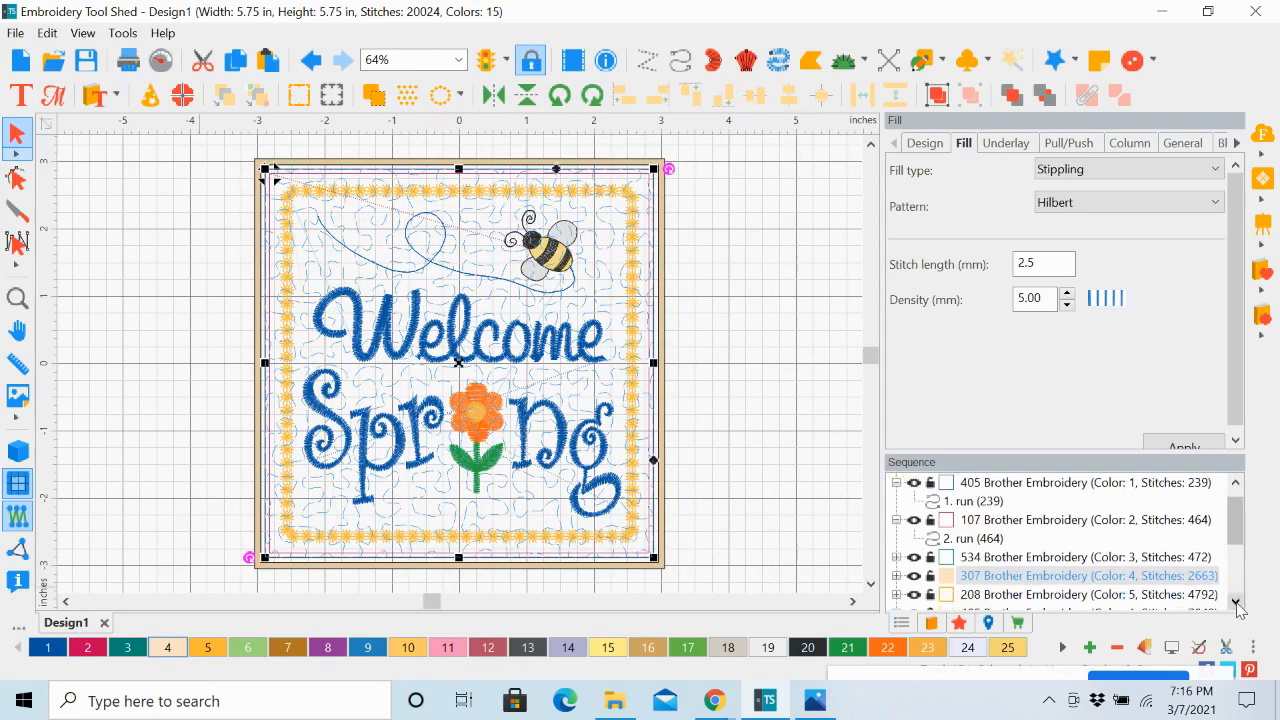
{"action": "left_click", "coordinate": [1236, 601]}
{"action": "left_click", "coordinate": [1236, 601]}
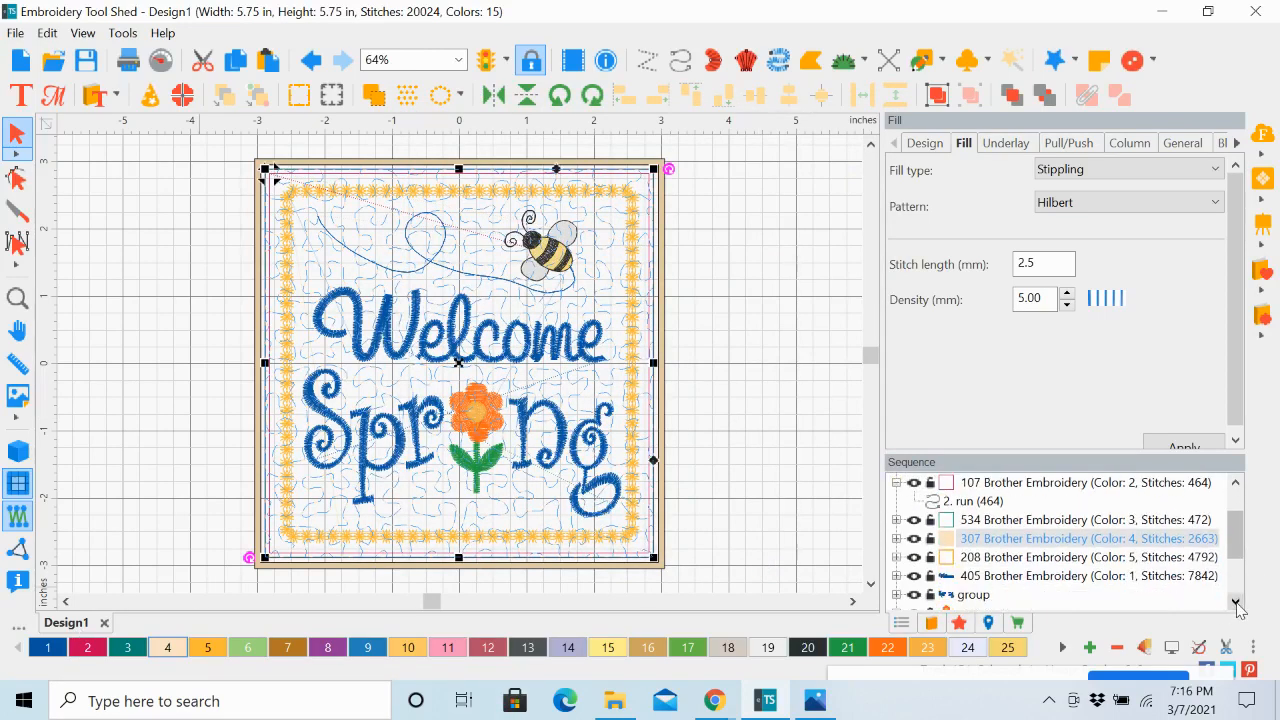
{"action": "left_click", "coordinate": [990, 560]}
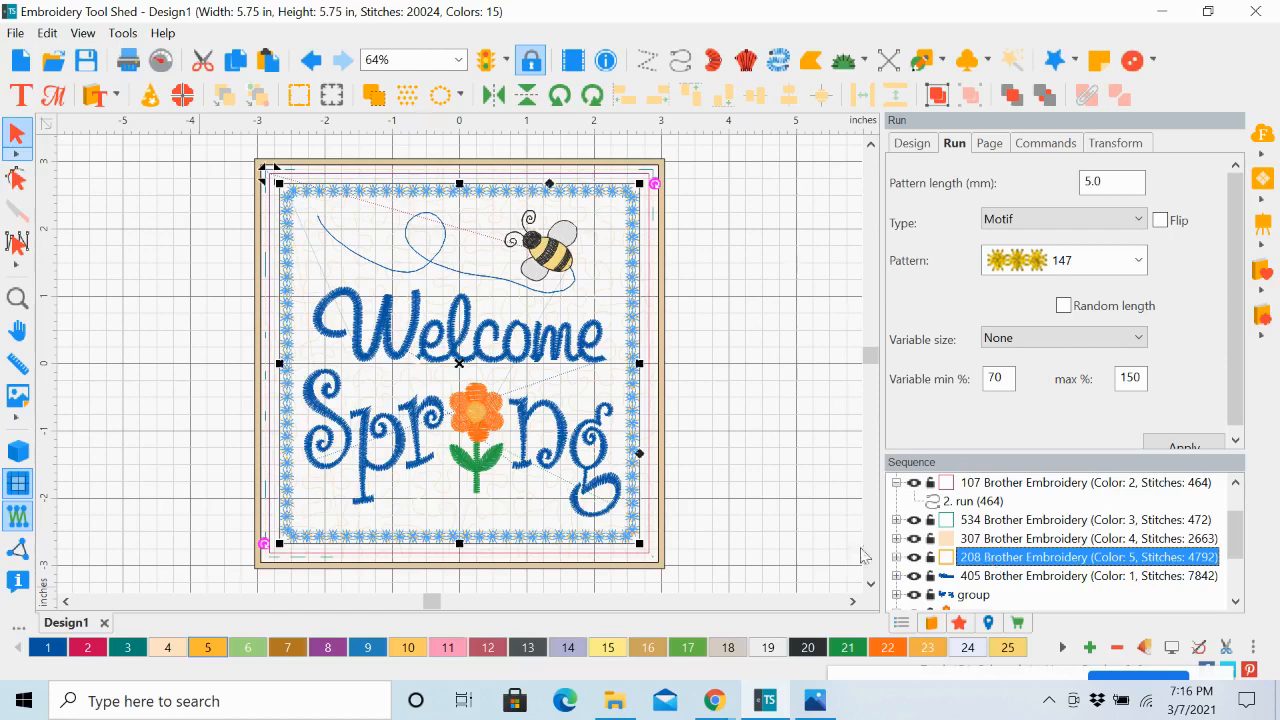
{"action": "double_click", "coordinate": [211, 653]}
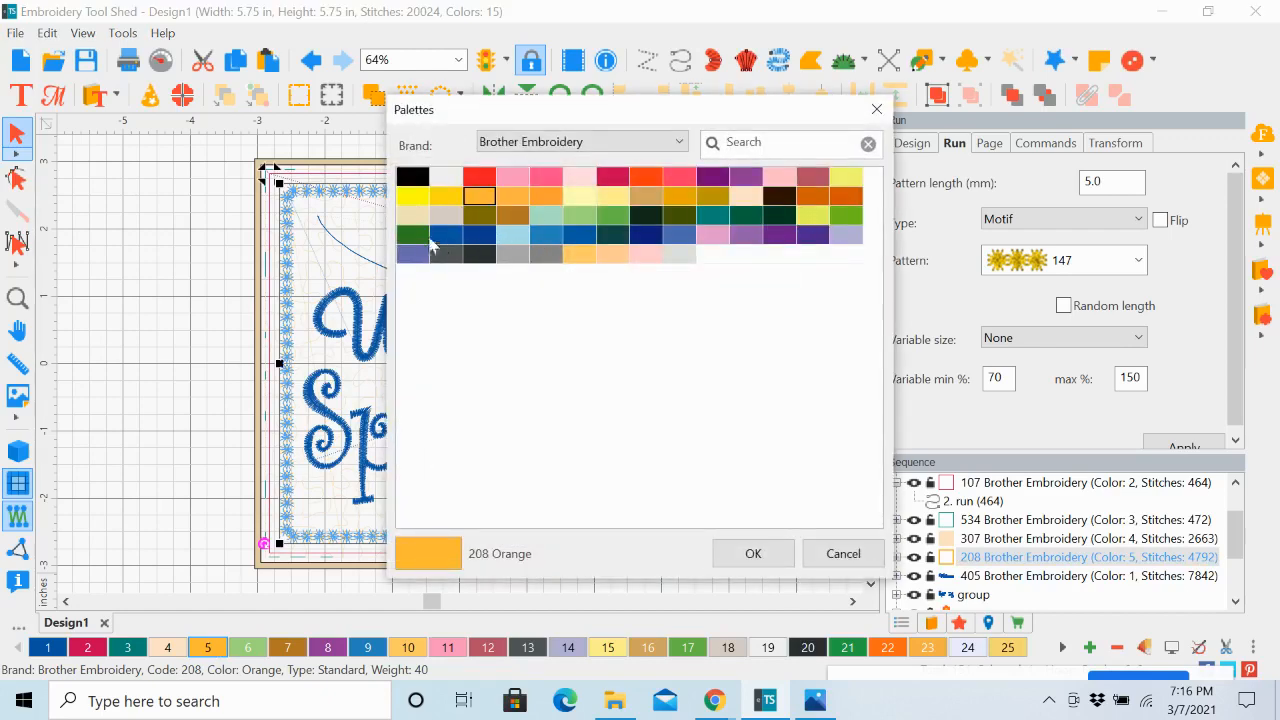
{"action": "left_click", "coordinate": [619, 217]}
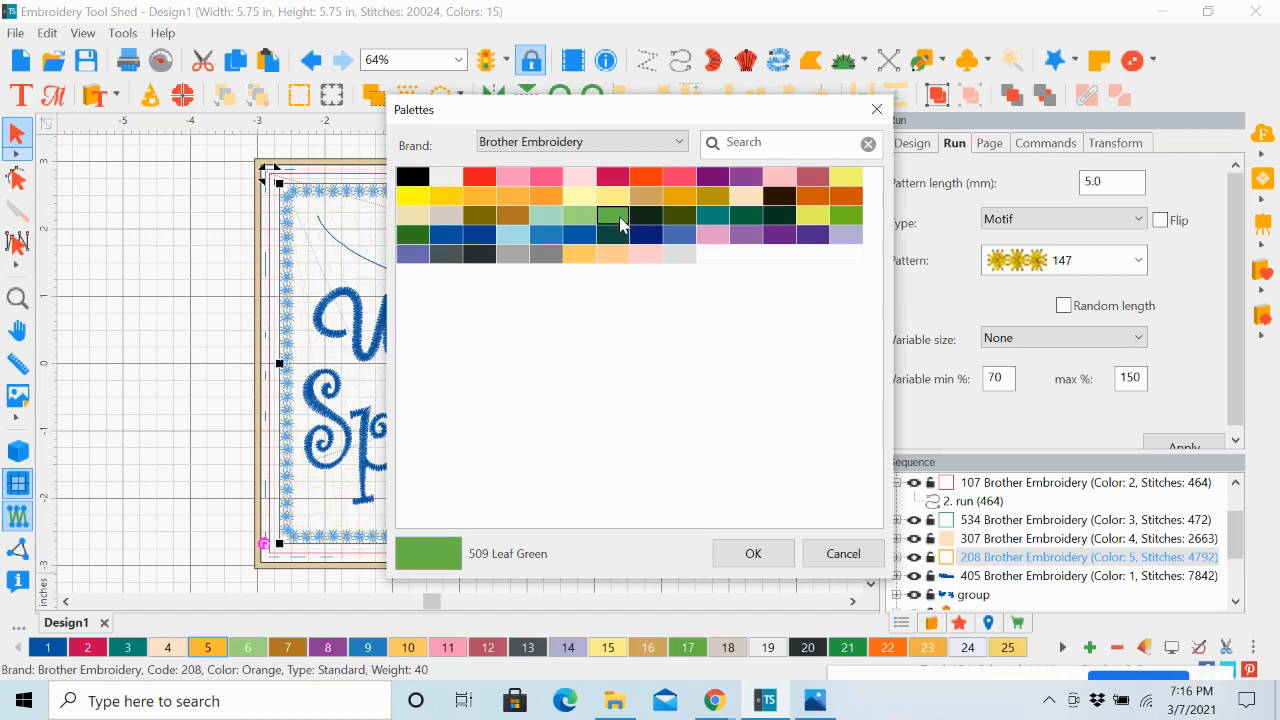
{"action": "left_click", "coordinate": [768, 553]}
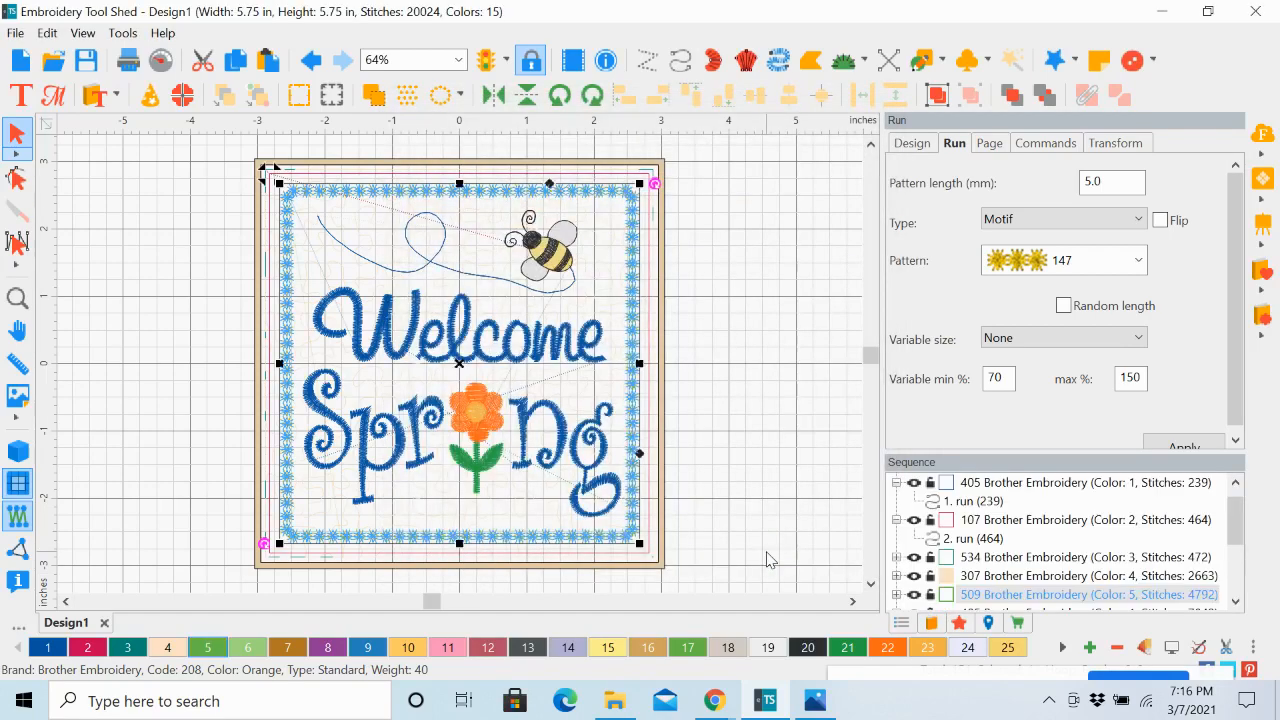
{"action": "left_click", "coordinate": [786, 344]}
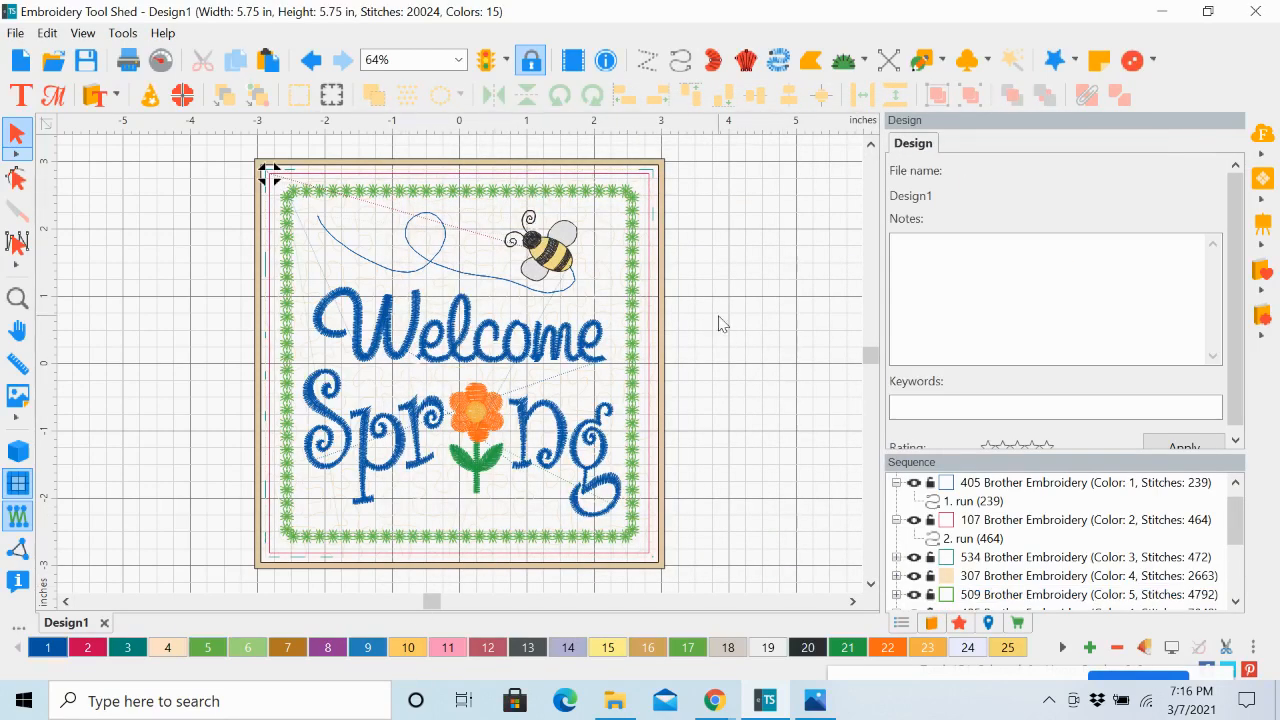
Step: Change thread color 1, used by the "Welcome Spring" lettering and the flight trail, to Brother Embroidery 017 Light Blue
{"action": "left_click", "coordinate": [1236, 602]}
{"action": "left_click", "coordinate": [1236, 602]}
{"action": "left_click", "coordinate": [1236, 602]}
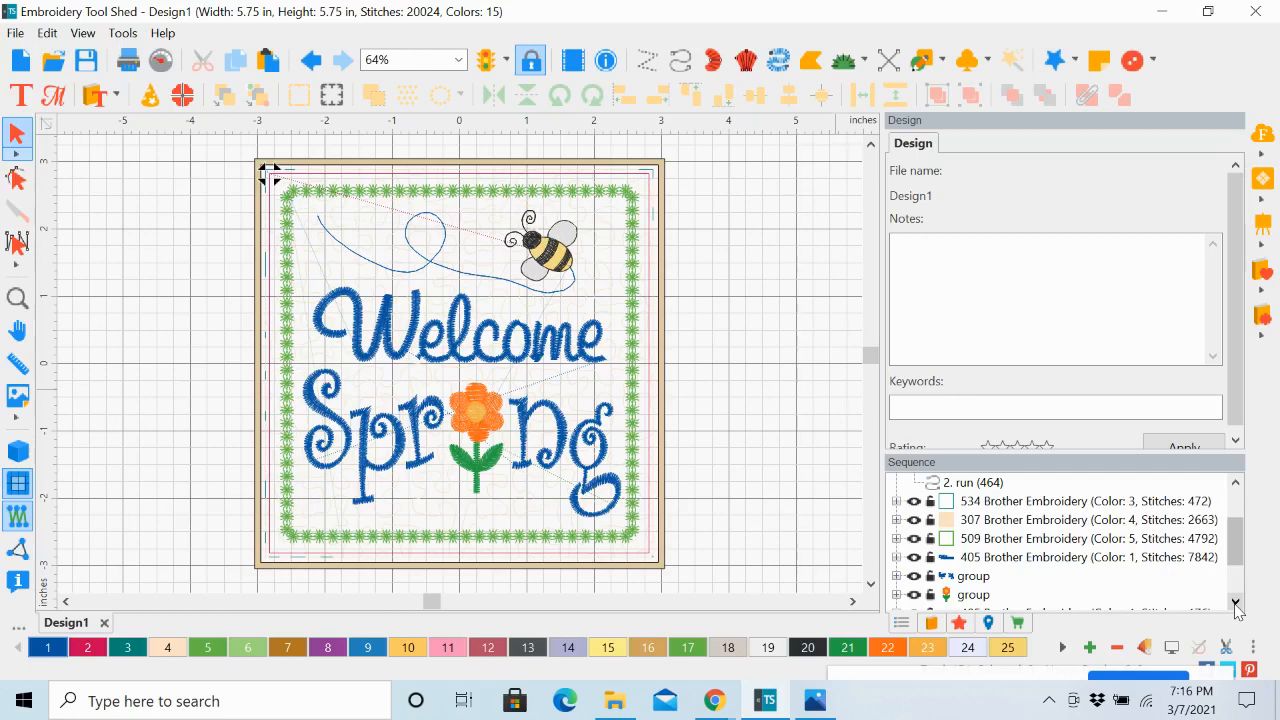
{"action": "left_click", "coordinate": [979, 564]}
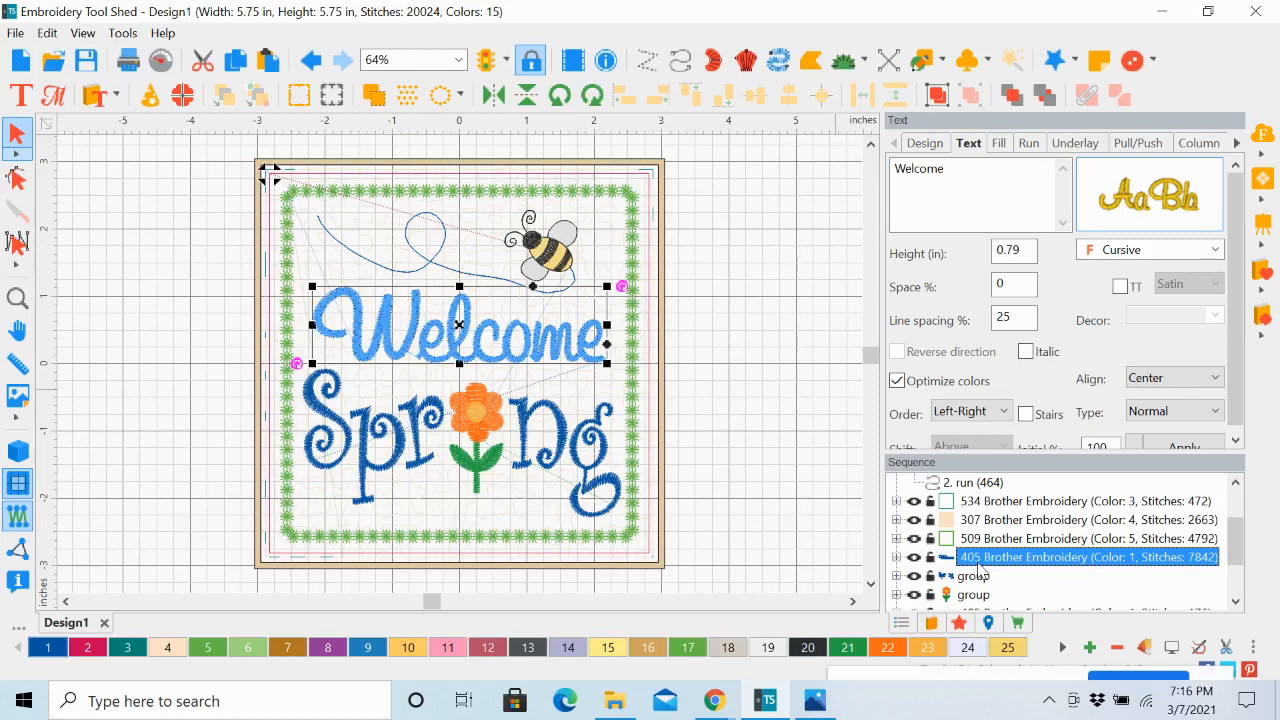
{"action": "left_click", "coordinate": [972, 578]}
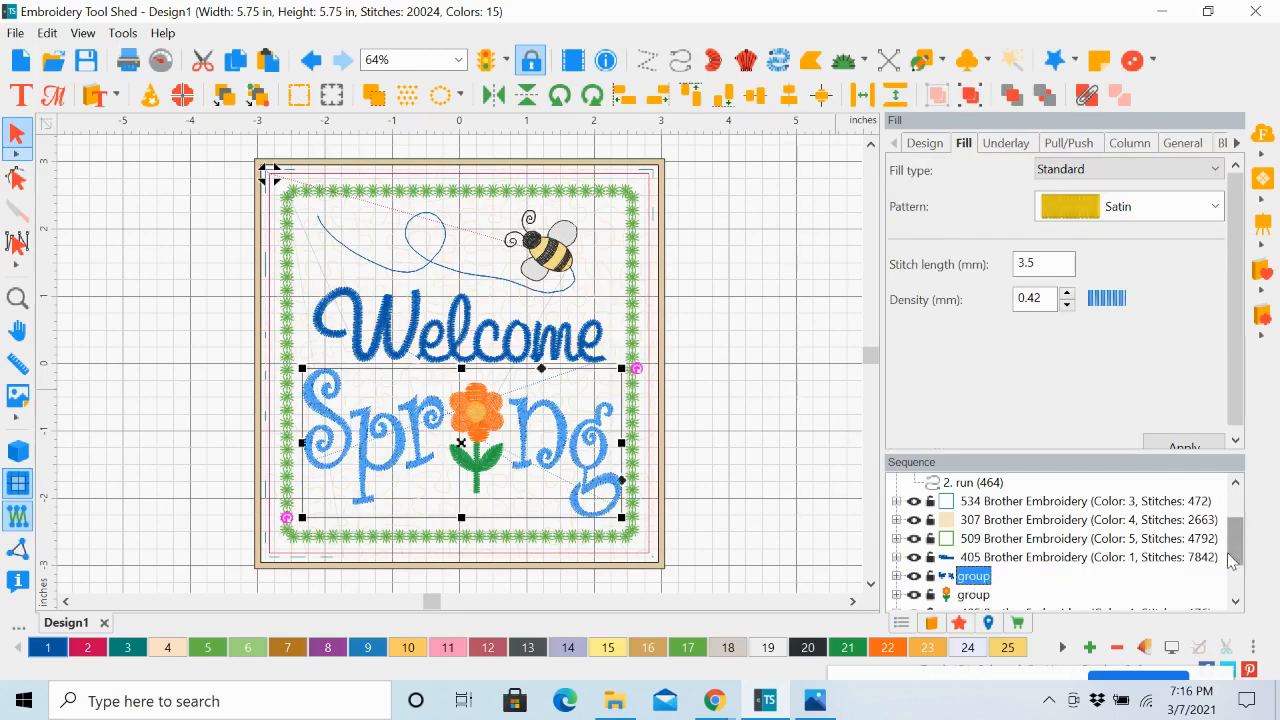
{"action": "left_click", "coordinate": [998, 558]}
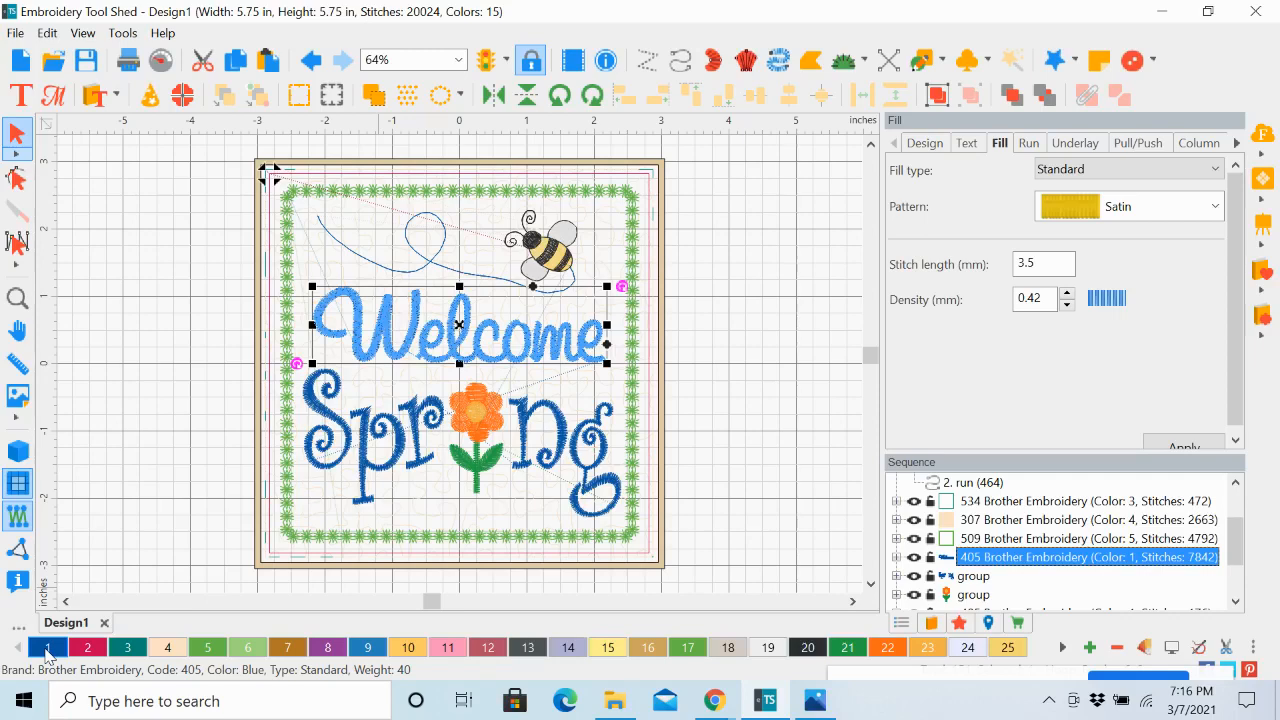
{"action": "double_click", "coordinate": [47, 655]}
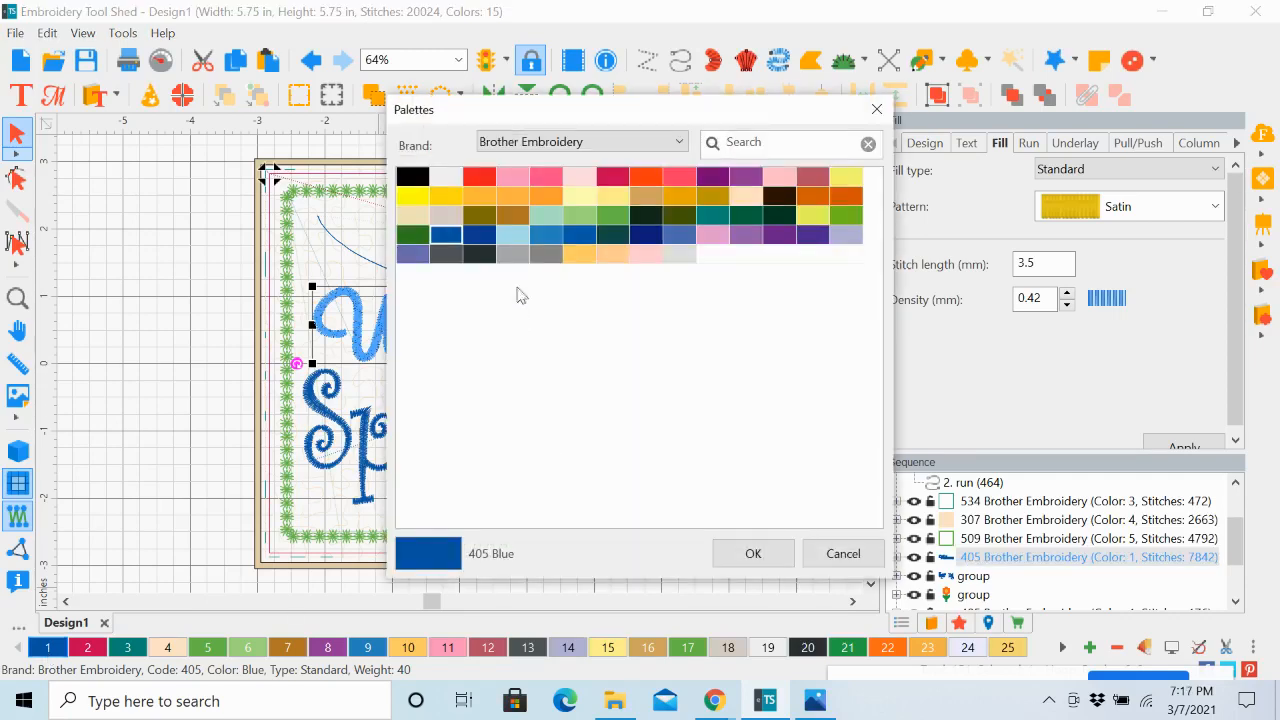
{"action": "left_click", "coordinate": [512, 234]}
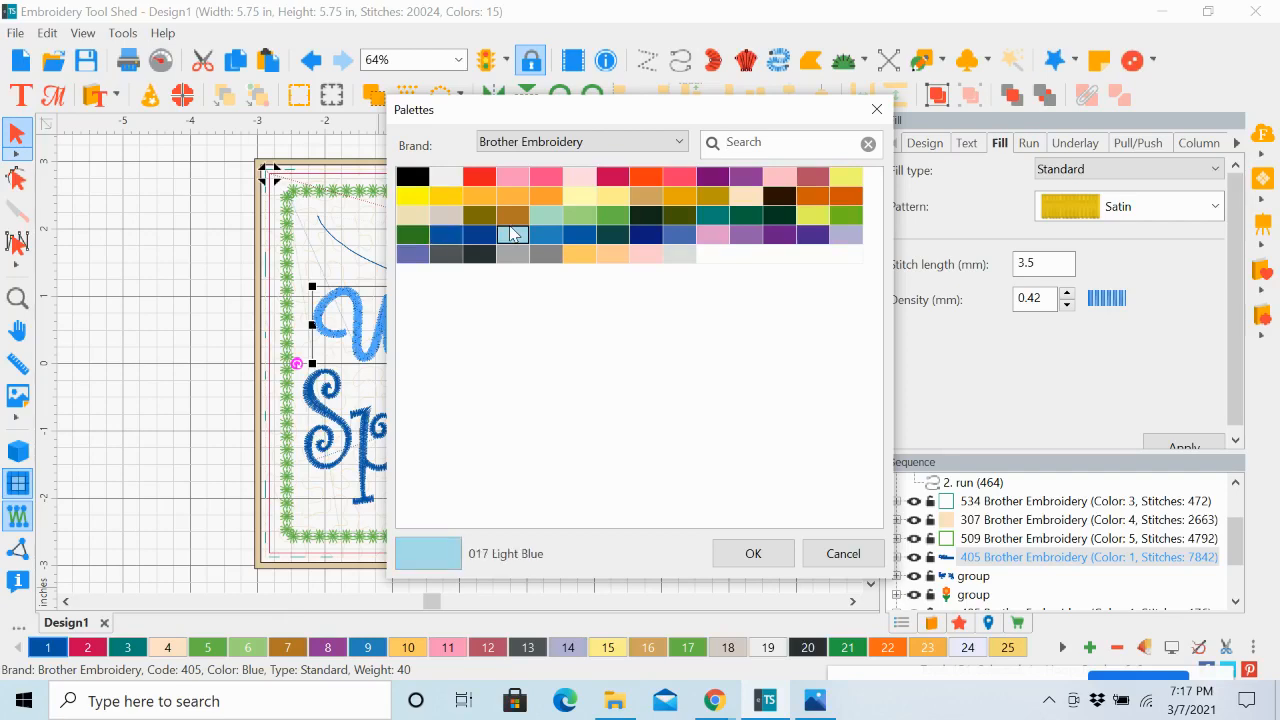
{"action": "left_click", "coordinate": [763, 553]}
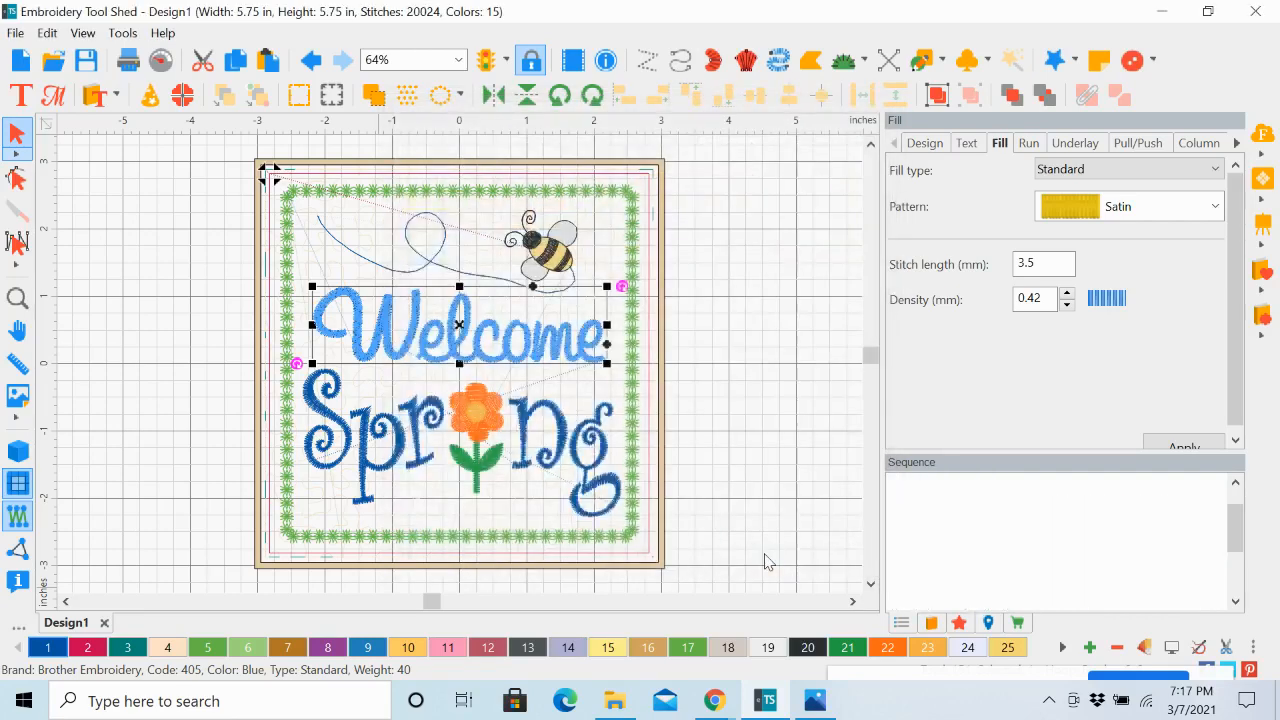
{"action": "left_click", "coordinate": [746, 375]}
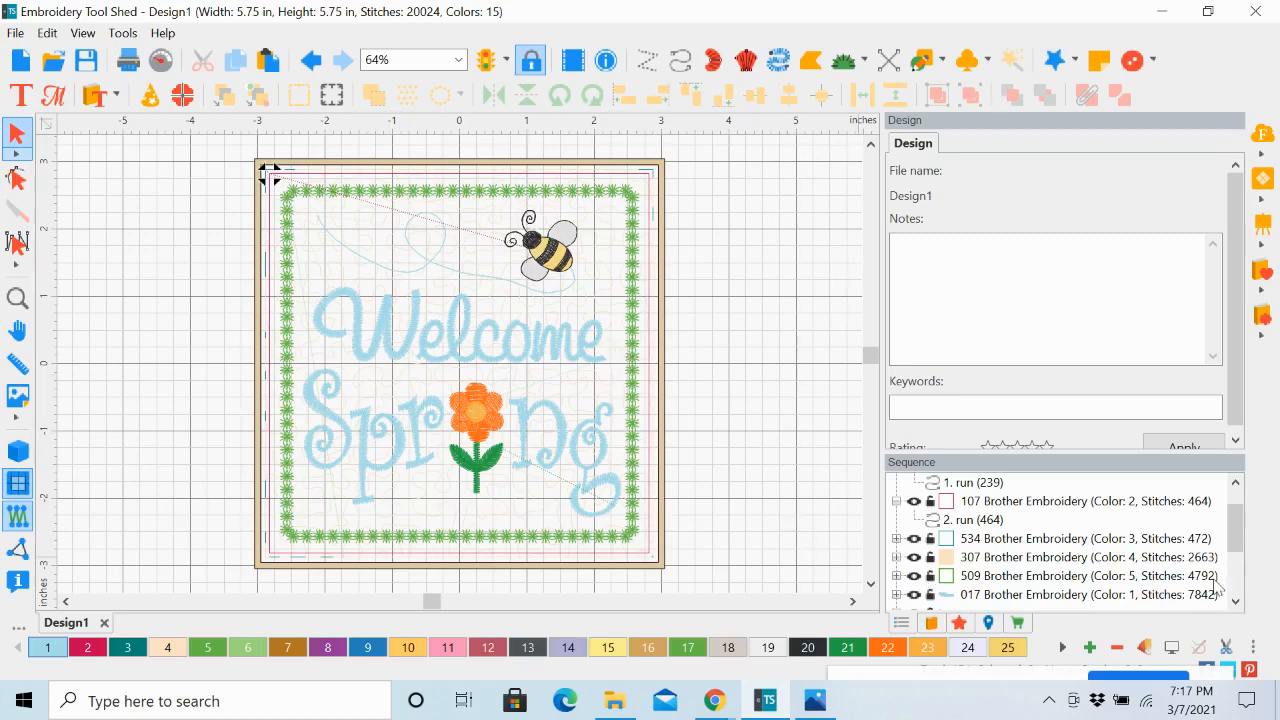
Step: Expand the flower group in the sequence and ungroup it into its separate color elements
{"action": "left_click", "coordinate": [1237, 601]}
{"action": "left_click", "coordinate": [1237, 601]}
{"action": "left_click", "coordinate": [1237, 601]}
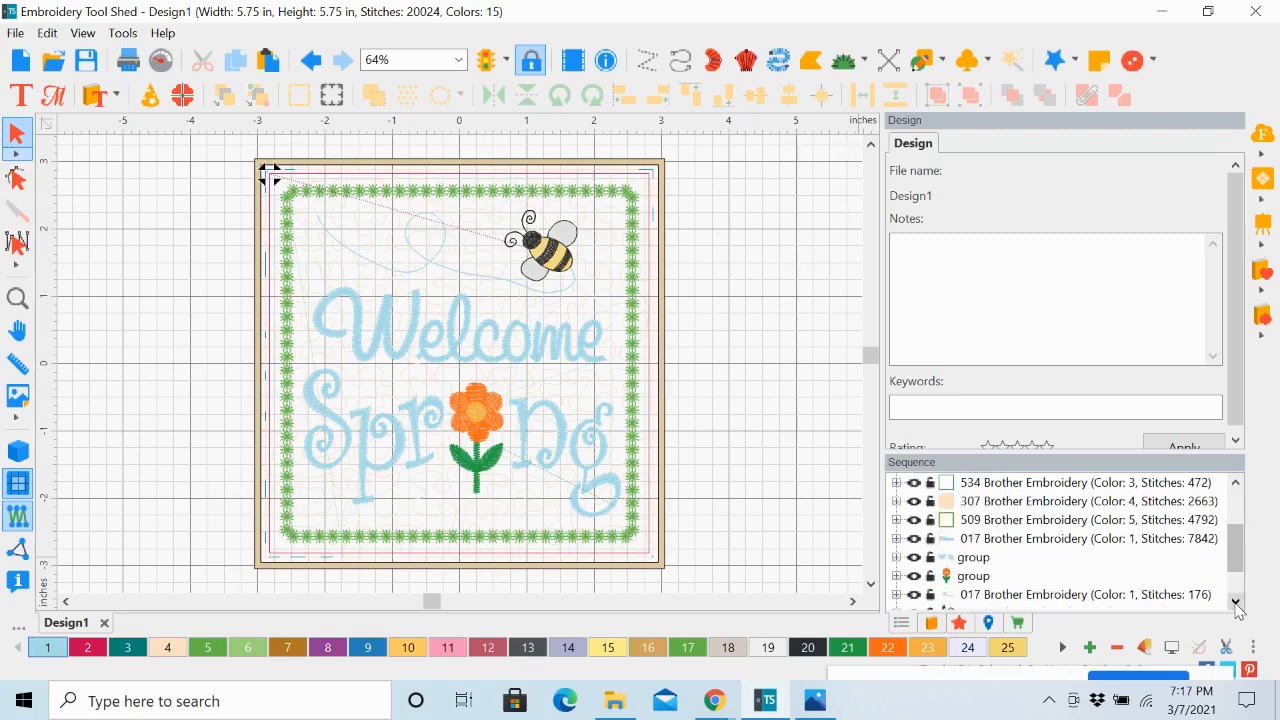
{"action": "left_click", "coordinate": [896, 576]}
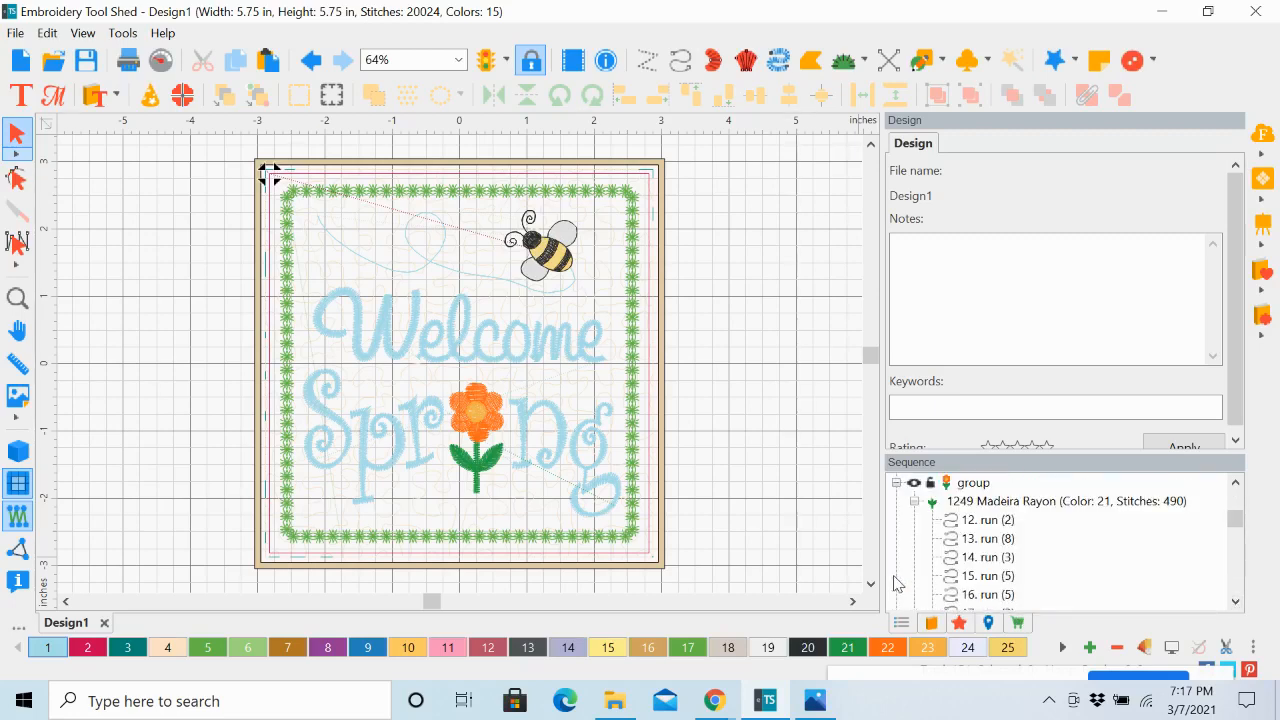
{"action": "left_click", "coordinate": [914, 501]}
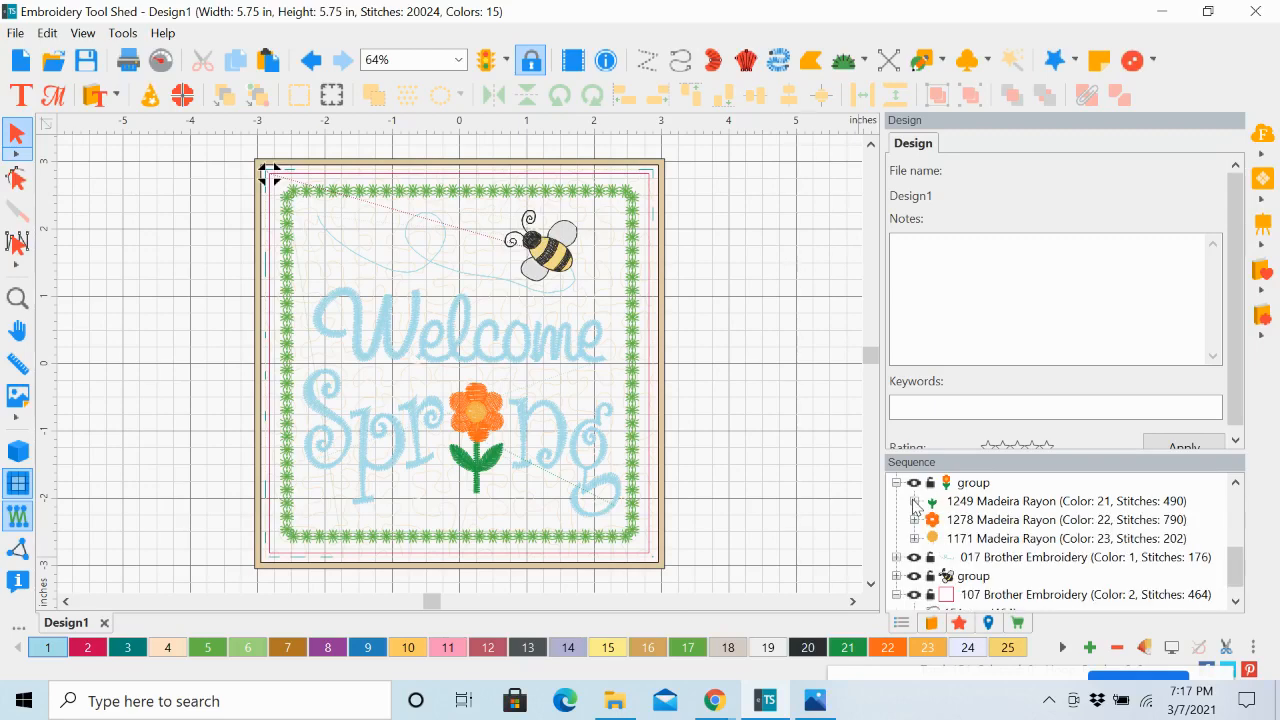
{"action": "left_click", "coordinate": [980, 502]}
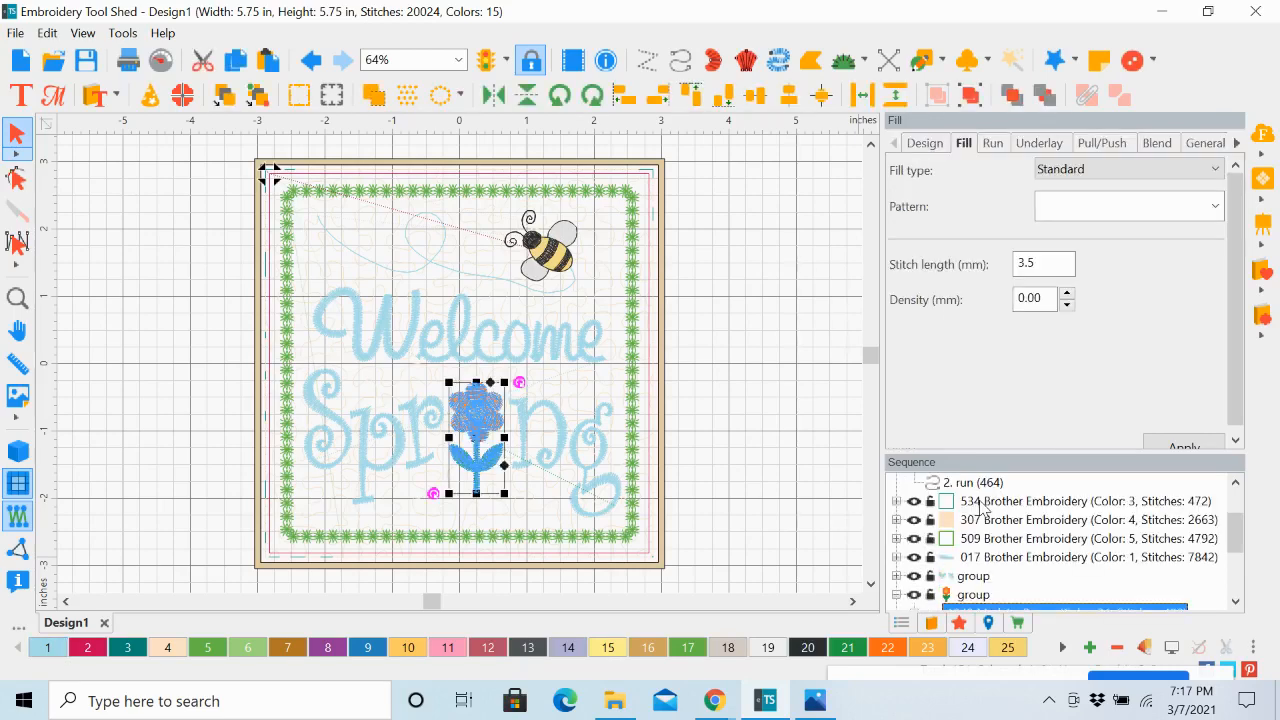
{"action": "left_click", "coordinate": [1236, 601]}
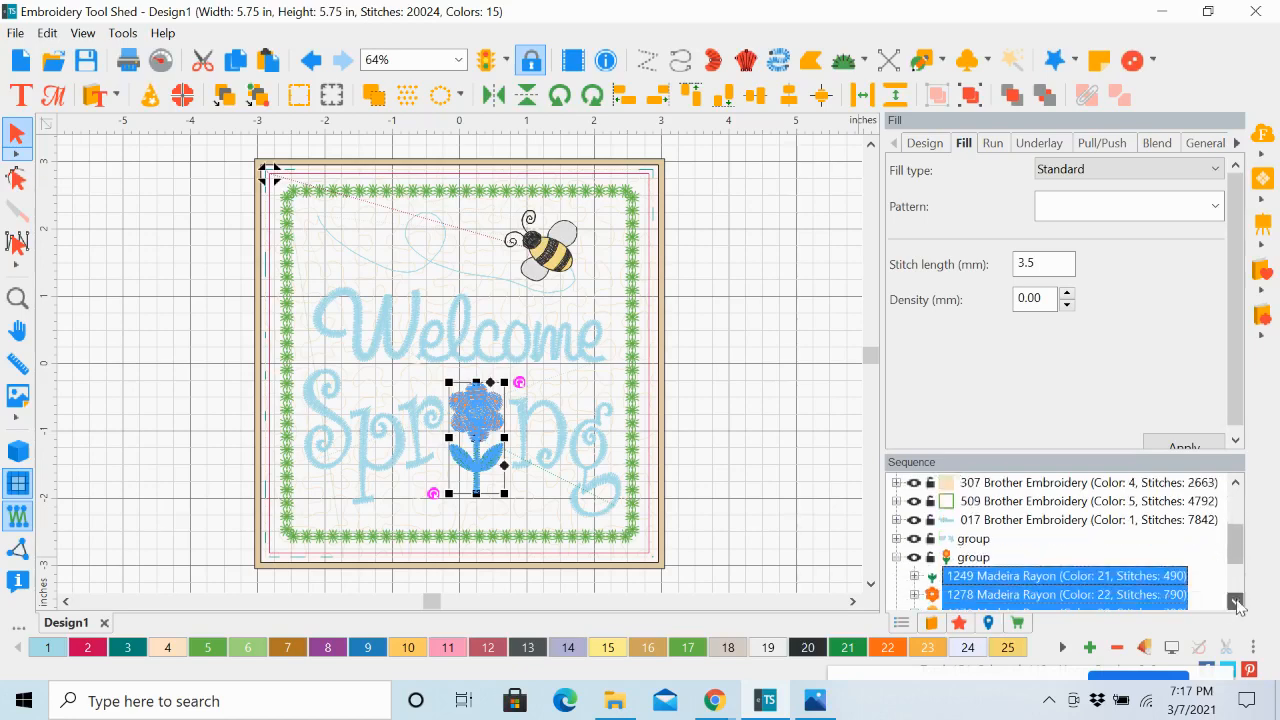
{"action": "left_click", "coordinate": [1236, 601]}
{"action": "left_click", "coordinate": [970, 539]}
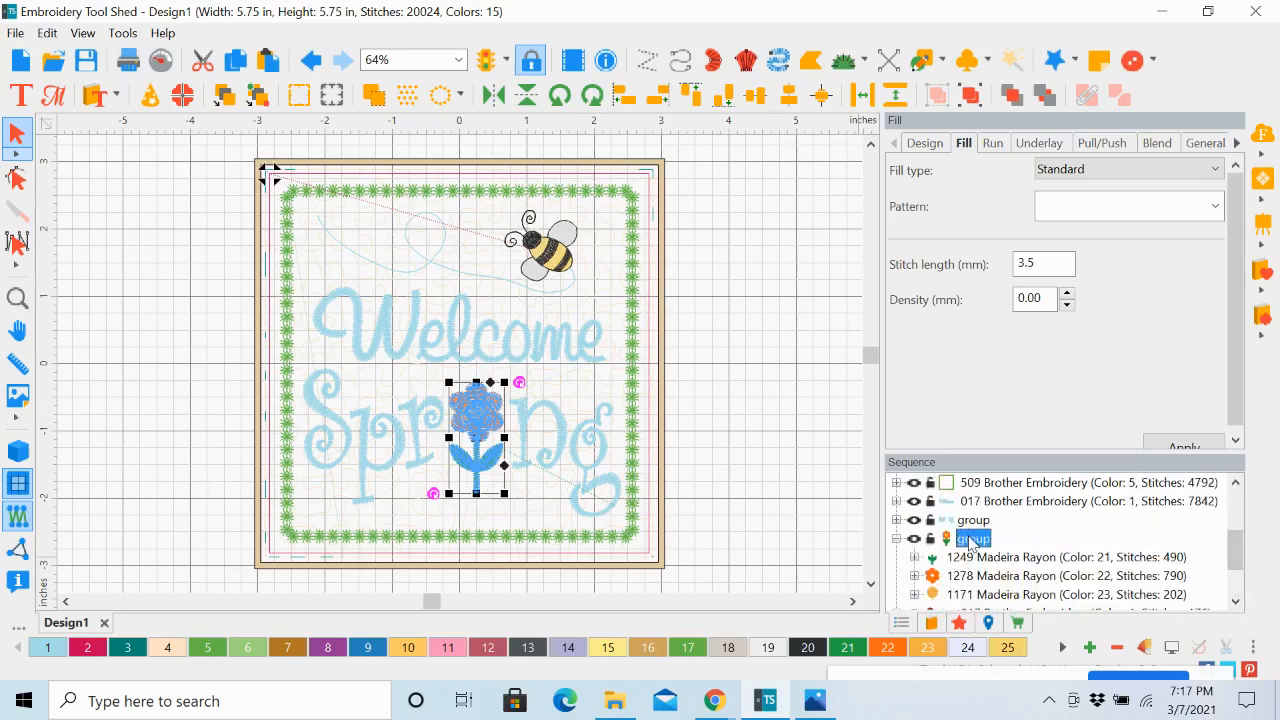
{"action": "left_click", "coordinate": [968, 562]}
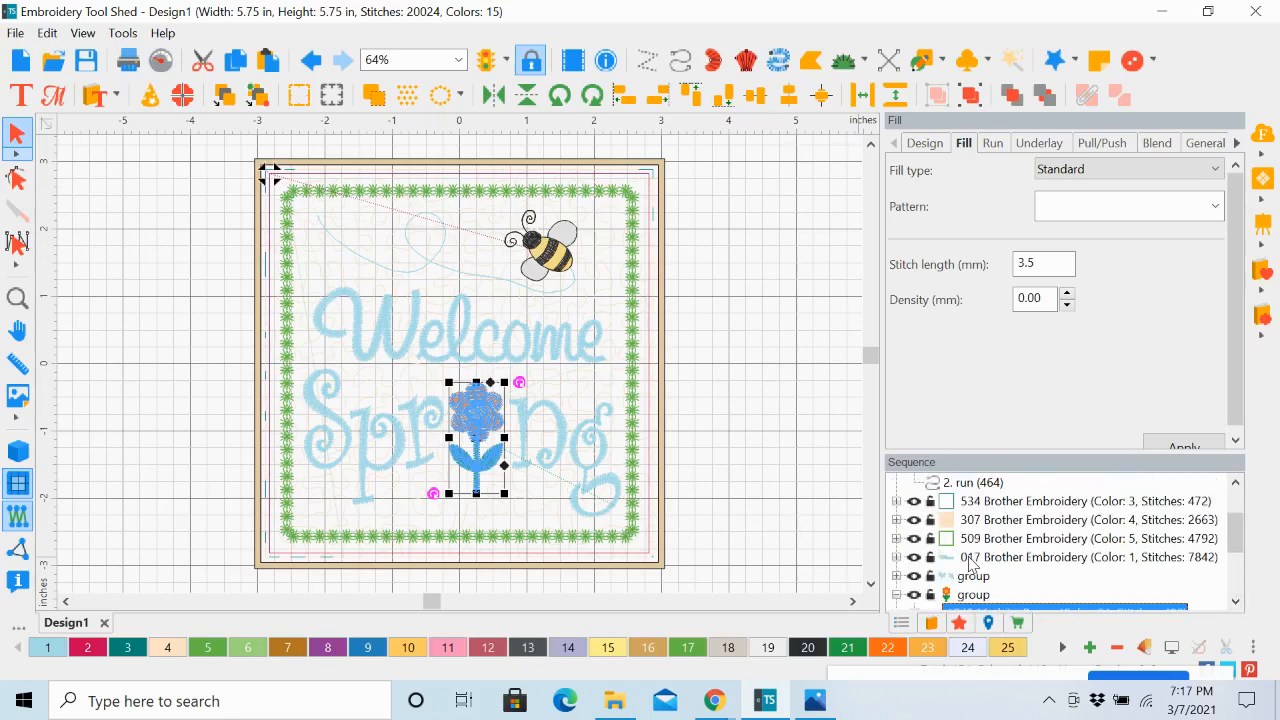
{"action": "left_click", "coordinate": [975, 596]}
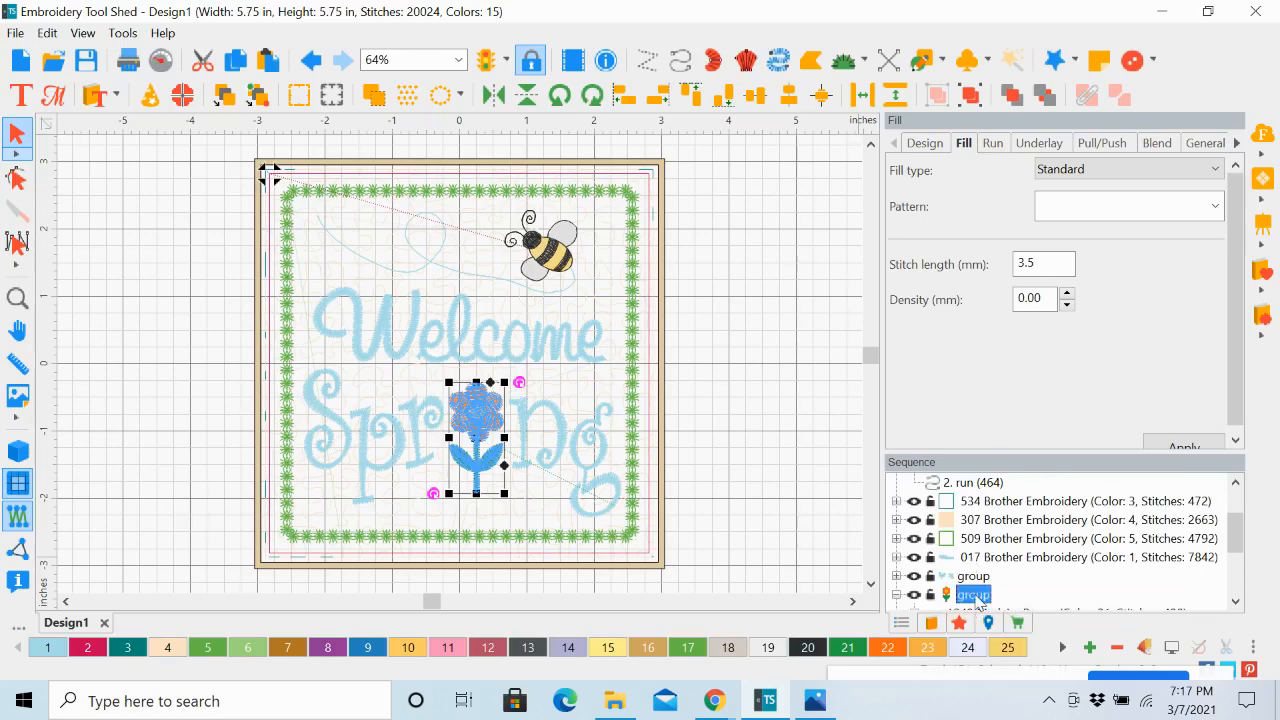
{"action": "right_click", "coordinate": [978, 599]}
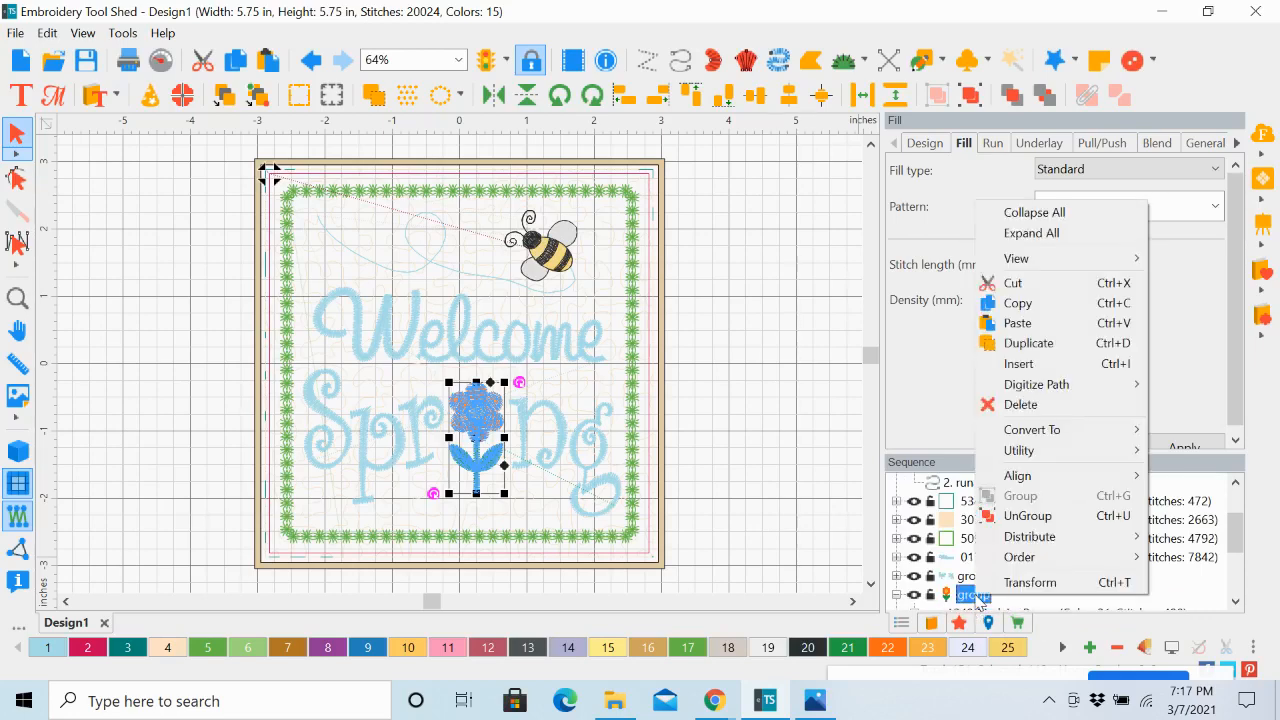
{"action": "left_click", "coordinate": [1014, 518]}
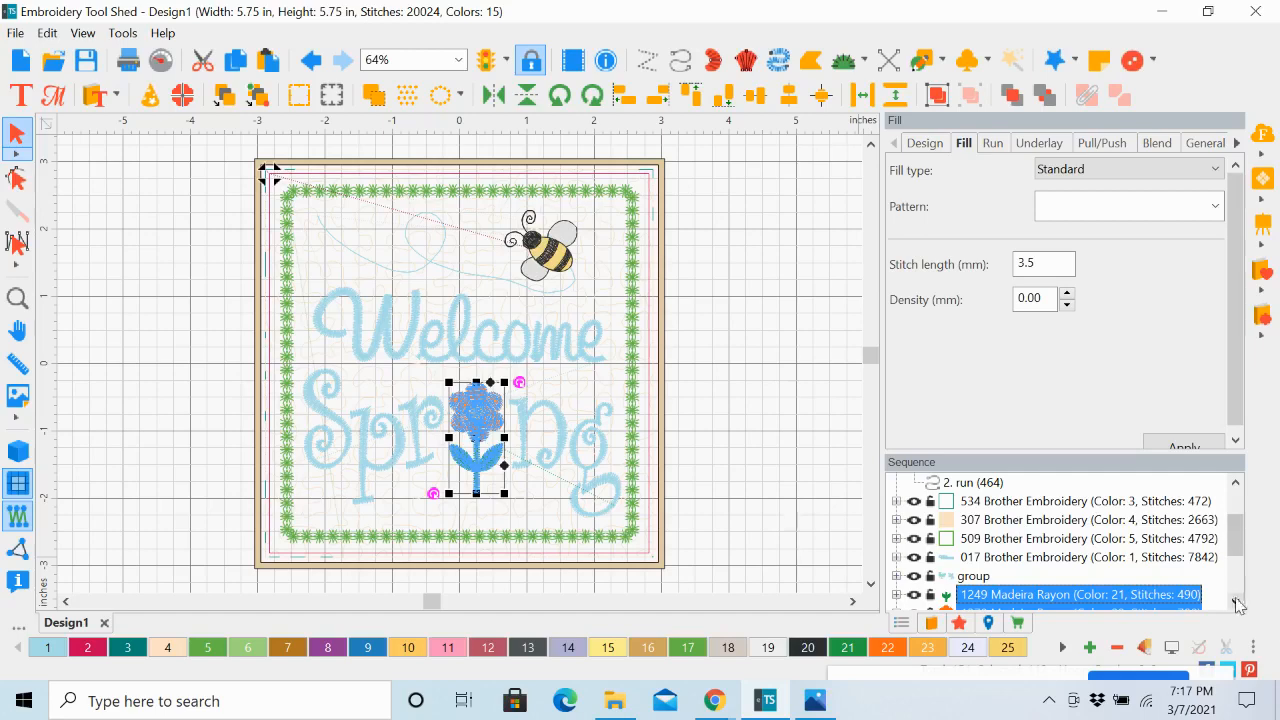
Step: Recolor the flower's stem and leaves with thread color 5, Brother Embroidery 509 Leaf Green
{"action": "scroll", "coordinate": [1237, 604], "scroll_direction": "down", "scroll_amount": 1}
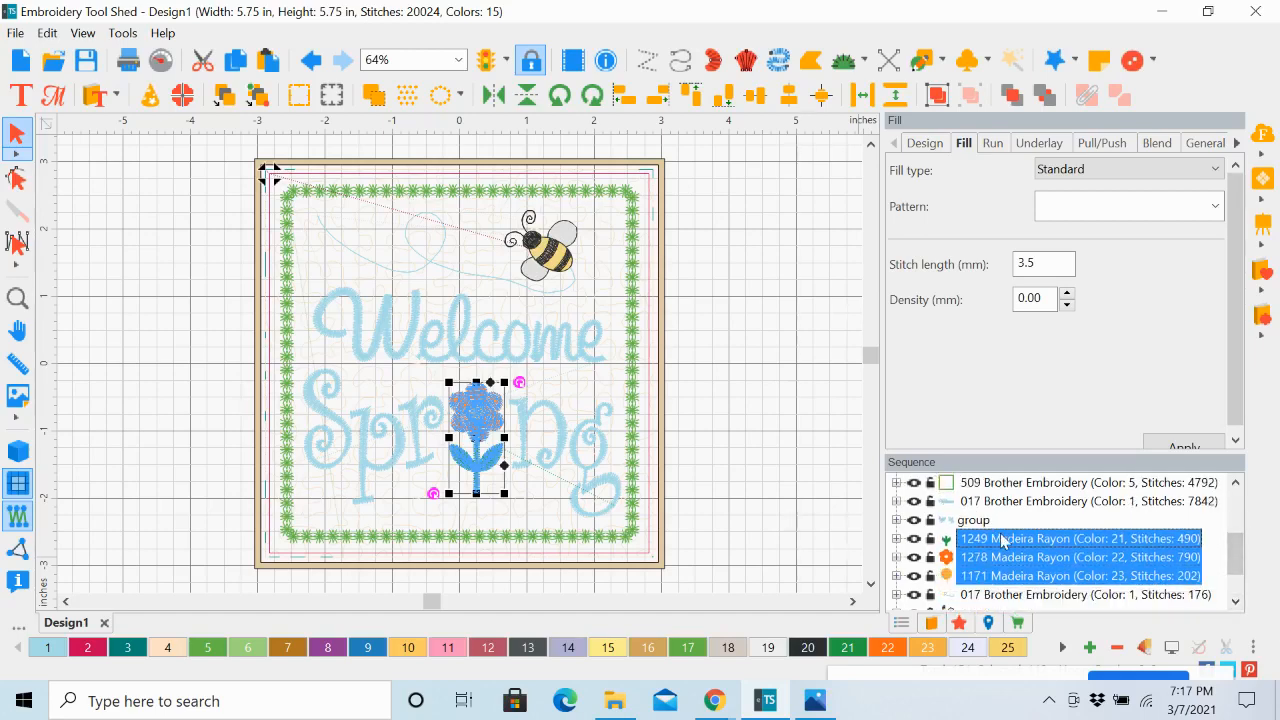
{"action": "left_click", "coordinate": [1004, 541]}
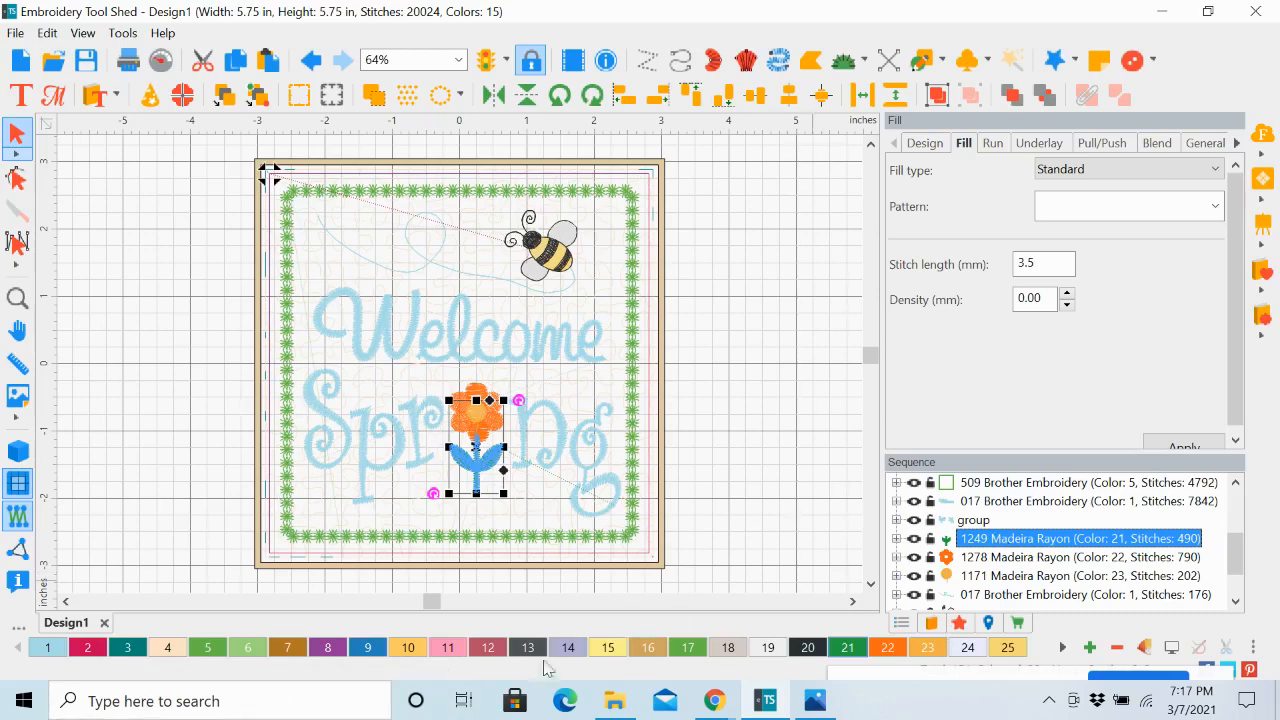
{"action": "left_click", "coordinate": [209, 647]}
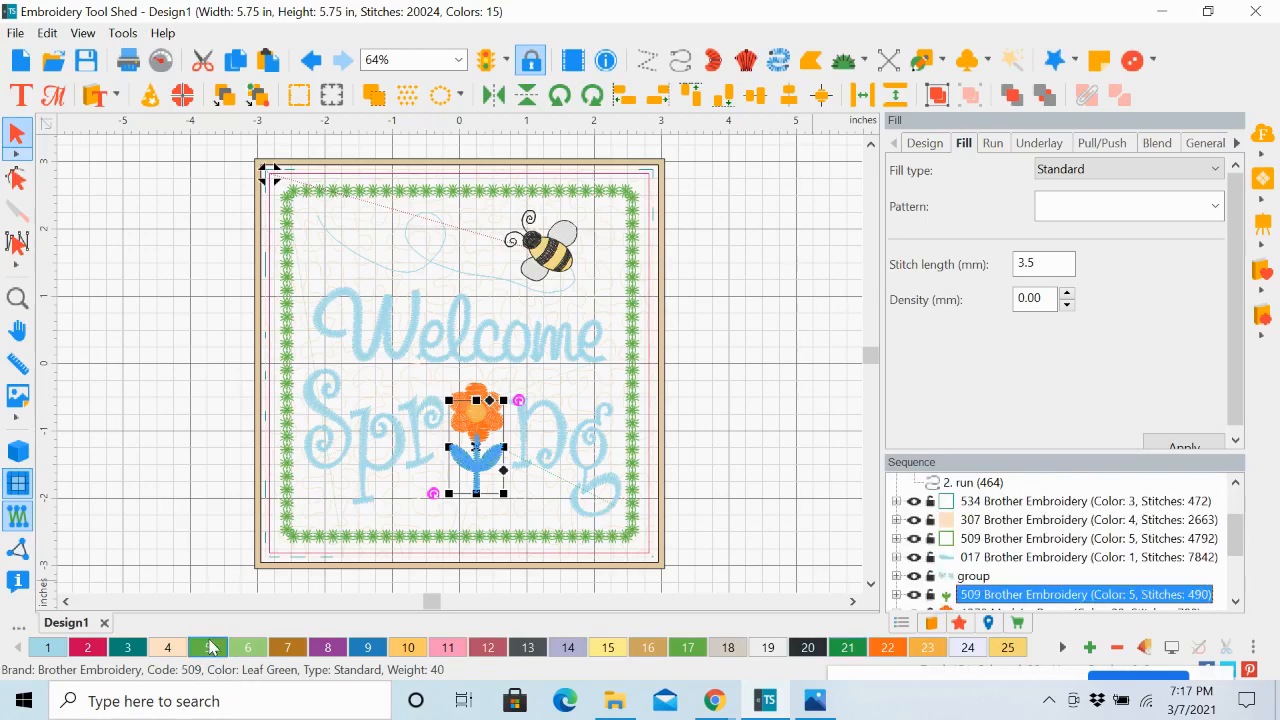
Step: Change the flower petals' thread color 22 to Brother Embroidery 085 Pink
{"action": "mouse_move", "coordinate": [806, 694]}
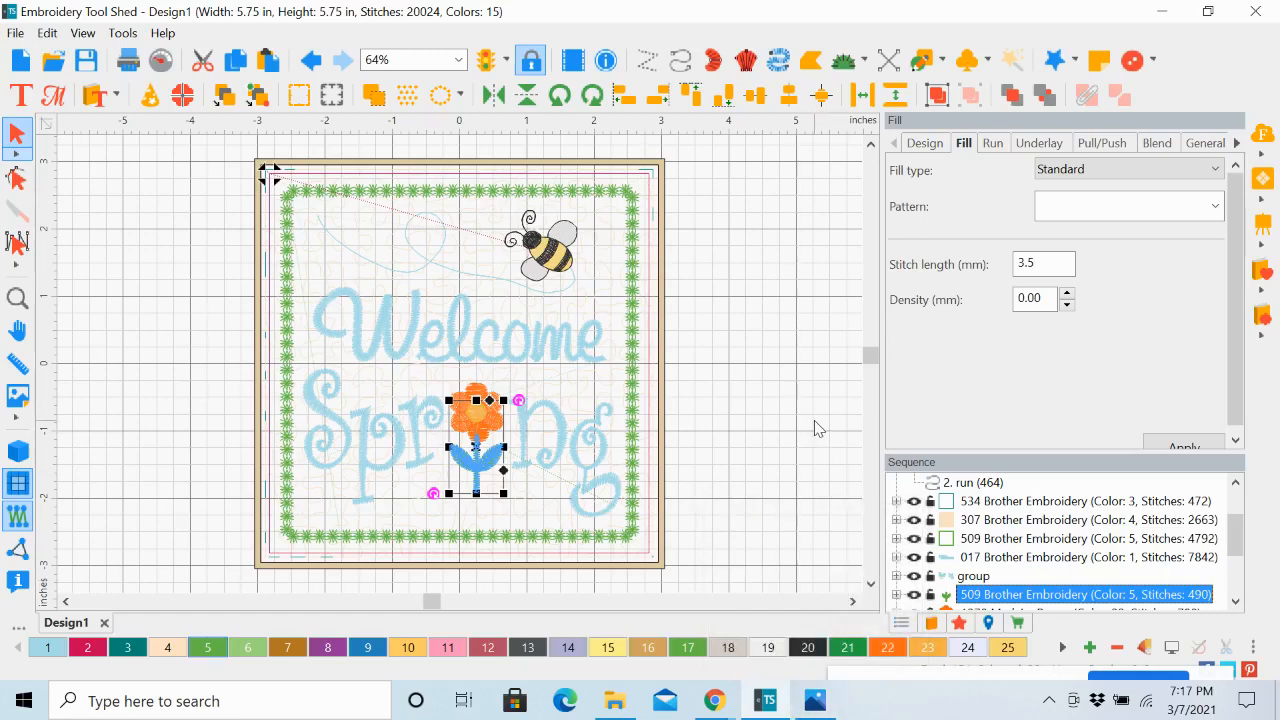
{"action": "left_click", "coordinate": [1236, 603]}
{"action": "left_click", "coordinate": [1236, 603]}
{"action": "left_click", "coordinate": [1236, 603]}
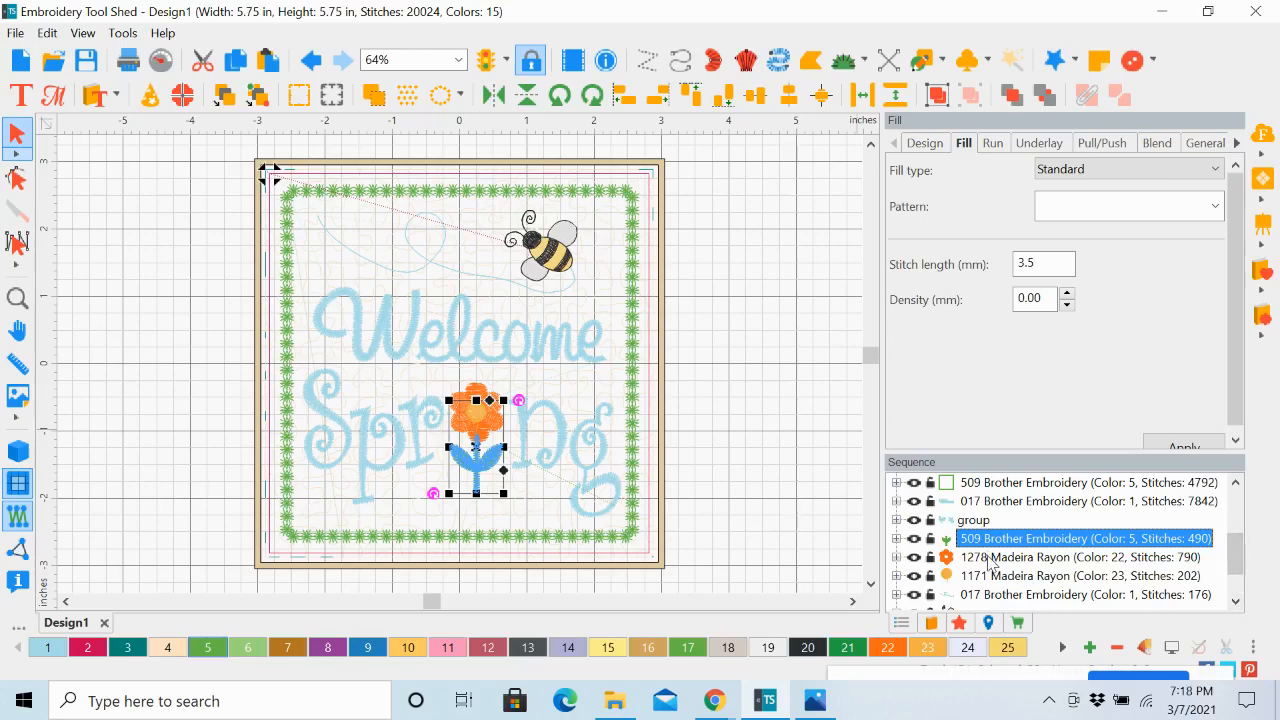
{"action": "left_click", "coordinate": [988, 558]}
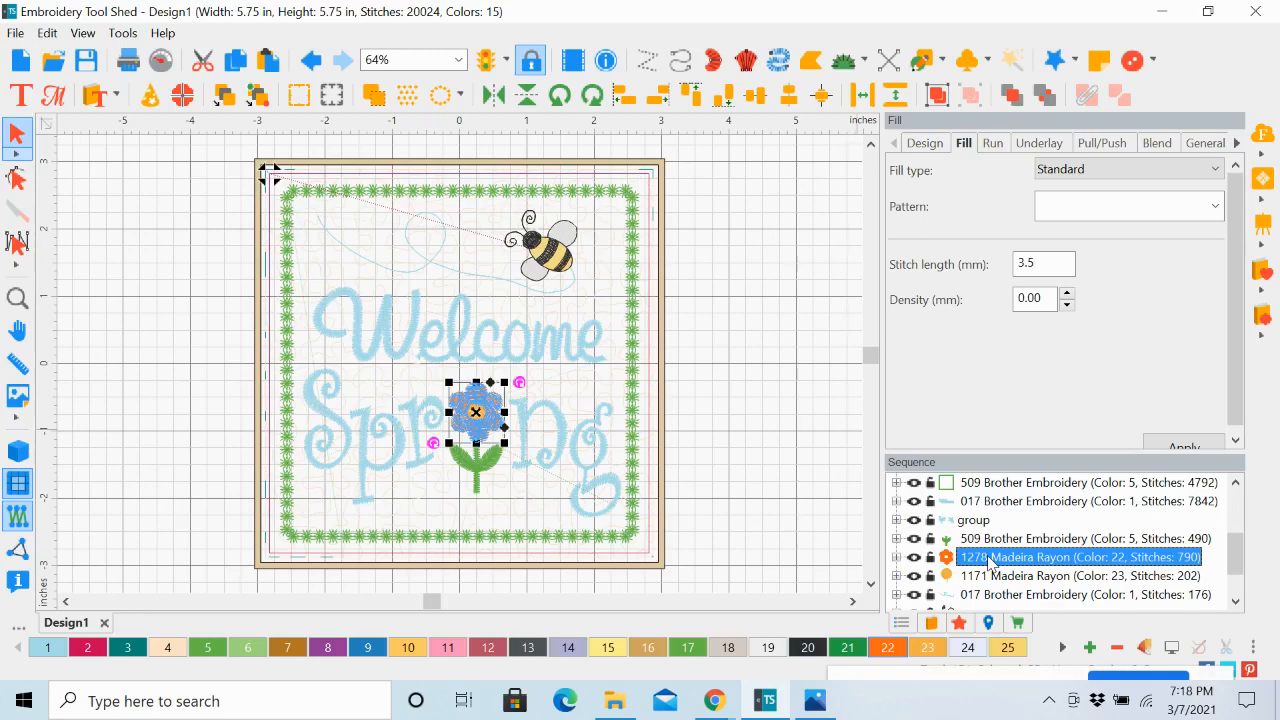
{"action": "double_click", "coordinate": [886, 648]}
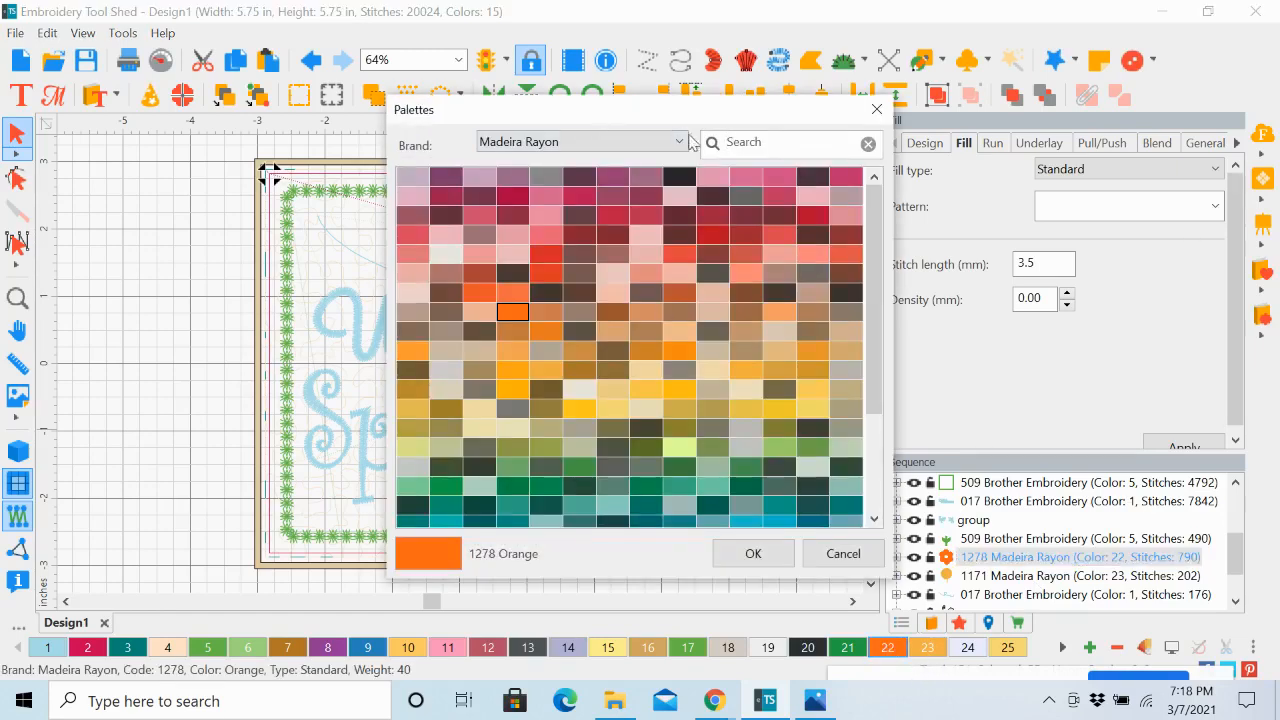
{"action": "left_click", "coordinate": [681, 141]}
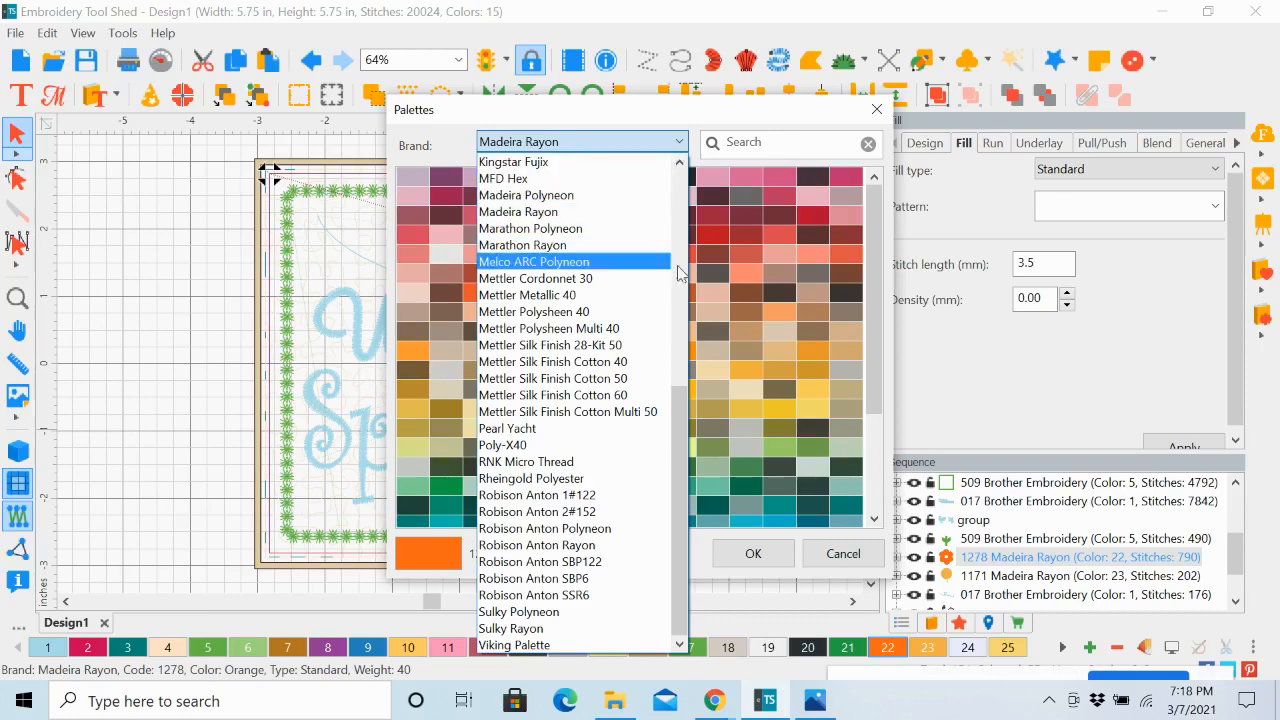
{"action": "left_click_drag", "start_coordinate": [693, 414], "coordinate": [693, 207]}
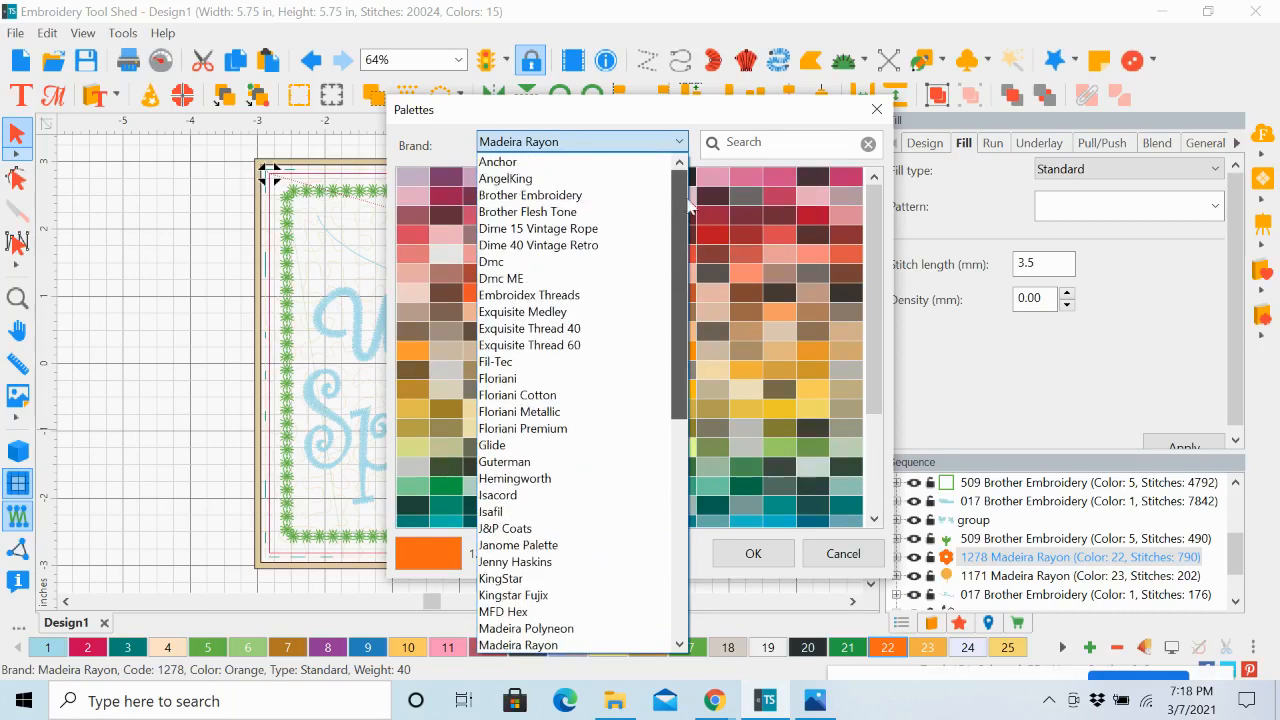
{"action": "left_click", "coordinate": [562, 195]}
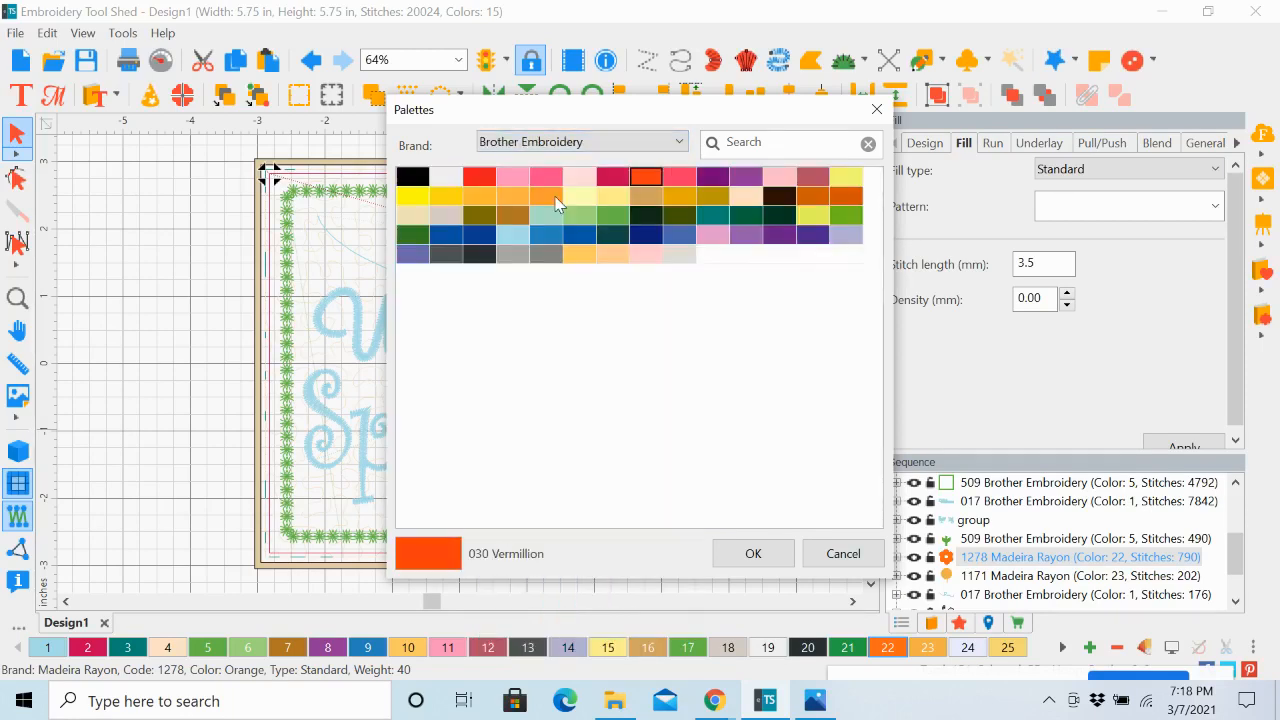
{"action": "left_click", "coordinate": [520, 178]}
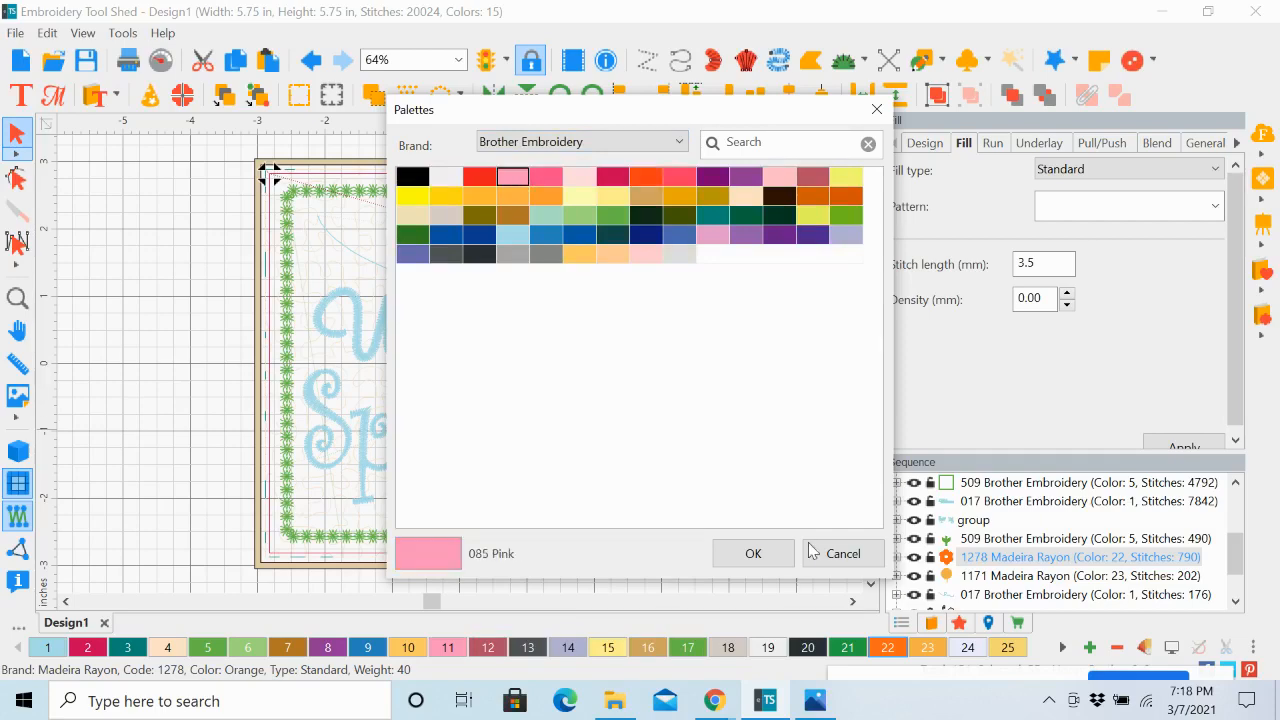
{"action": "left_click", "coordinate": [760, 553]}
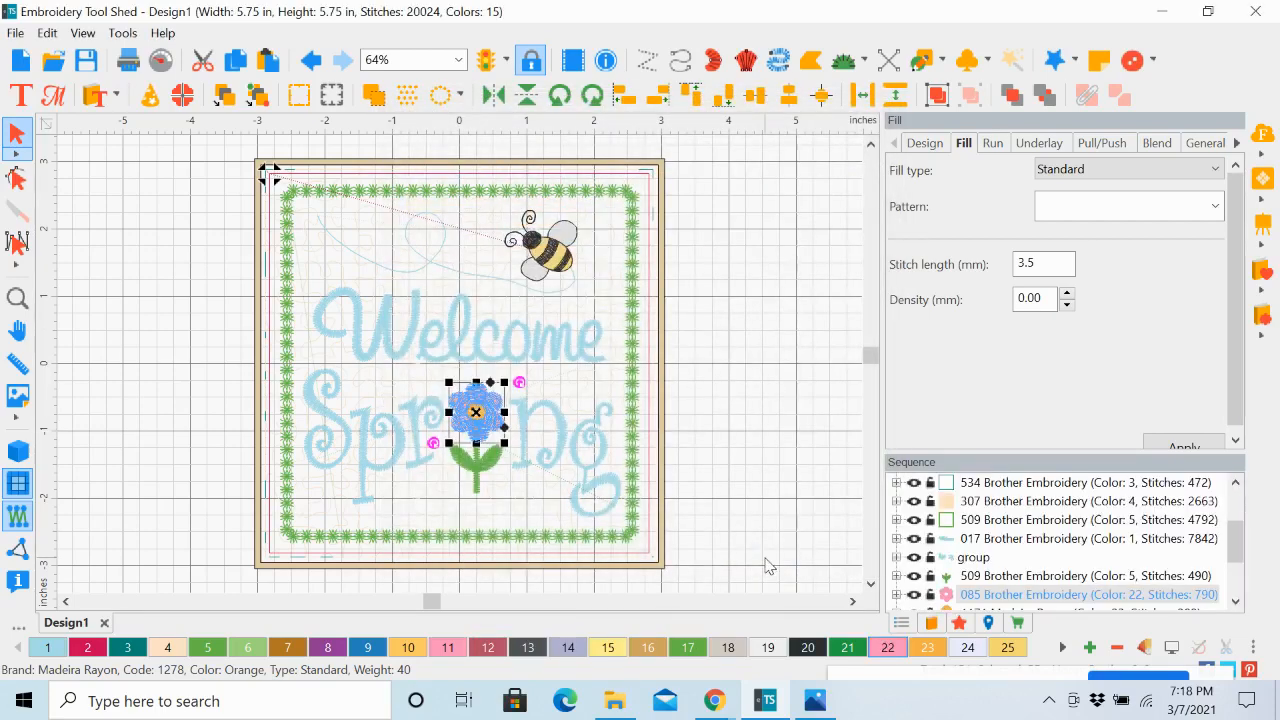
Step: Change the flower center's thread color 23 to Brother Embroidery 205 Yellow
{"action": "left_click", "coordinate": [1235, 601]}
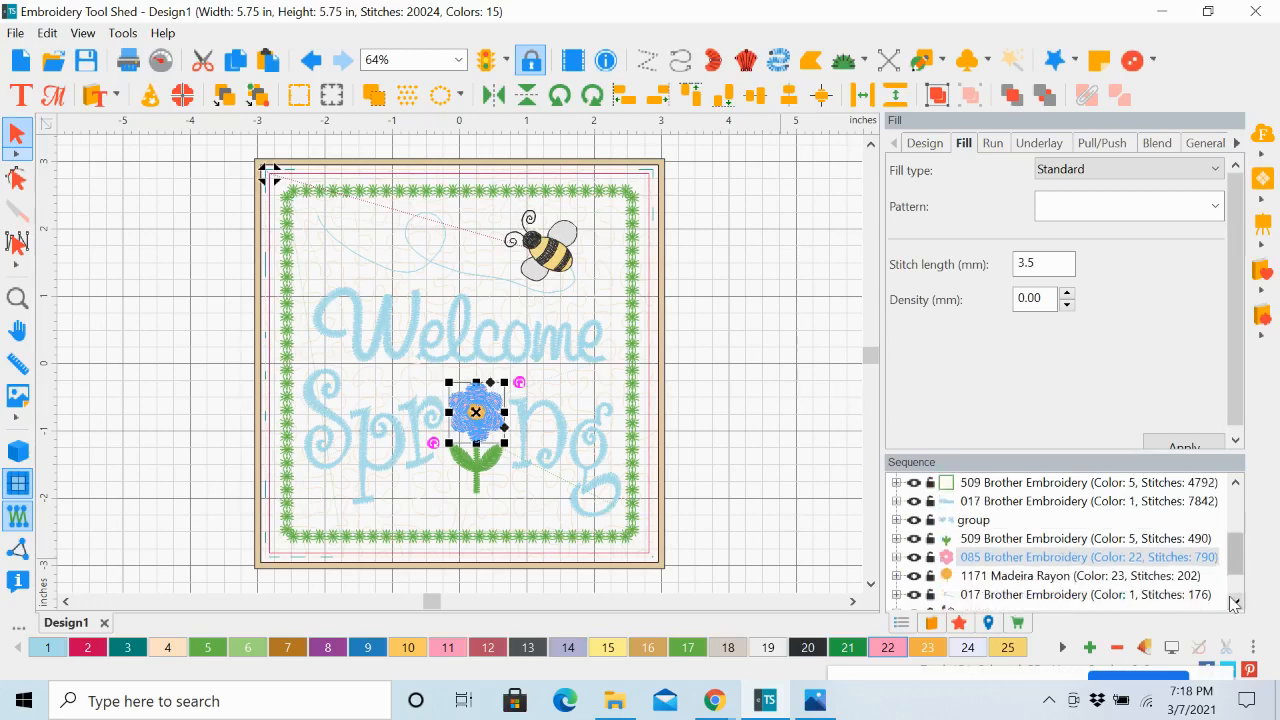
{"action": "left_click", "coordinate": [1235, 601]}
{"action": "left_click", "coordinate": [994, 557]}
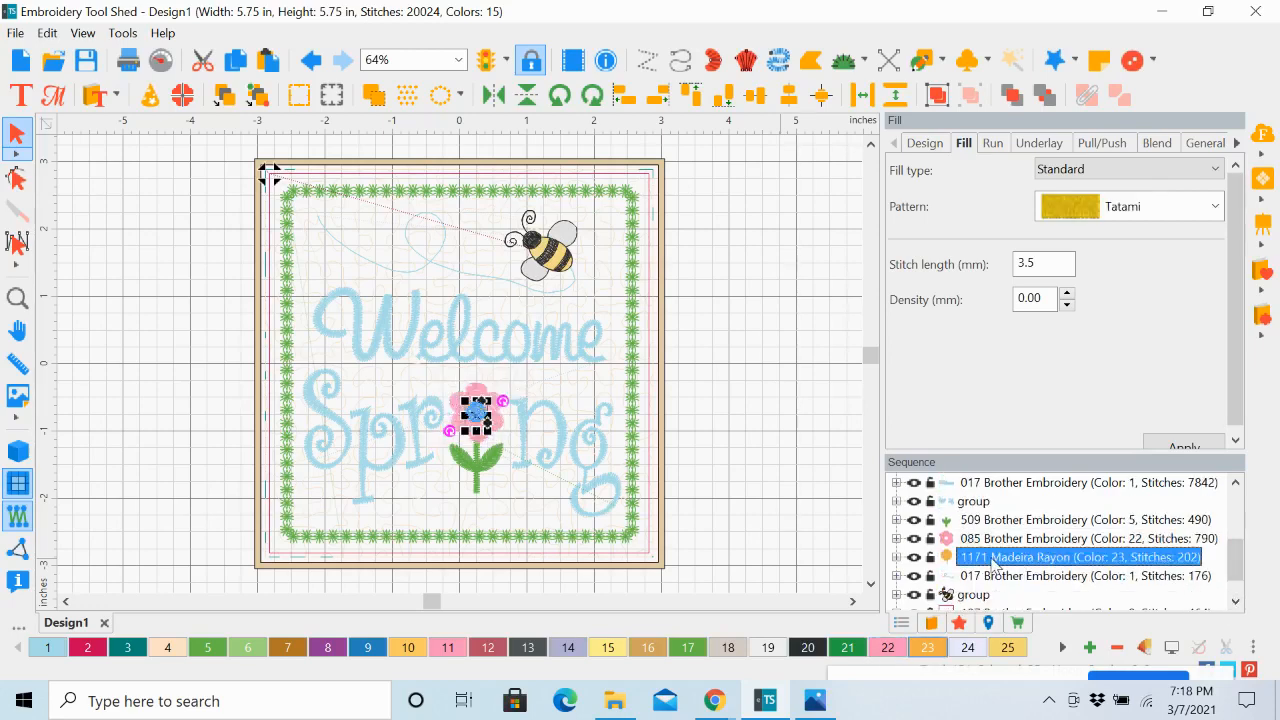
{"action": "double_click", "coordinate": [926, 652]}
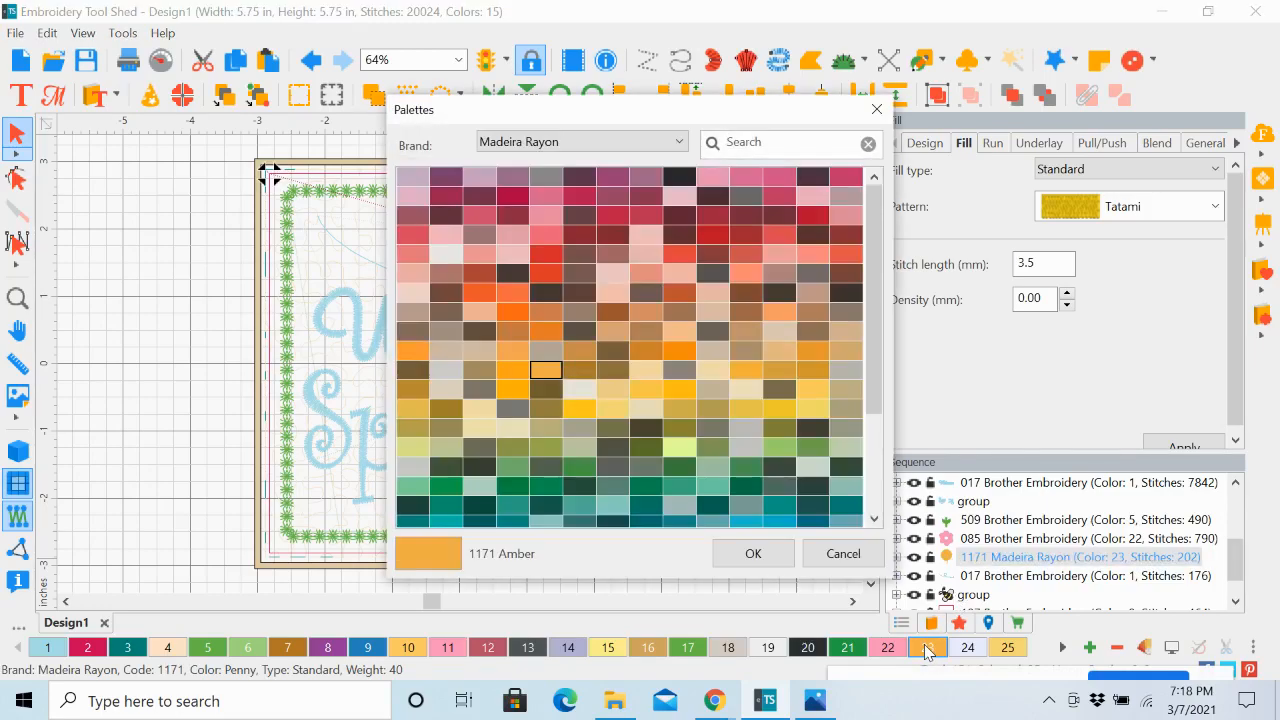
{"action": "left_click", "coordinate": [680, 141]}
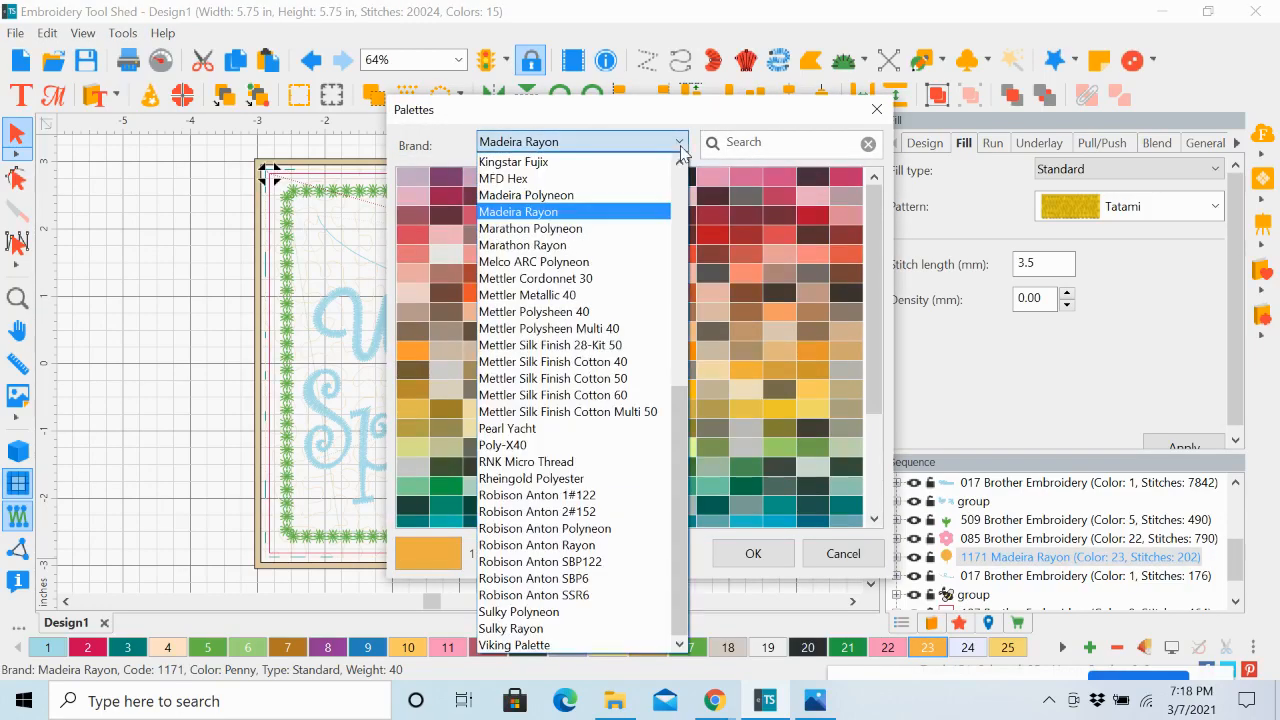
{"action": "left_click_drag", "start_coordinate": [680, 440], "coordinate": [680, 163]}
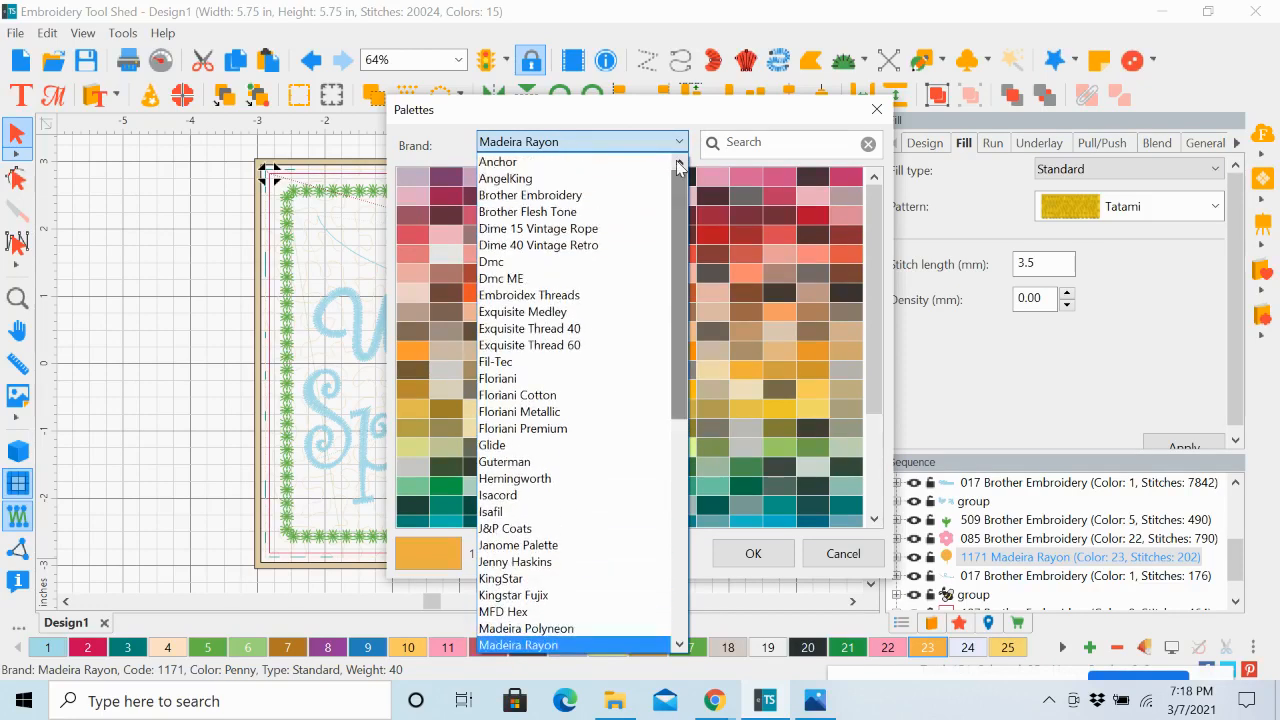
{"action": "left_click", "coordinate": [569, 198]}
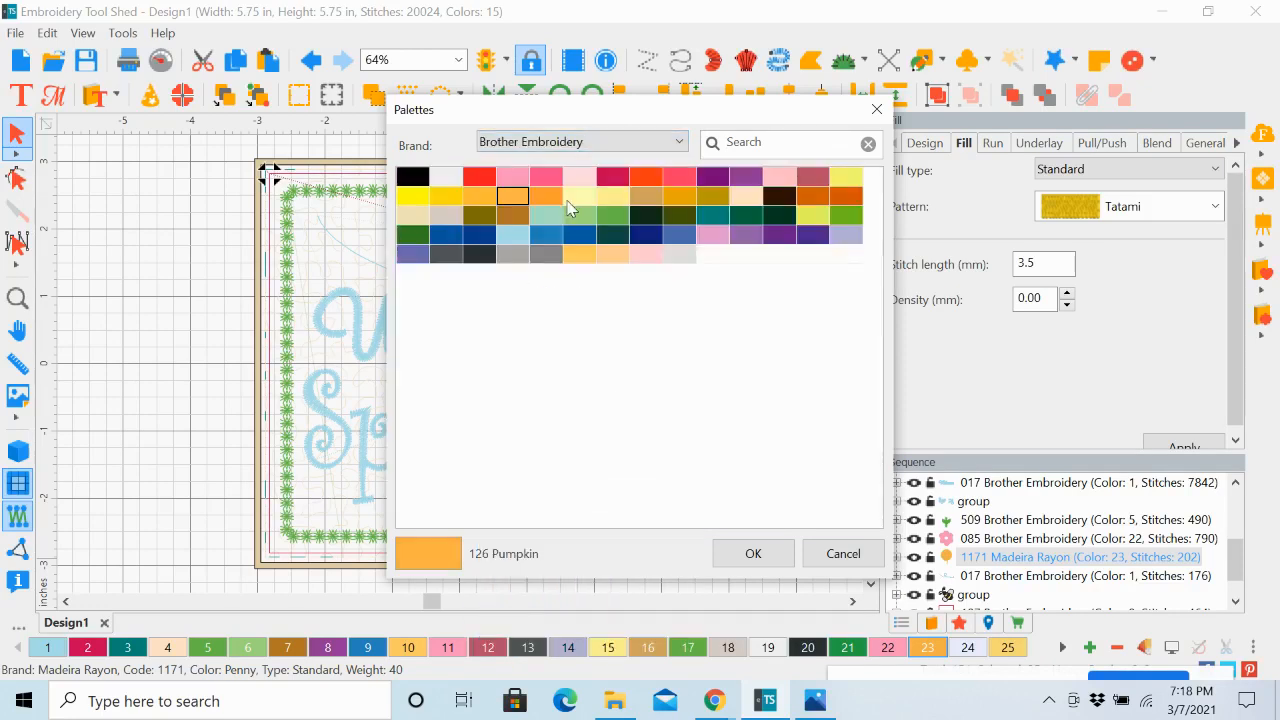
{"action": "left_click", "coordinate": [412, 200]}
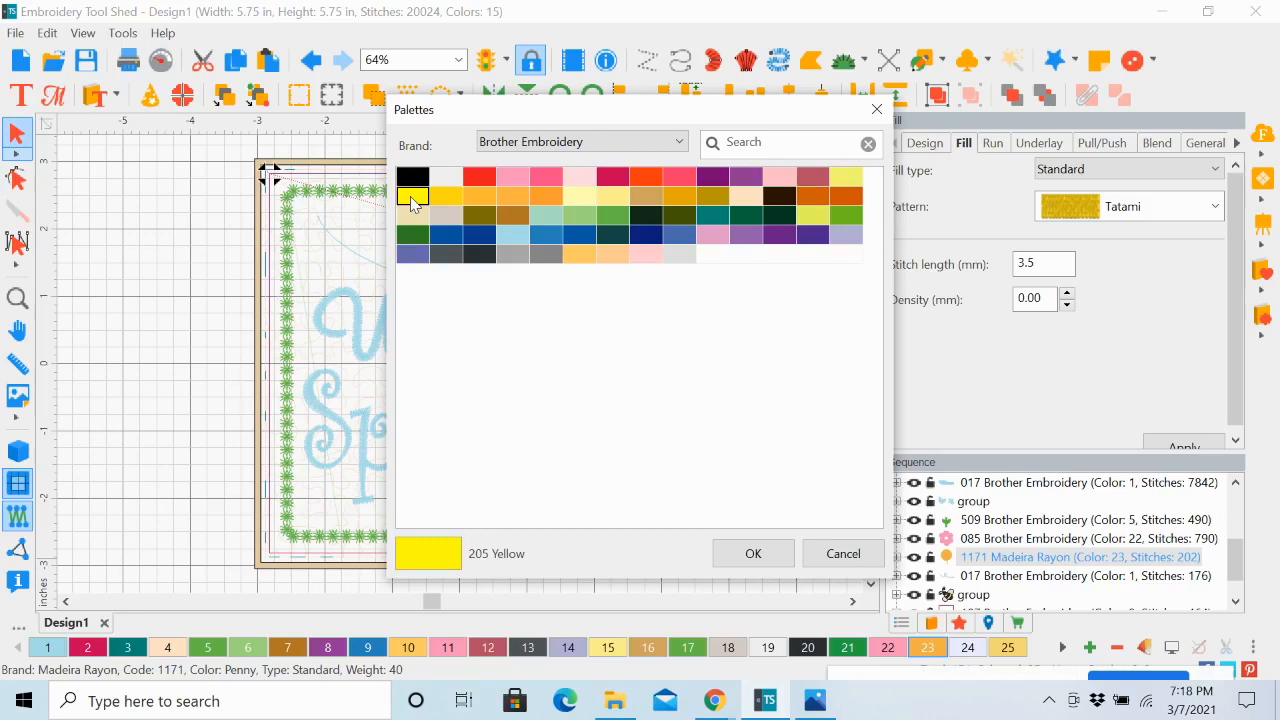
{"action": "left_click", "coordinate": [752, 553]}
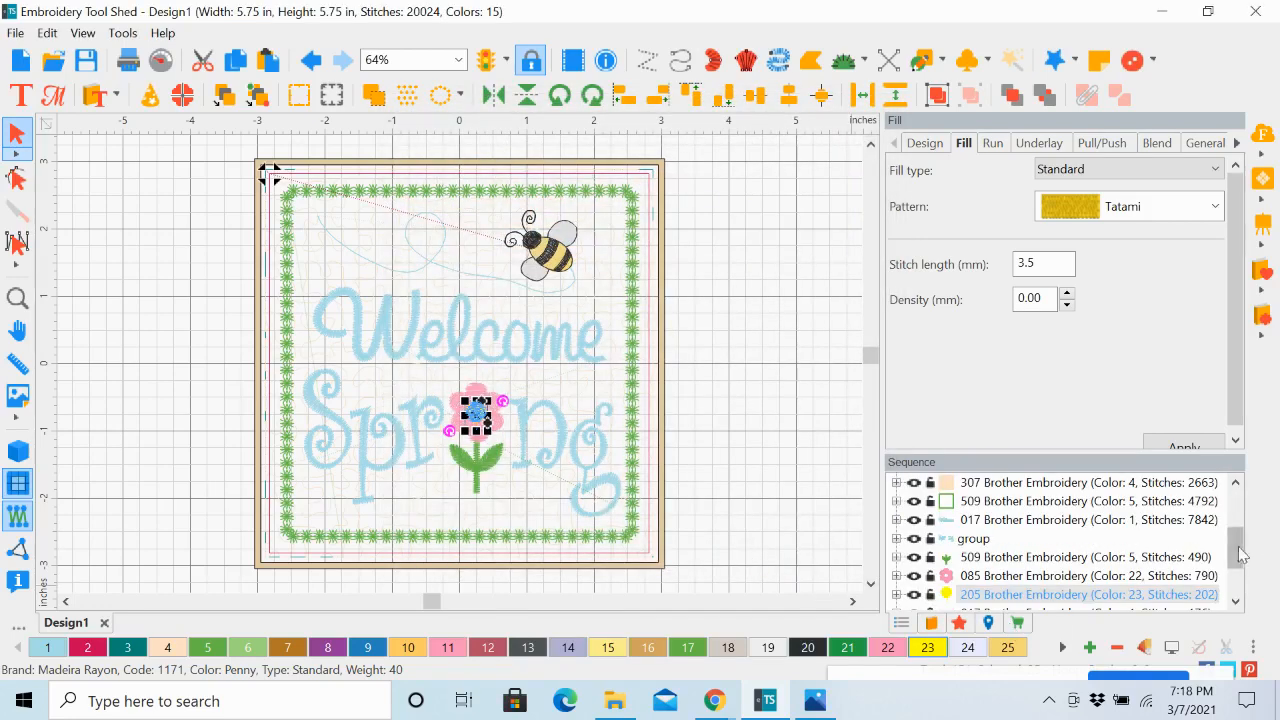
Step: Group the flower's stem and leaves, petals and center back together, leaving nothing selected
{"action": "left_click", "coordinate": [1236, 601]}
{"action": "left_click", "coordinate": [1236, 601]}
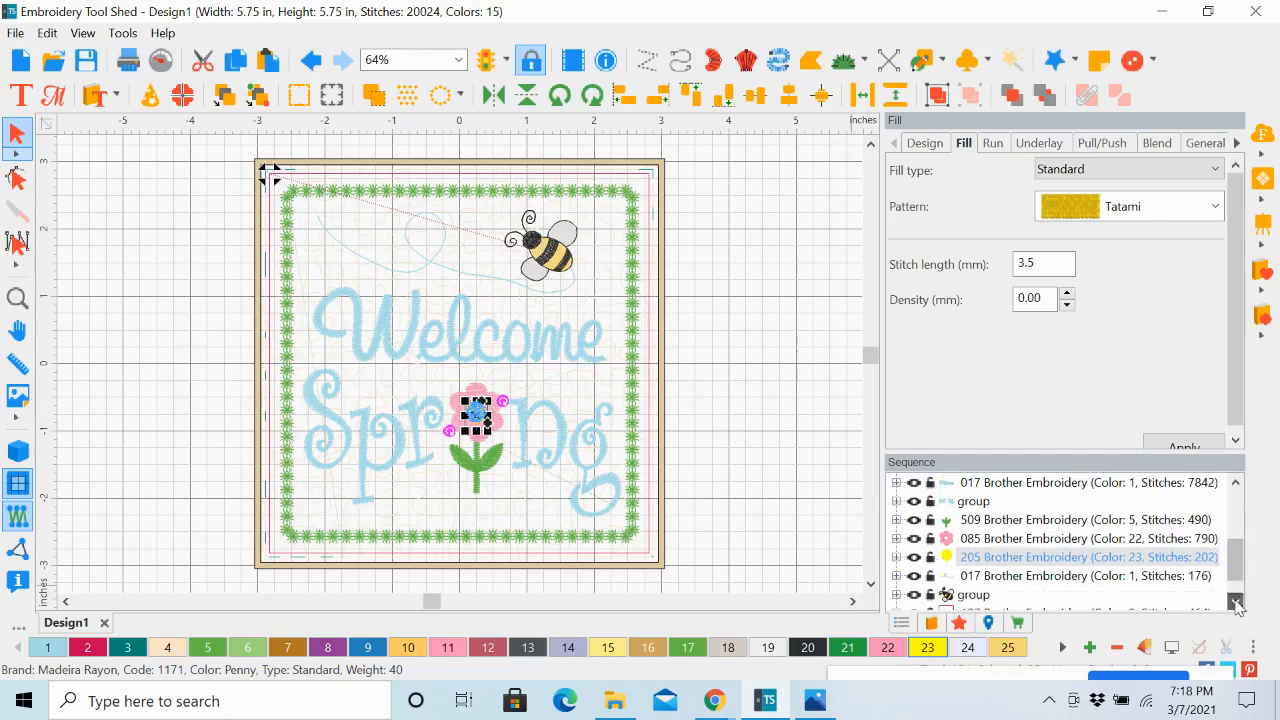
{"action": "left_click", "coordinate": [985, 520]}
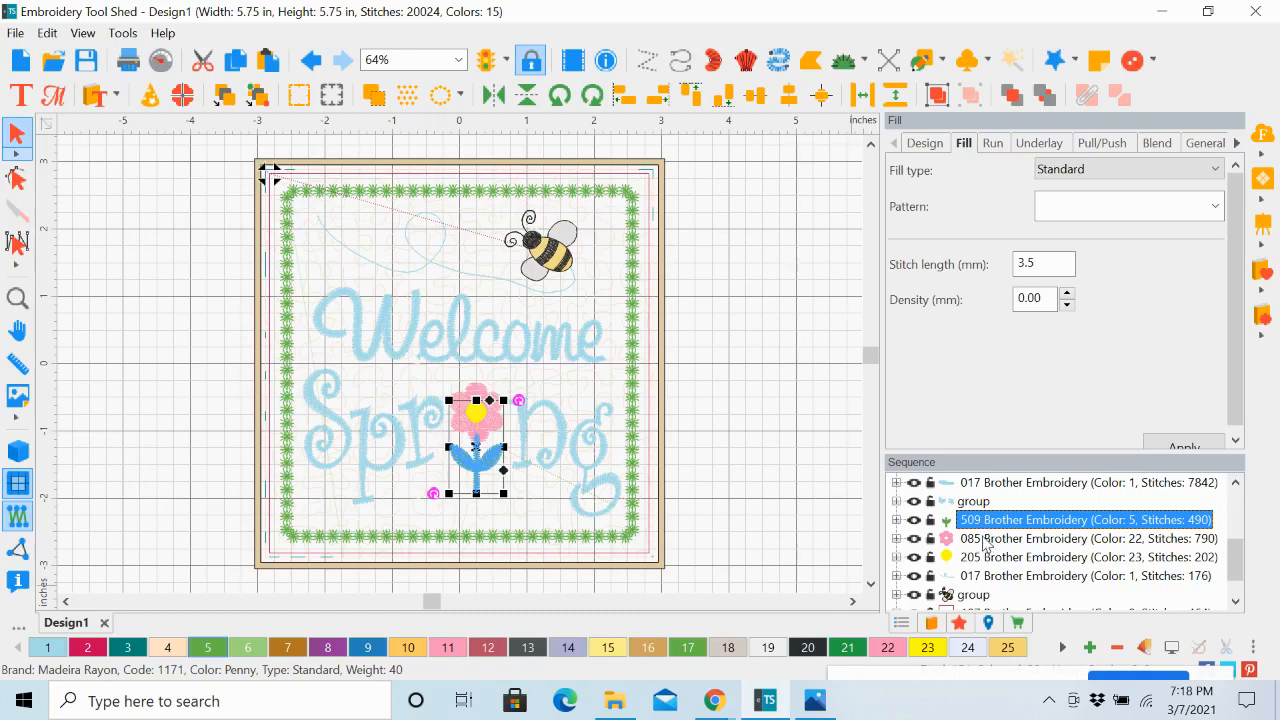
{"action": "left_click", "coordinate": [985, 539], "text": "ctrl"}
{"action": "left_click", "coordinate": [985, 557], "text": "ctrl"}
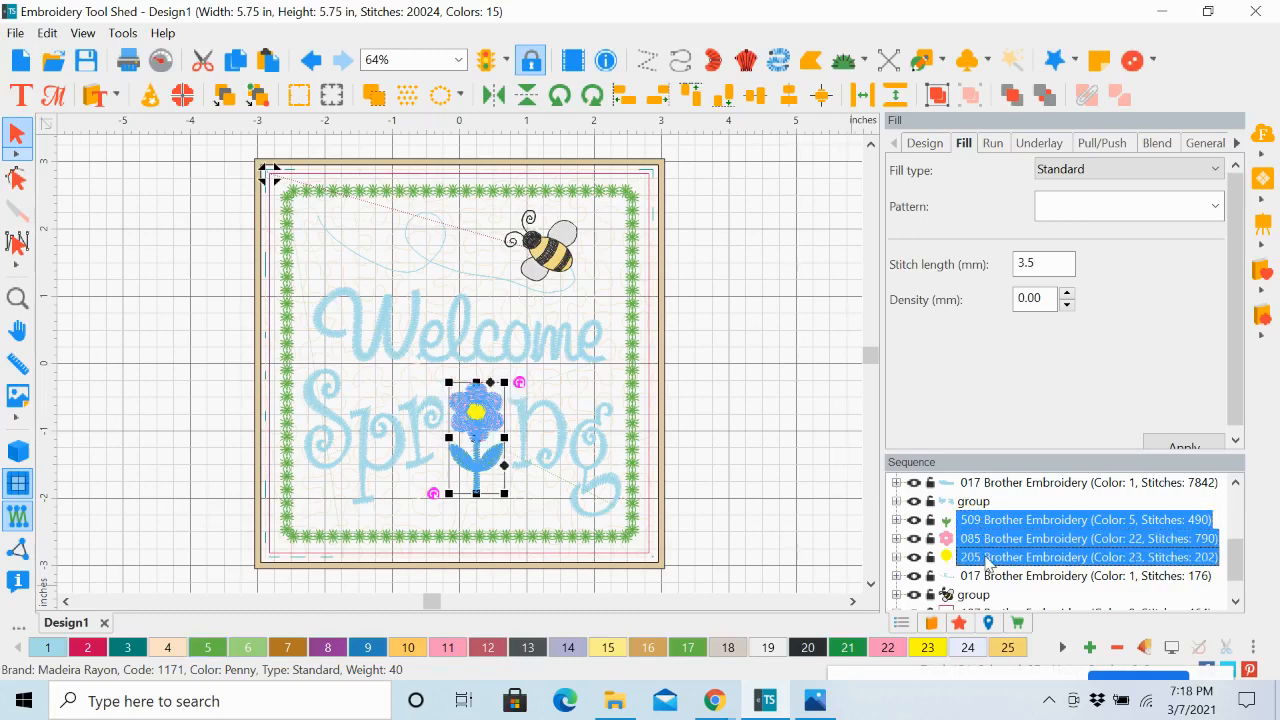
{"action": "right_click", "coordinate": [481, 432]}
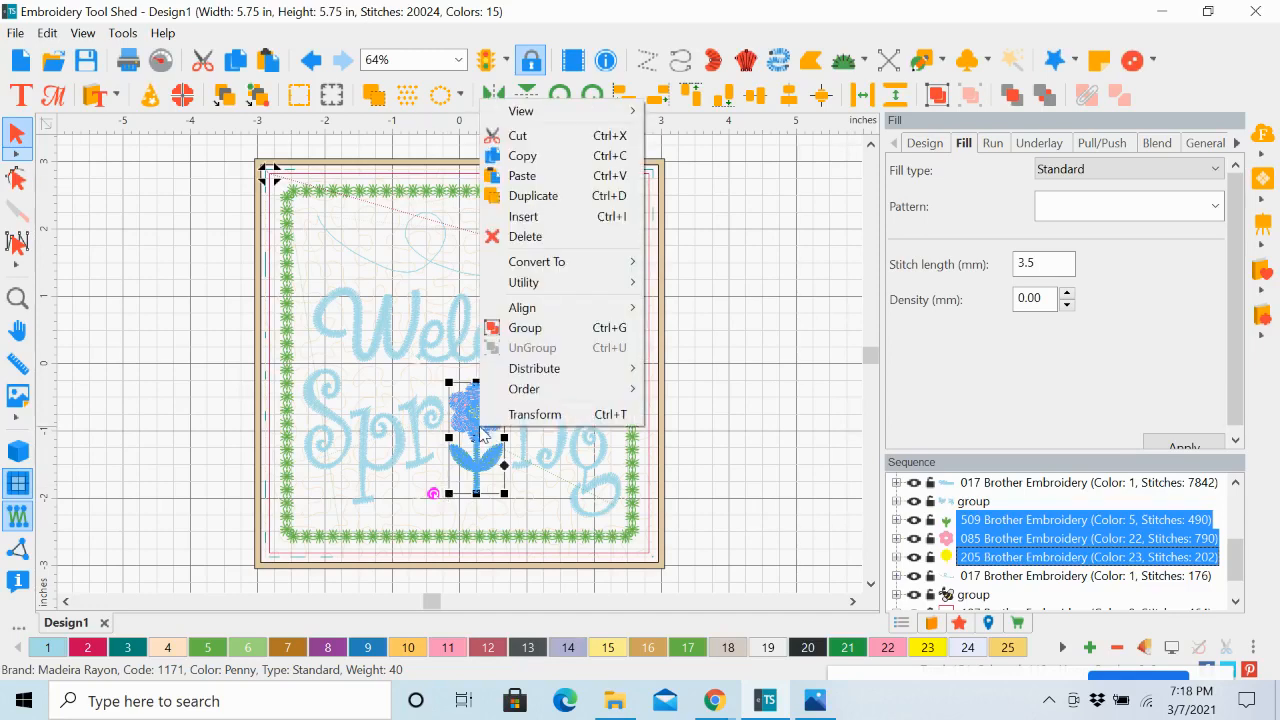
{"action": "left_click", "coordinate": [525, 327]}
{"action": "left_click", "coordinate": [770, 449]}
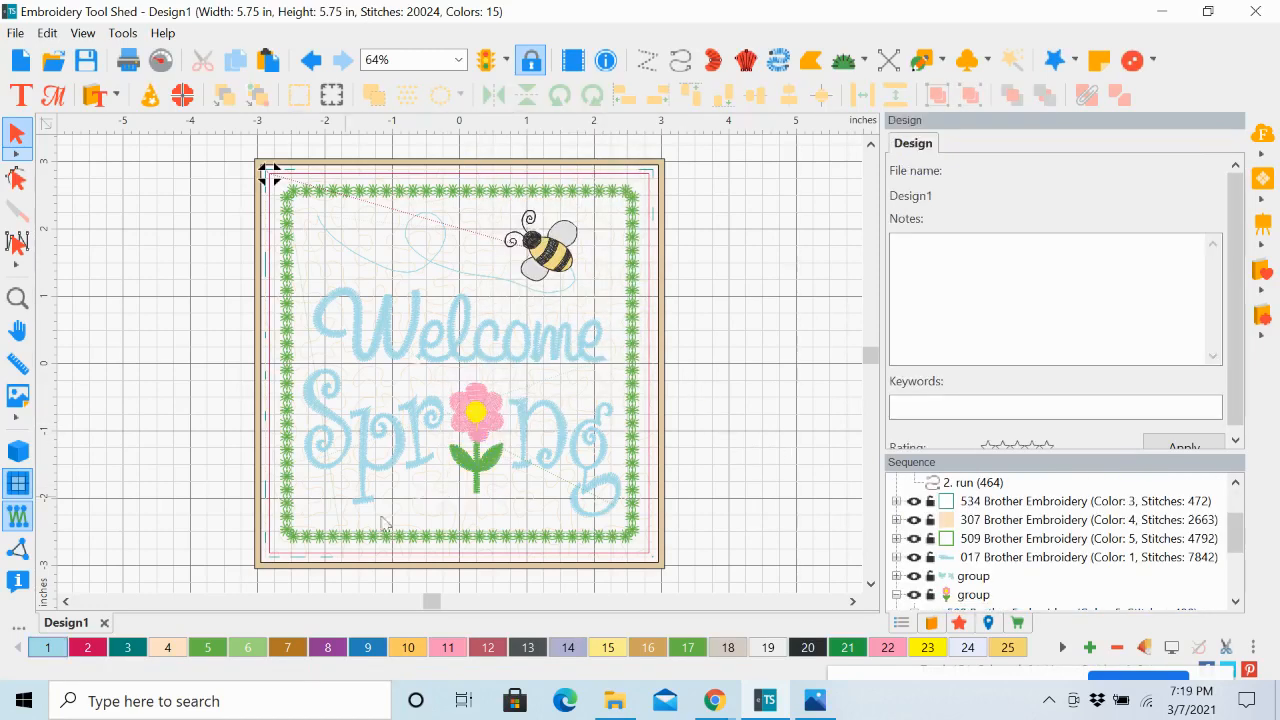
Step: Collapse the flower group in the sequence, expand the bee group and collapse each of the bee's thread color blocks
{"action": "left_click", "coordinate": [1235, 602]}
{"action": "left_click", "coordinate": [1235, 602]}
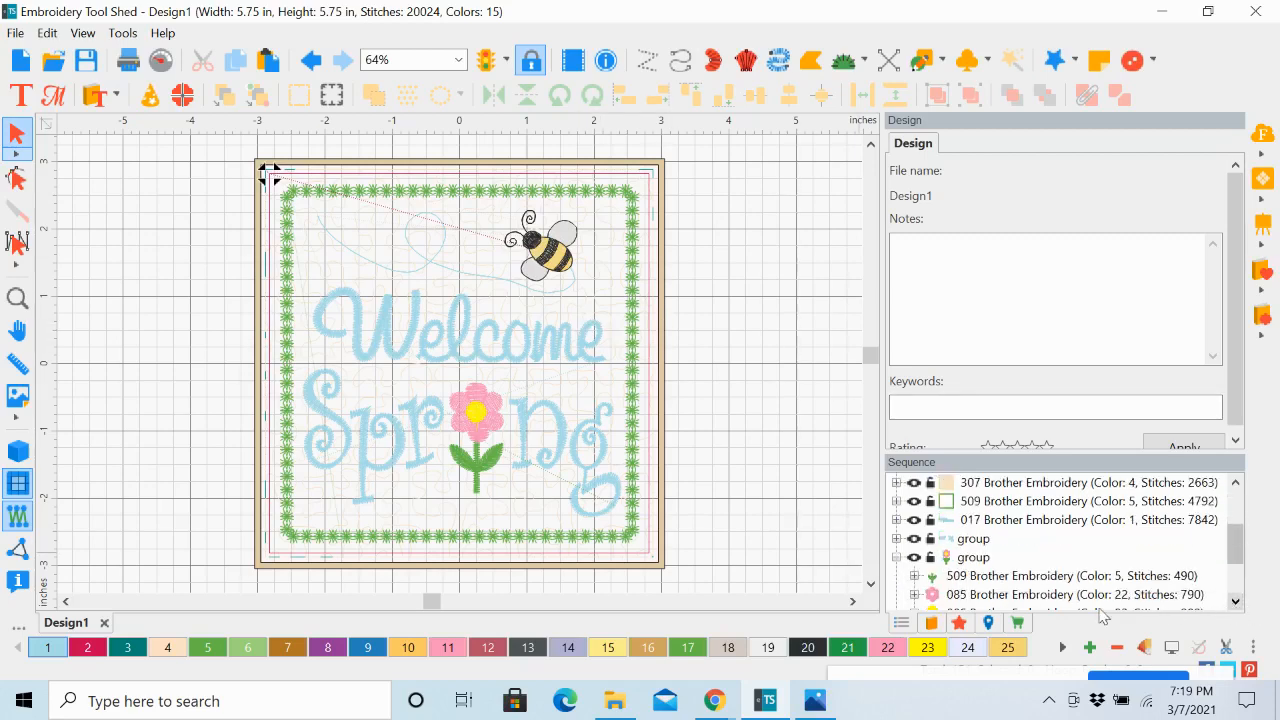
{"action": "left_click", "coordinate": [897, 558]}
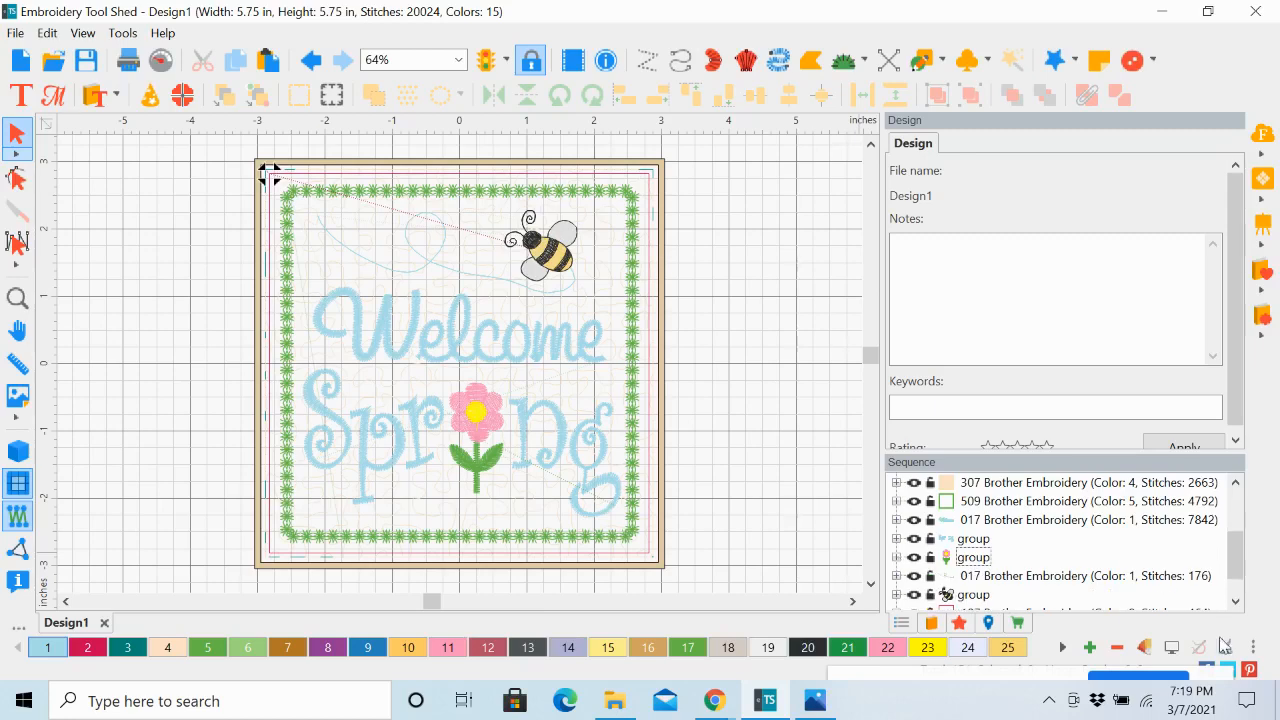
{"action": "left_click", "coordinate": [1236, 602]}
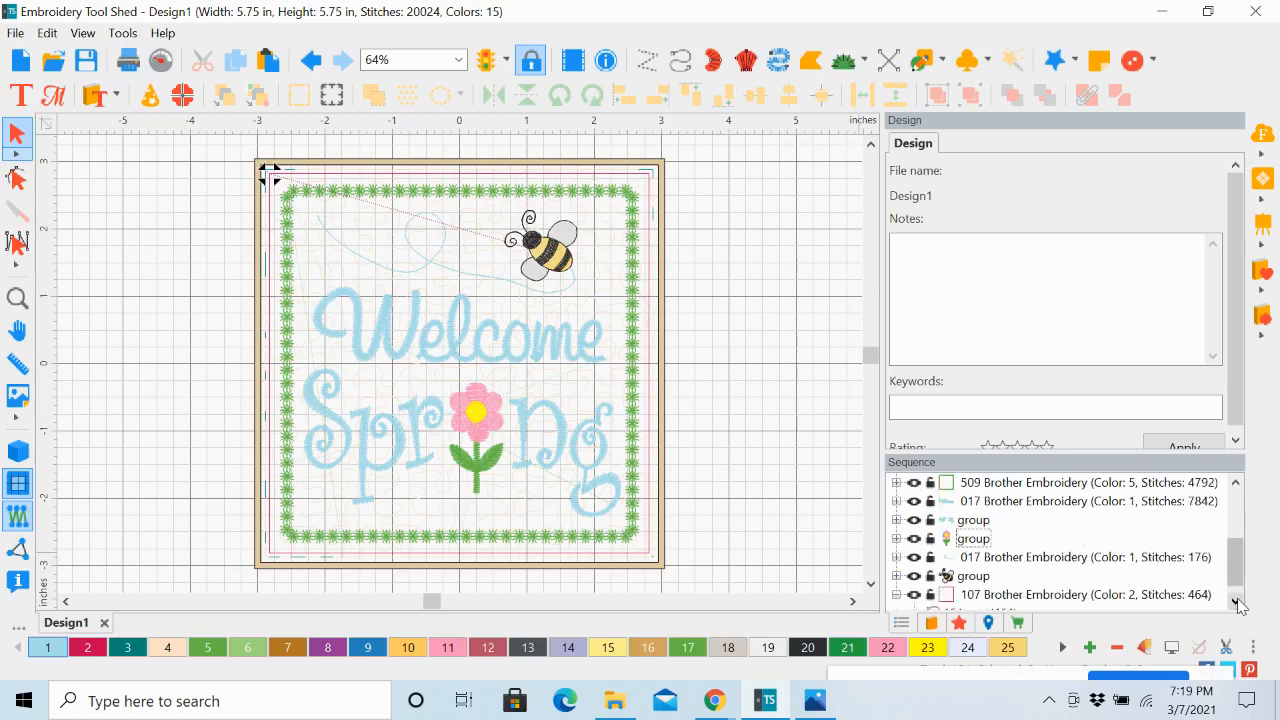
{"action": "left_click", "coordinate": [1236, 602]}
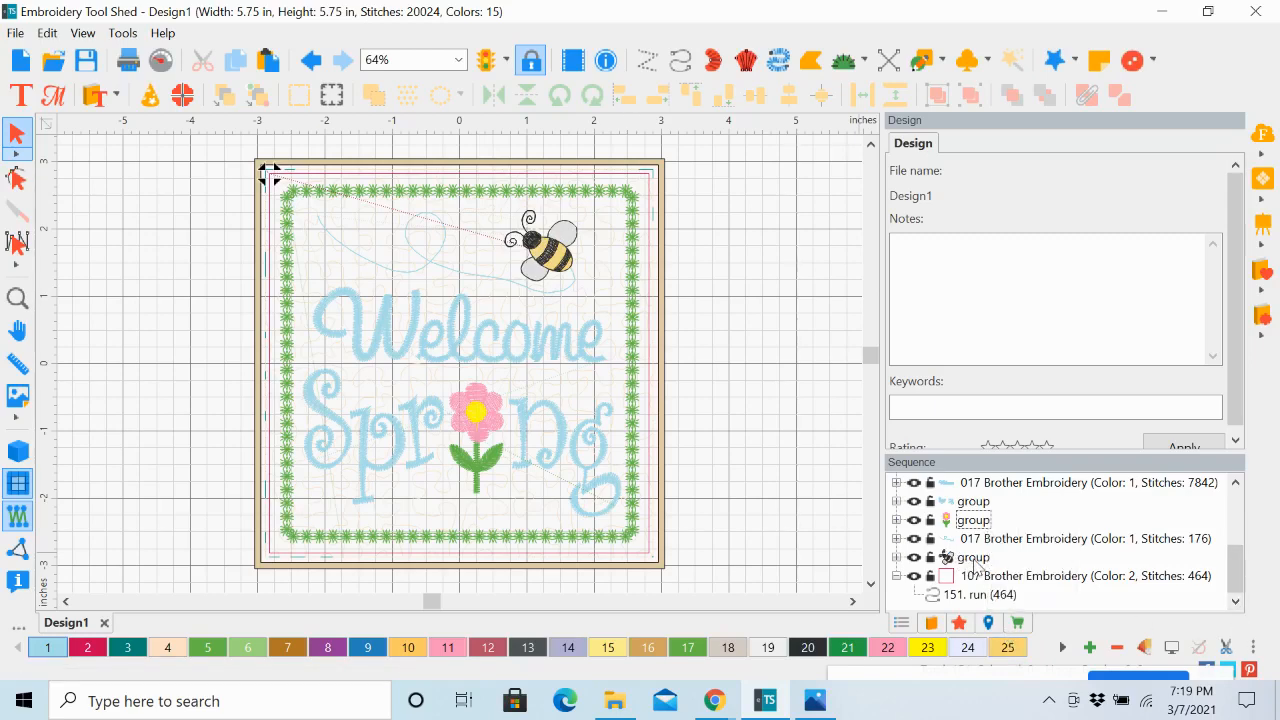
{"action": "left_click", "coordinate": [897, 560]}
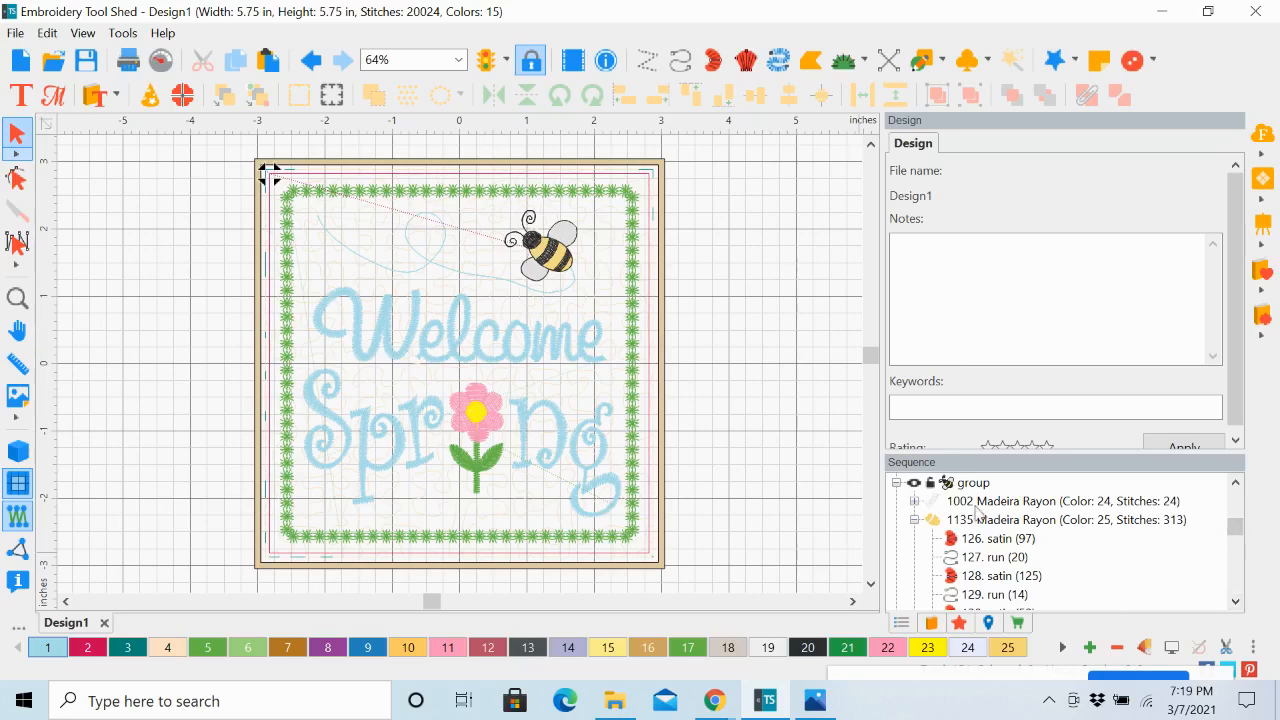
{"action": "left_click", "coordinate": [913, 520]}
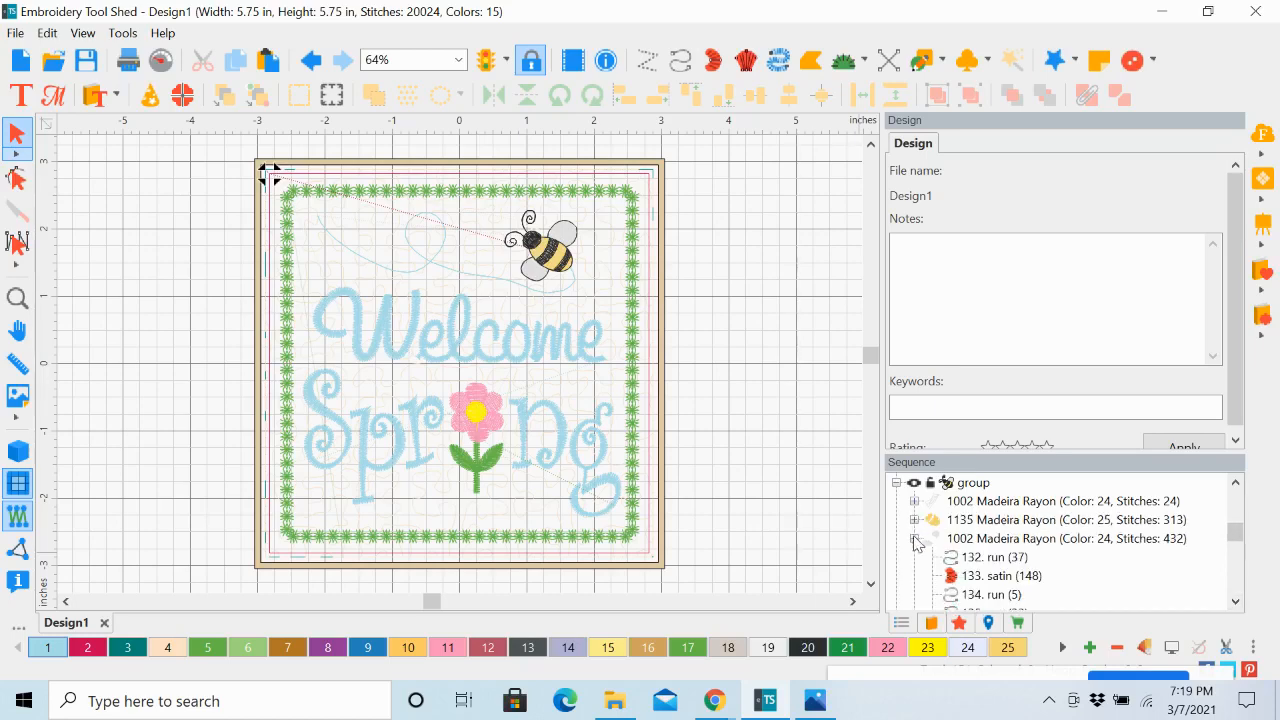
{"action": "left_click", "coordinate": [914, 540]}
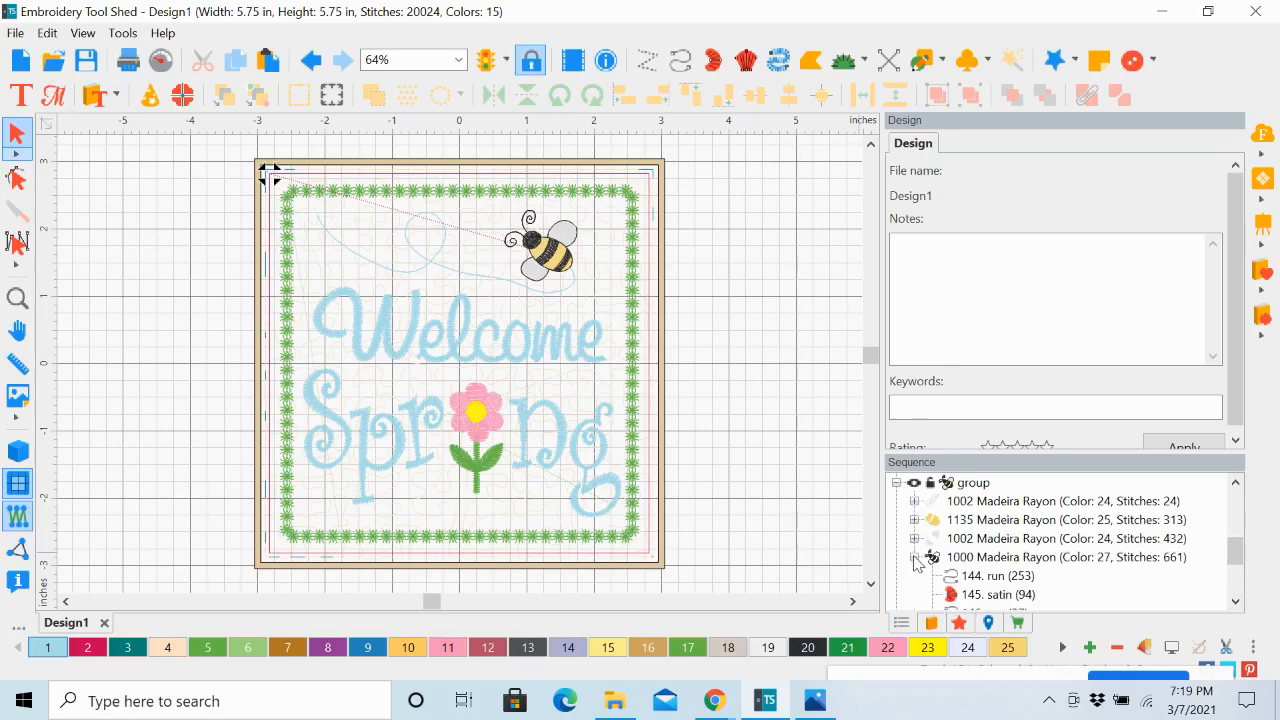
{"action": "left_click", "coordinate": [914, 558]}
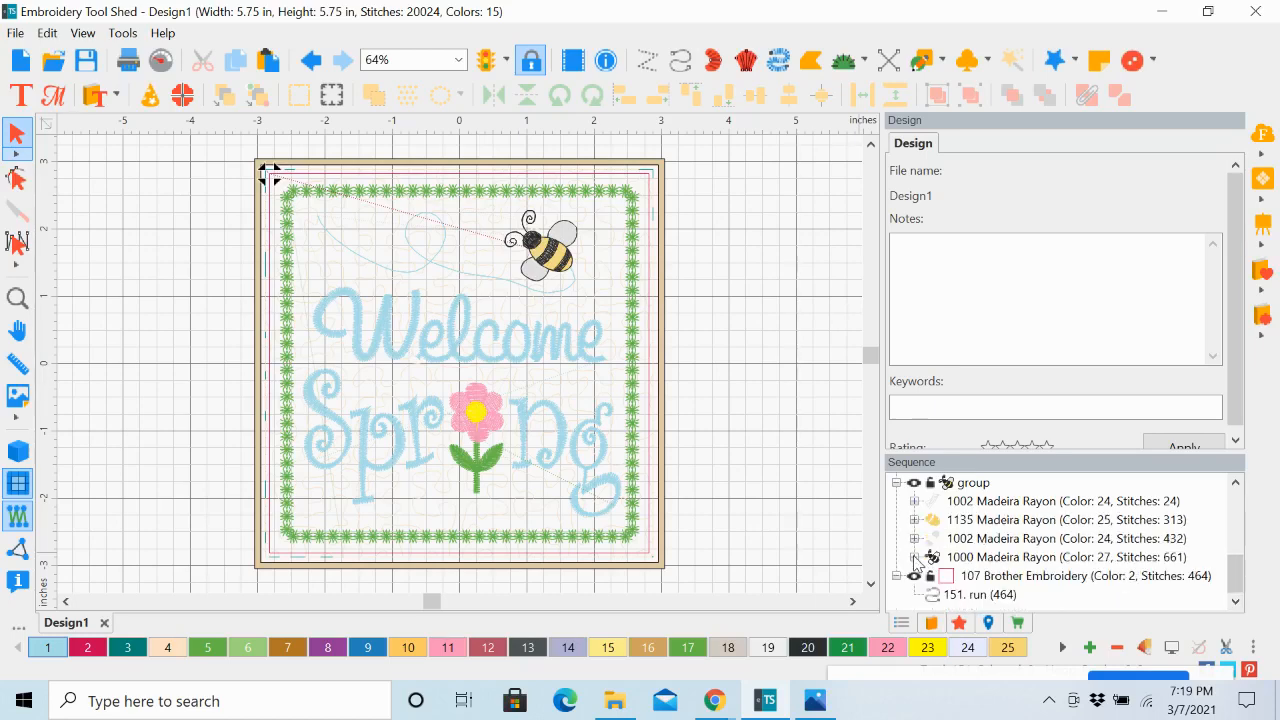
Step: Try to select only the bee's 24-stitch Madeira Rayon 1002 block within its group
{"action": "left_click", "coordinate": [960, 503]}
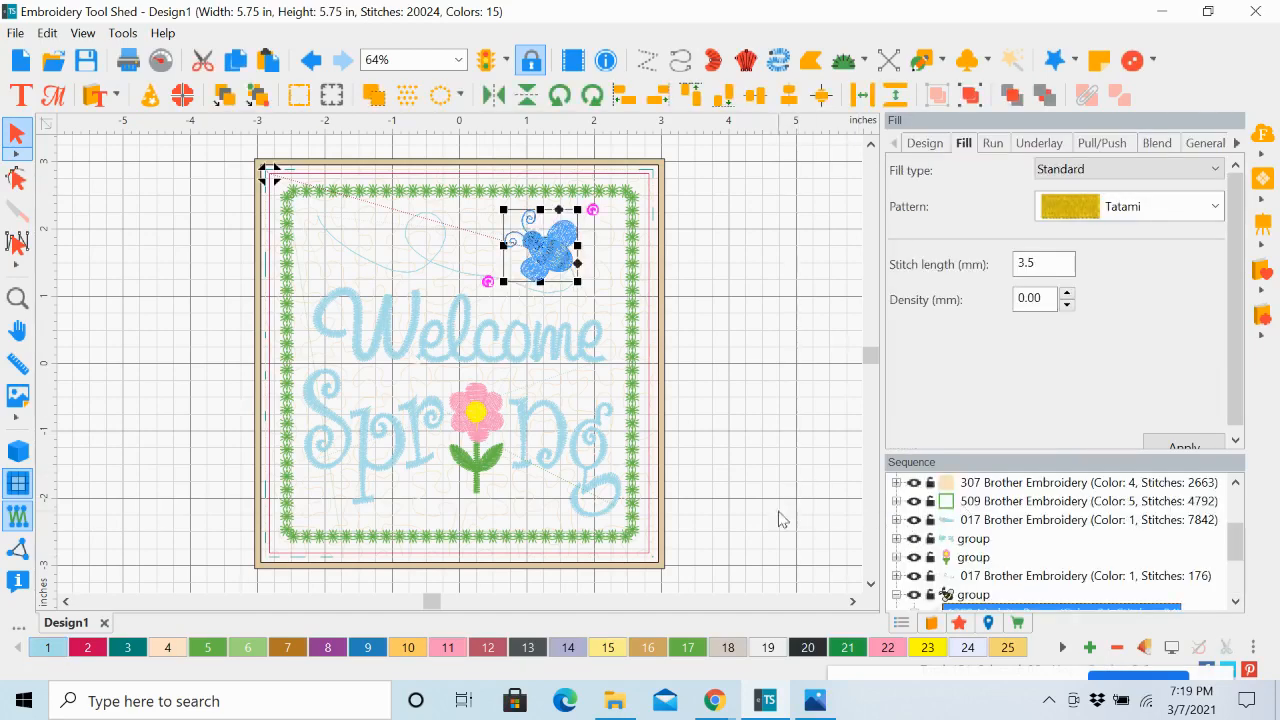
{"action": "left_click", "coordinate": [1236, 601]}
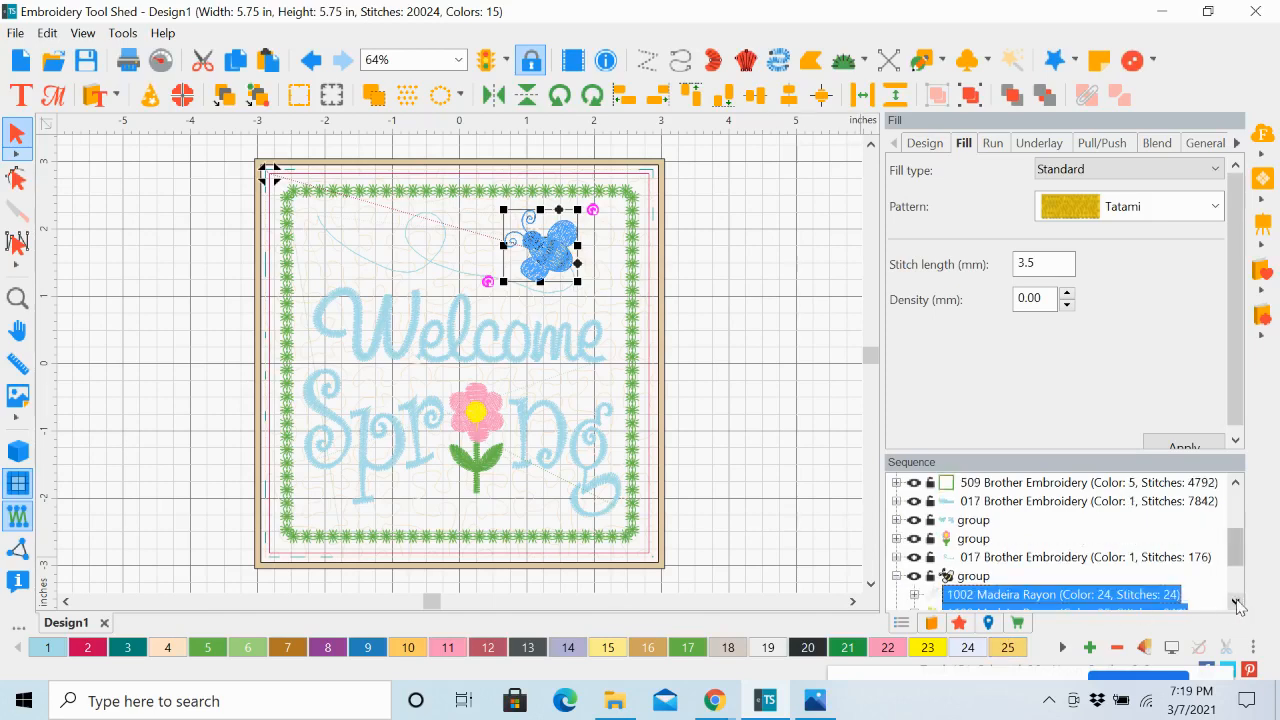
{"action": "scroll", "coordinate": [1236, 601], "scroll_direction": "down", "scroll_amount": 1}
{"action": "left_click", "coordinate": [845, 535]}
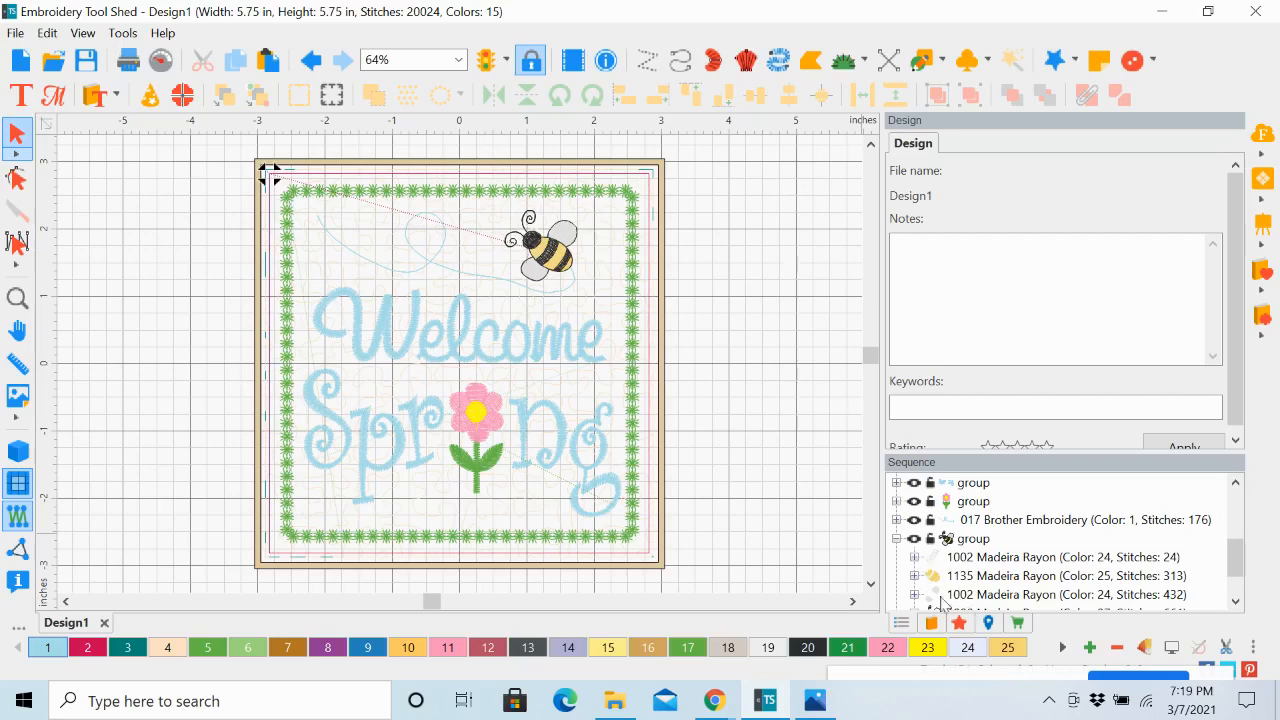
Step: Ungroup the bee into its separate thread color blocks and leave nothing selected
{"action": "left_click", "coordinate": [896, 539]}
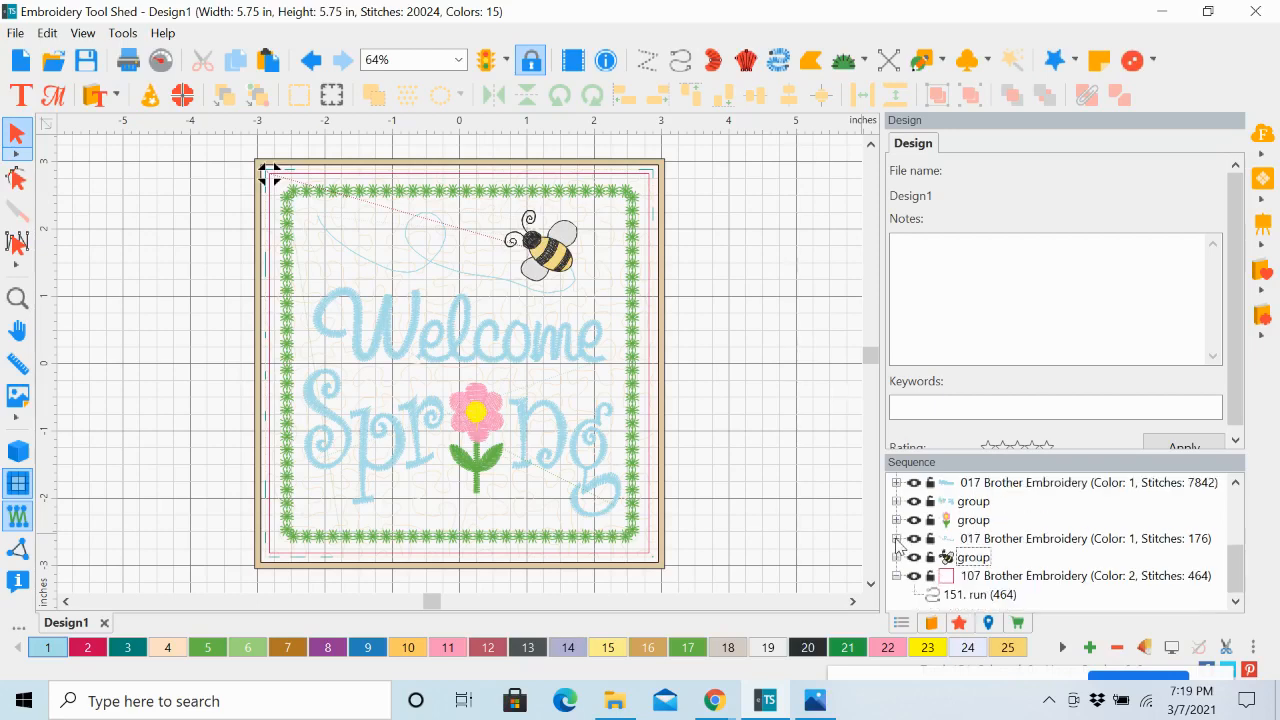
{"action": "left_click", "coordinate": [973, 558]}
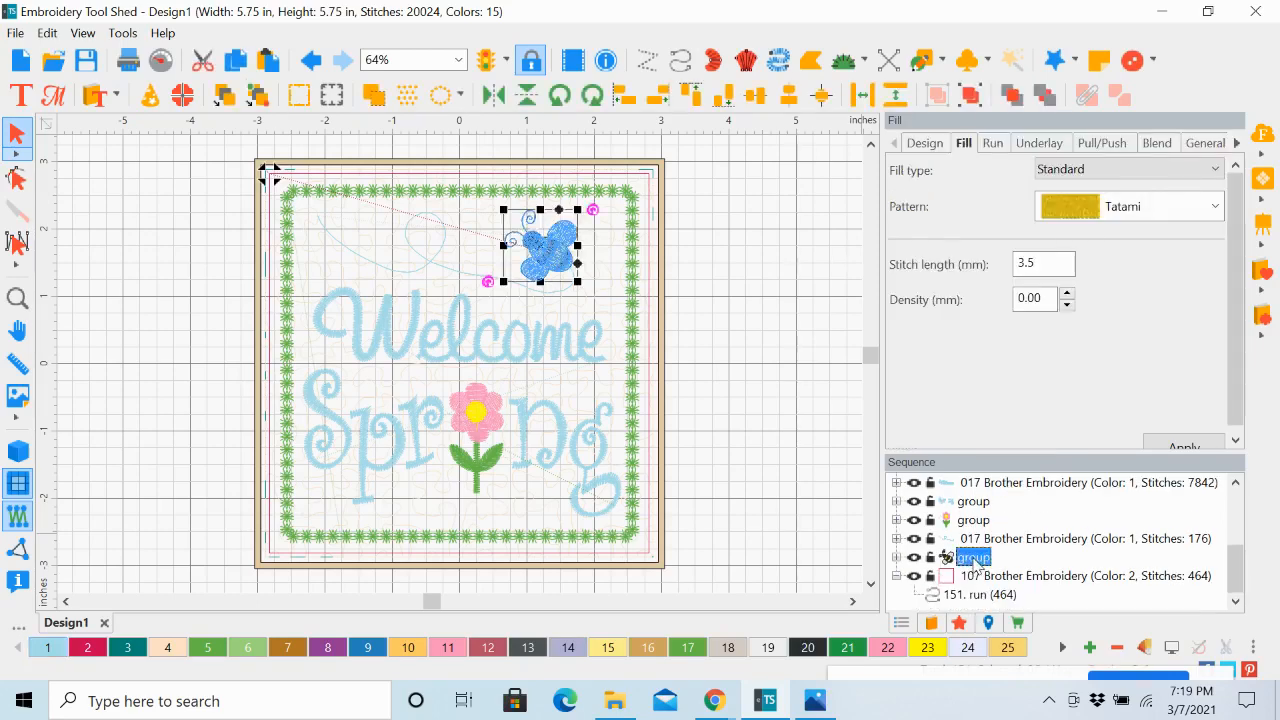
{"action": "right_click", "coordinate": [976, 562]}
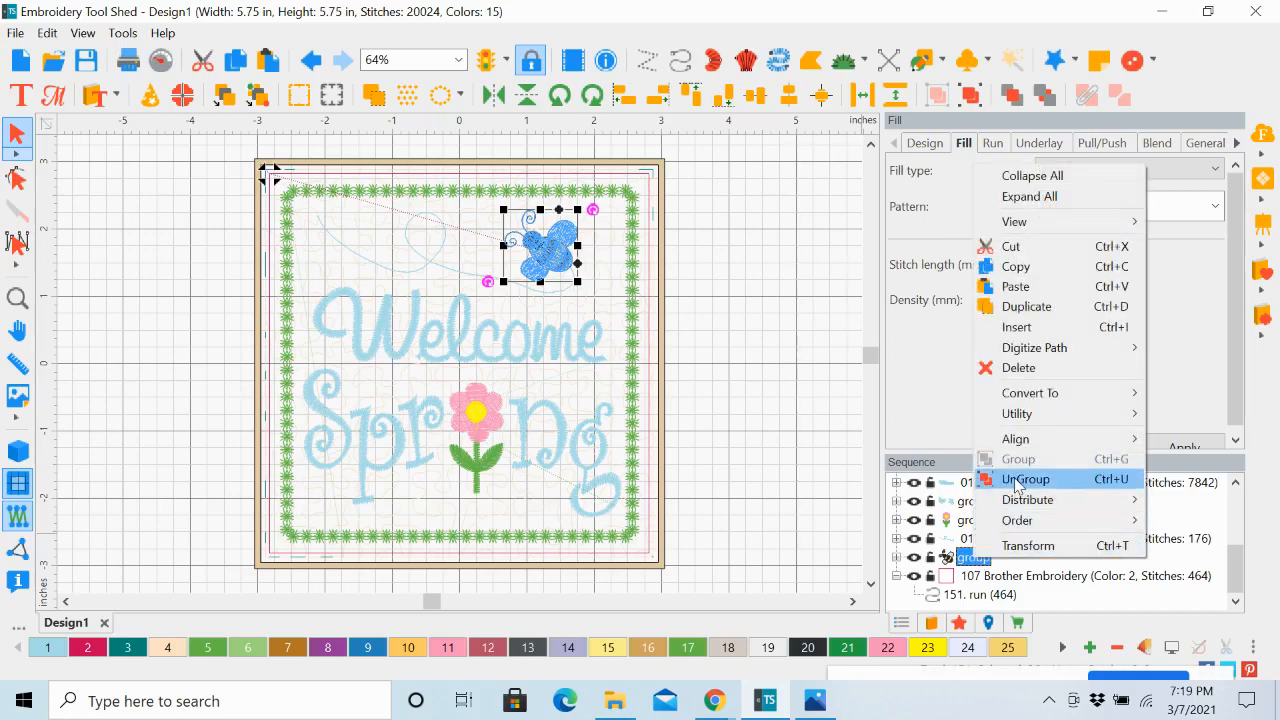
{"action": "left_click", "coordinate": [1017, 482]}
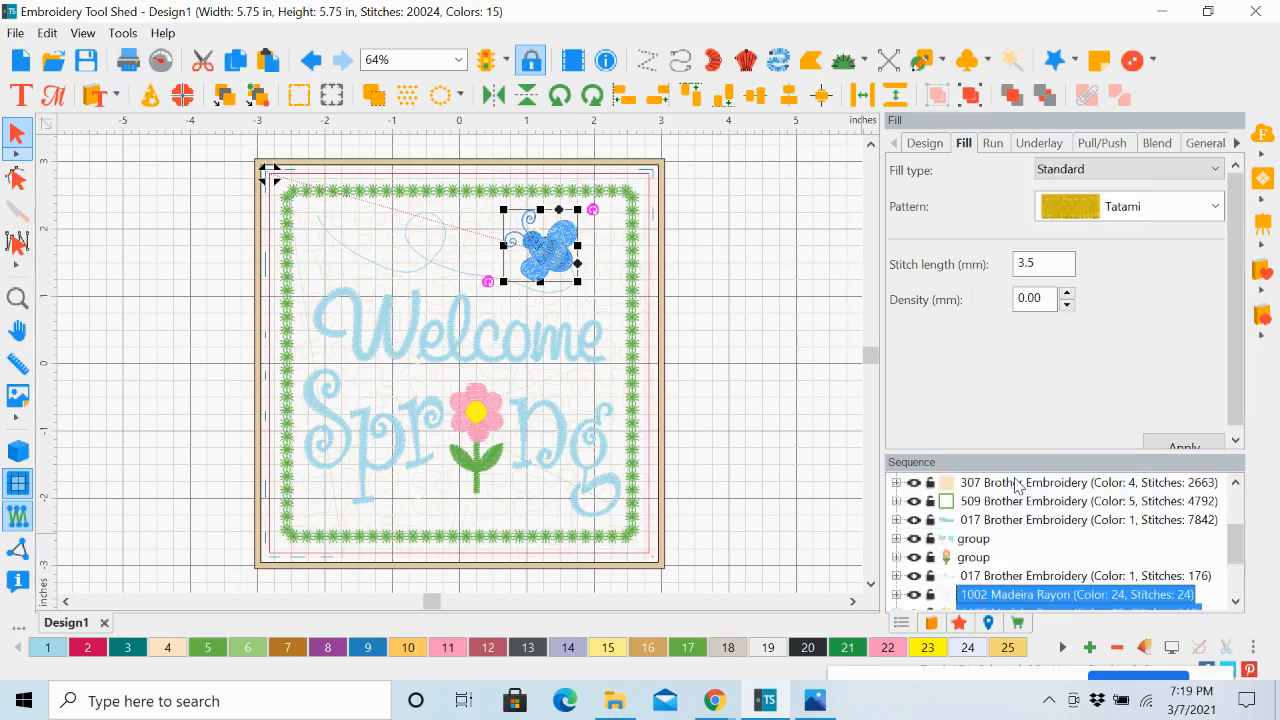
{"action": "left_click", "coordinate": [1236, 602]}
{"action": "left_click", "coordinate": [1236, 602]}
{"action": "left_click", "coordinate": [1236, 602]}
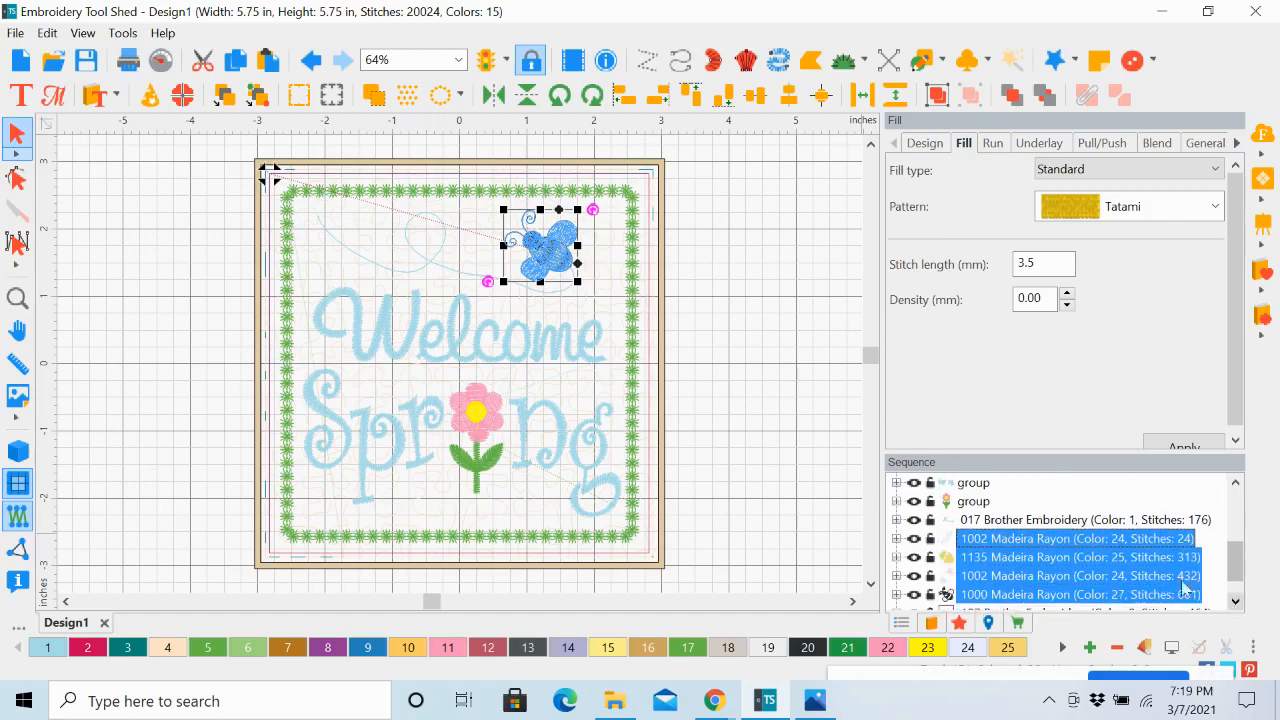
{"action": "left_click", "coordinate": [773, 514]}
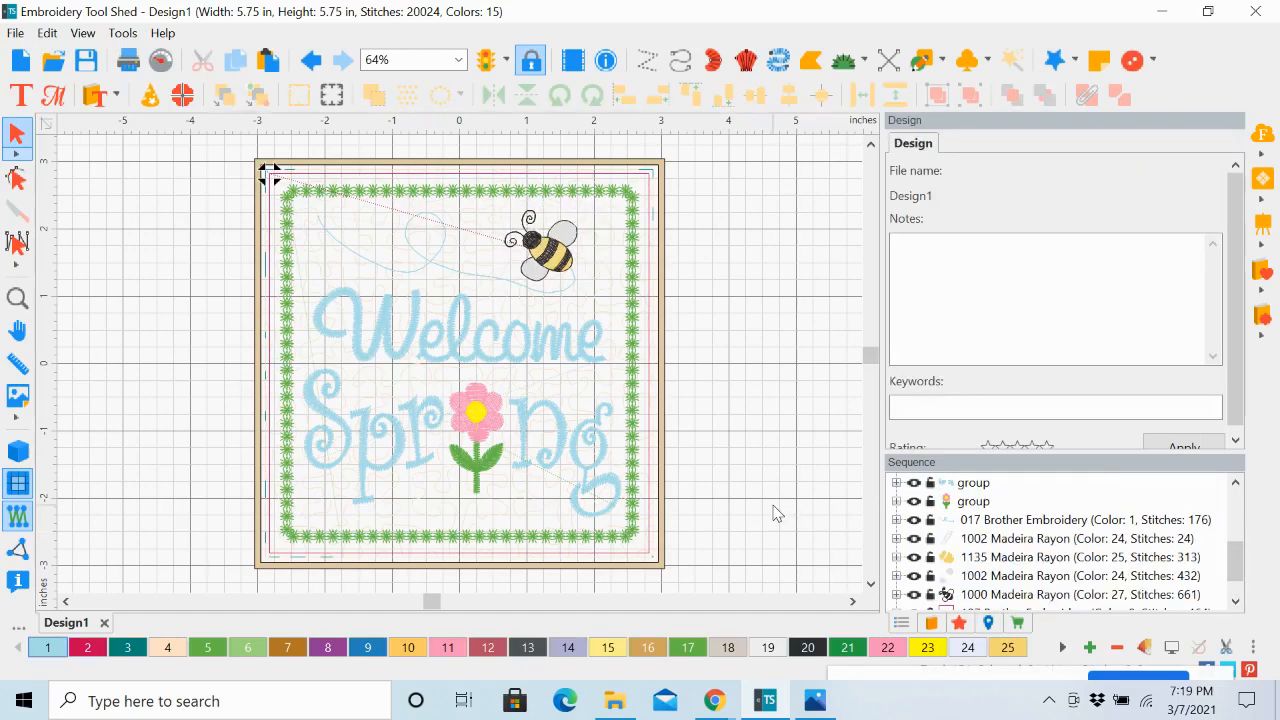
Step: Select the bee's 24-stitch Madeira Rayon 1002 run, move it outside the hoop to inspect it, and undo the move
{"action": "left_click", "coordinate": [977, 521]}
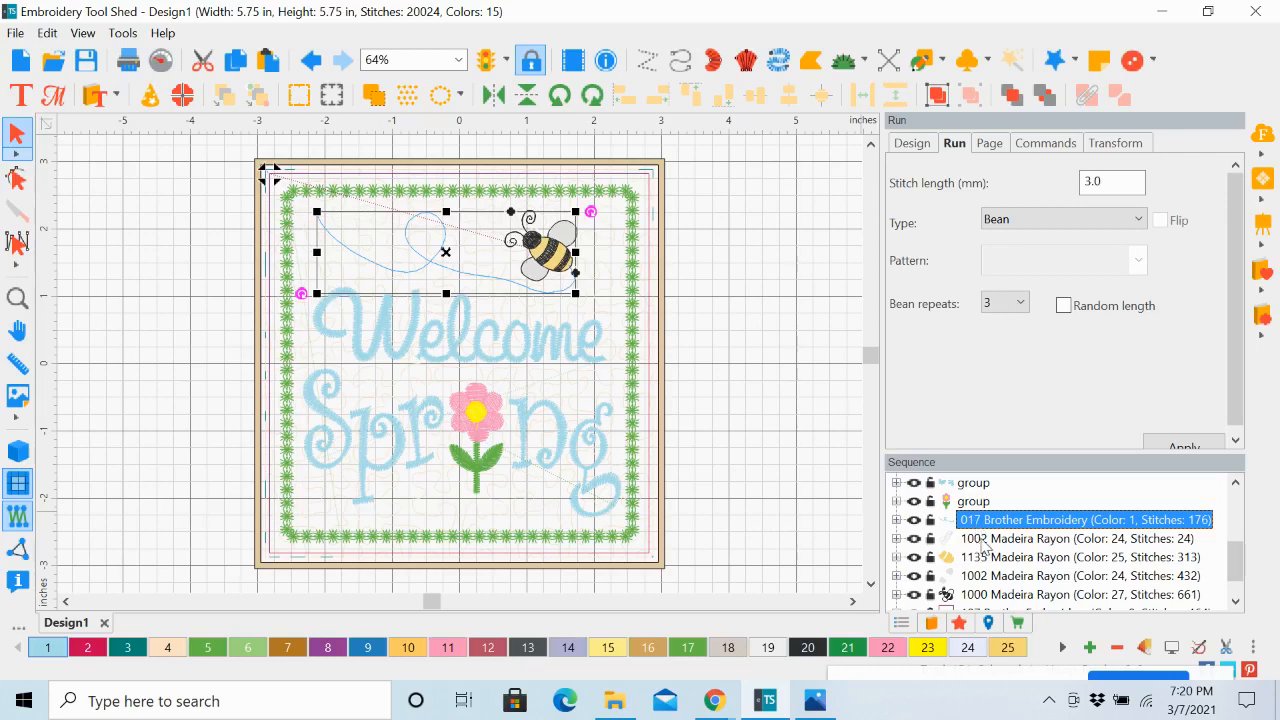
{"action": "left_click", "coordinate": [985, 540]}
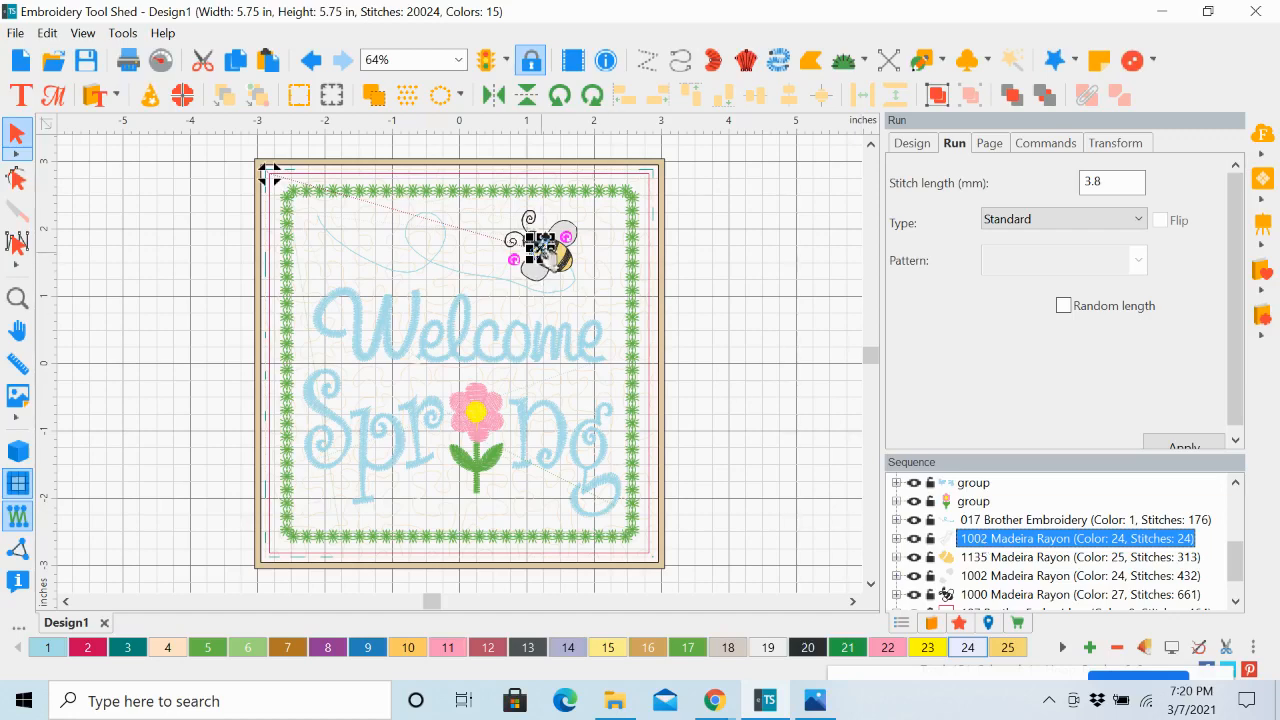
{"action": "left_click_drag", "start_coordinate": [544, 246], "coordinate": [760, 256]}
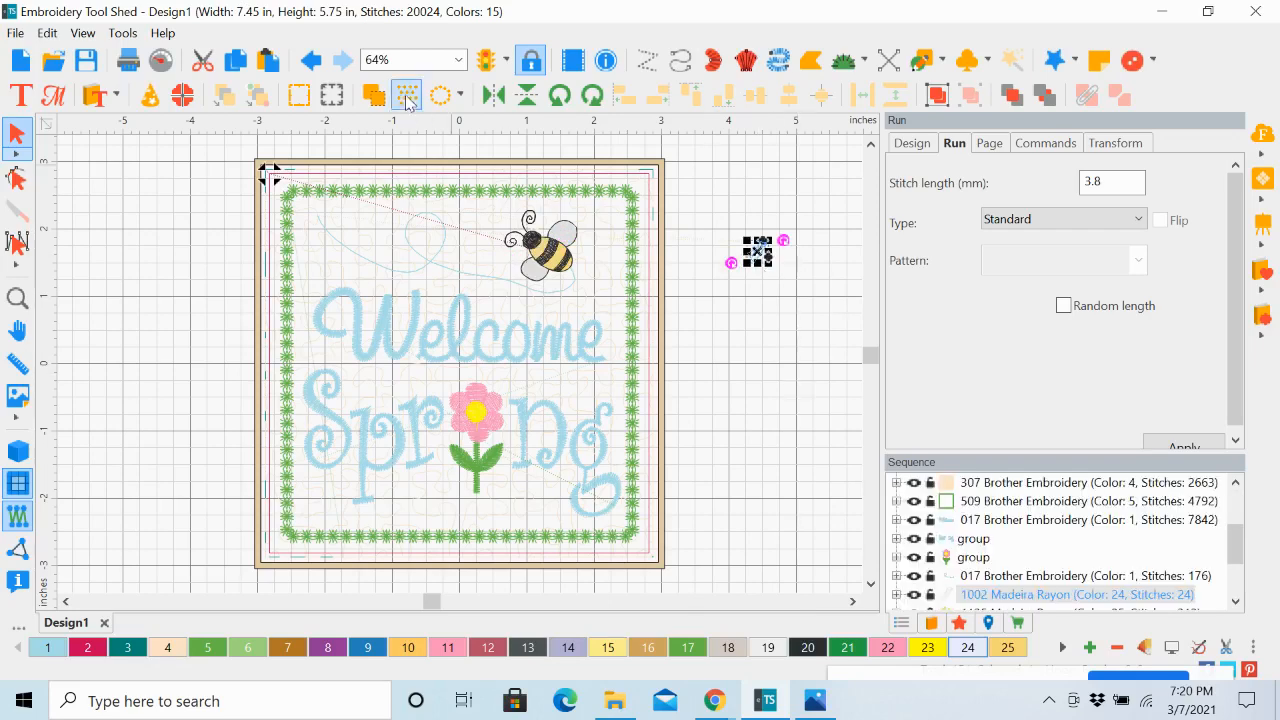
{"action": "left_click", "coordinate": [313, 62]}
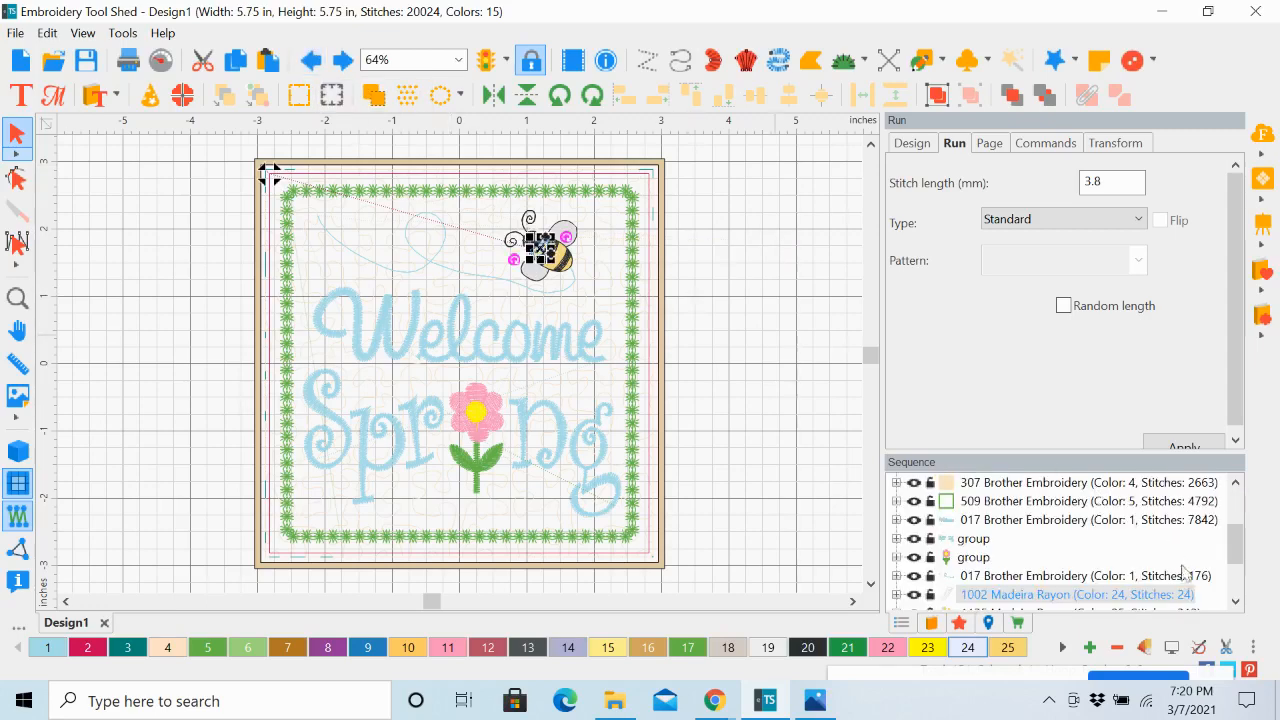
Step: Recolor the bee's selected 24-stitch run with thread color 23, Brother Embroidery 205 Yellow
{"action": "left_click", "coordinate": [1236, 602]}
{"action": "left_click", "coordinate": [1236, 602]}
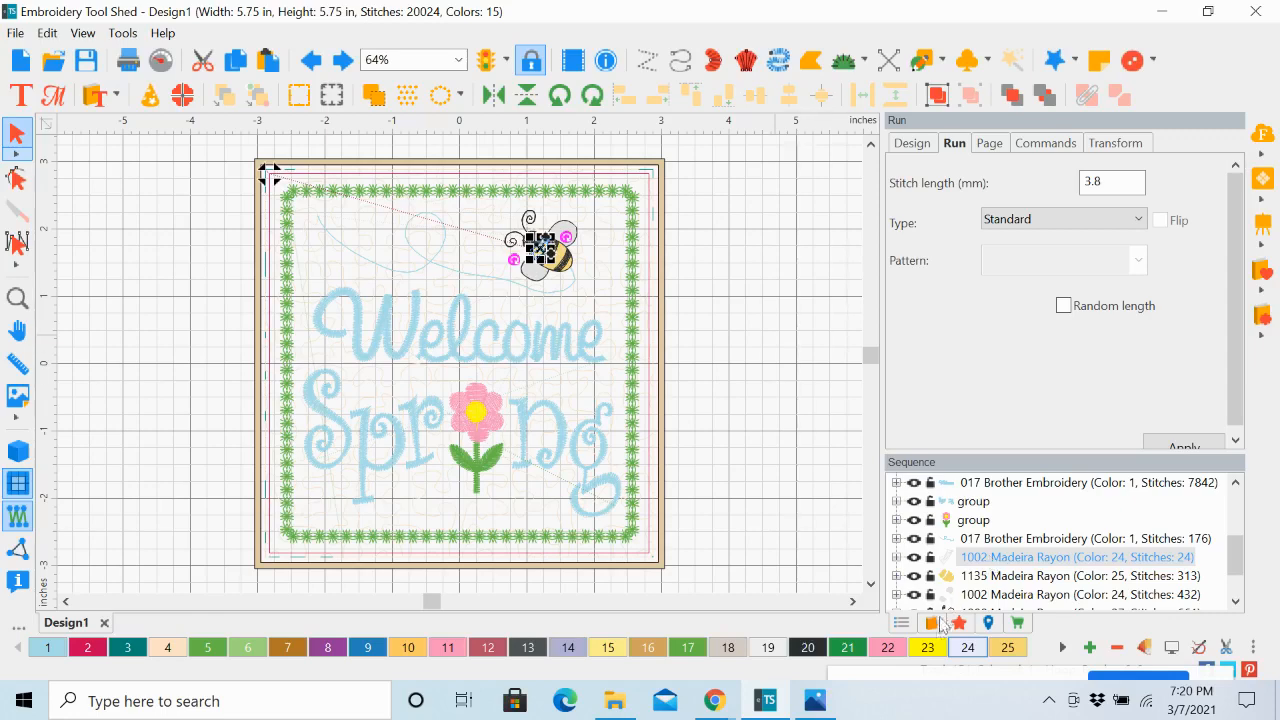
{"action": "left_click", "coordinate": [928, 650]}
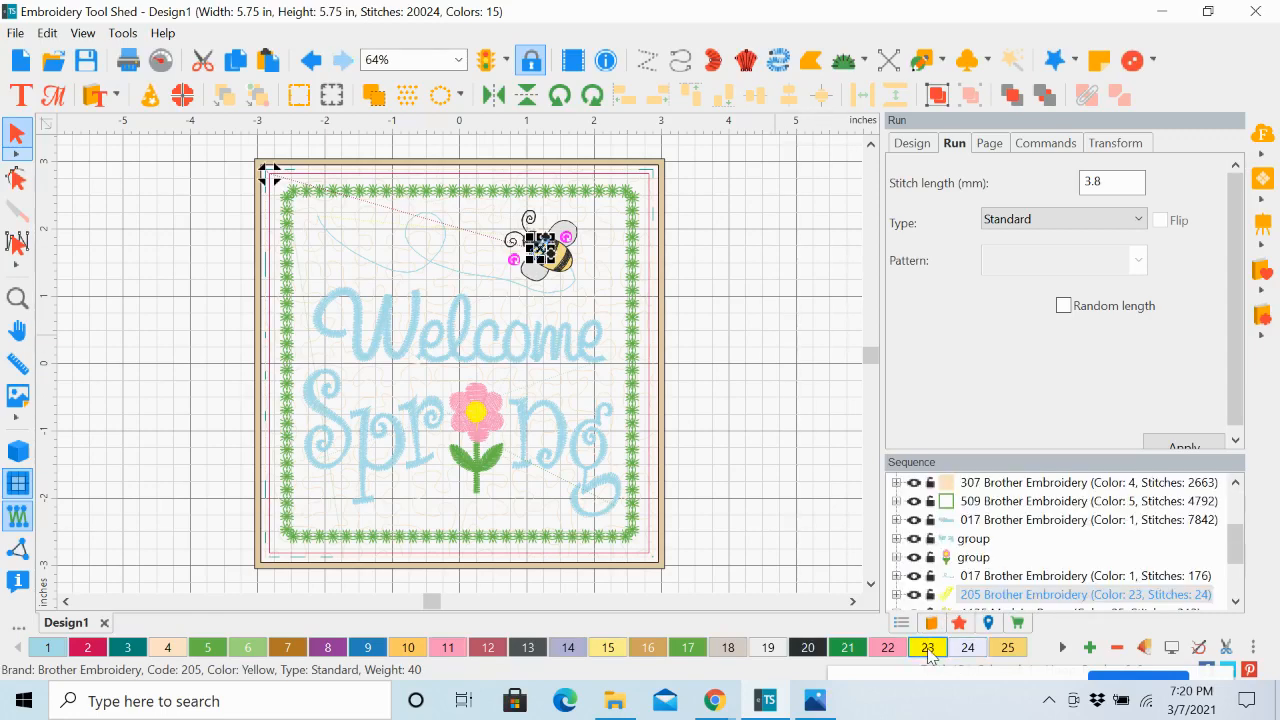
Step: Recolor the bee's Madeira Rayon 1135 body block with thread color 23, Brother Embroidery 205 Yellow
{"action": "left_click", "coordinate": [1236, 601]}
{"action": "left_click", "coordinate": [1236, 601]}
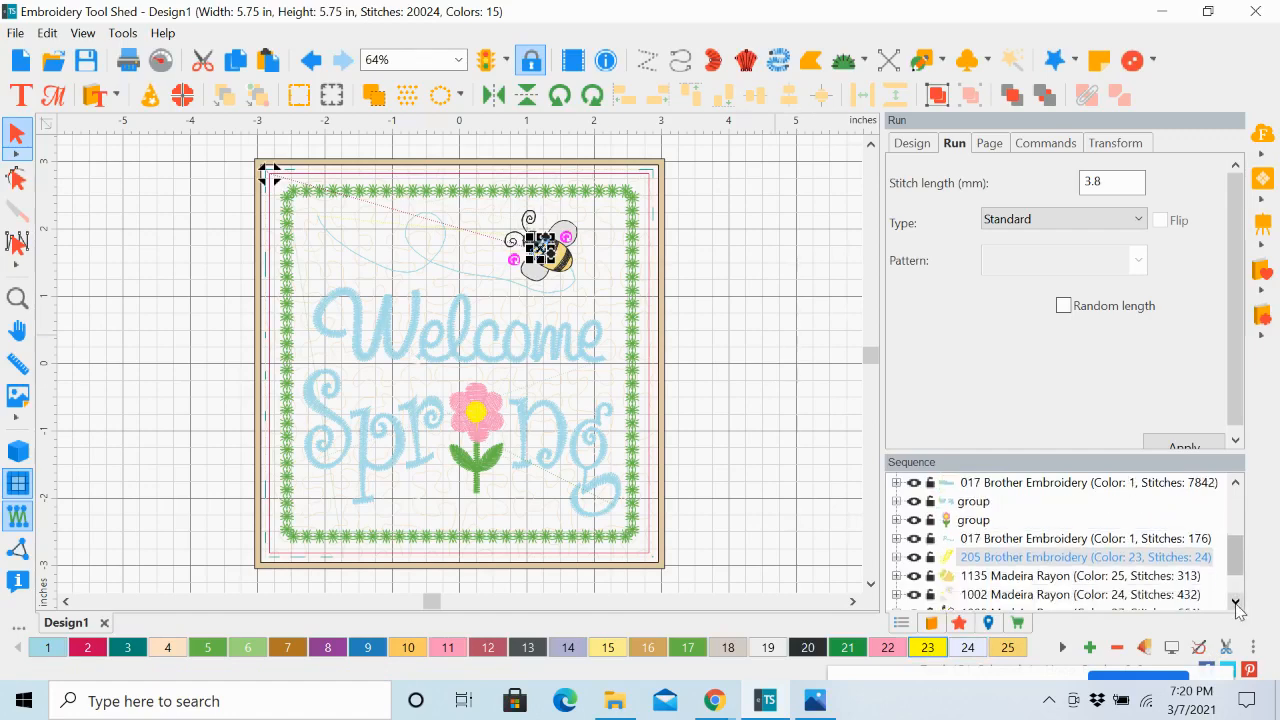
{"action": "left_click", "coordinate": [1236, 601]}
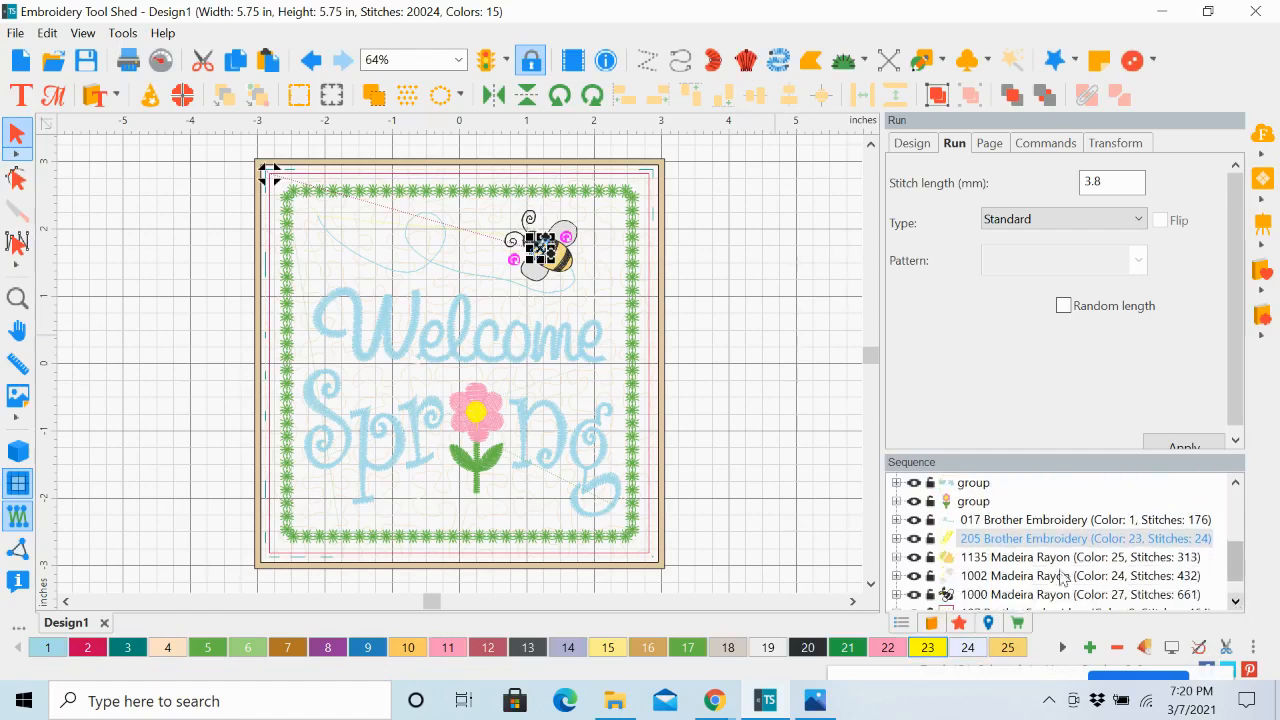
{"action": "left_click", "coordinate": [996, 558]}
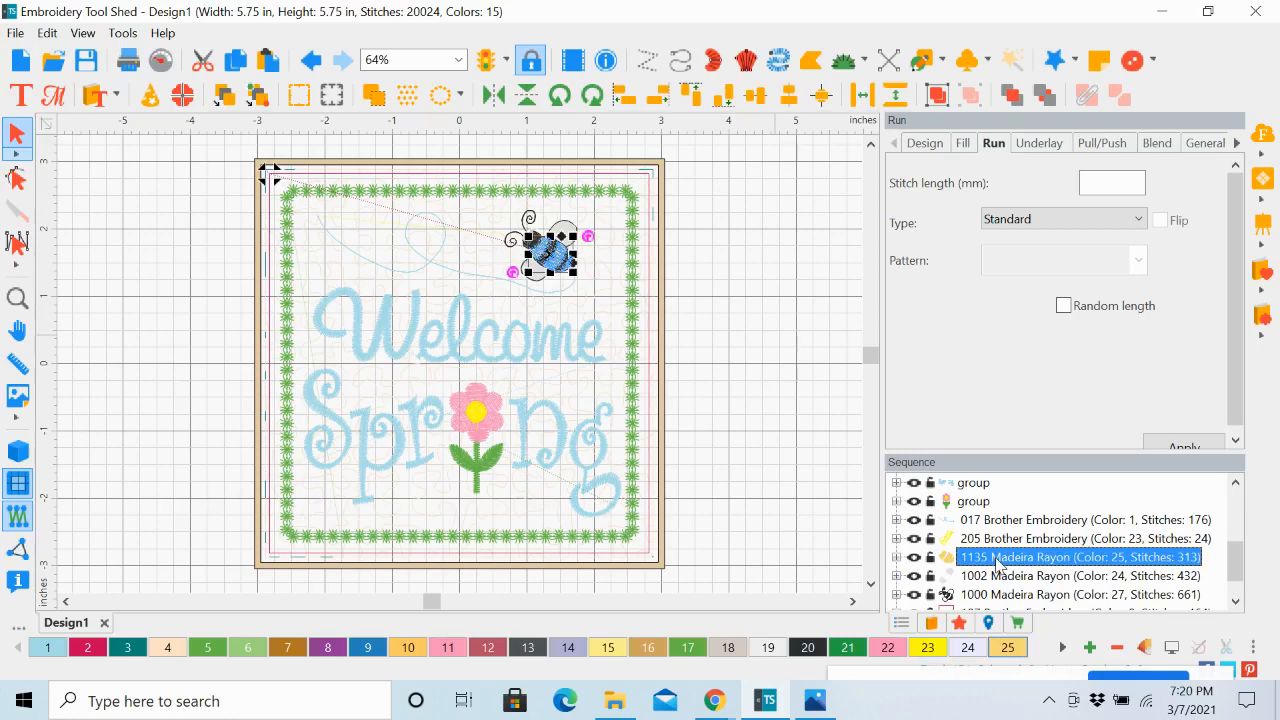
{"action": "left_click", "coordinate": [929, 652]}
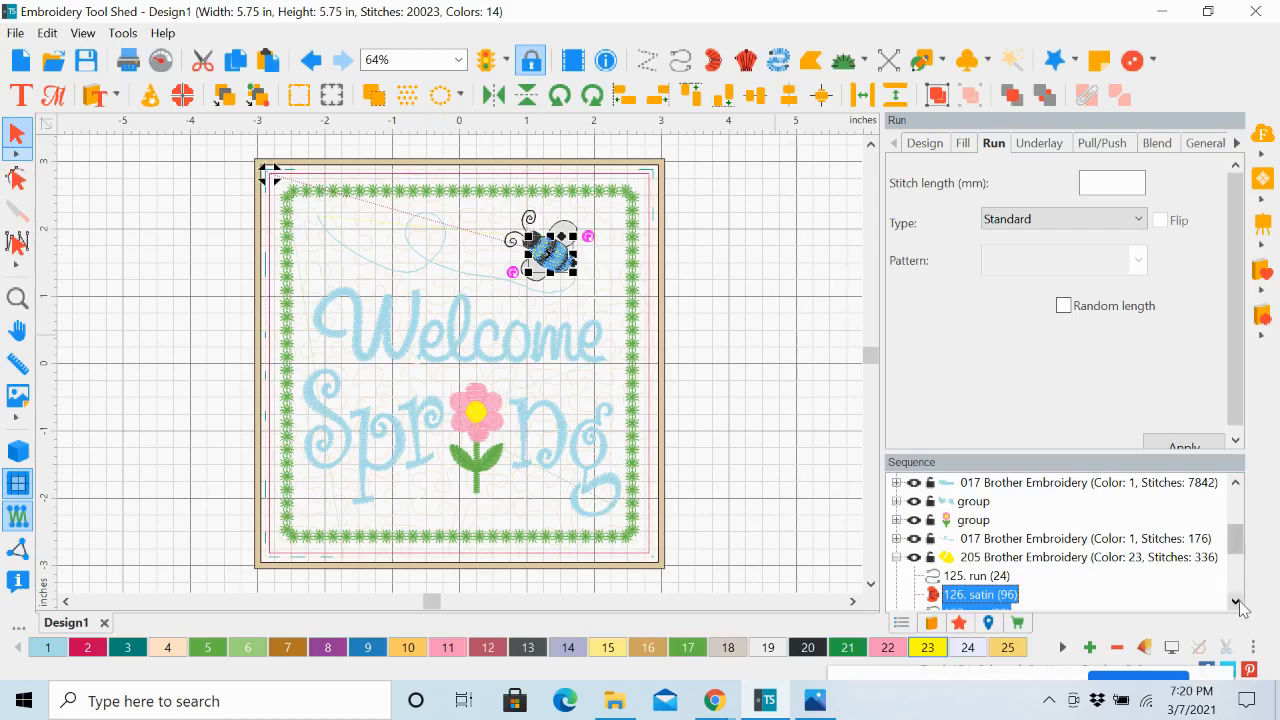
Step: Change the bee wings' thread color 24 to Brother Embroidery 001 White
{"action": "scroll", "coordinate": [1237, 601], "scroll_direction": "down", "scroll_amount": 5}
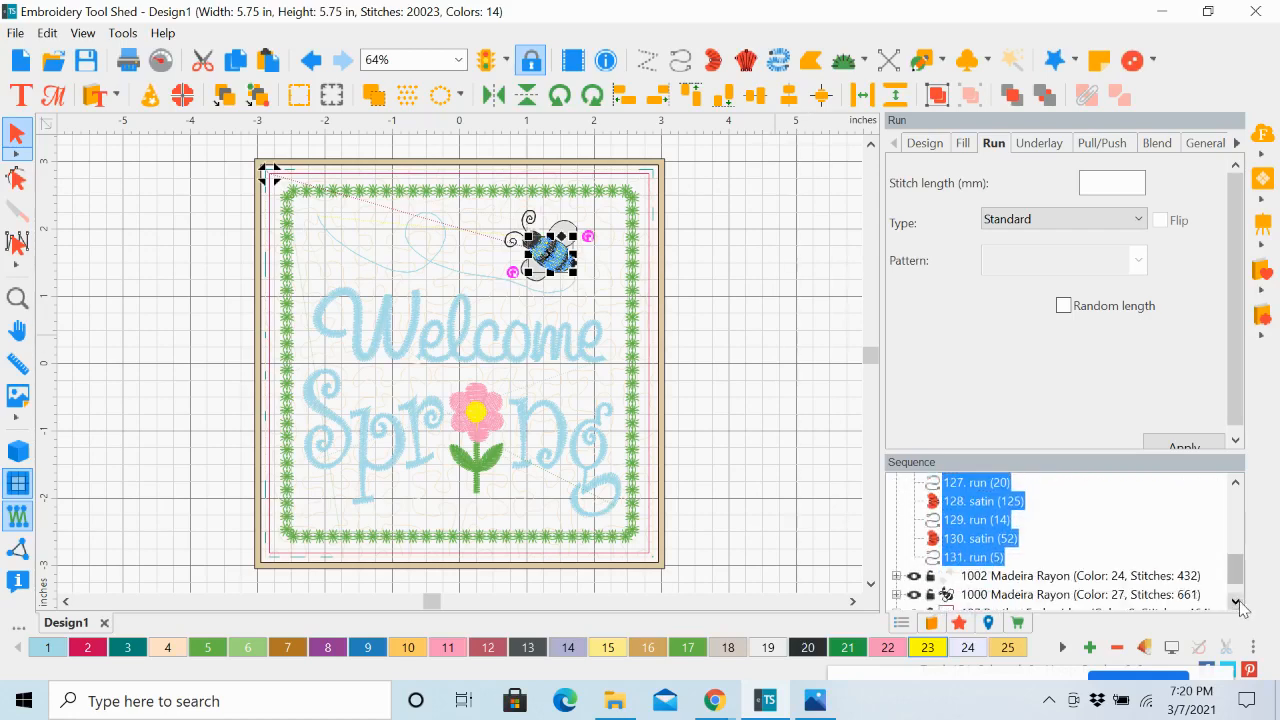
{"action": "left_click", "coordinate": [1238, 602]}
{"action": "left_click", "coordinate": [989, 558]}
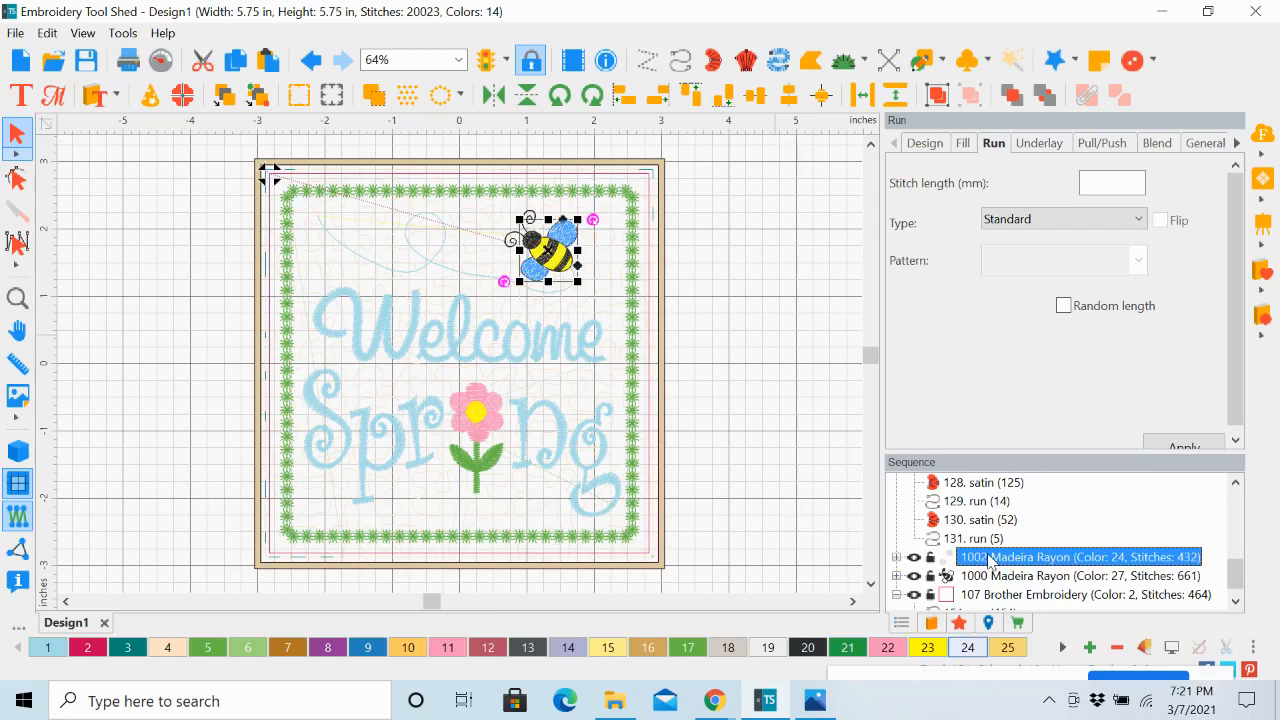
{"action": "double_click", "coordinate": [967, 650]}
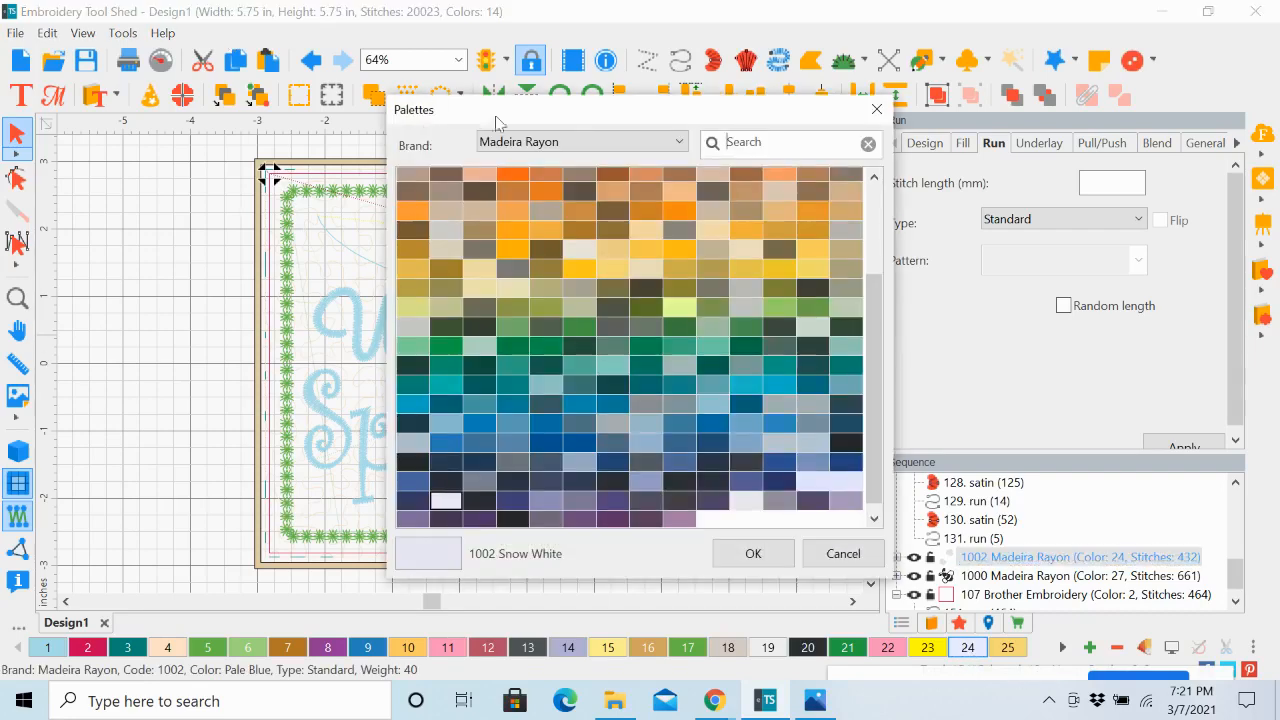
{"action": "left_click", "coordinate": [679, 143]}
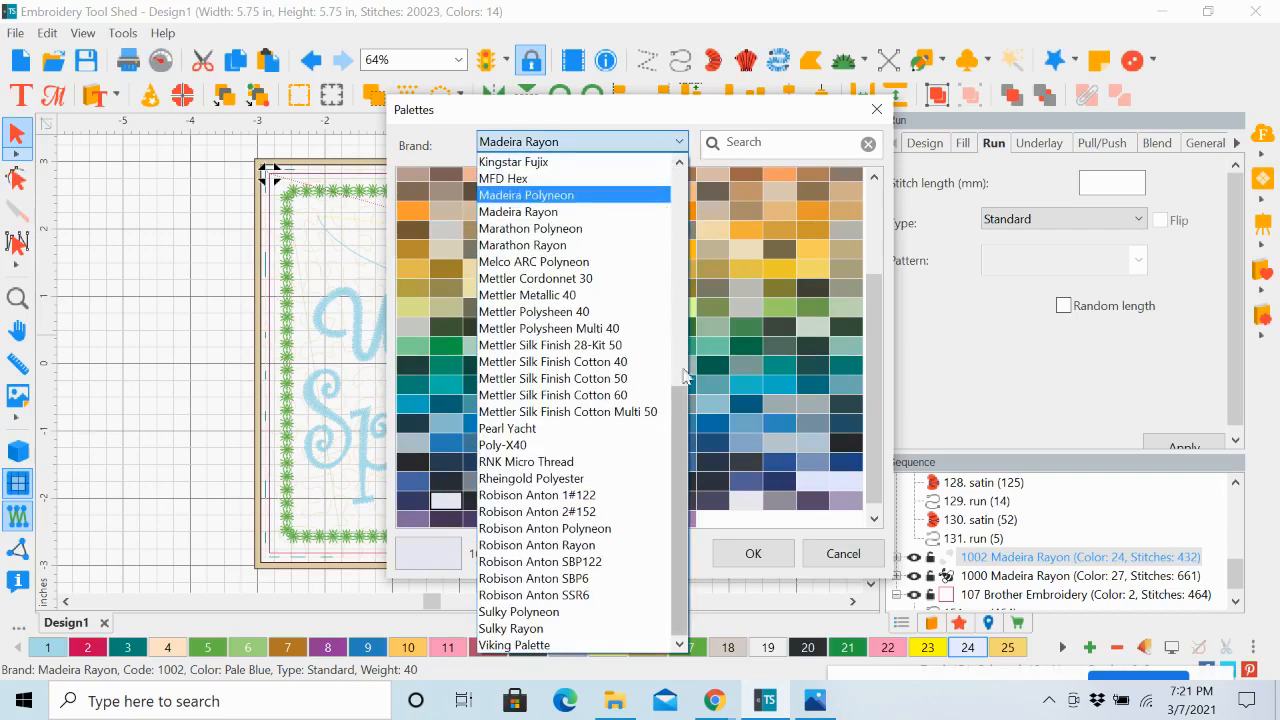
{"action": "left_click_drag", "start_coordinate": [681, 398], "coordinate": [677, 162]}
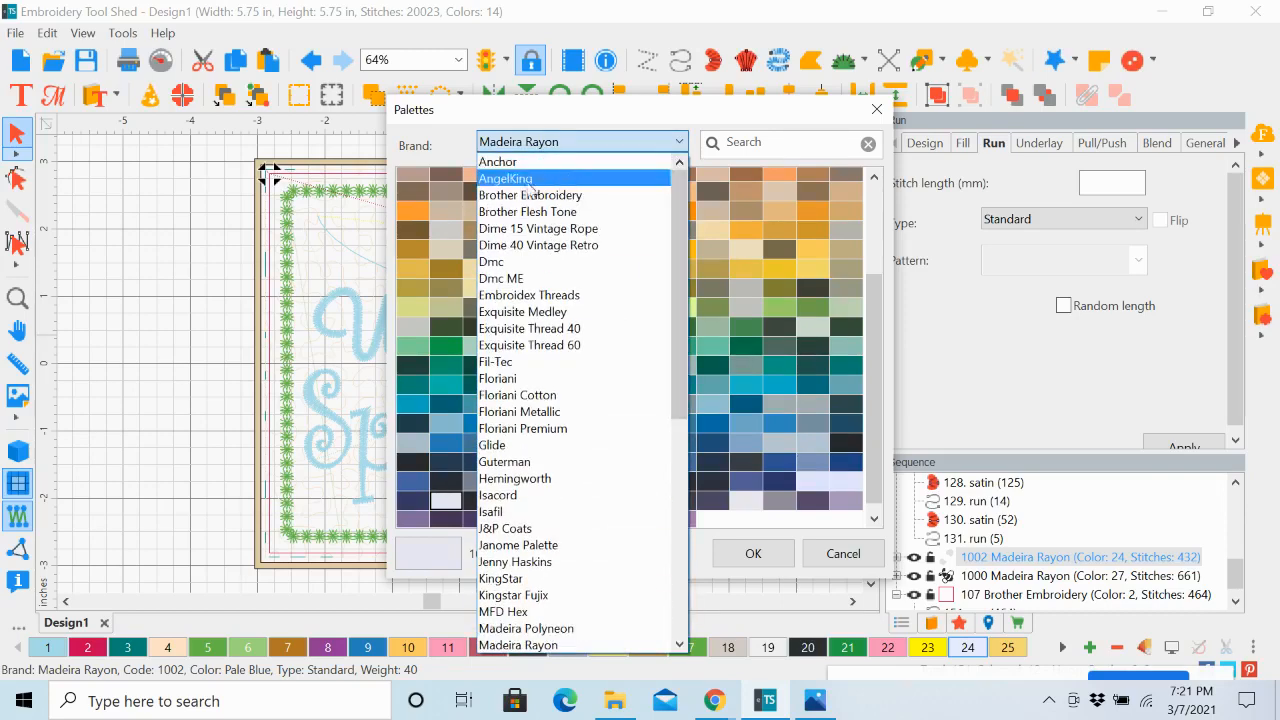
{"action": "left_click", "coordinate": [519, 195]}
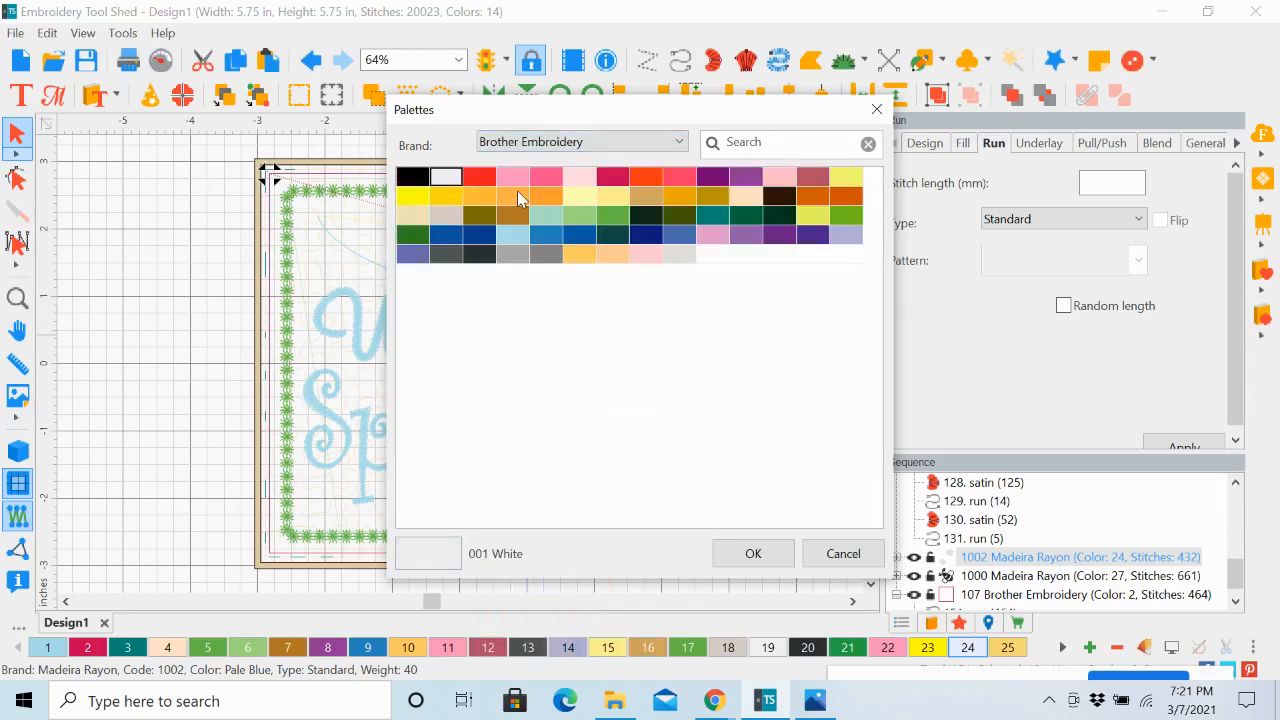
{"action": "left_click", "coordinate": [448, 177]}
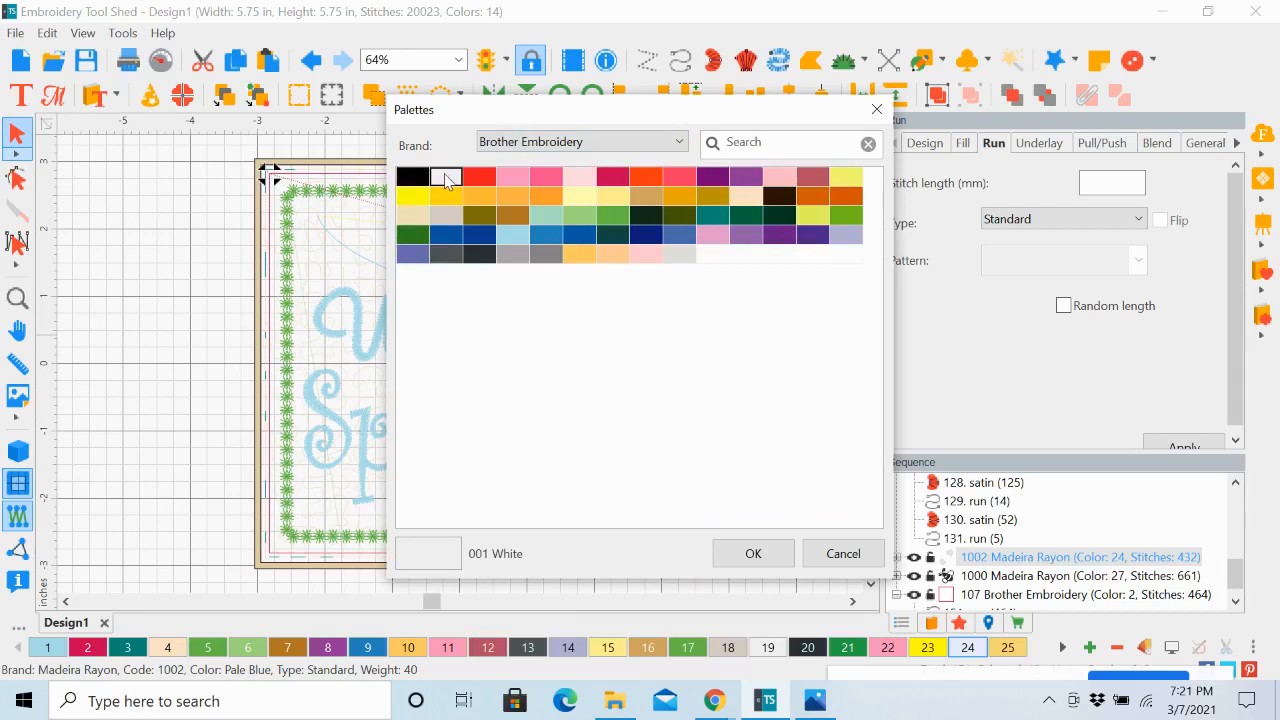
{"action": "left_click", "coordinate": [789, 557]}
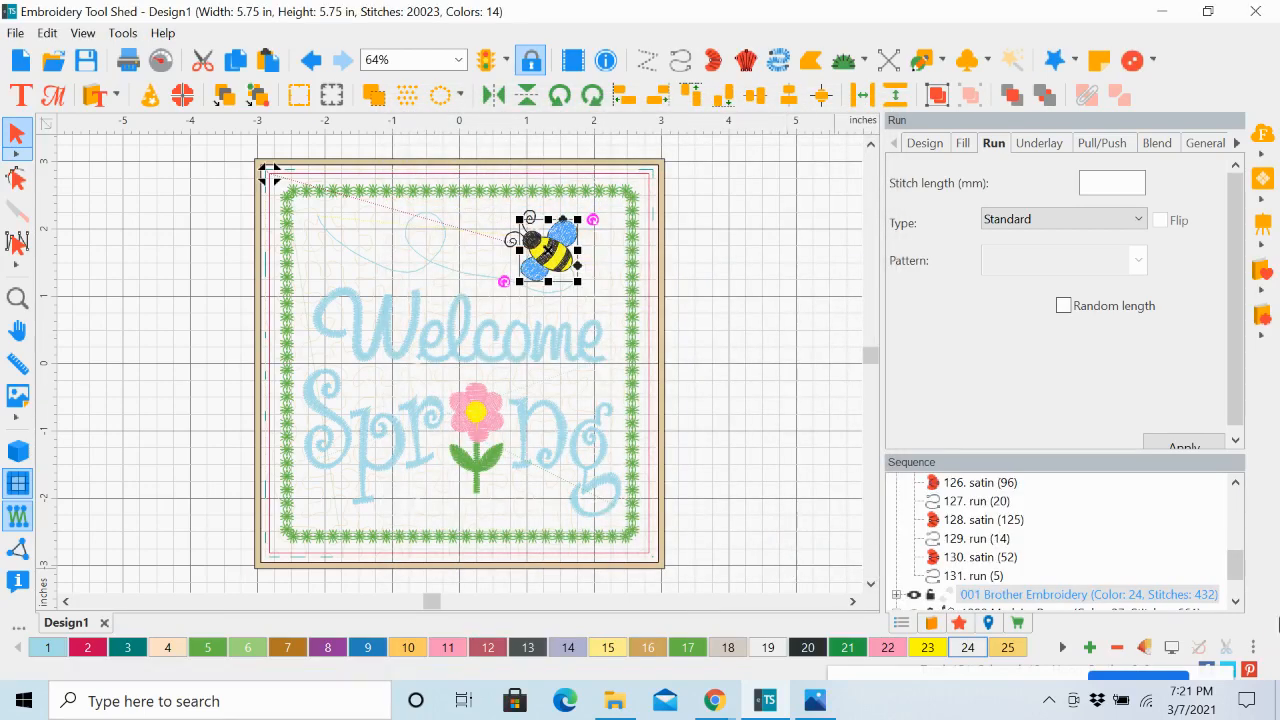
Step: Change the bee's black thread color 27 from the Madeira Rayon palette to Brother Embroidery 900 Black
{"action": "left_click", "coordinate": [1236, 601]}
{"action": "left_click", "coordinate": [1236, 601]}
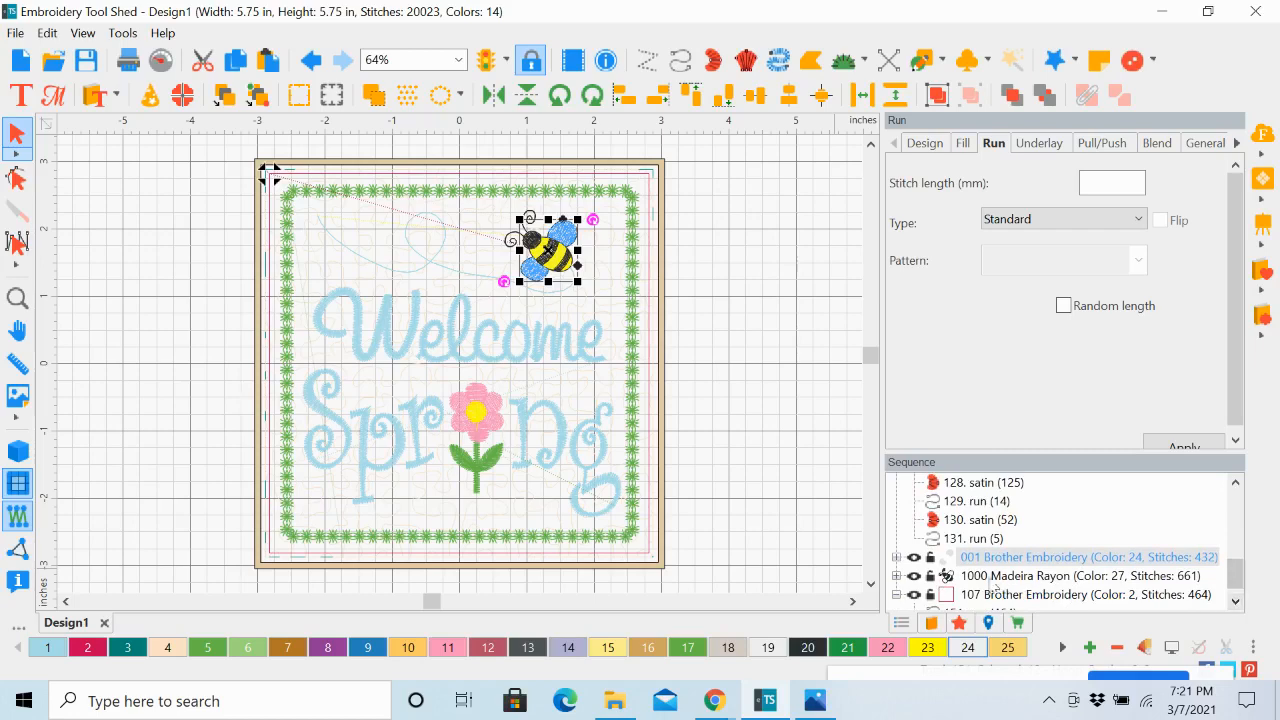
{"action": "left_click", "coordinate": [986, 578]}
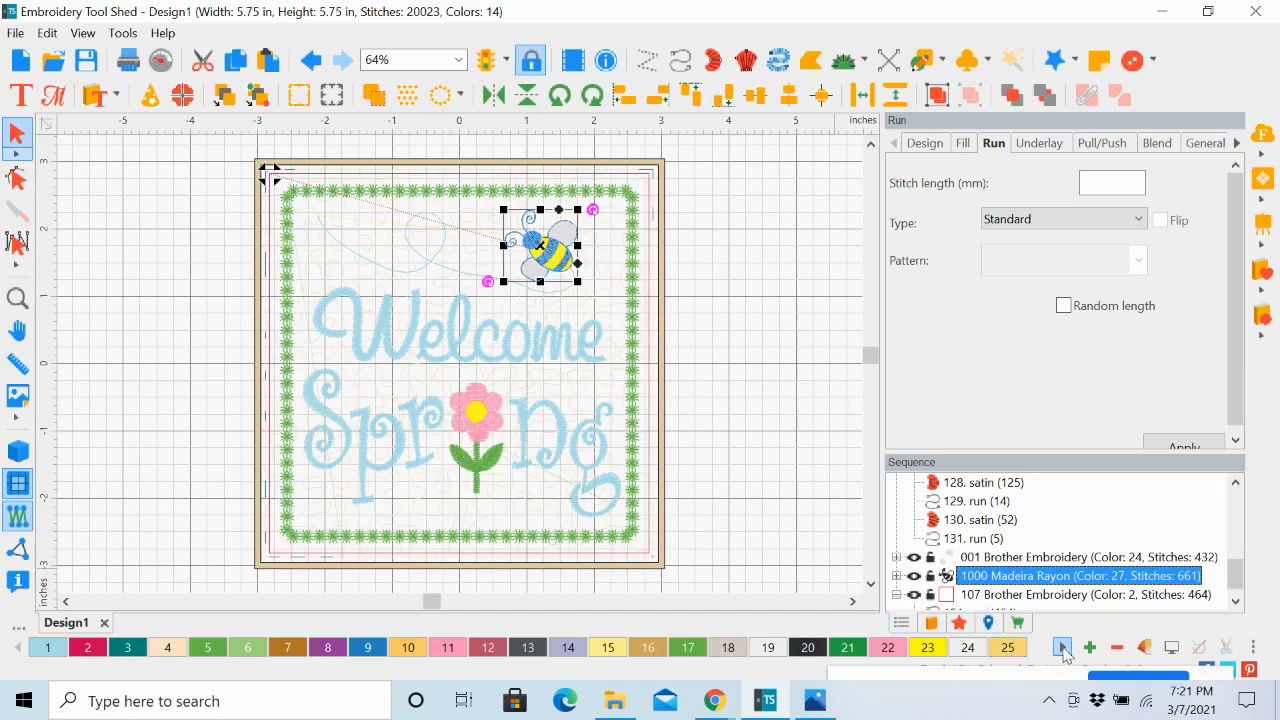
{"action": "left_click", "coordinate": [1063, 648]}
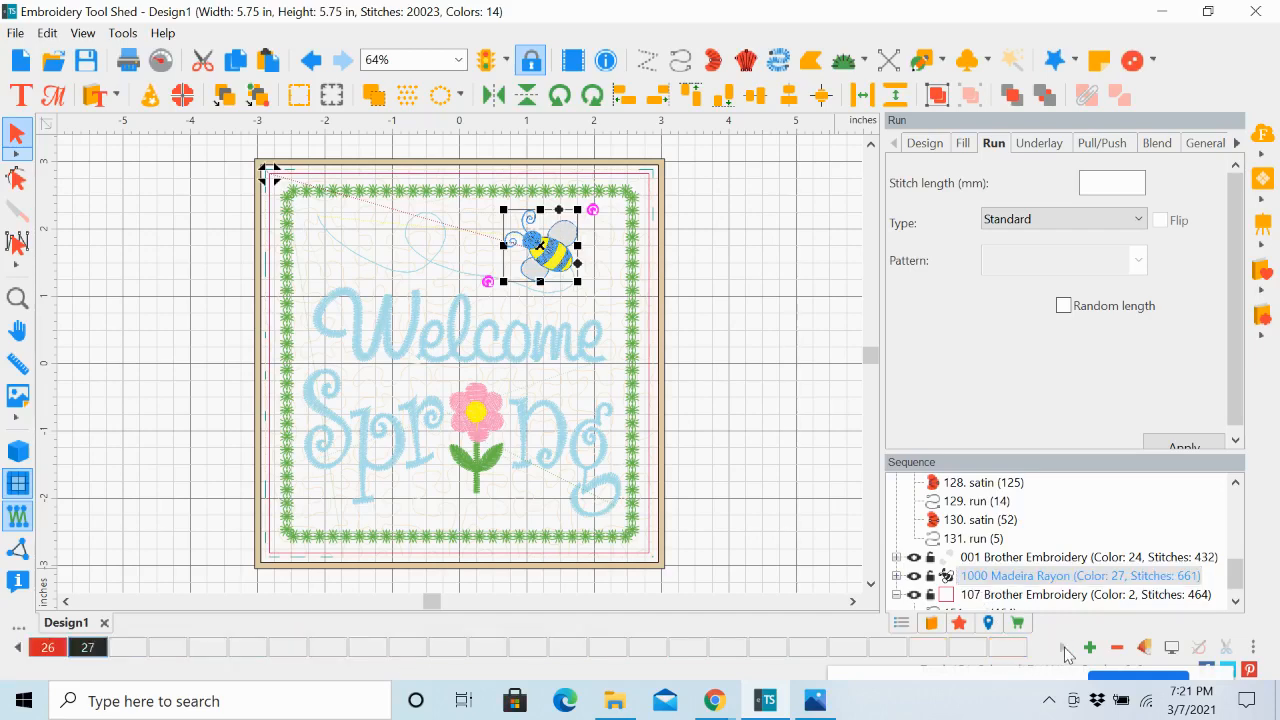
{"action": "double_click", "coordinate": [86, 648]}
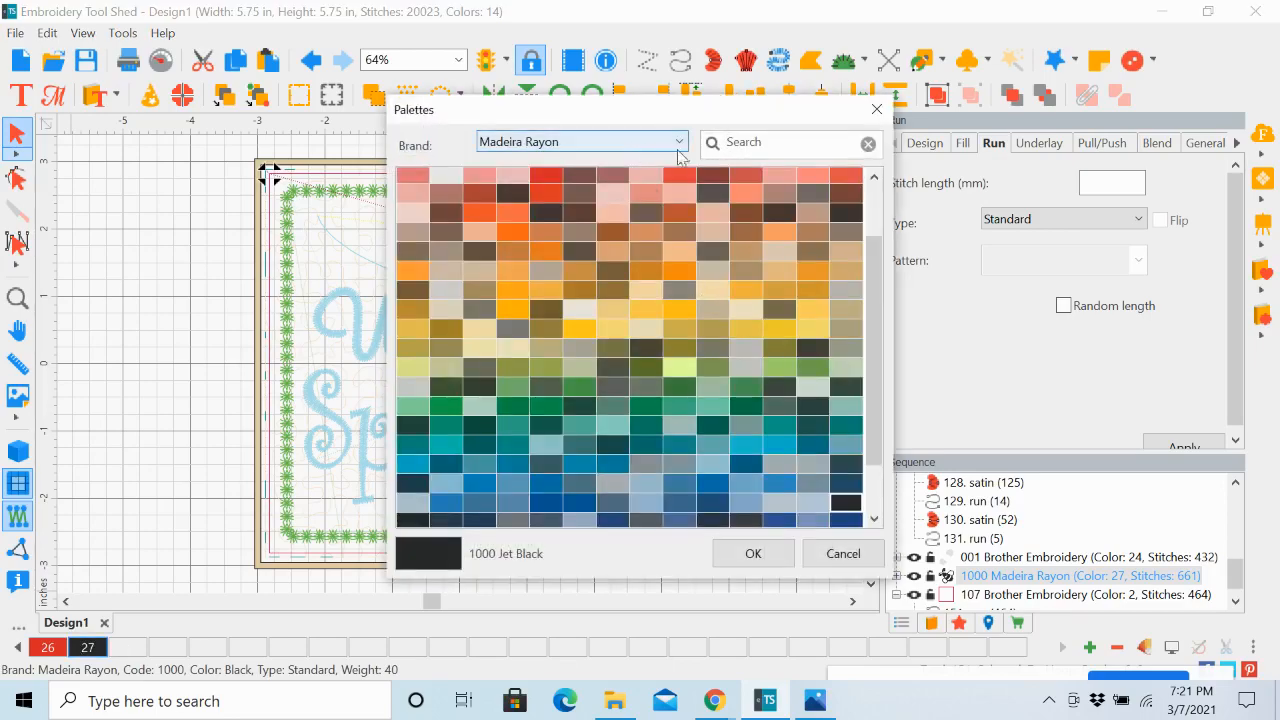
{"action": "left_click", "coordinate": [679, 143]}
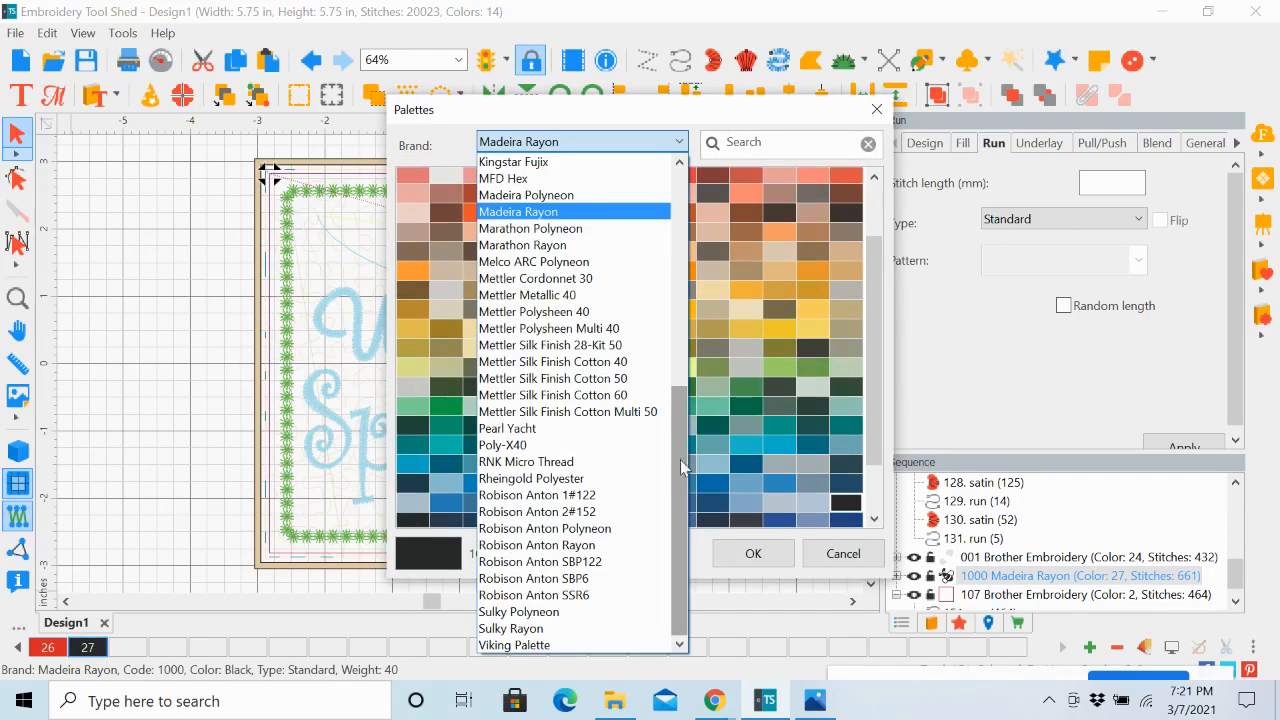
{"action": "scroll", "coordinate": [680, 466], "scroll_direction": "up", "scroll_amount": 9}
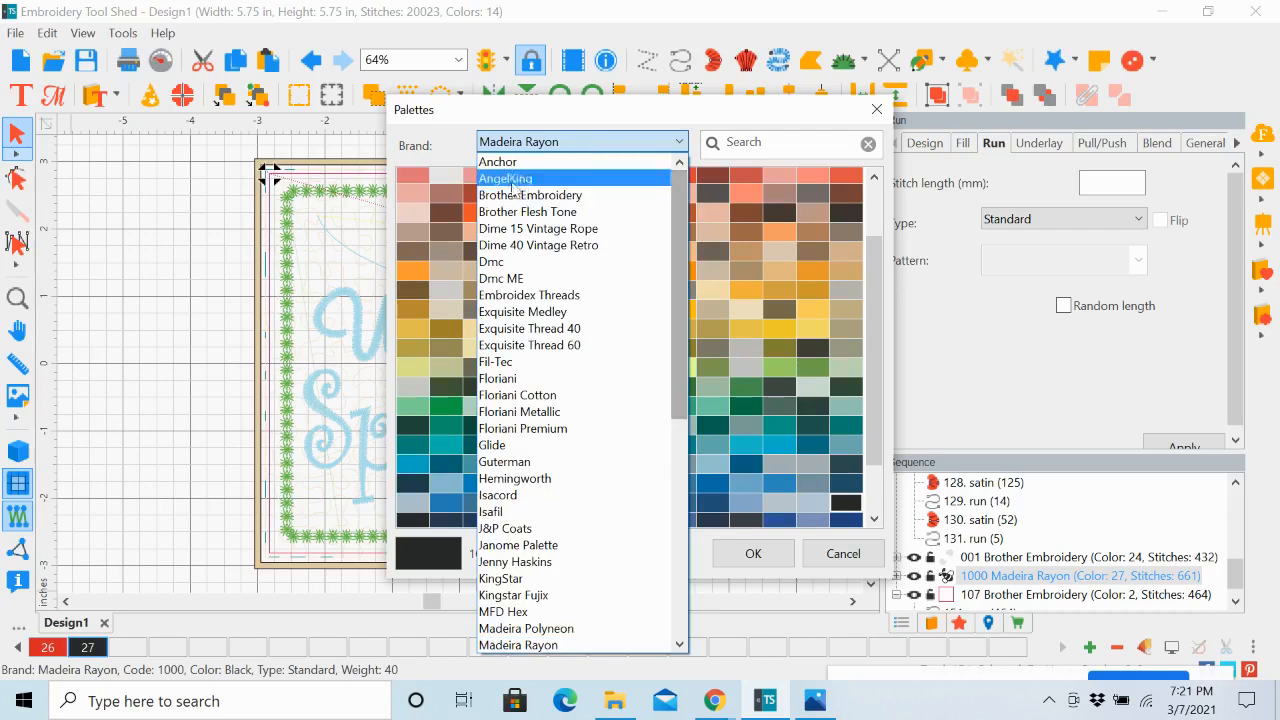
{"action": "left_click", "coordinate": [511, 192]}
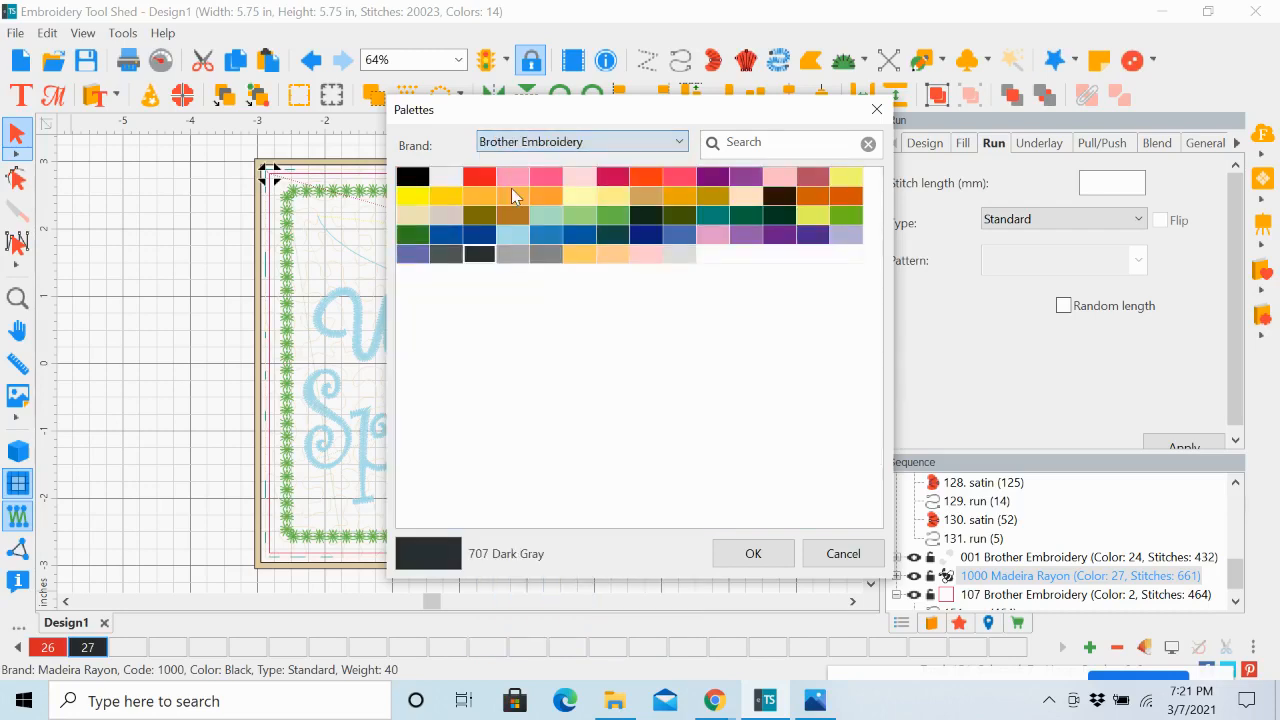
{"action": "left_click", "coordinate": [412, 177]}
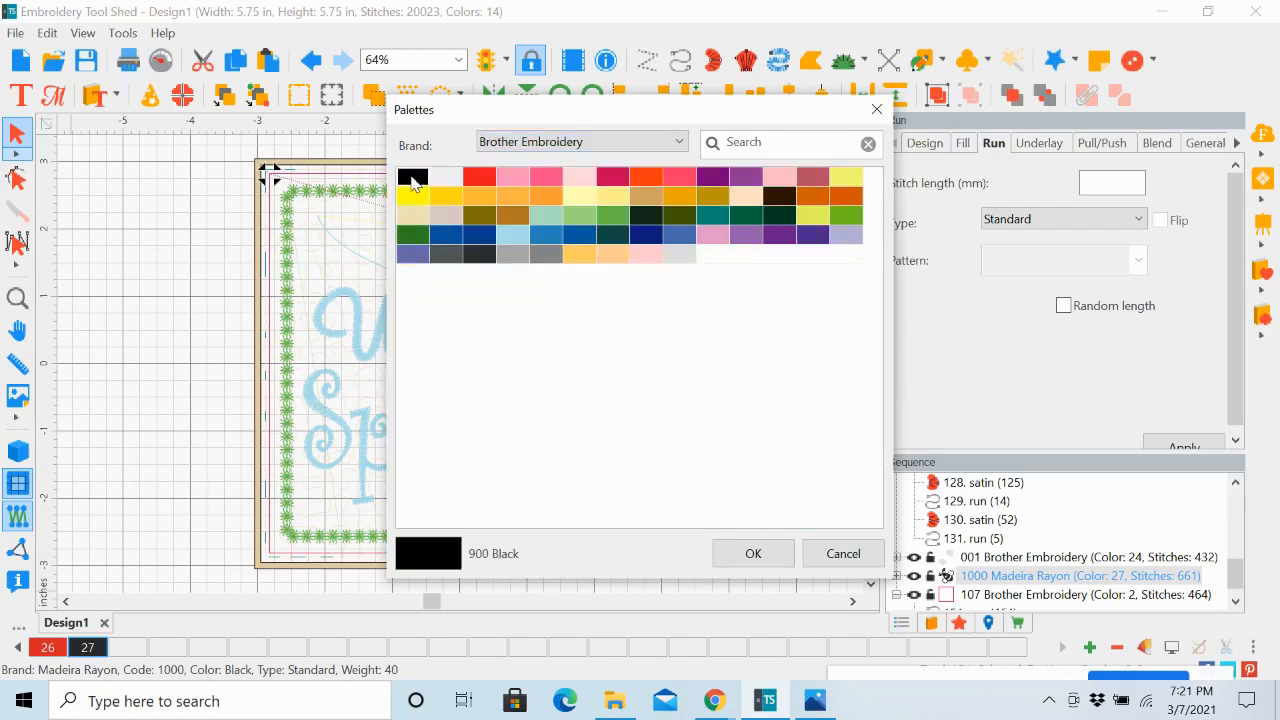
{"action": "left_click", "coordinate": [765, 559]}
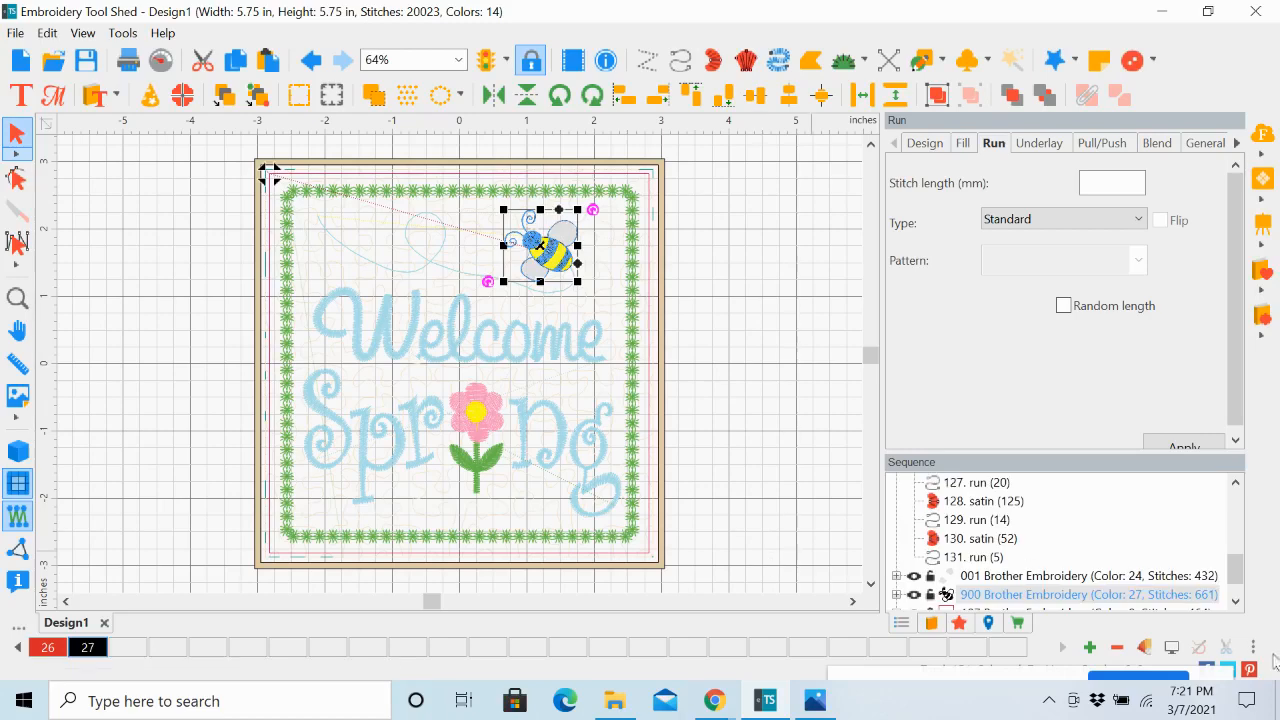
Step: Collapse the bee's Brother Embroidery 205 block in the sequence list
{"action": "left_click", "coordinate": [1235, 601]}
{"action": "left_click", "coordinate": [1235, 601]}
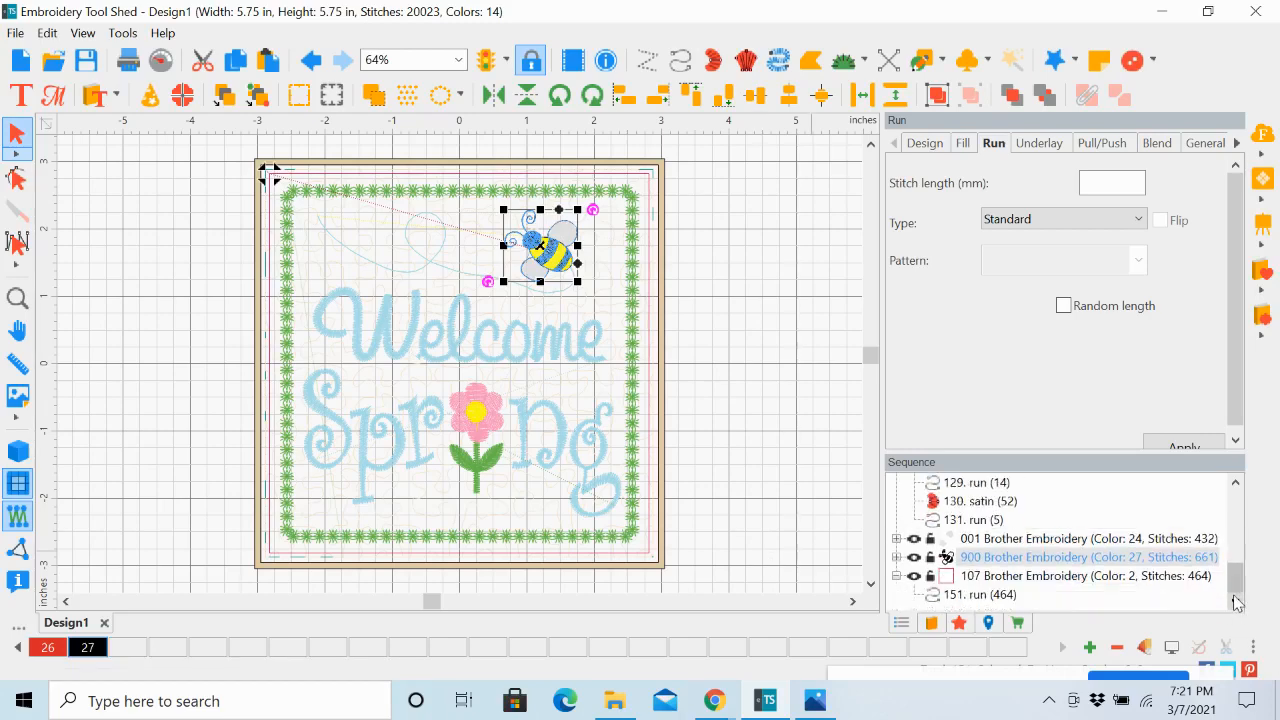
{"action": "left_click", "coordinate": [1236, 482]}
{"action": "left_click", "coordinate": [1236, 482]}
{"action": "left_click", "coordinate": [1236, 482]}
{"action": "left_click", "coordinate": [1236, 482]}
{"action": "left_click", "coordinate": [1236, 482]}
{"action": "left_click", "coordinate": [1236, 482]}
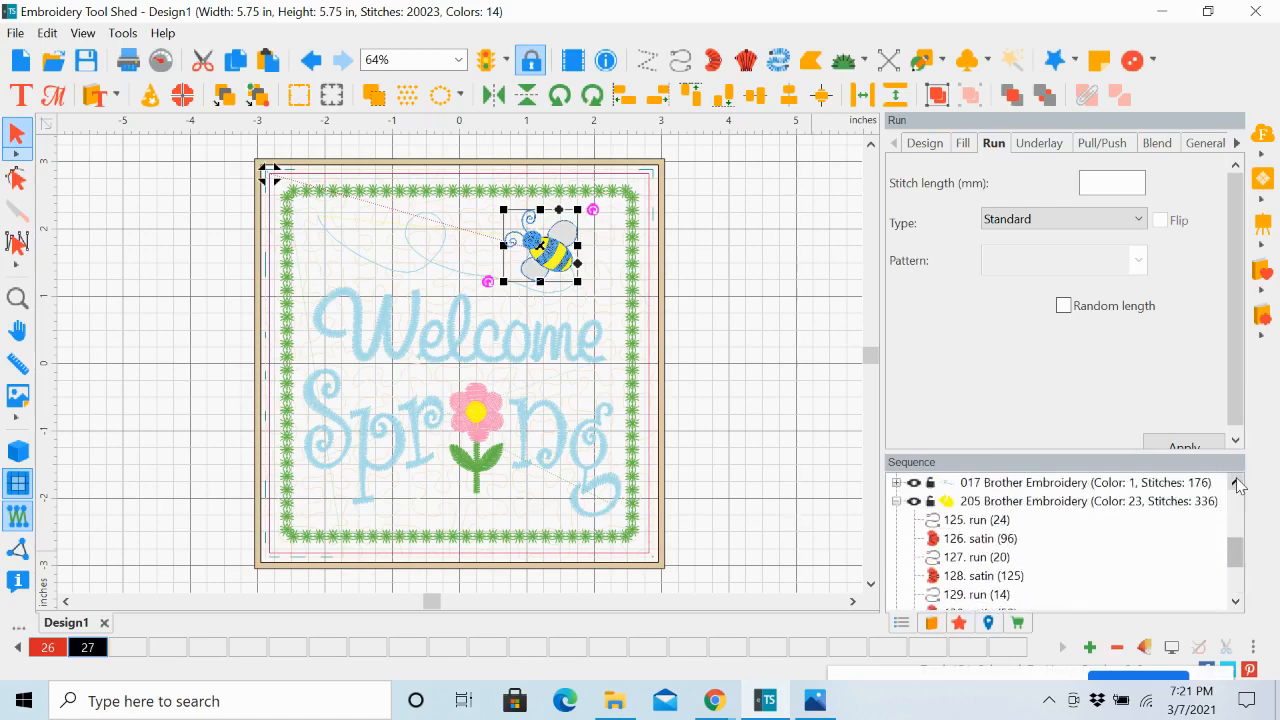
{"action": "left_click", "coordinate": [1236, 482]}
{"action": "left_click", "coordinate": [1236, 482]}
{"action": "left_click", "coordinate": [1236, 482]}
{"action": "left_click", "coordinate": [896, 558]}
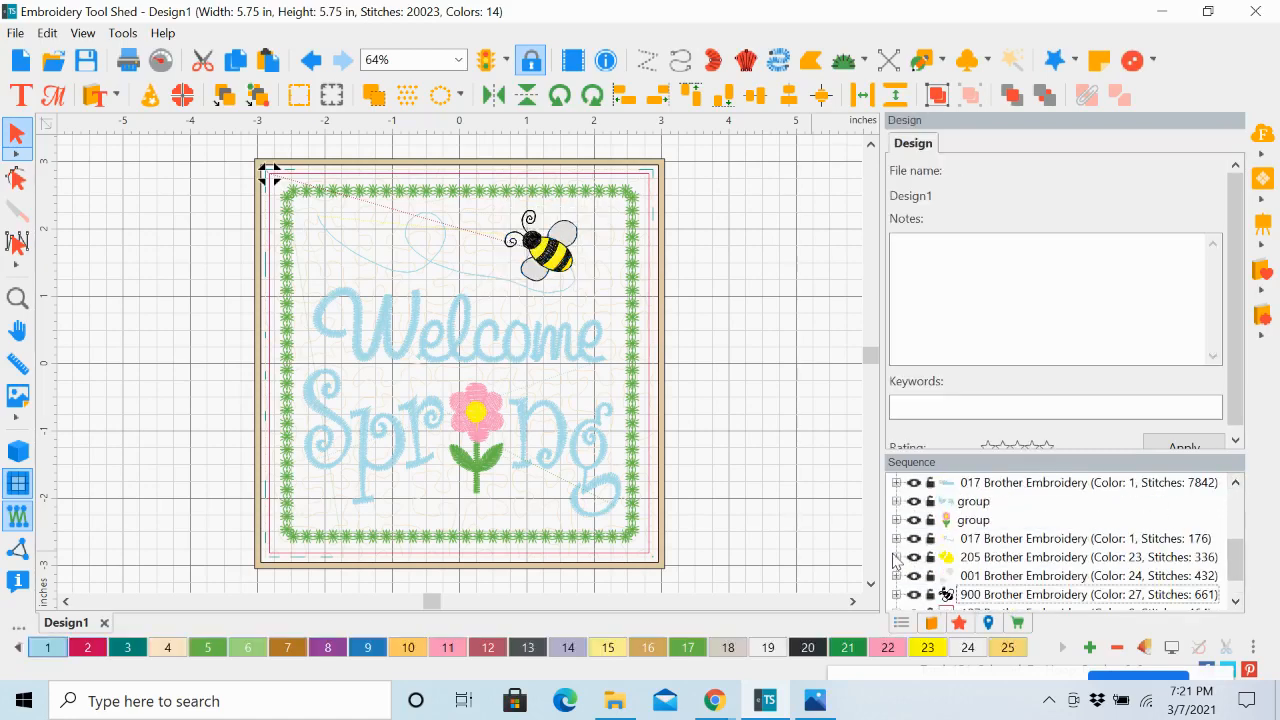
Step: Recolor the bee's looping bean-stitch flight trail with thread color 27, Brother Embroidery 900 Black, and clear the selection
{"action": "left_click", "coordinate": [1032, 539]}
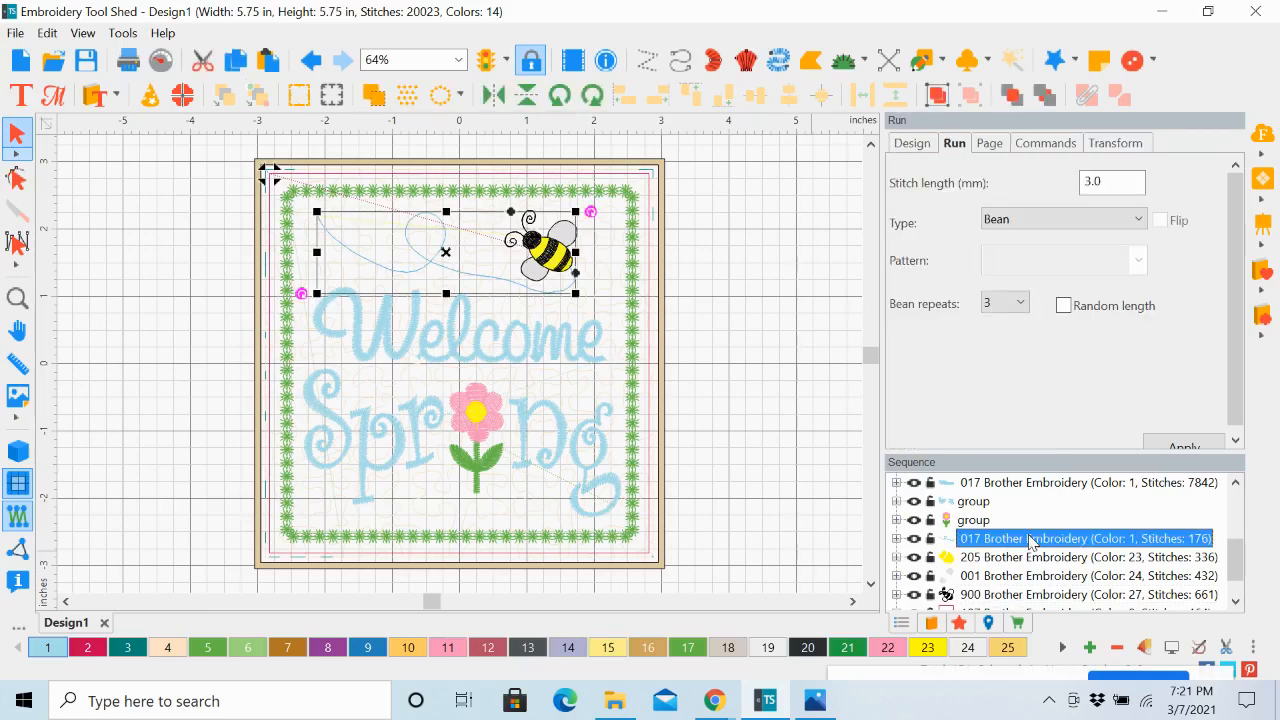
{"action": "left_click", "coordinate": [1062, 648]}
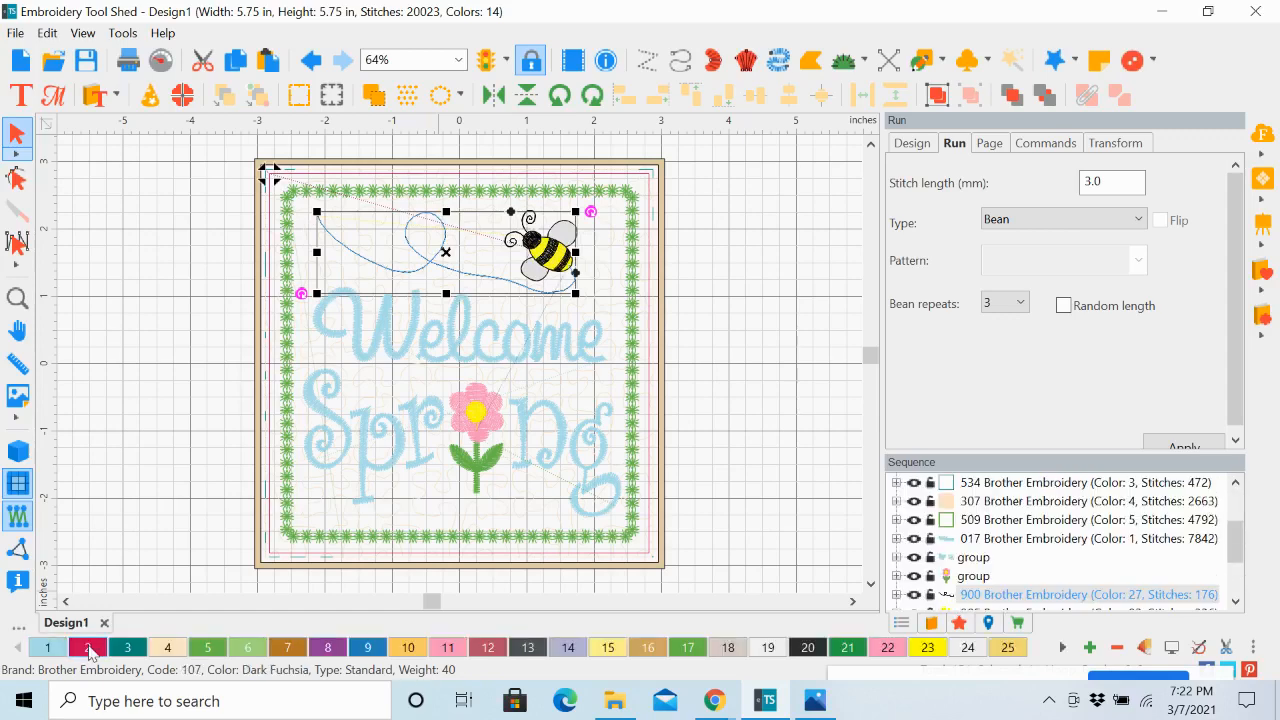
{"action": "left_click", "coordinate": [771, 316]}
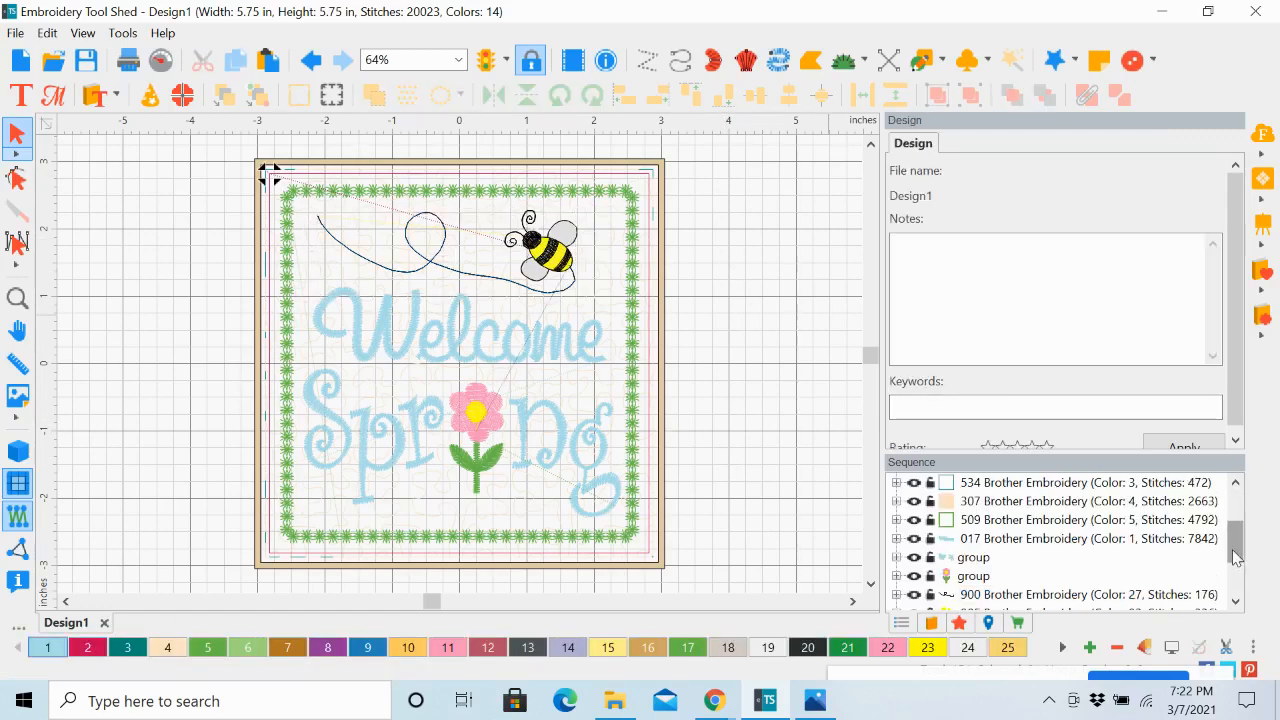
Step: Group the bee's three color blocks, Brother Embroidery 205, 001 and 900, into one object
{"action": "left_click", "coordinate": [1235, 603]}
{"action": "left_click", "coordinate": [1235, 603]}
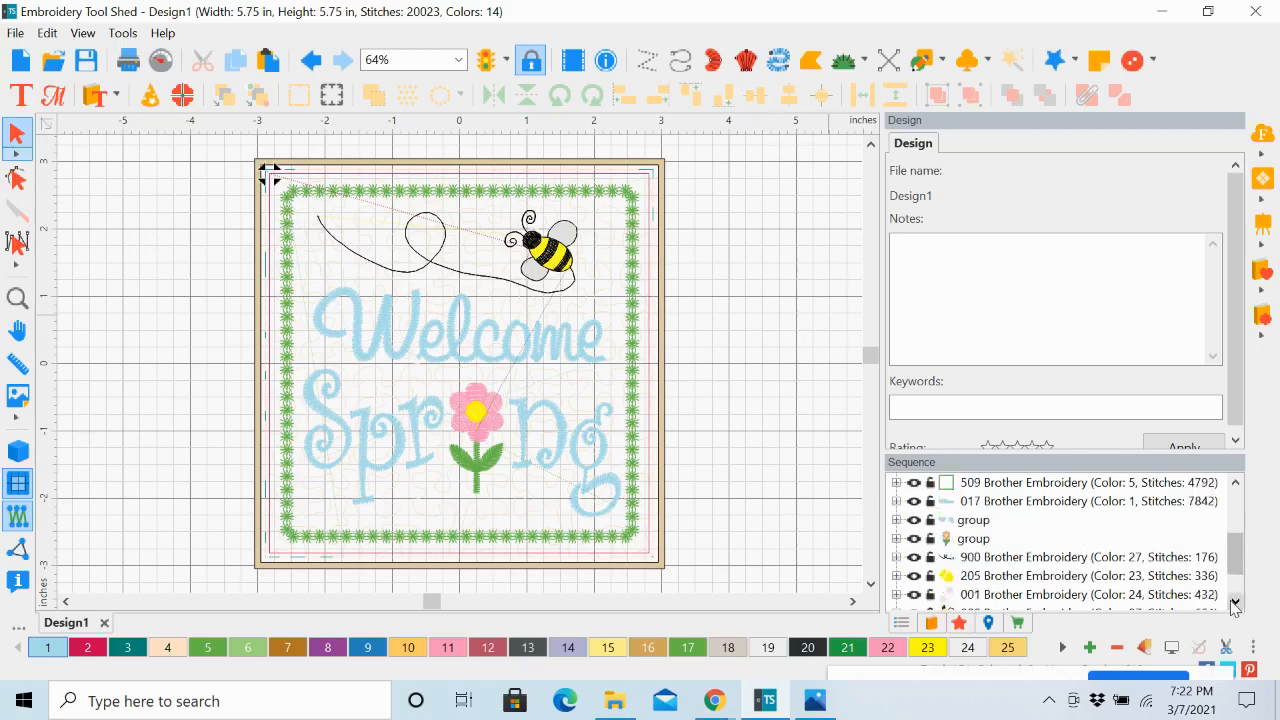
{"action": "left_click", "coordinate": [1235, 603]}
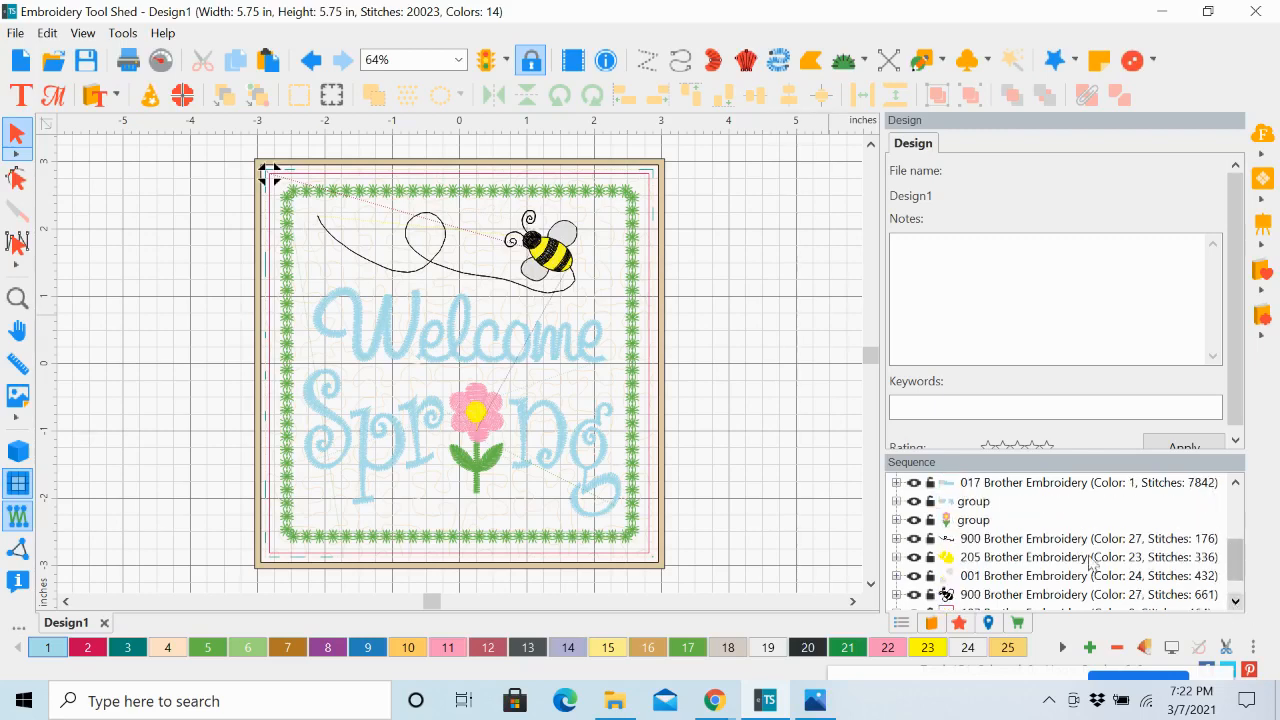
{"action": "left_click", "coordinate": [982, 560]}
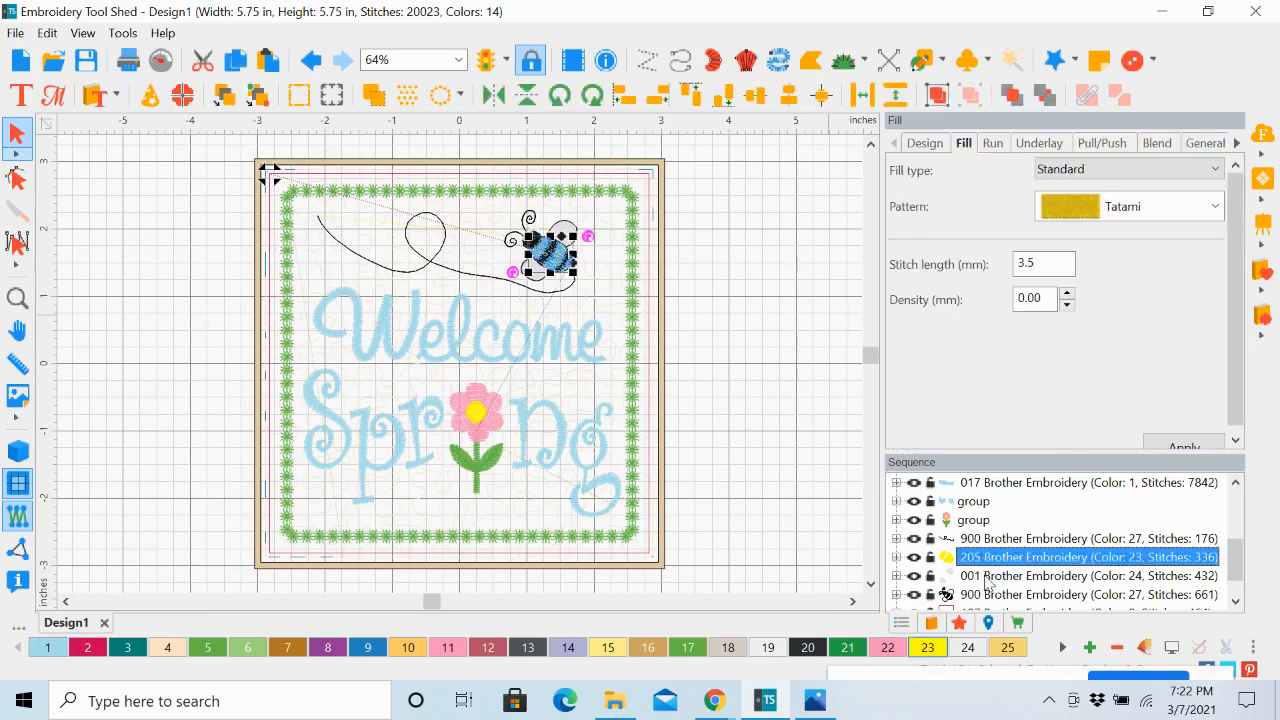
{"action": "left_click", "coordinate": [988, 576], "text": "shift"}
{"action": "left_click", "coordinate": [988, 594], "text": "shift"}
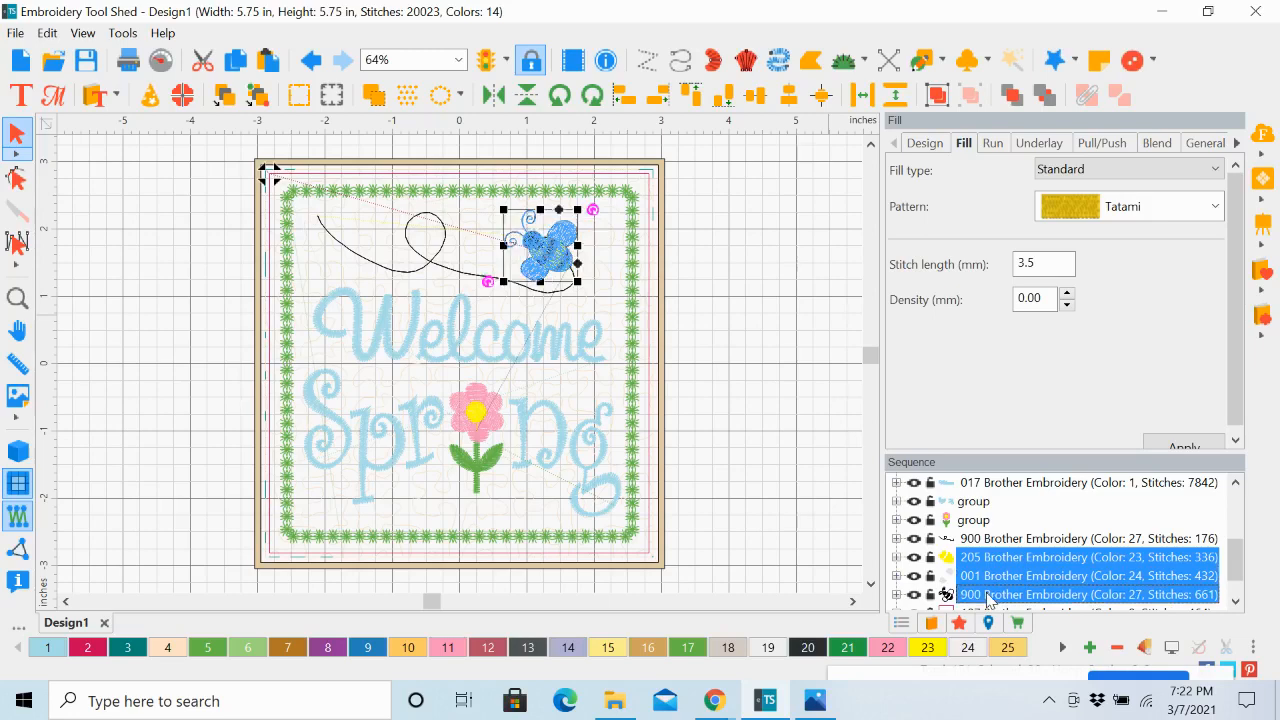
{"action": "left_click", "coordinate": [1238, 618]}
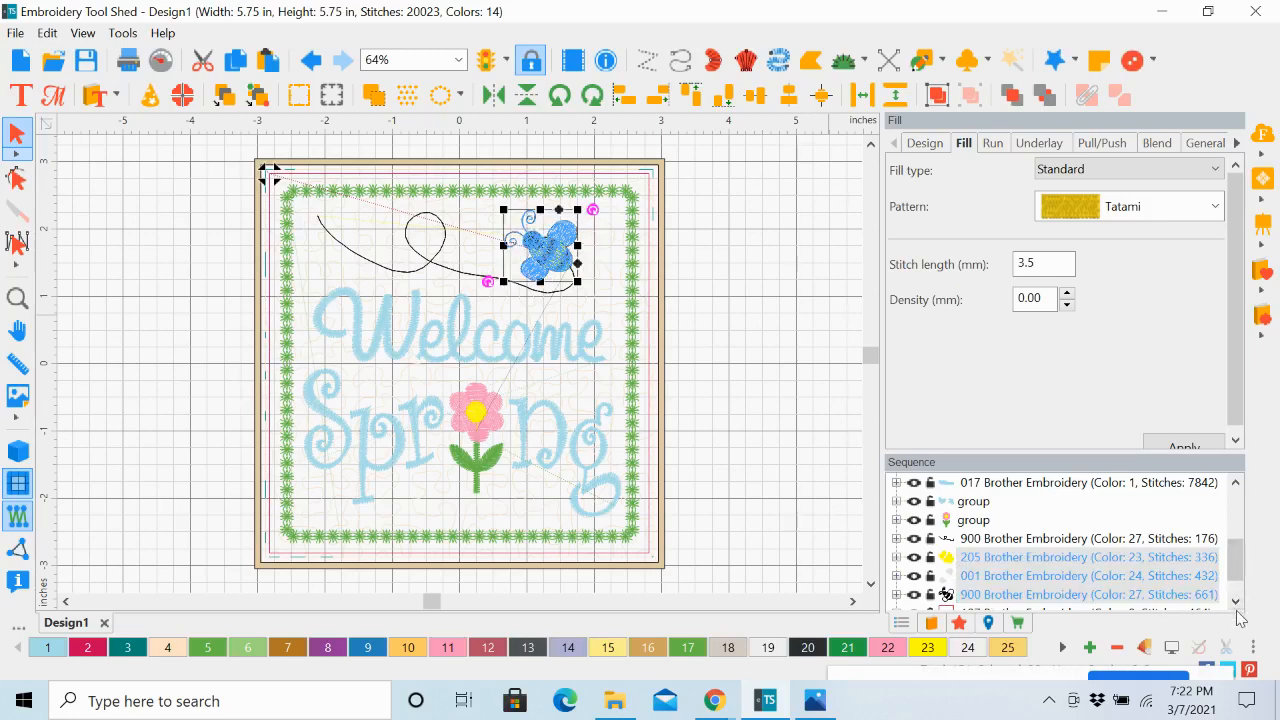
{"action": "right_click", "coordinate": [972, 559]}
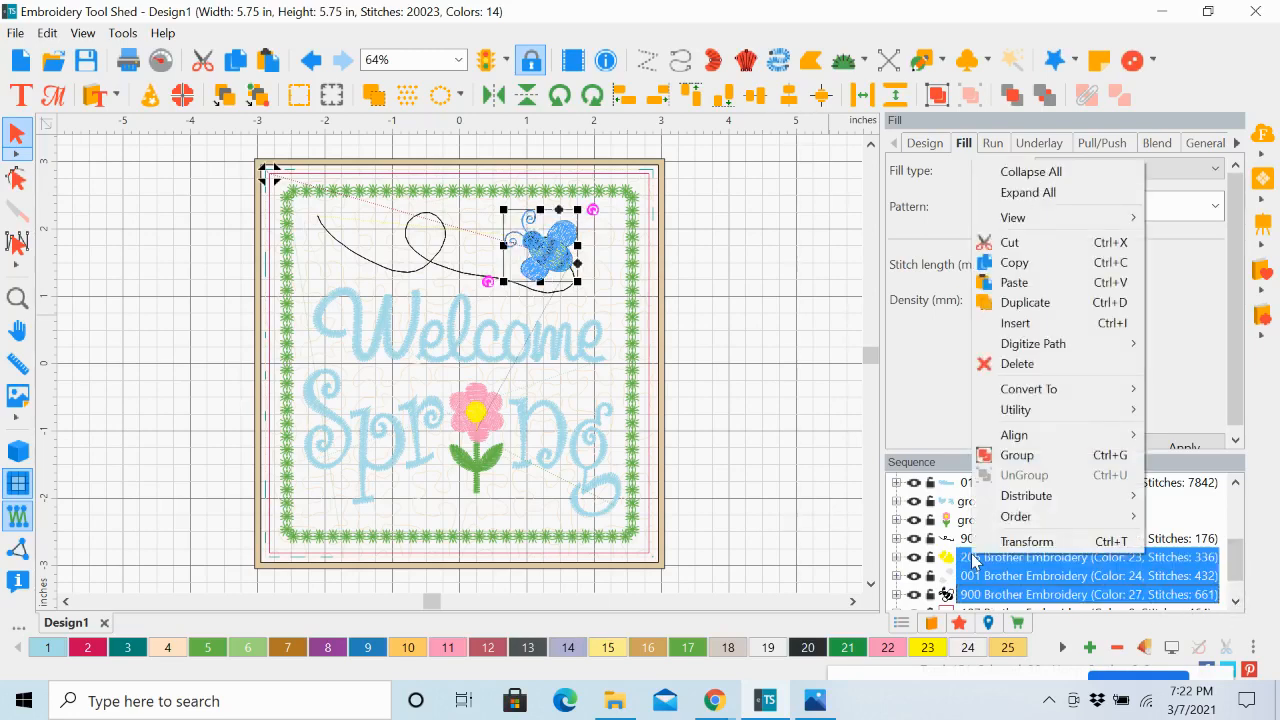
{"action": "left_click", "coordinate": [1012, 455]}
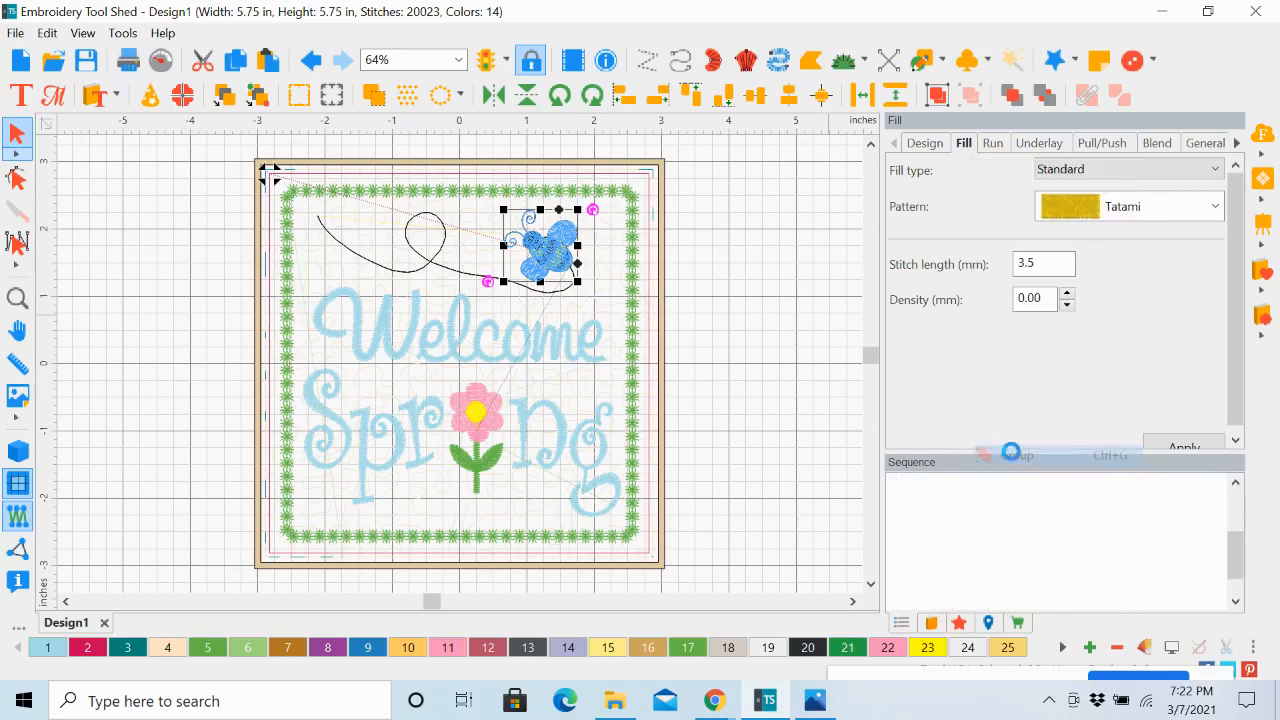
{"action": "left_click", "coordinate": [805, 369]}
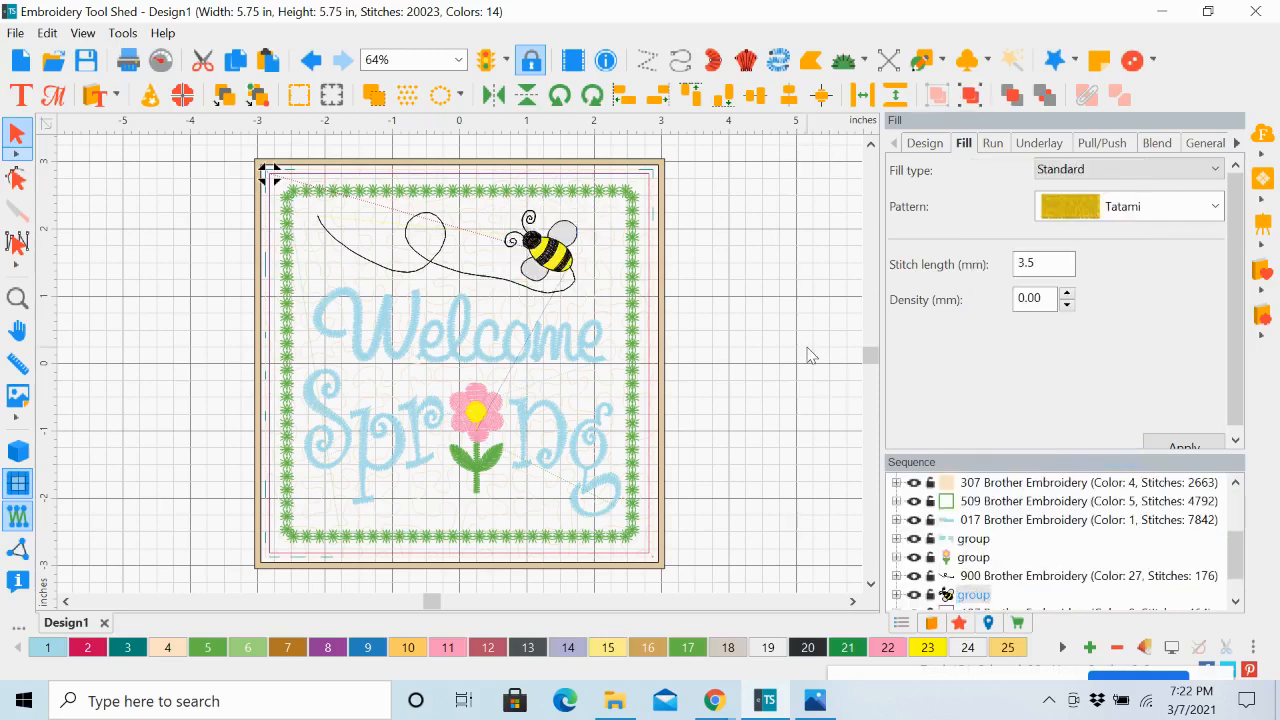
Step: Review the whole stitching sequence, checking the "Welcome" text, the "Spring" lettering group's contents, and the order through the final color 2 run
{"action": "left_click", "coordinate": [1237, 607]}
{"action": "left_click", "coordinate": [1237, 607]}
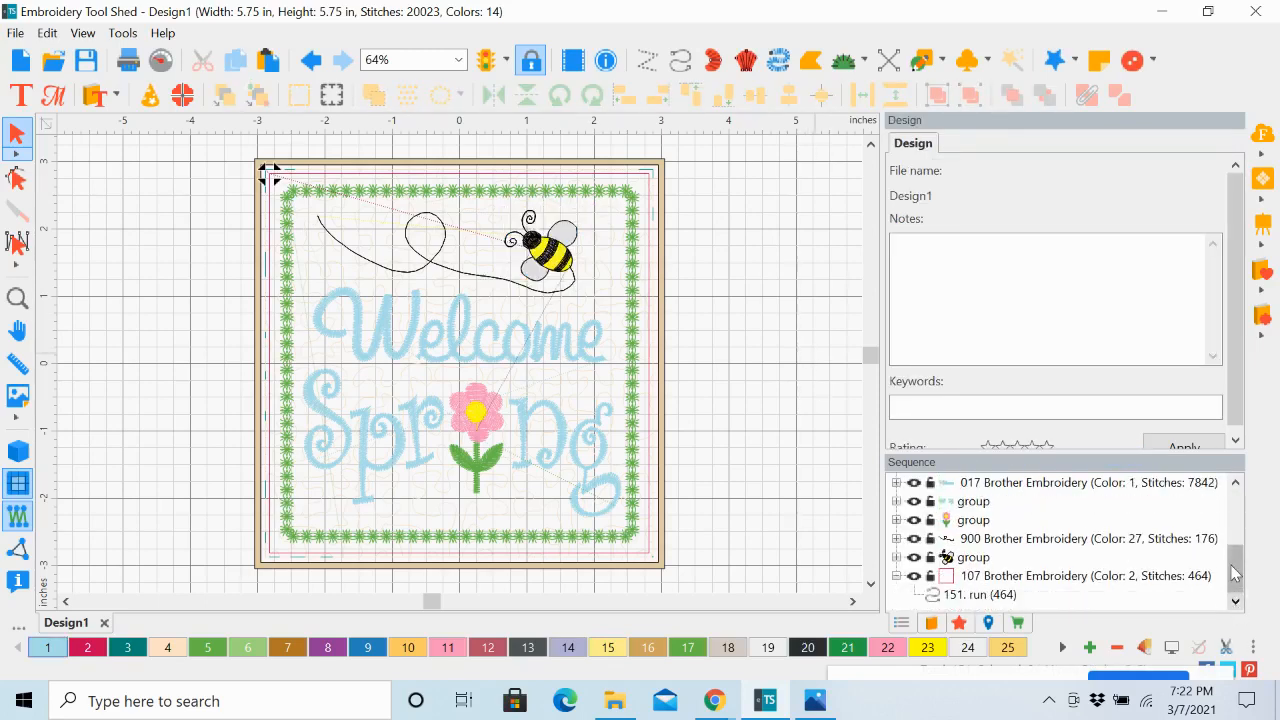
{"action": "left_click_drag", "start_coordinate": [1236, 572], "coordinate": [1240, 488]}
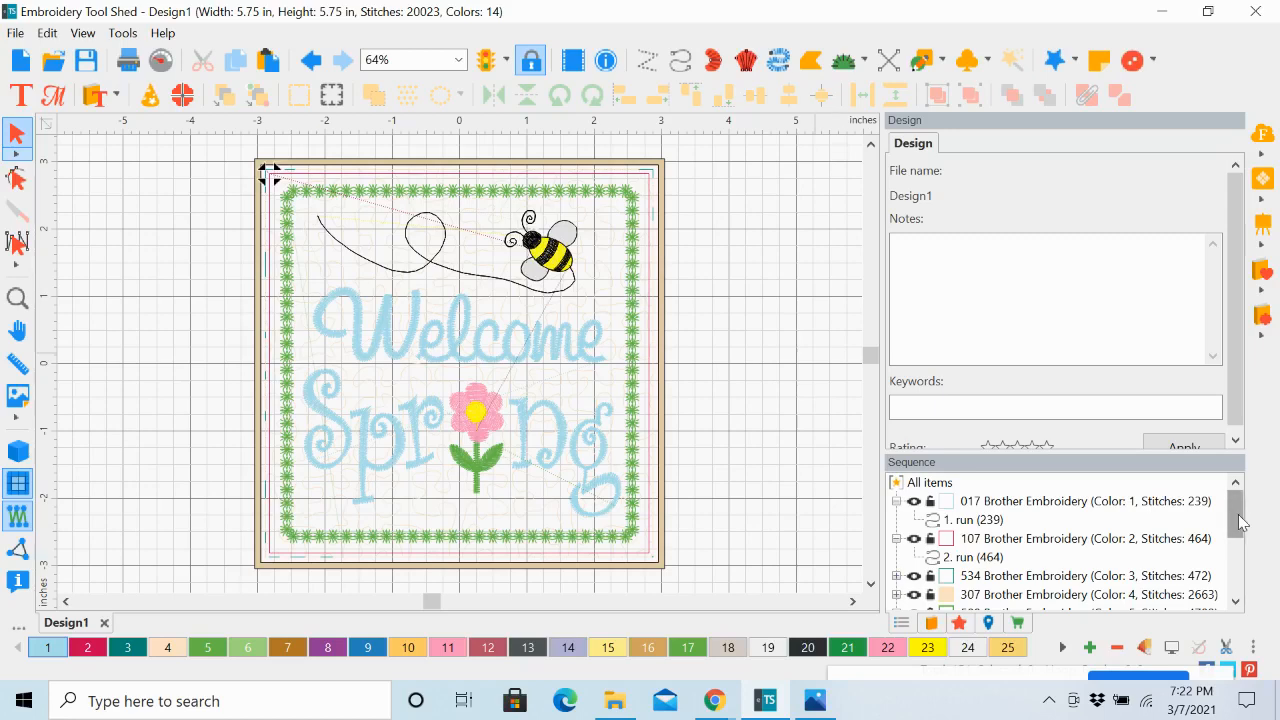
{"action": "left_click_drag", "start_coordinate": [1239, 515], "coordinate": [1243, 522]}
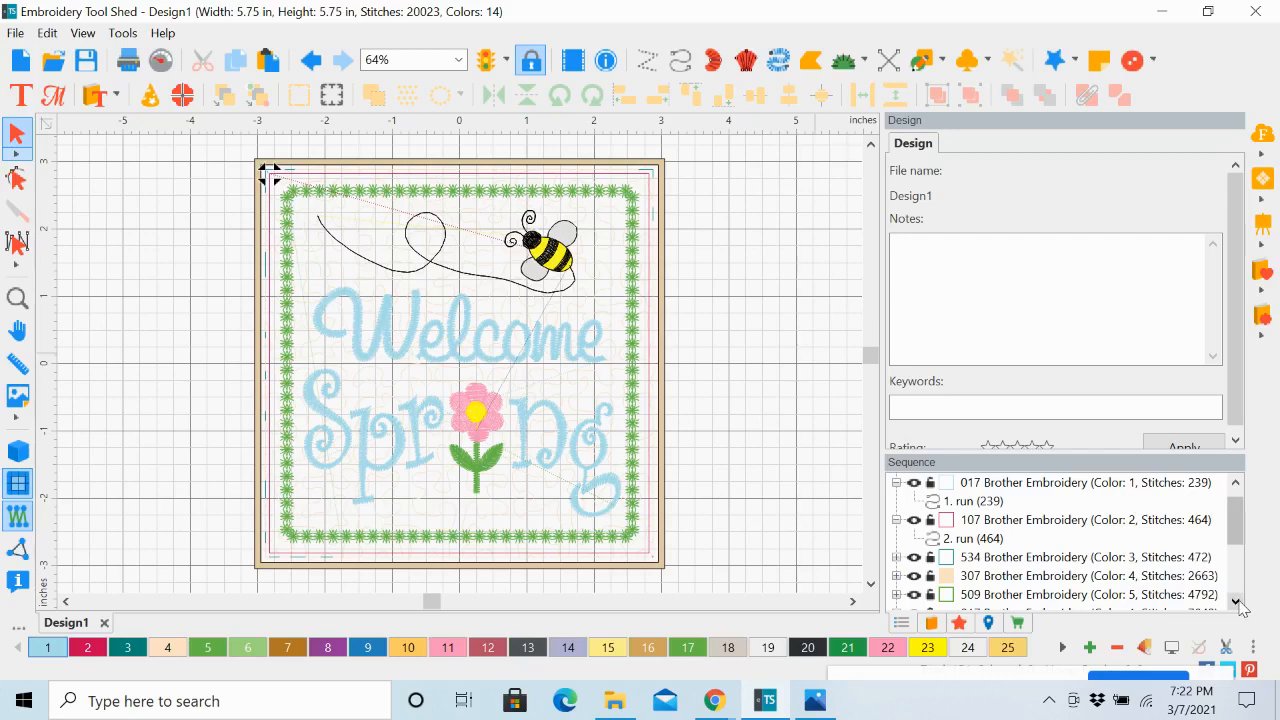
{"action": "scroll", "coordinate": [1240, 604], "scroll_direction": "down", "scroll_amount": 1}
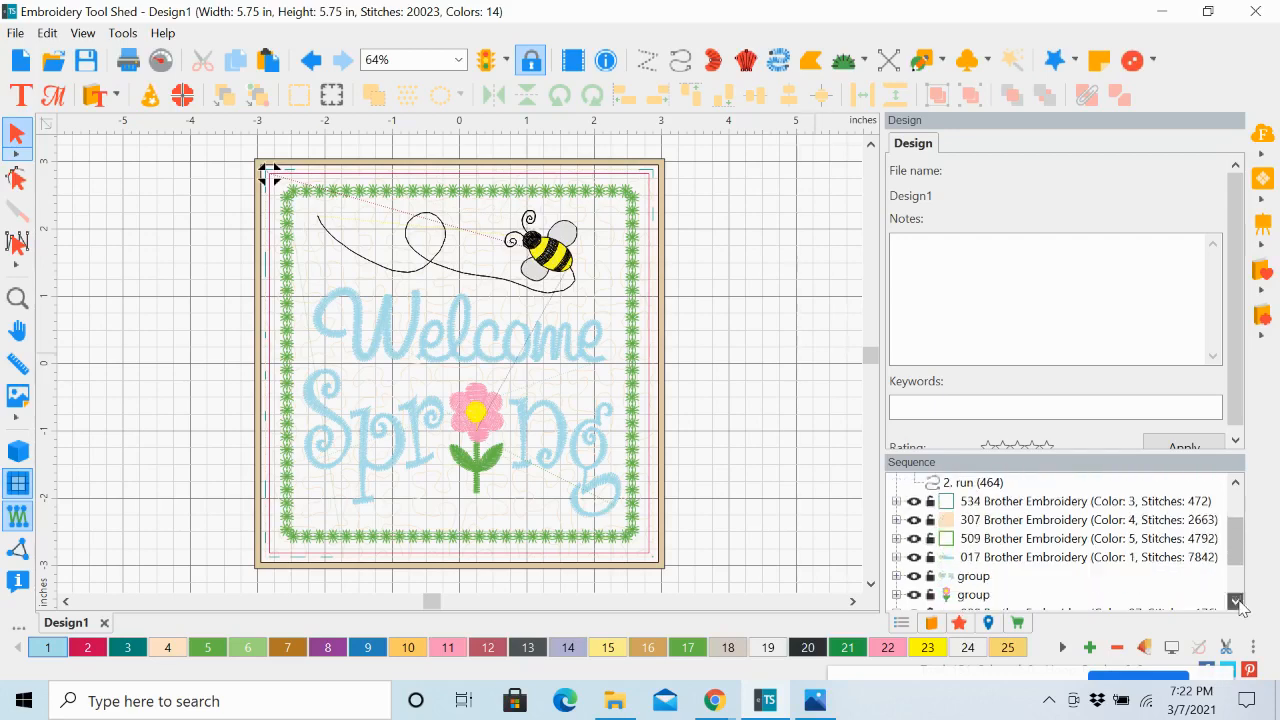
{"action": "left_click", "coordinate": [1061, 558]}
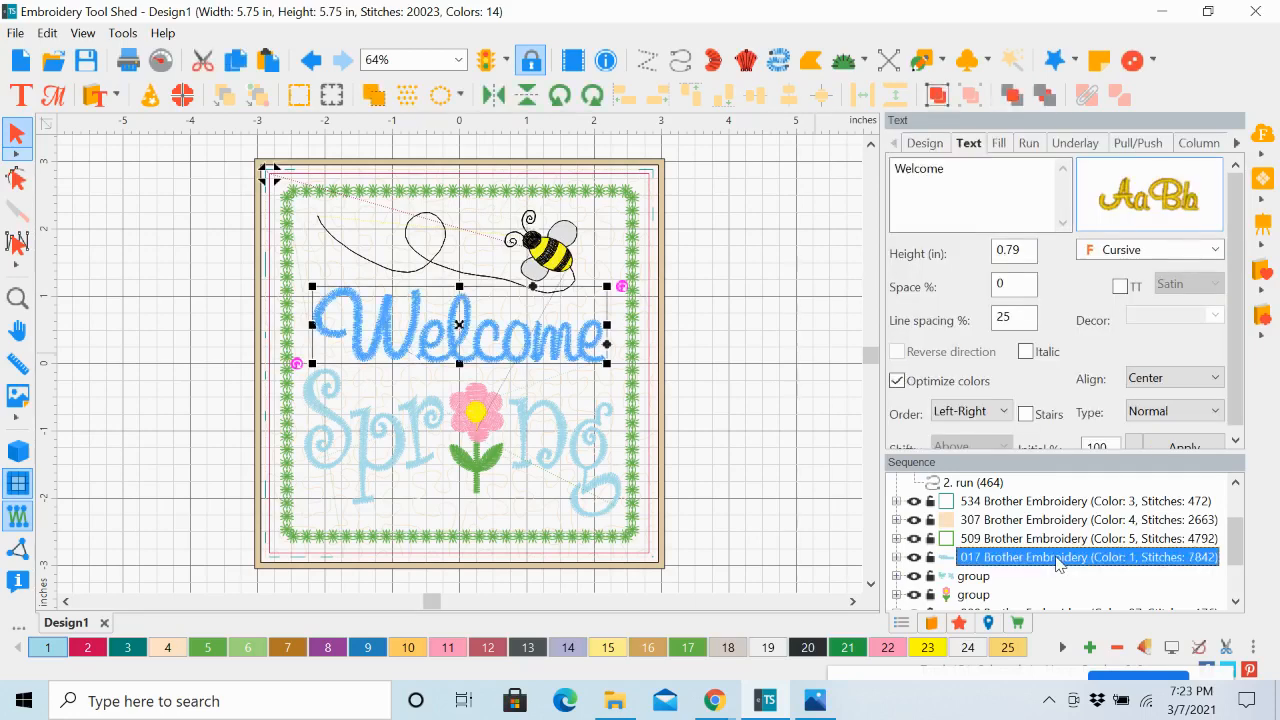
{"action": "left_click", "coordinate": [975, 577]}
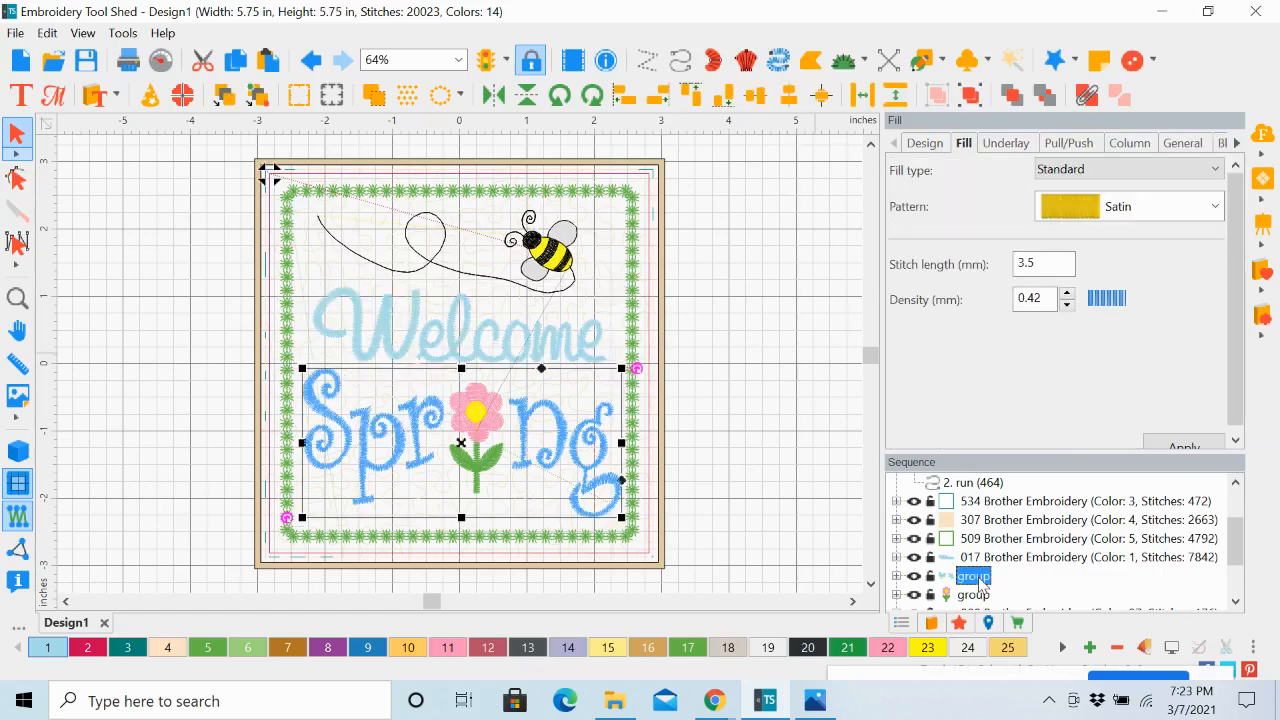
{"action": "left_click", "coordinate": [896, 577]}
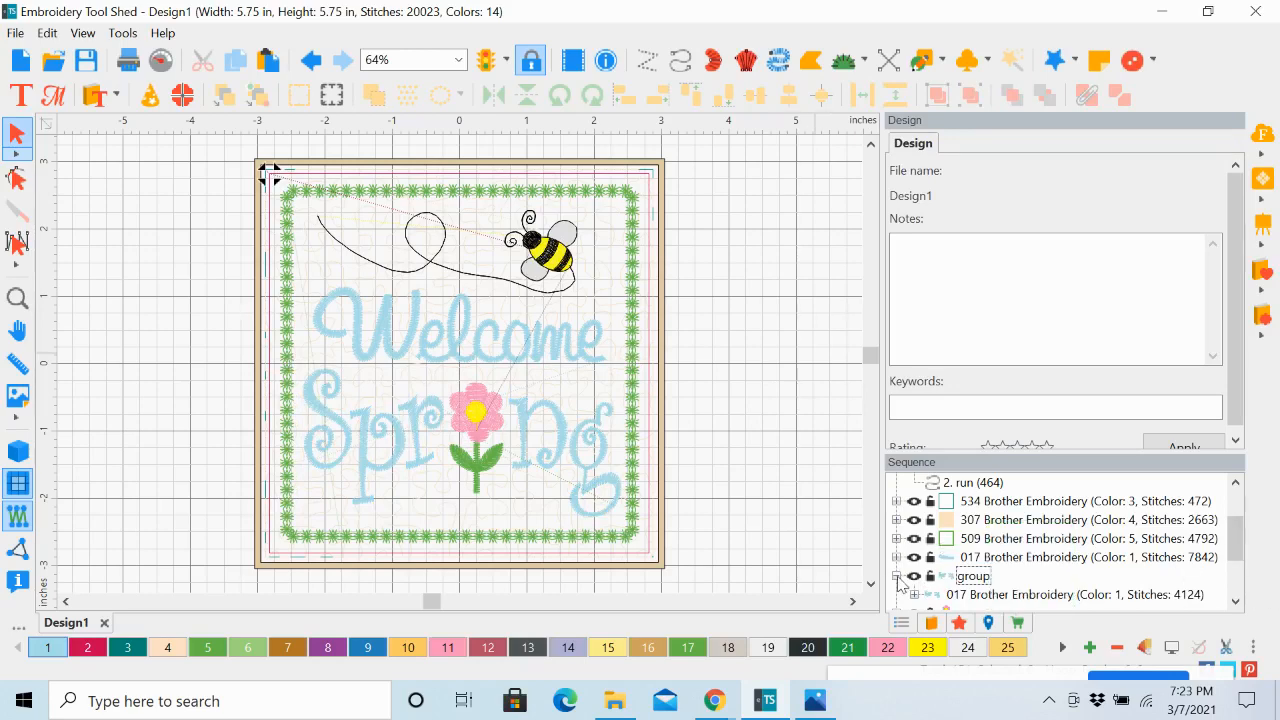
{"action": "left_click", "coordinate": [897, 577]}
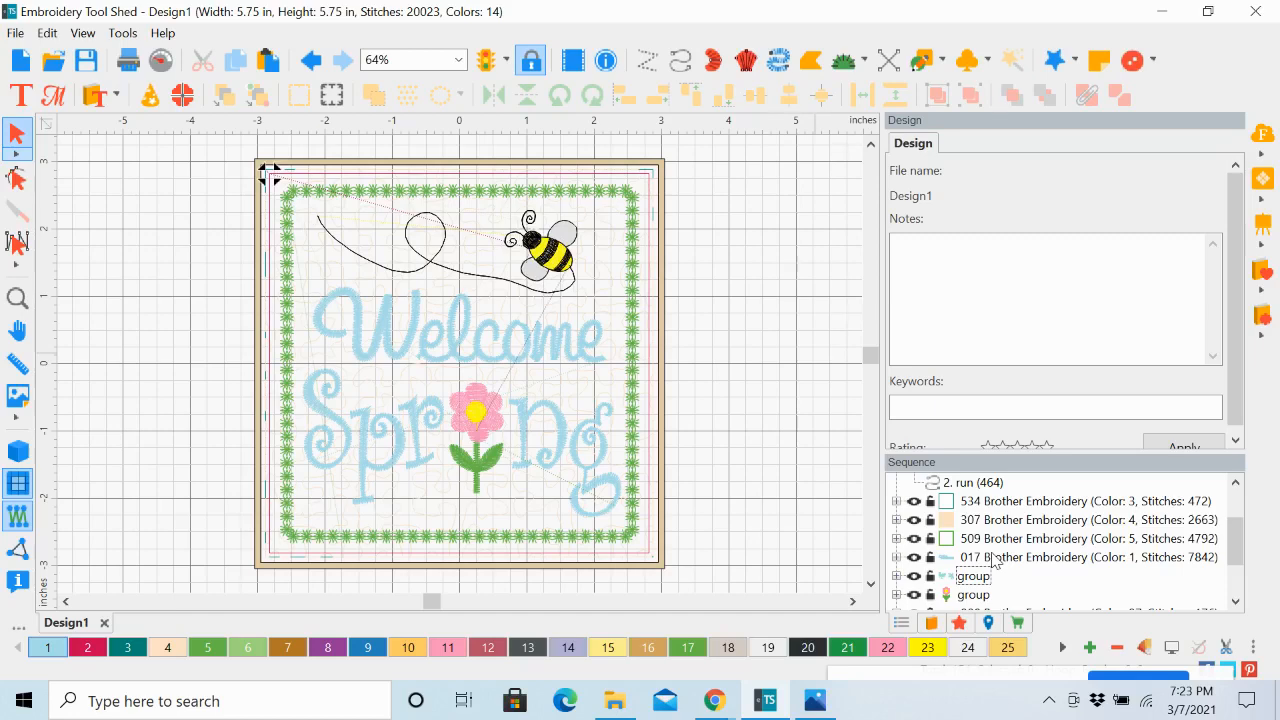
{"action": "left_click", "coordinate": [1236, 602]}
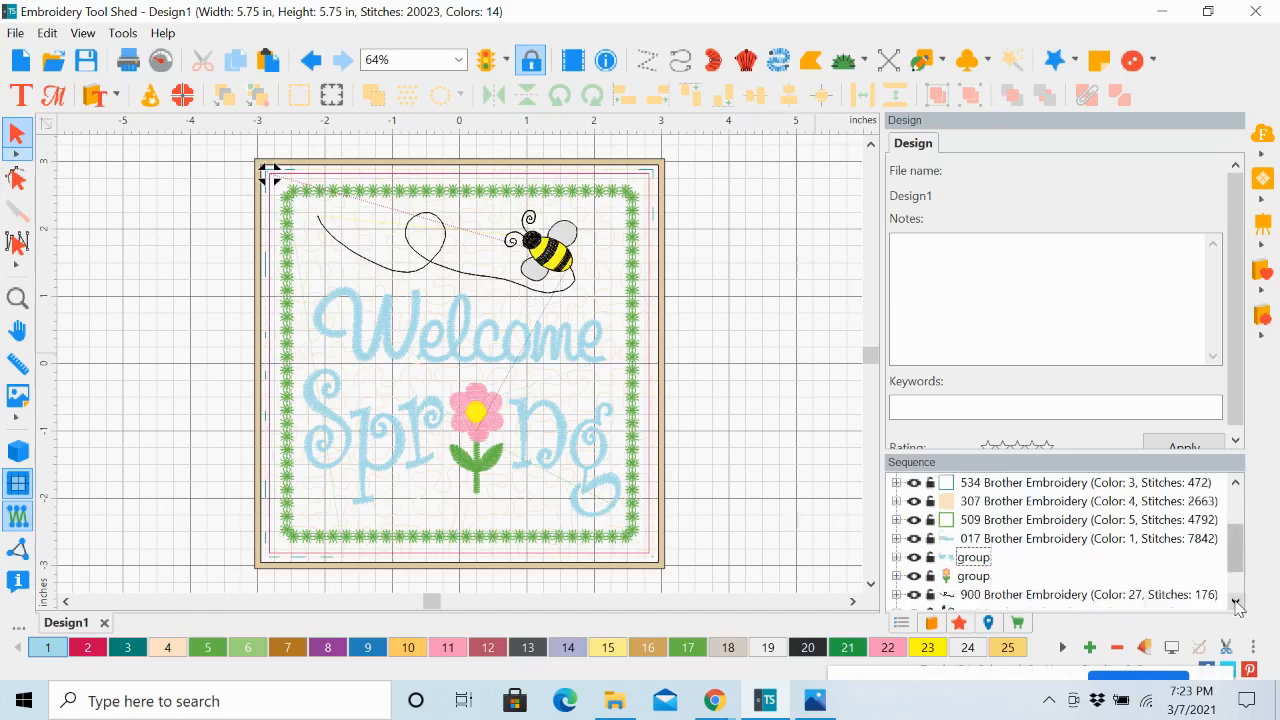
{"action": "left_click", "coordinate": [1236, 602]}
{"action": "left_click", "coordinate": [1236, 602]}
{"action": "left_click", "coordinate": [1236, 602]}
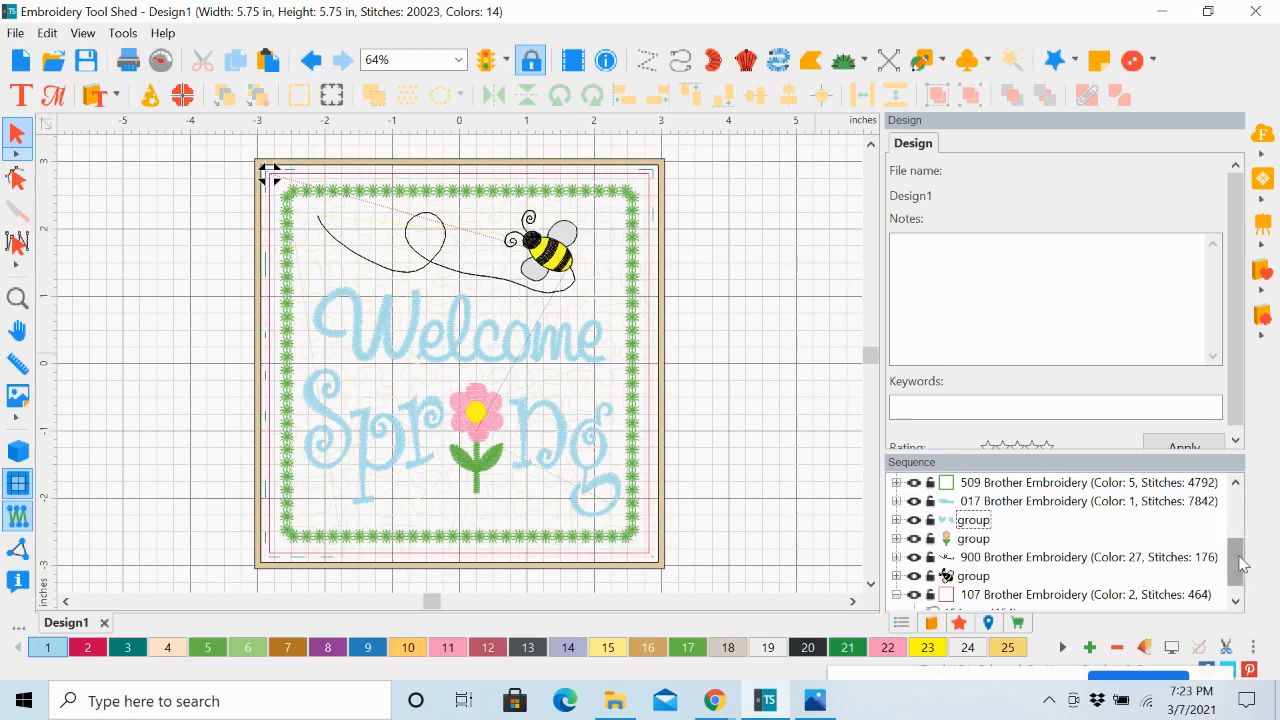
{"action": "left_click_drag", "start_coordinate": [1240, 563], "coordinate": [1240, 570]}
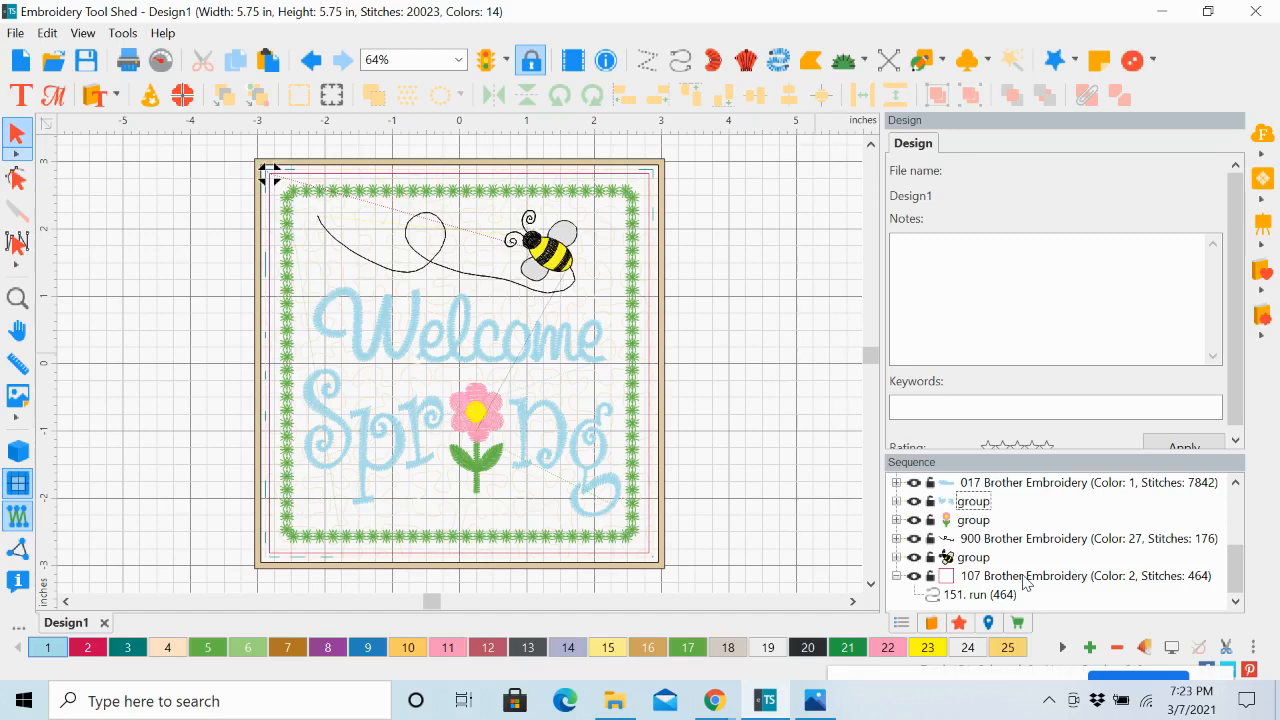
{"action": "left_click_drag", "start_coordinate": [1237, 587], "coordinate": [1230, 512]}
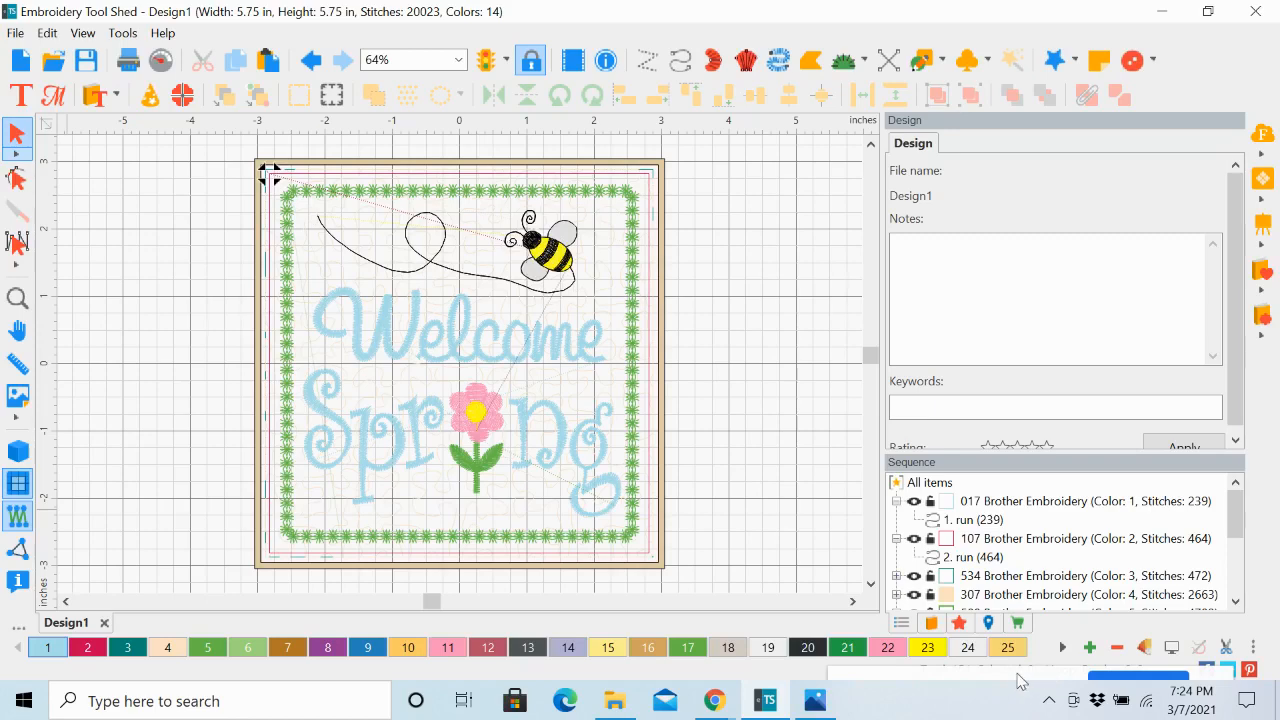
Step: Remove the unused thread colors from the design's color palette, keeping only the nine in use
{"action": "left_click", "coordinate": [1117, 648]}
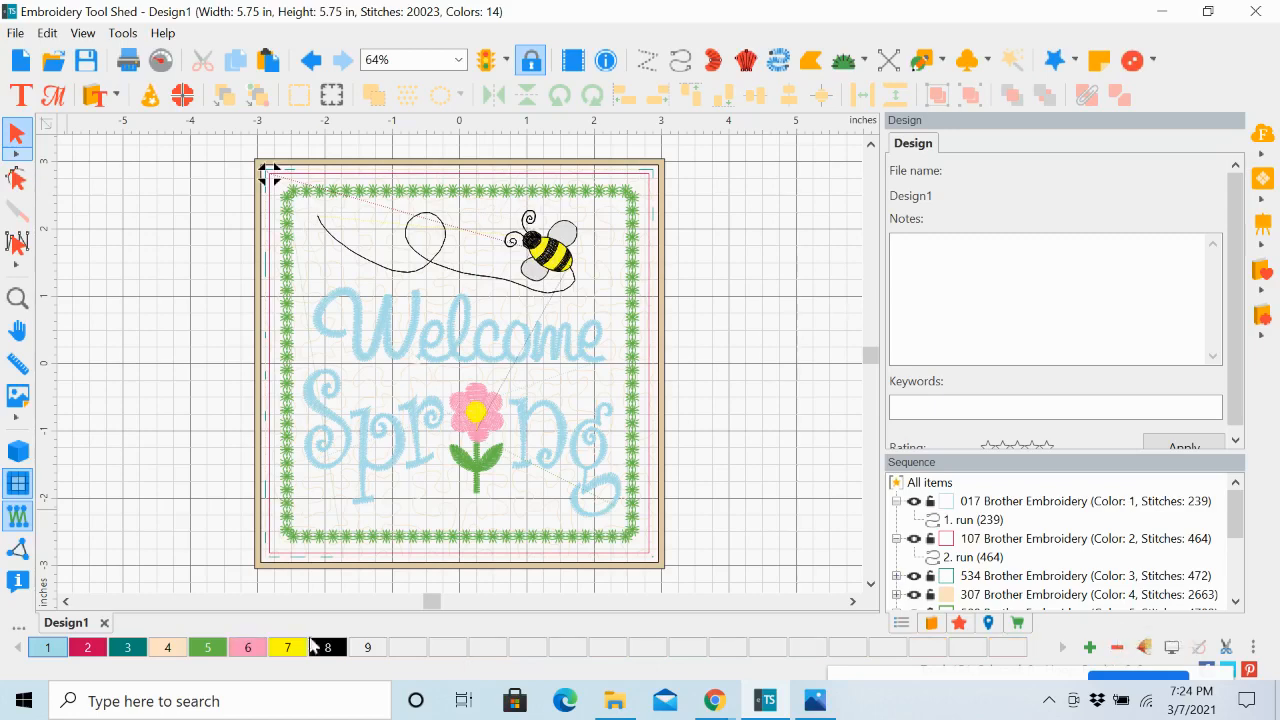
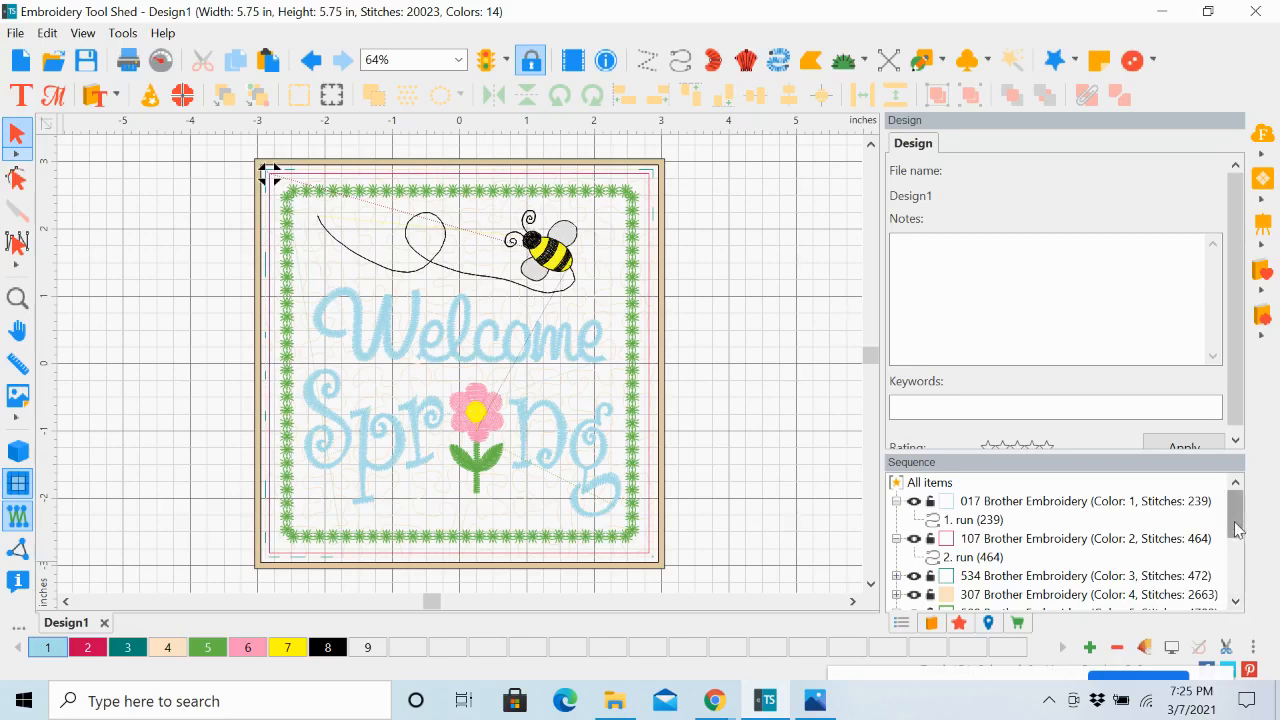
{"action": "mouse_move", "coordinate": [1237, 528]}
{"action": "left_mouse_down"}
{"action": "mouse_move", "coordinate": [1243, 600]}
{"action": "mouse_move", "coordinate": [1239, 512]}
{"action": "left_mouse_up"}
Step: Save the design to the Desktop as "Welcome Spring" in the Inspiration Series (C2S) format
{"action": "left_click", "coordinate": [15, 34]}
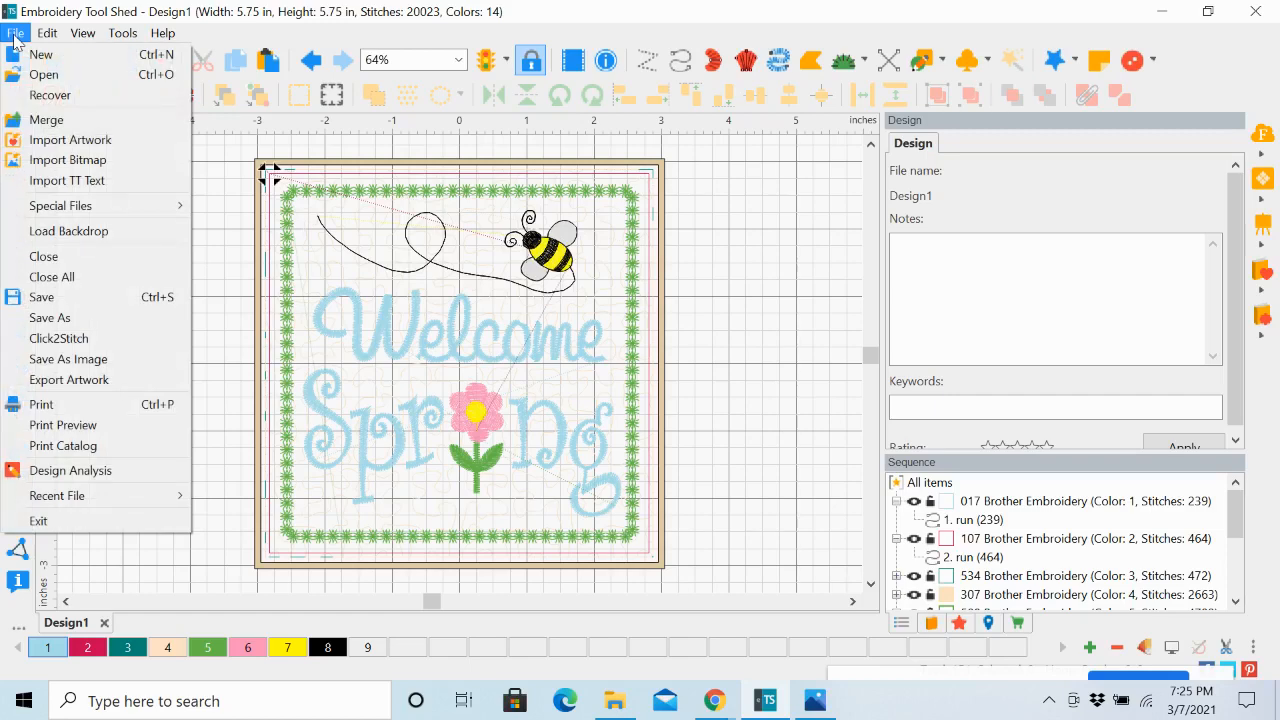
{"action": "left_click", "coordinate": [55, 320]}
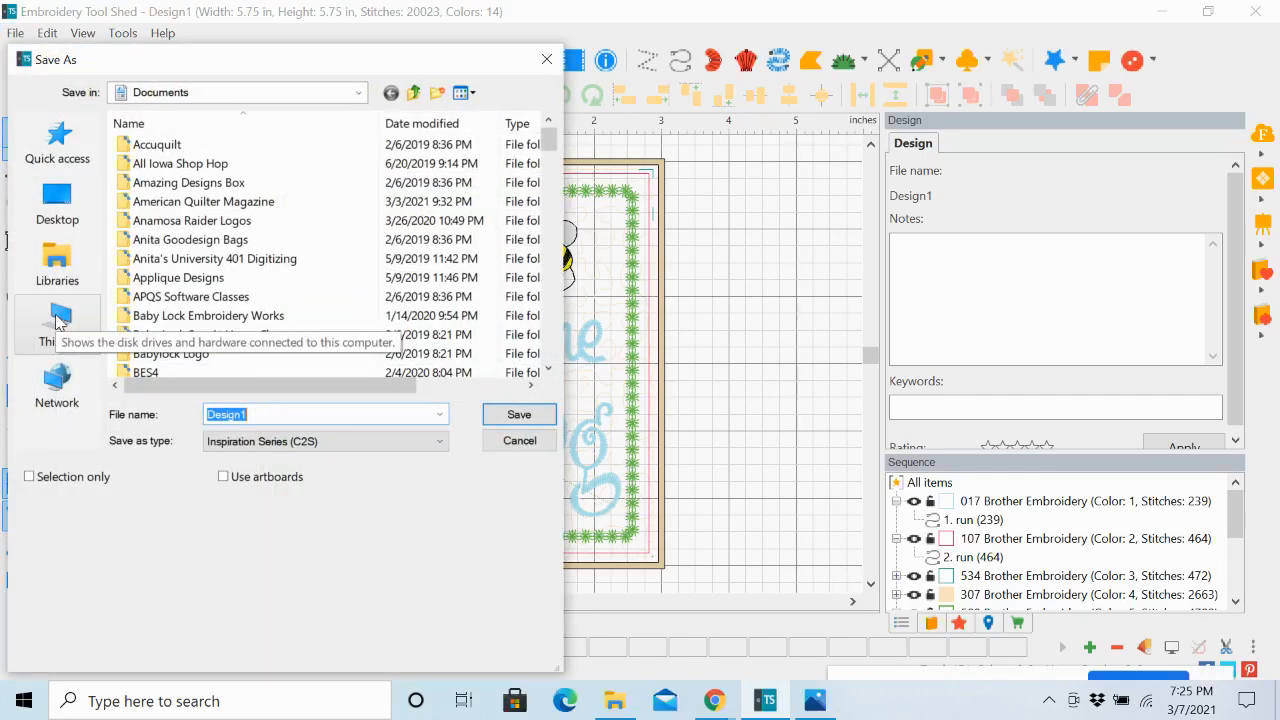
{"action": "type", "text": "W"}
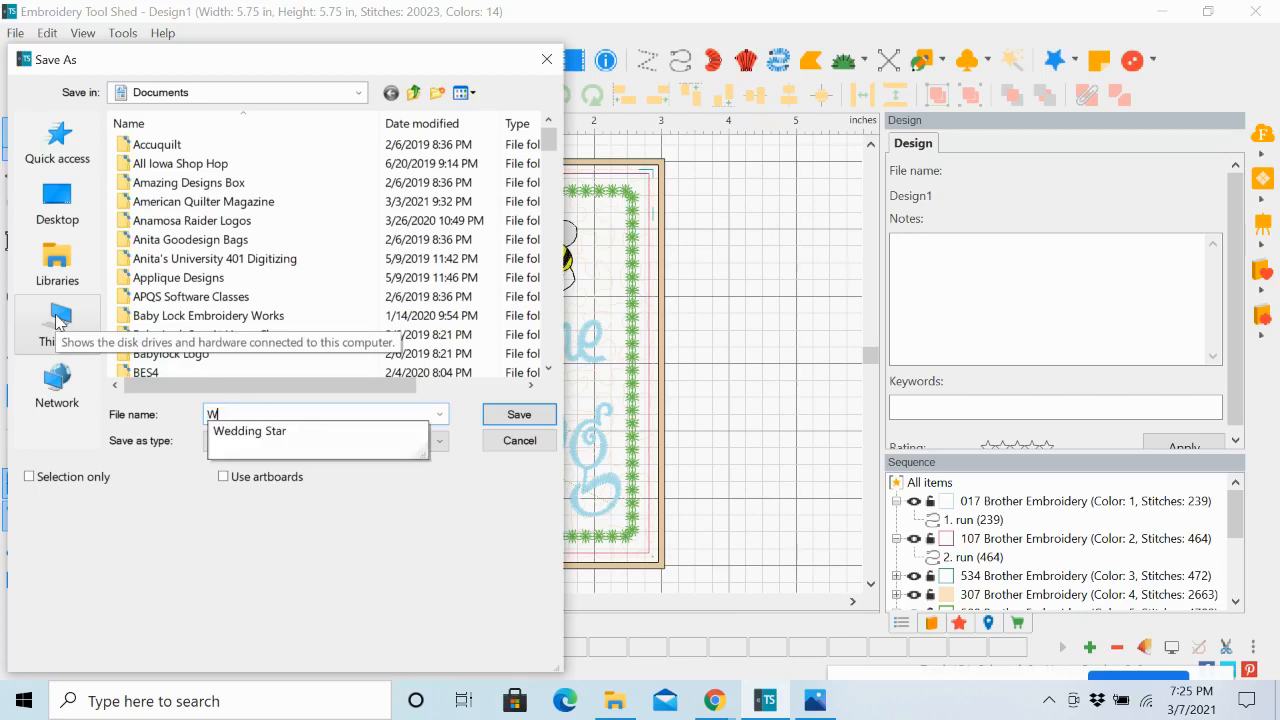
{"action": "type", "text": "elcome "}
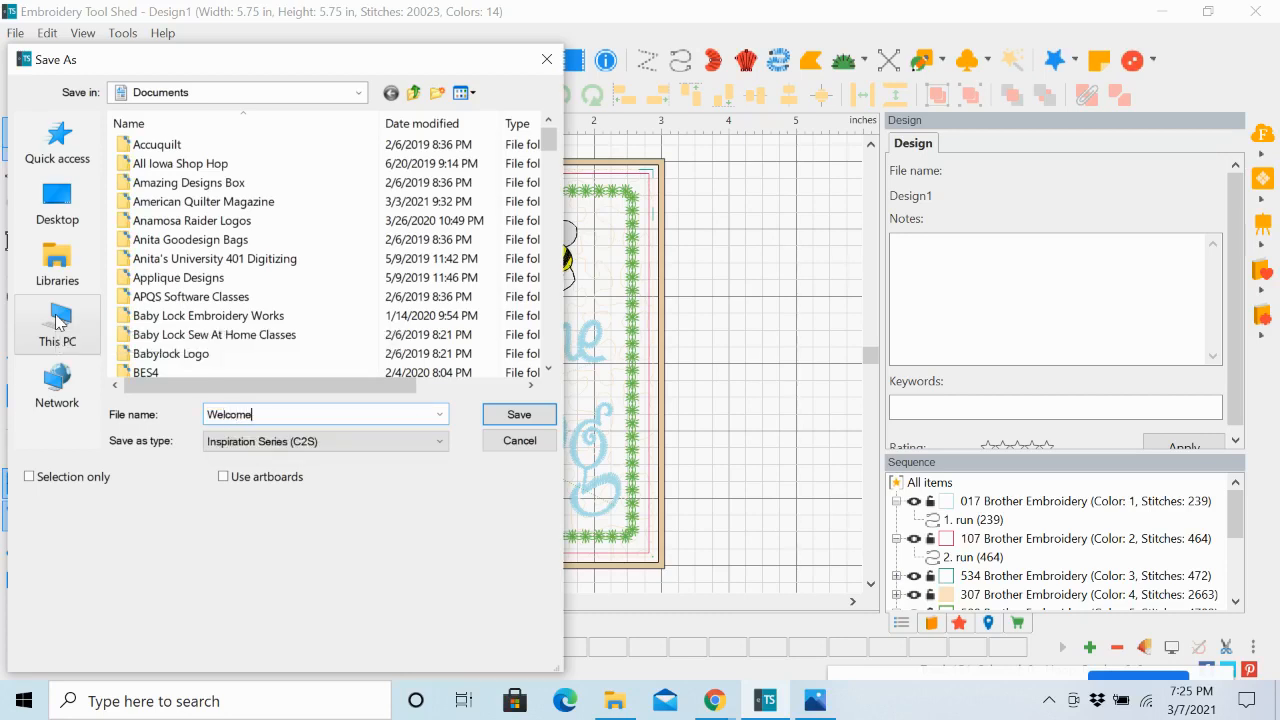
{"action": "type", "text": "Spring"}
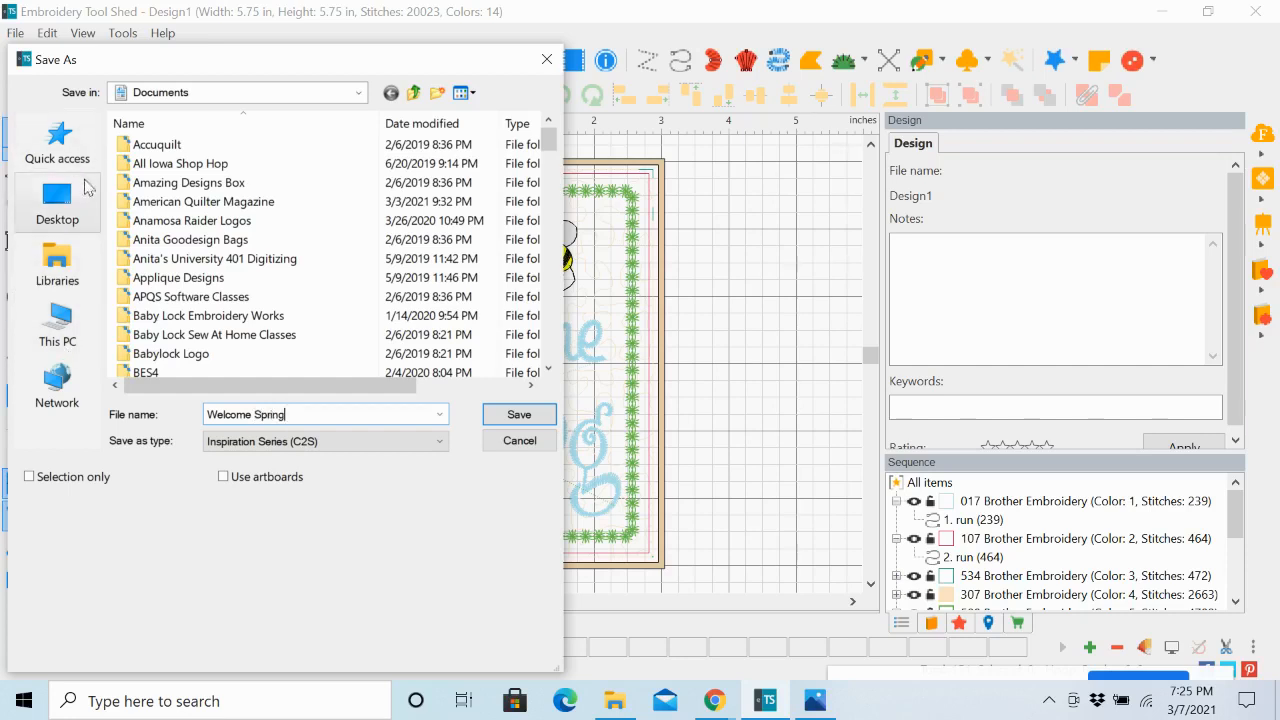
{"action": "left_click", "coordinate": [55, 206]}
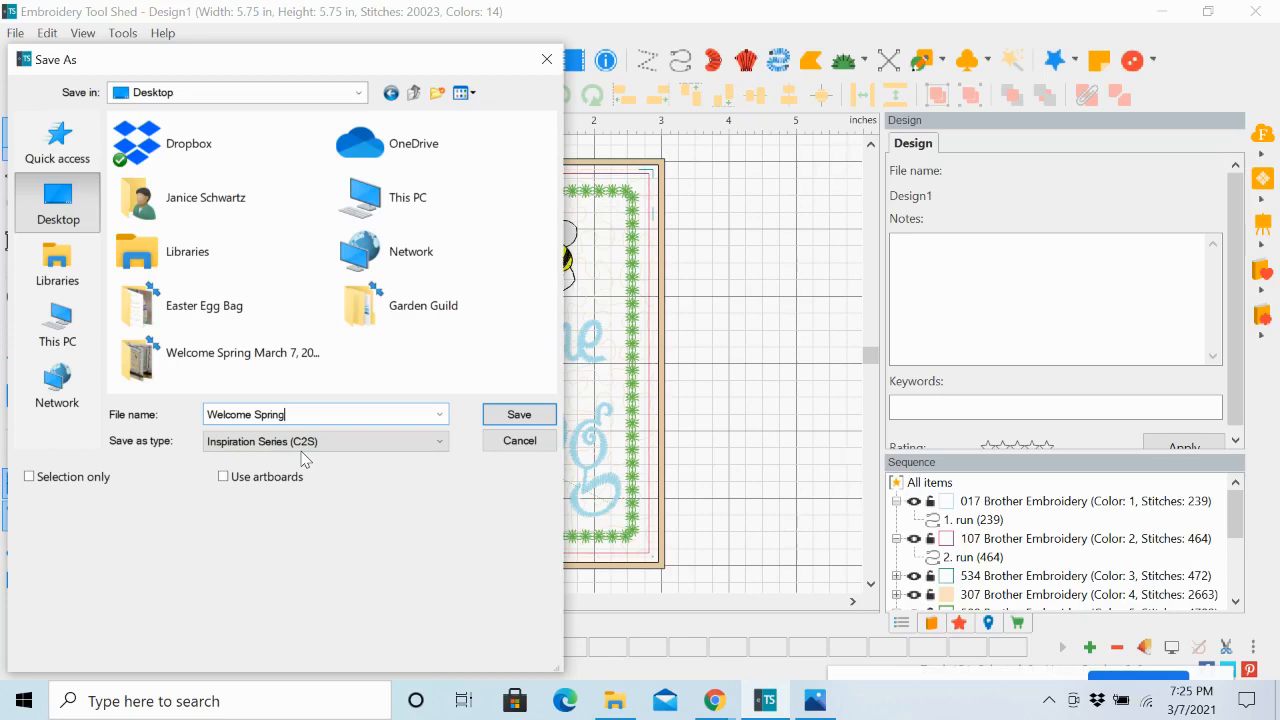
{"action": "left_click", "coordinate": [530, 420]}
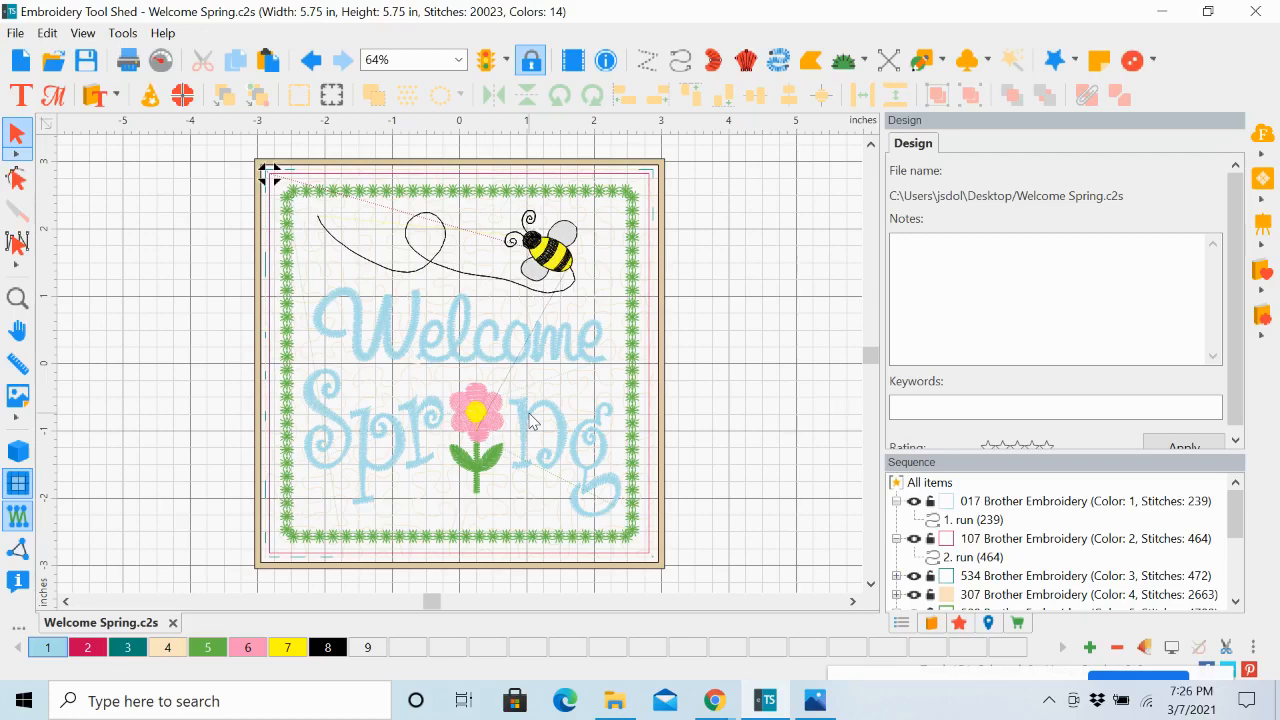
Step: Save a stitch-file copy of Welcome Spring to the Desktop in the Baby Lock/Brother/Bernina (PES v9) format
{"action": "left_click", "coordinate": [20, 35]}
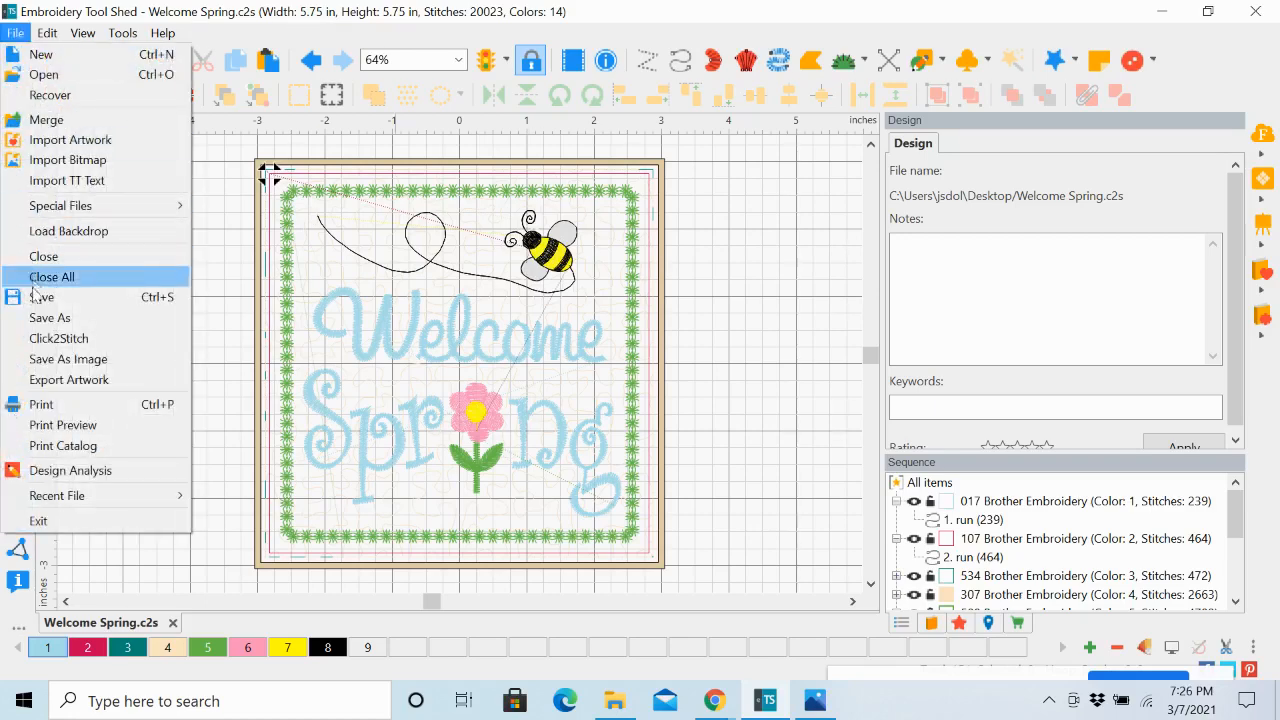
{"action": "left_click", "coordinate": [40, 320]}
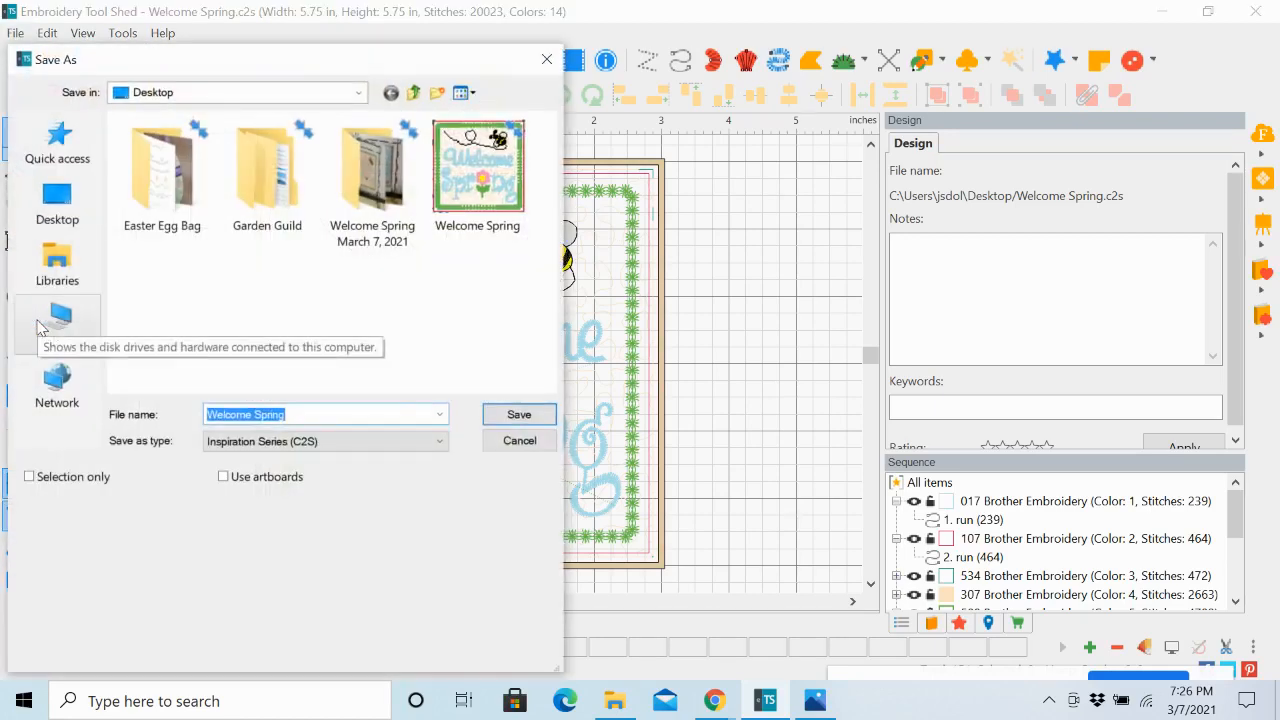
{"action": "left_click", "coordinate": [446, 452]}
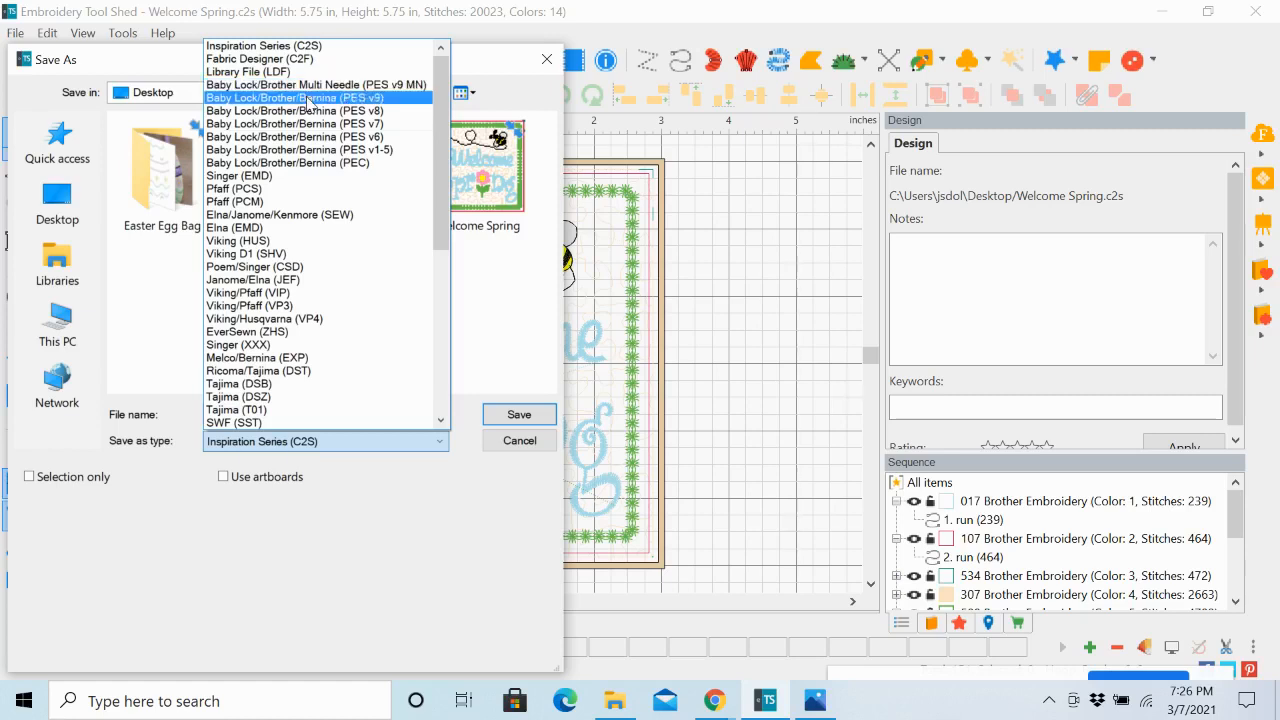
{"action": "left_click", "coordinate": [310, 98]}
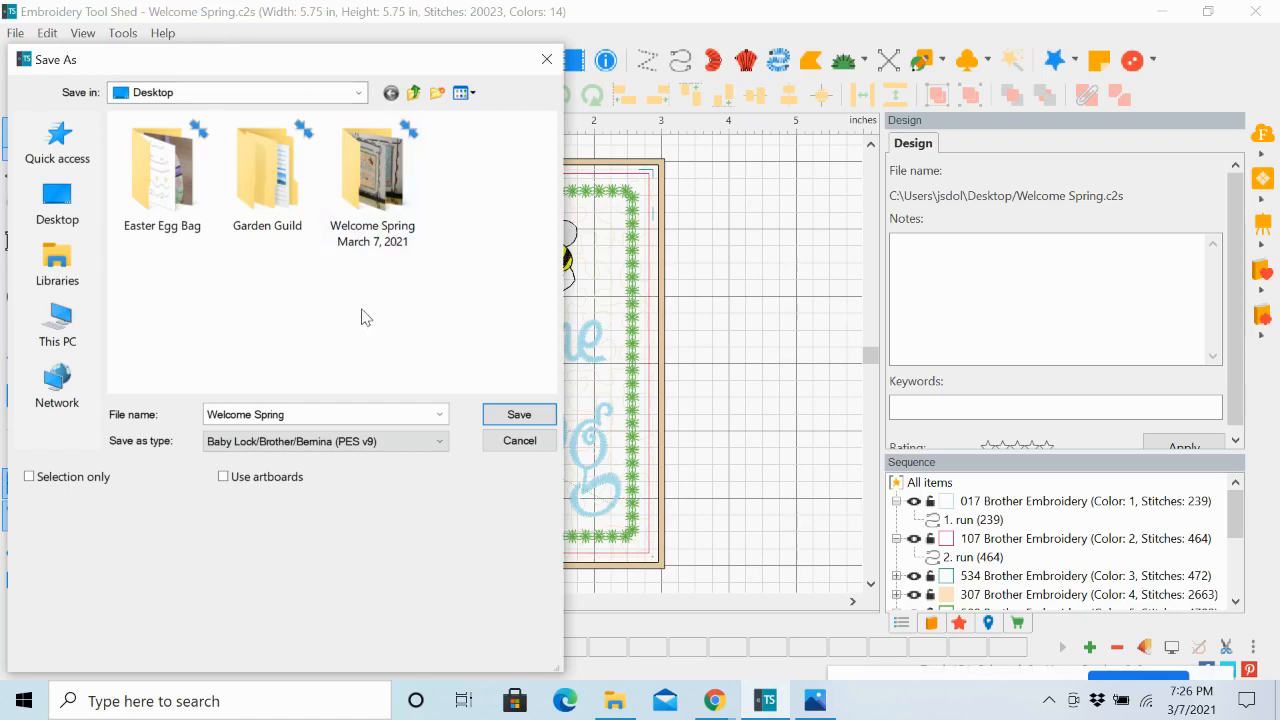
{"action": "left_click", "coordinate": [536, 416]}
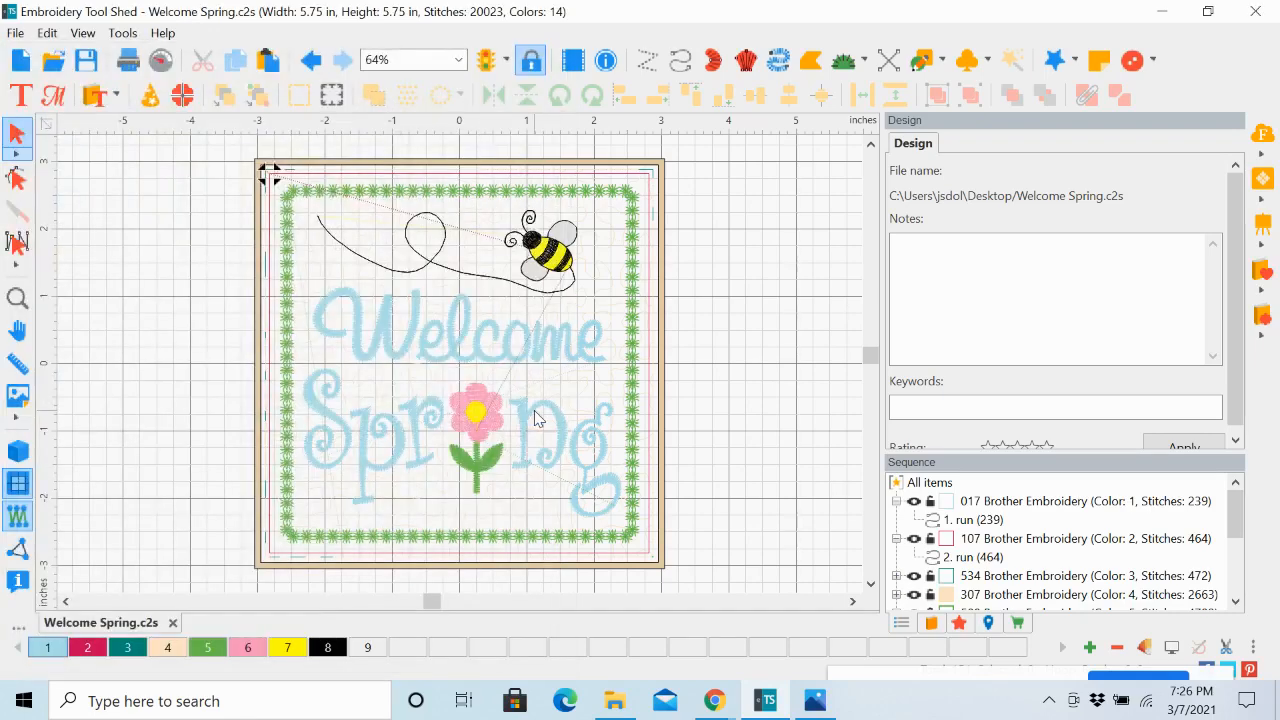
Step: Minimize the open windows and place the two Welcome Spring design files side by side in an empty area of the desktop
{"action": "left_click", "coordinate": [1162, 11]}
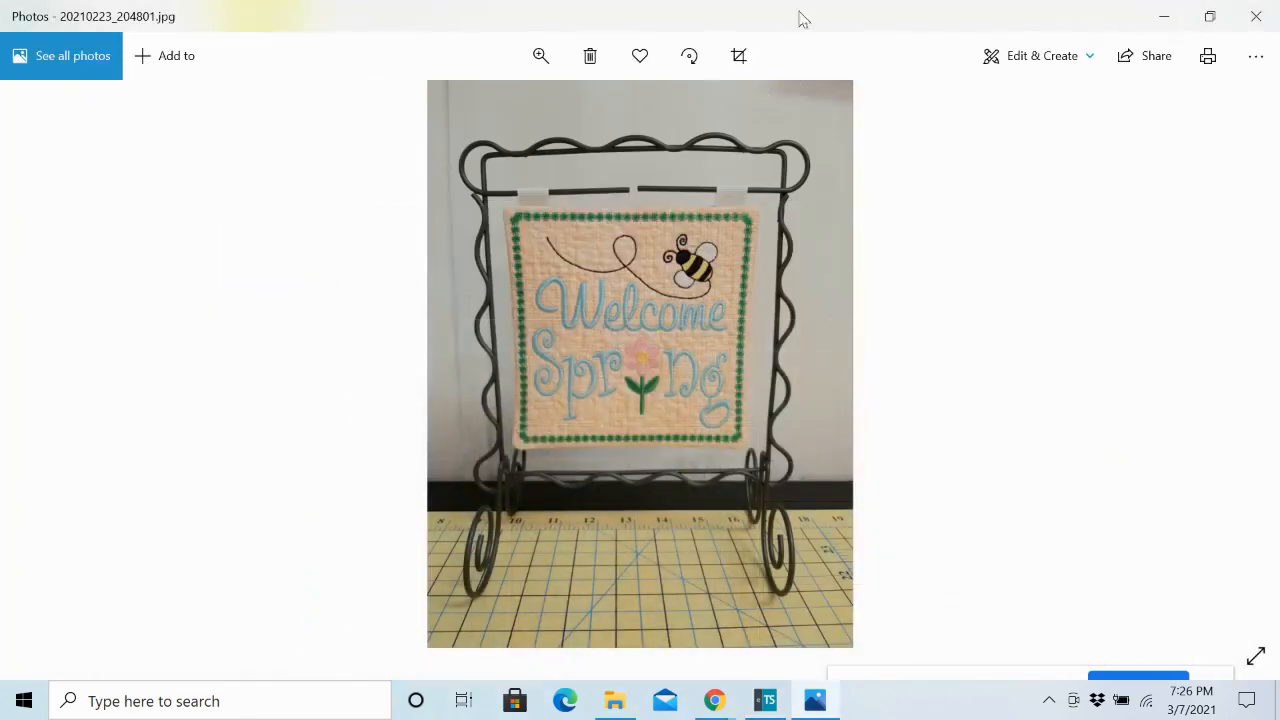
{"action": "left_click", "coordinate": [1163, 16]}
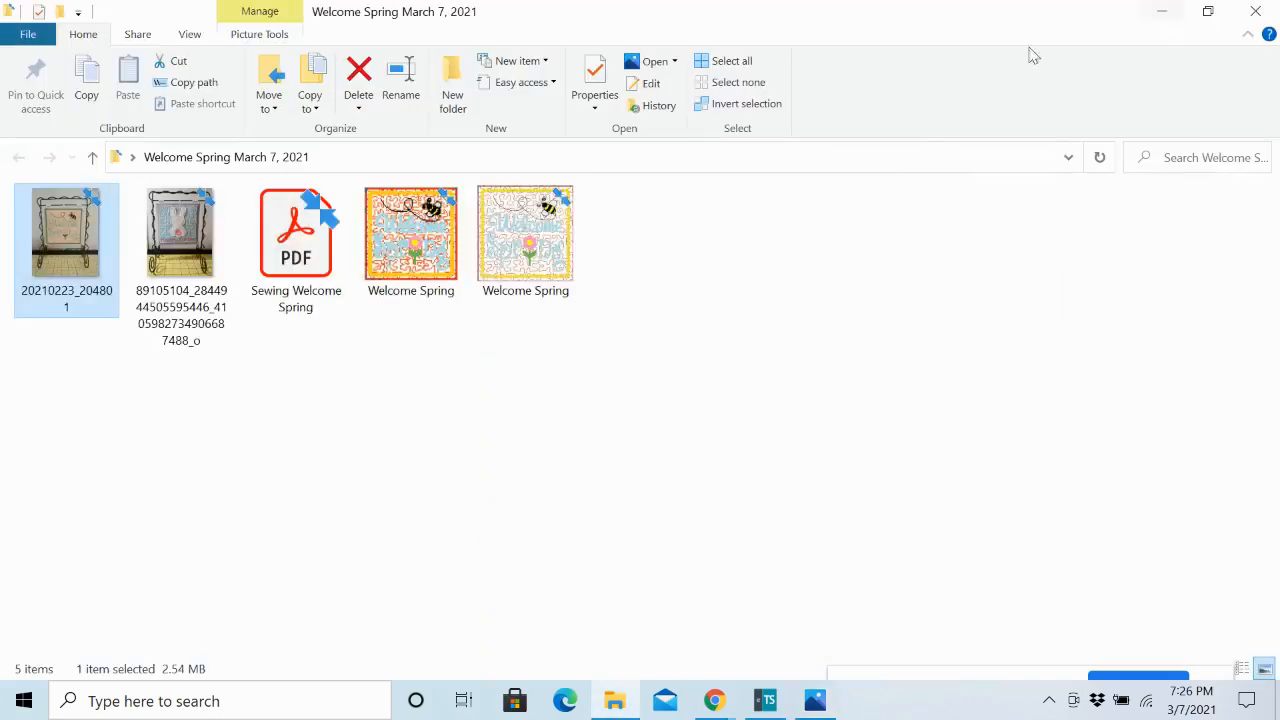
{"action": "left_click", "coordinate": [1166, 12]}
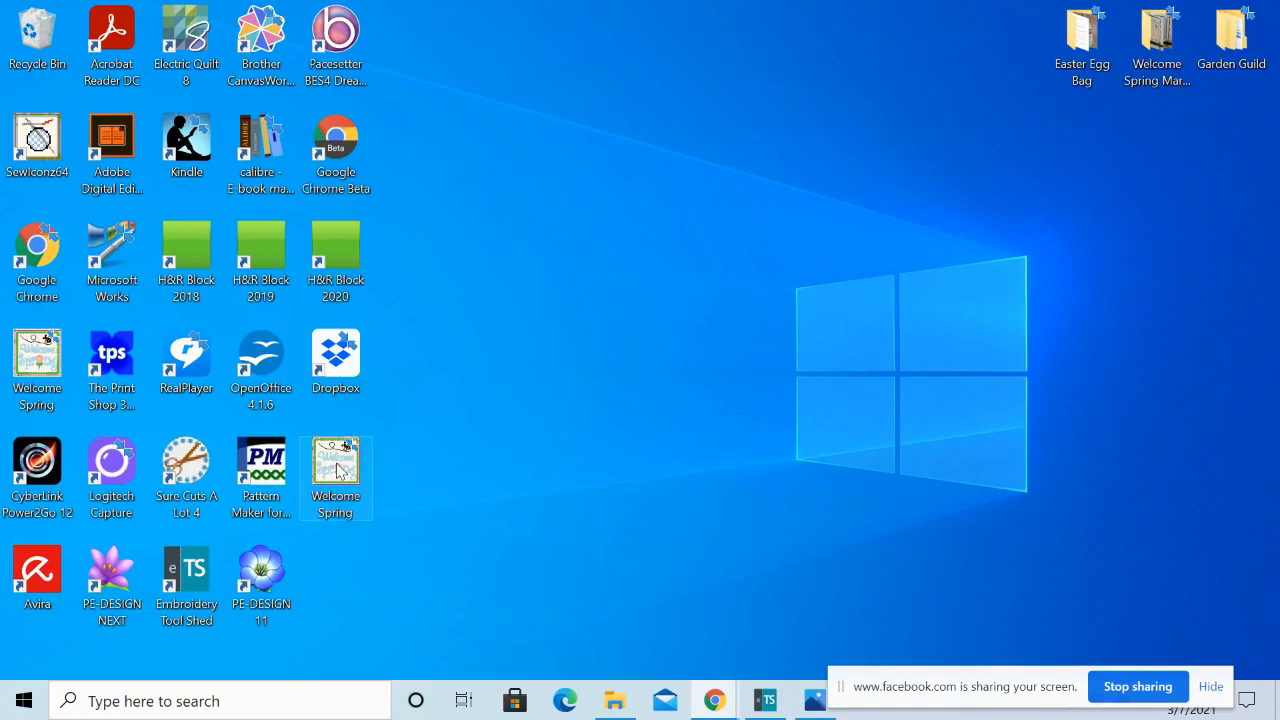
{"action": "left_click_drag", "start_coordinate": [338, 470], "coordinate": [562, 150]}
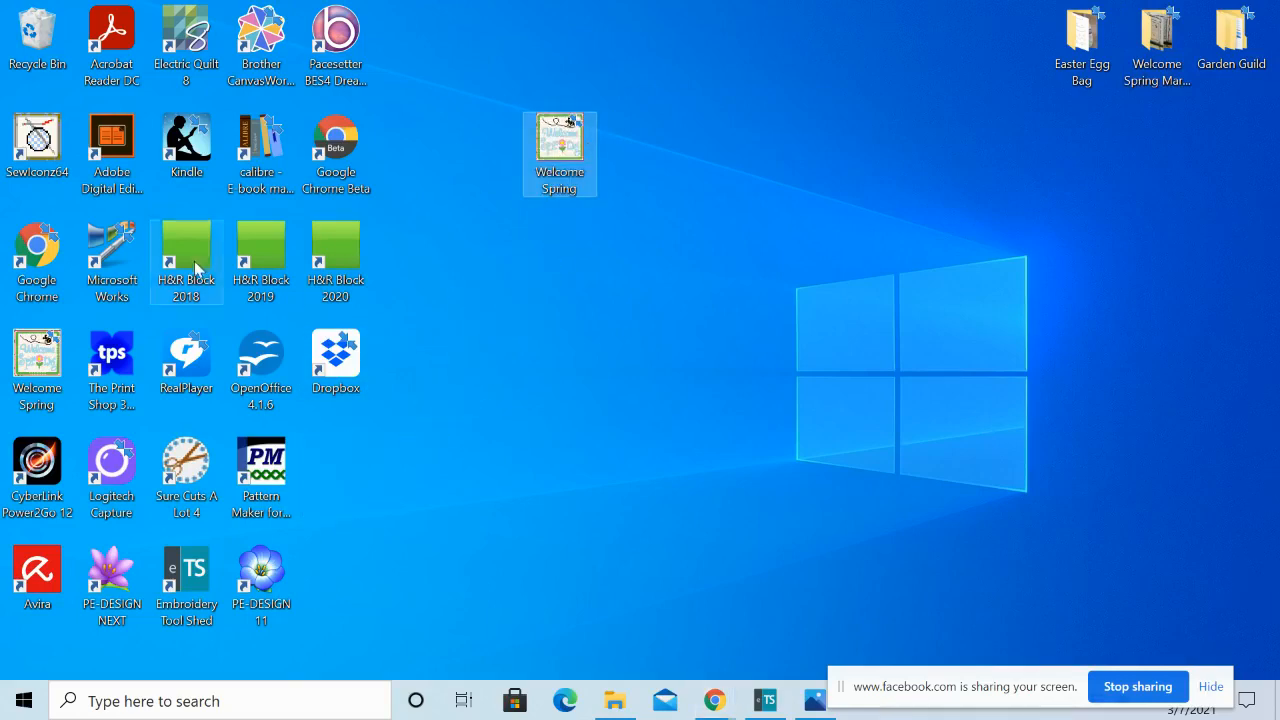
{"action": "left_click", "coordinate": [36, 372]}
{"action": "left_click_drag", "start_coordinate": [846, 106], "coordinate": [638, 150]}
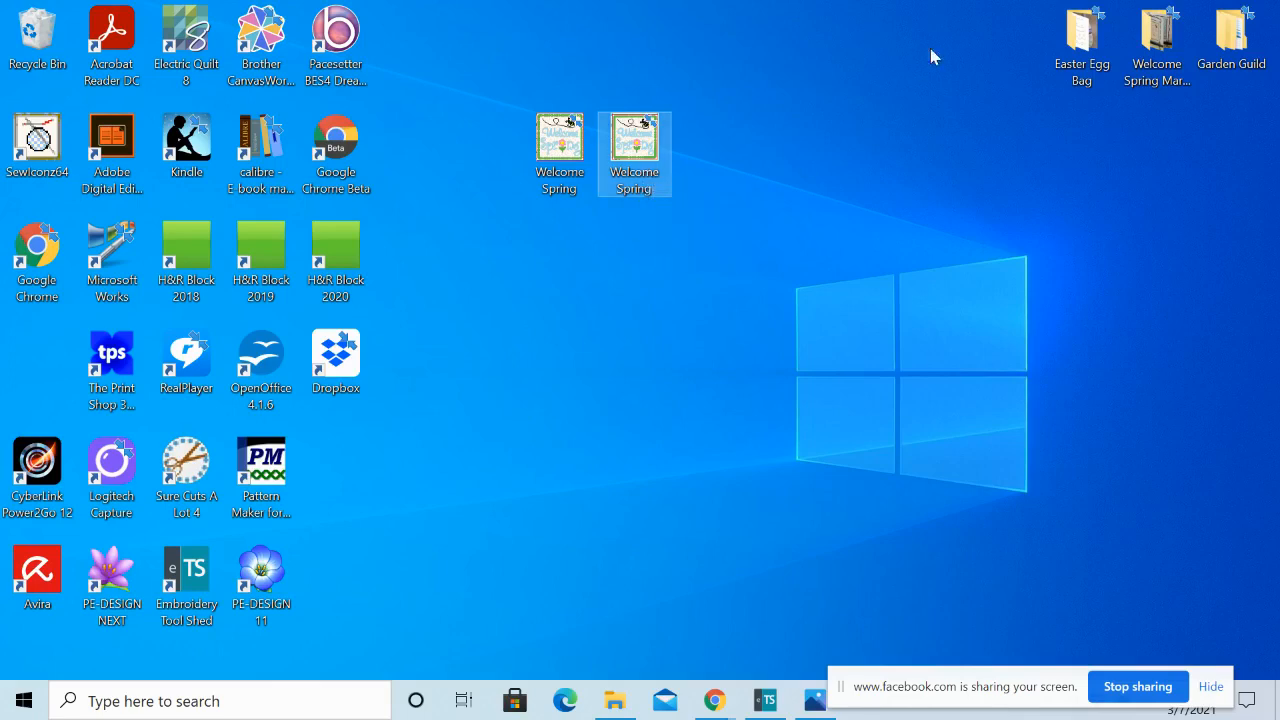
Step: Switch back to Embroidery Tool Shed and examine the bee's stitching and the nearby border corner up close
{"action": "left_click", "coordinate": [765, 702]}
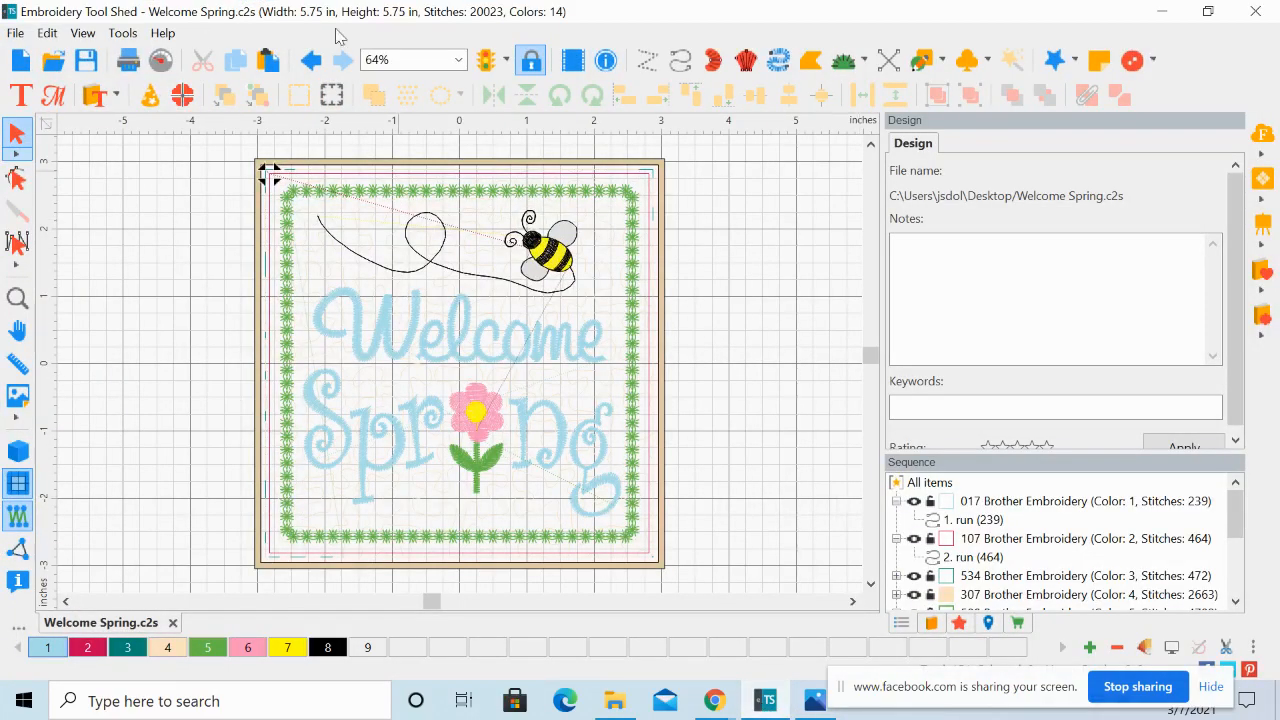
{"action": "left_click", "coordinate": [17, 298]}
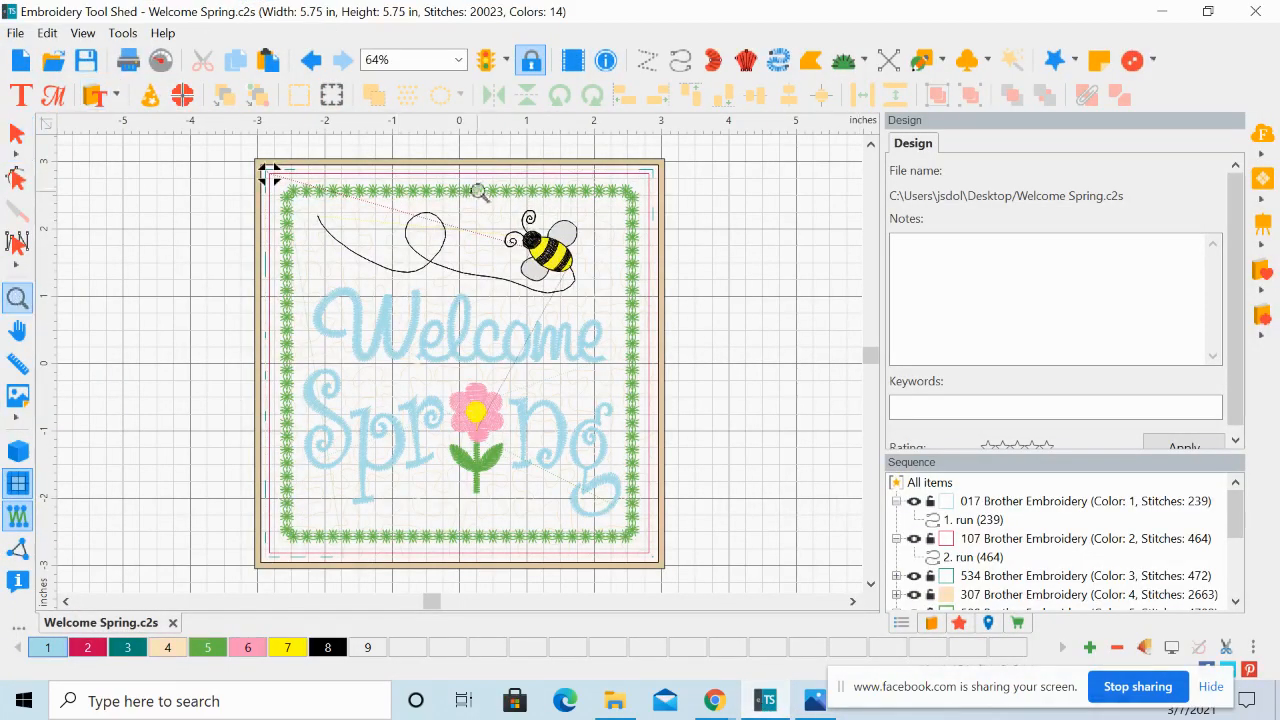
{"action": "left_click_drag", "start_coordinate": [475, 196], "coordinate": [665, 350]}
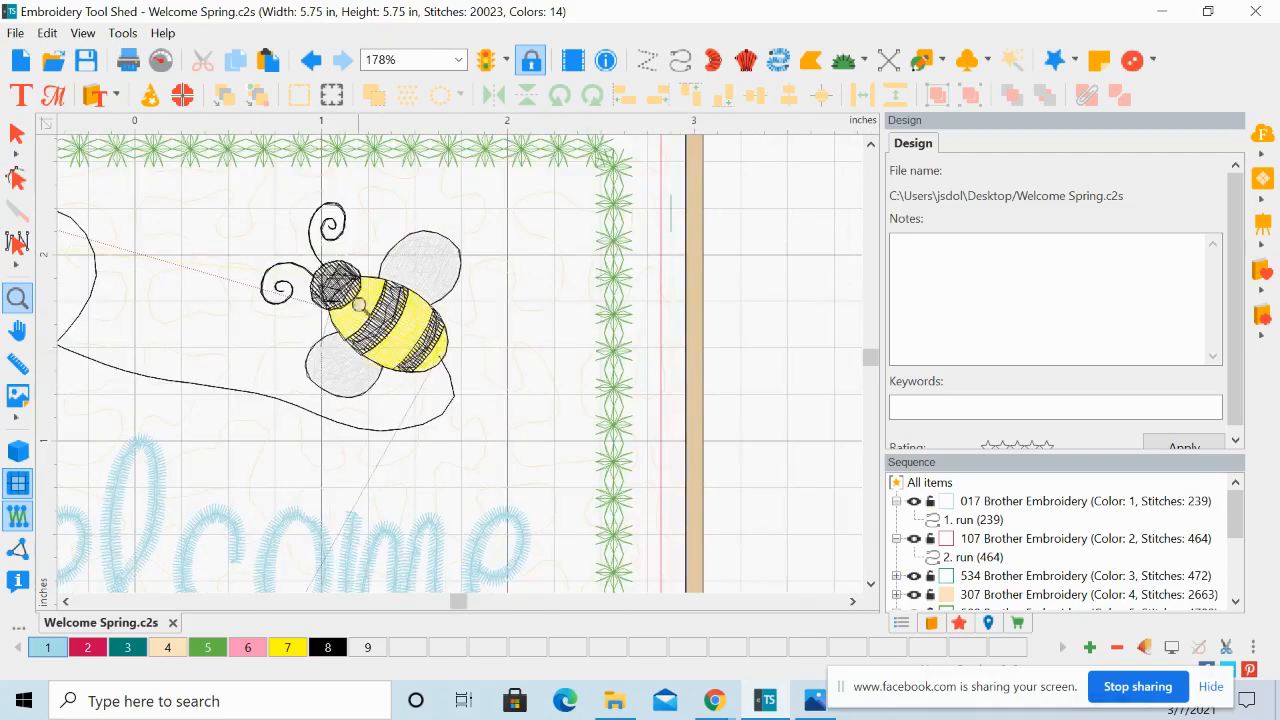
{"action": "left_click", "coordinate": [17, 133]}
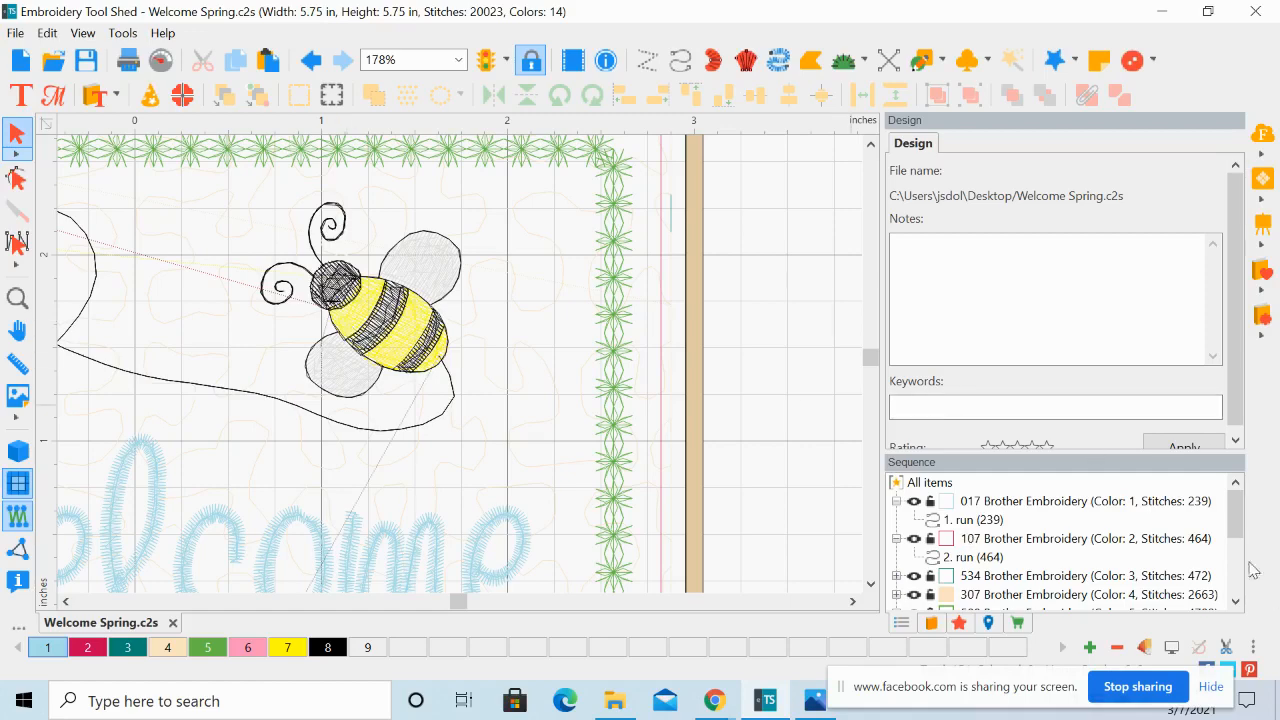
{"action": "left_click_drag", "start_coordinate": [1237, 515], "coordinate": [1251, 466]}
Step: Review the whole design with the end of its stitching sequence, and look at the Puffy Stitch and Tackle Twill tool choices
{"action": "left_click", "coordinate": [460, 61]}
{"action": "left_click", "coordinate": [386, 114]}
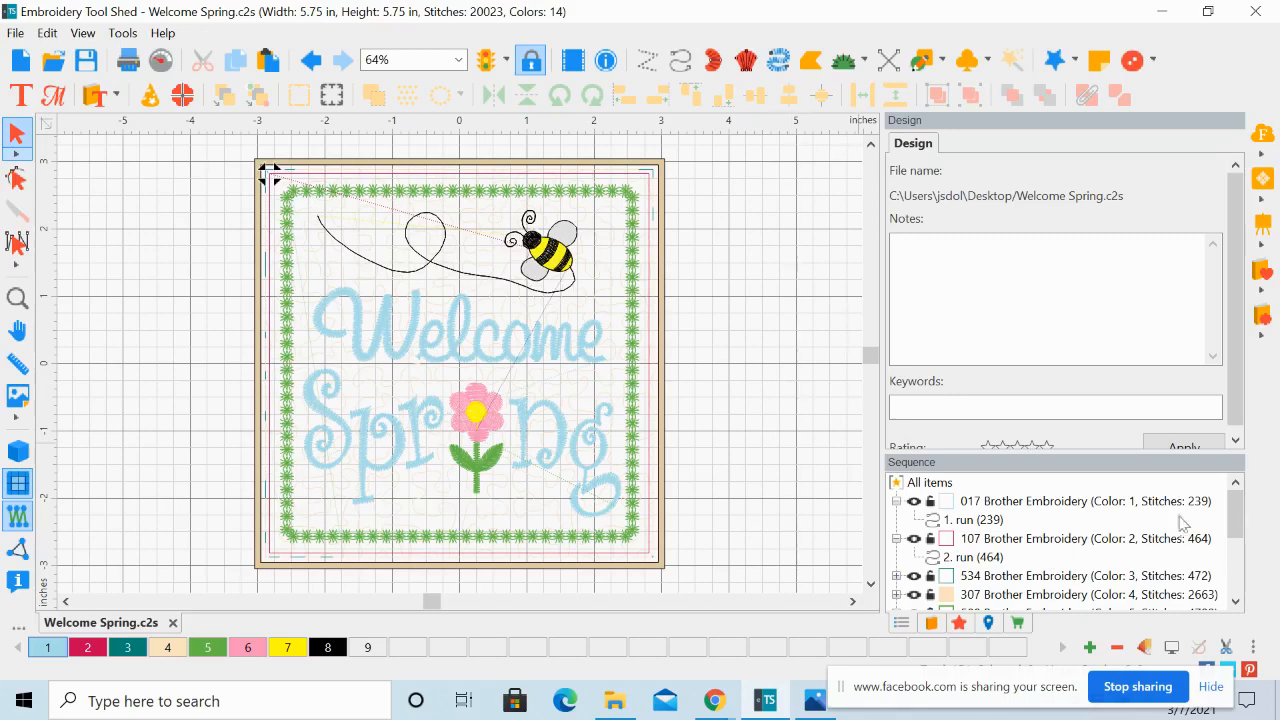
{"action": "left_click_drag", "start_coordinate": [1238, 520], "coordinate": [1236, 592]}
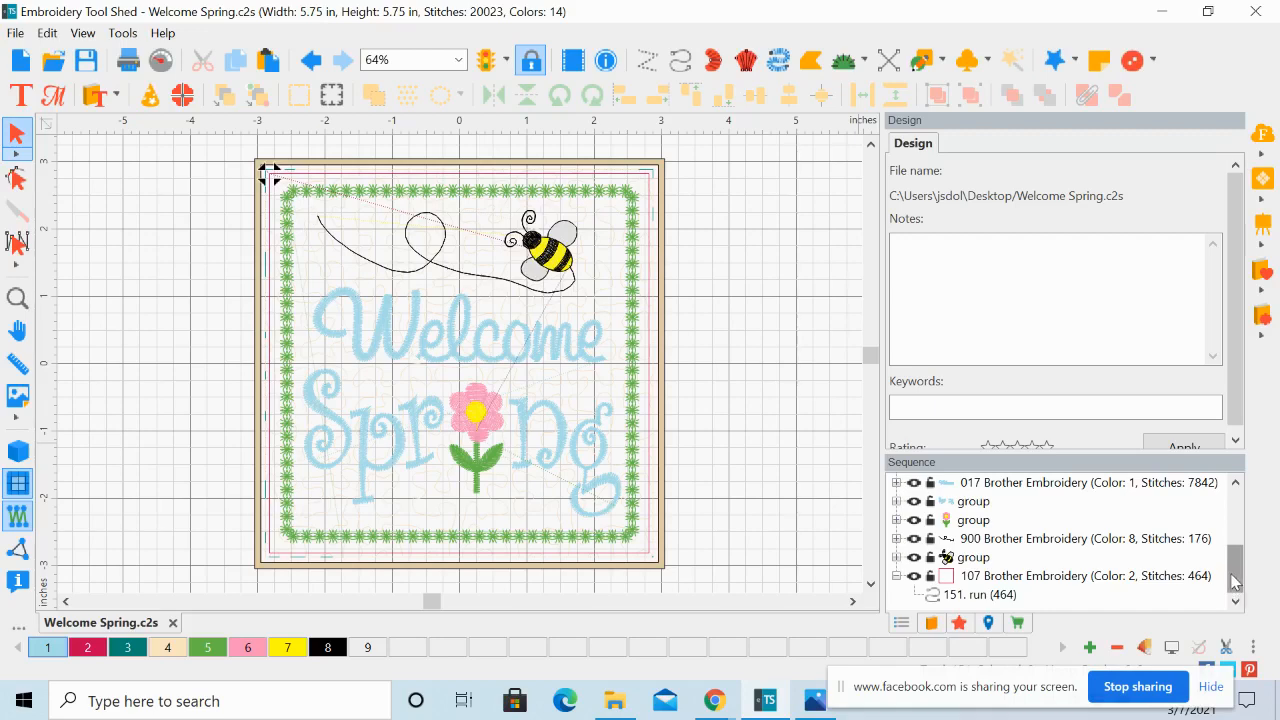
{"action": "right_click", "coordinate": [1238, 514]}
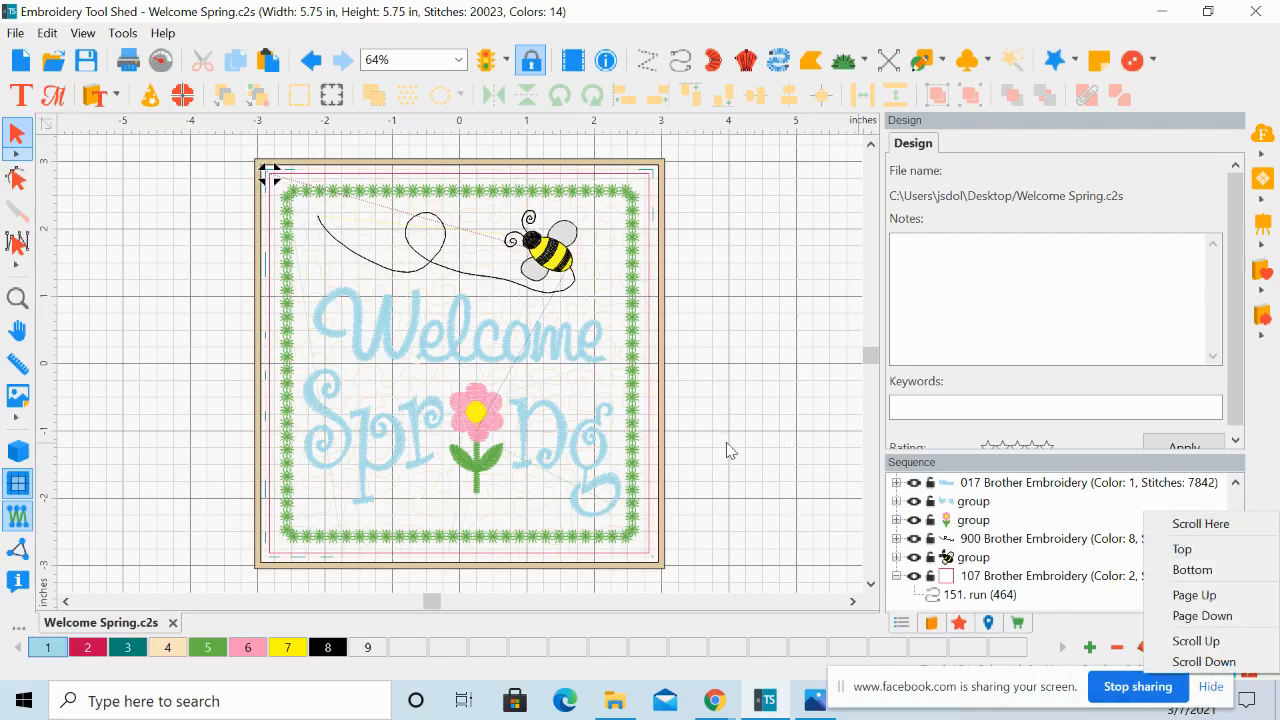
{"action": "left_click", "coordinate": [792, 417]}
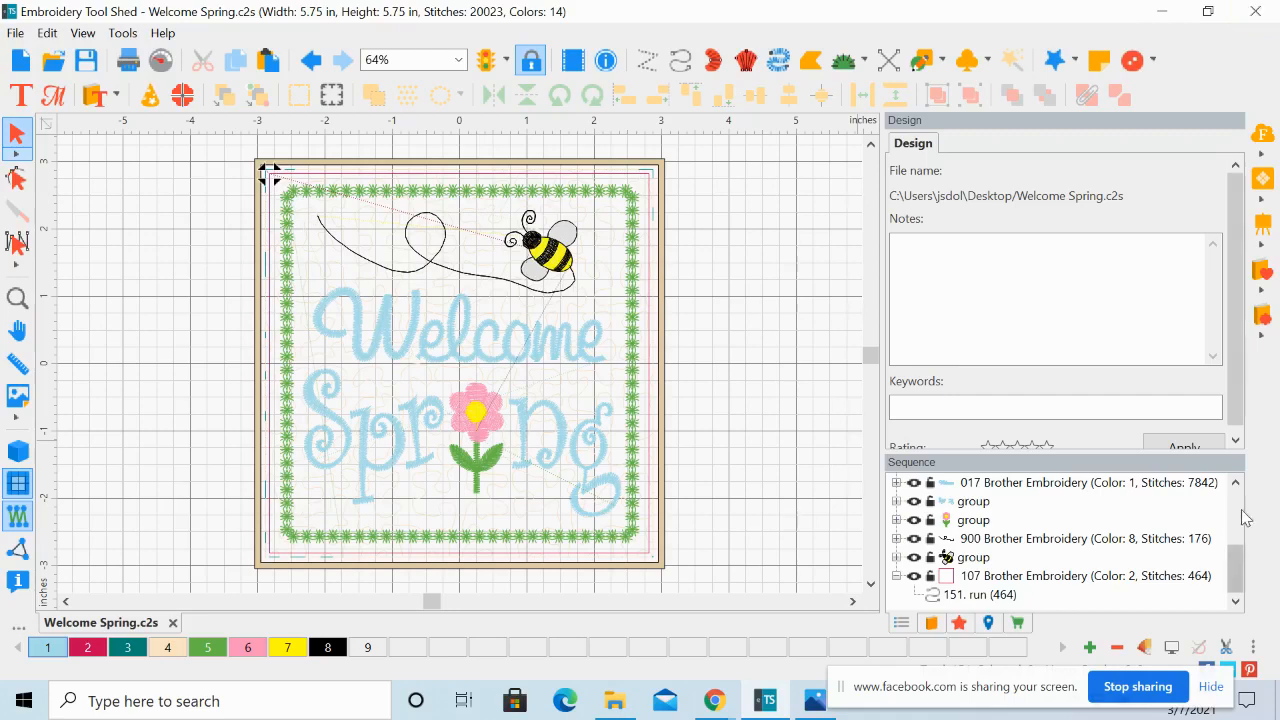
{"action": "mouse_move", "coordinate": [1237, 567]}
{"action": "left_mouse_down"}
{"action": "mouse_move", "coordinate": [1237, 548]}
{"action": "mouse_move", "coordinate": [1238, 585]}
{"action": "left_mouse_up"}
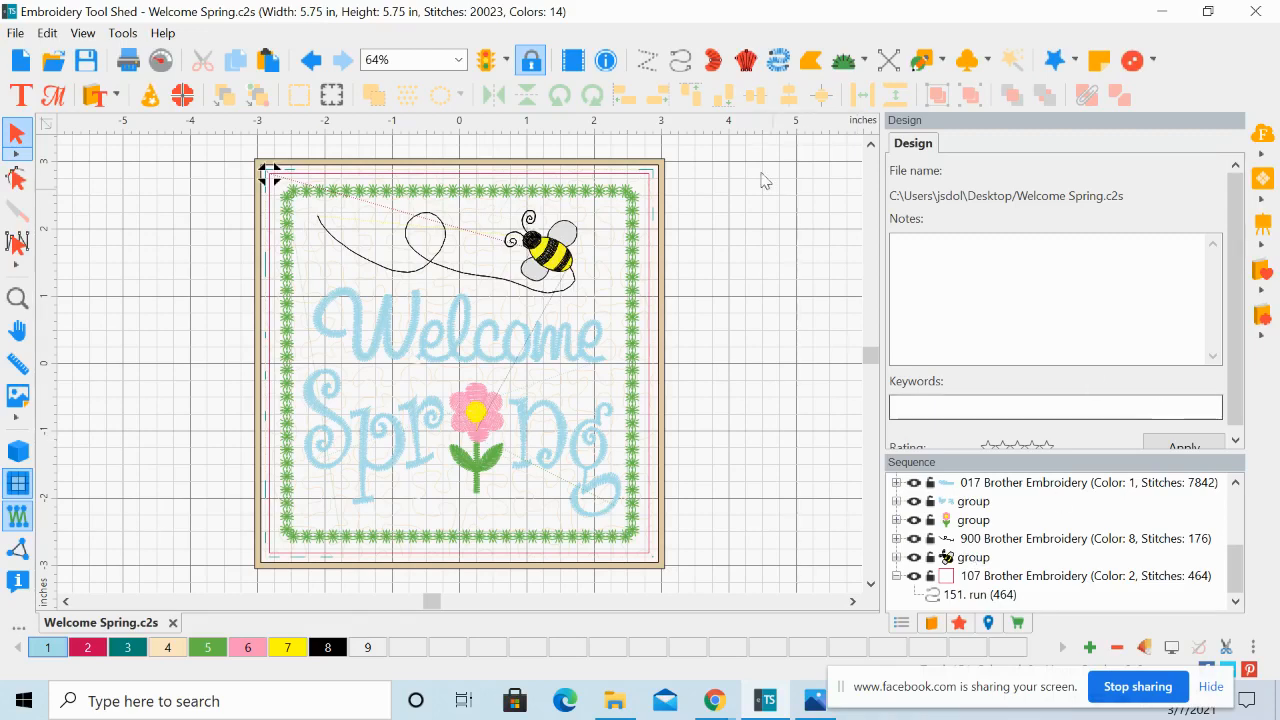
{"action": "left_click", "coordinate": [865, 62]}
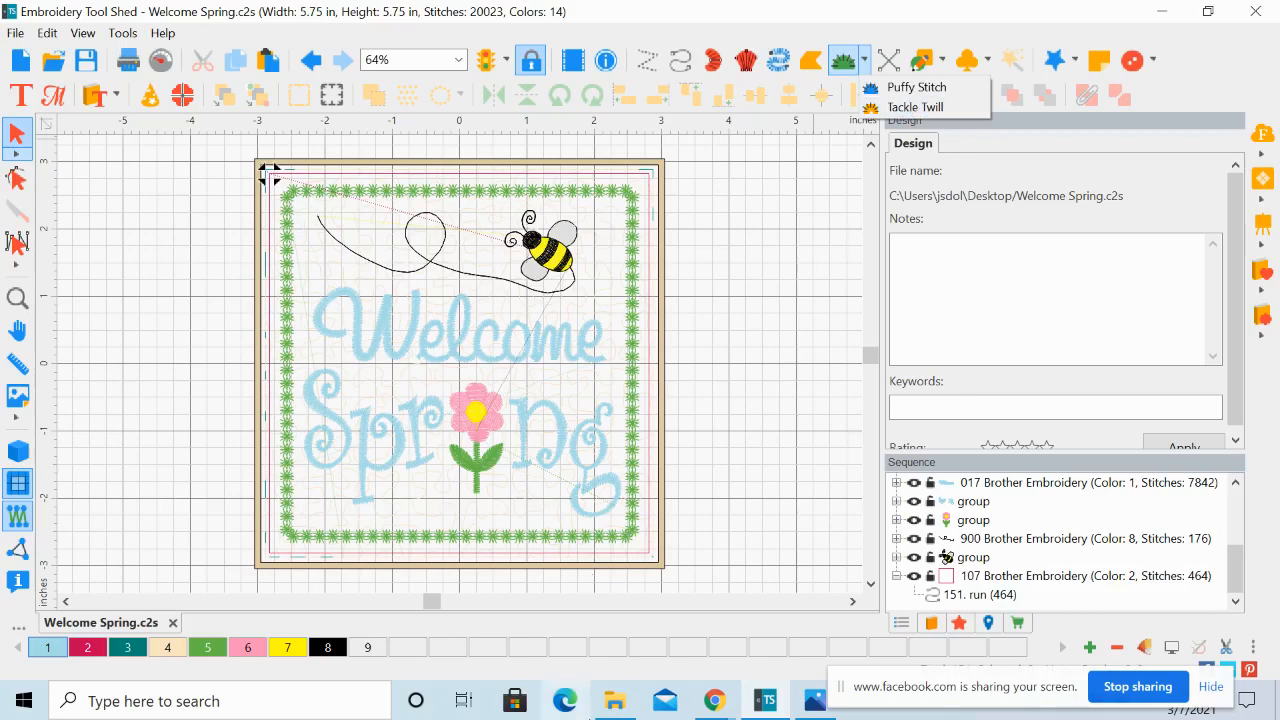
Step: Switch to the Facebook Live Producer page in Chrome and end the live video
{"action": "left_click", "coordinate": [714, 706]}
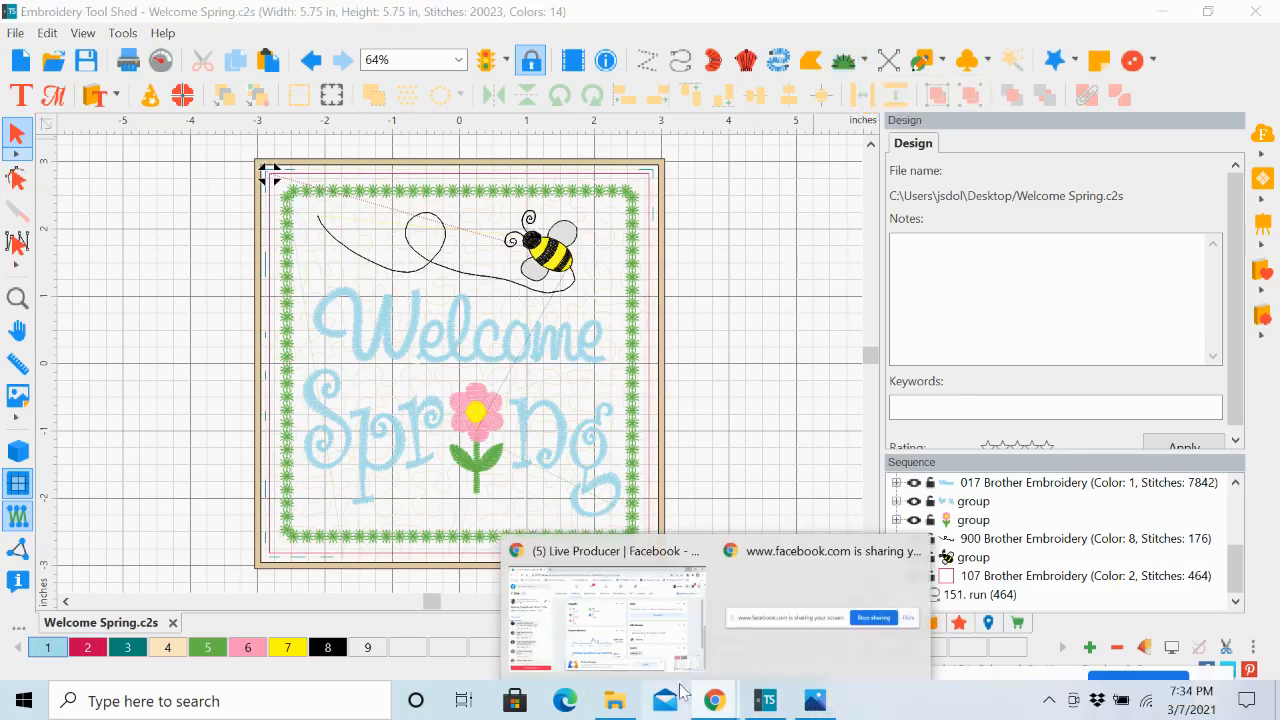
{"action": "mouse_move", "coordinate": [682, 656]}
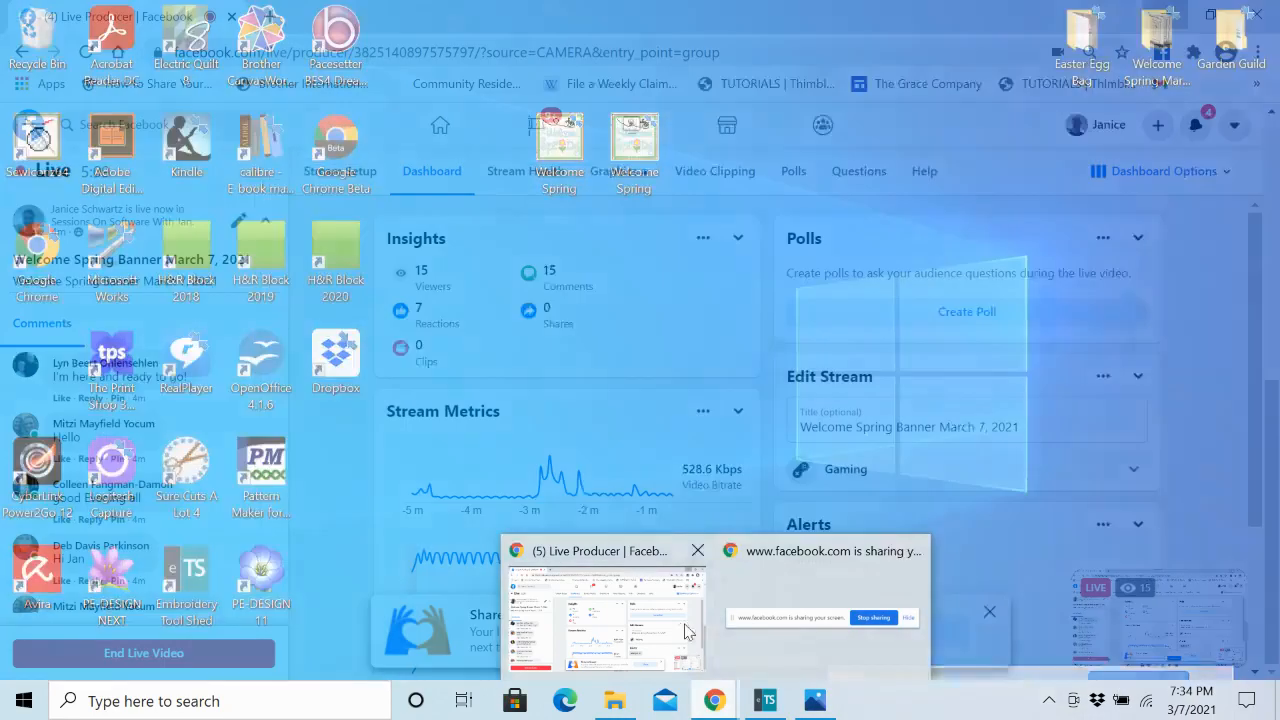
{"action": "left_click", "coordinate": [685, 628]}
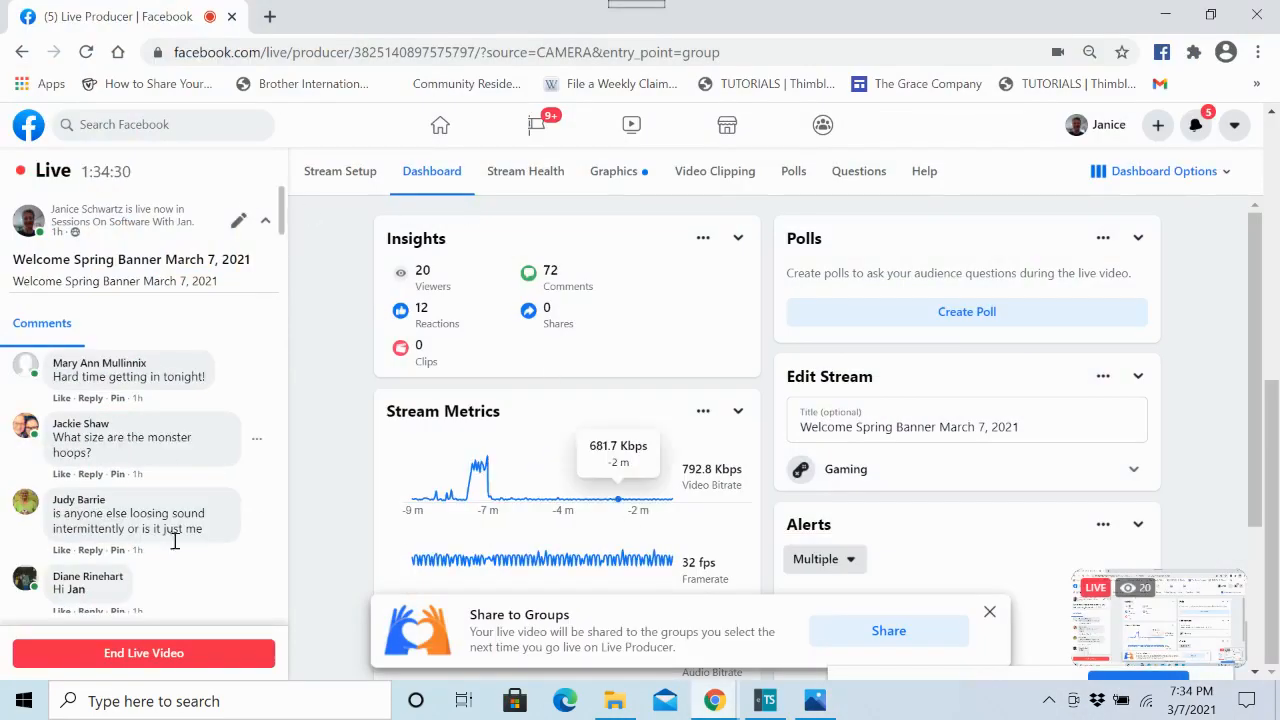
{"action": "left_click", "coordinate": [170, 653]}
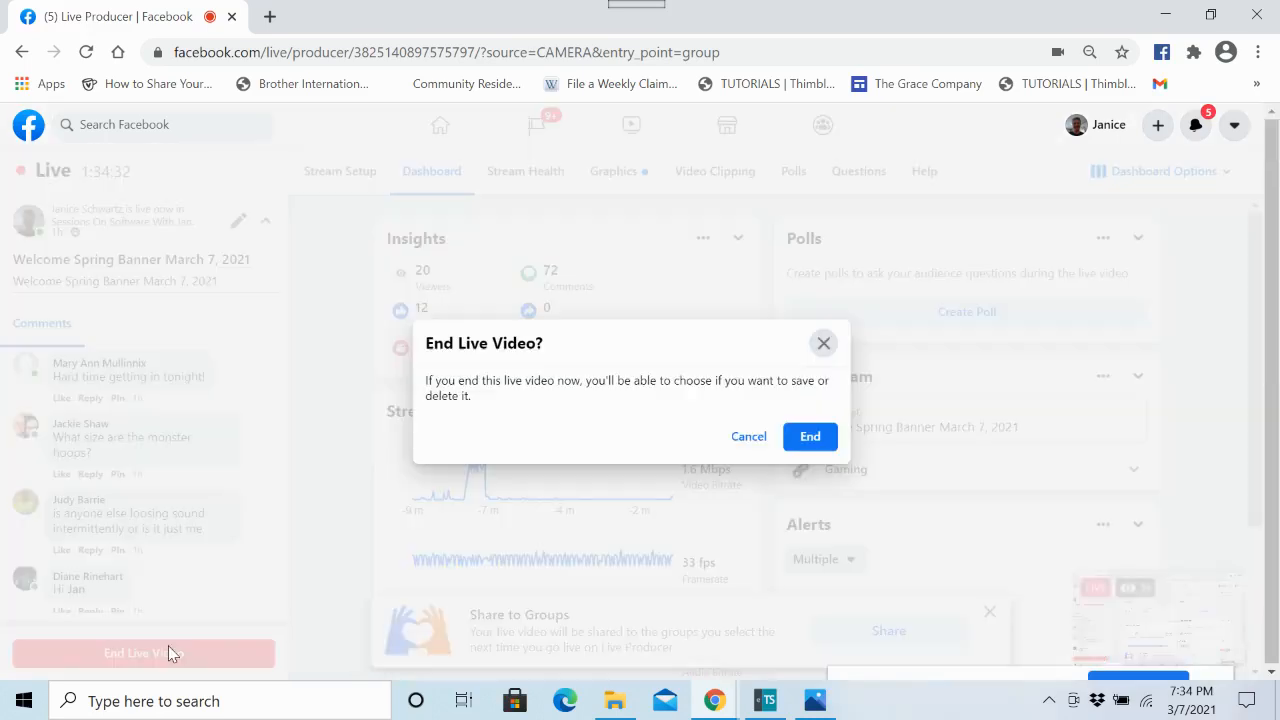